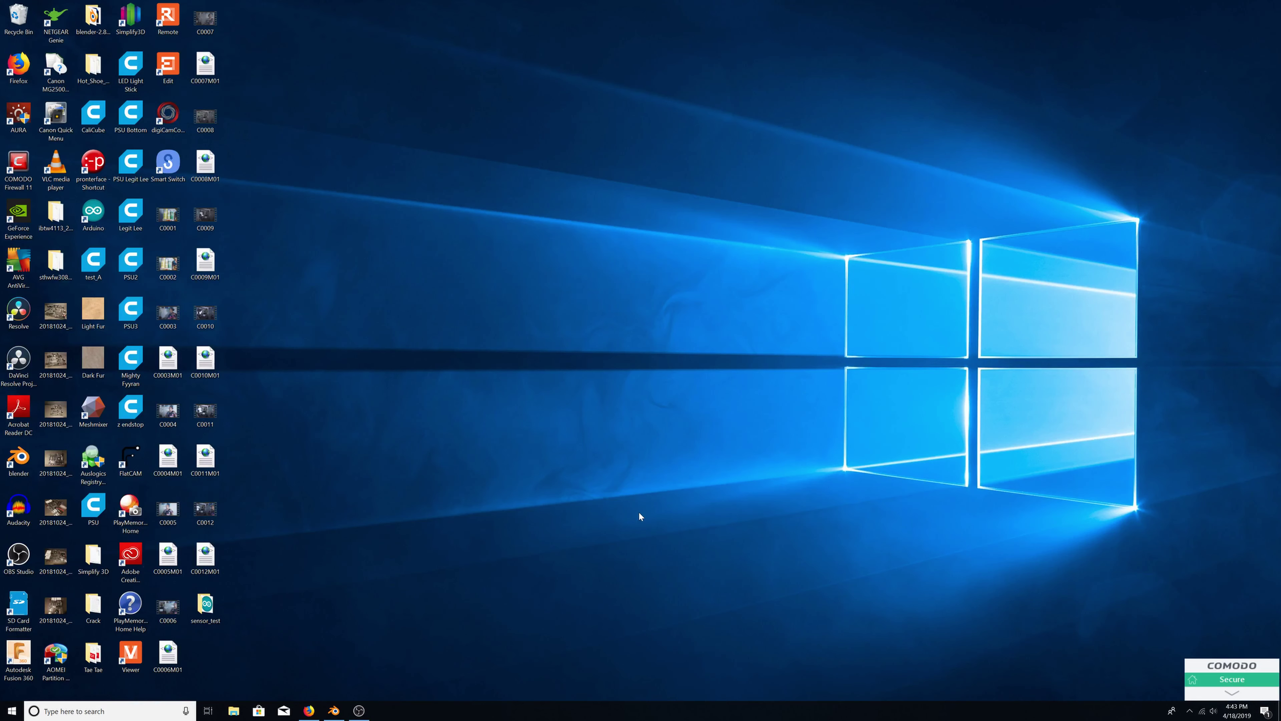
Switch to Firefox and view the assembled robot arm render and base cutaway in the Printable Robot Arm - Rotary plate gallery
left_click(321, 713)
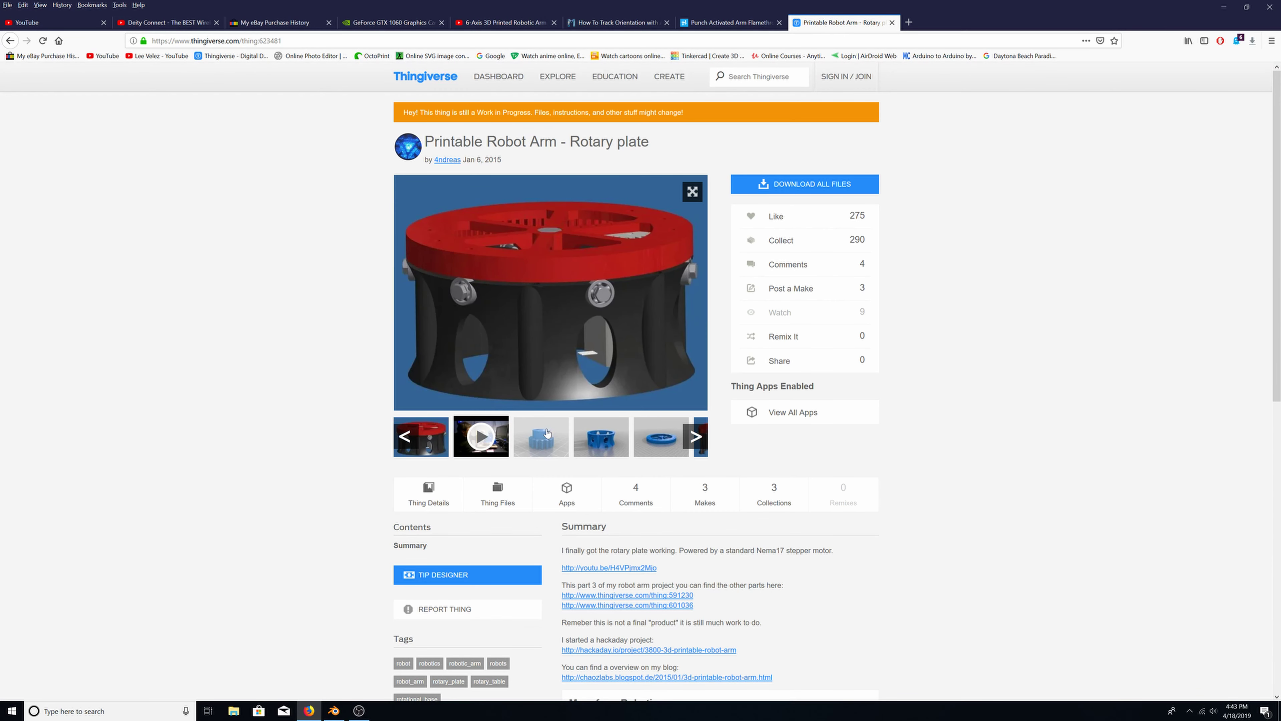
left_click(696, 436)
left_click(705, 441)
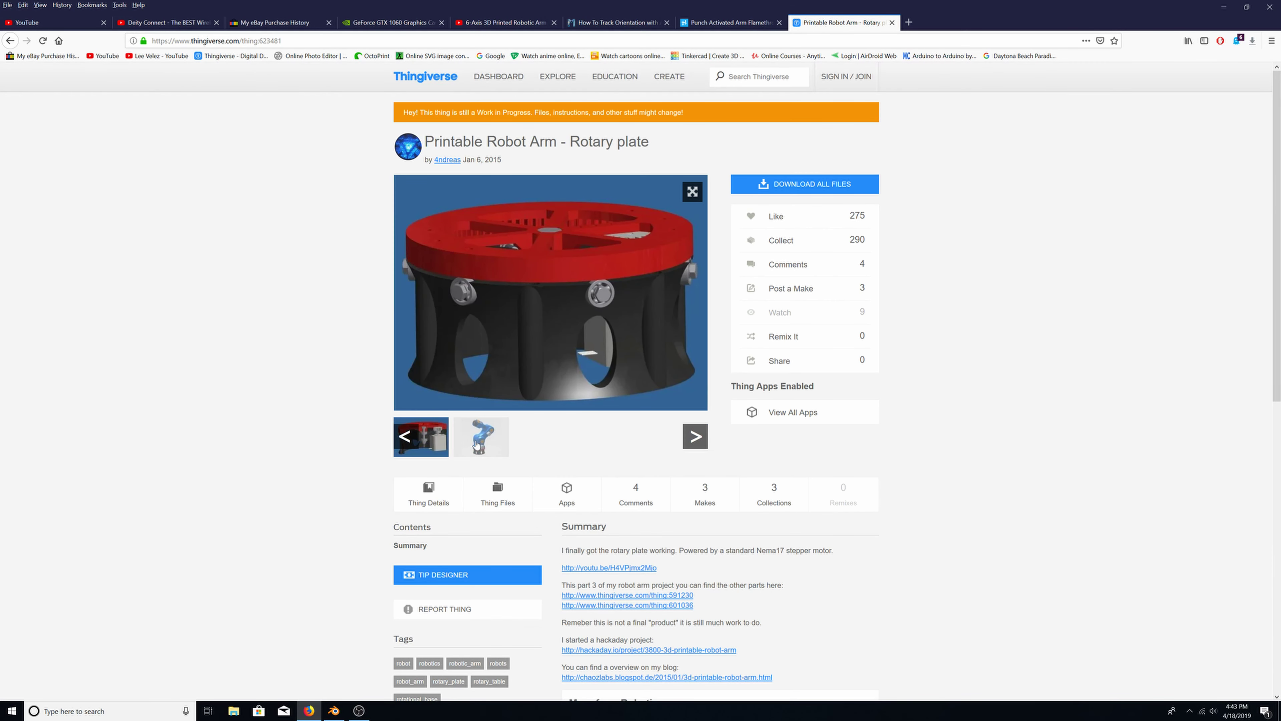
left_click(481, 436)
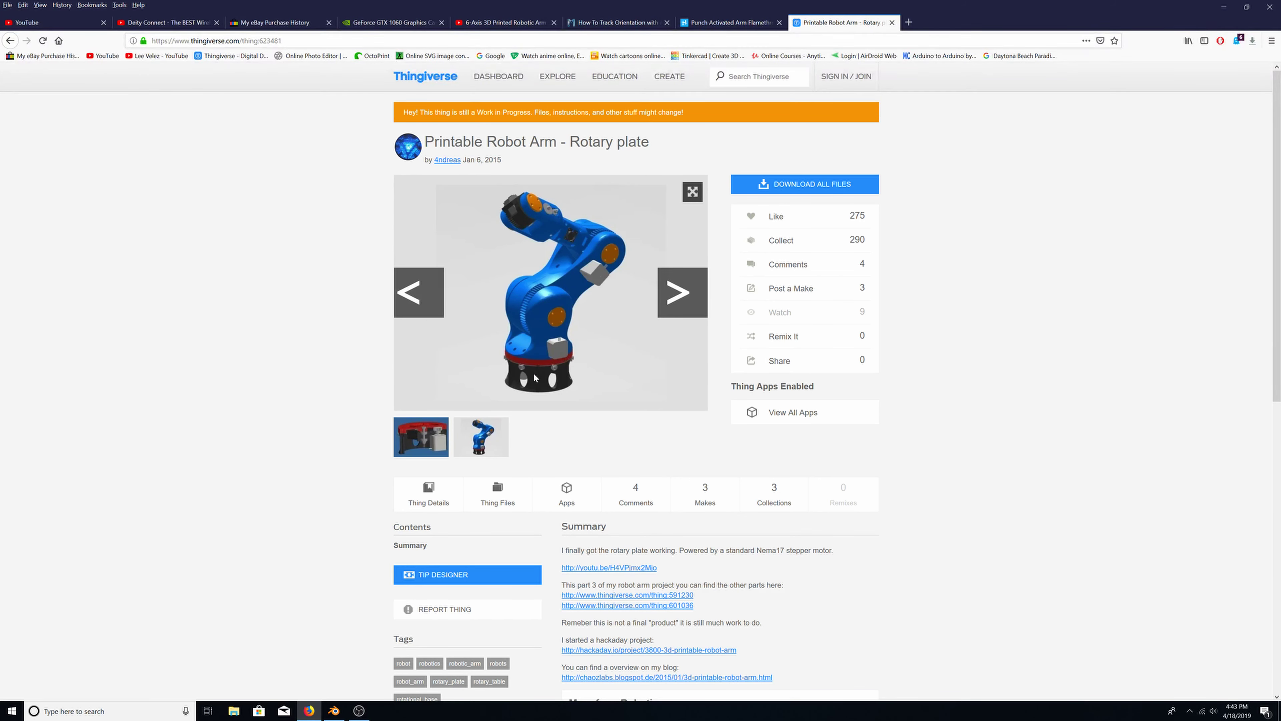
left_click(570, 388)
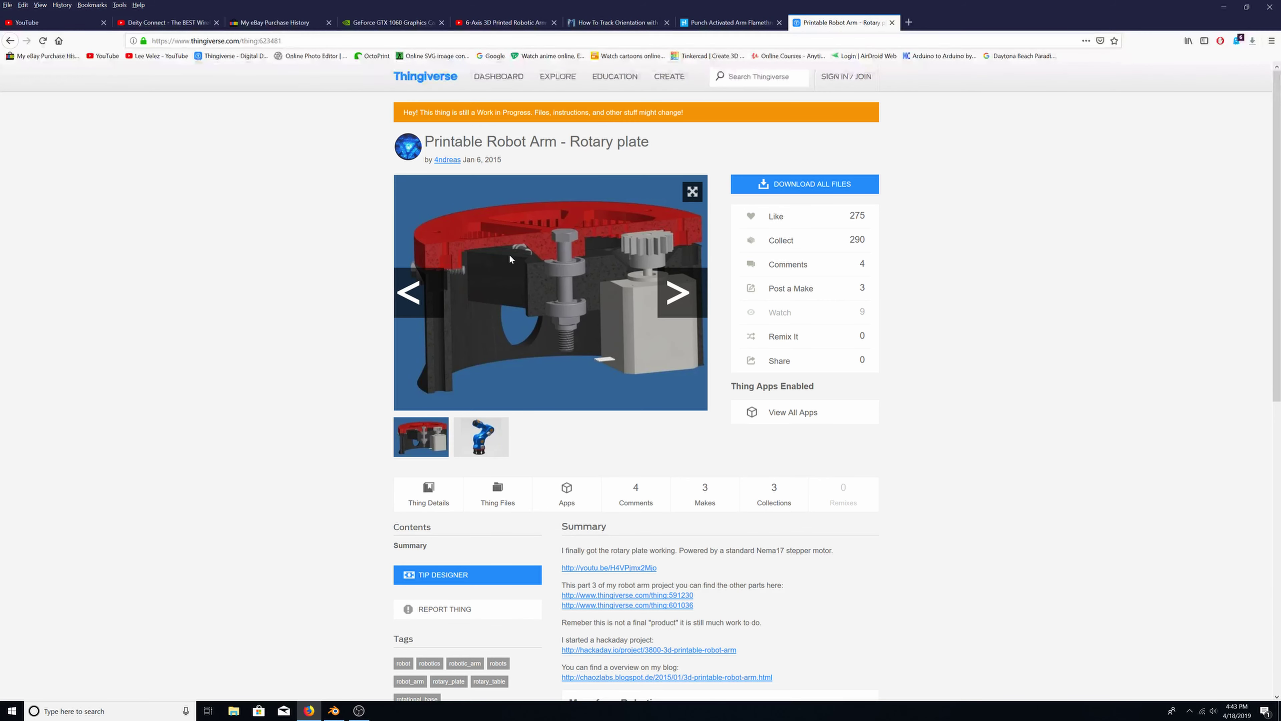
Look through the gallery's ring gear, pinion gear and cutaway images, and reload the page to view the project video
left_click(423, 303)
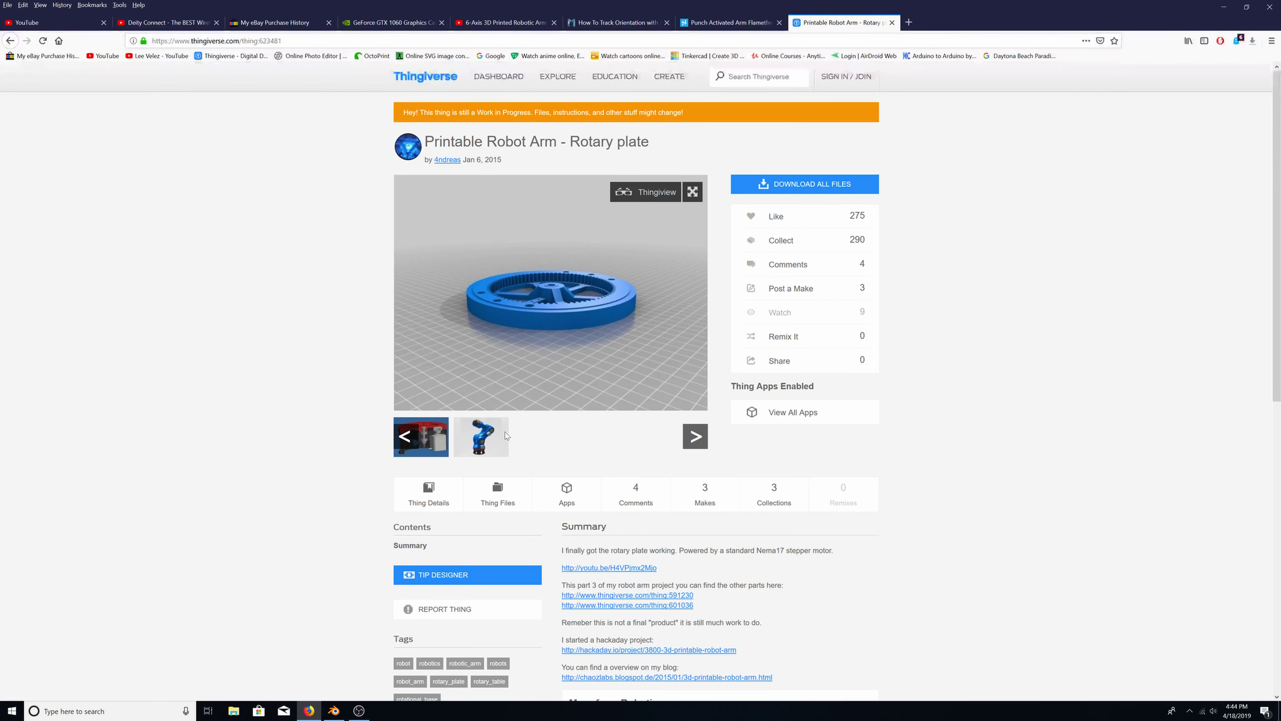
left_click(418, 301)
left_click(418, 301)
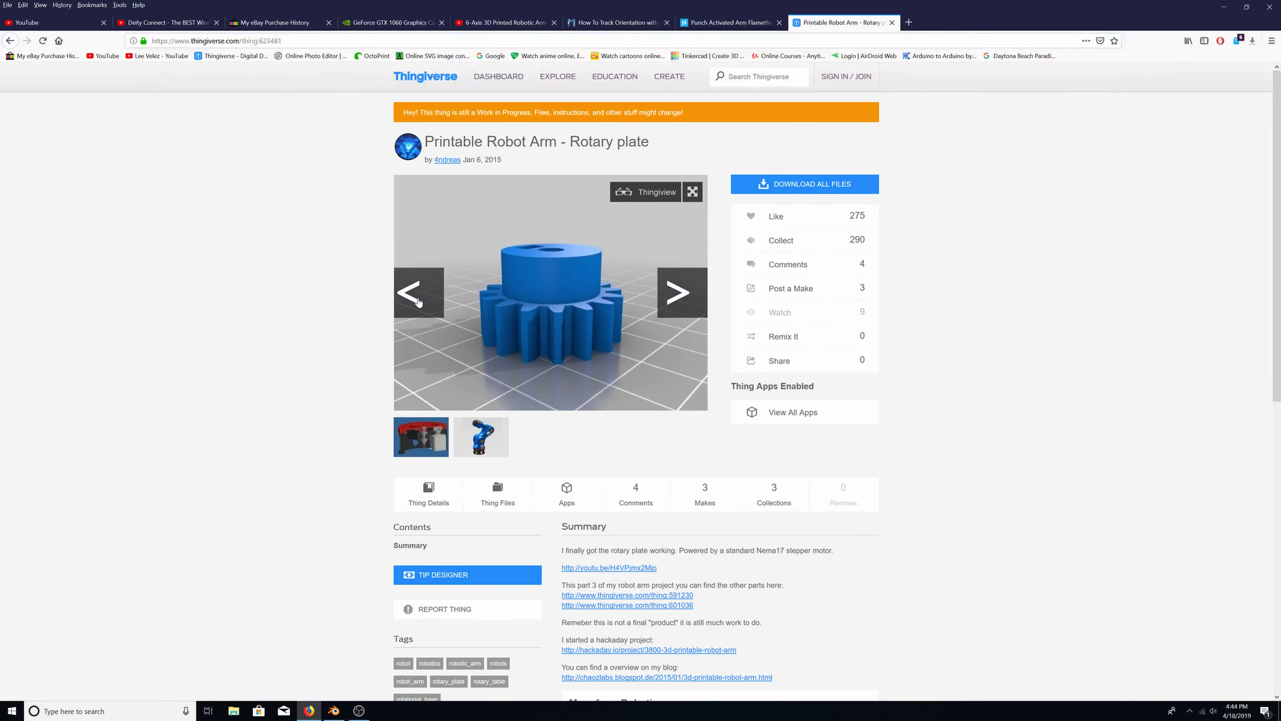
left_click(419, 301)
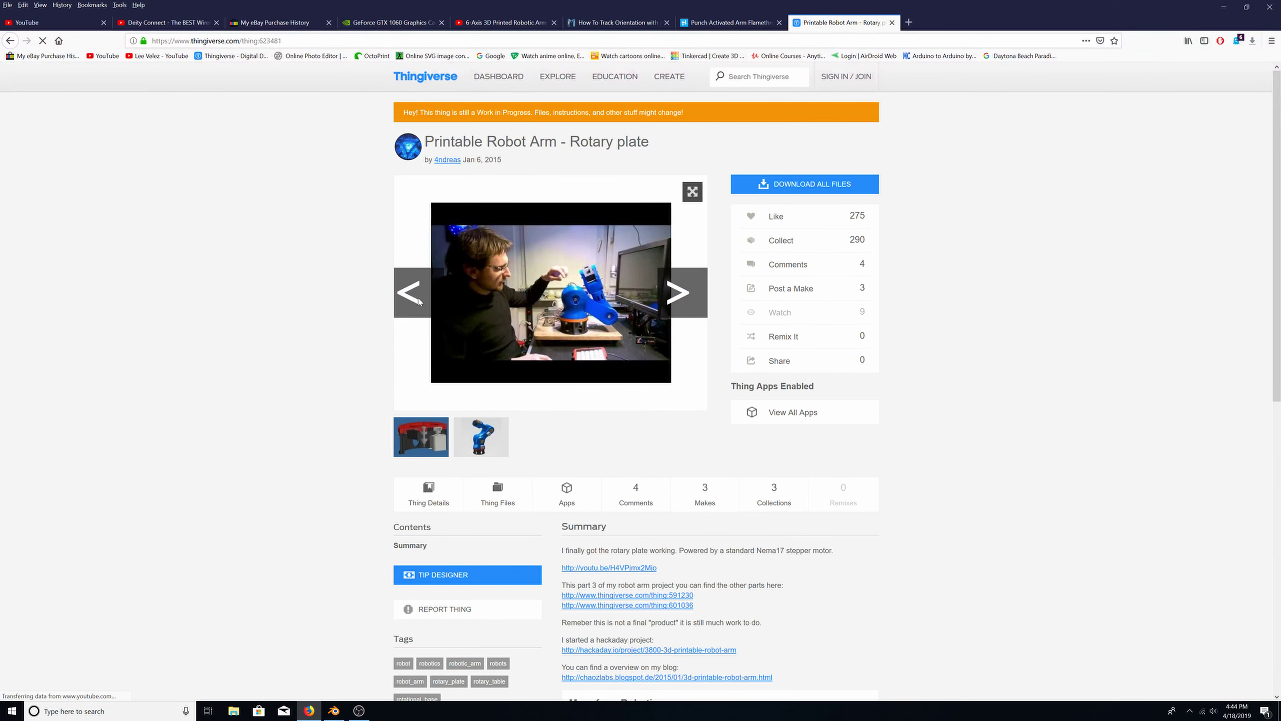
left_click(412, 437)
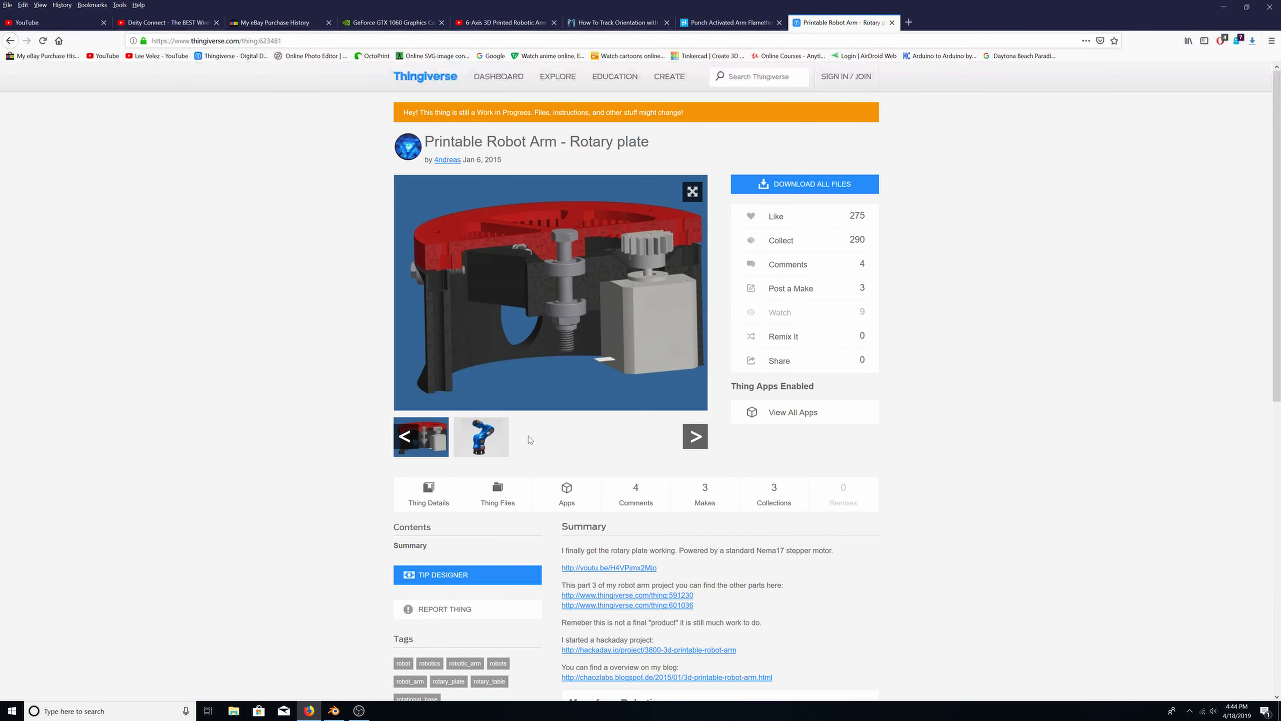
left_click(42, 40)
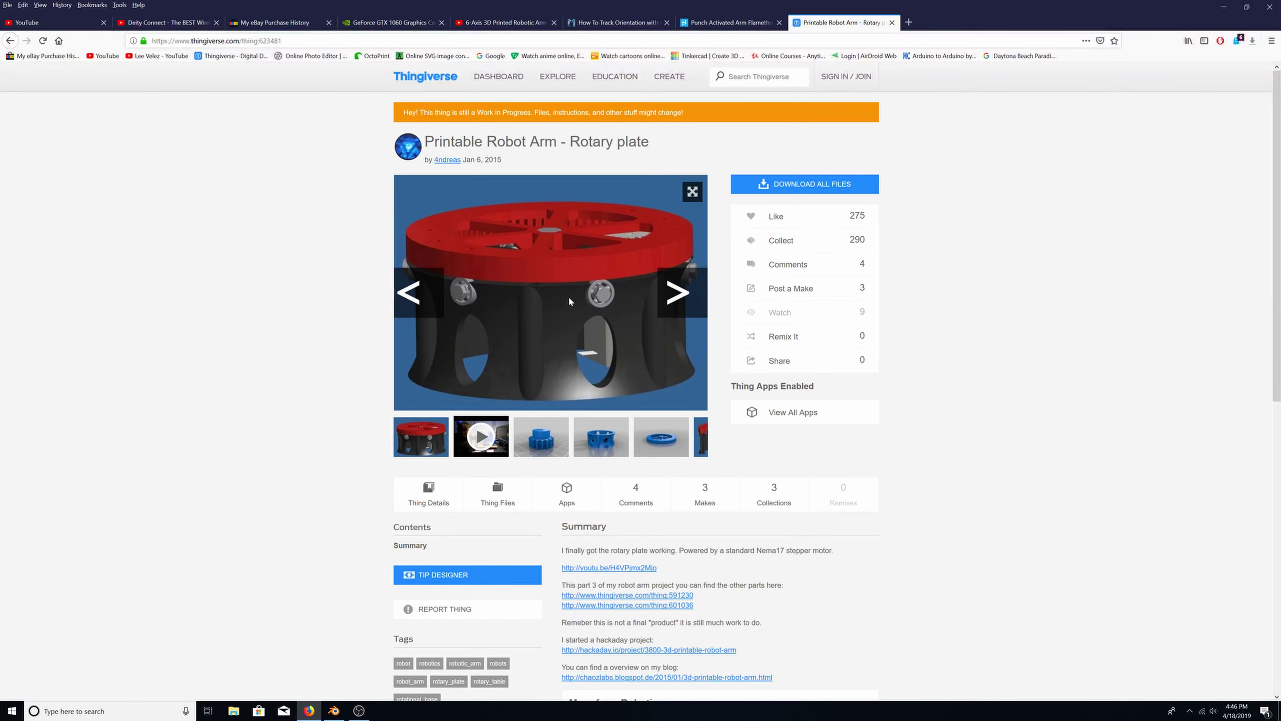
left_click(678, 292)
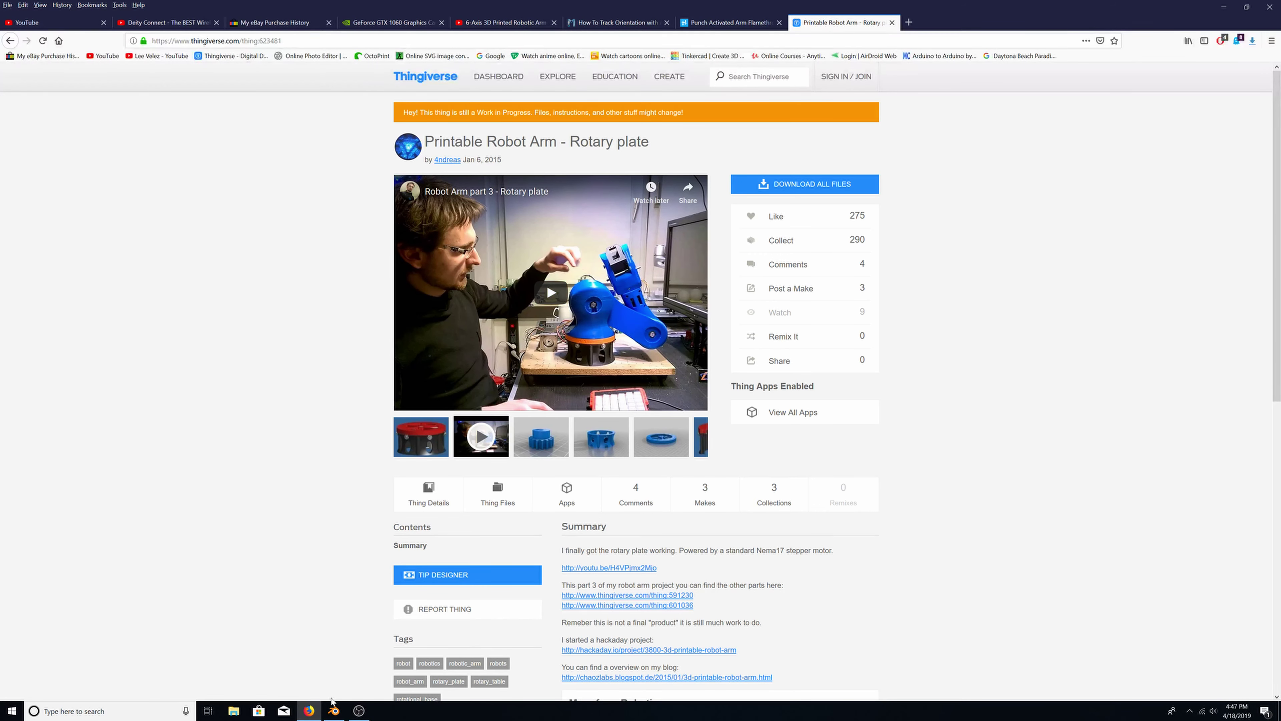
Switch to Blender, dismiss the splash screen and change the 3D view from perspective to orthographic projection
left_click(334, 710)
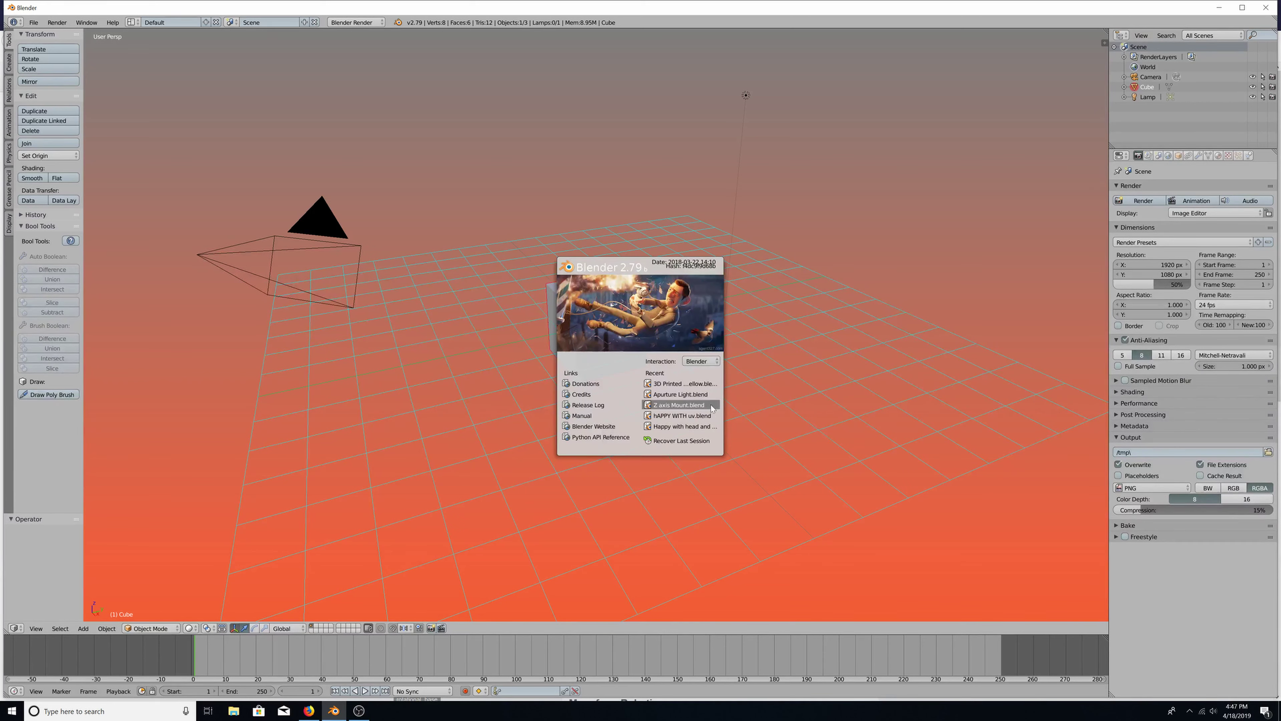
left_click(764, 379)
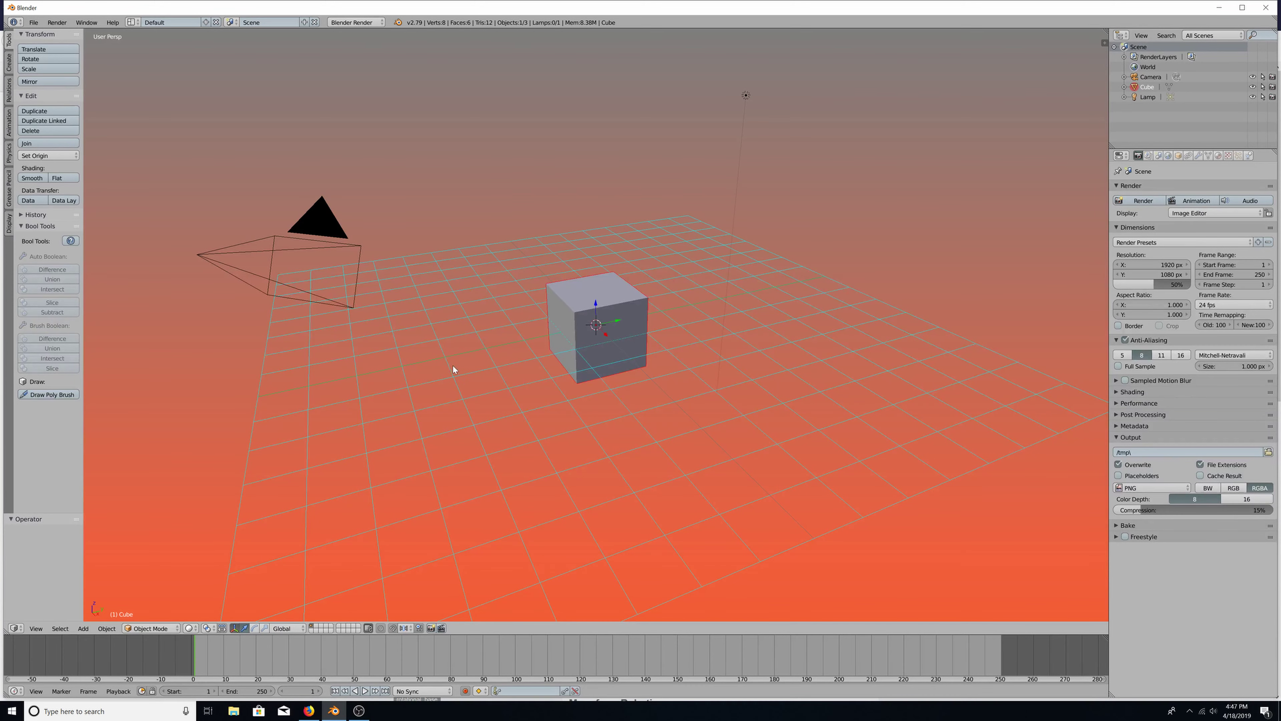
scroll(664, 410, "down", 1)
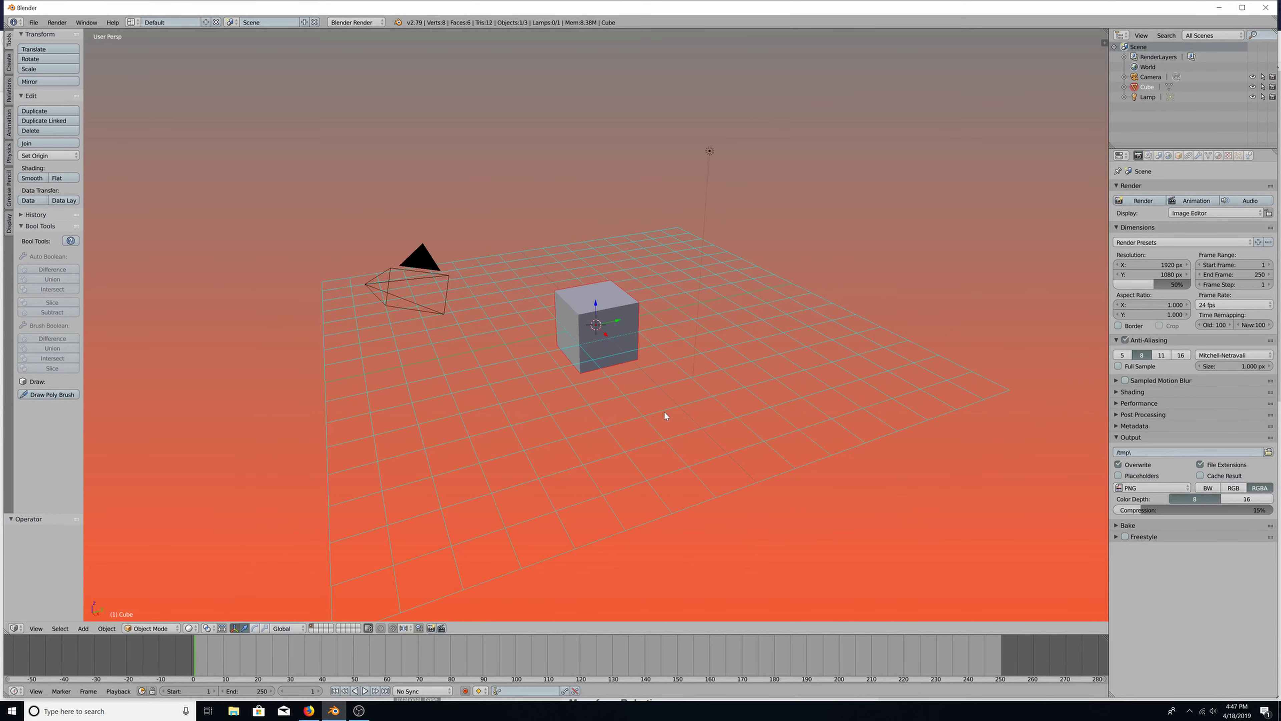
scroll(662, 408, "up", 2)
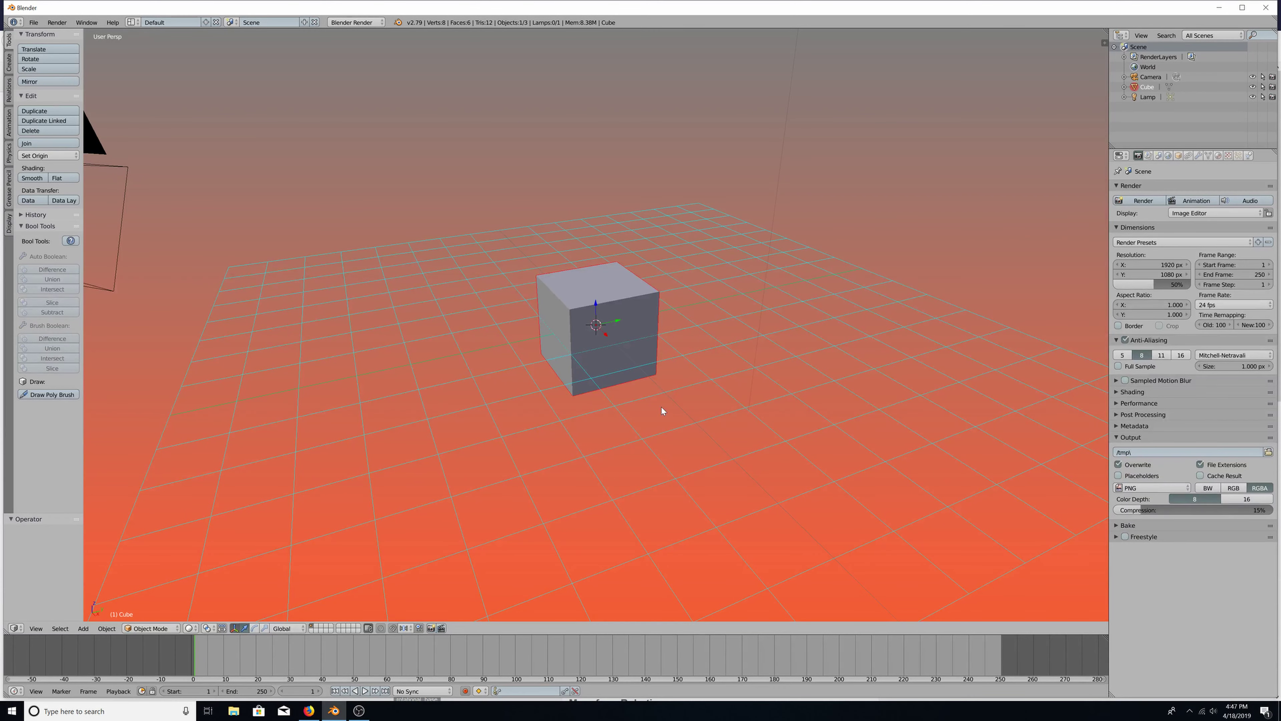
scroll(662, 408, "down", 1)
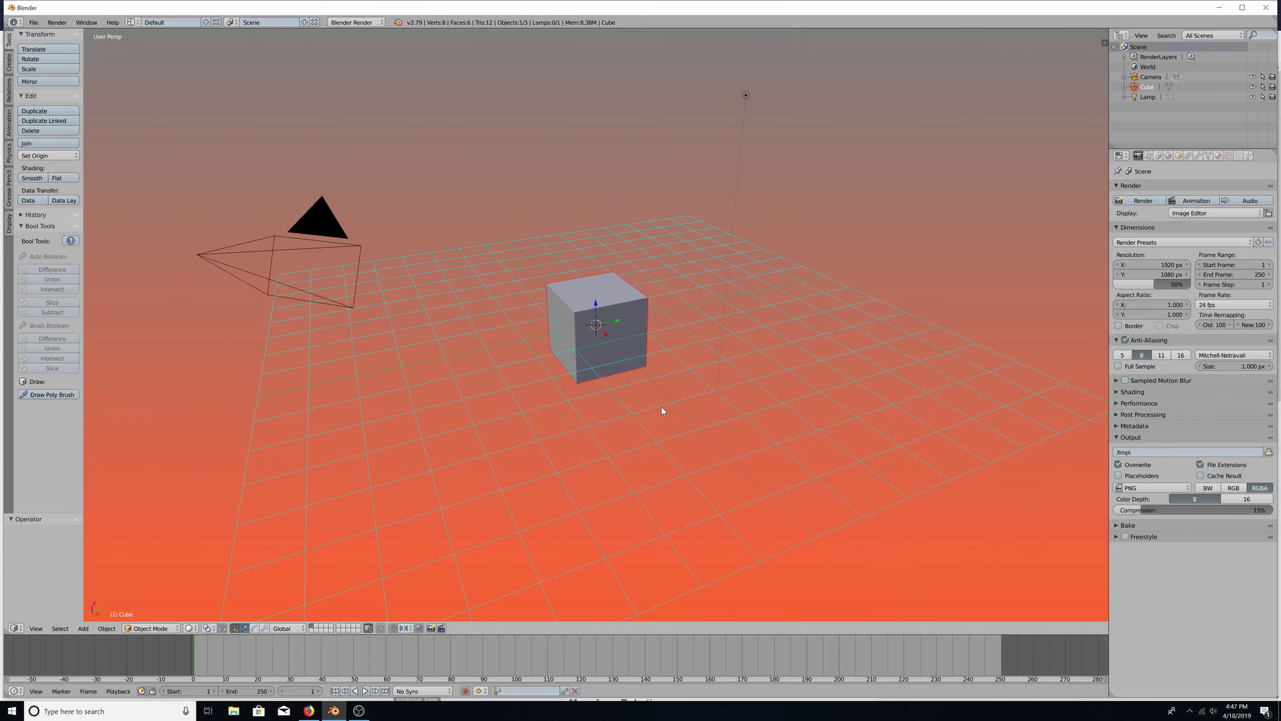
key("KP_5")
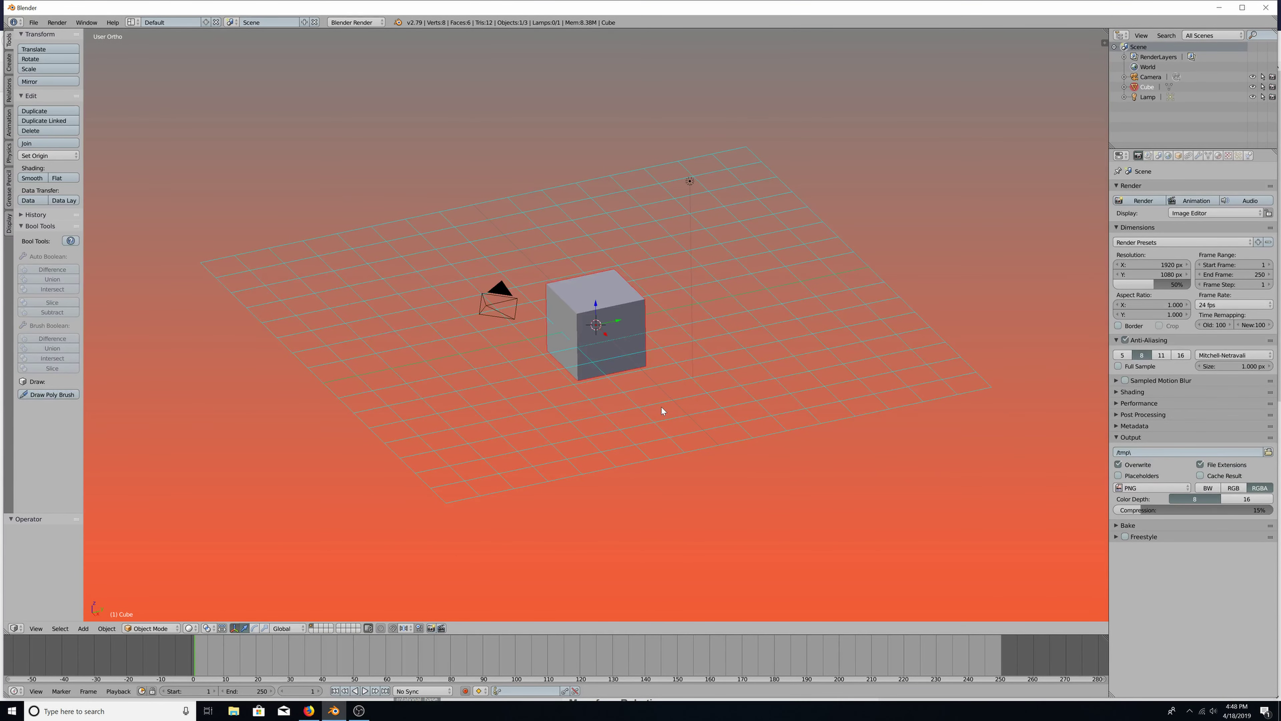
View the default cube from the front, right side and top, finishing in the front orthographic view
key("KP_1")
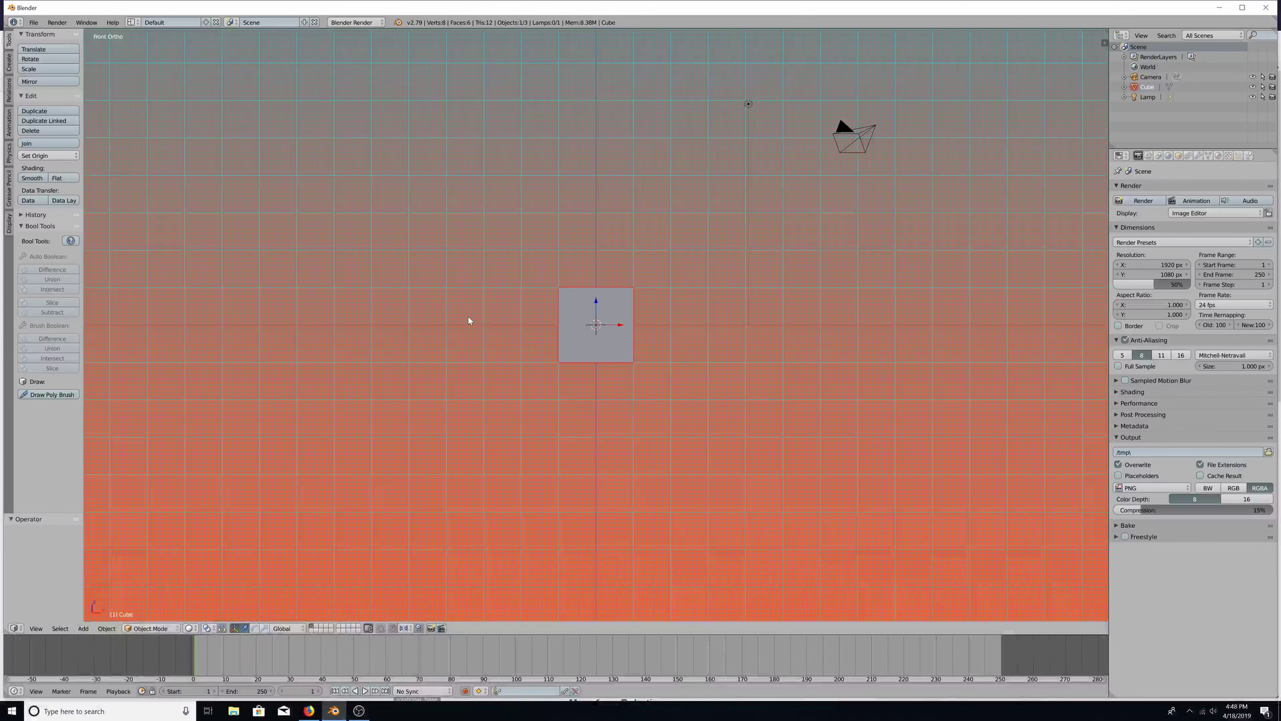
key("KP_3")
key("KP_1")
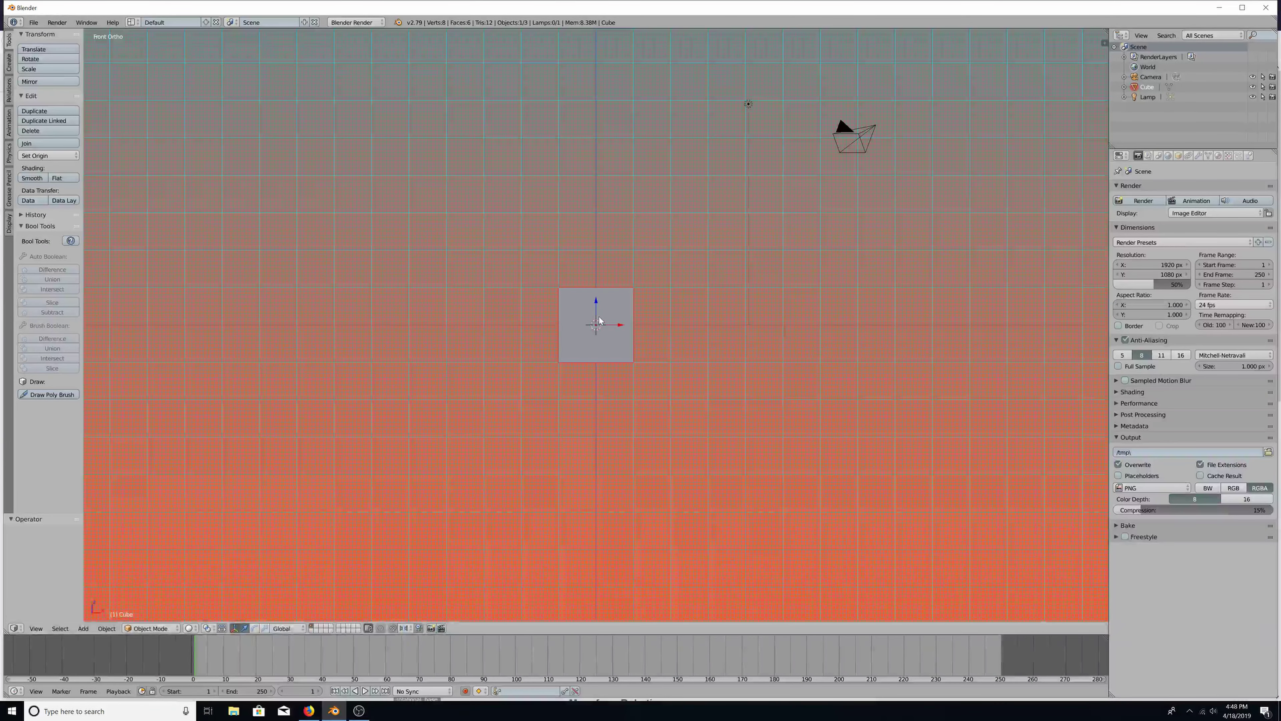
key("KP_7")
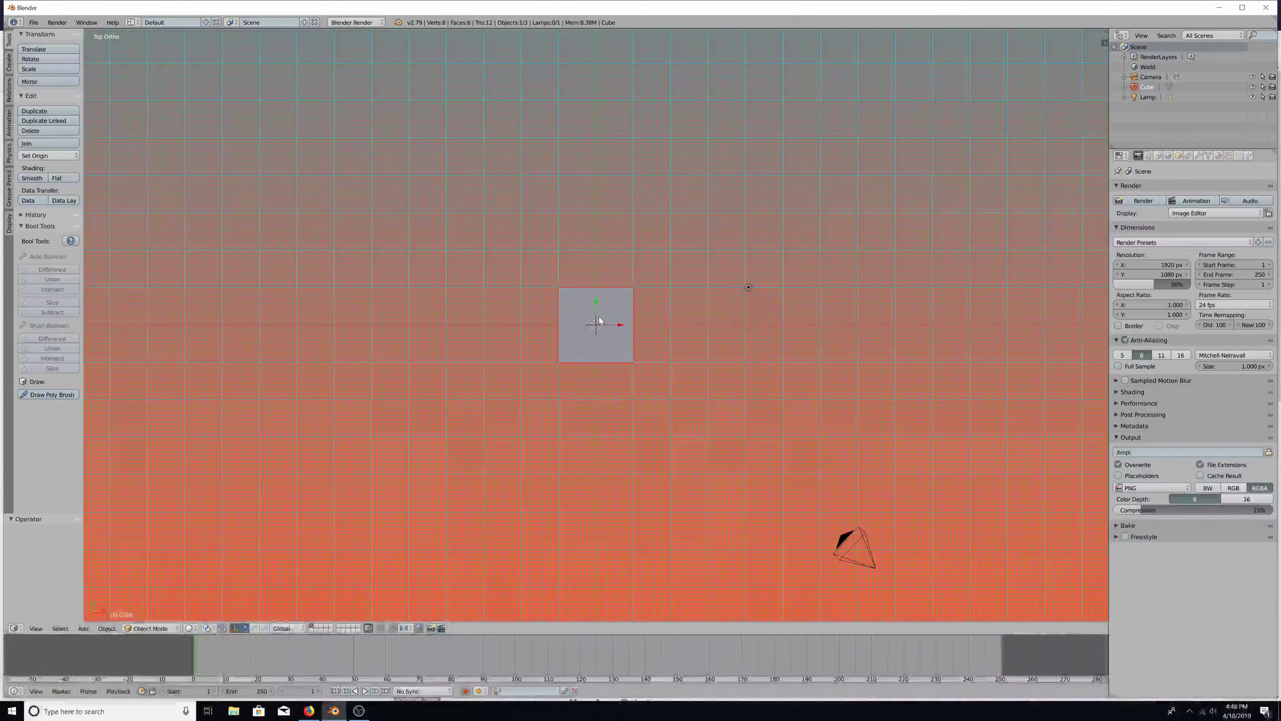
key("KP_1")
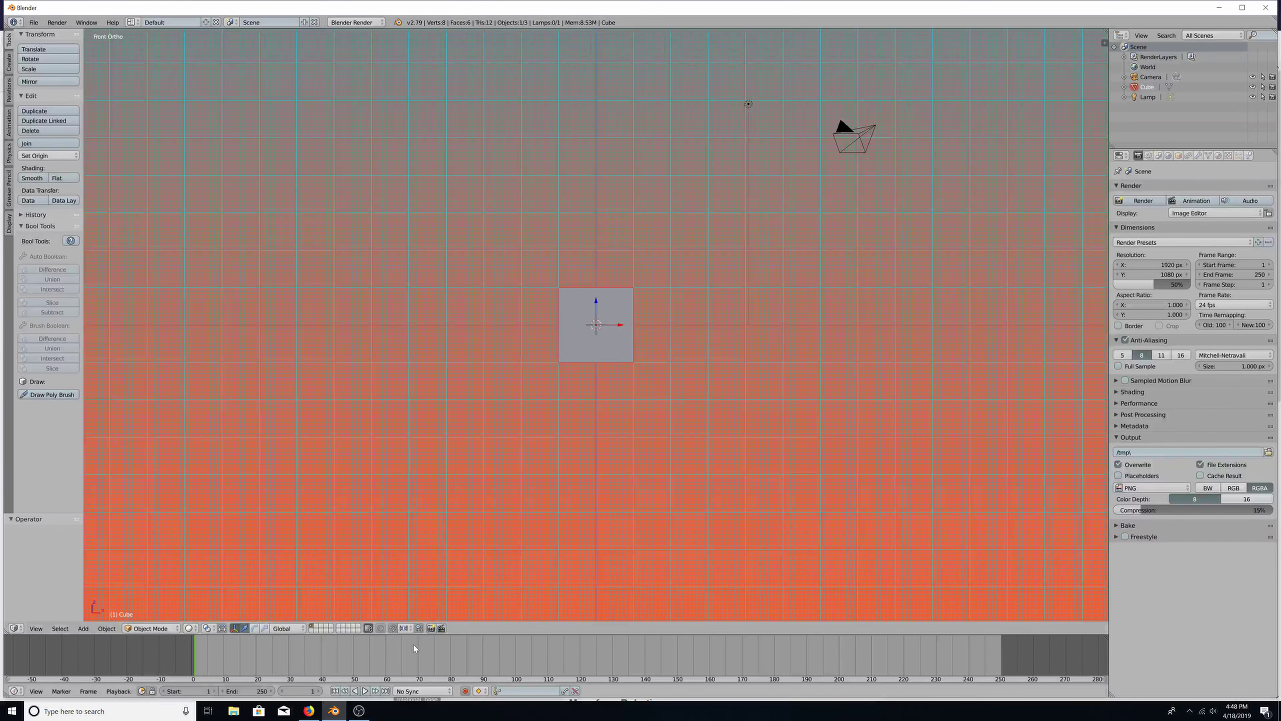
Switch to Firefox to view the first rotary plate picture in the gallery, and return to Blender
scroll(383, 656, "down", 1)
left_click(304, 712)
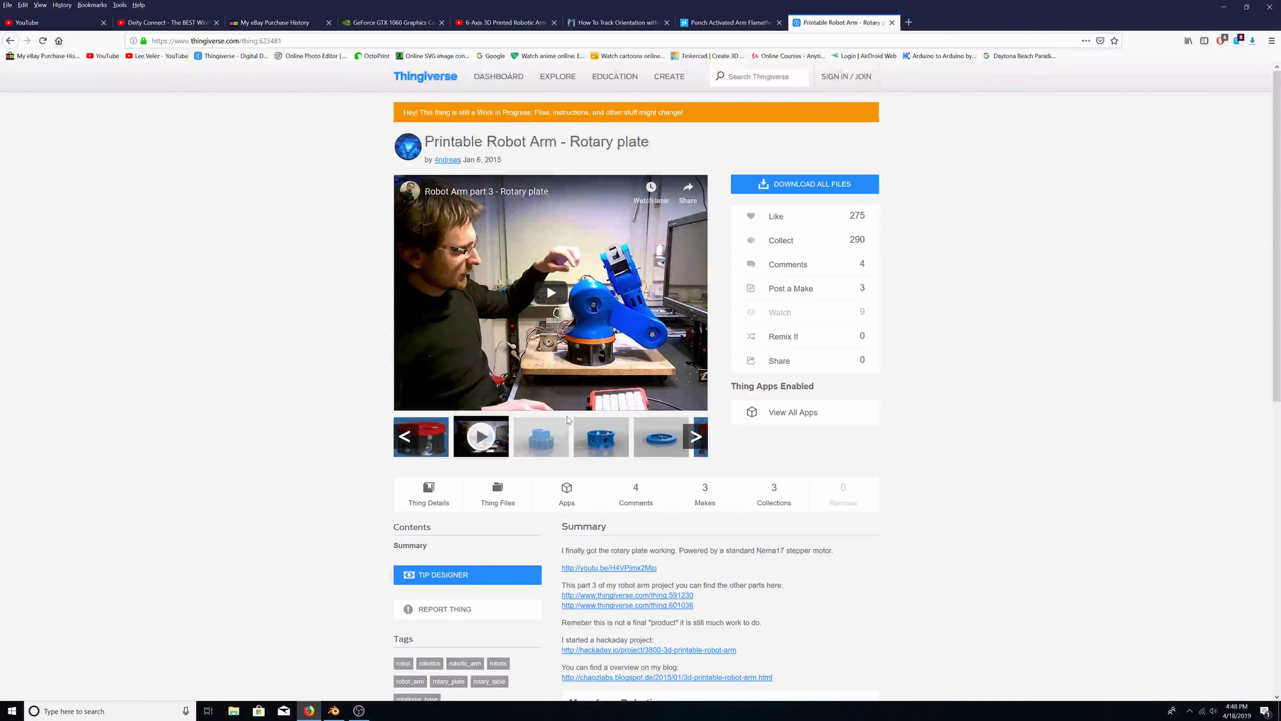
left_click(435, 442)
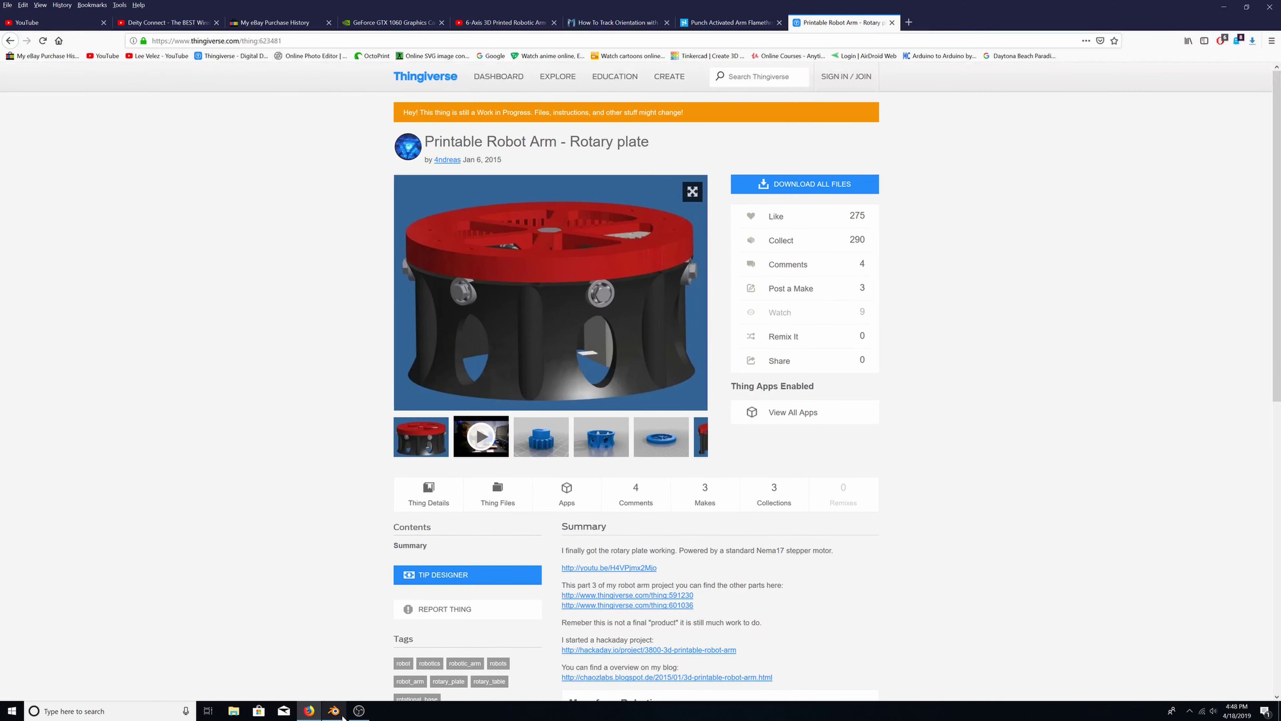
mouse_move(342, 716)
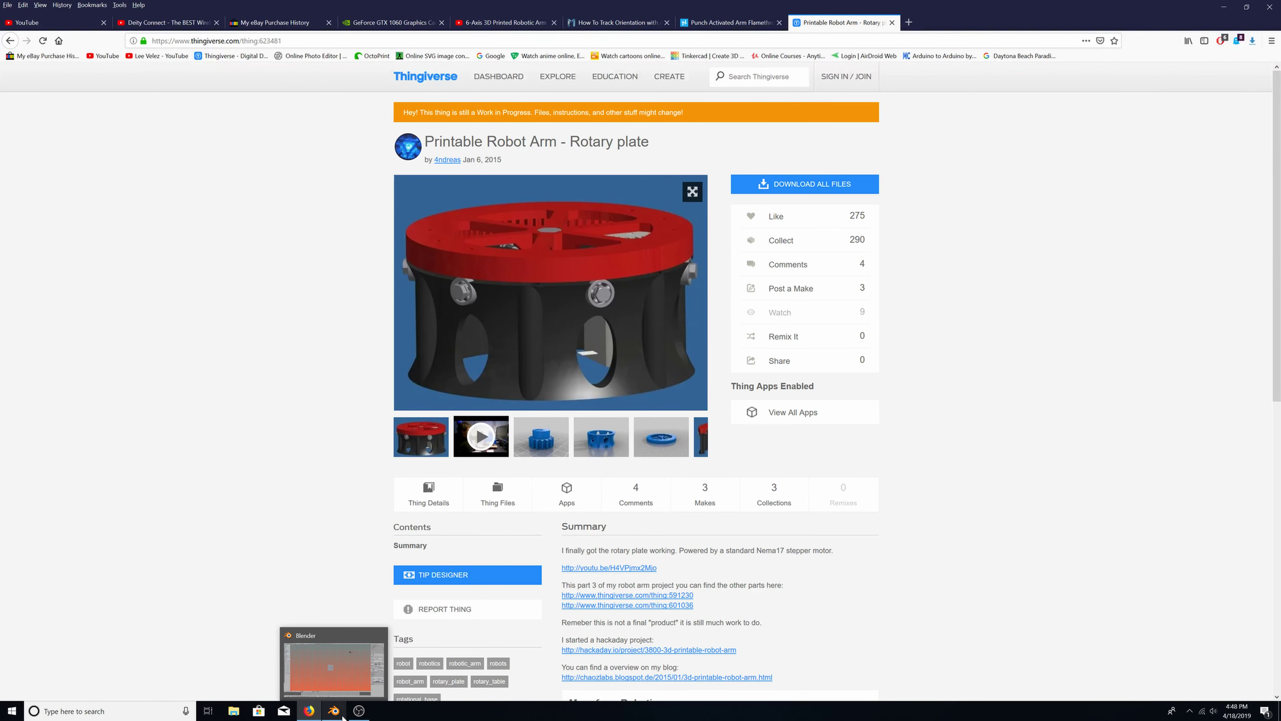
left_click(342, 717)
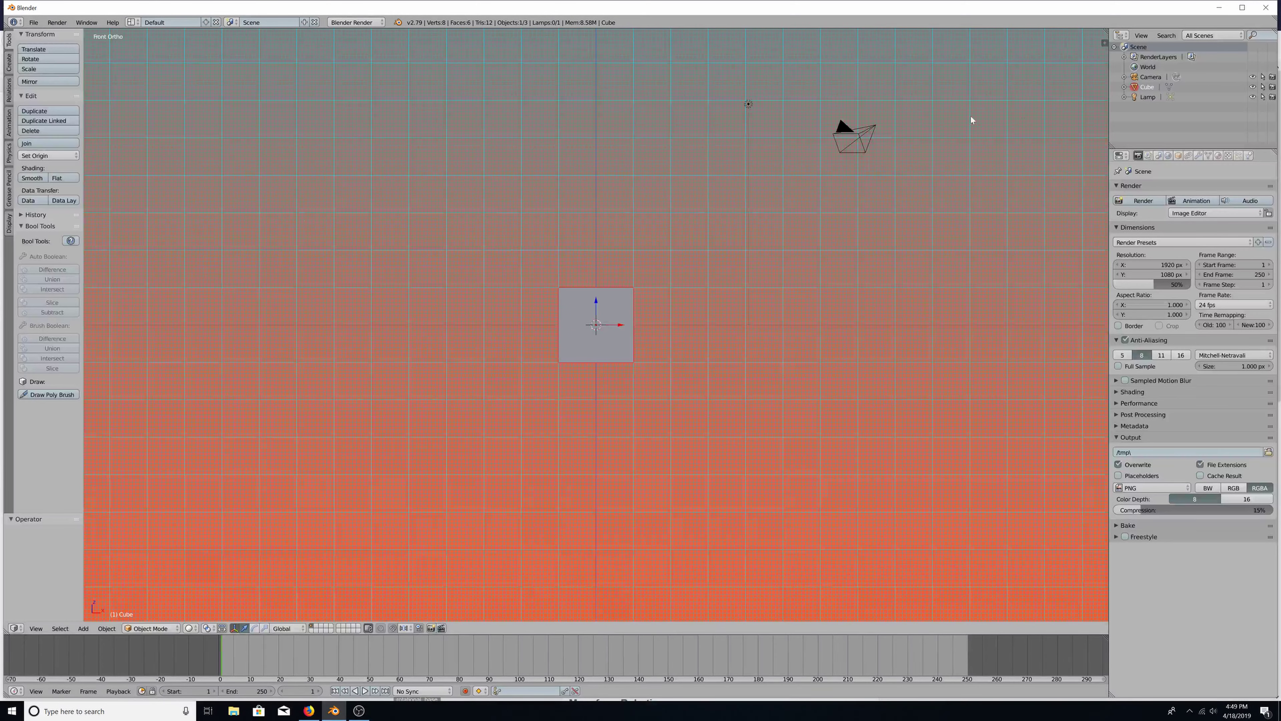
Set the scene units to the Millimeters preset
scroll(749, 292, "down", 1)
scroll(669, 315, "up", 1)
scroll(669, 314, "down", 1)
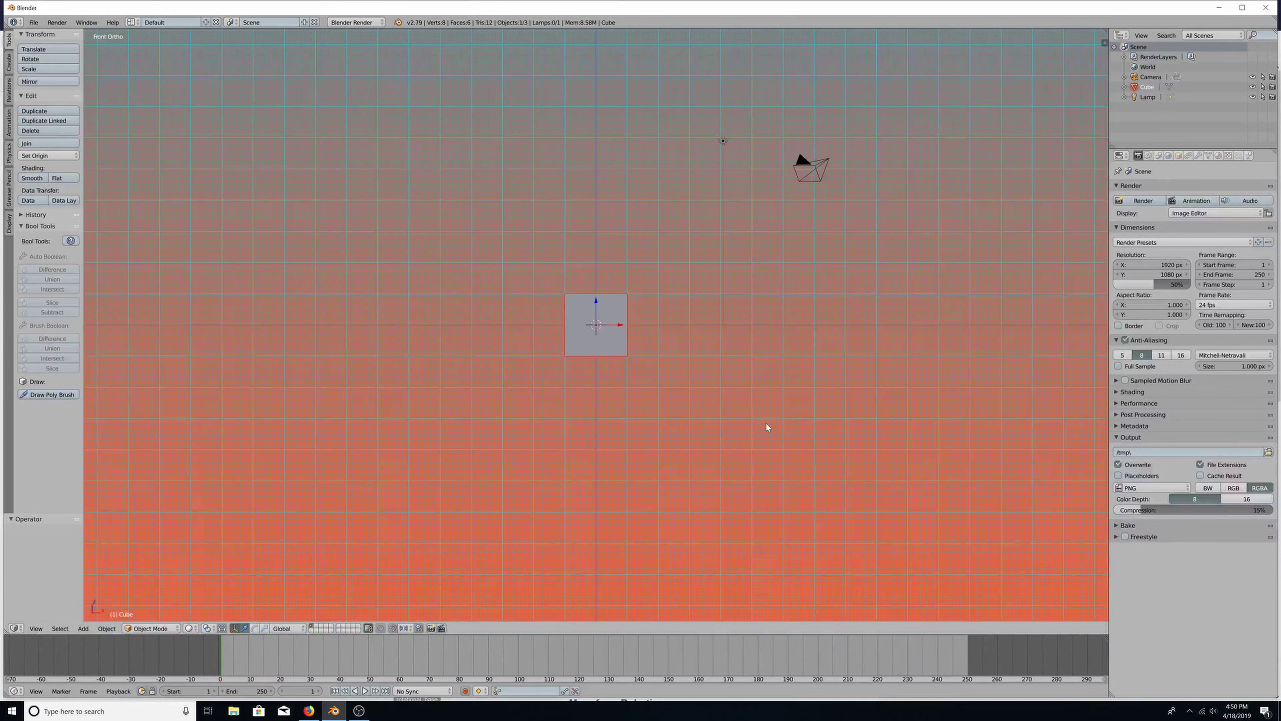
scroll(766, 423, "up", 2)
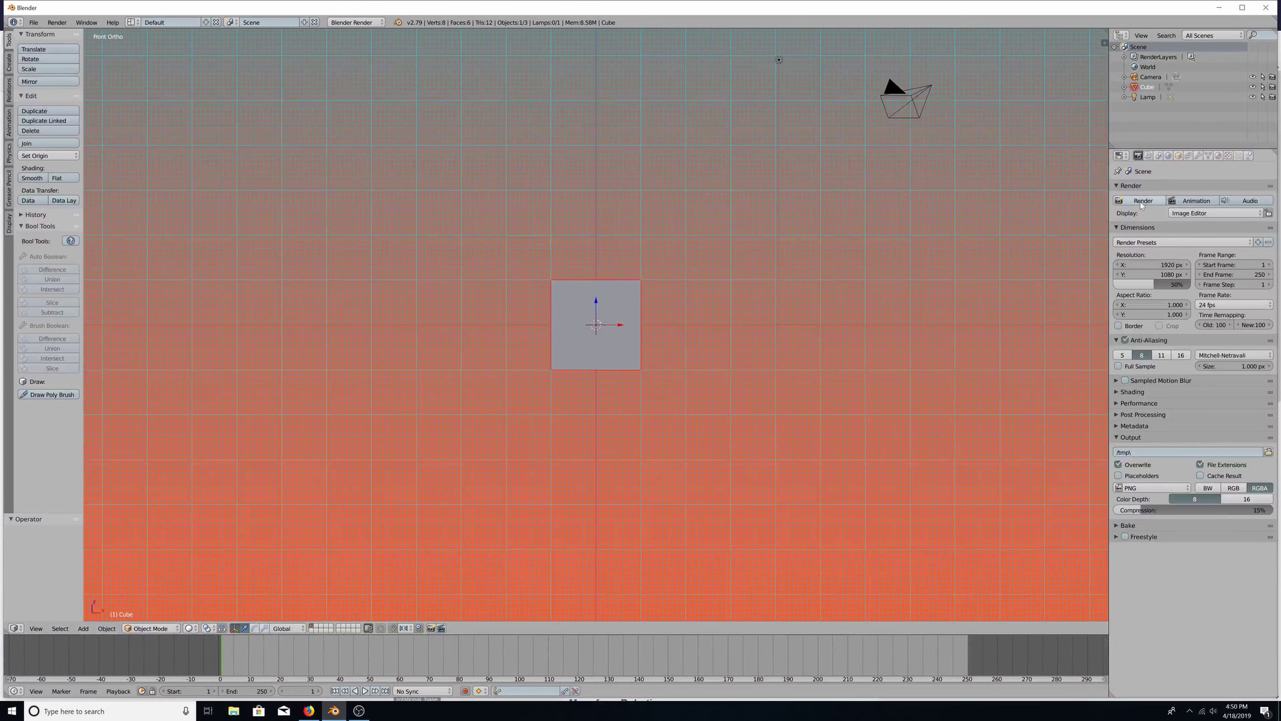
left_click(1168, 156)
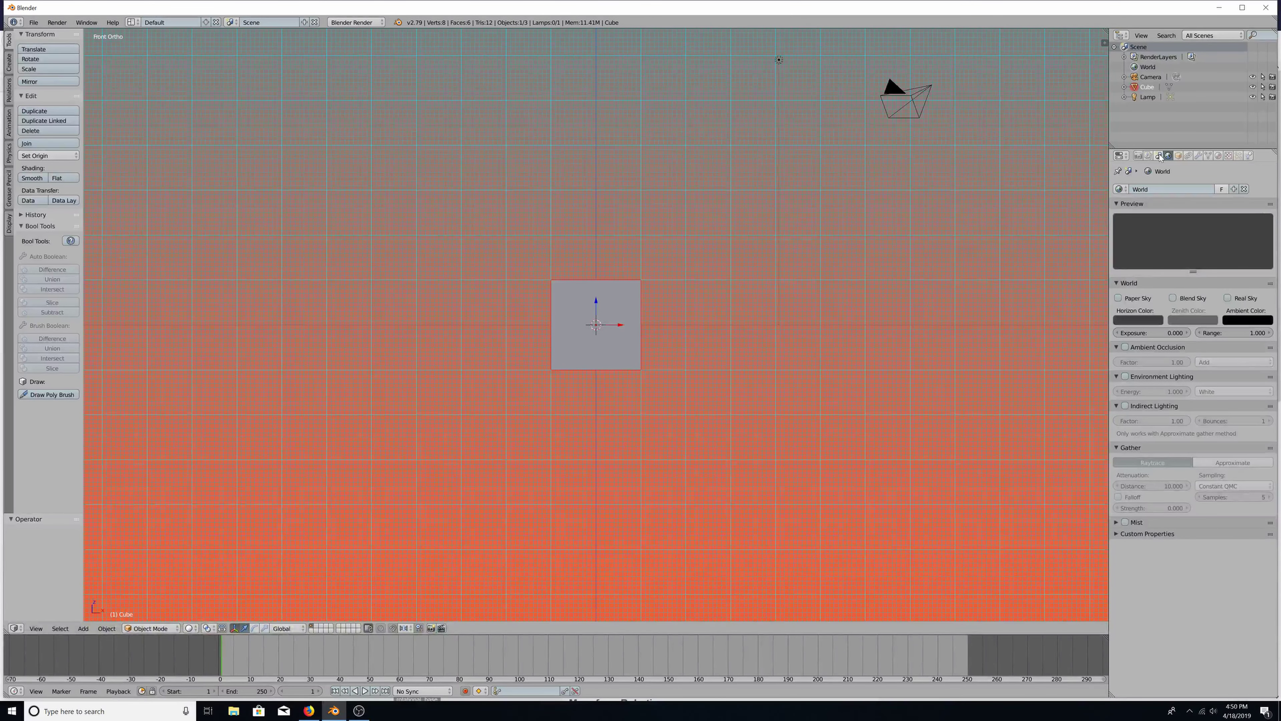
left_click(1158, 156)
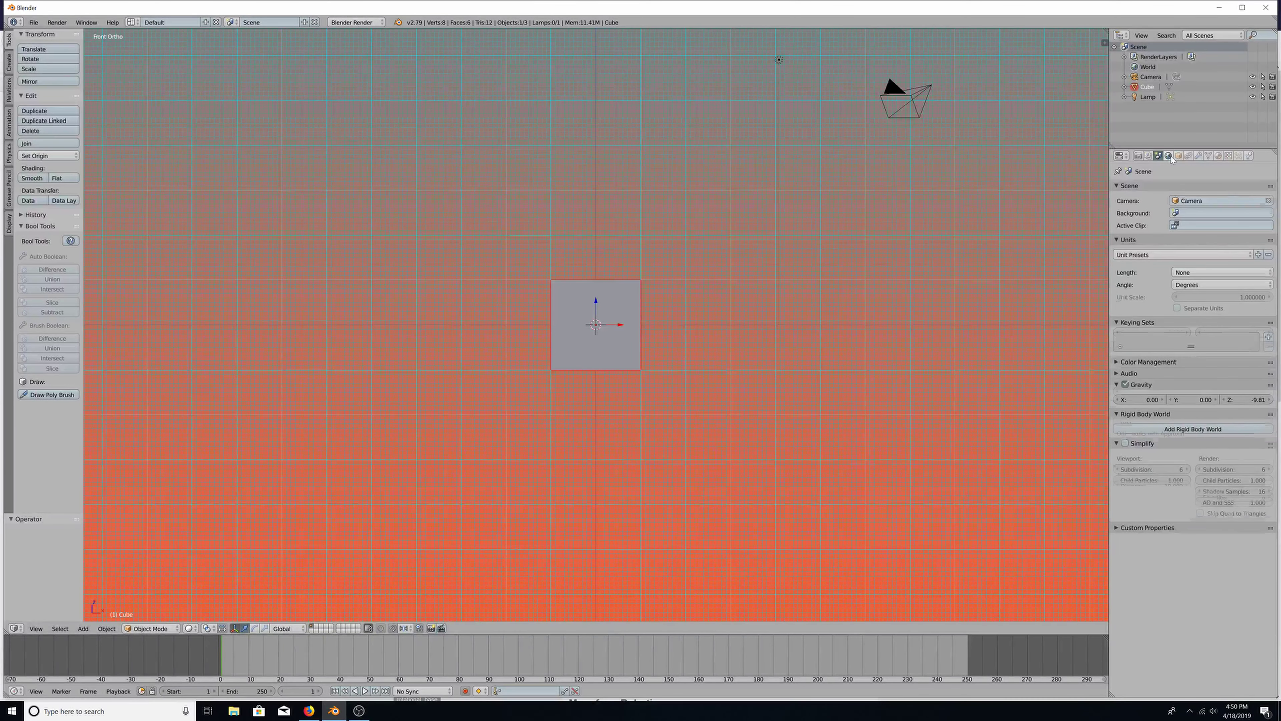
left_click(1169, 156)
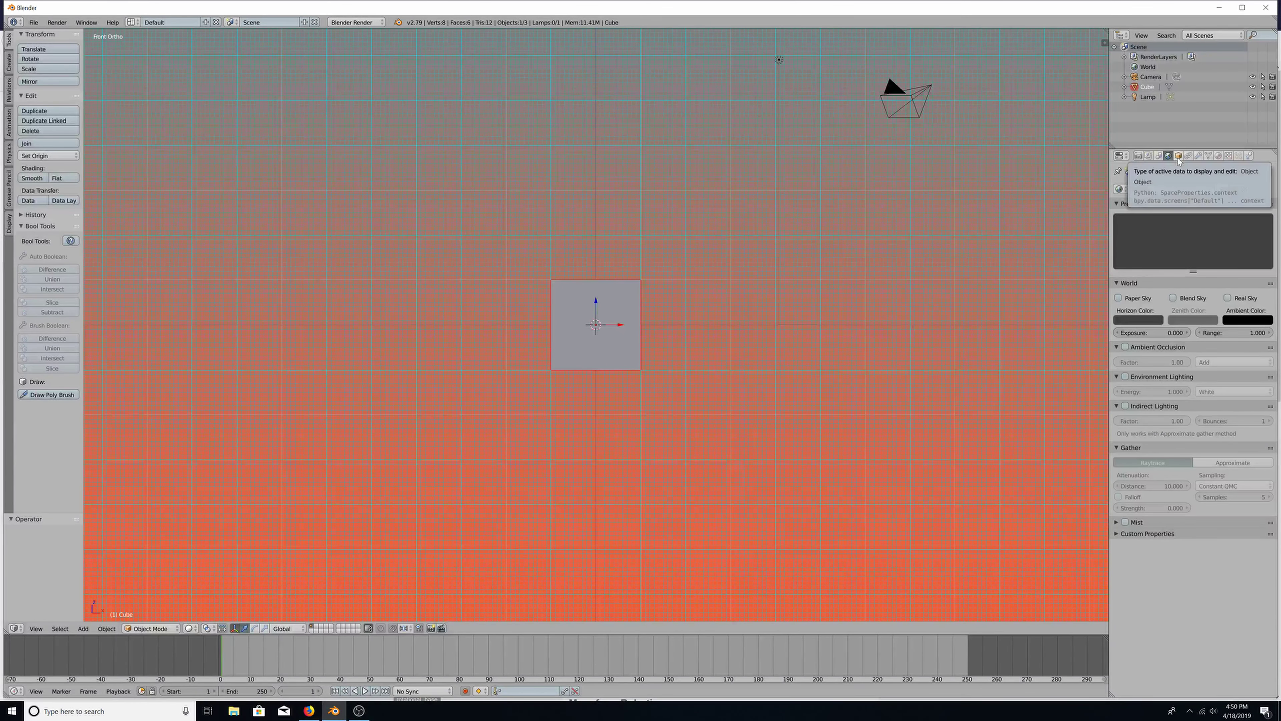
left_click(1157, 156)
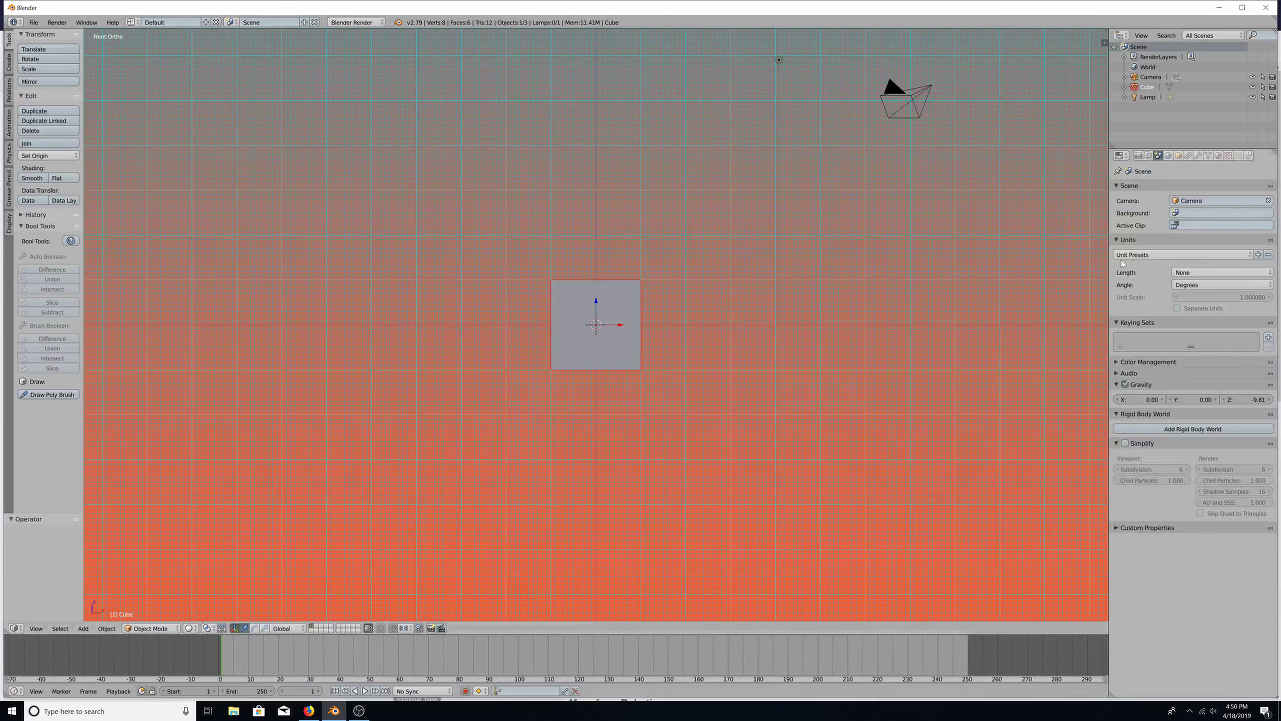
left_click(1231, 255)
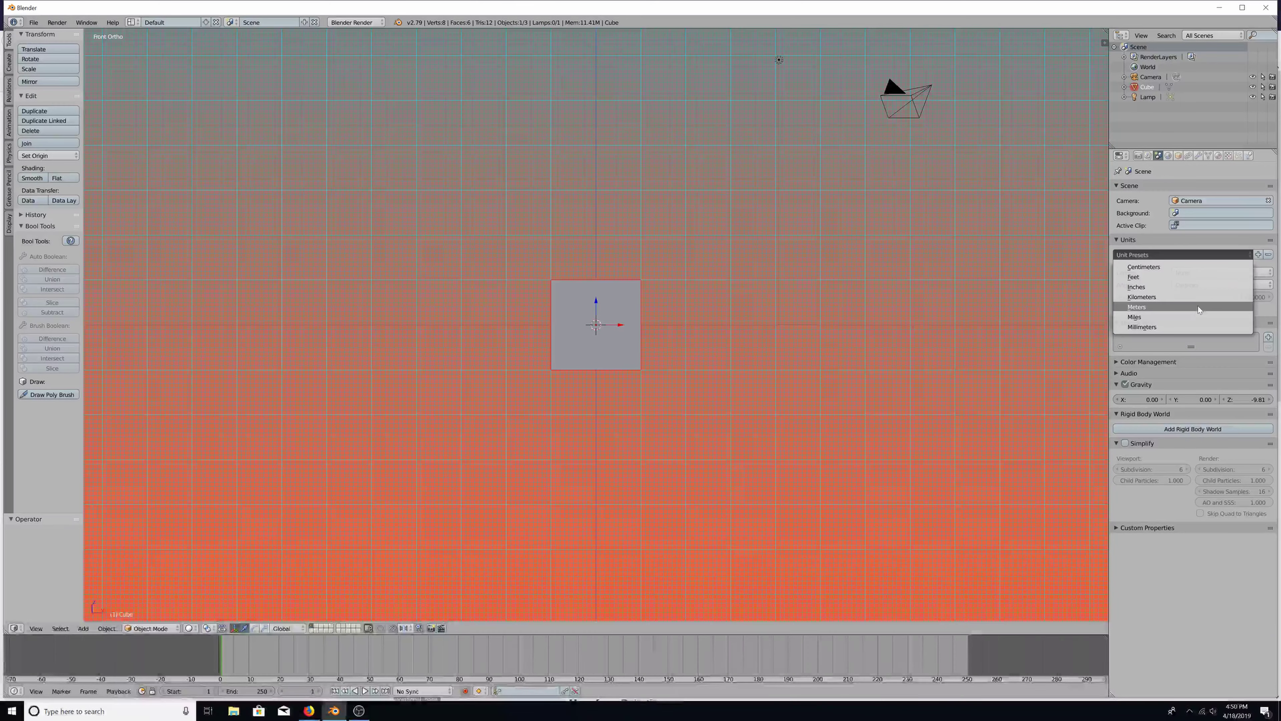
left_click(1185, 330)
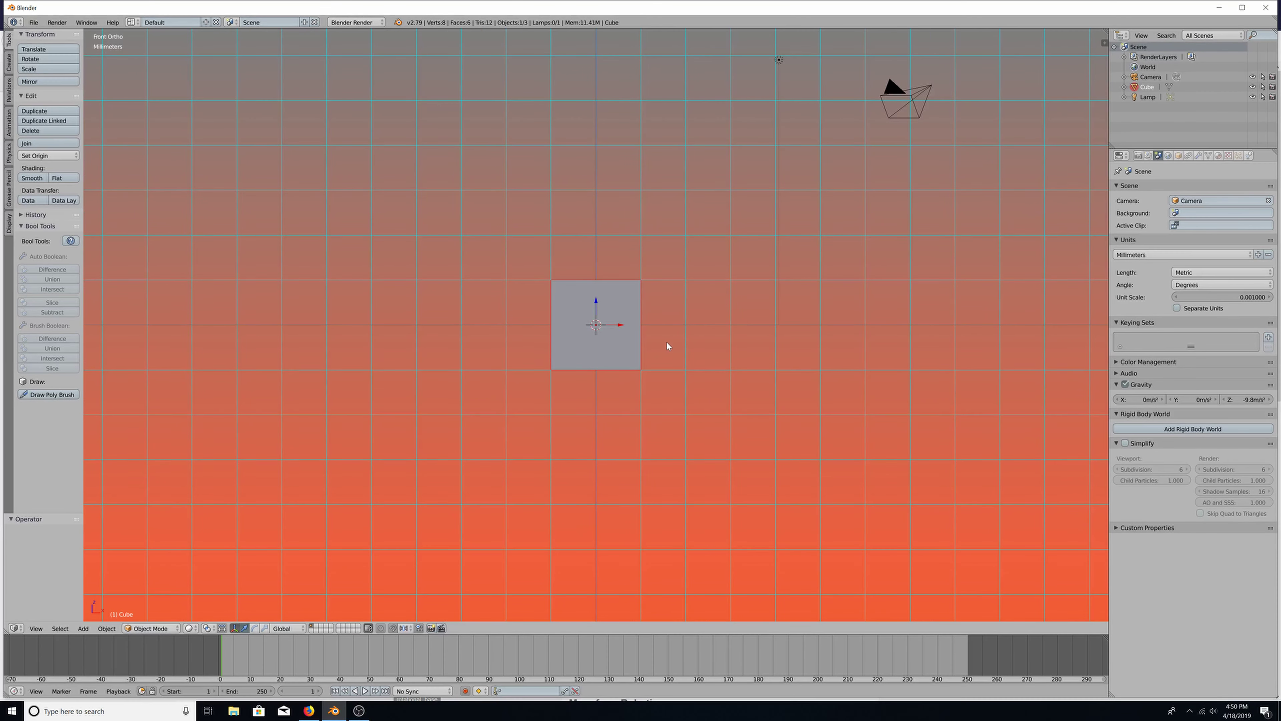
scroll(666, 341, "down", 1)
scroll(665, 339, "up", 2)
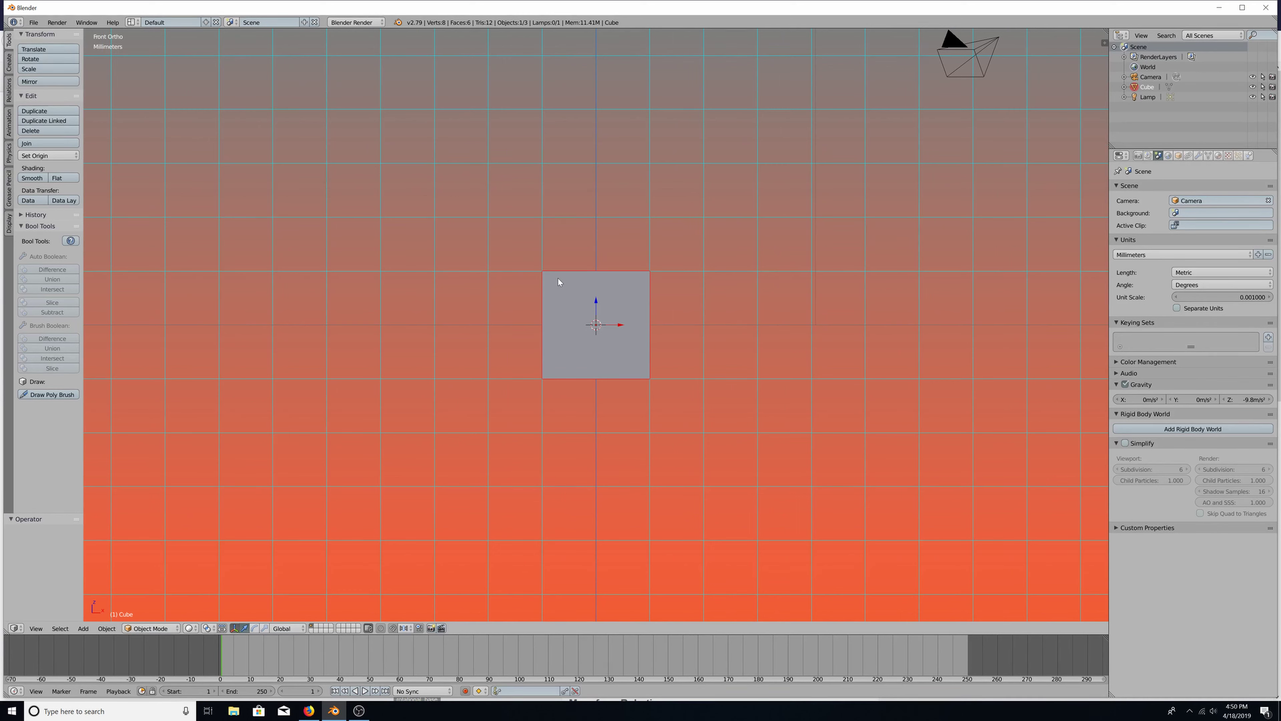
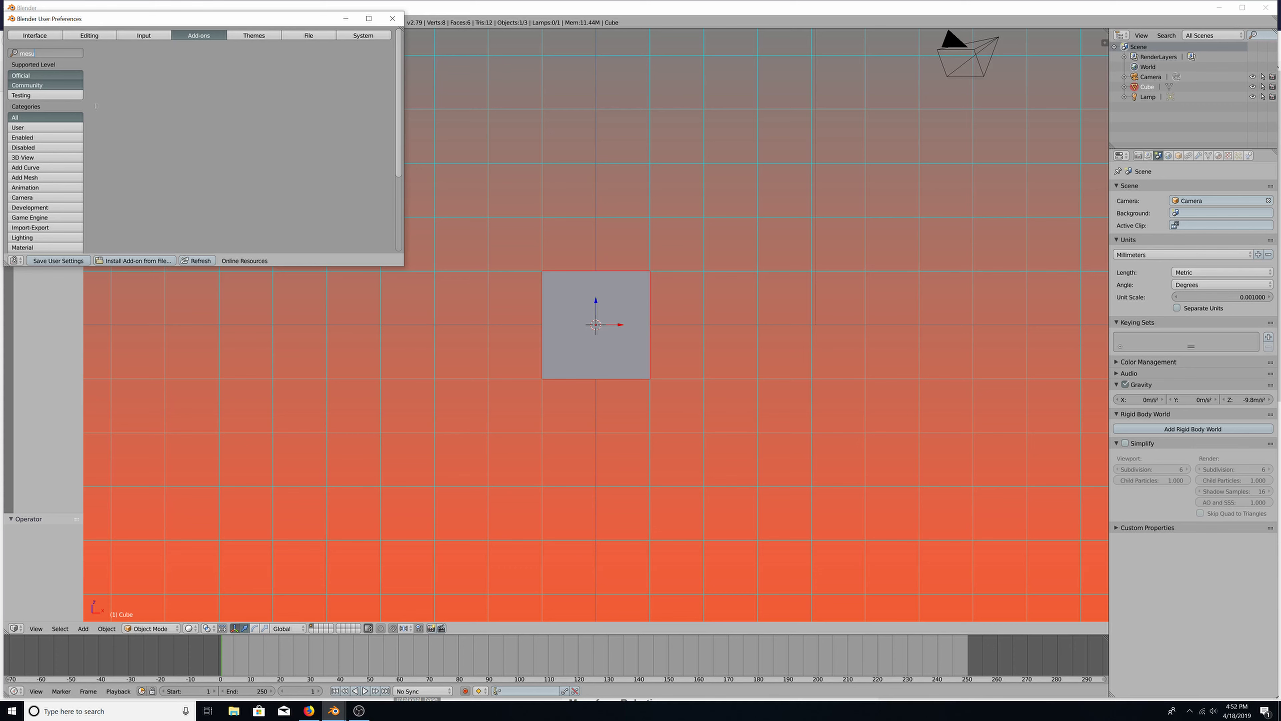
Shorten the add-on search term in the user preferences to "me" to look for a measuring add-on
key("BackSpace")
key("BackSpace")
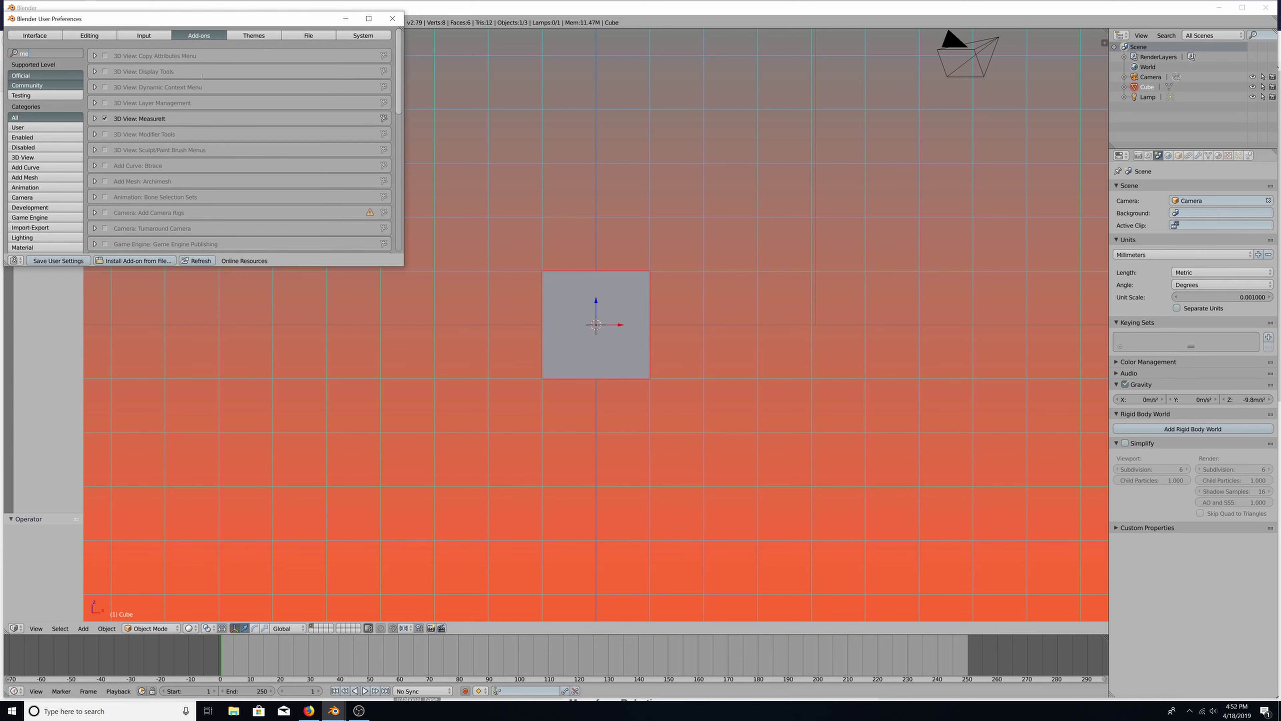
Minimize the user preferences, expand the MeasureIt configuration in a wider tool shelf, and show the 3D view's properties region
left_click(345, 18)
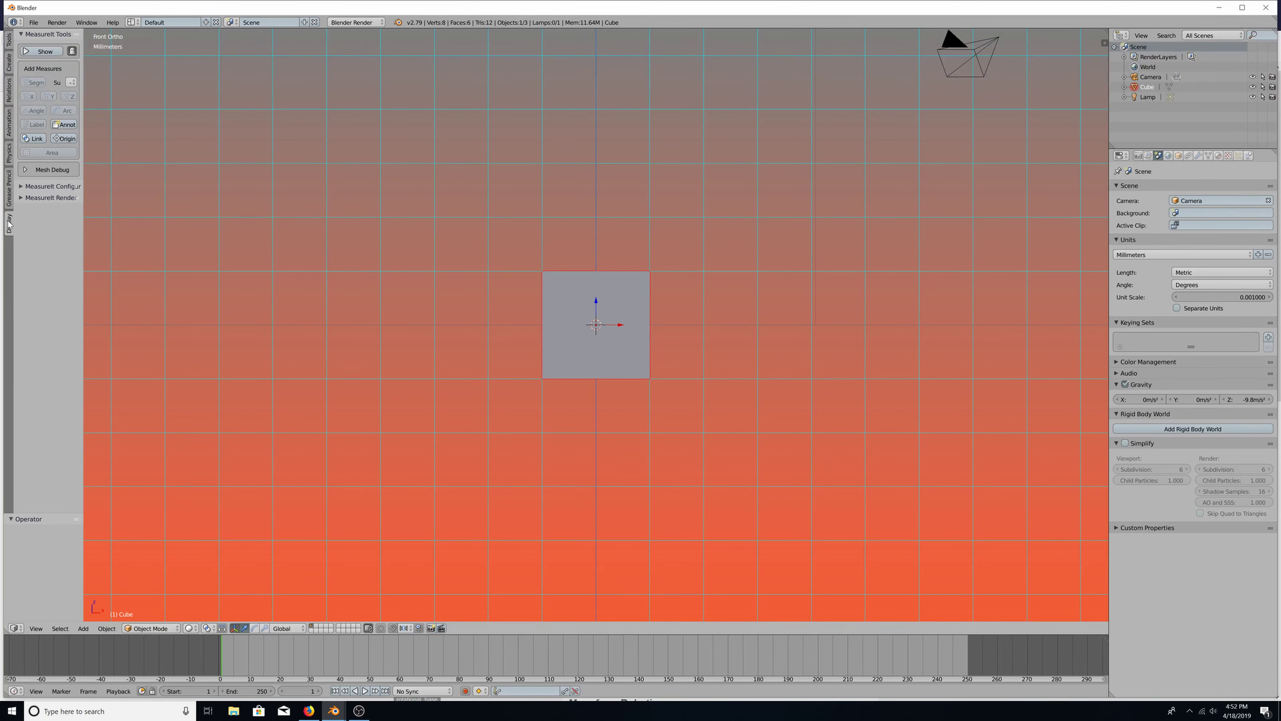
left_click(26, 190)
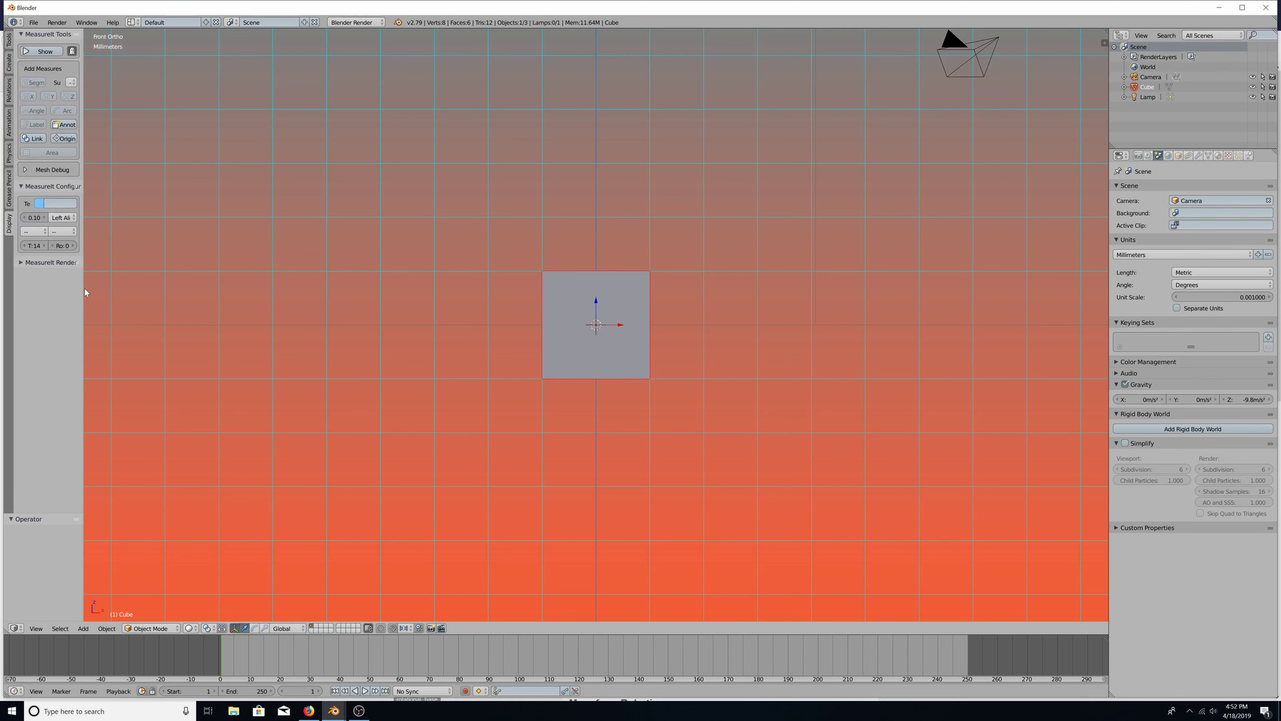
left_click_drag(84, 289, 169, 289)
key("n")
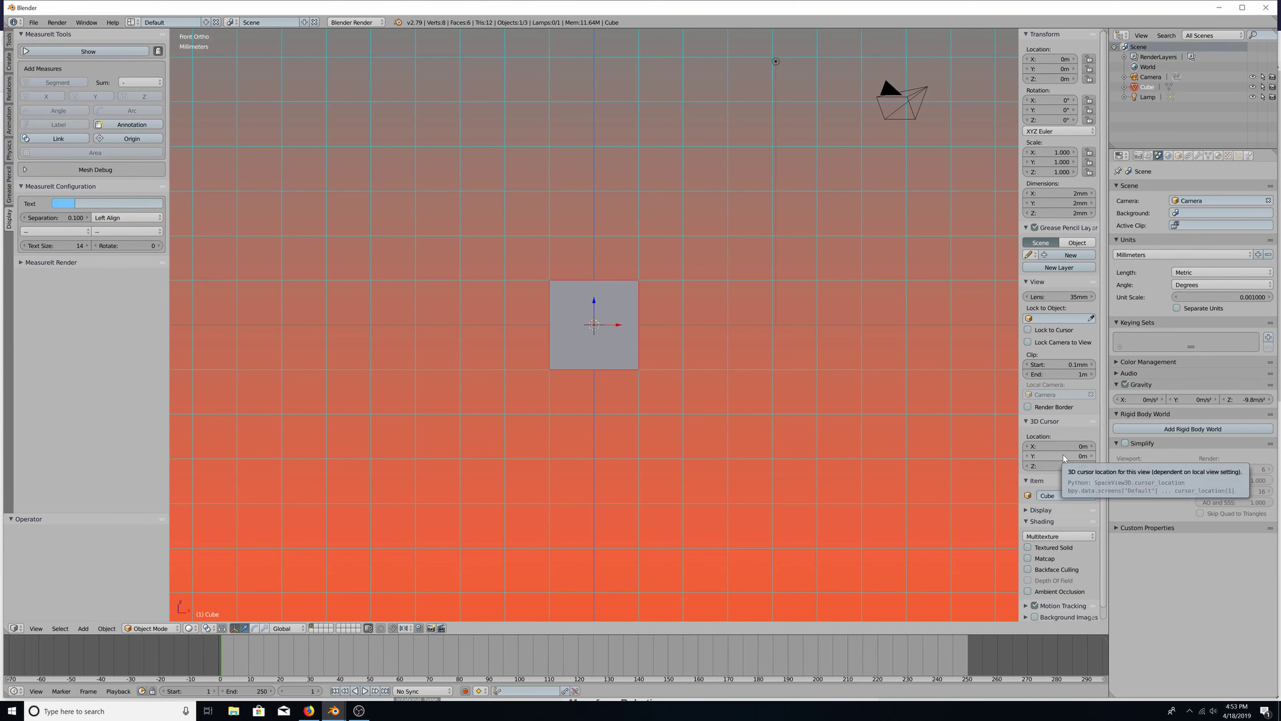
scroll(1063, 455, "down", 1)
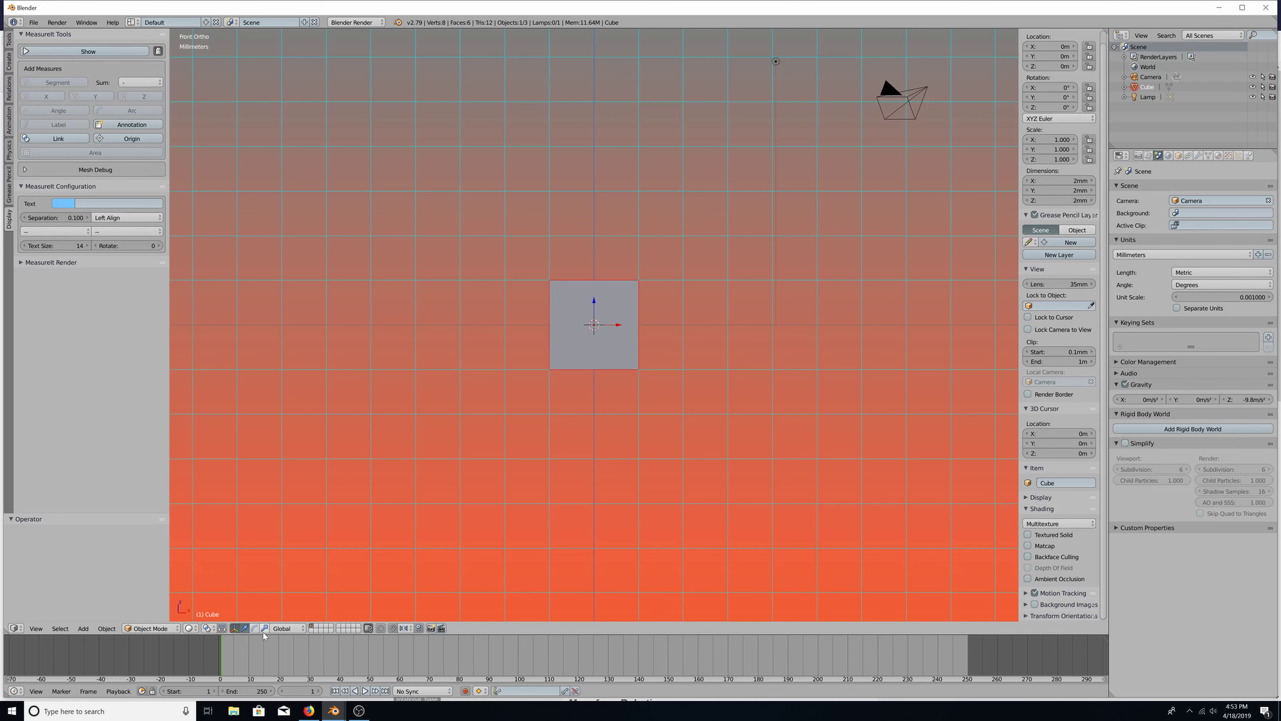
Put the cube in Edit Mode with edge selection and select only its lower front edge
left_click(160, 631)
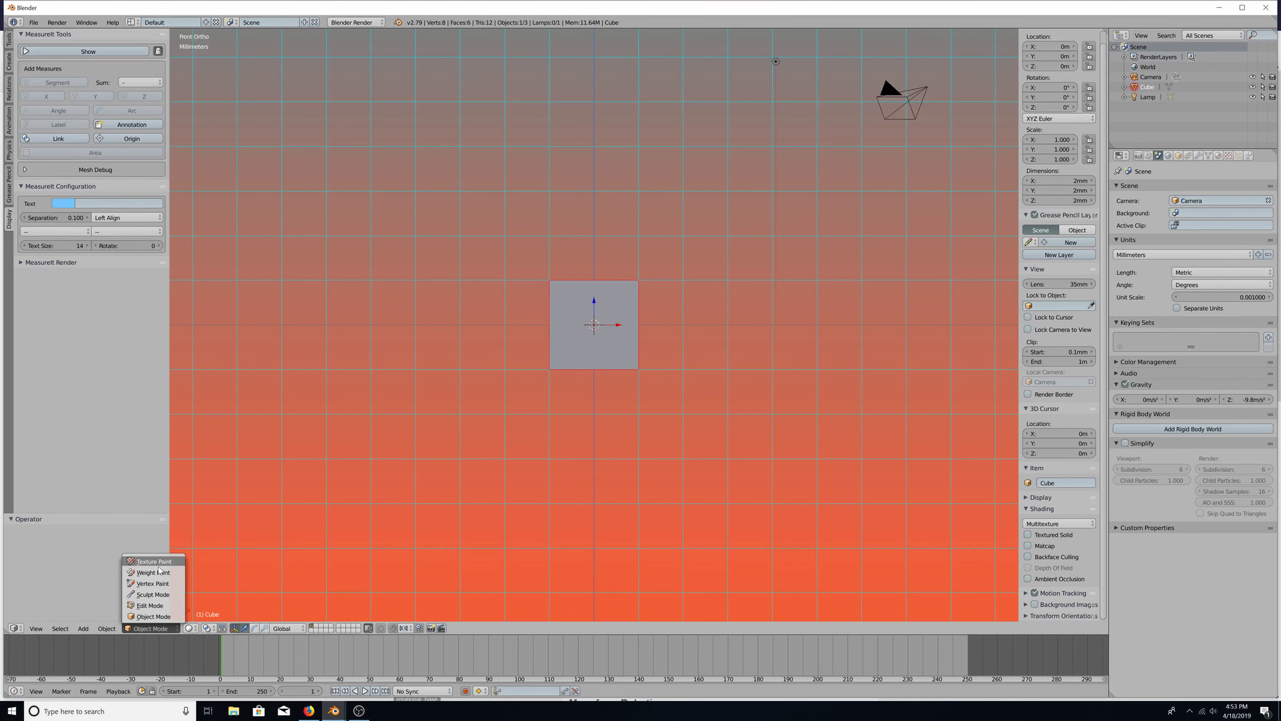
left_click(160, 606)
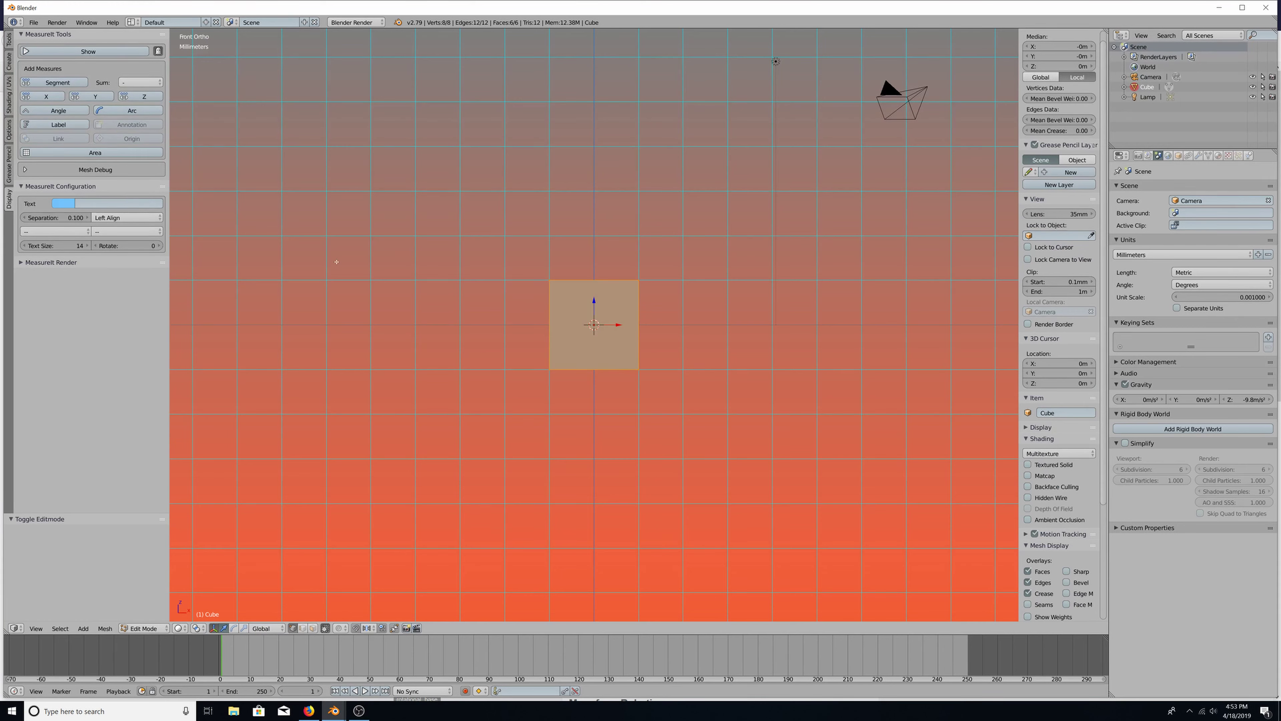
key("a")
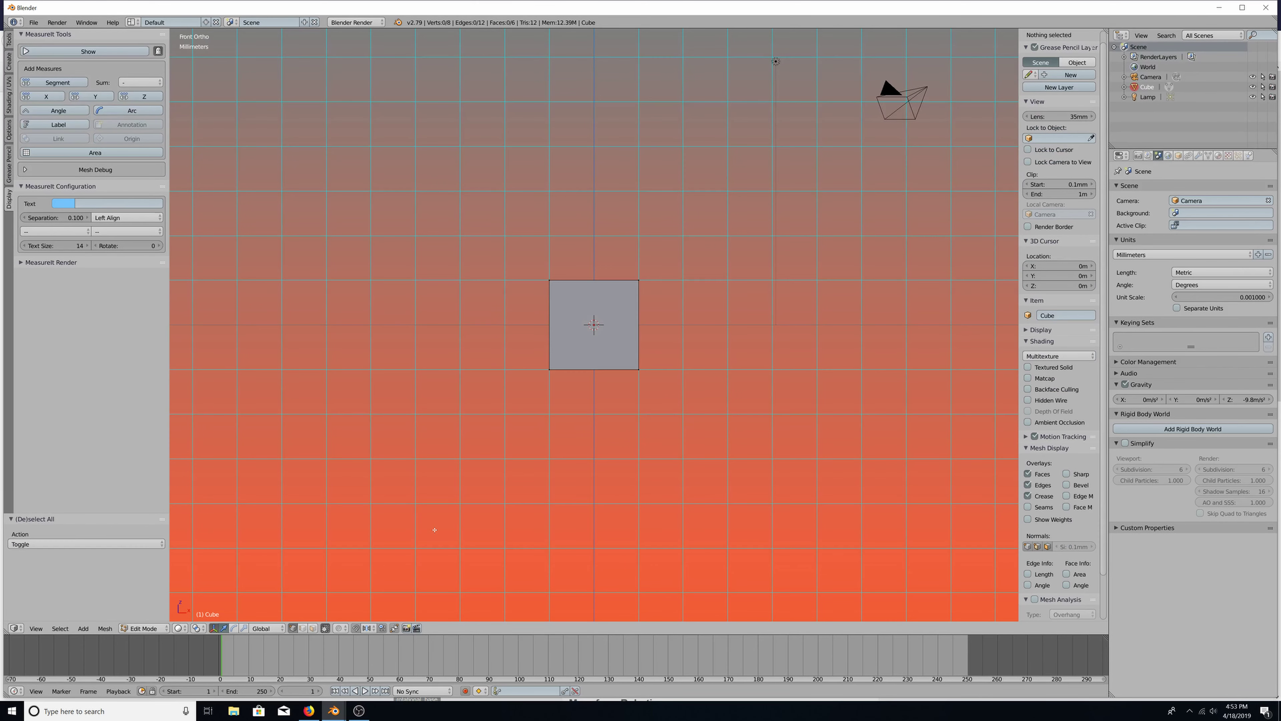
scroll(434, 530, "down", 1)
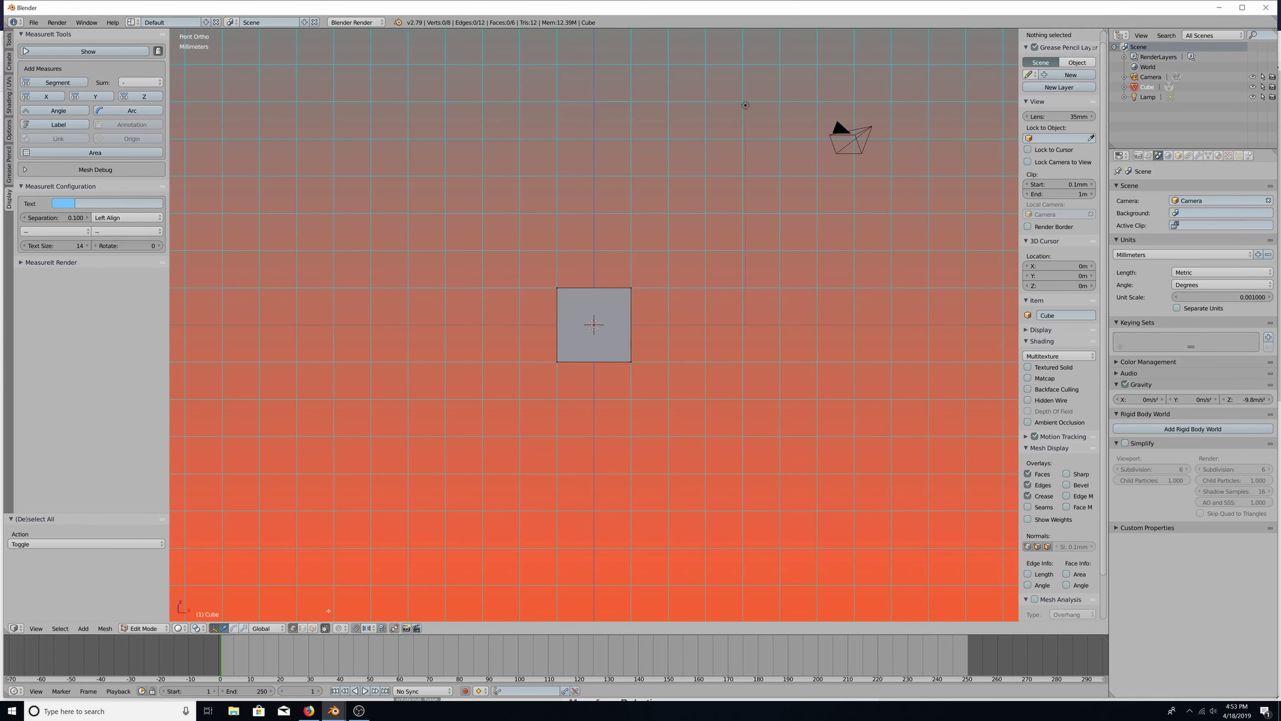
left_click(302, 630)
right_click(603, 363)
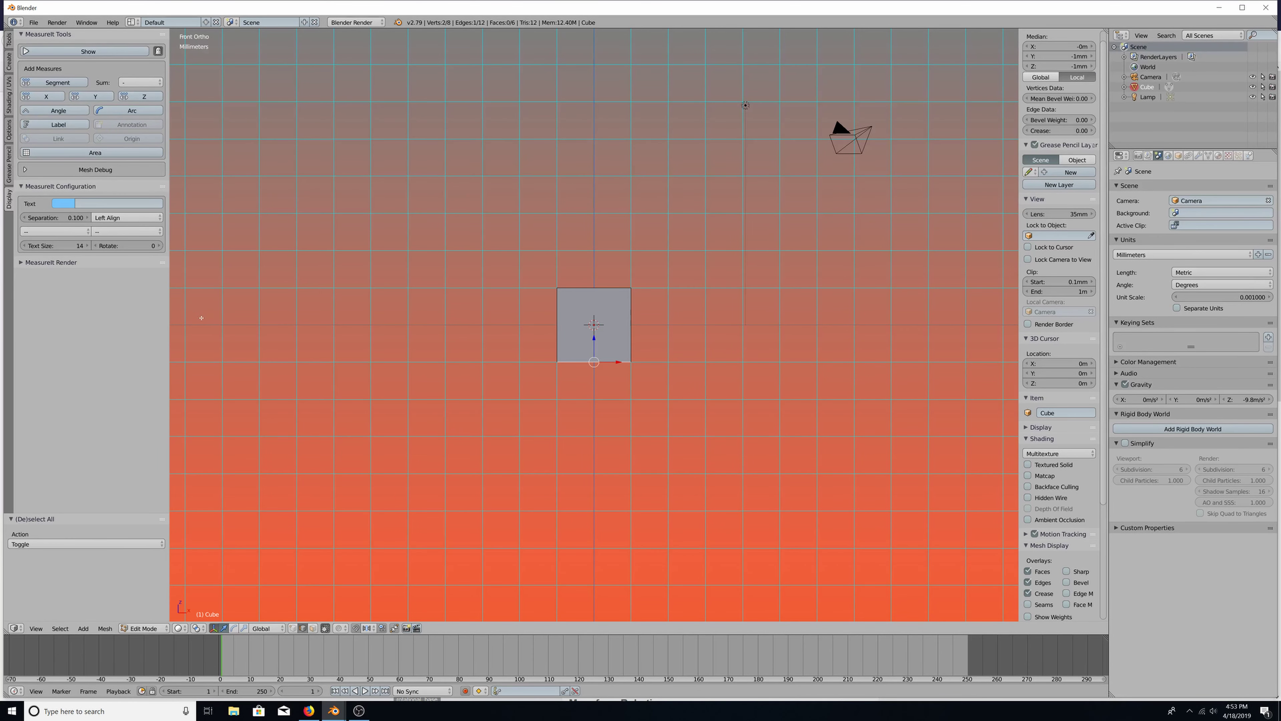
scroll(509, 323, "up", 2)
middle_click_drag(509, 323, 644, 472)
scroll(644, 472, "up", 5)
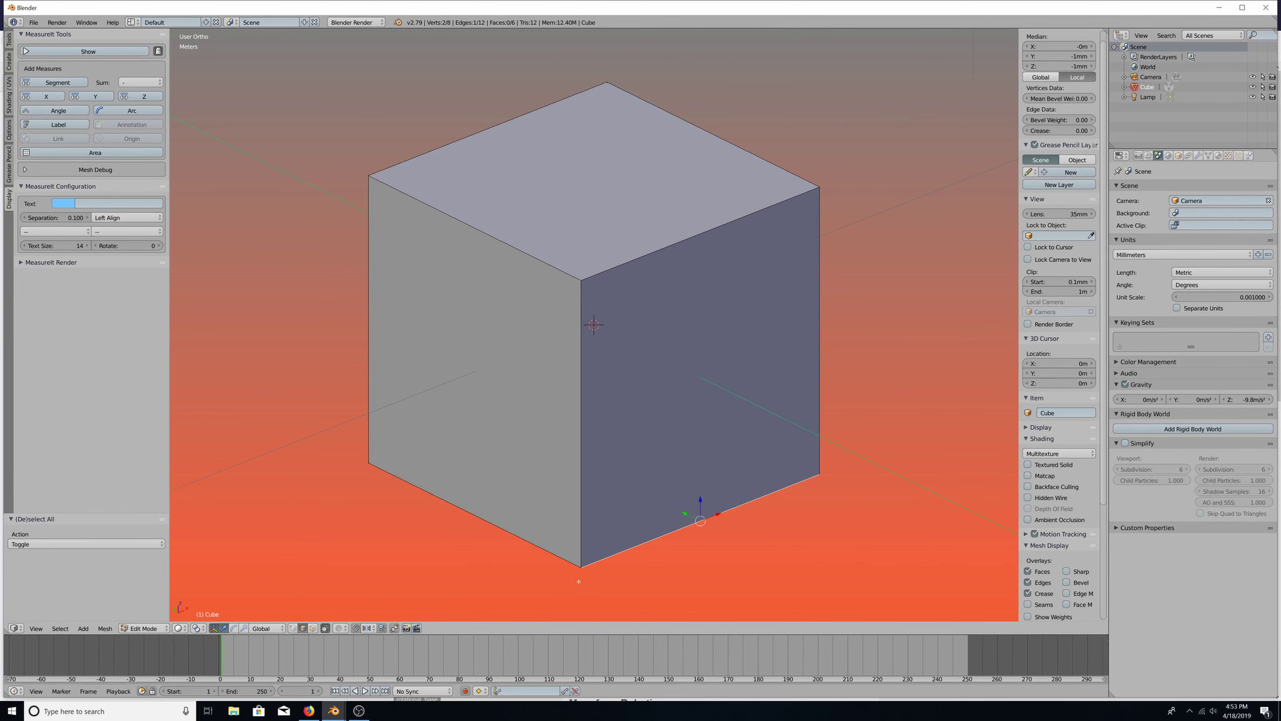
middle_click_drag(642, 509, 577, 481)
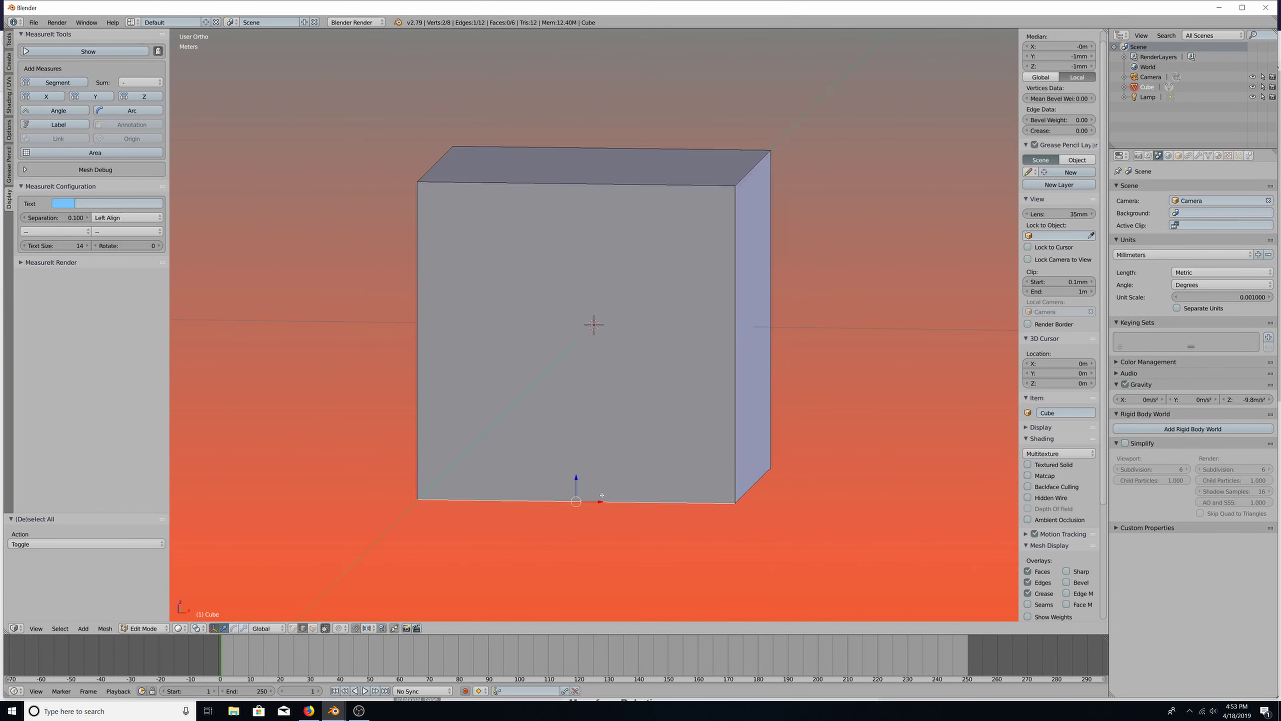
scroll(600, 492, "down", 10)
scroll(599, 500, "up", 8)
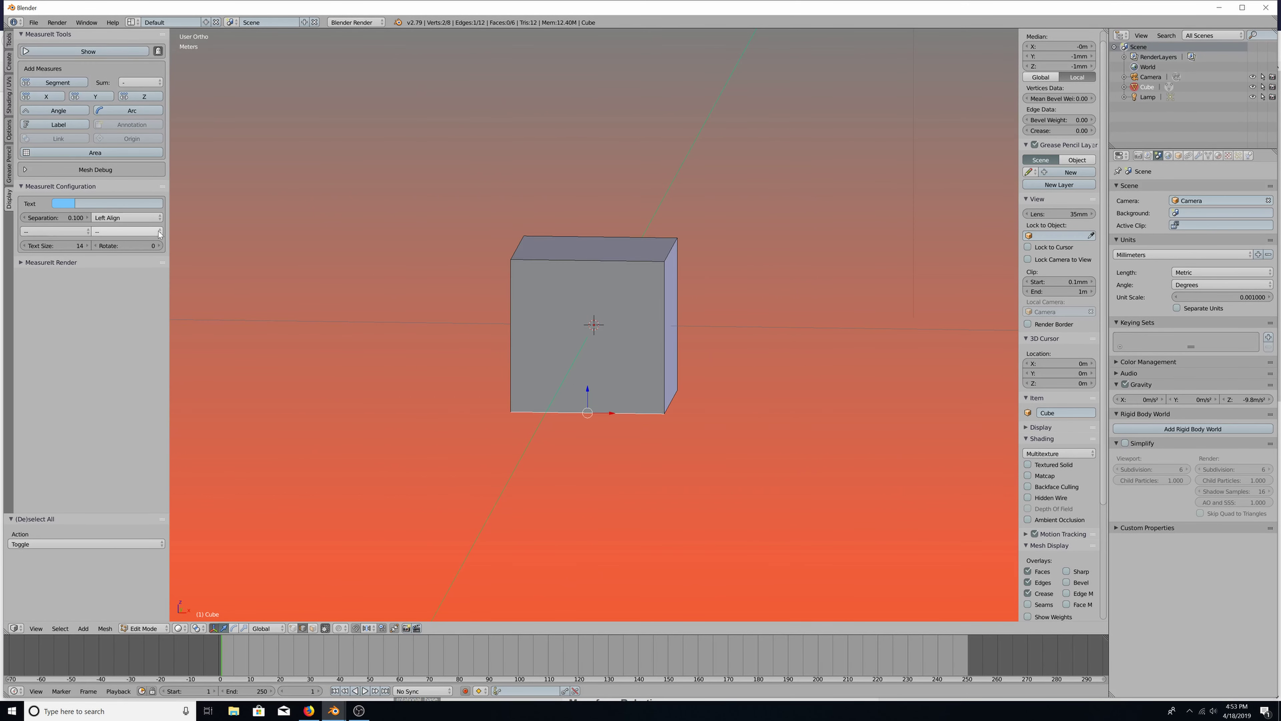
Change the MeasureIt default text colour to red
left_click(64, 204)
middle_click_drag(478, 372, 645, 325)
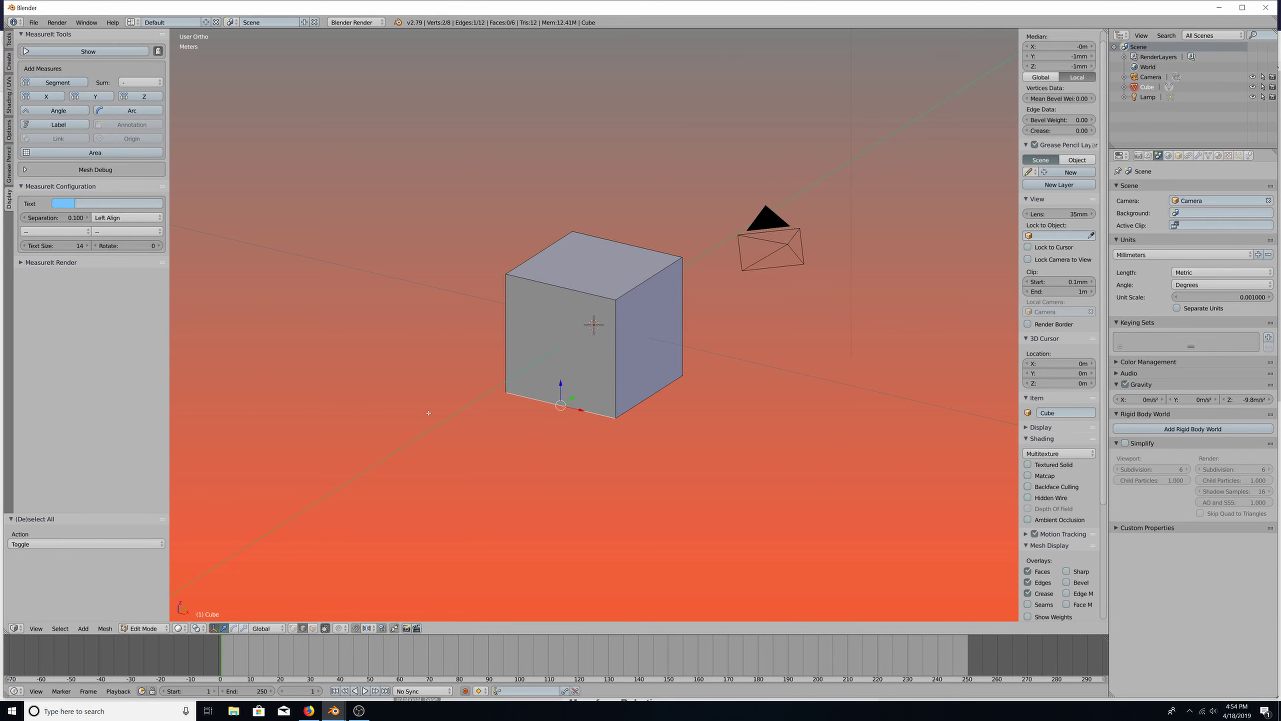
middle_click_drag(412, 416, 435, 408)
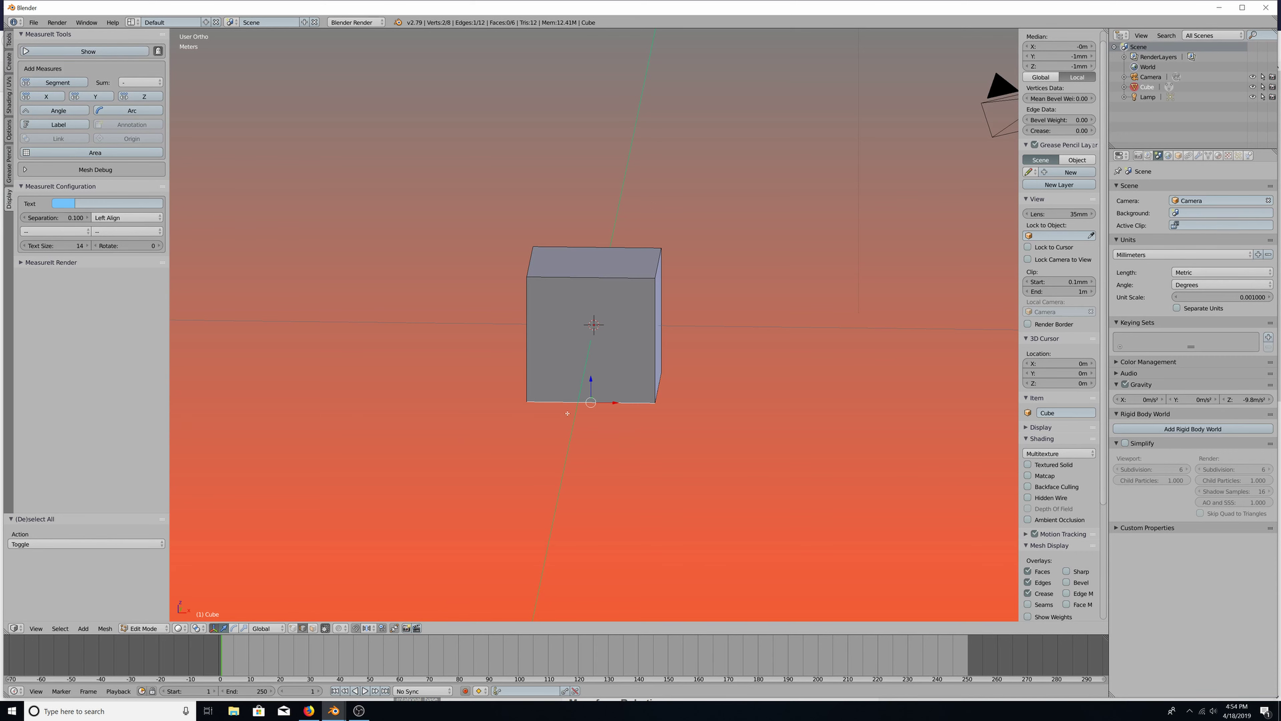
left_click(69, 203)
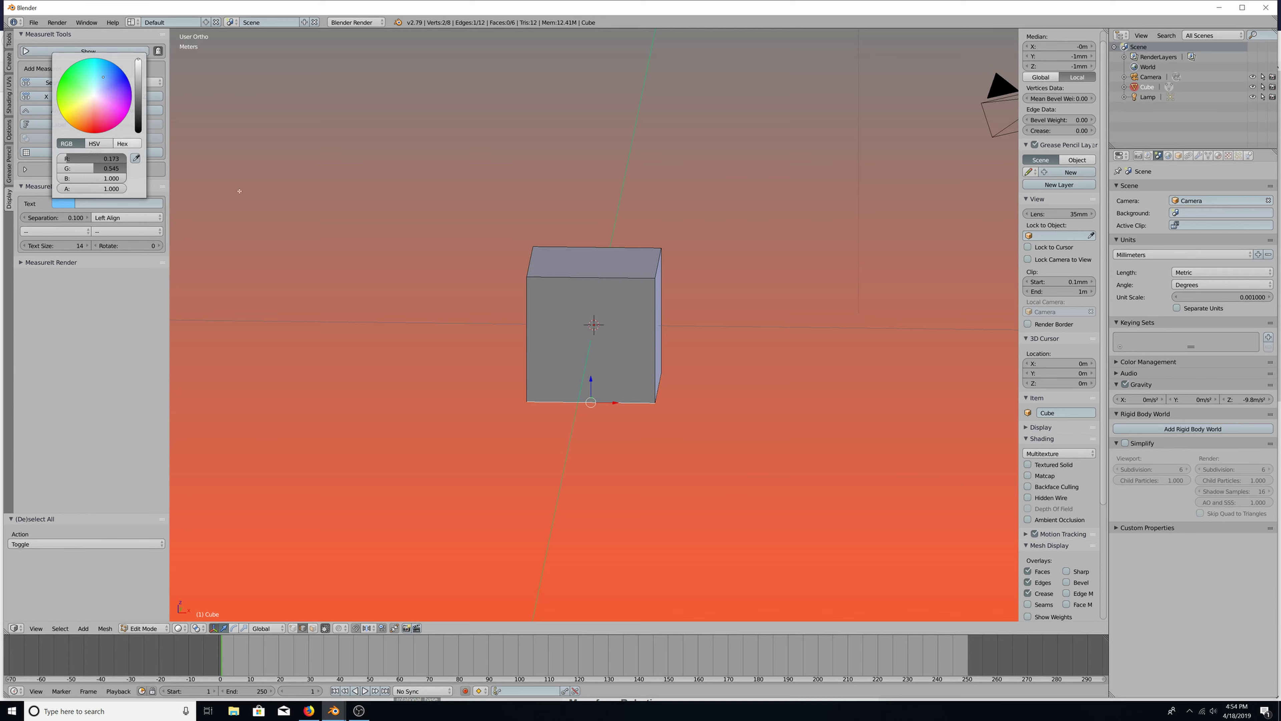
left_click(66, 203)
left_click(98, 130)
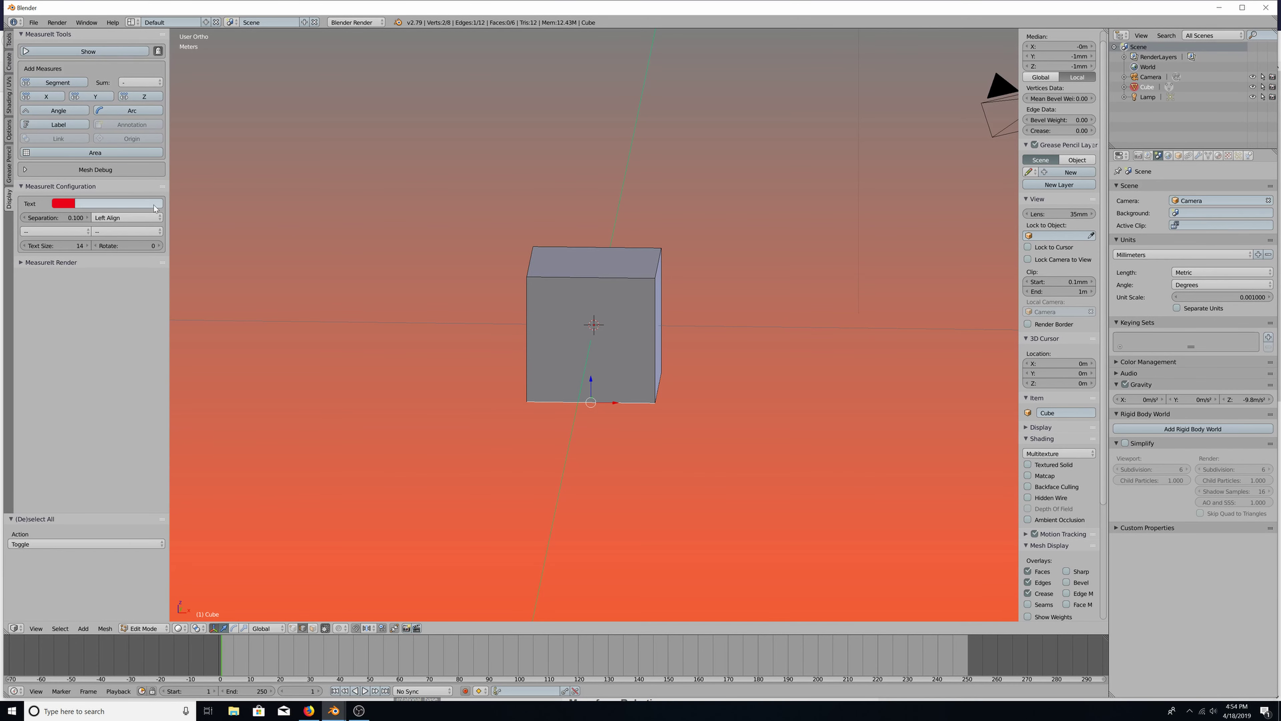
Set the MeasureIt separation to 1 and text size to 50, and add a segment measure to the selected edge
left_click(79, 218)
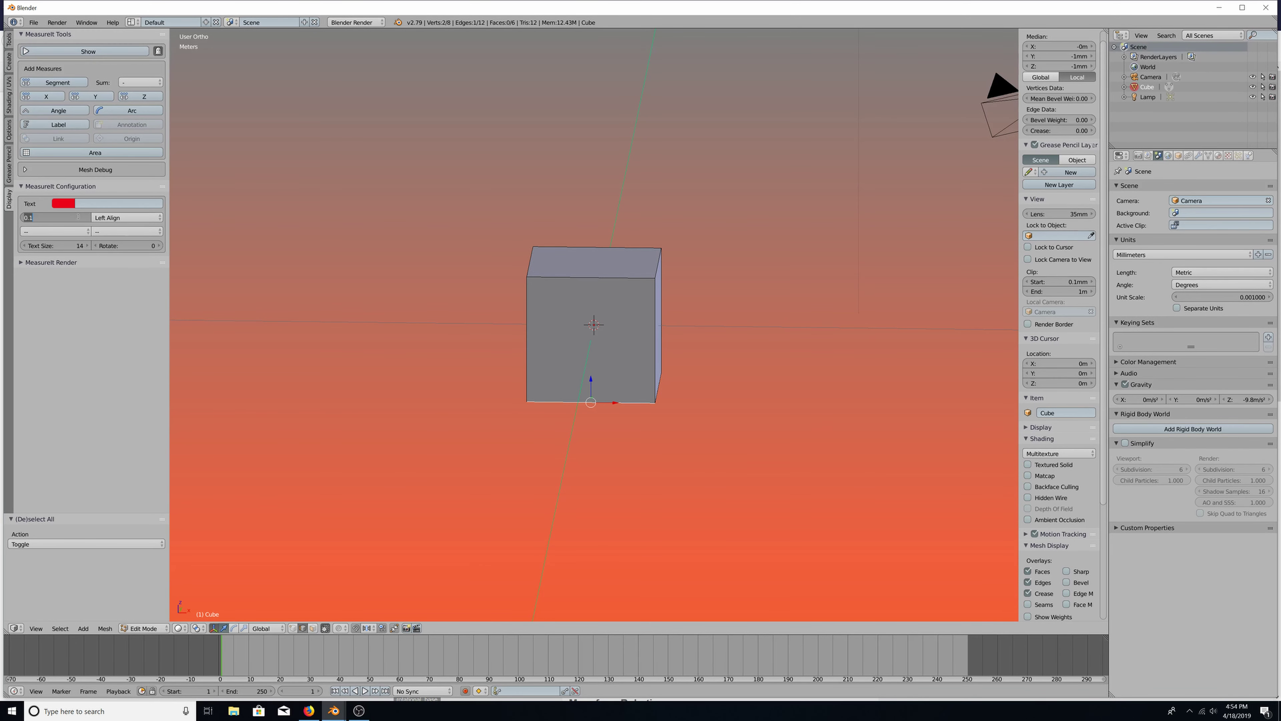
left_click(42, 218)
key("Return")
left_click(79, 246)
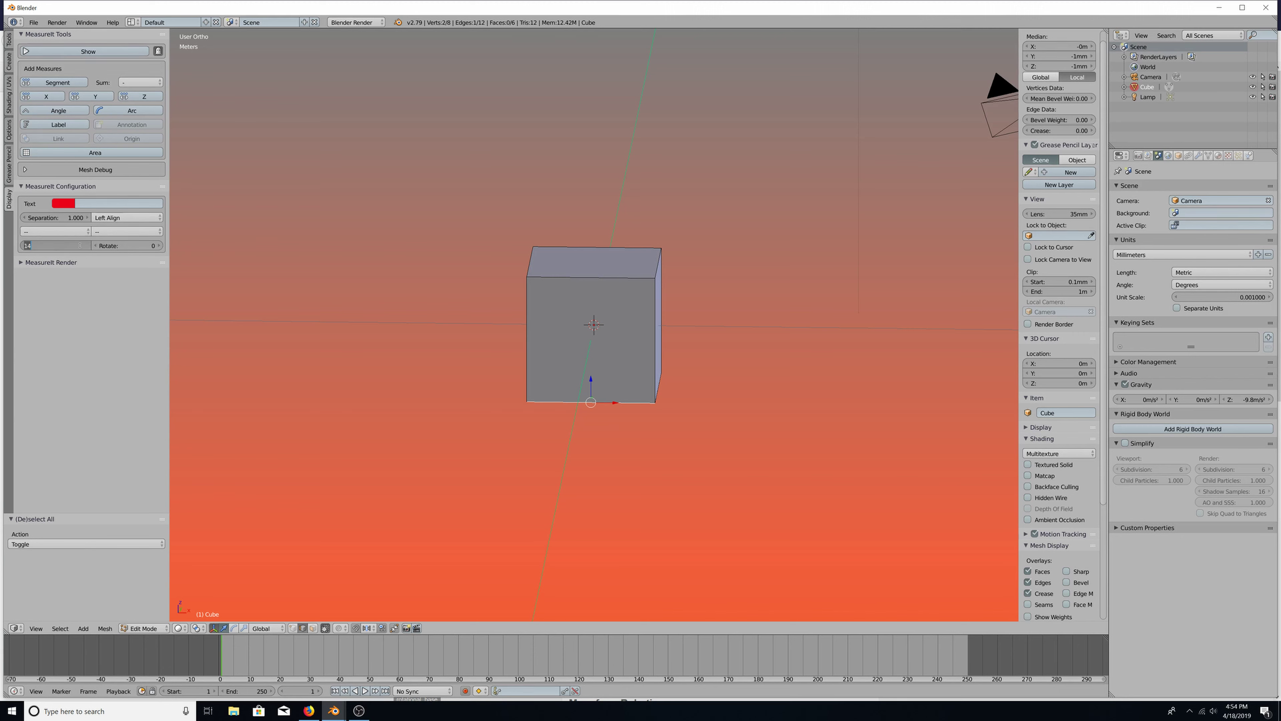
type("50")
key("Return")
Set the MeasureIt measurement units to millimeters and widen the properties region so its options are readable
scroll(1042, 435, "down", 12)
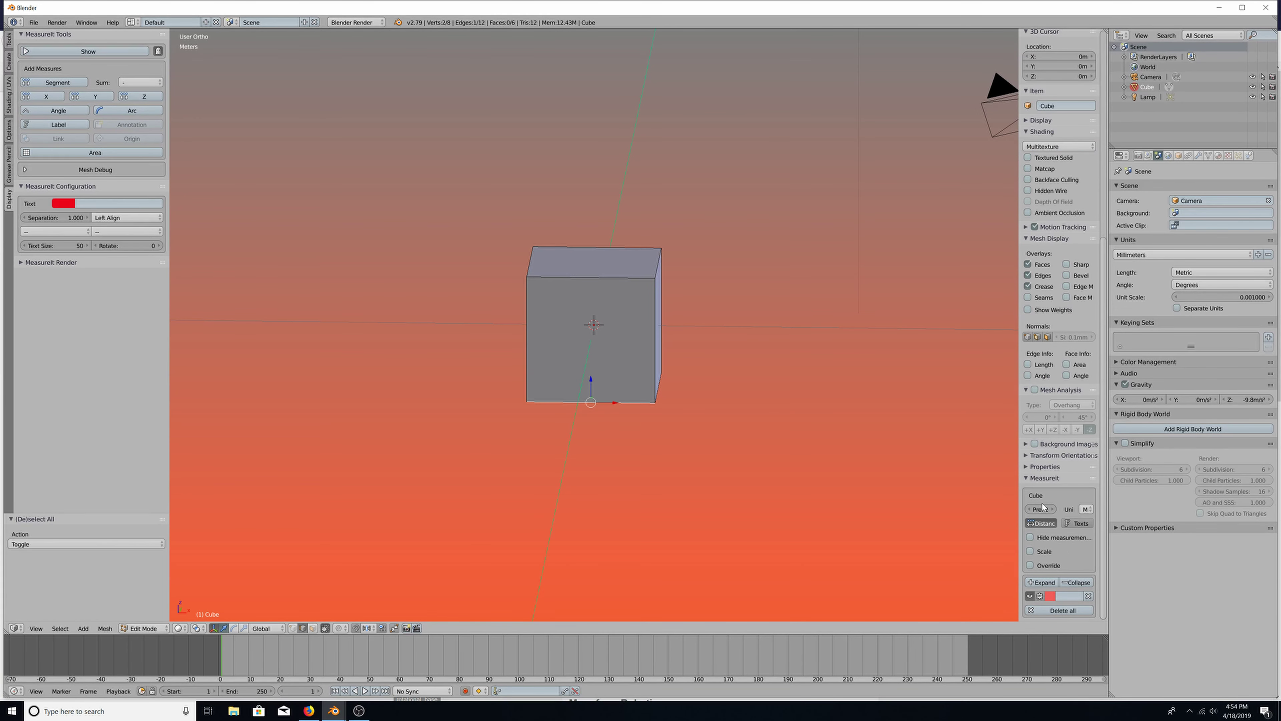
left_click(1087, 510)
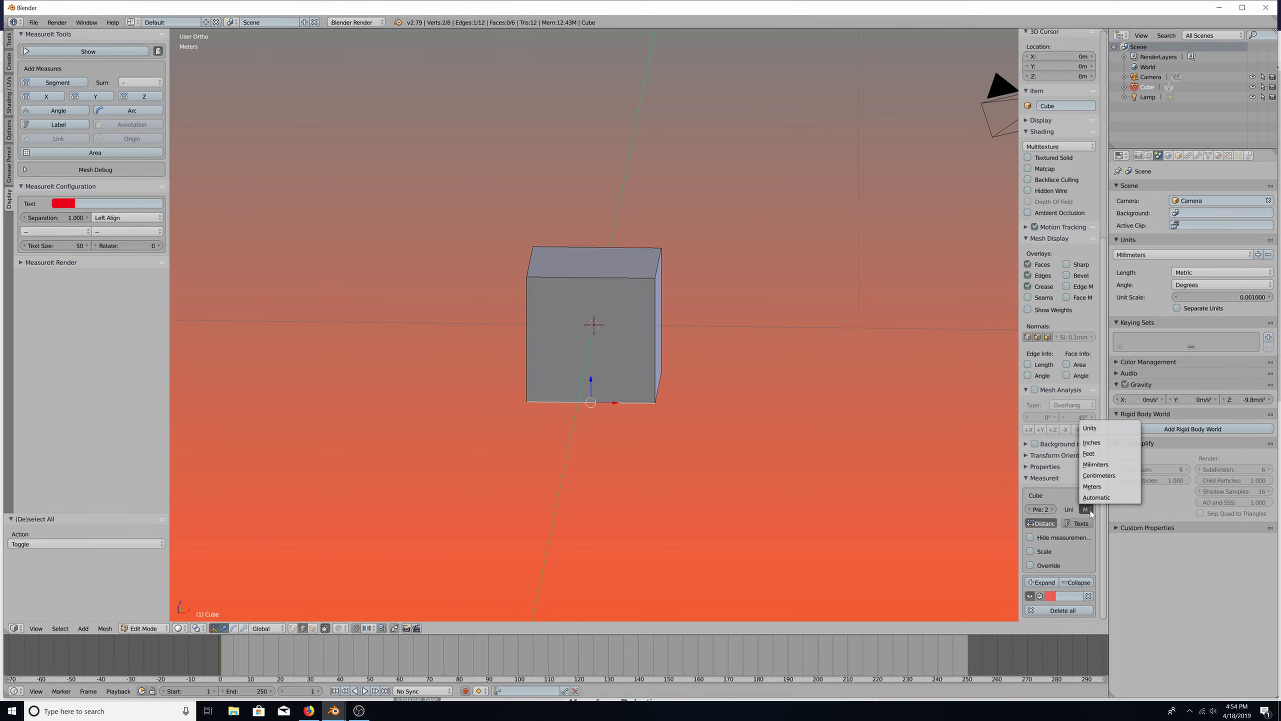
left_click(1100, 464)
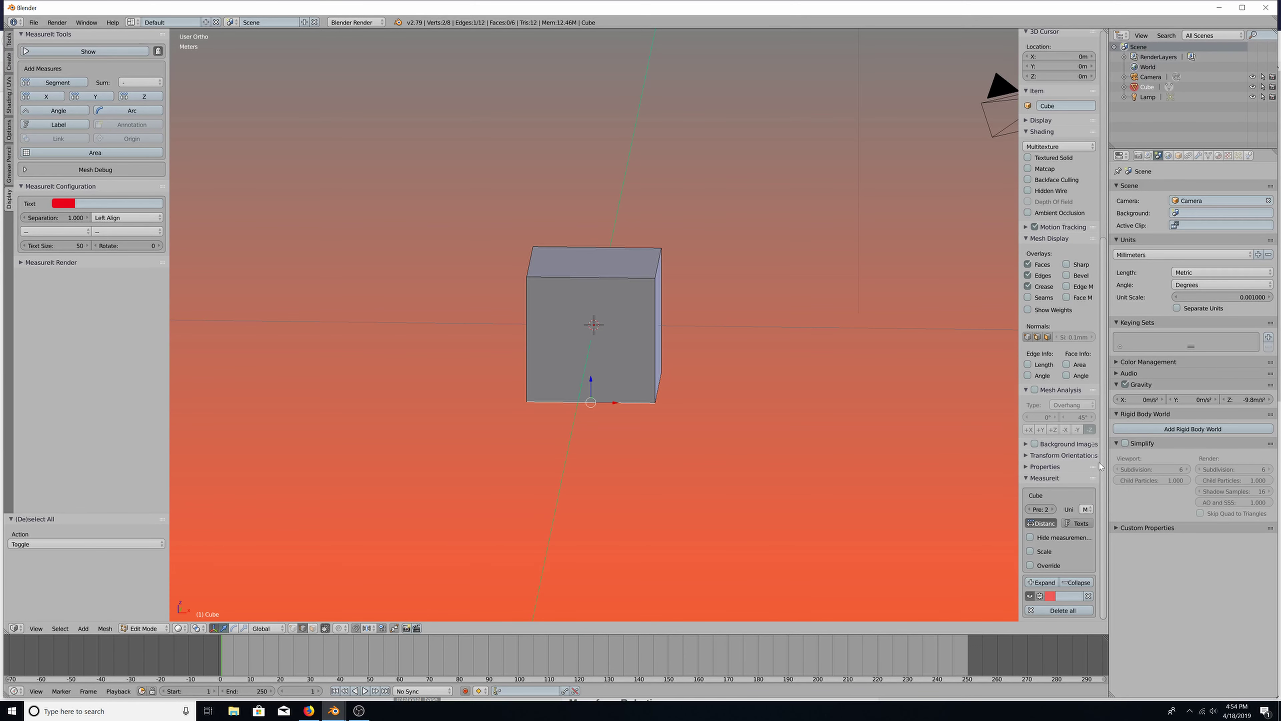
left_click(1087, 509)
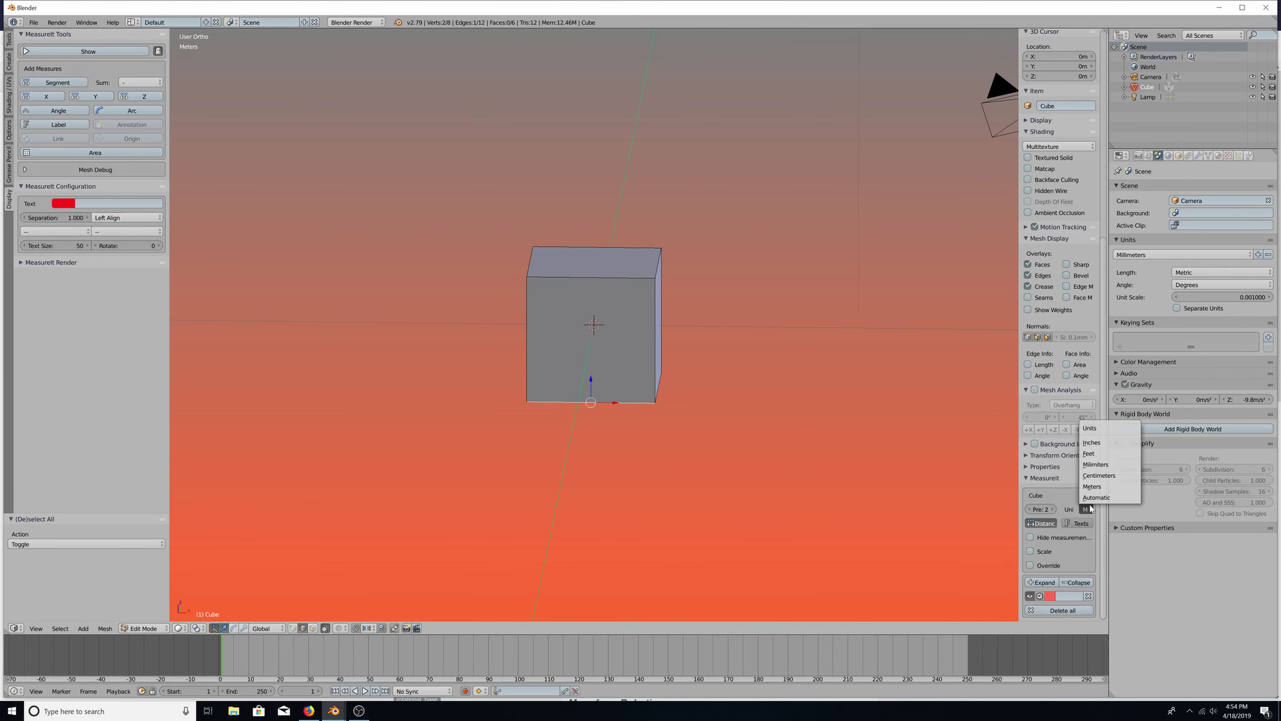
left_click(1096, 464)
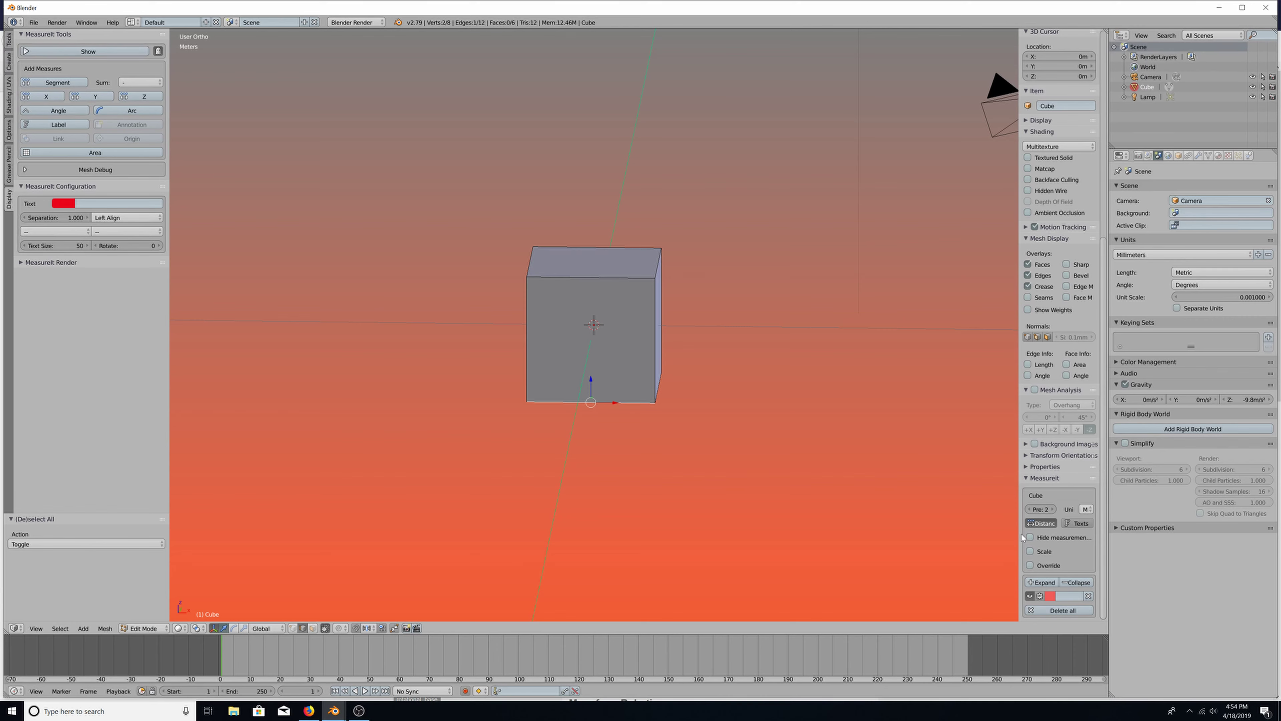
left_click_drag(1020, 529, 954, 527)
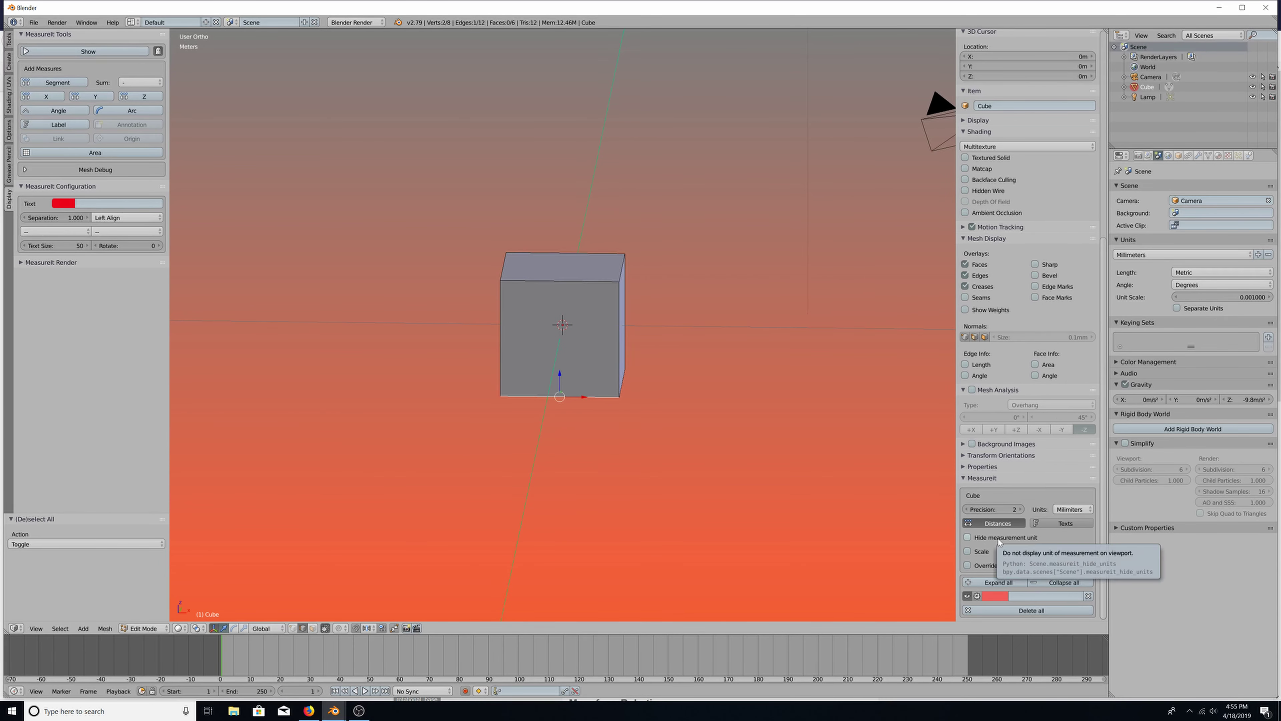
Show the MeasureIt measurements in the 3D view
scroll(662, 442, "down", 2)
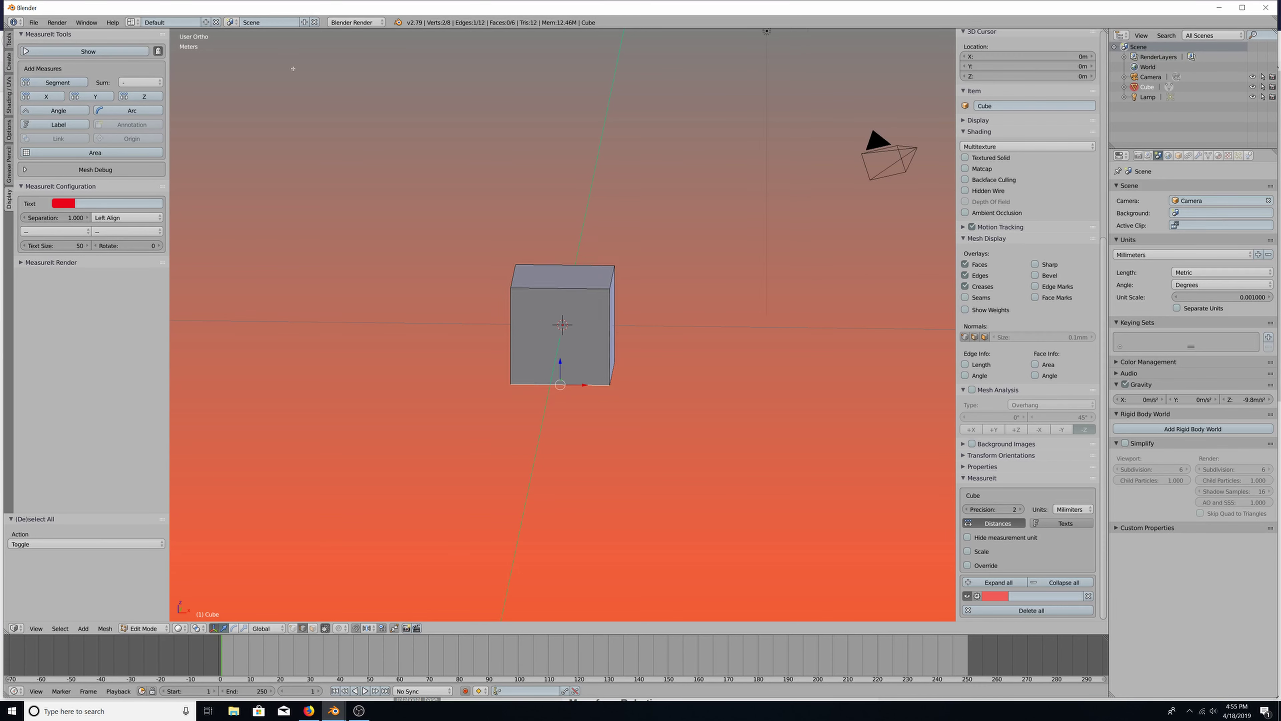
left_click(64, 52)
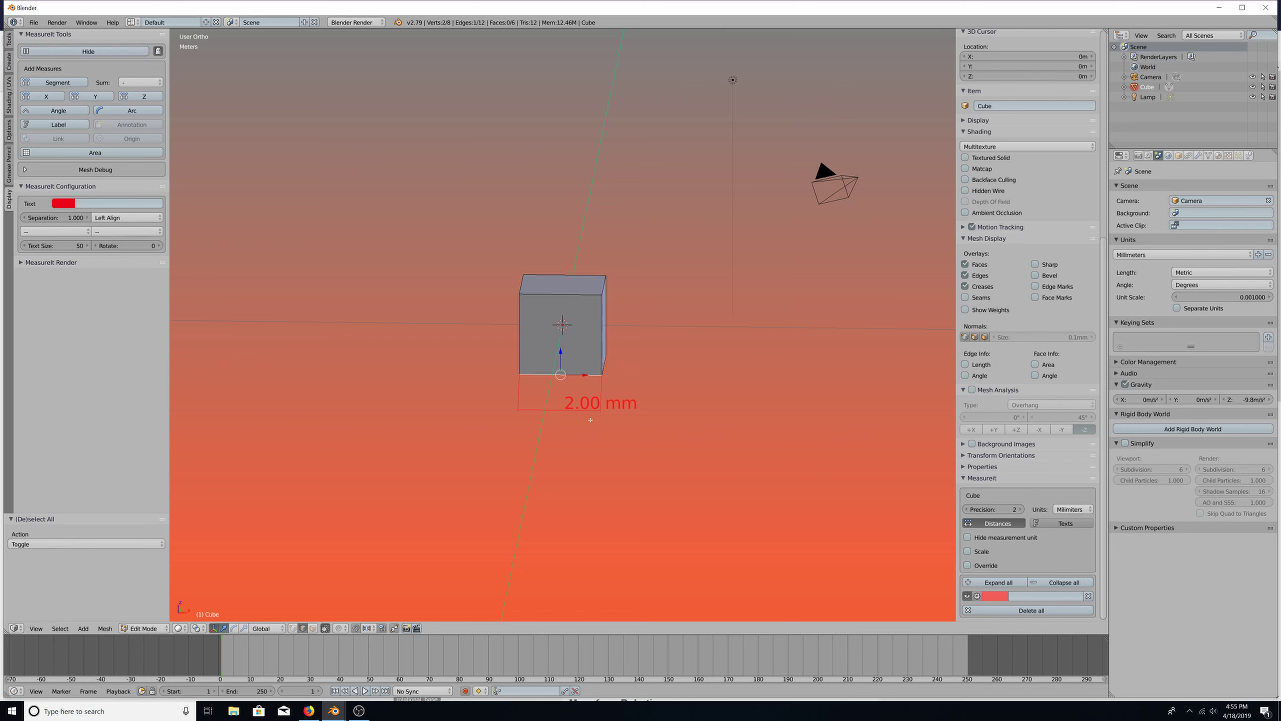
scroll(590, 420, "up", 2)
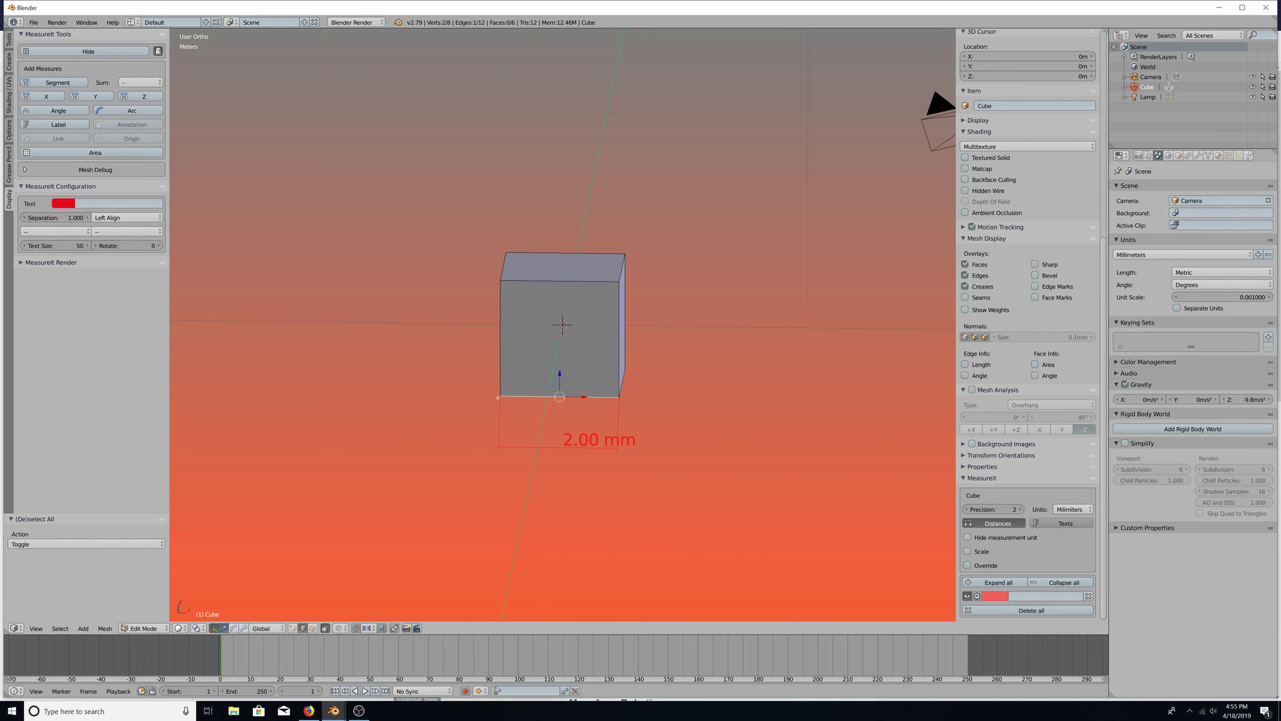
Select the adjacent lower side edge of the cube and add a segment measure to it in bright green
middle_click_drag(428, 399, 506, 404)
right_click(523, 396)
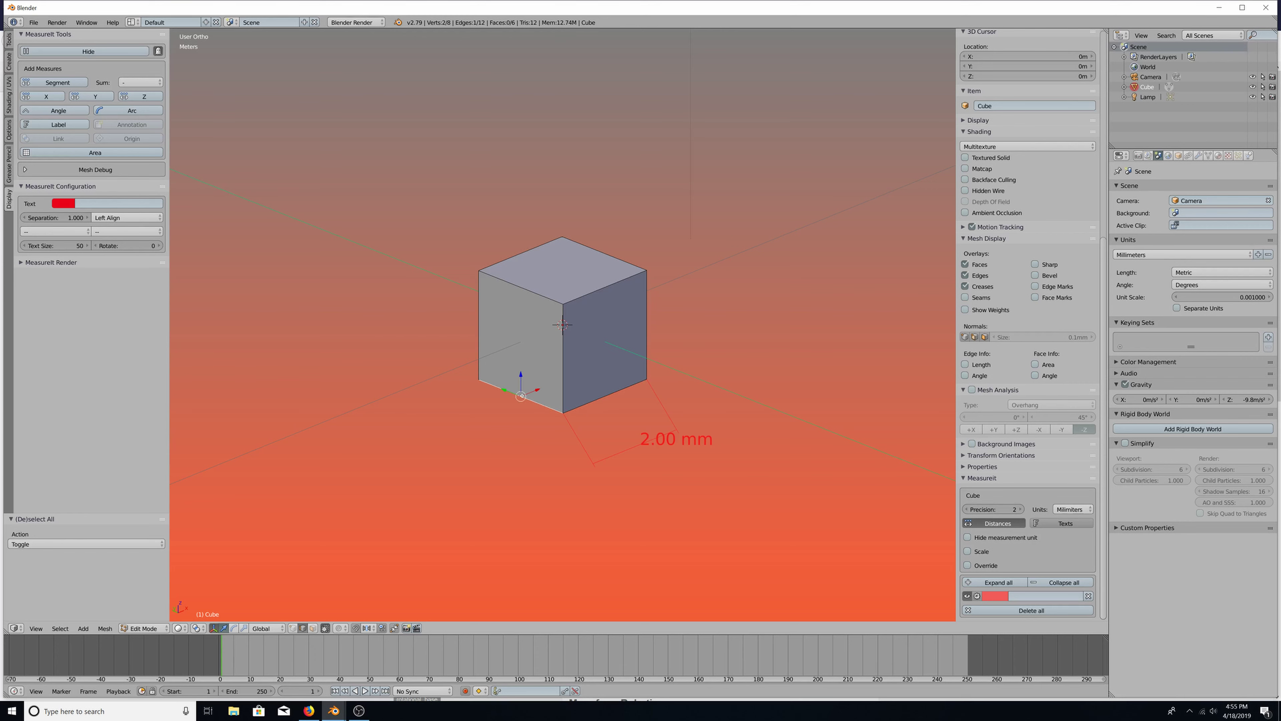
scroll(414, 369, "down", 1)
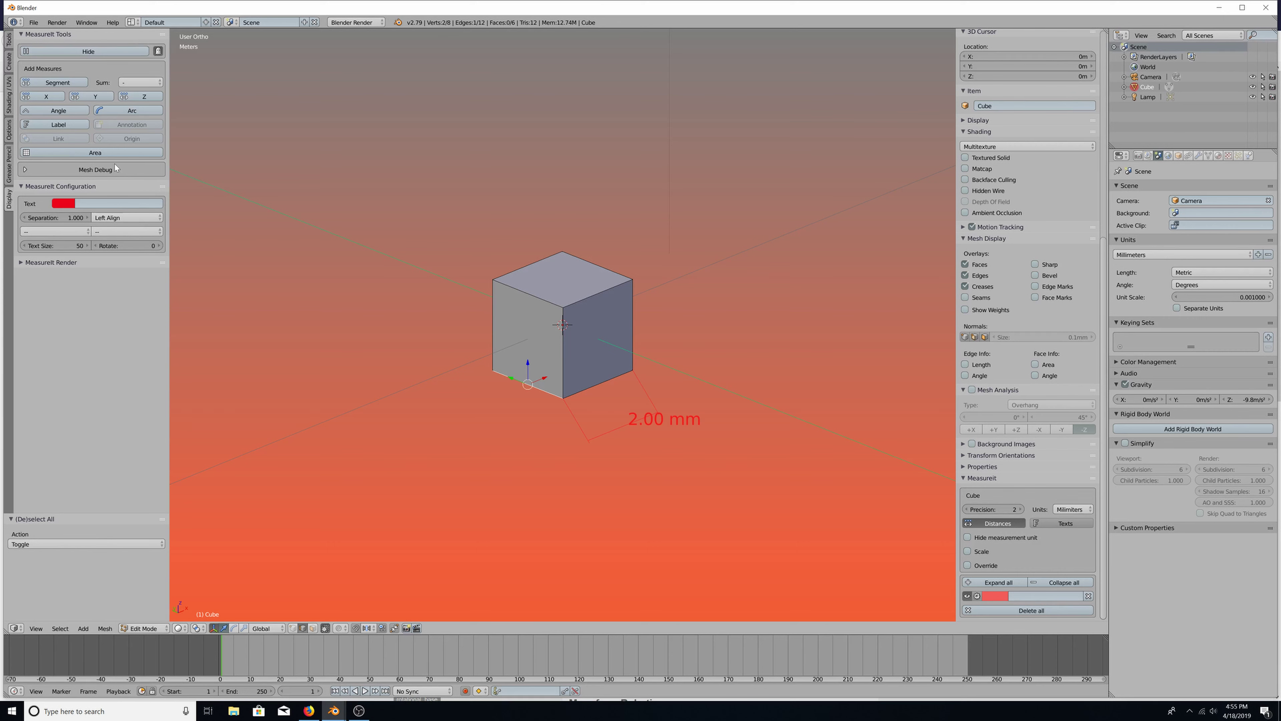
left_click(75, 205)
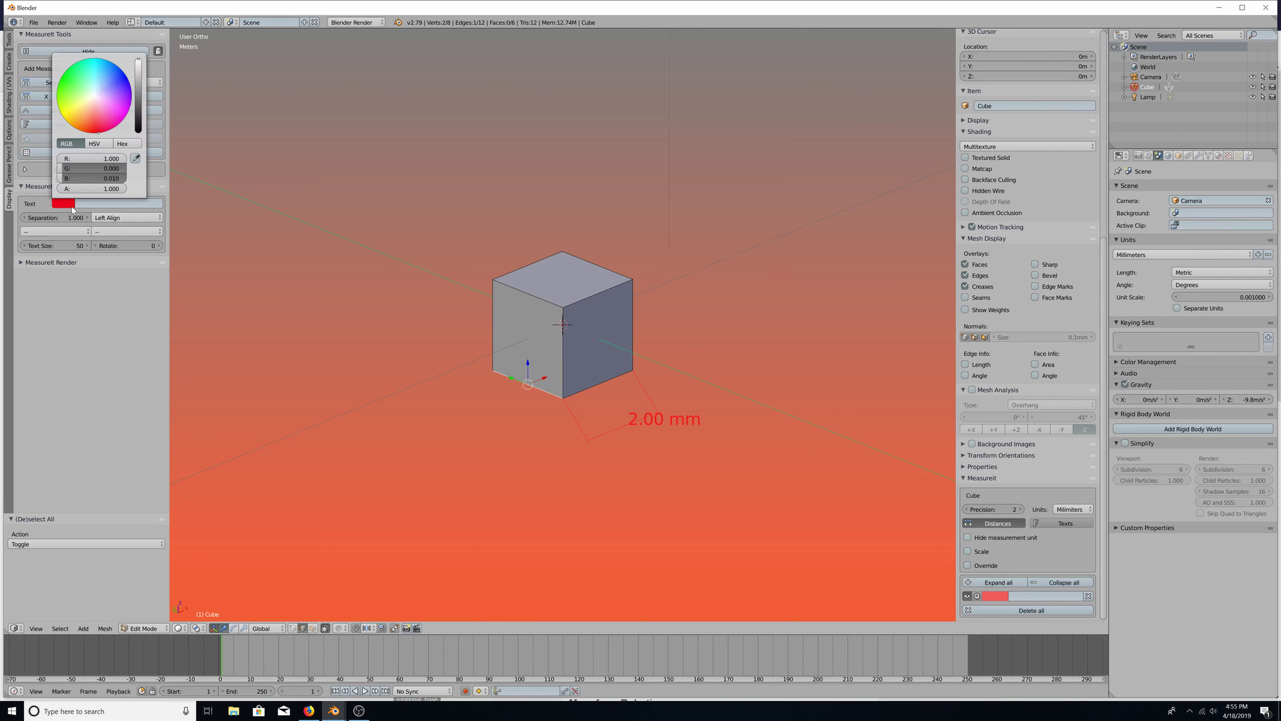
left_click(61, 83)
left_click_drag(57, 88, 60, 101)
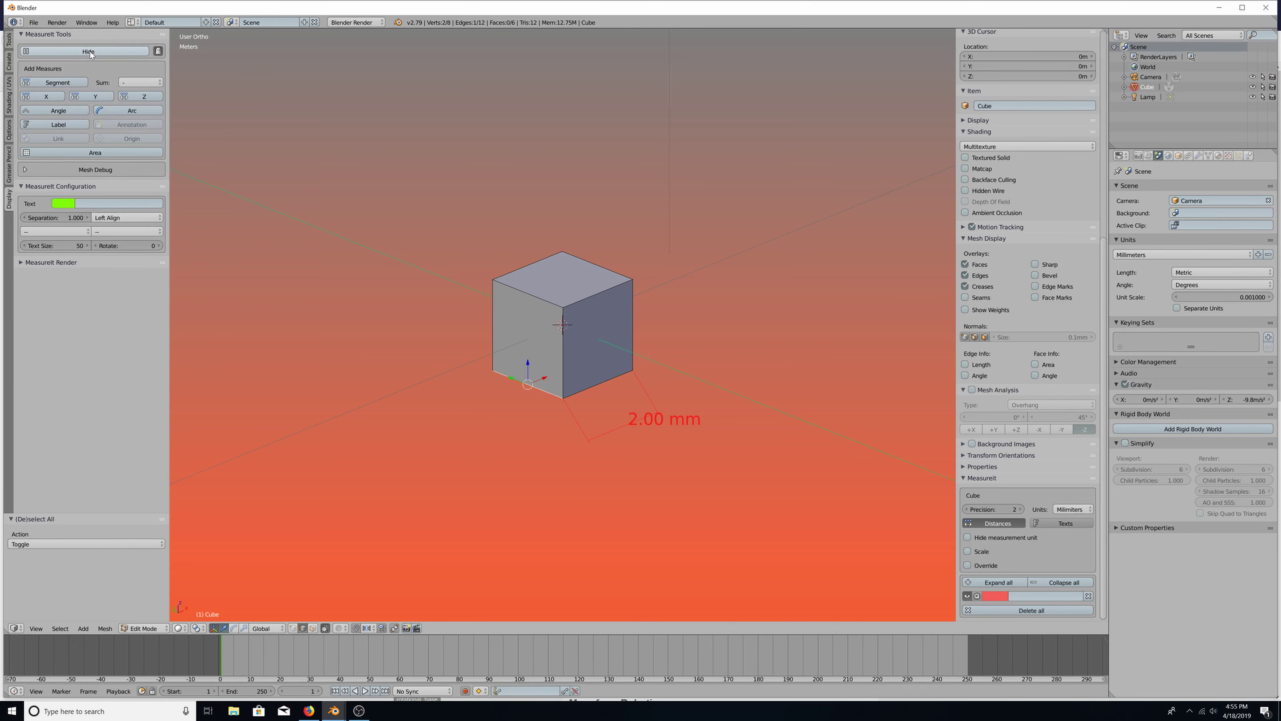
left_click(66, 83)
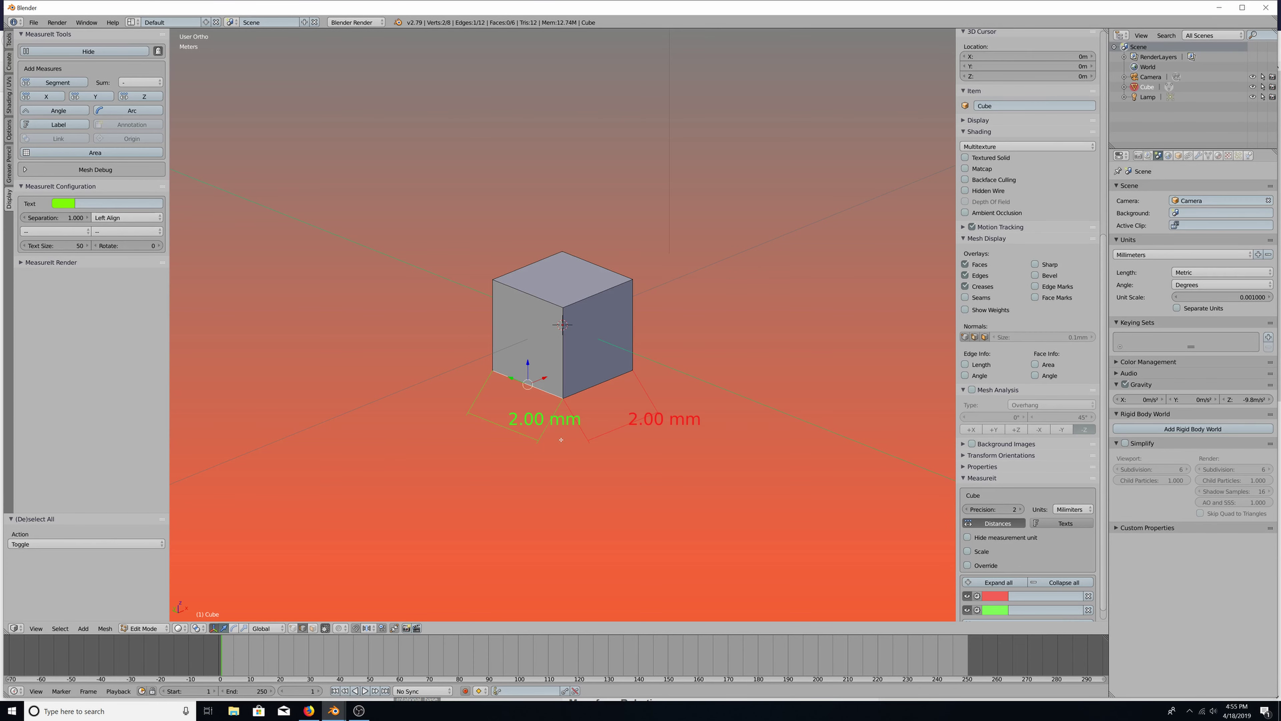
Select the cube's vertical front corner edge and add a segment measure to it in blue
middle_click_drag(561, 439, 544, 306)
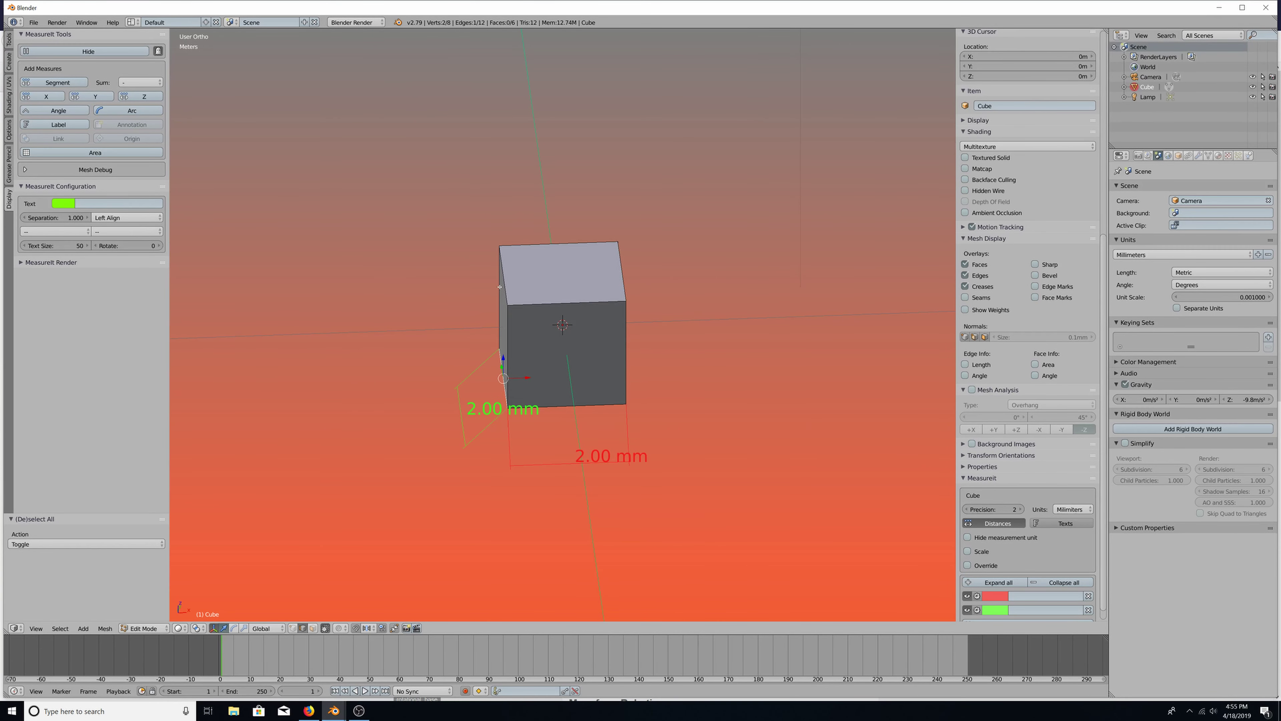
right_click(507, 349)
left_click(69, 203)
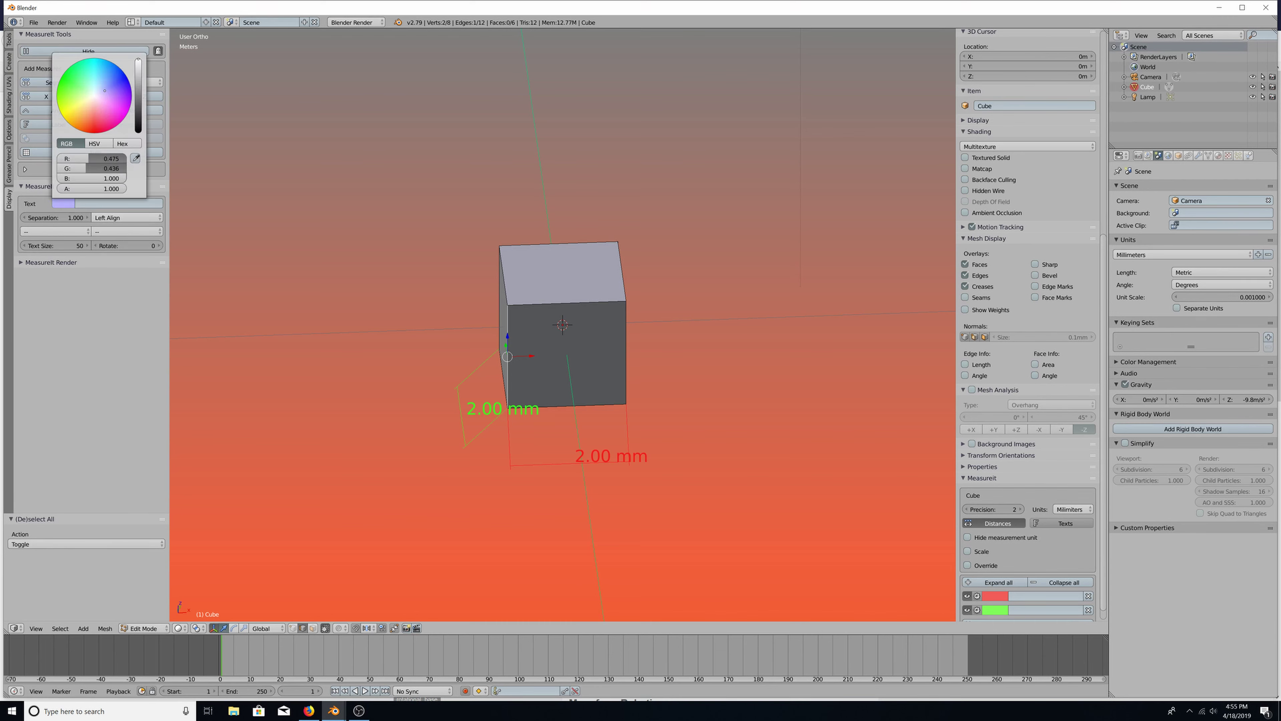
left_click(130, 87)
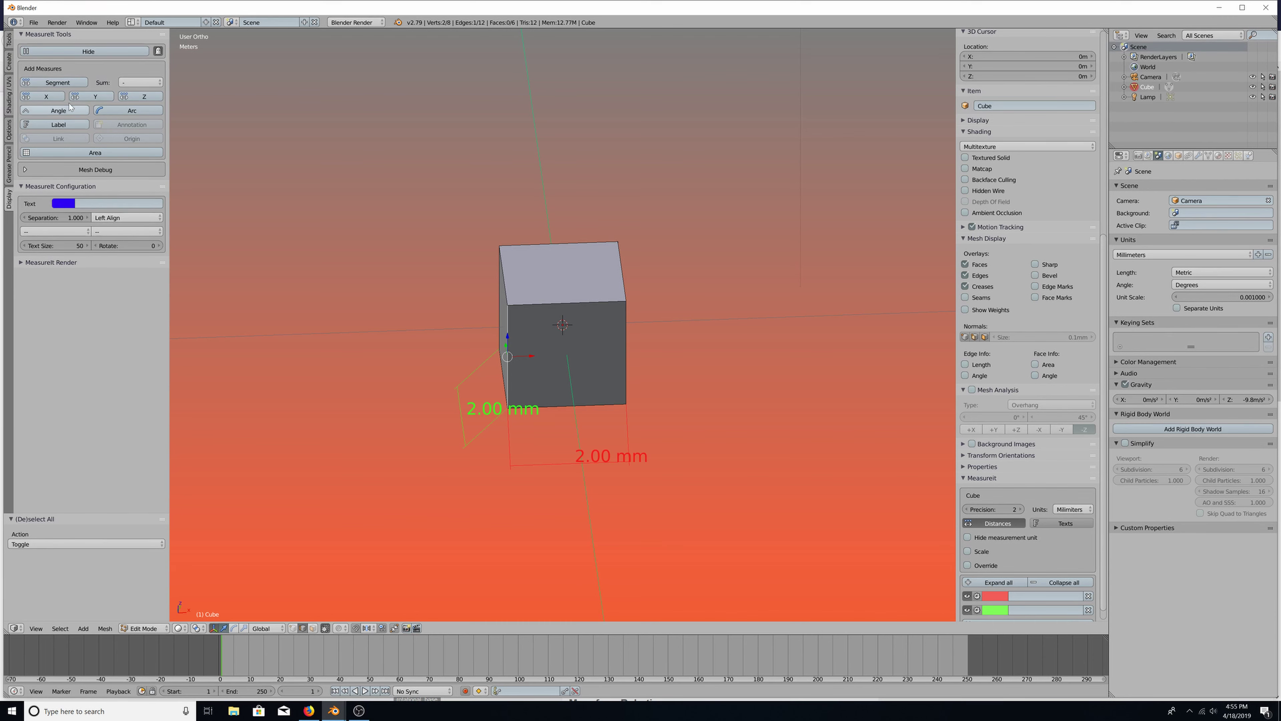
left_click(57, 82)
middle_click_drag(437, 366, 538, 342)
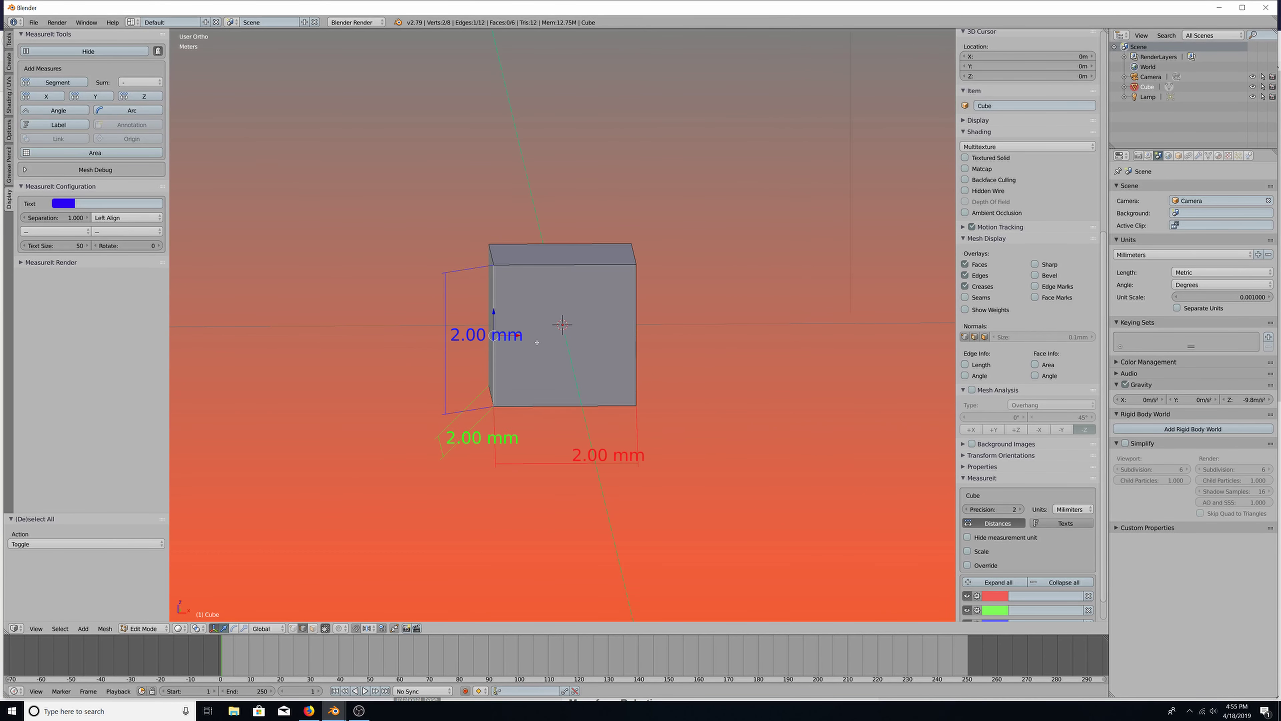
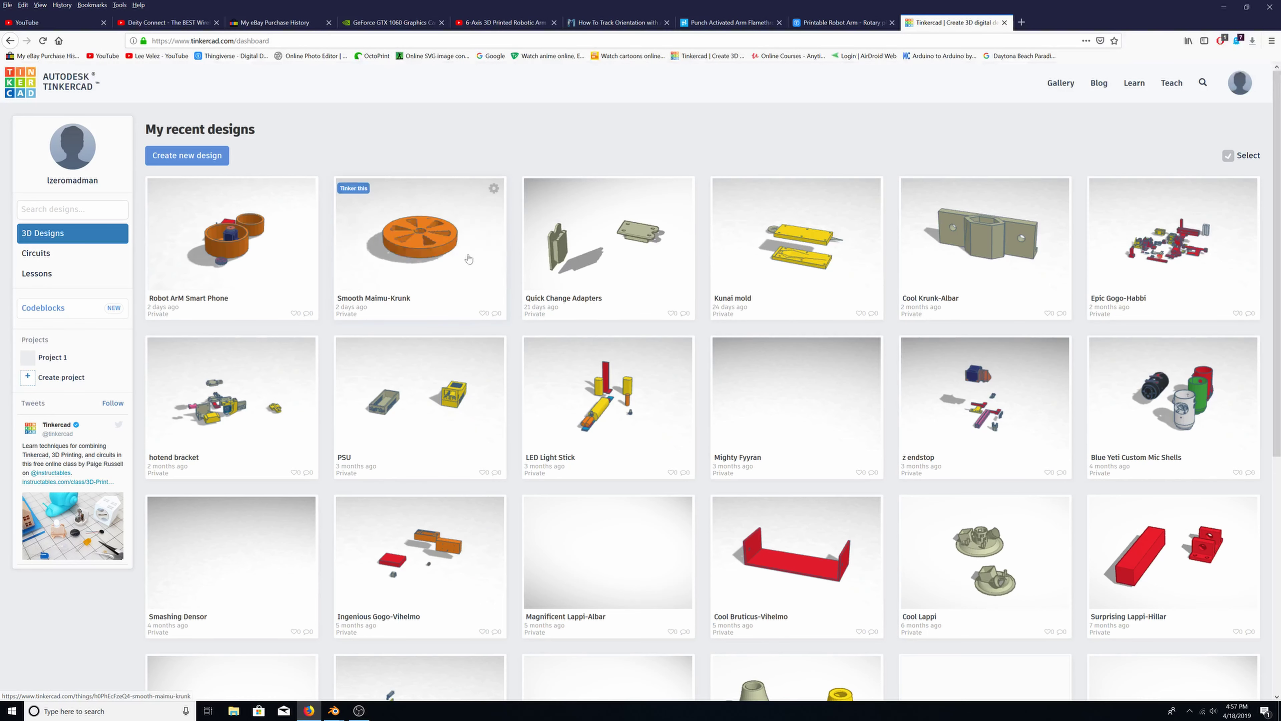
Open the Robot ArM Smart Phone design in Tinkercad and examine its base parts against the Thingiverse rotary plate page
mouse_move(175, 194)
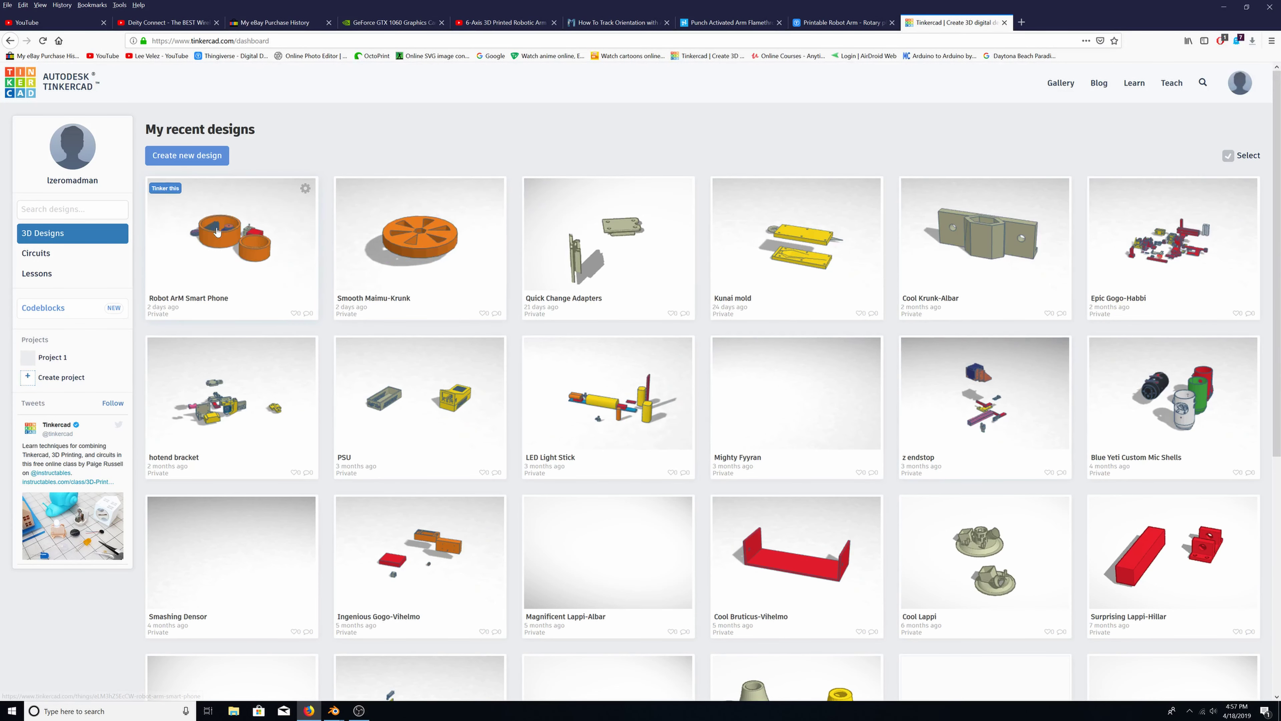
left_click(167, 188)
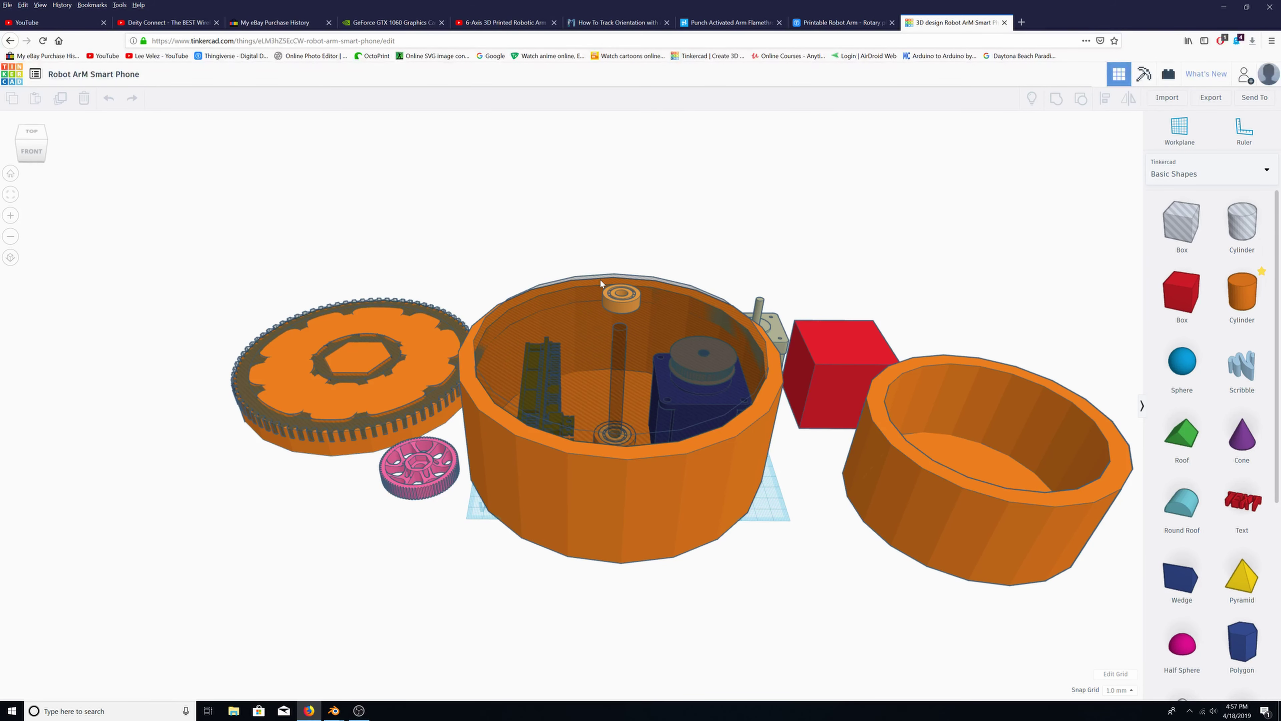
middle_click_drag(600, 283, 567, 256)
right_click_drag(566, 255, 555, 291)
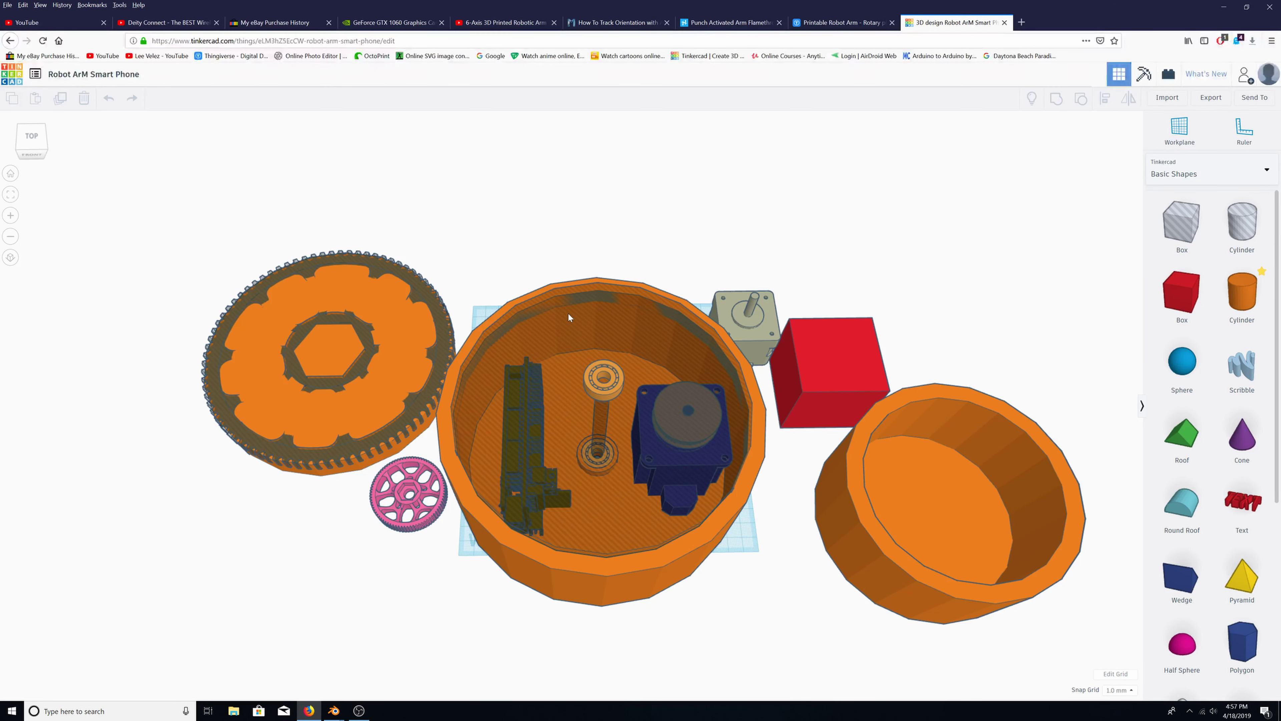
right_click_drag(567, 316, 571, 337)
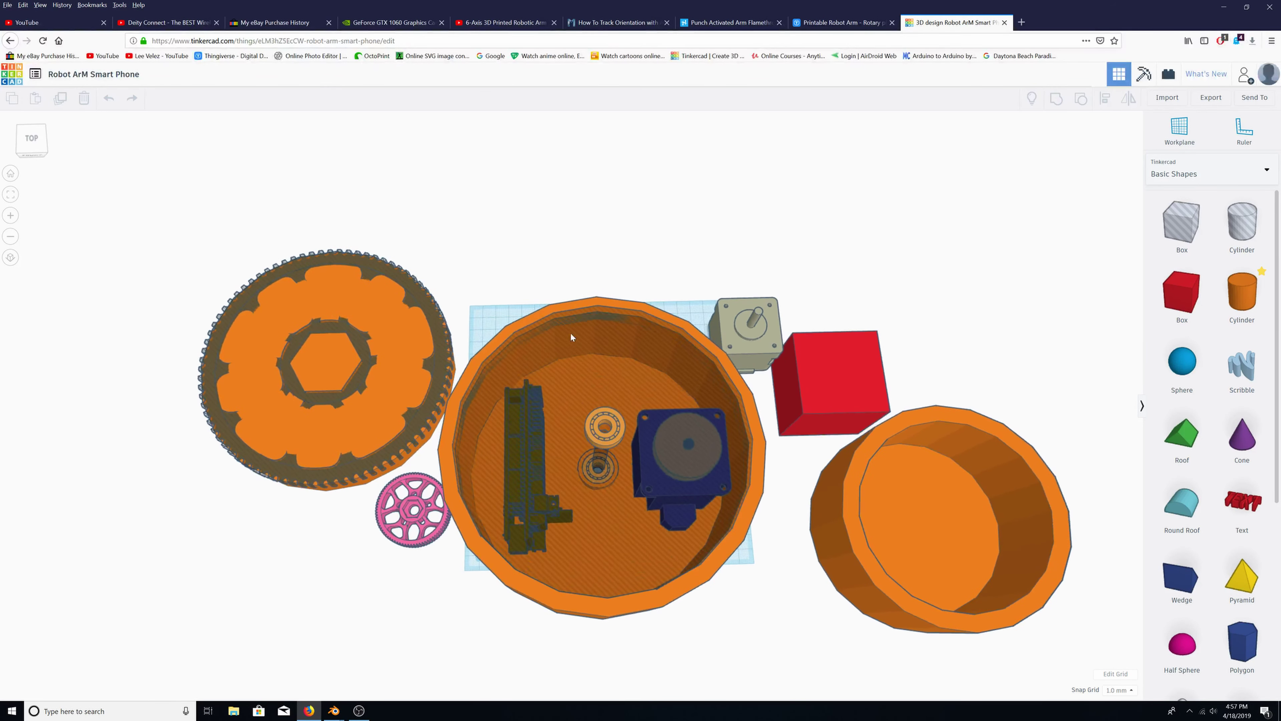
middle_click_drag(574, 359, 556, 252)
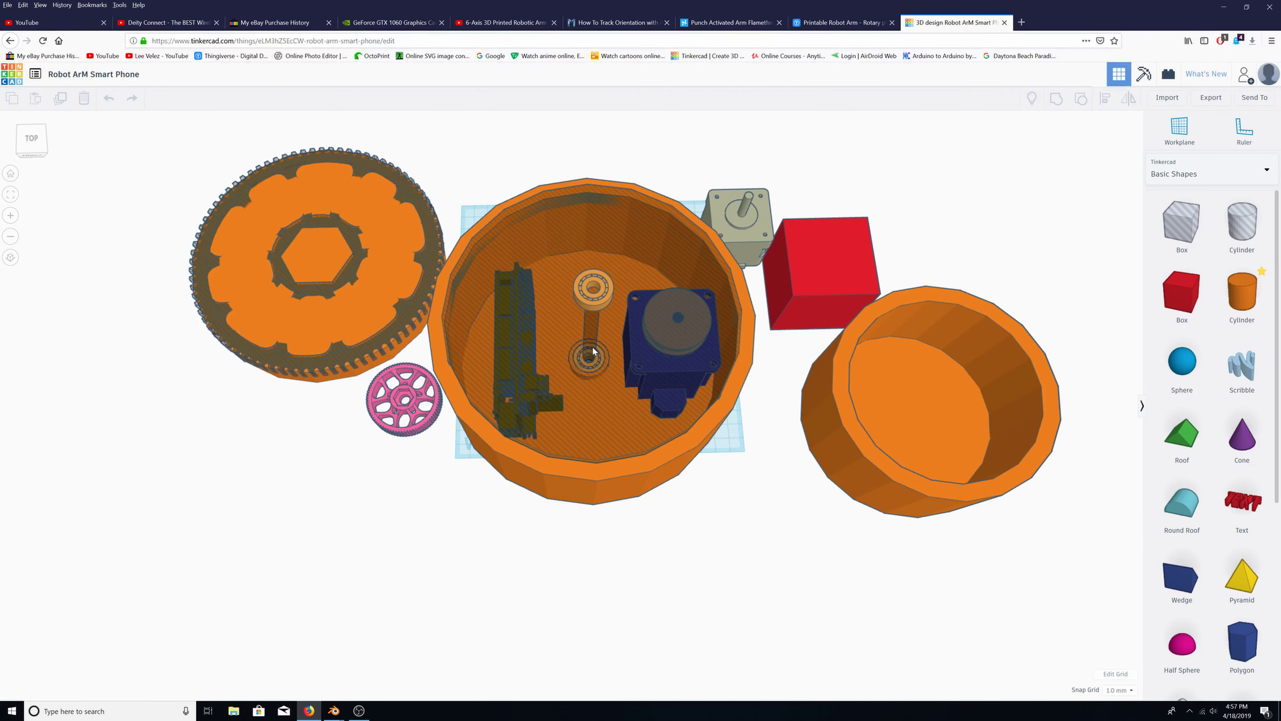
mouse_move(609, 393)
right_mouse_down()
mouse_move(603, 345)
mouse_move(603, 376)
right_mouse_up()
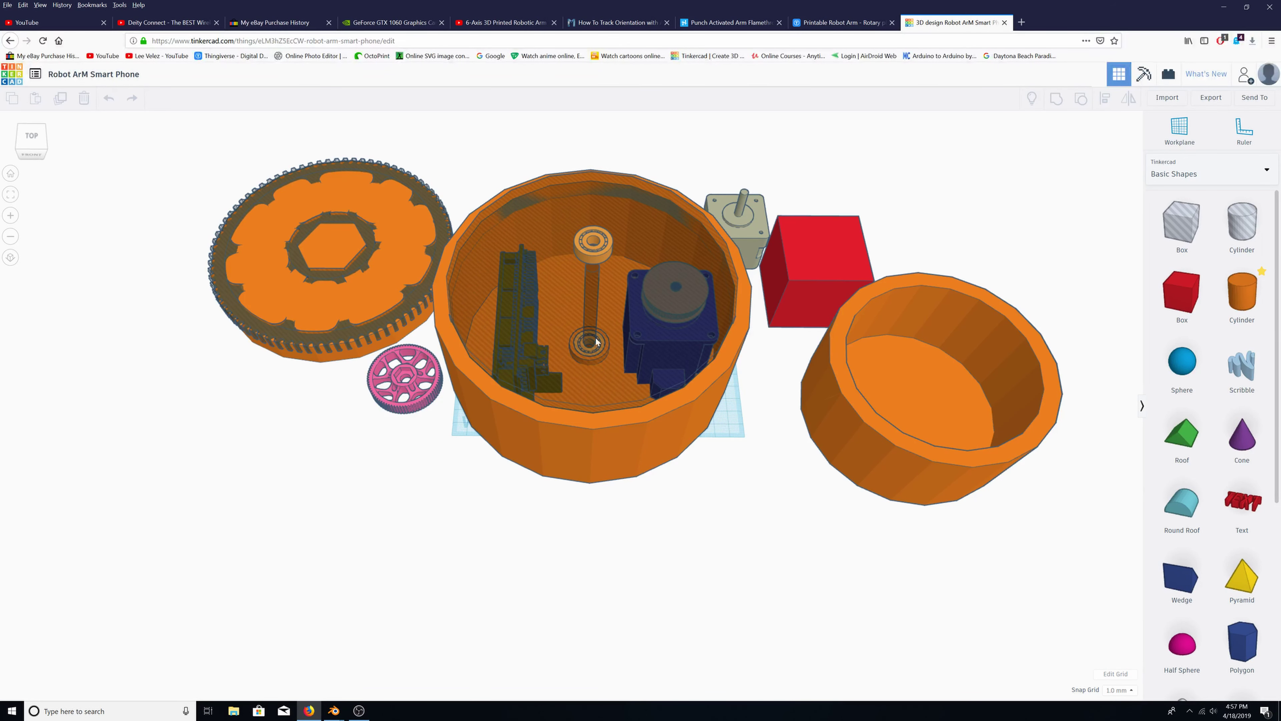
right_click_drag(607, 345, 592, 363)
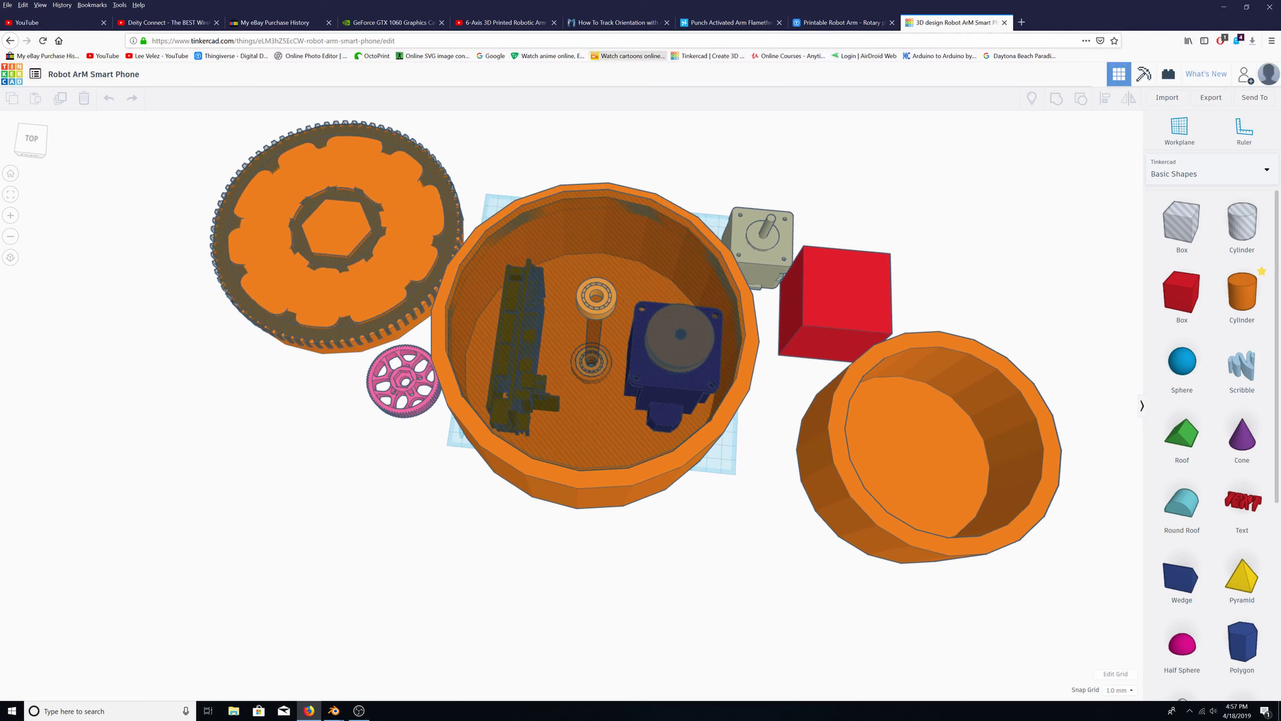
left_click(813, 25)
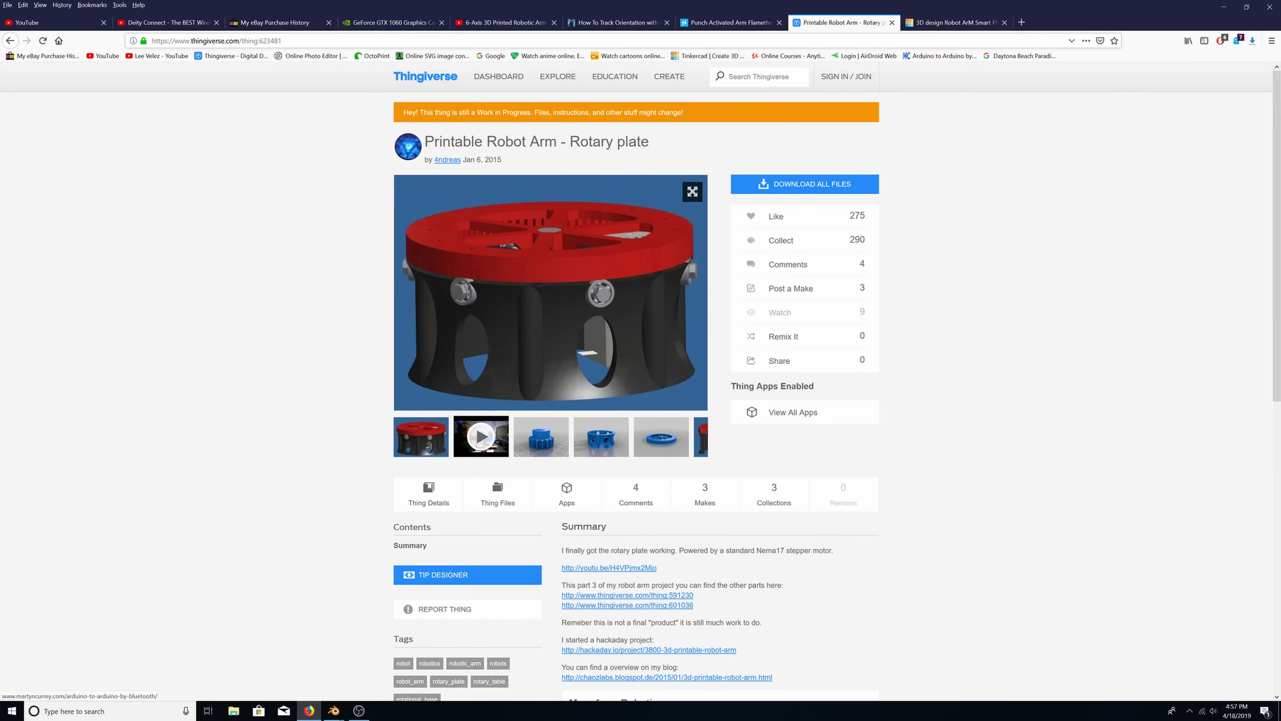
left_click(955, 22)
Move the grey stepper motor from behind the round housing to in front of it, near the pink gear
right_click_drag(637, 369, 764, 258)
left_click_drag(765, 258, 424, 447)
right_click_drag(441, 446, 663, 250)
Select the hole cylinder inside the round housing and examine the bearings, shaft, circuit board and stepper motor within it
left_click(669, 368)
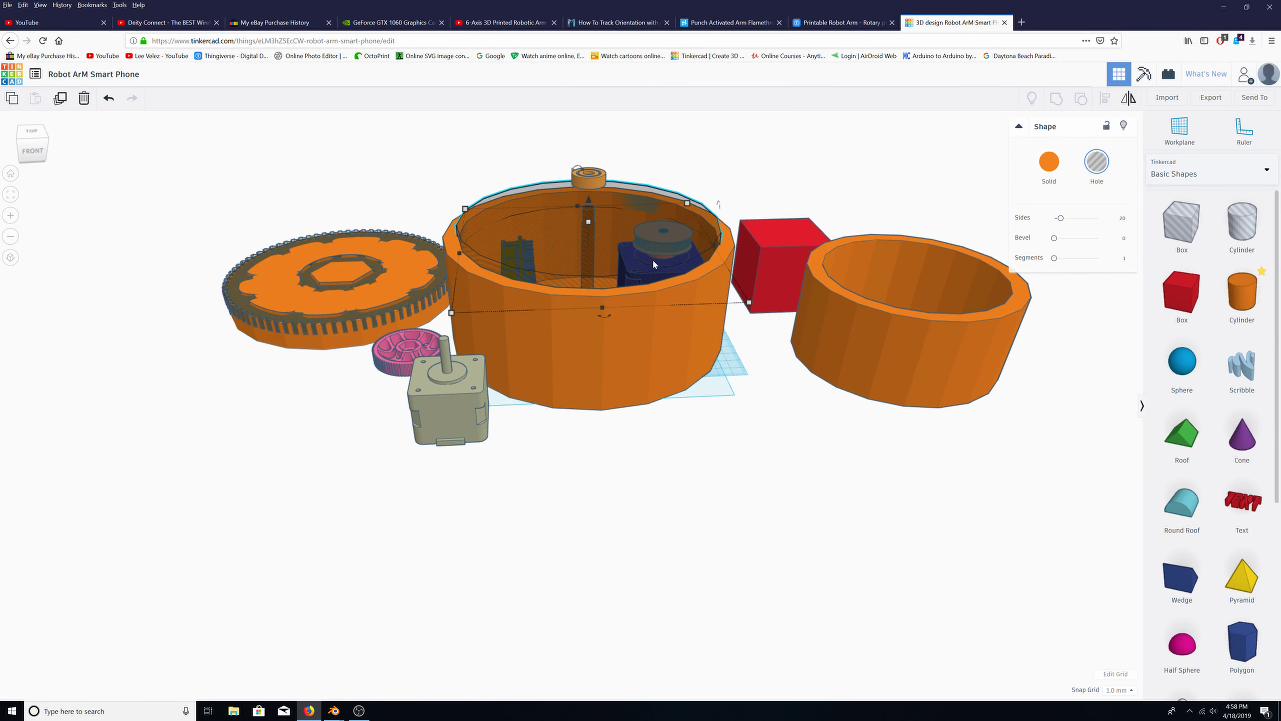
right_click_drag(661, 242, 603, 263)
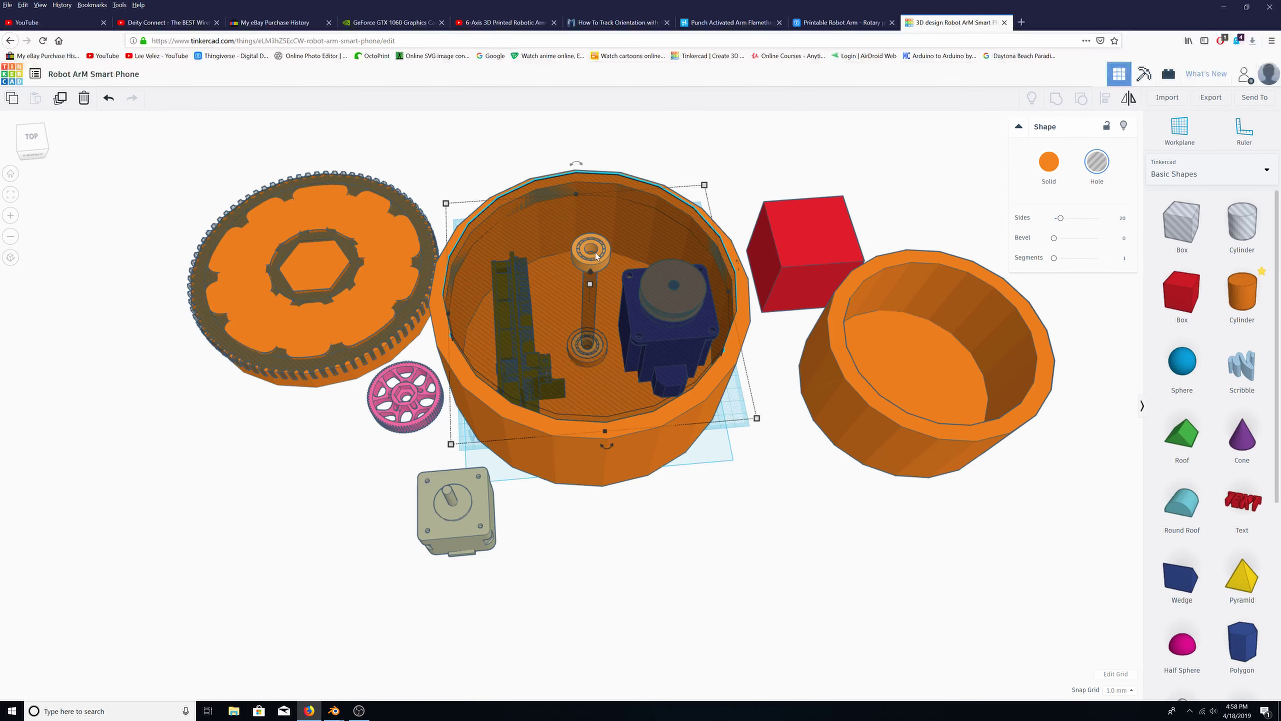
right_click_drag(595, 325, 490, 355)
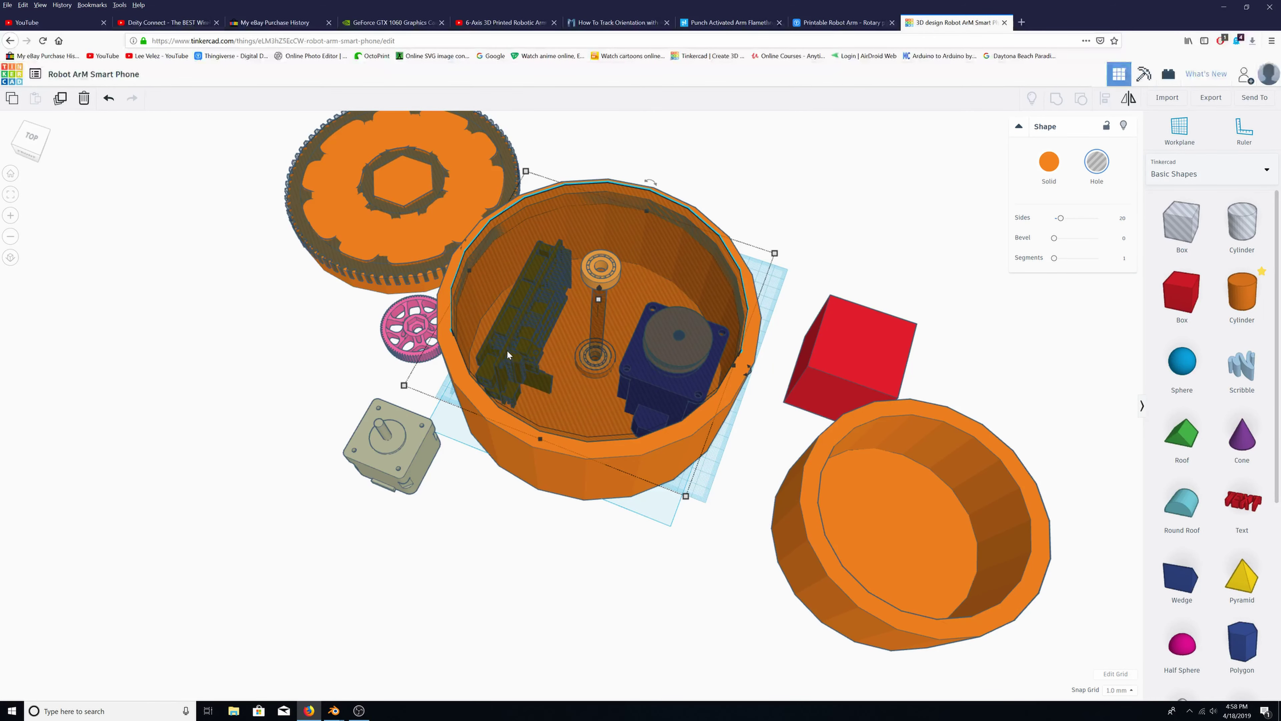
right_click_drag(507, 350, 605, 353)
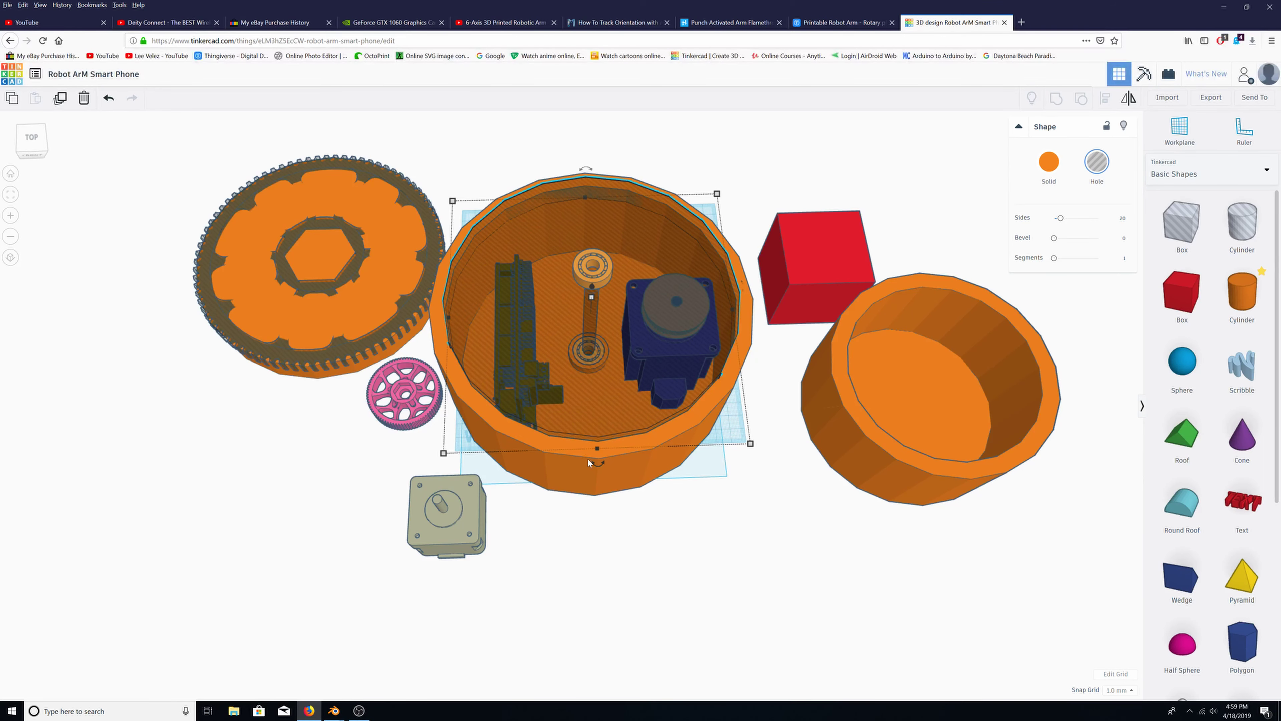
mouse_move(588, 458)
right_mouse_down()
mouse_move(596, 445)
mouse_move(560, 451)
mouse_move(607, 455)
mouse_move(605, 469)
mouse_move(612, 457)
right_mouse_up()
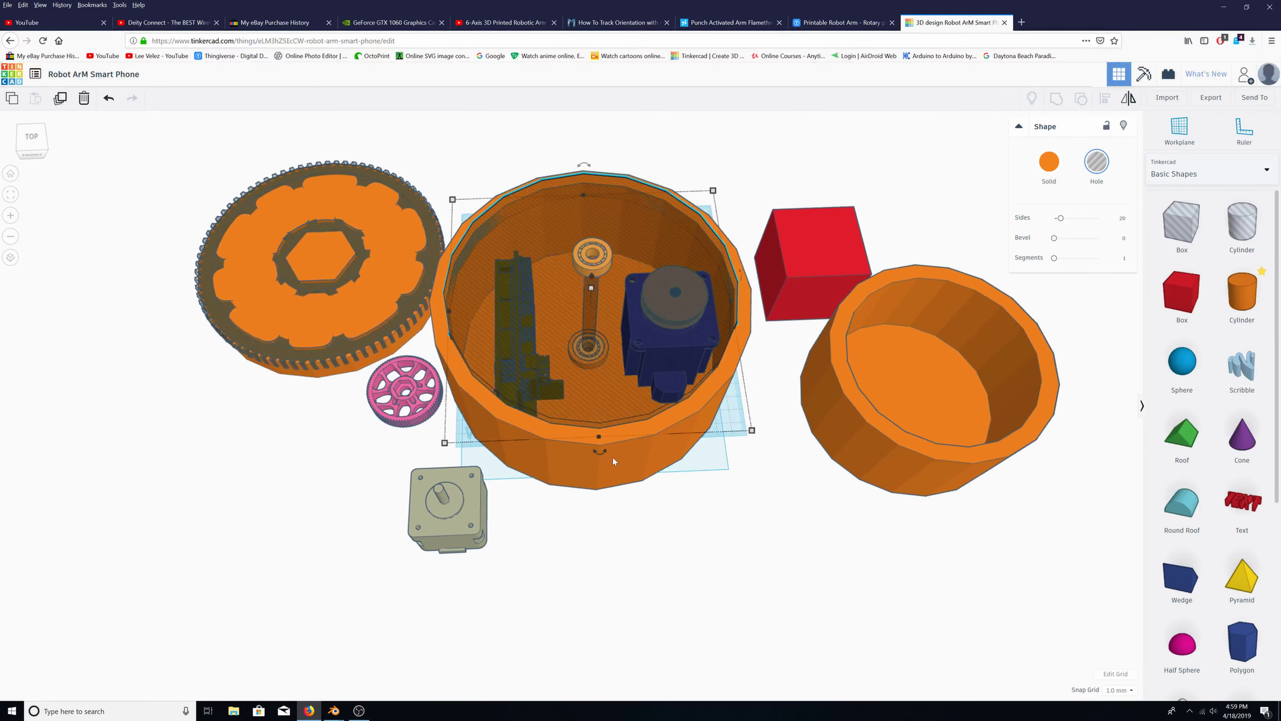
scroll(662, 354, "up", 5)
scroll(662, 354, "down", 5)
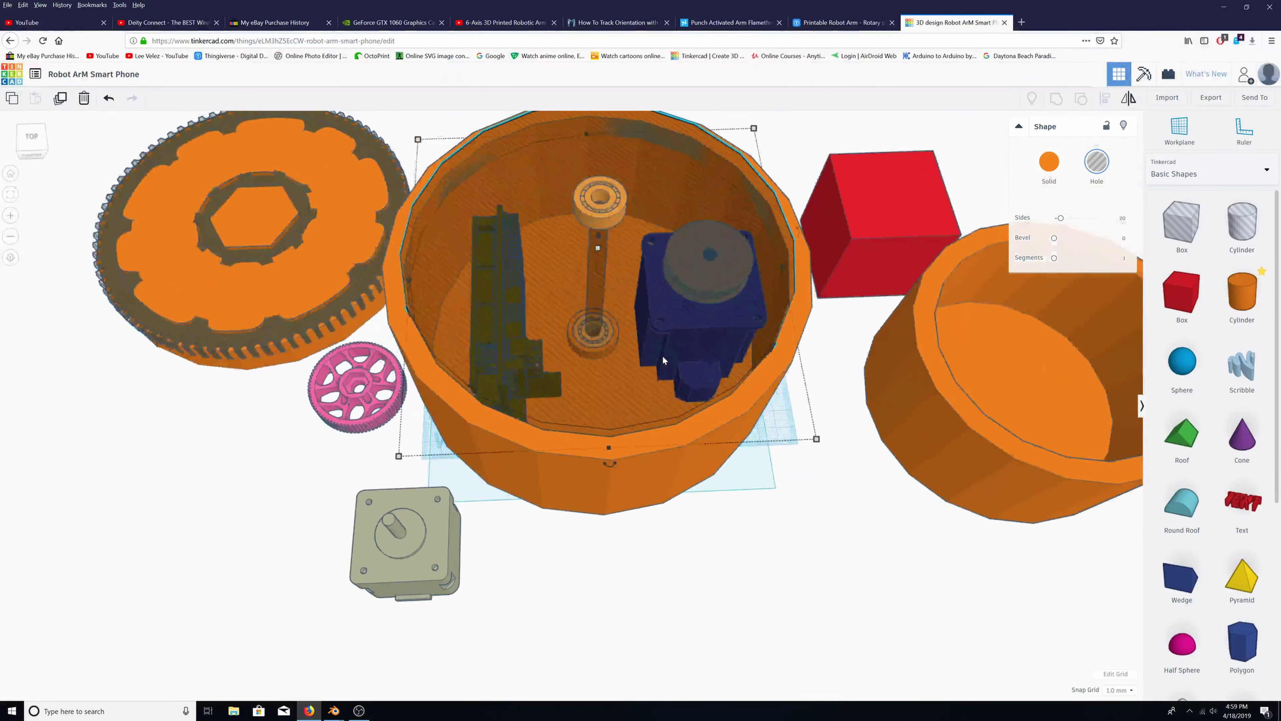
scroll(605, 473, "up", 2)
right_click_drag(603, 470, 654, 556)
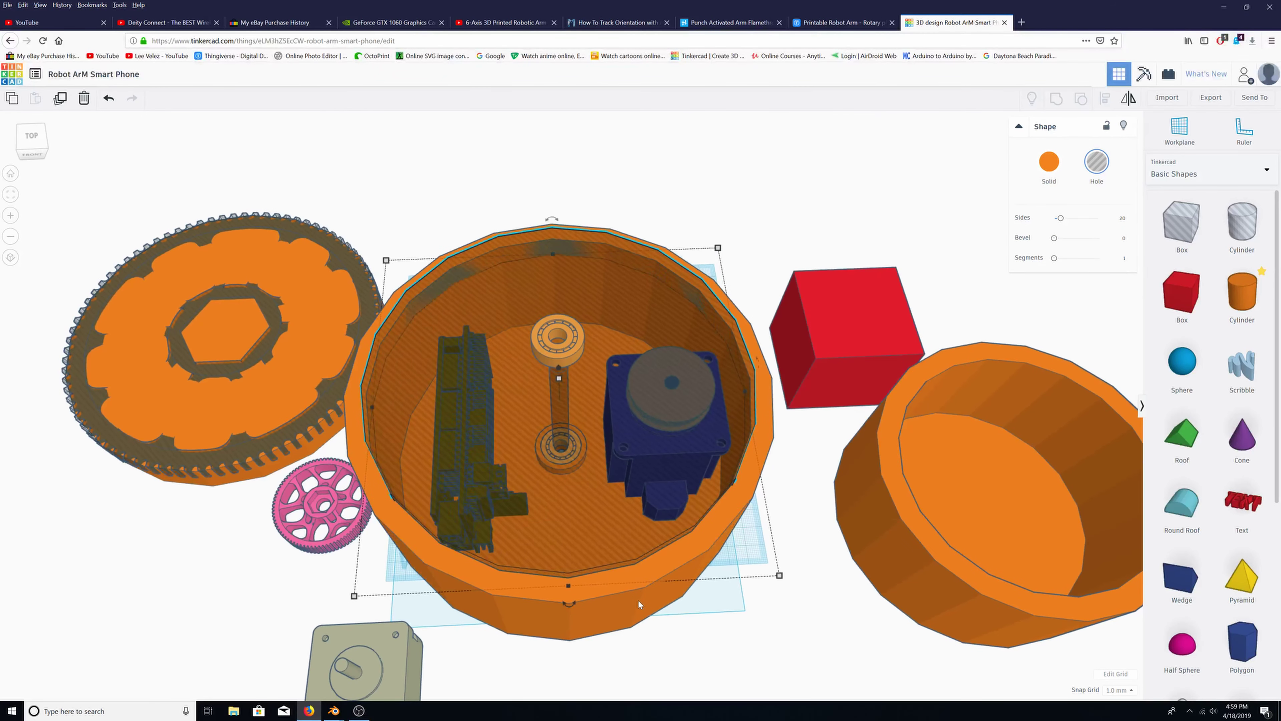
right_click_drag(638, 599, 638, 550)
scroll(638, 550, "down", 3)
Check the Thingiverse rotary plate again, and inspect the central shaft and bearings of the Tinkercad housing from several angles
left_click(840, 22)
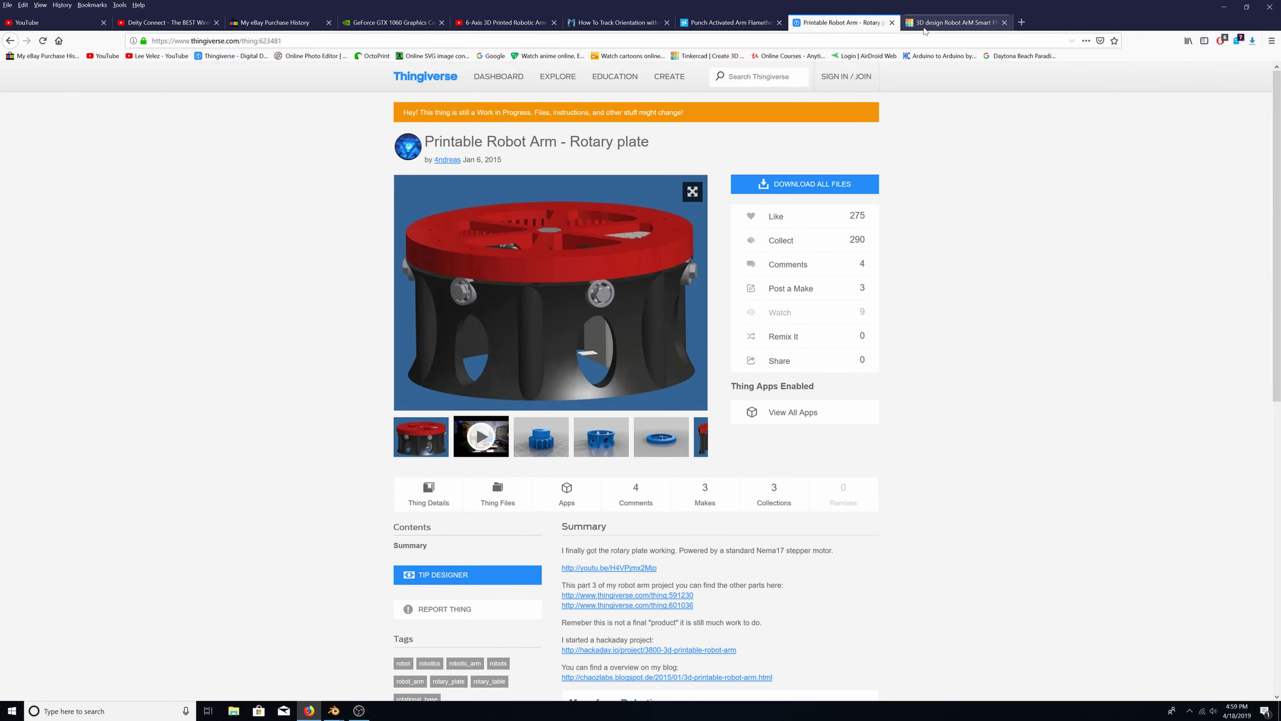
left_click(941, 25)
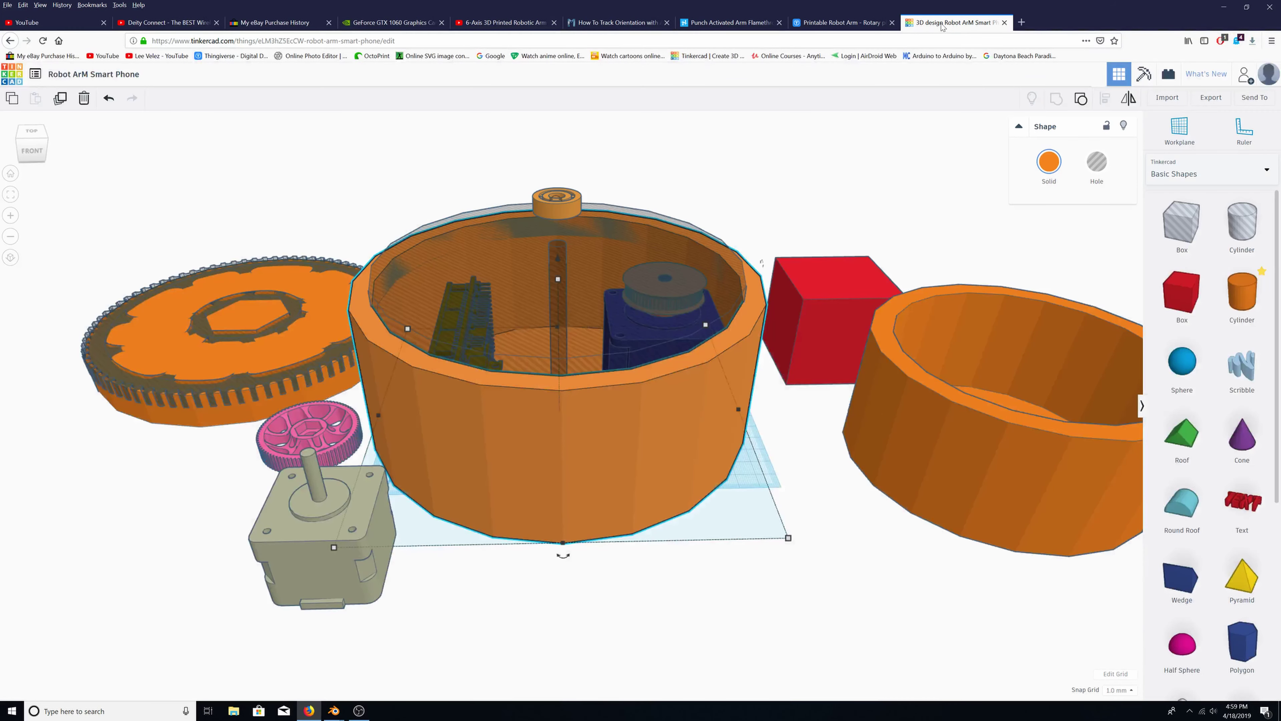
right_click_drag(525, 353, 525, 409)
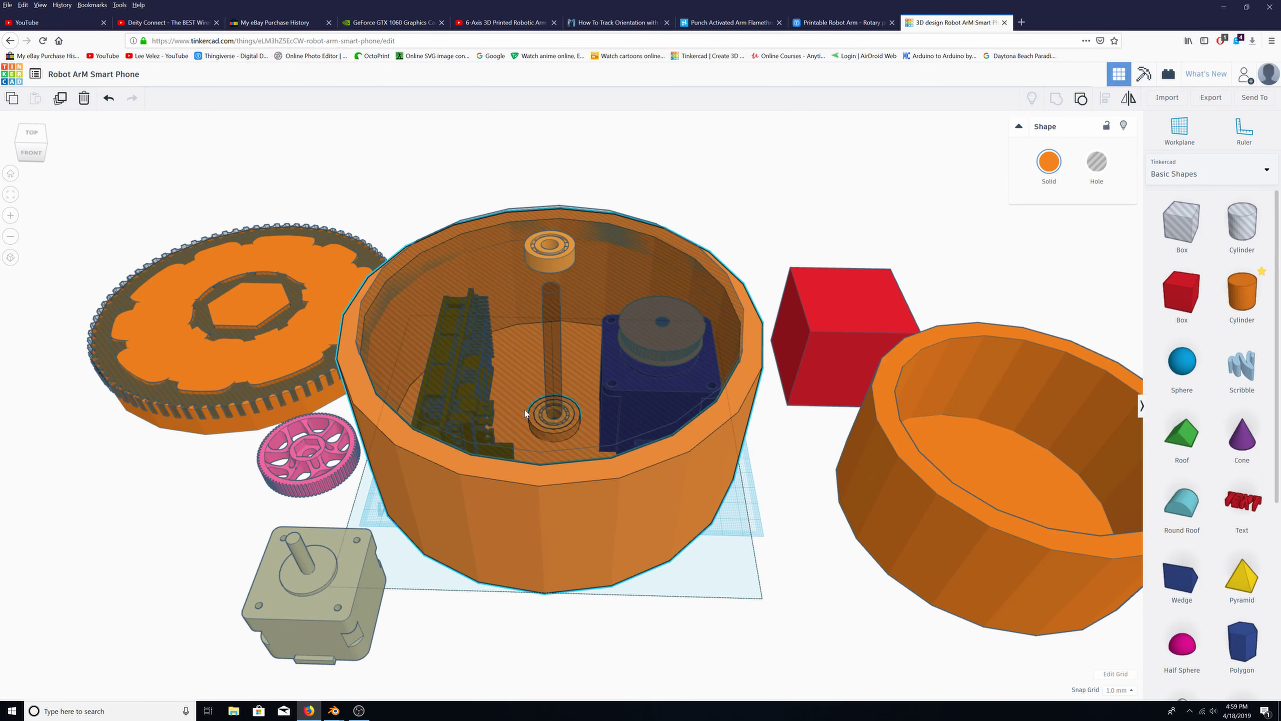
right_click_drag(525, 413, 520, 434)
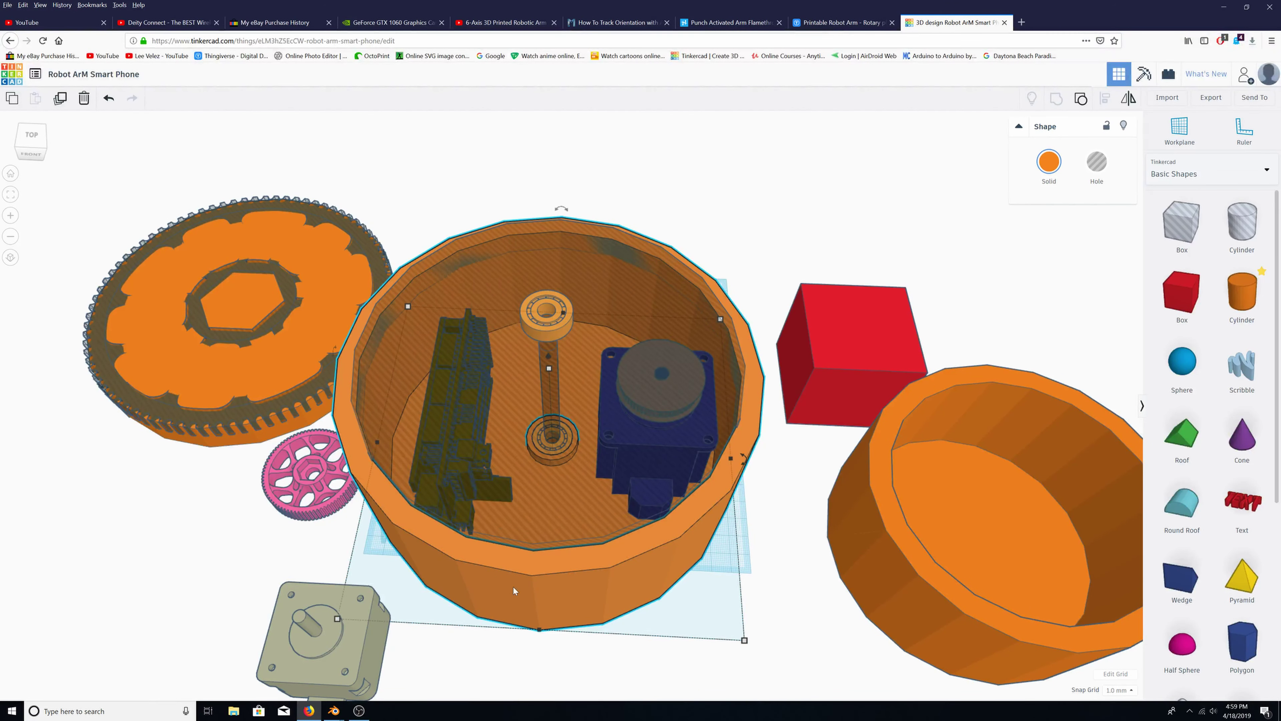
right_click_drag(568, 385, 562, 458)
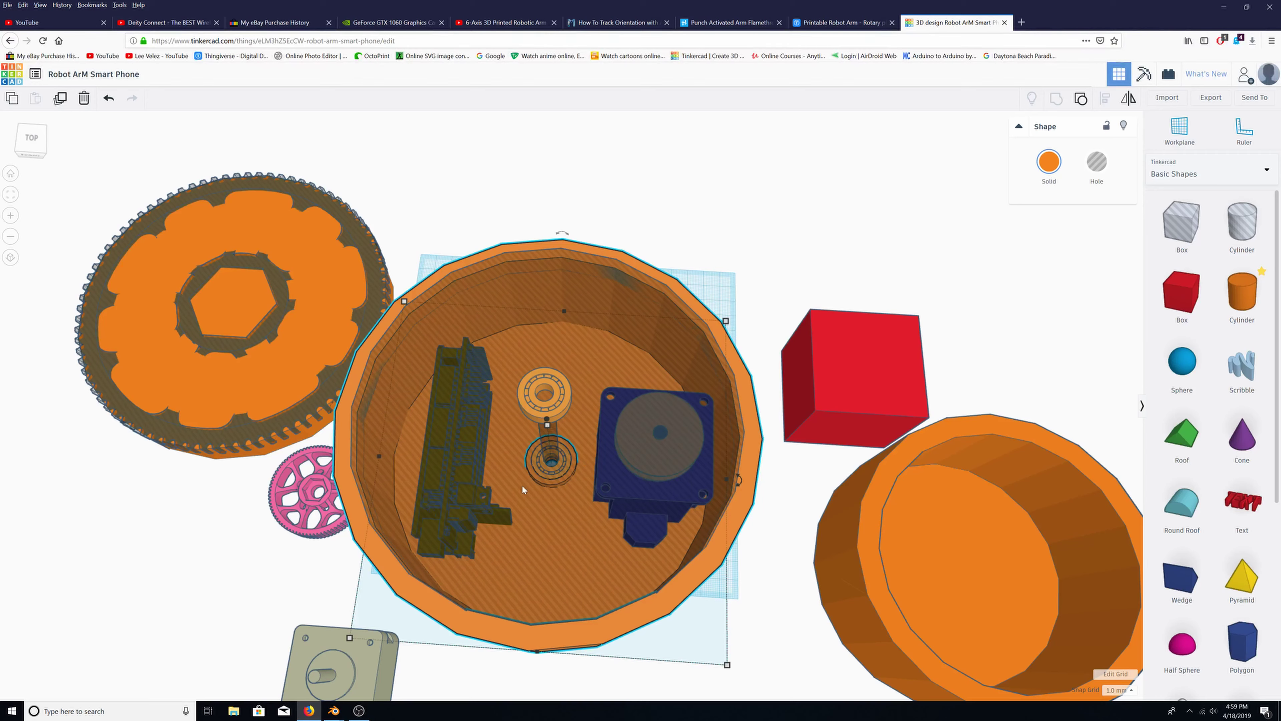
right_click_drag(567, 463, 544, 428)
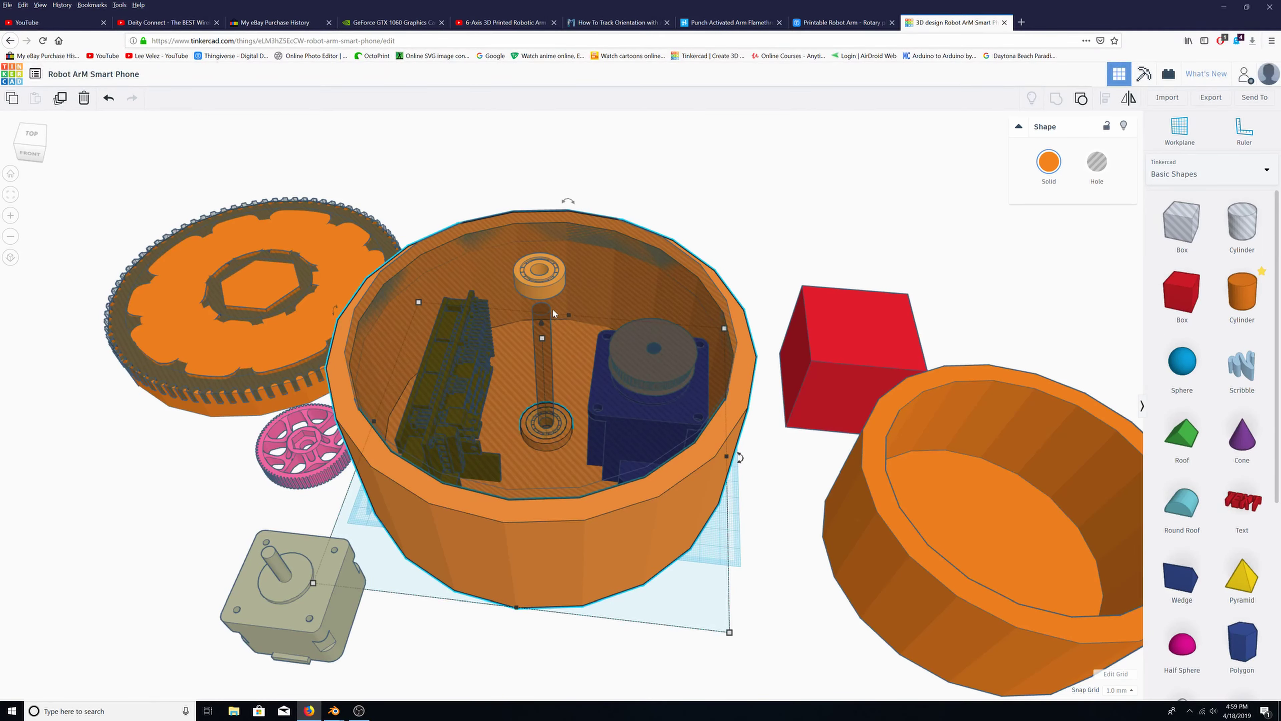
right_click_drag(553, 337, 543, 361)
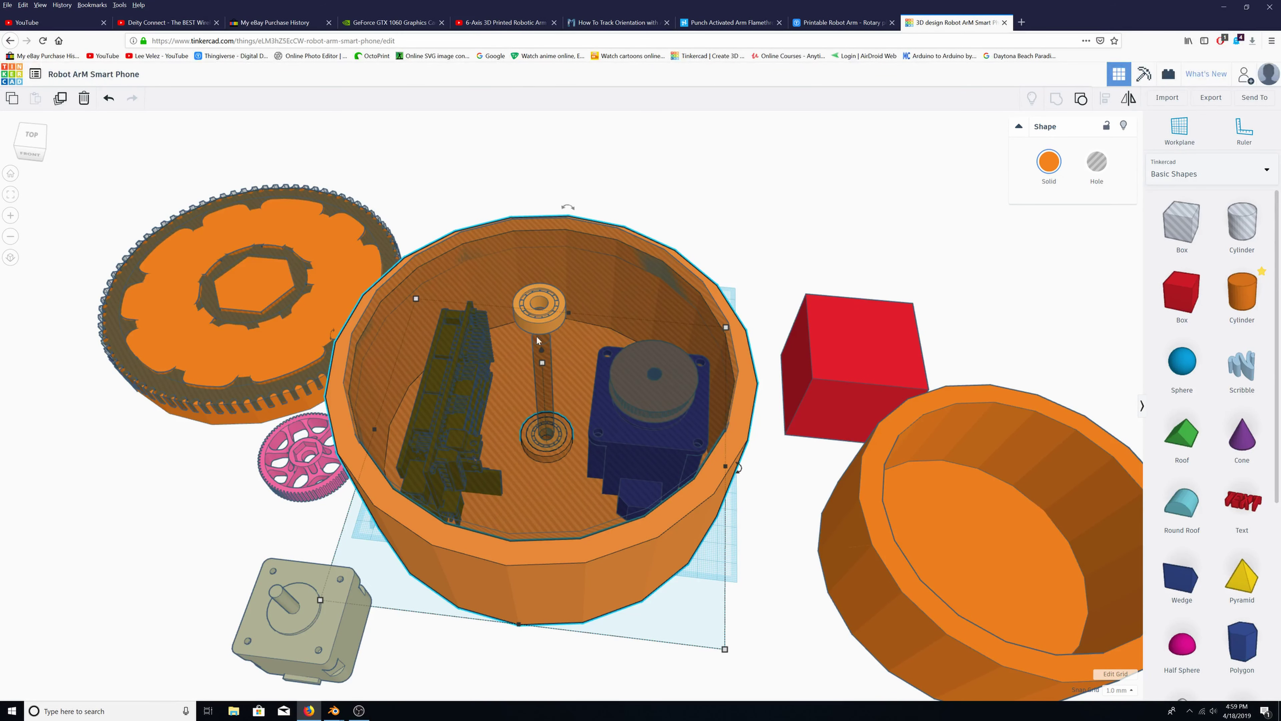
right_click_drag(546, 446, 549, 289)
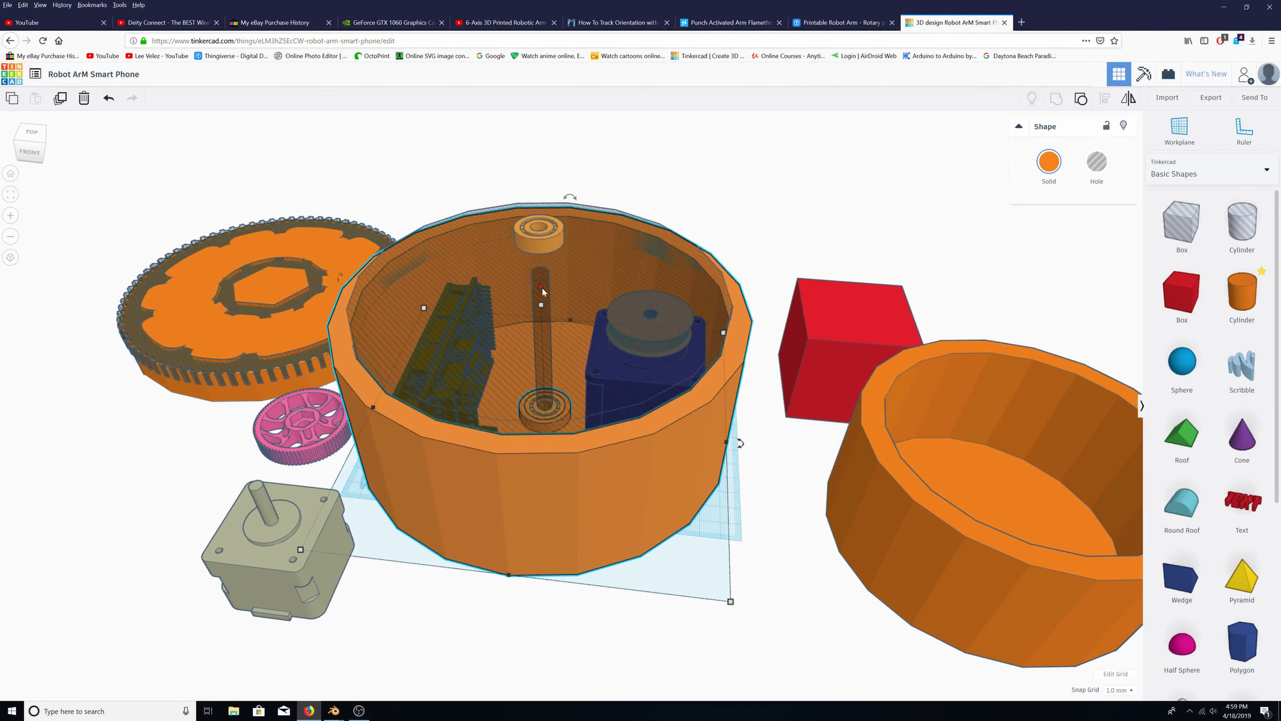
Select the hole cylinder inside the round housing and change it to a solid
left_click(508, 342)
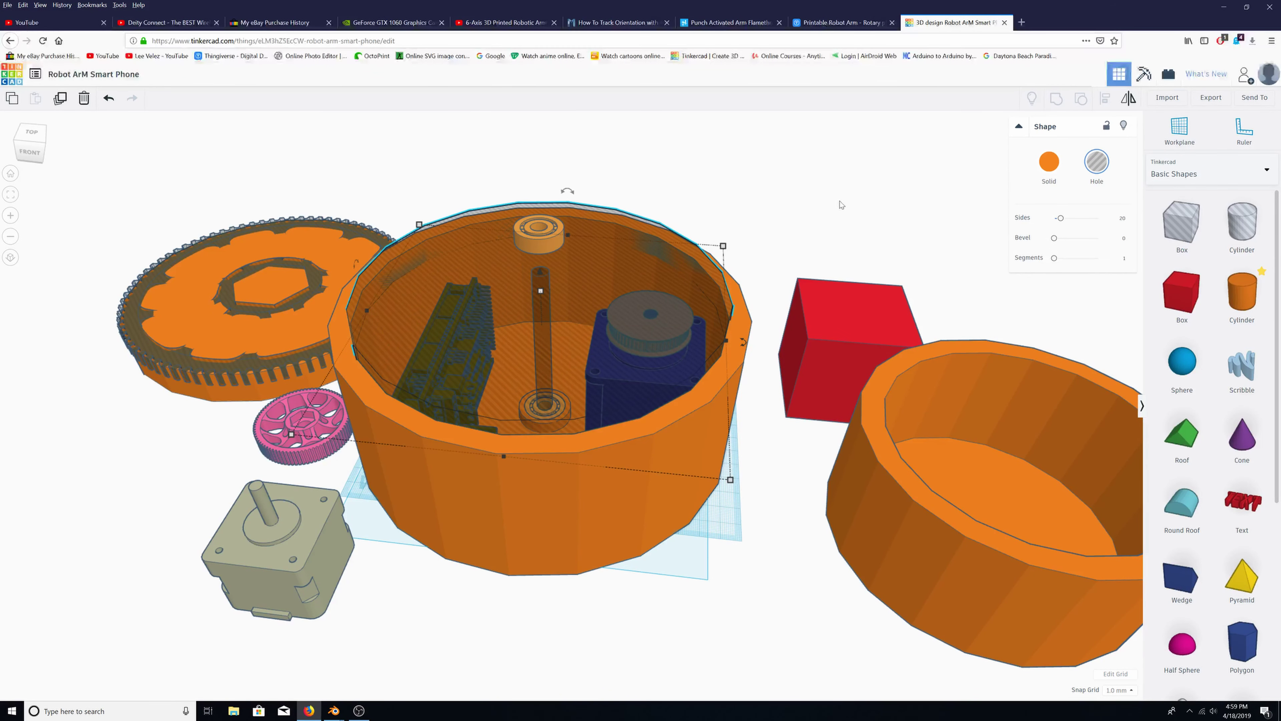
left_click(1044, 166)
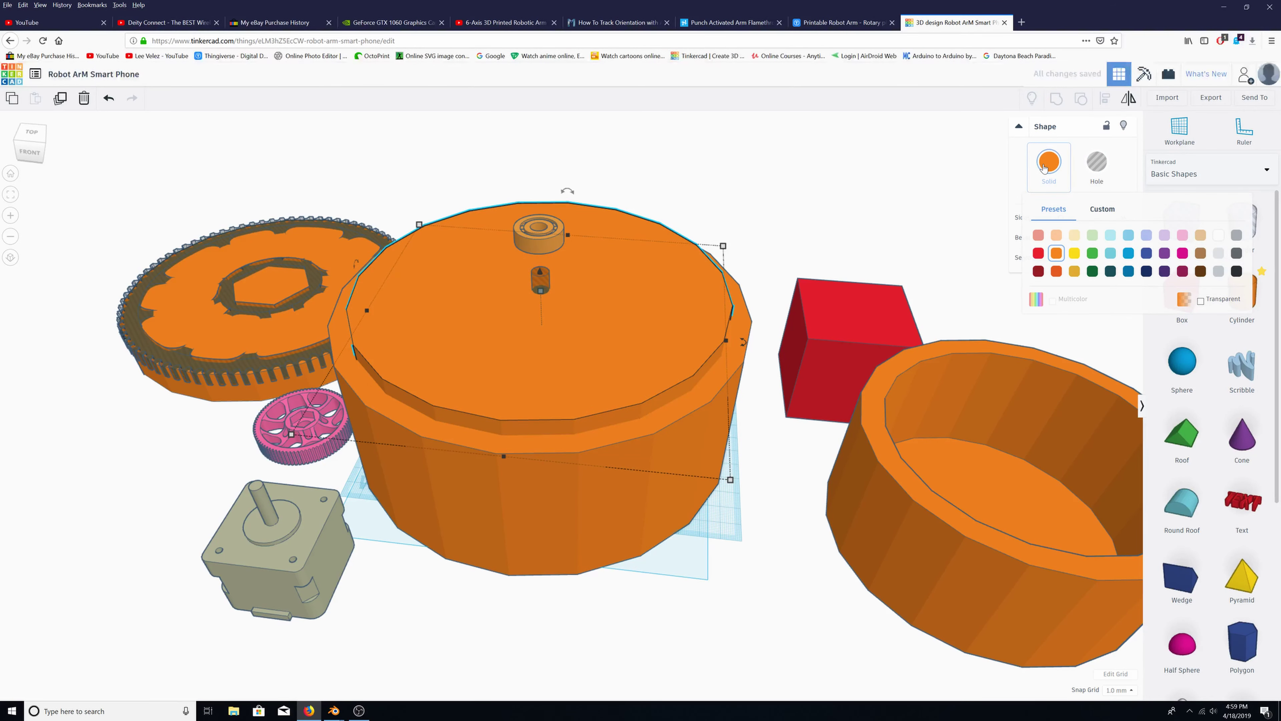
right_click_drag(615, 328, 548, 389)
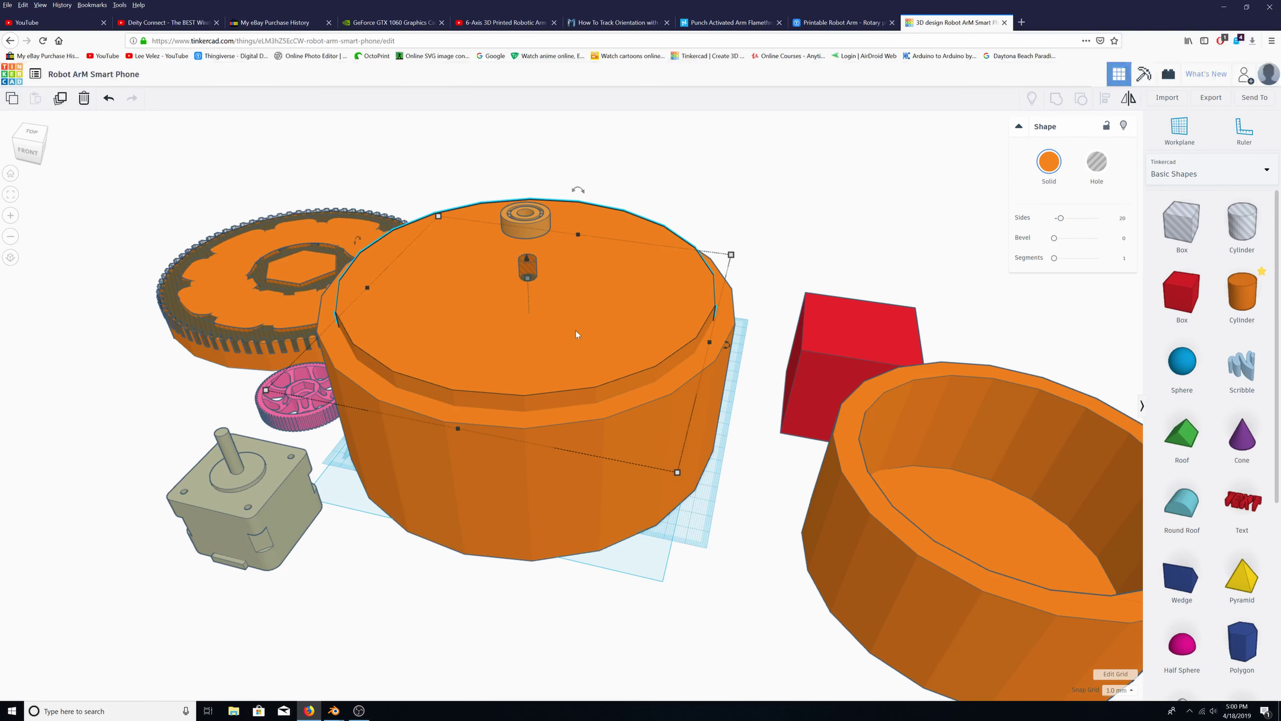
Switch the inner cylinder back to a hole to inspect the parts inside the housing, and return it to solid
left_click(1097, 161)
right_click_drag(661, 348, 502, 433)
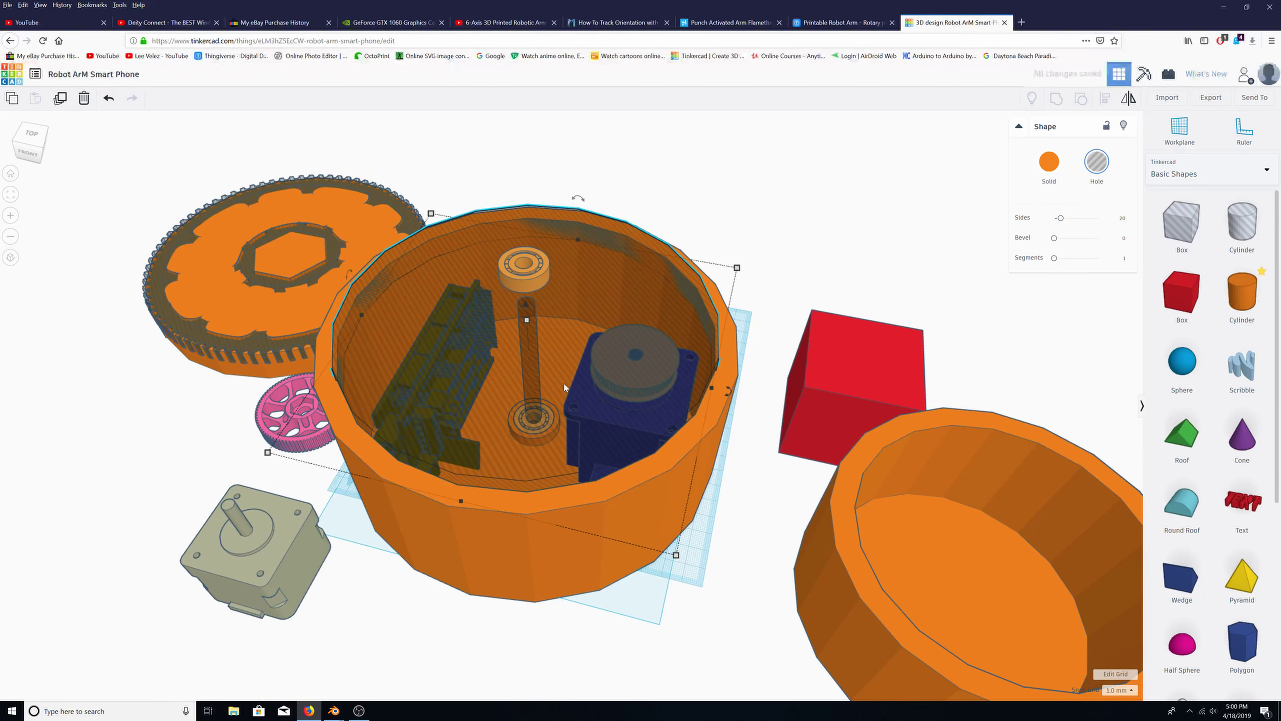
left_click(1049, 163)
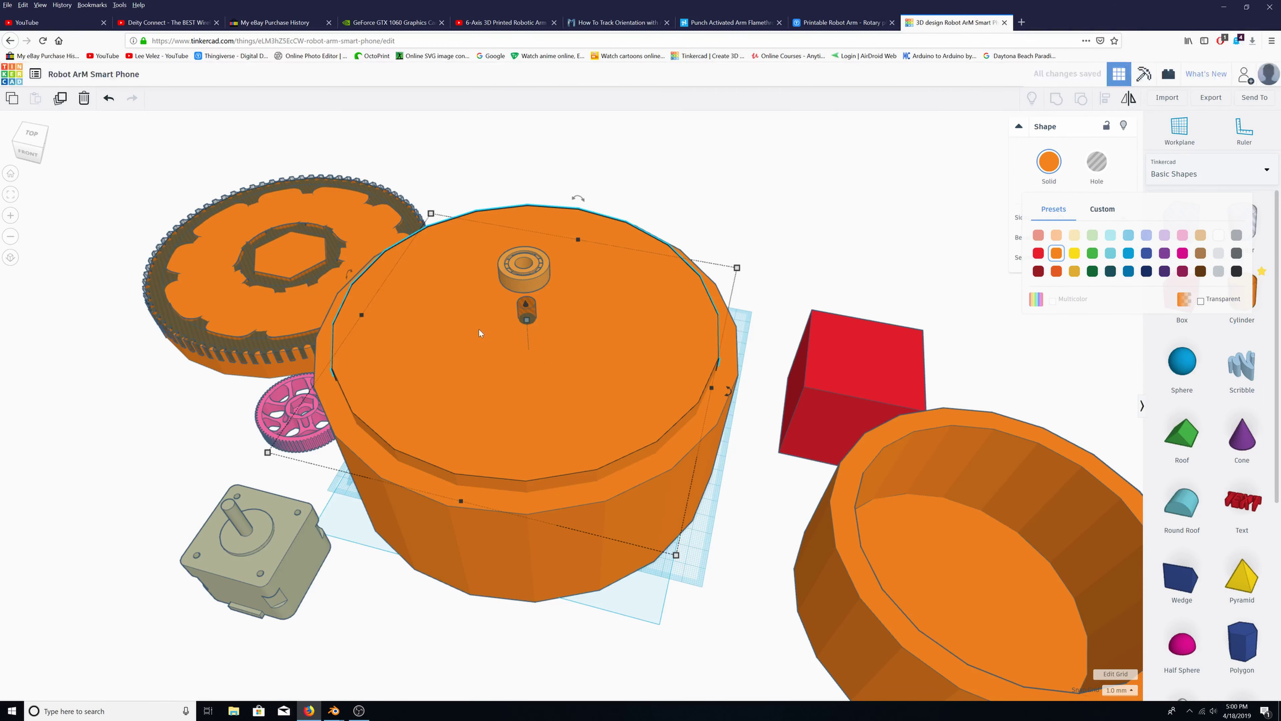
right_click_drag(397, 449, 504, 481)
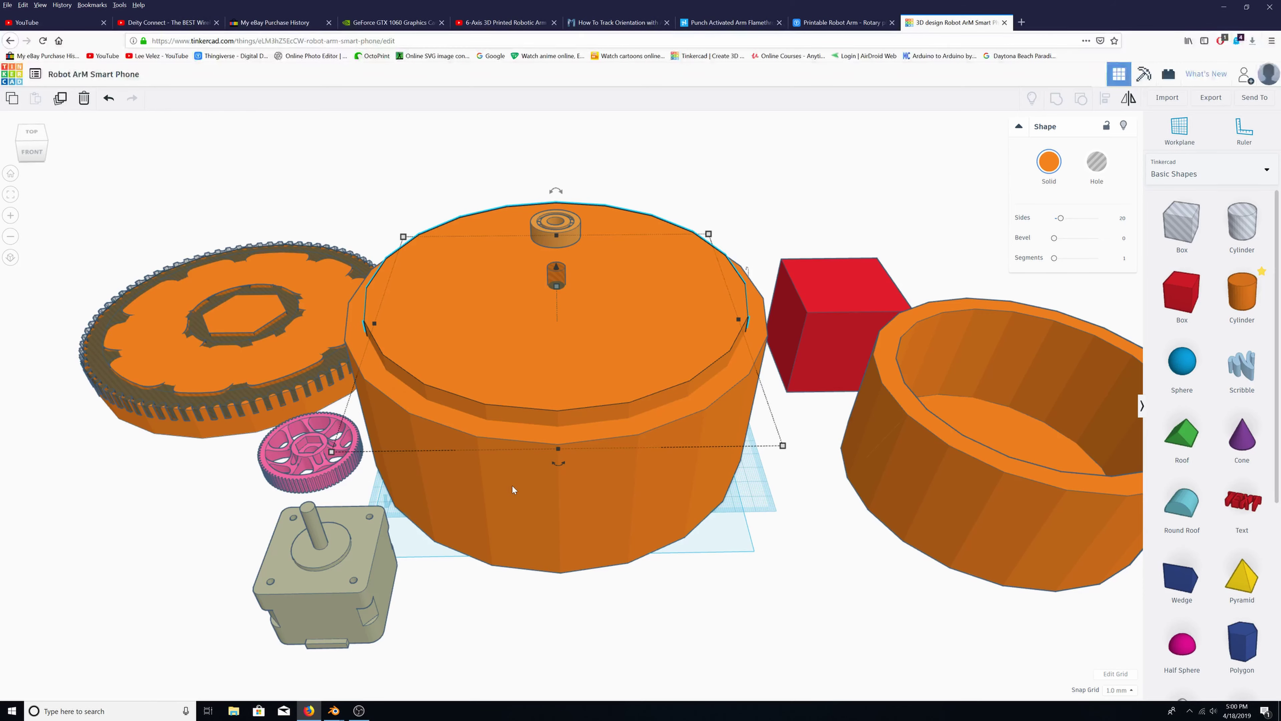
right_click_drag(649, 474, 584, 535)
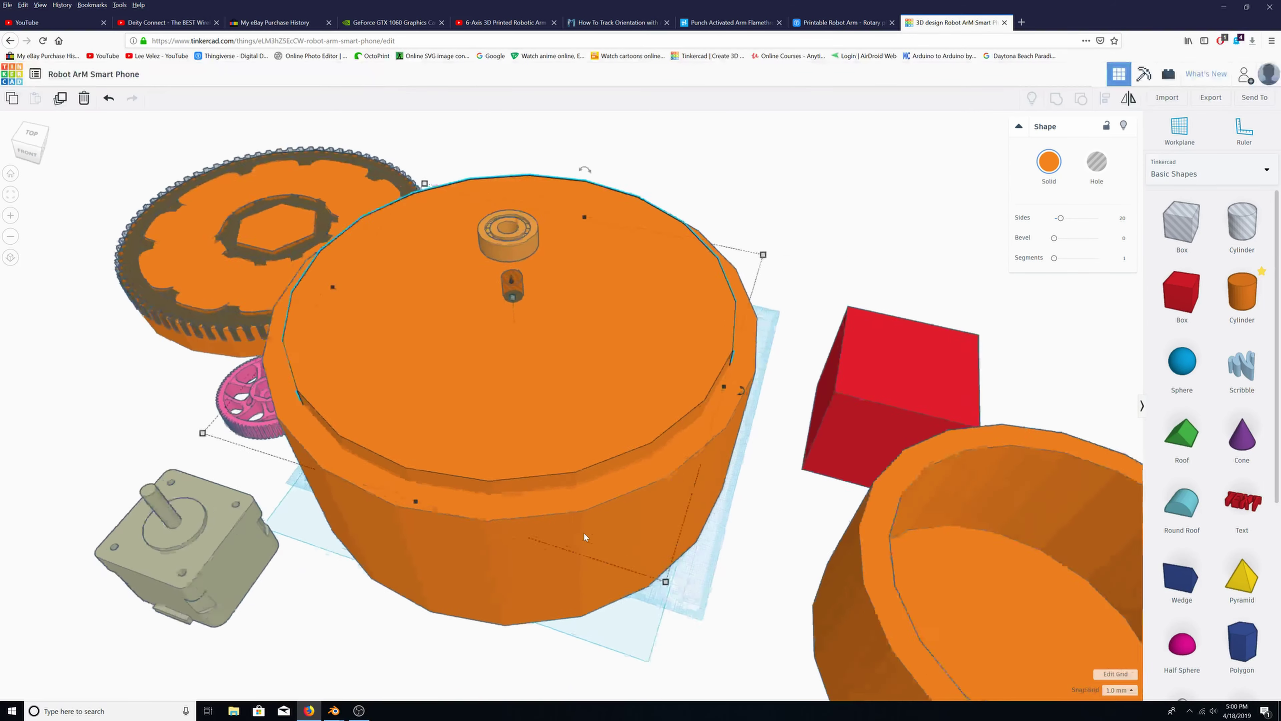
Examine the round housing's rim around the solid inner cylinder, up close and from above
scroll(584, 537, "up", 3)
scroll(583, 536, "down", 4)
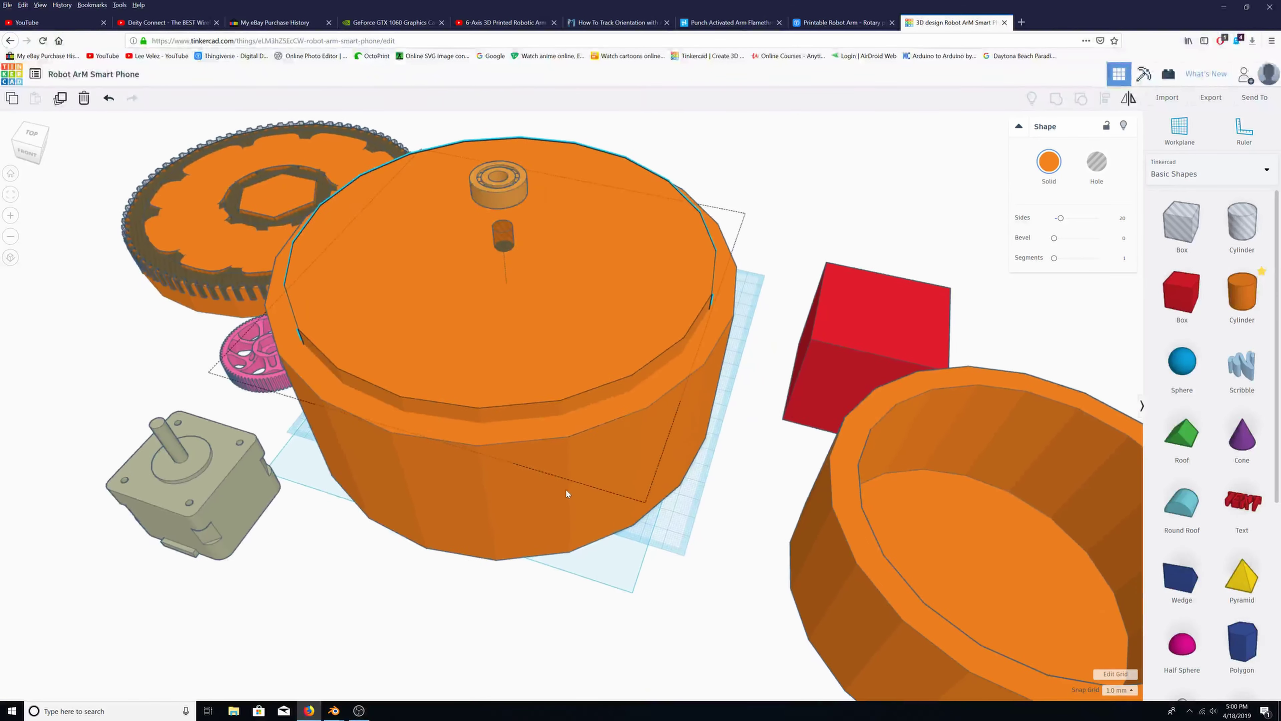
scroll(566, 489, "up", 5)
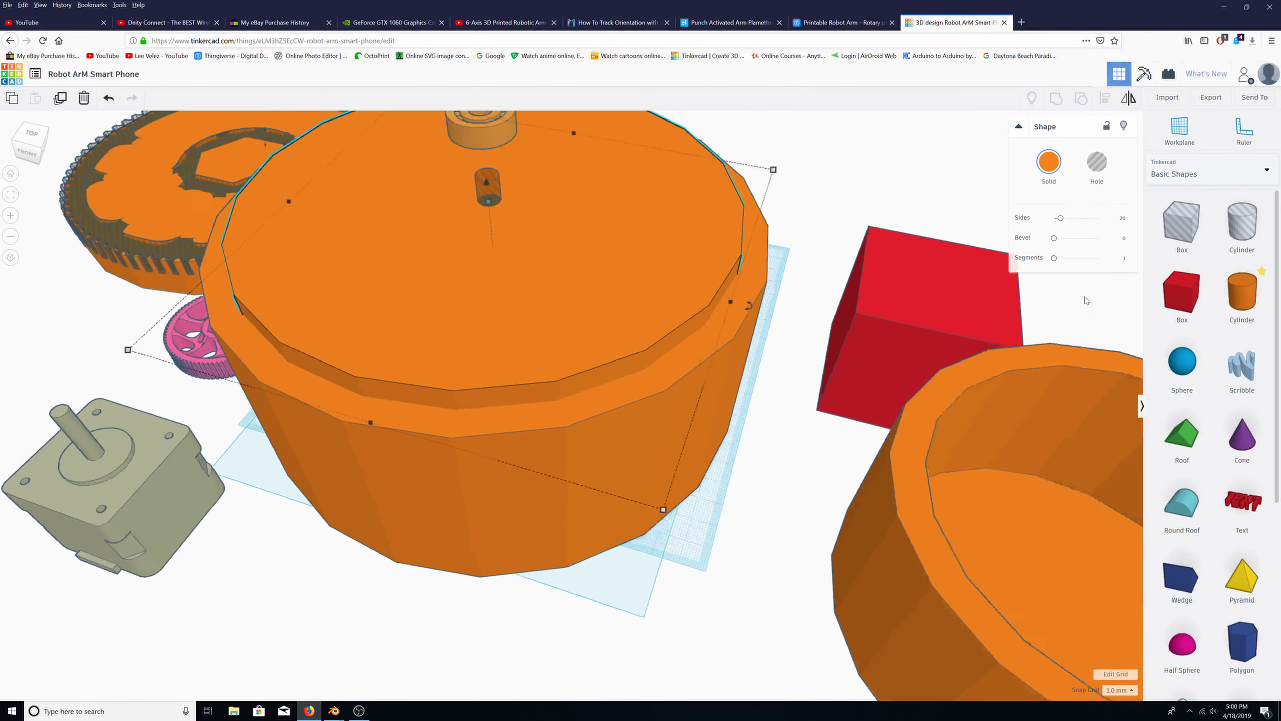
scroll(470, 467, "down", 1)
scroll(470, 467, "down", 3)
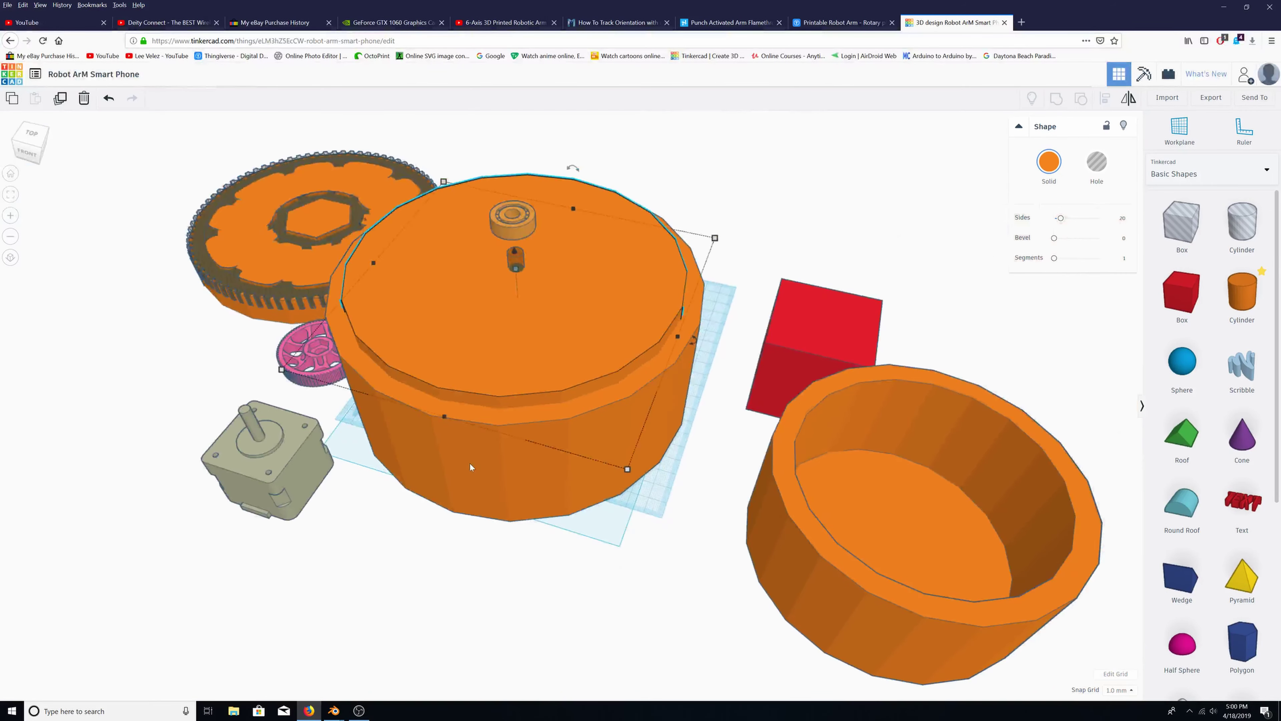
scroll(470, 467, "up", 5)
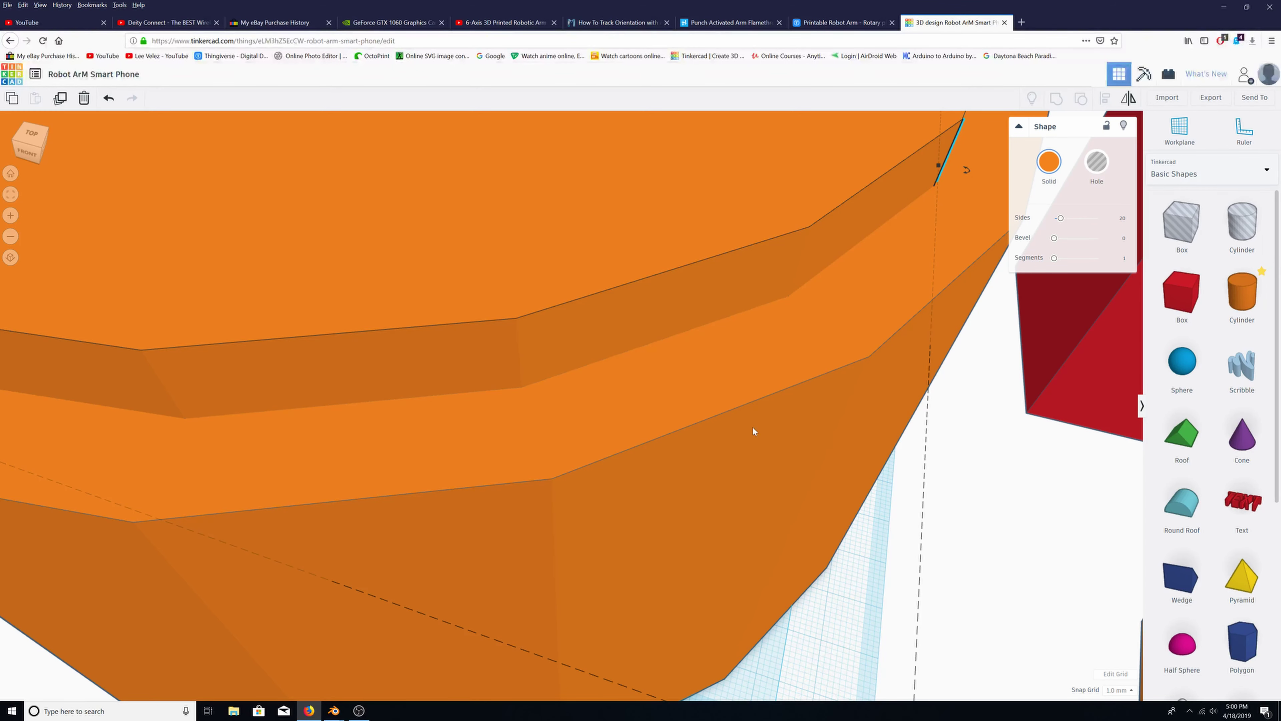
scroll(469, 461, "down", 6)
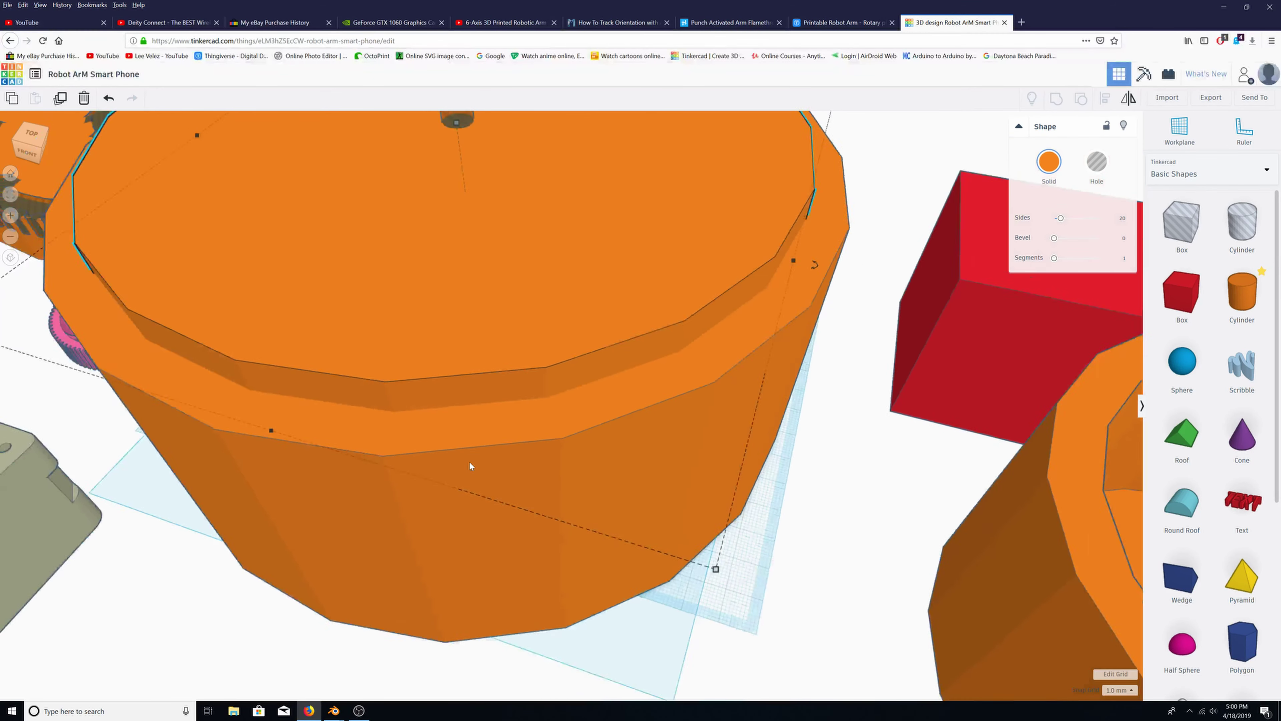
right_click_drag(442, 464, 525, 523)
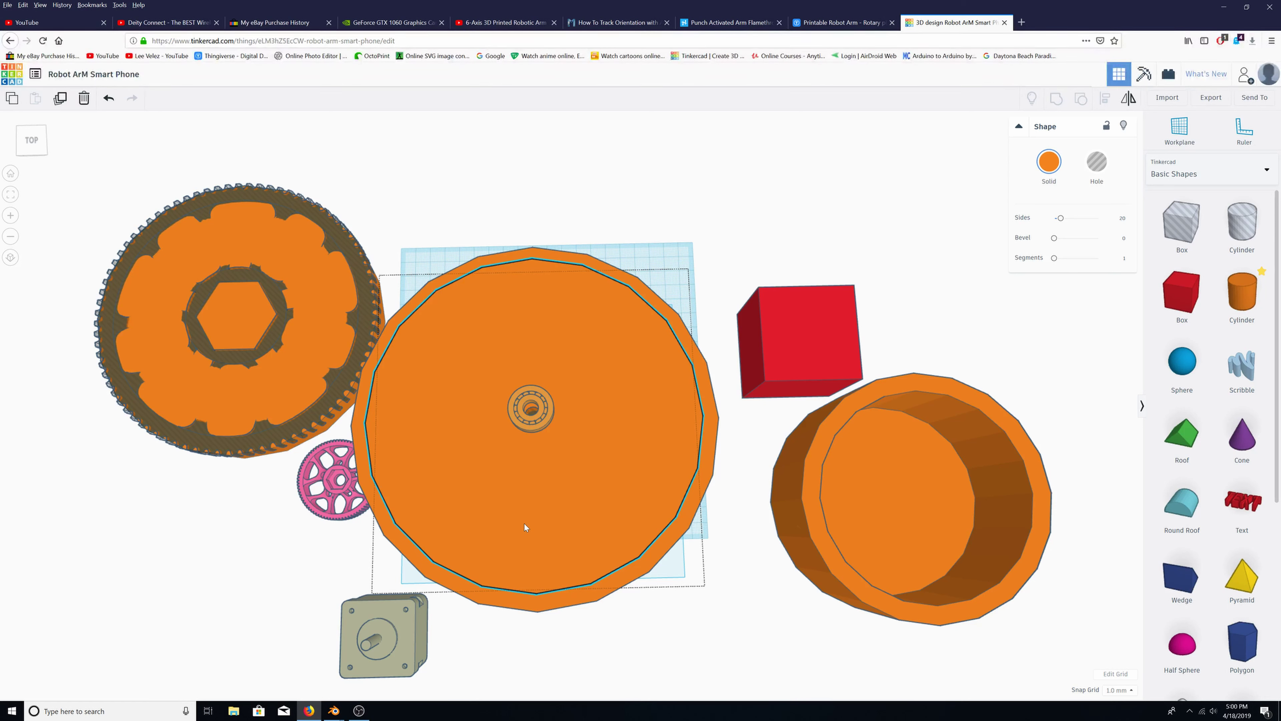
Change the housing's inner cylinder to a hole and examine the bearings, shaft, circuit board and stepper motor inside
left_click(524, 524)
left_click(1097, 162)
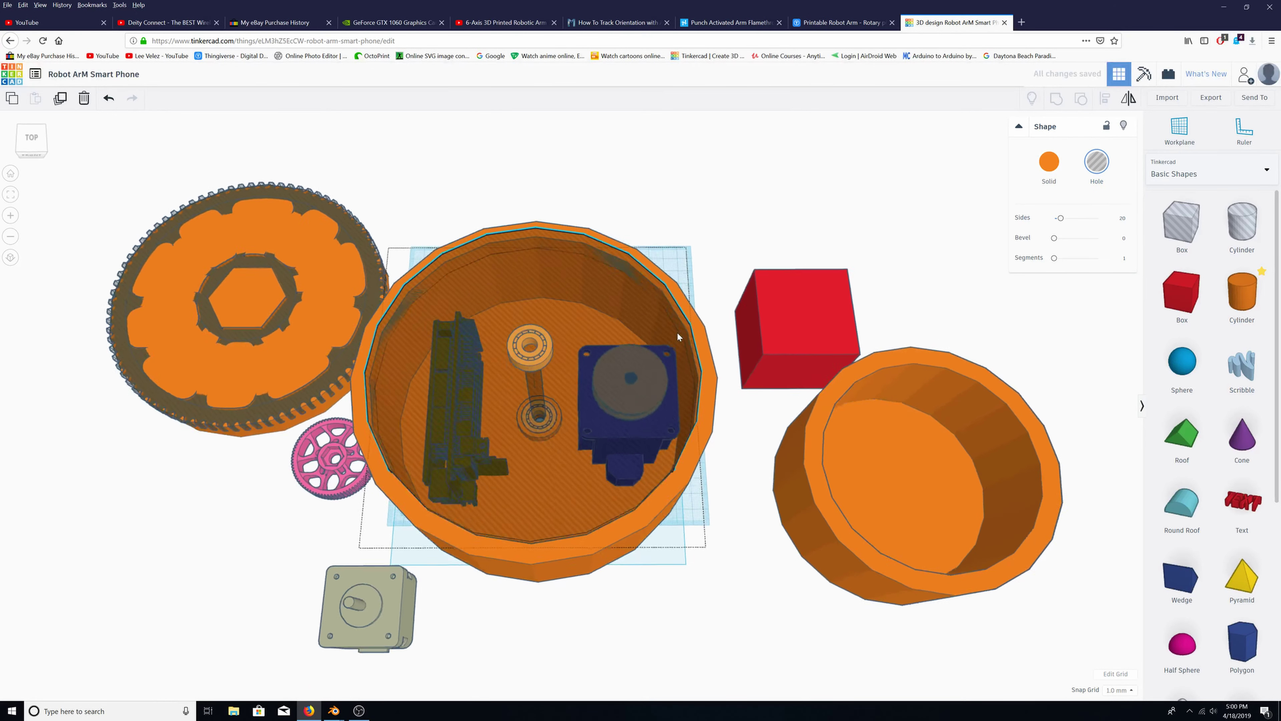
scroll(603, 168, "up", 5)
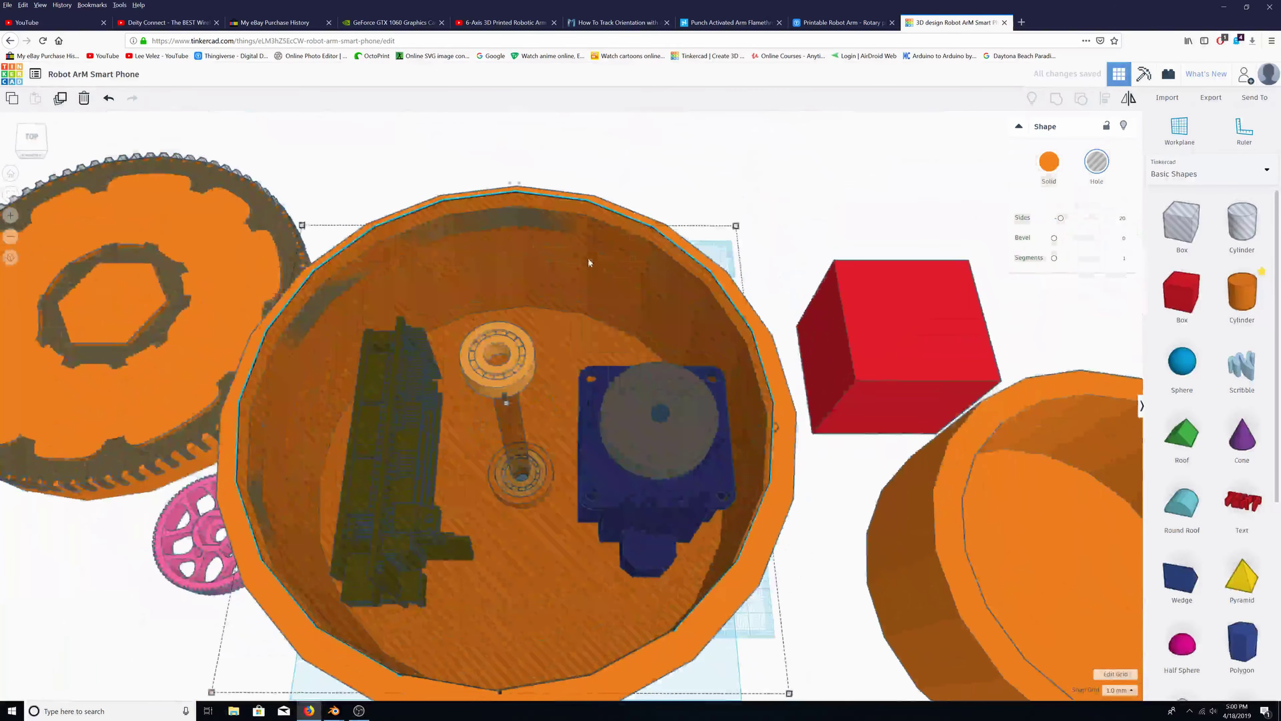
scroll(575, 193, "up", 4)
scroll(577, 189, "down", 2)
scroll(576, 189, "down", 4)
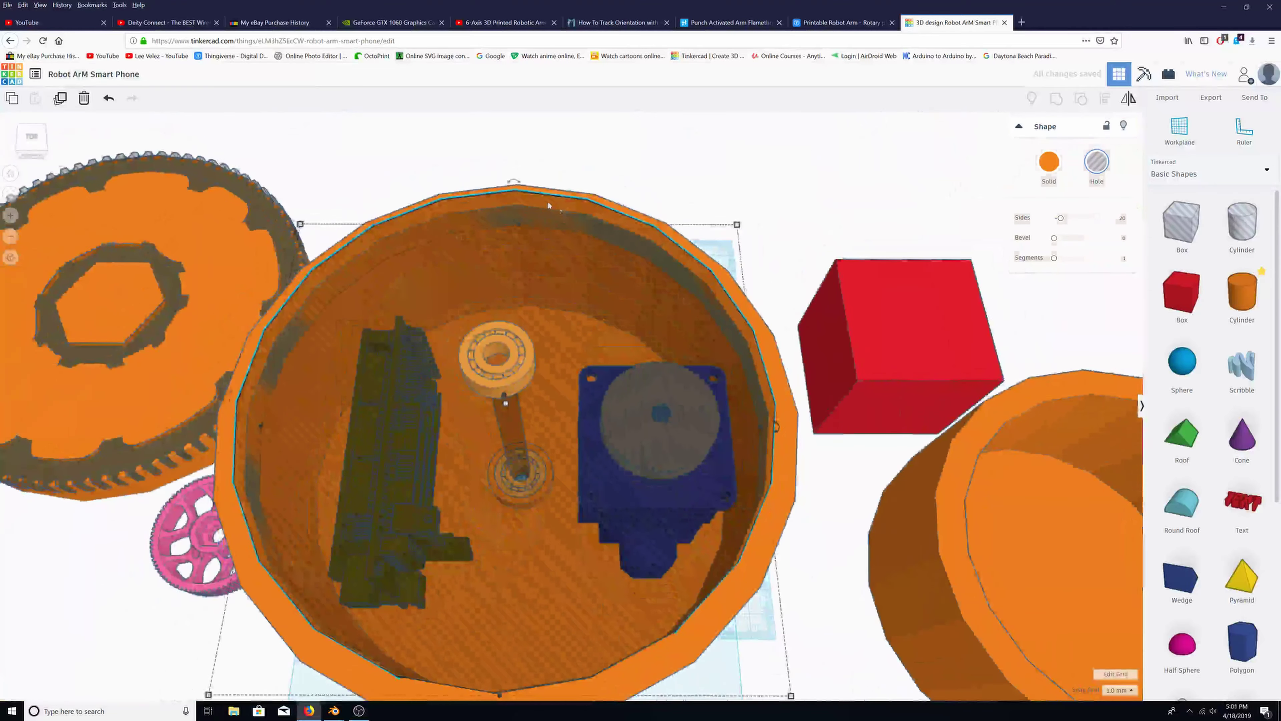
scroll(527, 275, "down", 1)
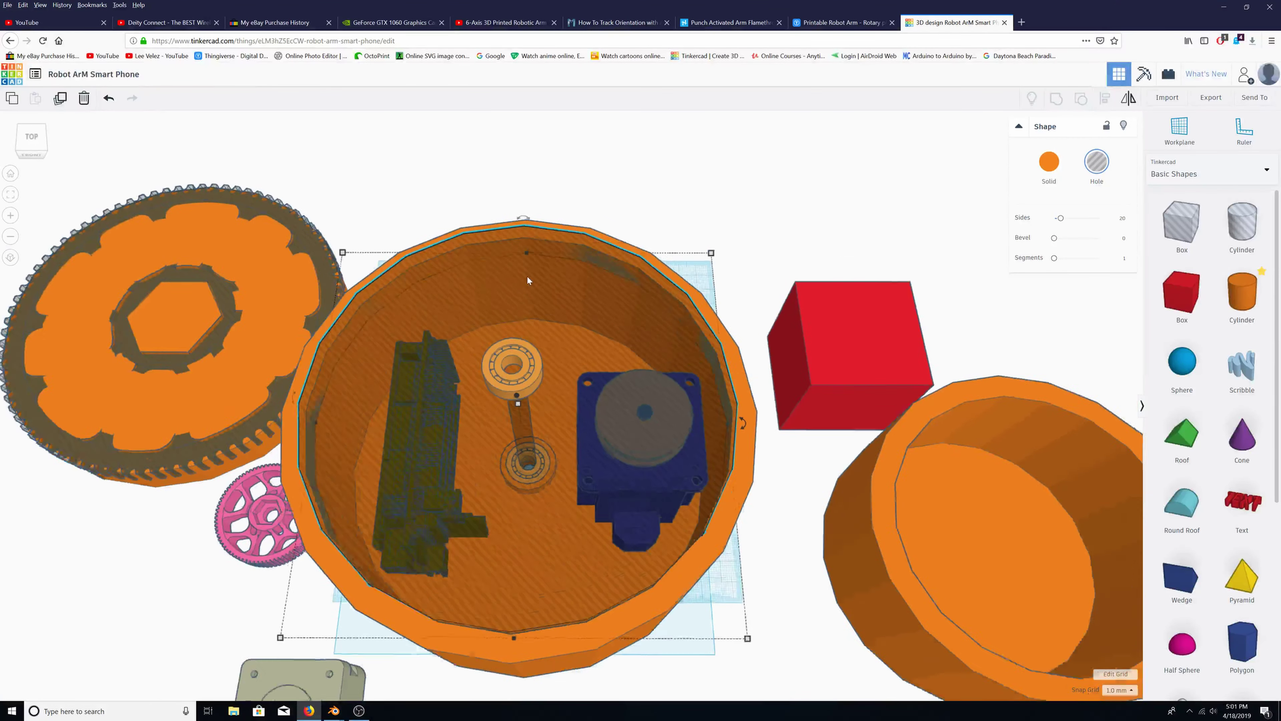
right_click_drag(527, 276, 560, 335)
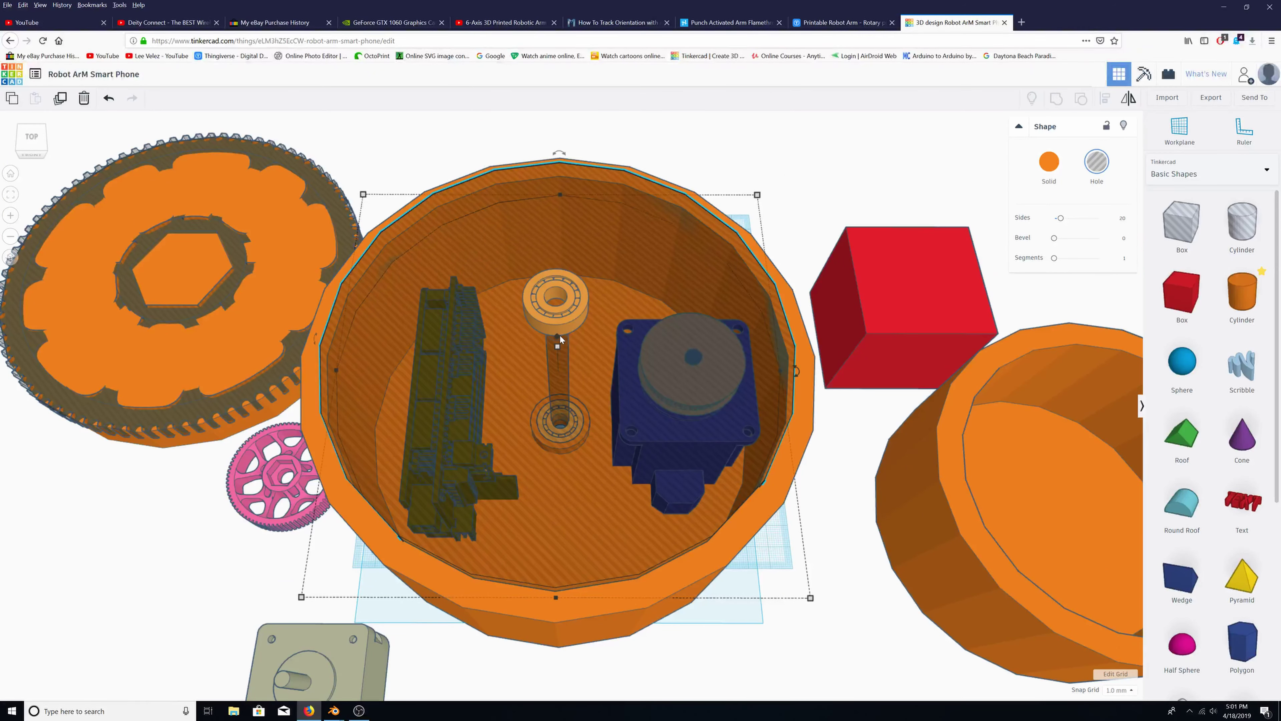
mouse_move(555, 346)
scroll(508, 487, "down", 5)
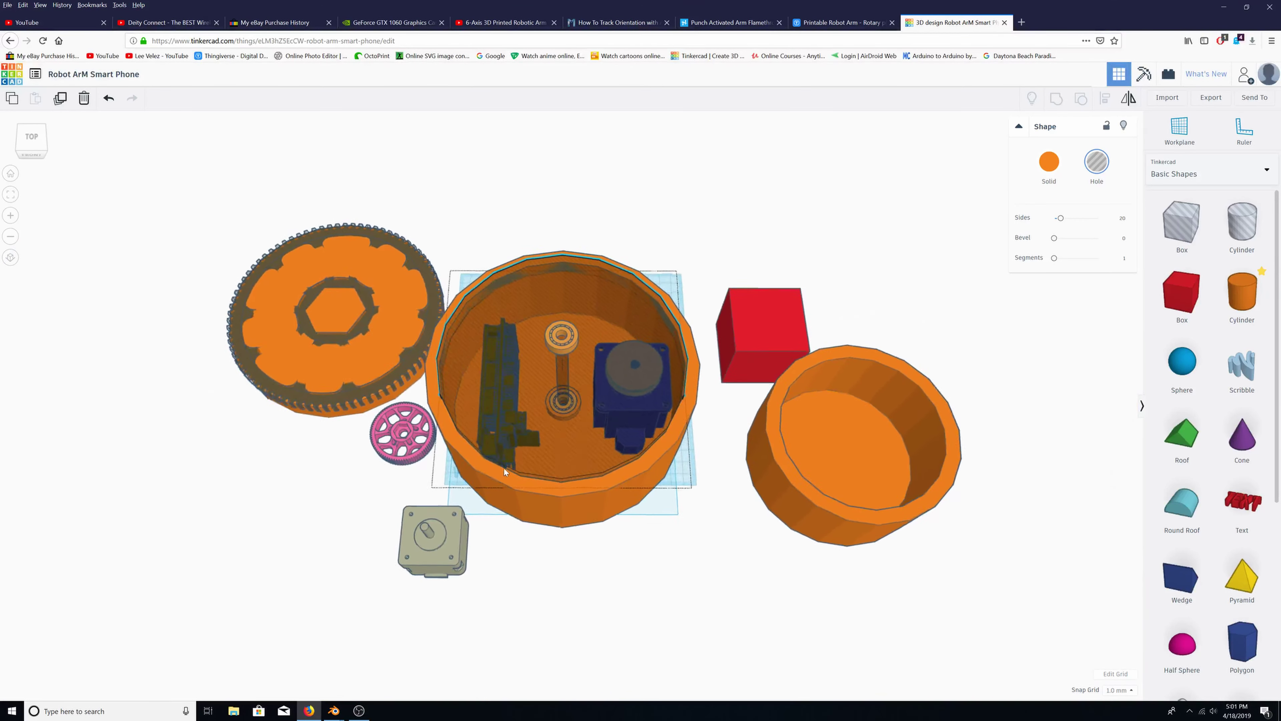
scroll(501, 443, "up", 8)
Switch to Blender, delete all vertices of the cube, and delete all of its MeasureIt measurements
mouse_move(337, 713)
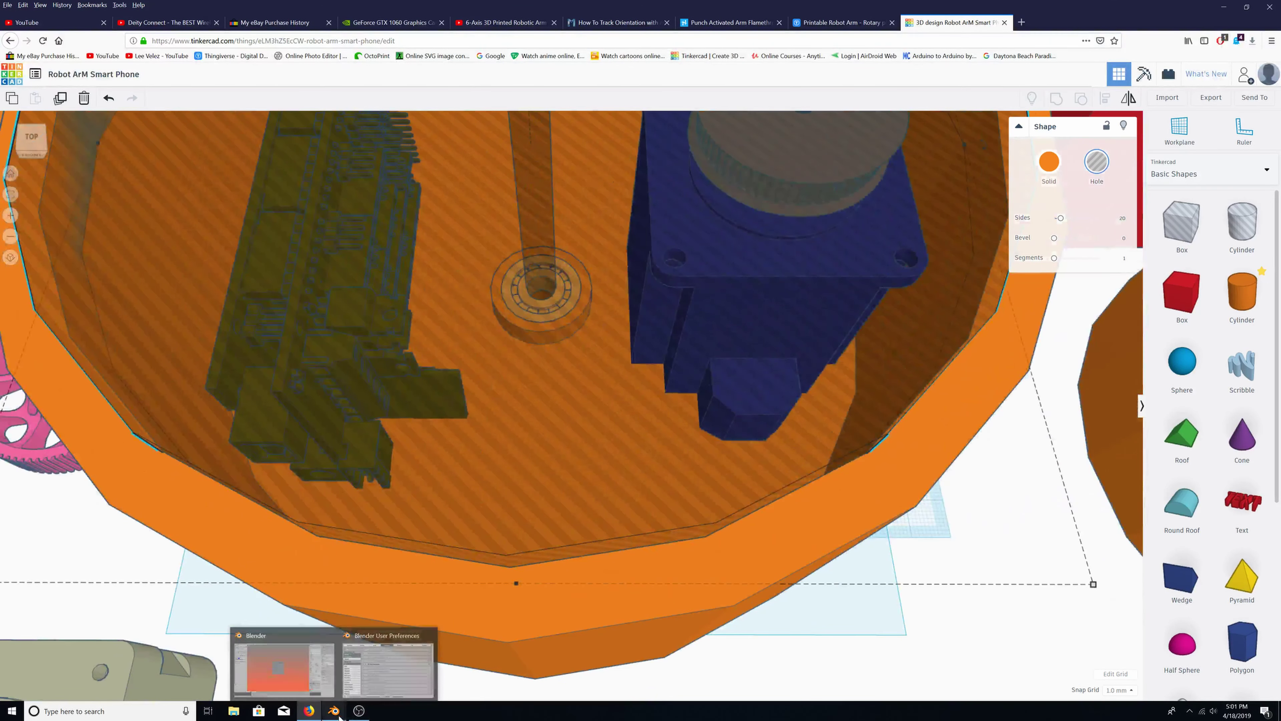
scroll(375, 636, "down", 6)
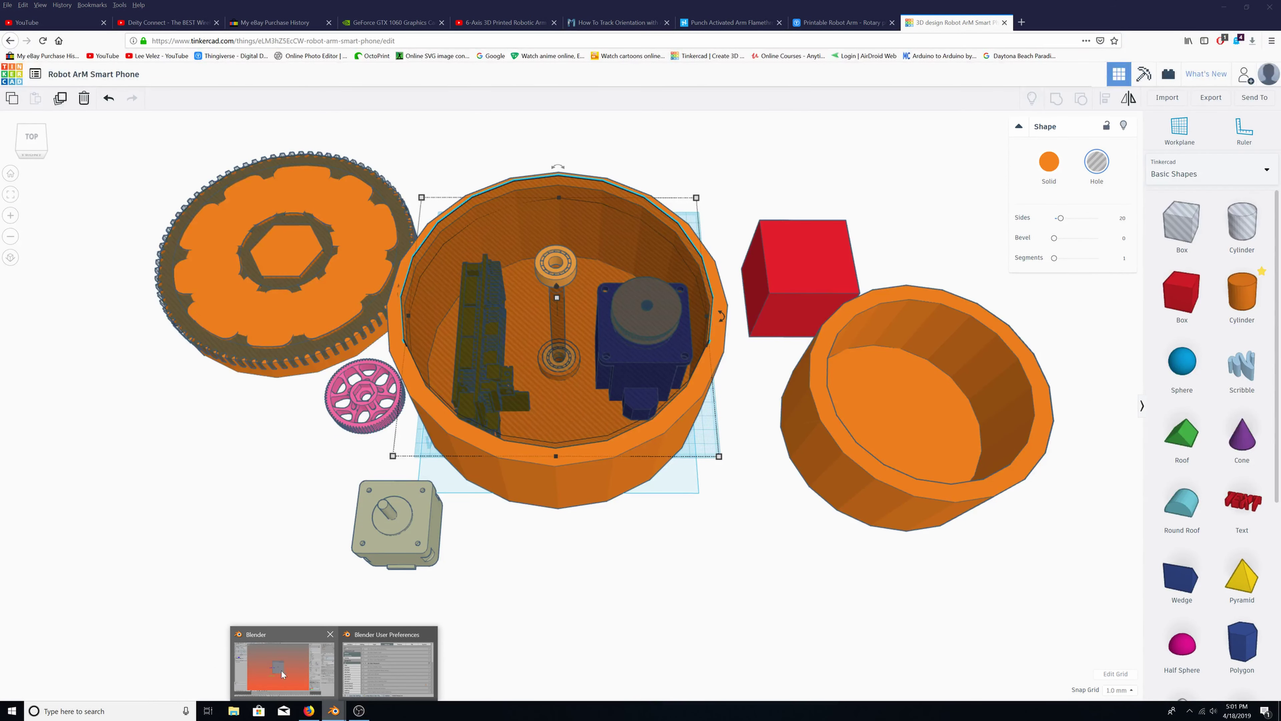
left_click(282, 675)
key("a")
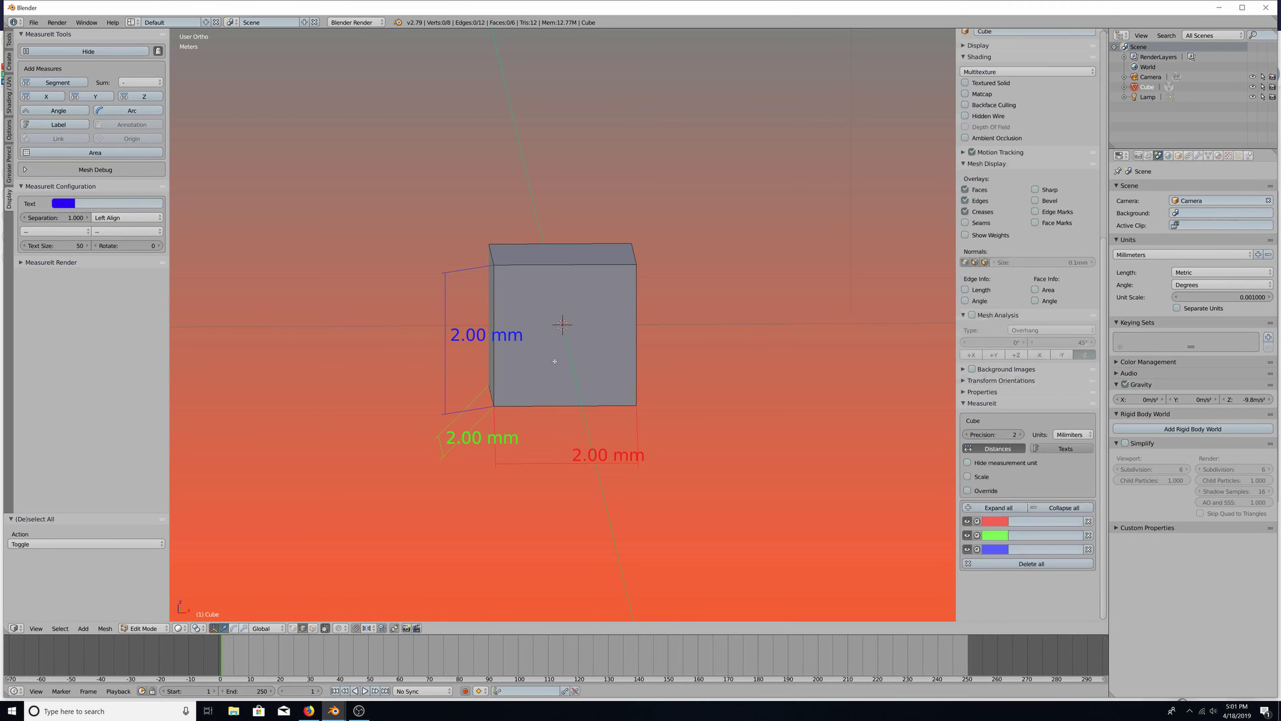
key("a")
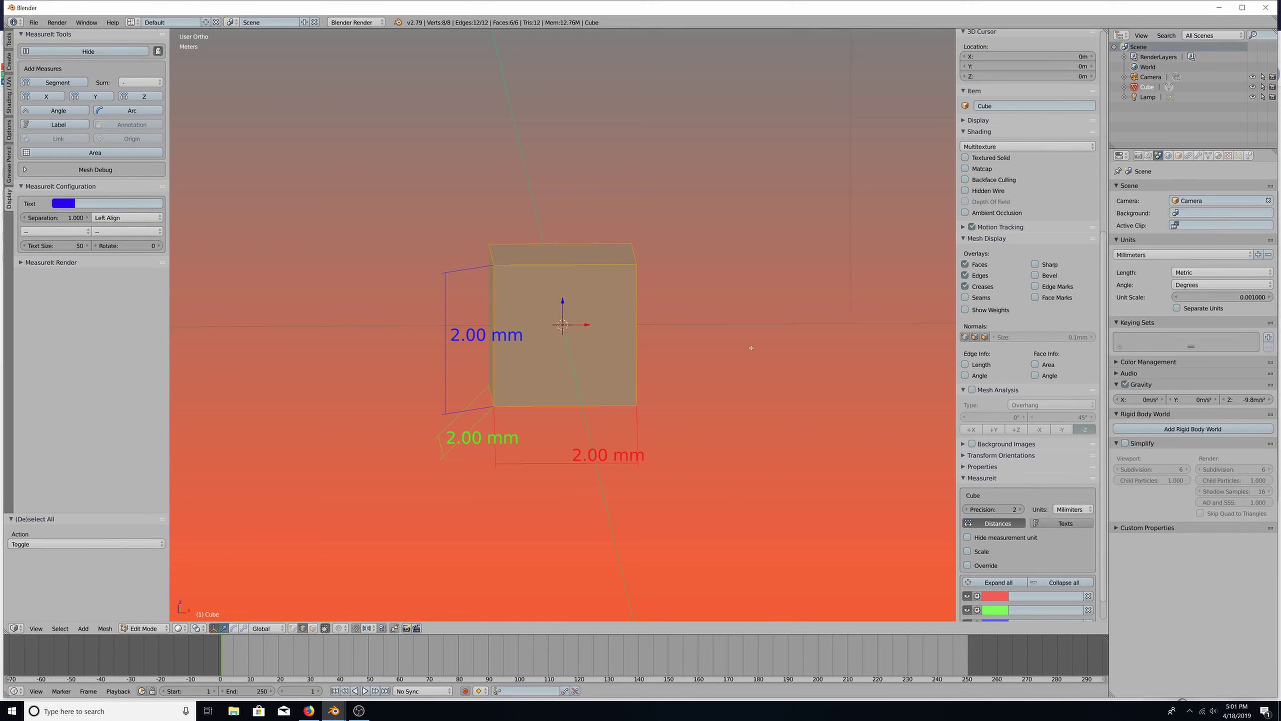
key("x")
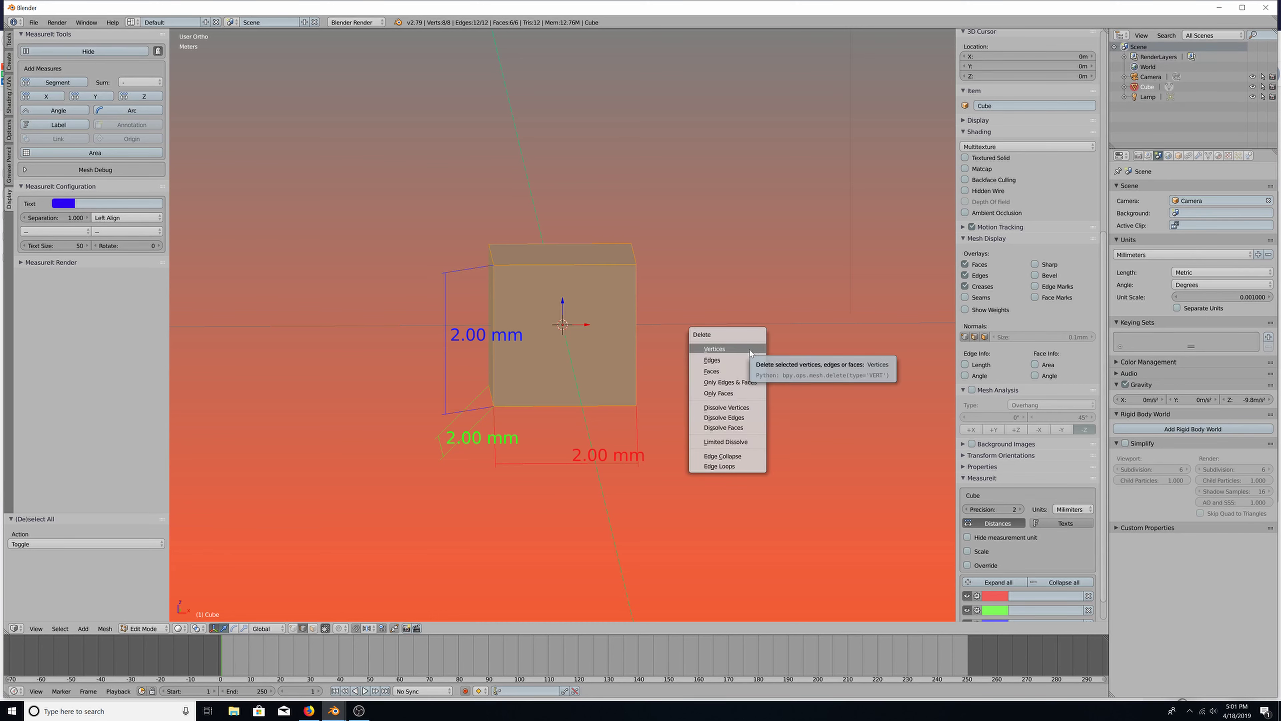
left_click(722, 349)
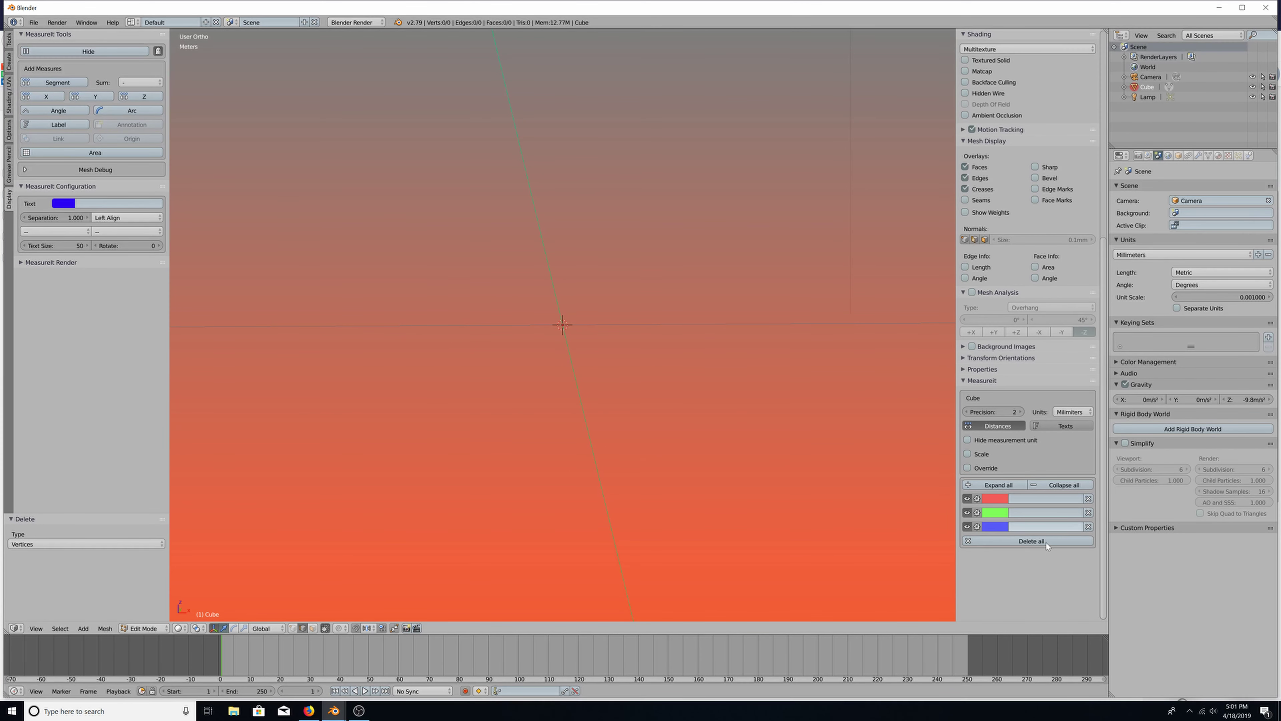
left_click(1031, 540)
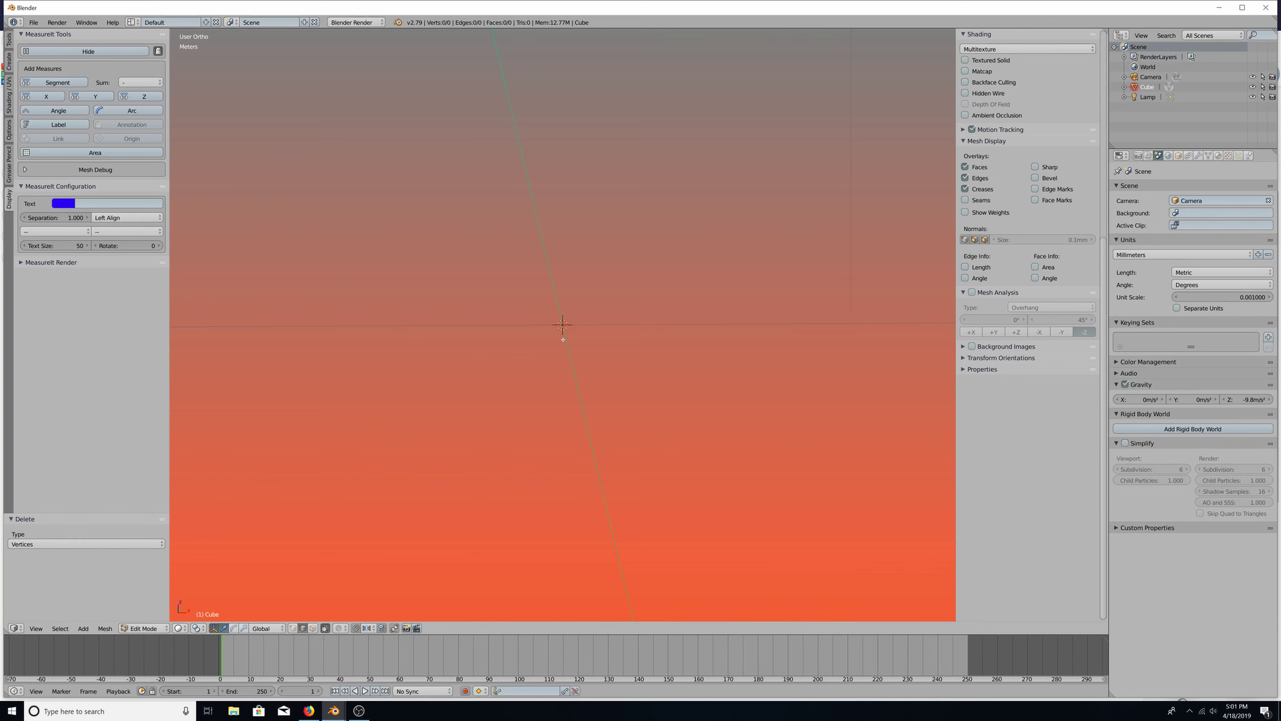
Switch to the top view and Object Mode, and add a cylinder mesh at the origin
key("KP_1")
key("KP_7")
left_click(148, 628)
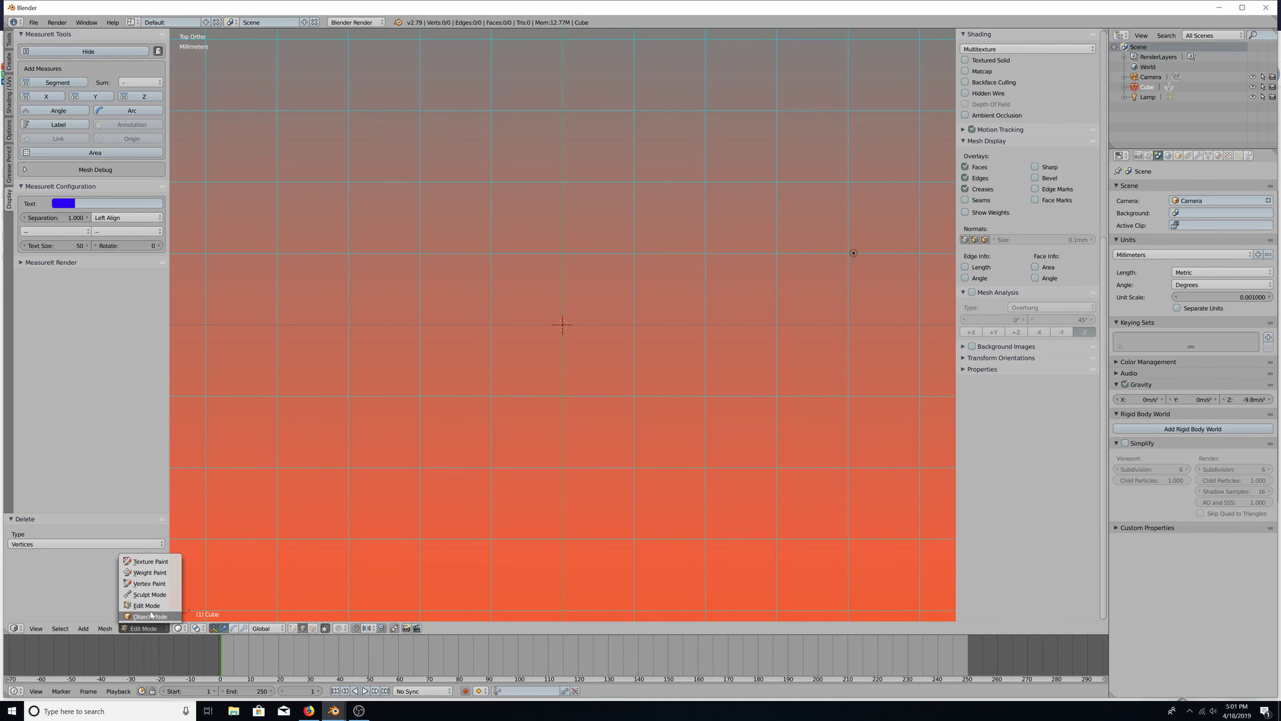
left_click(151, 617)
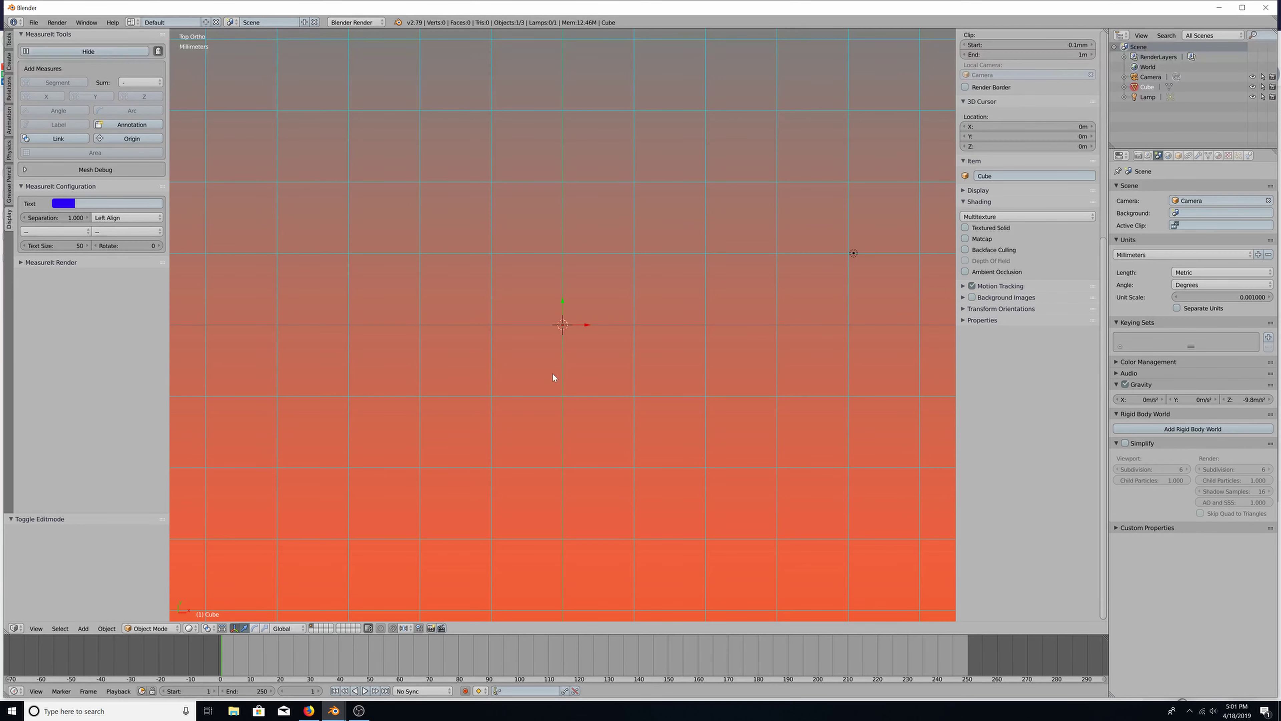
scroll(557, 358, "down", 3)
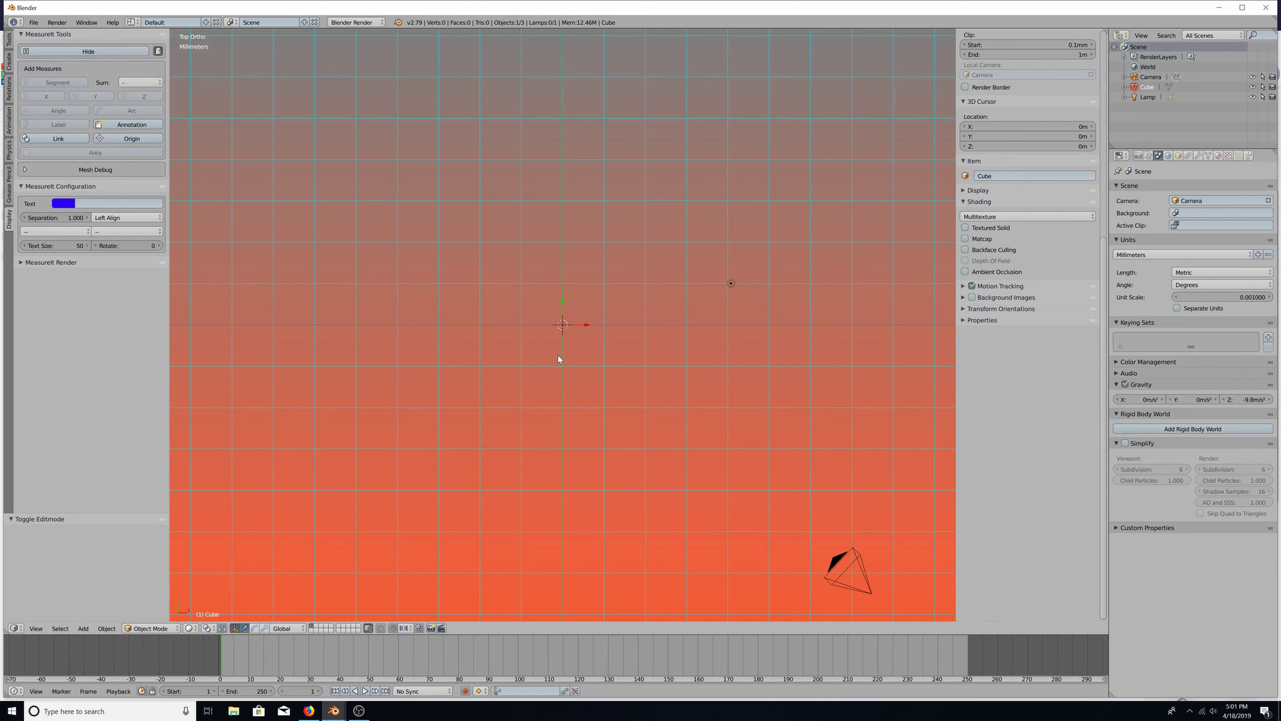
key("shift+a")
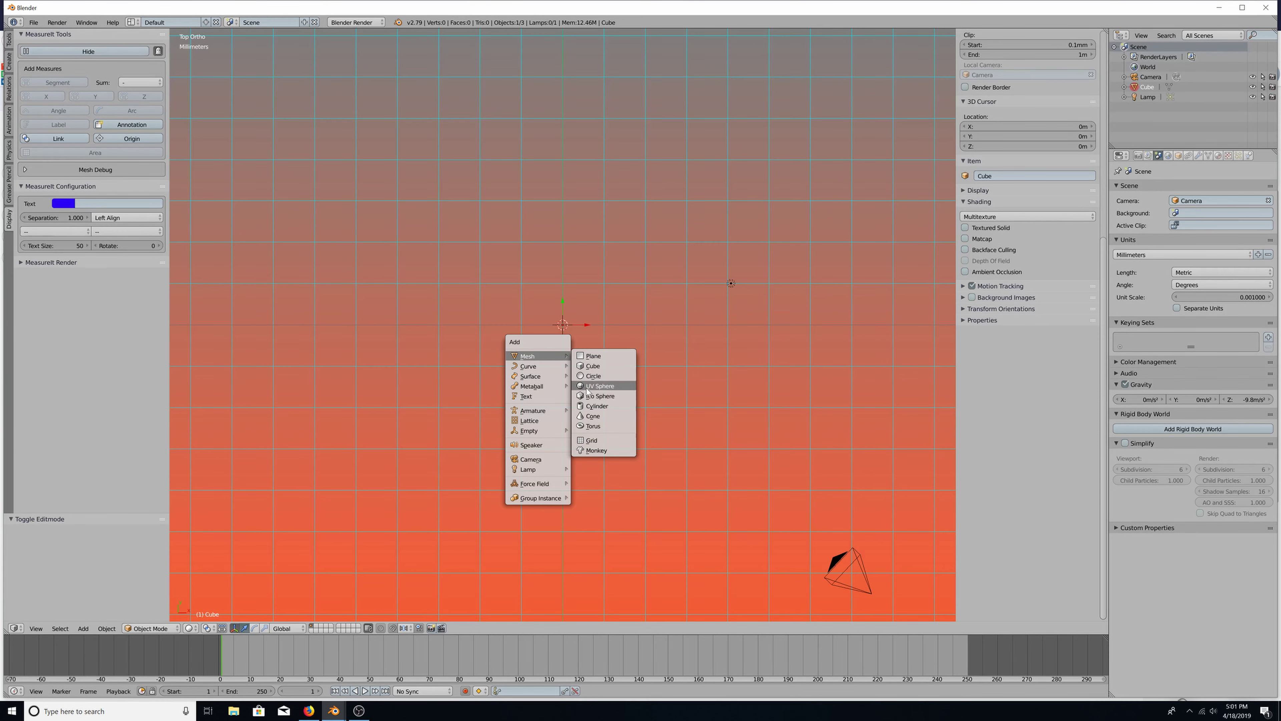
left_click(591, 407)
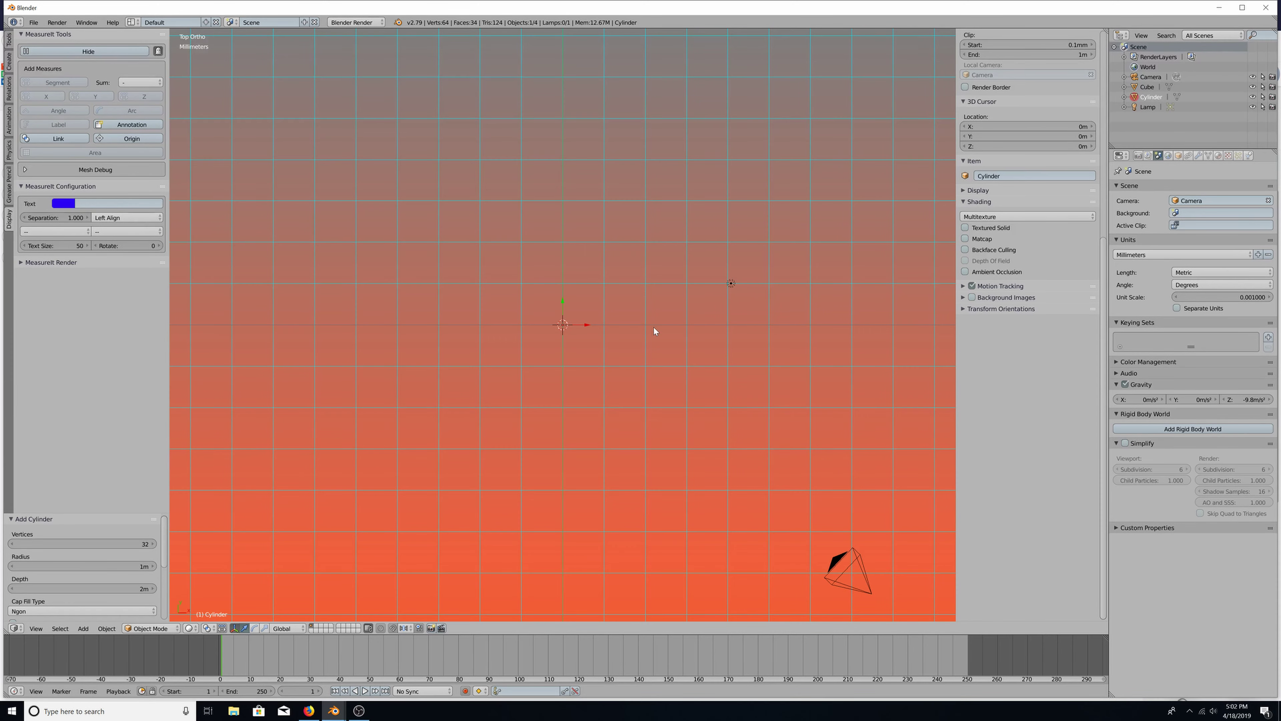
Scale the oversized cylinder down uniformly in two passes, by factors of about -0.059 and 0.027
scroll(761, 366, "down", 4)
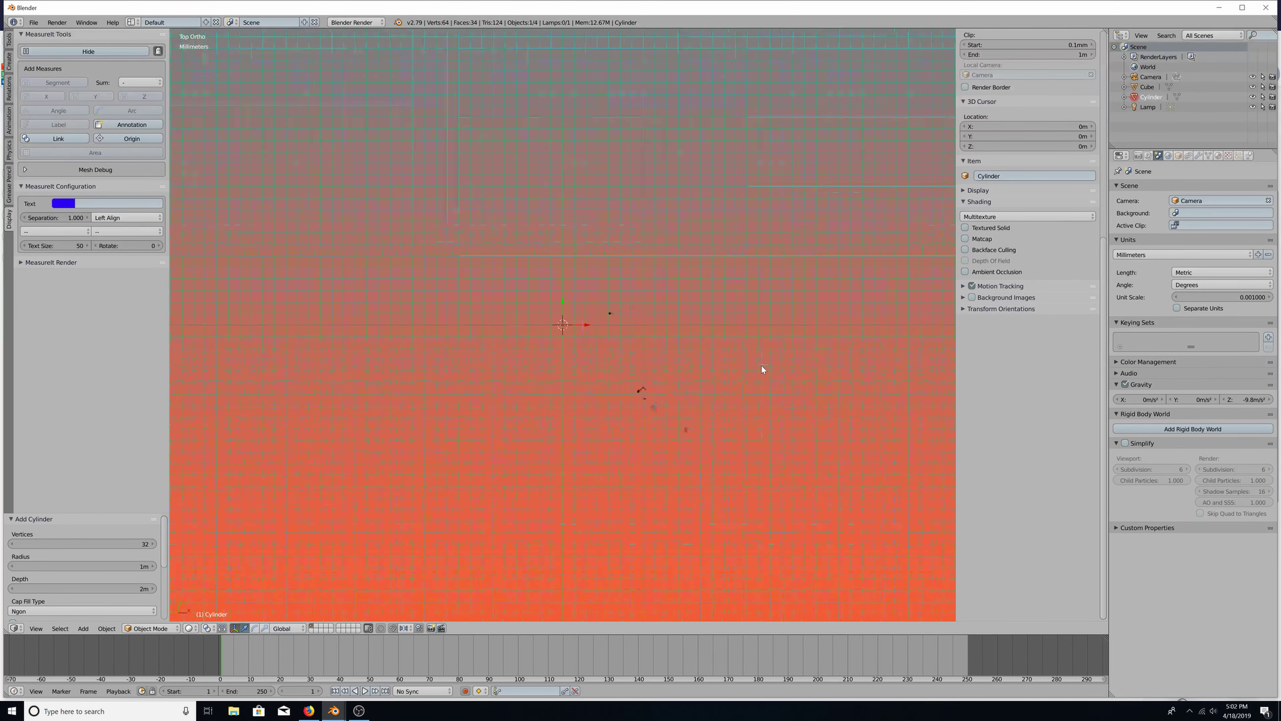
scroll(763, 365, "up", 2)
key("s")
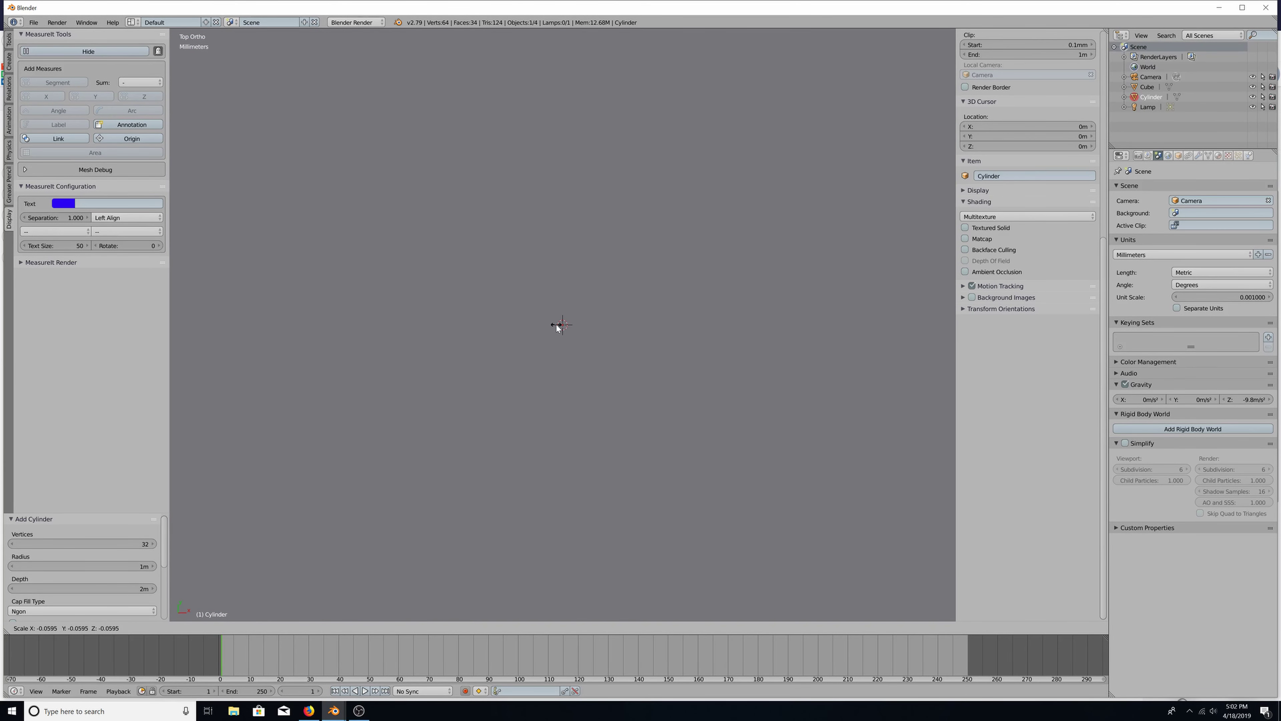
left_click(557, 327)
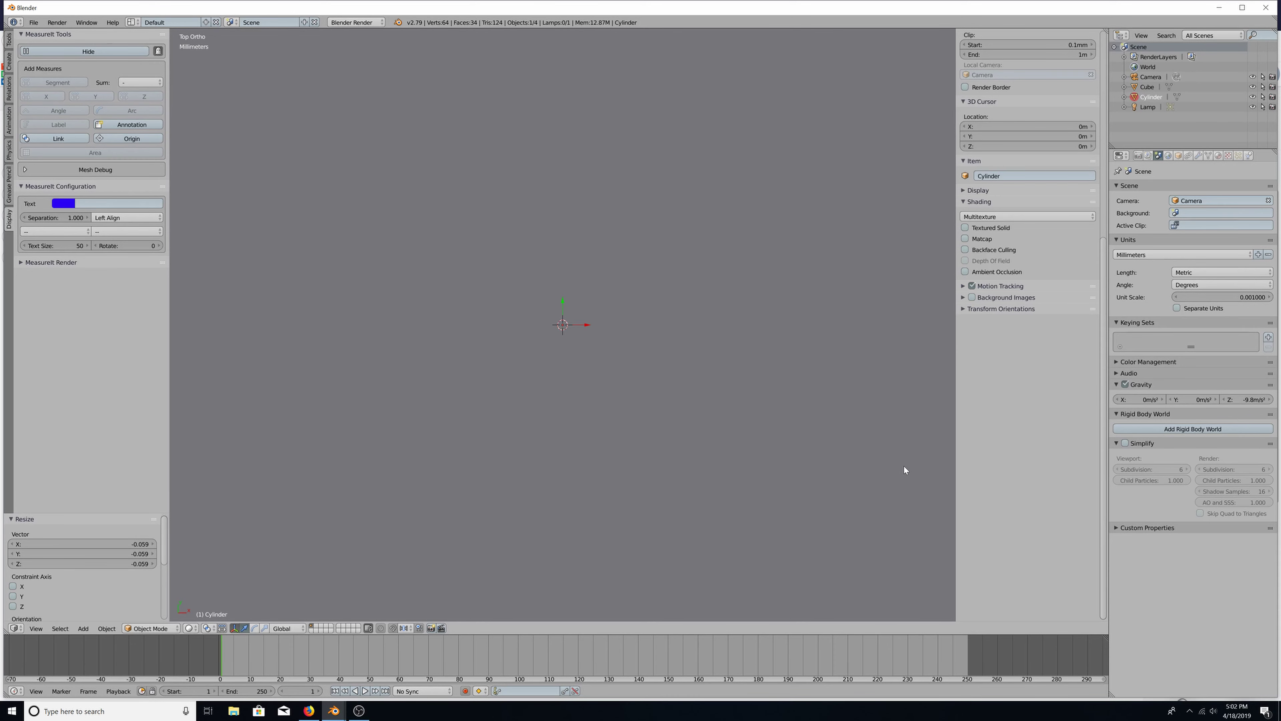
key("s")
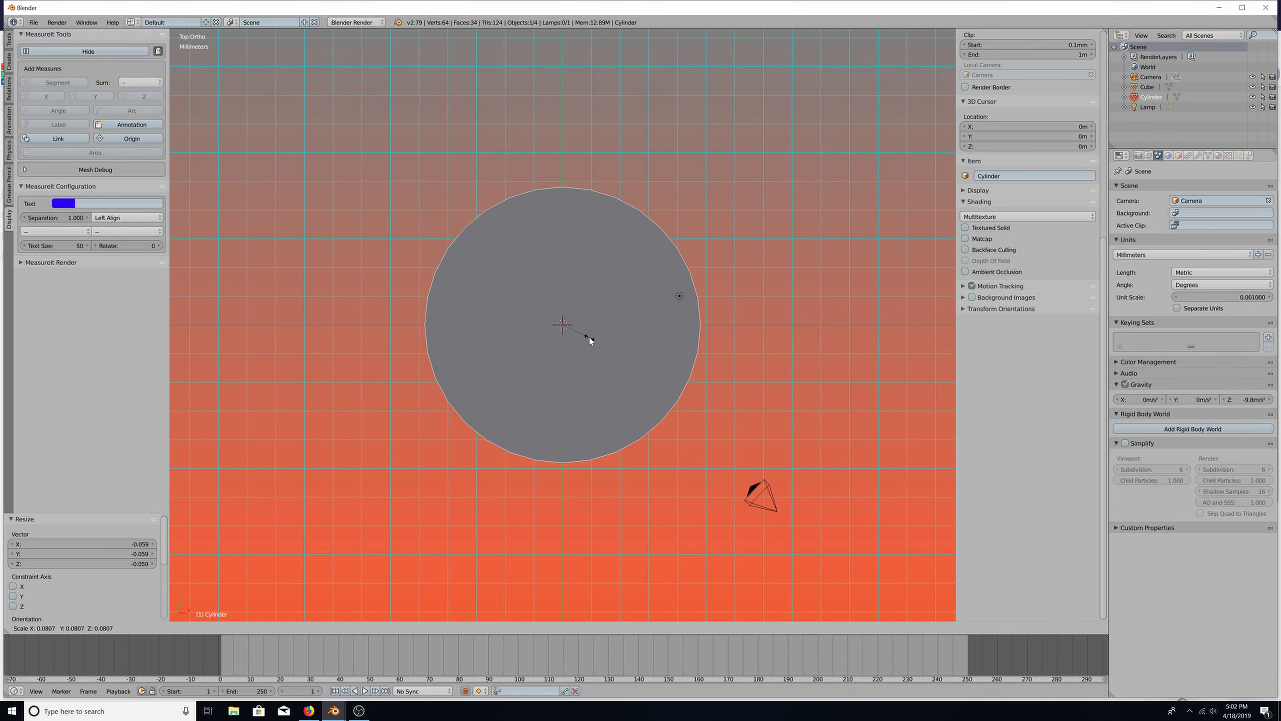
left_click(572, 331)
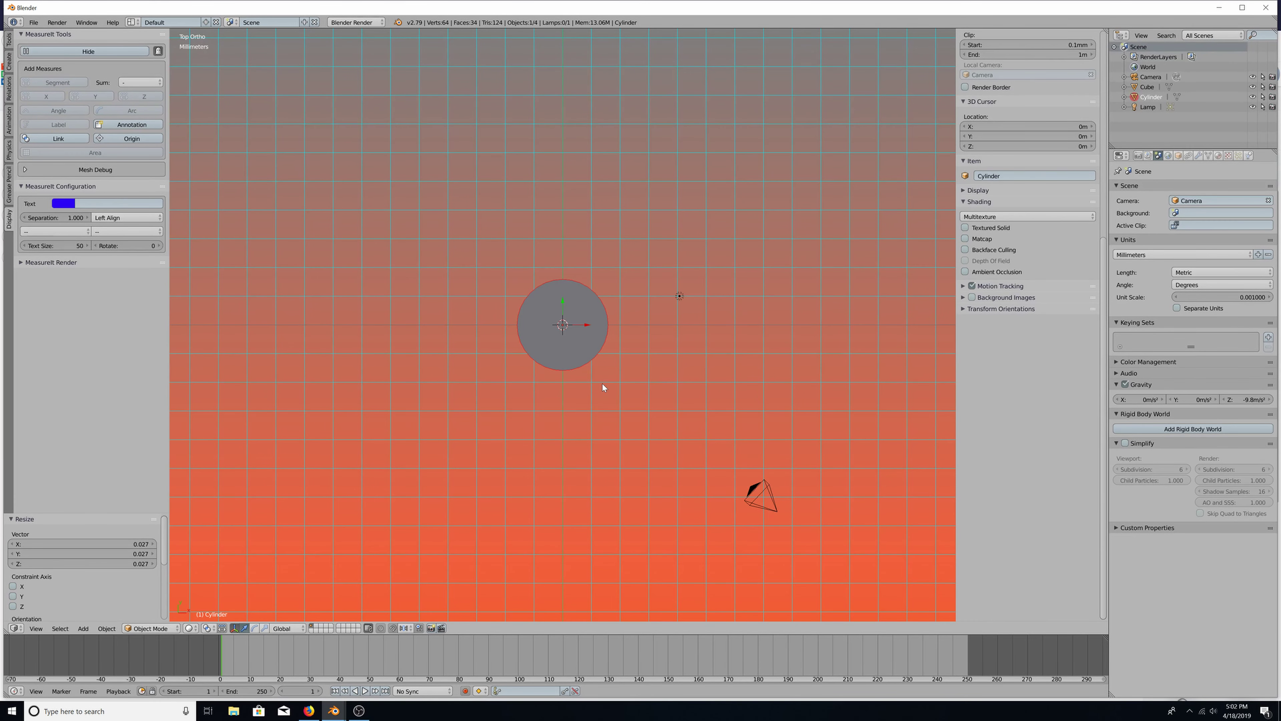
scroll(602, 387, "up", 3)
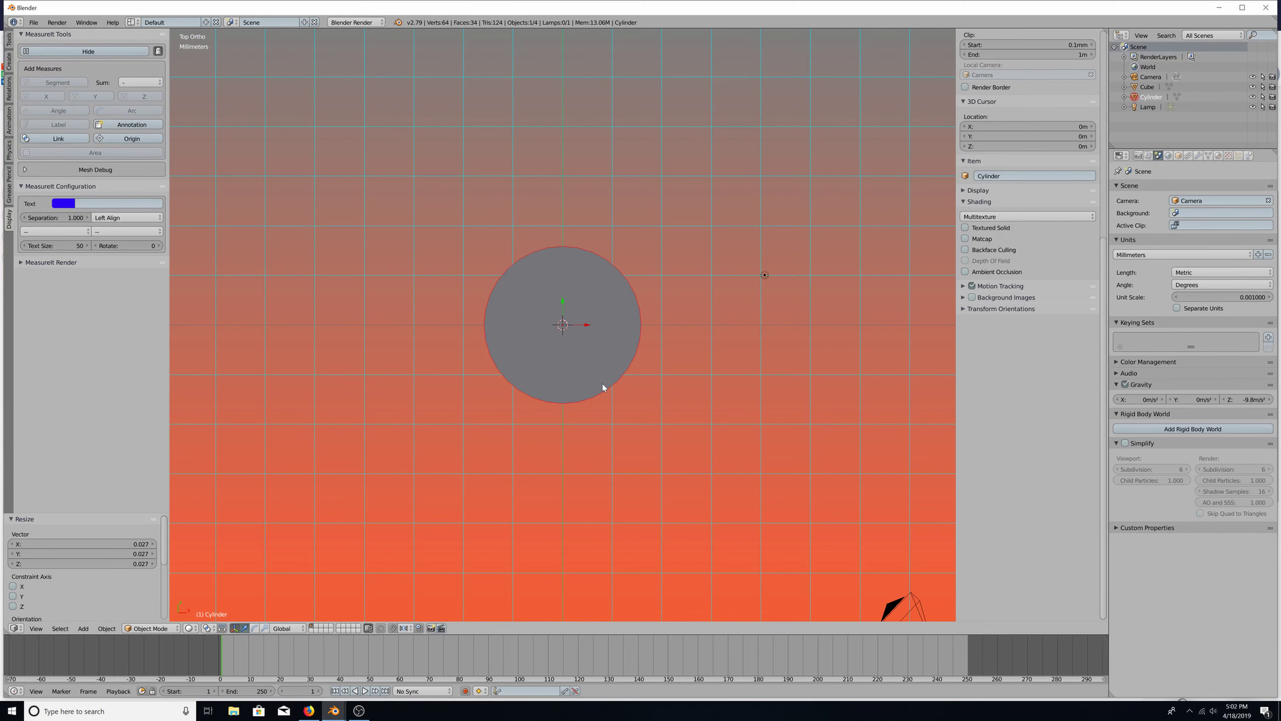
In Edit Mode, raise the whole cylinder mesh about 1.58 mm along Z in front view so its base sits on the origin
left_click(150, 633)
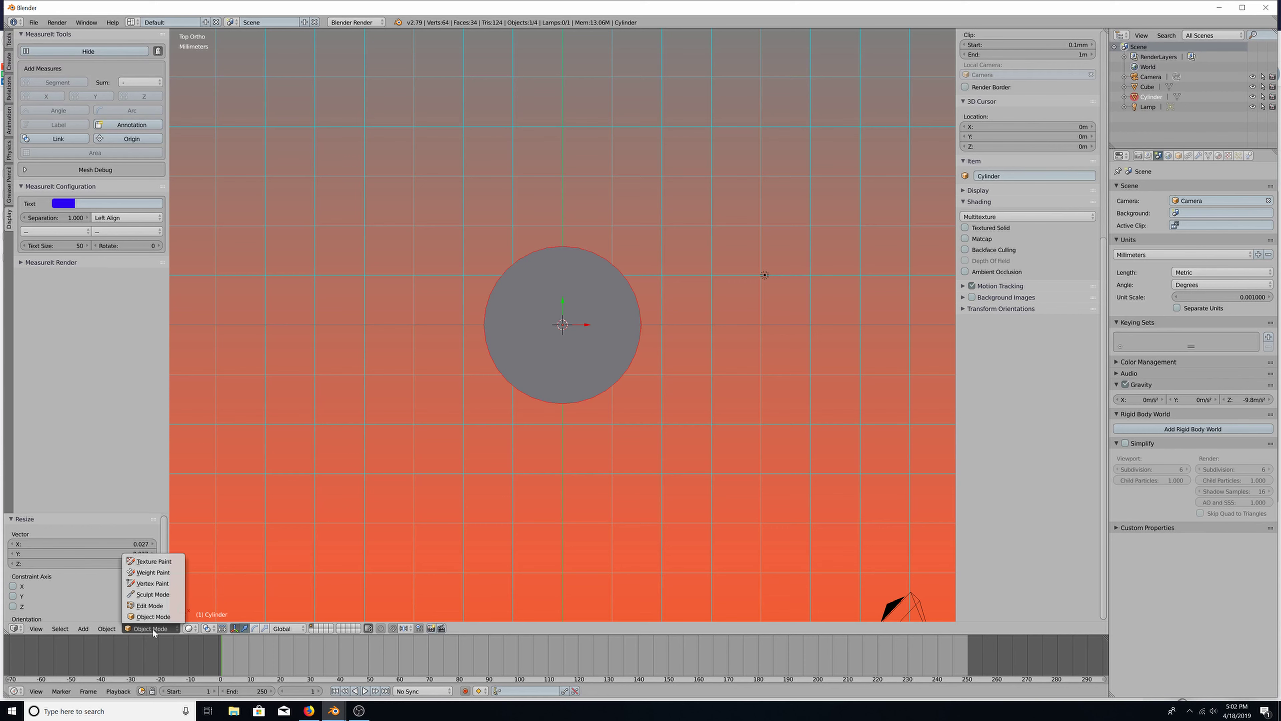
left_click(155, 605)
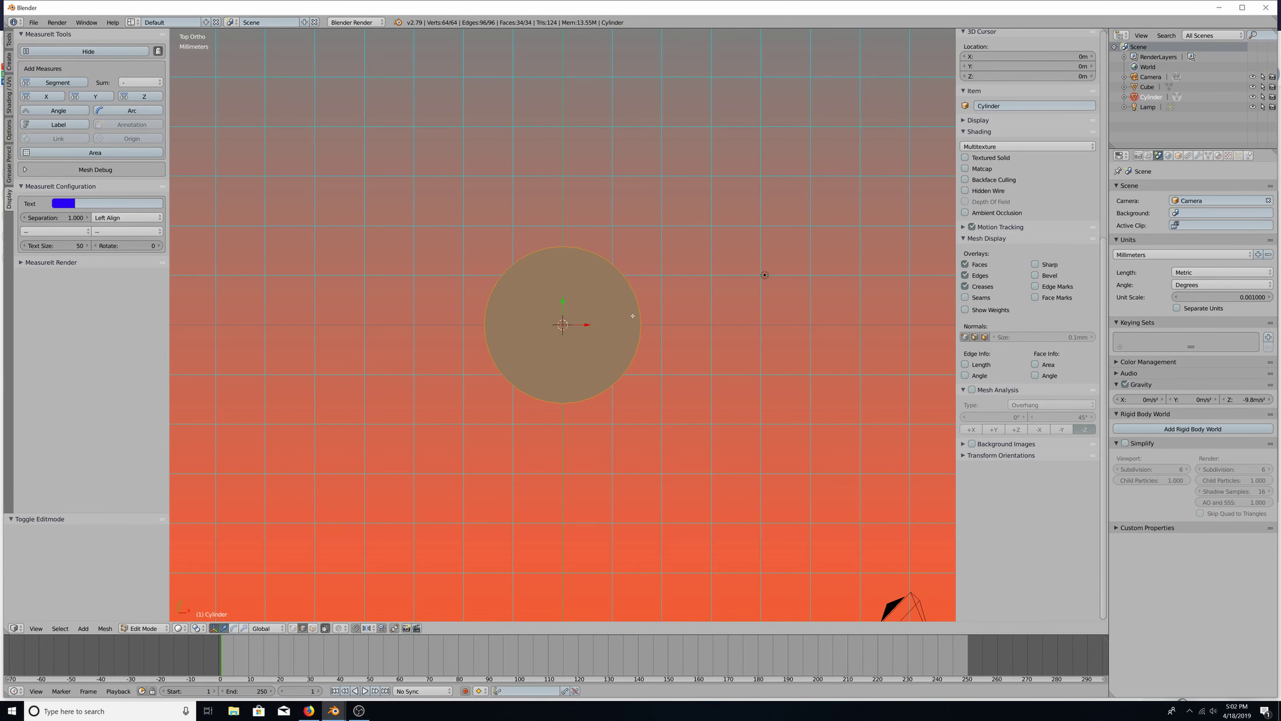
key("KP_3")
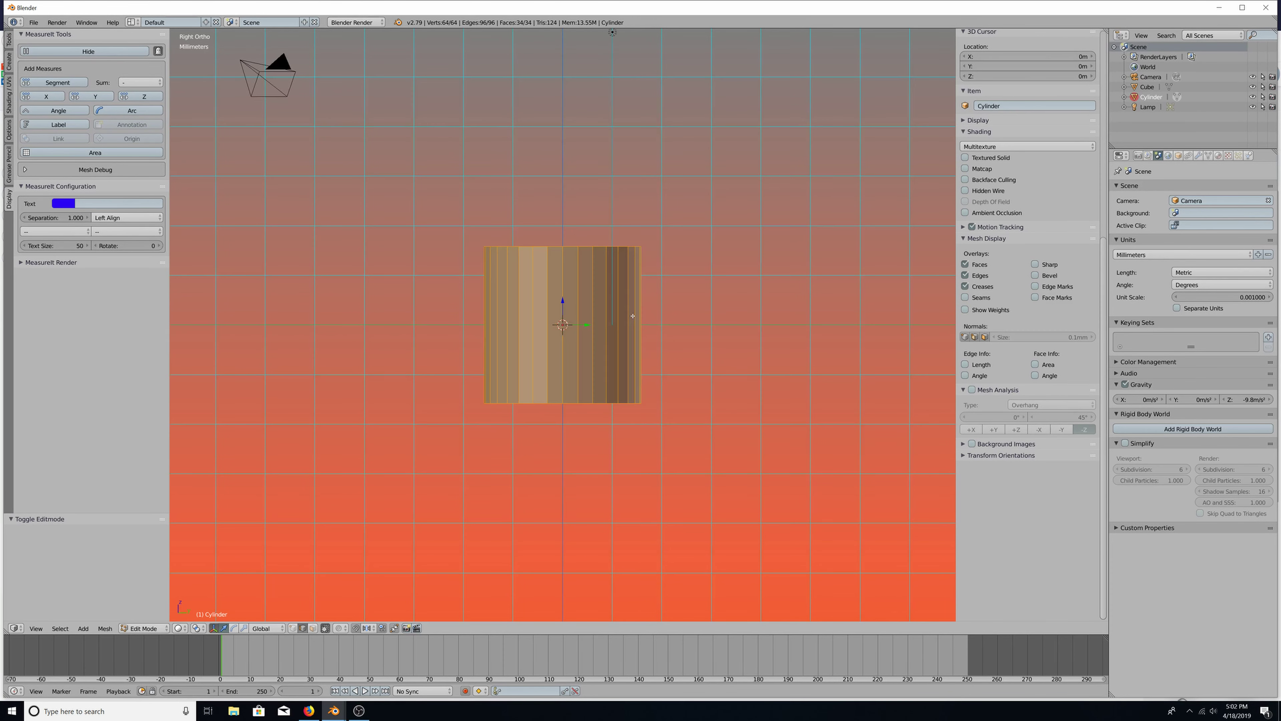
key("KP_1")
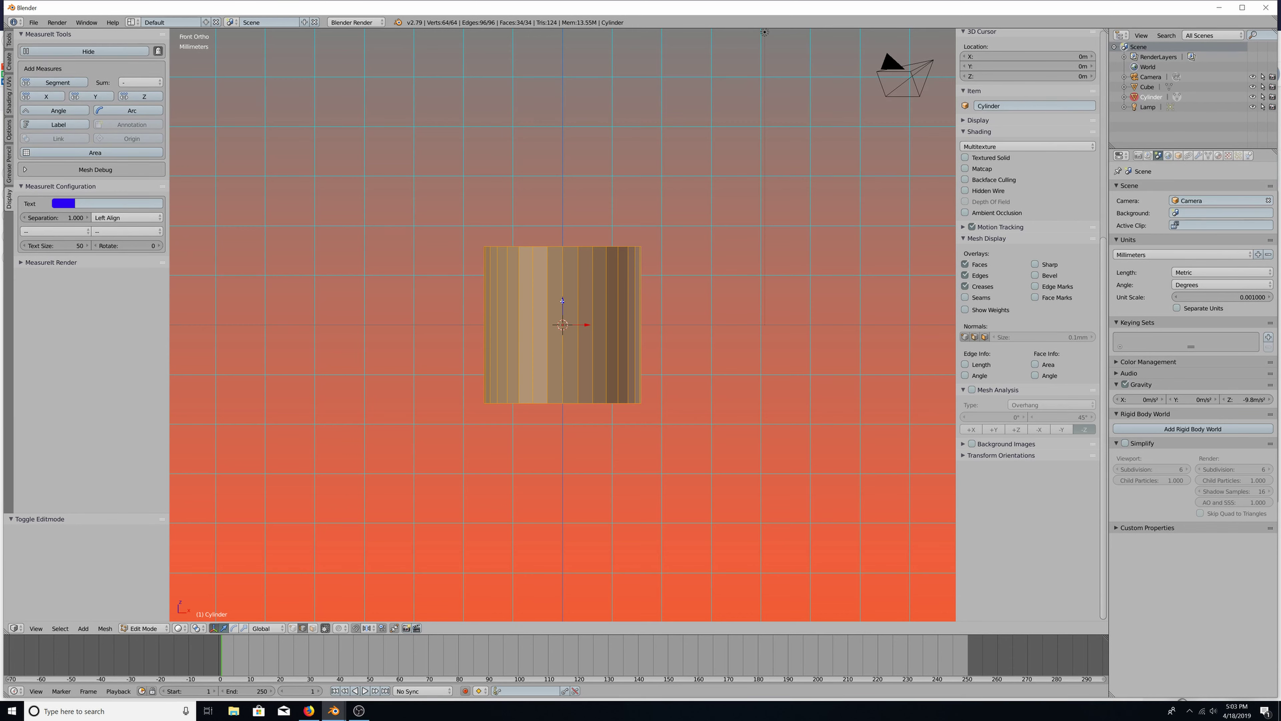
left_click_drag(563, 302, 552, 223)
scroll(629, 344, "up", 4)
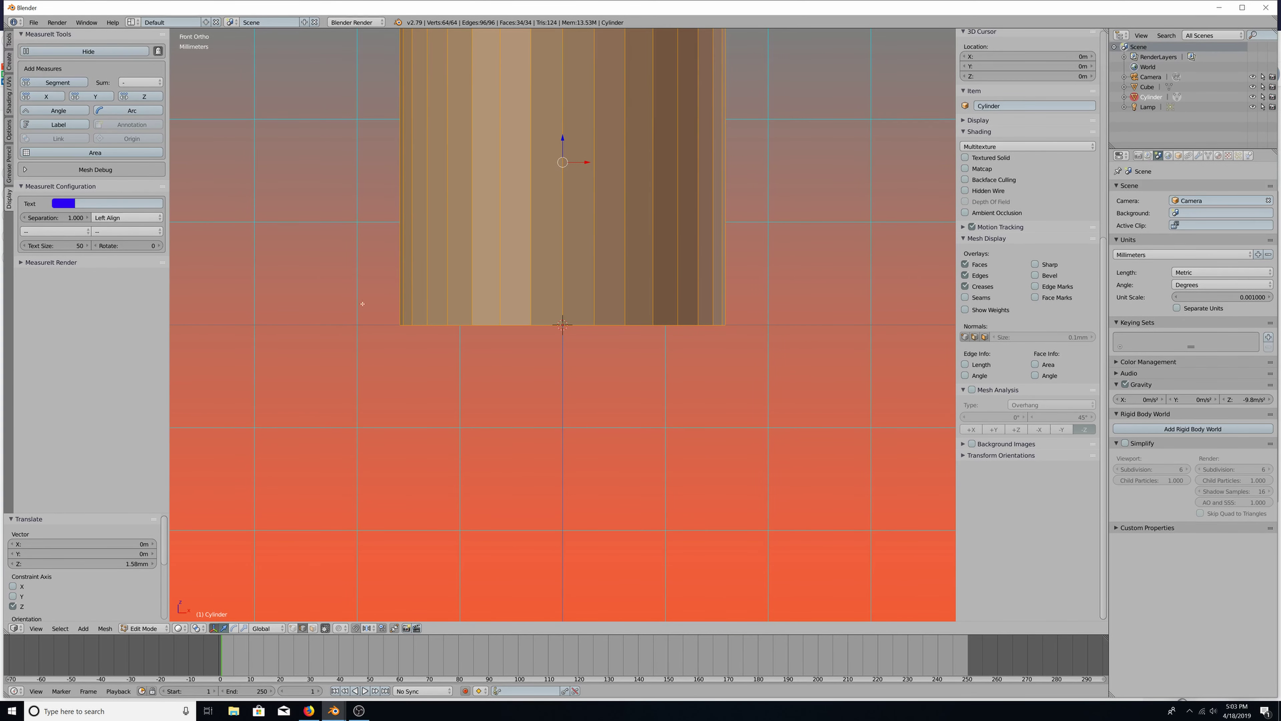
Examine how the cylinder's base lines up with the origin in front view and from an angled view
scroll(557, 345, "up", 3)
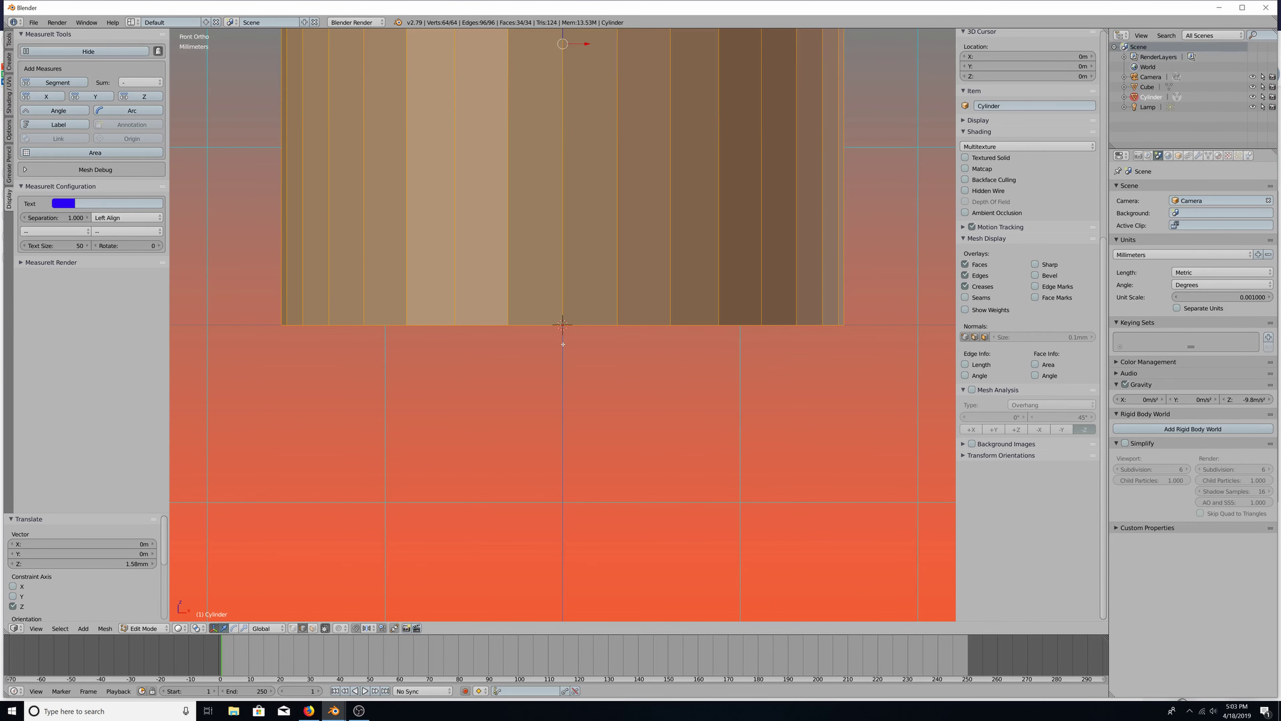
scroll(563, 344, "down", 3)
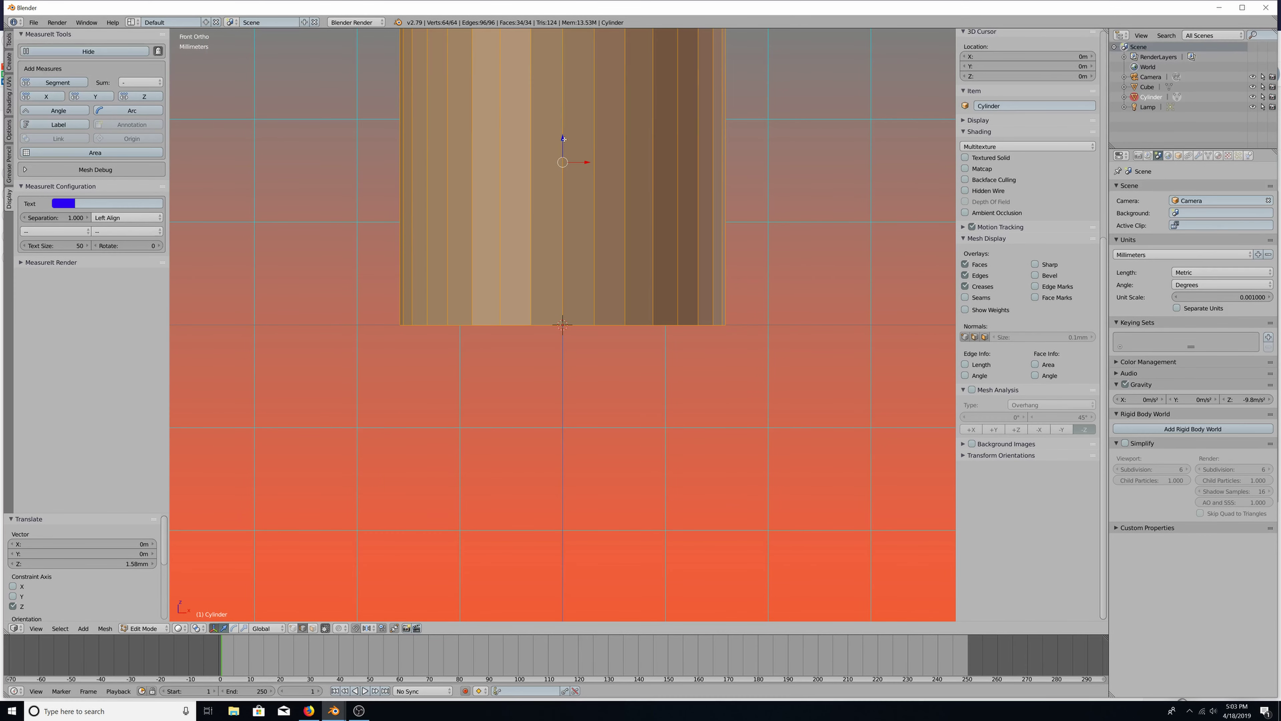
left_click_drag(562, 138, 569, 140)
key("KP_Decimal")
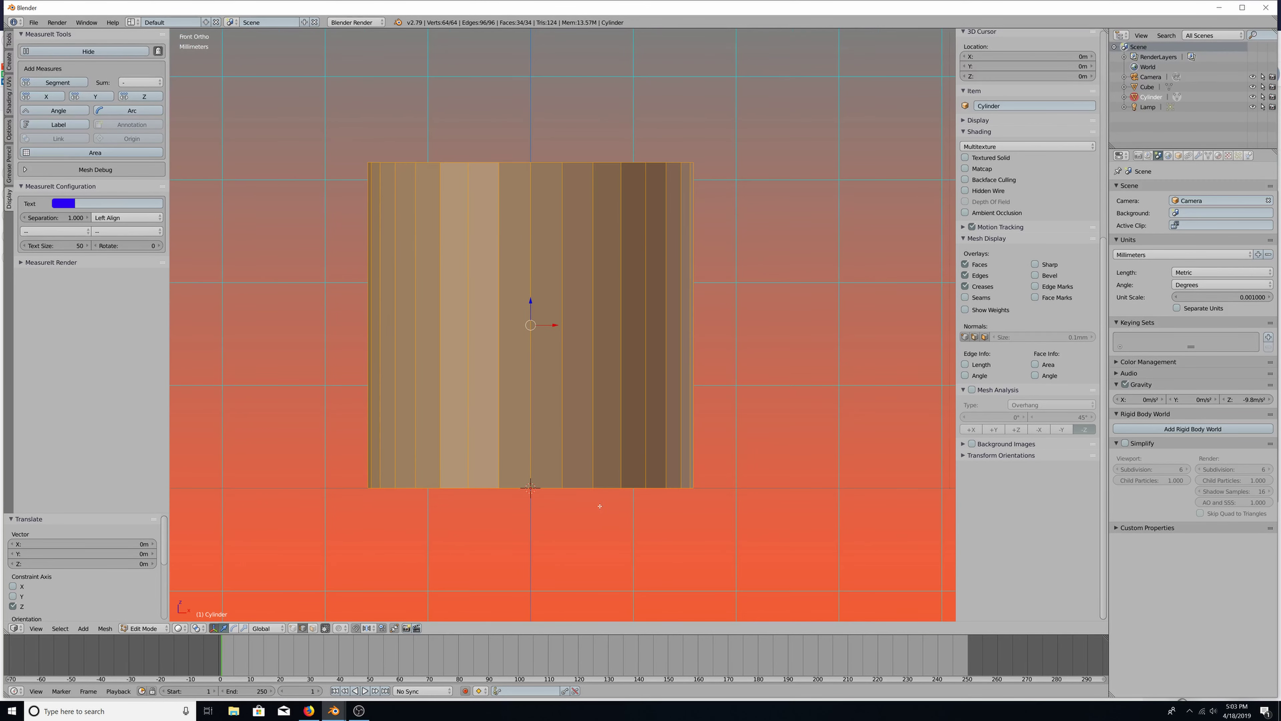
middle_click_drag(590, 388, 581, 415)
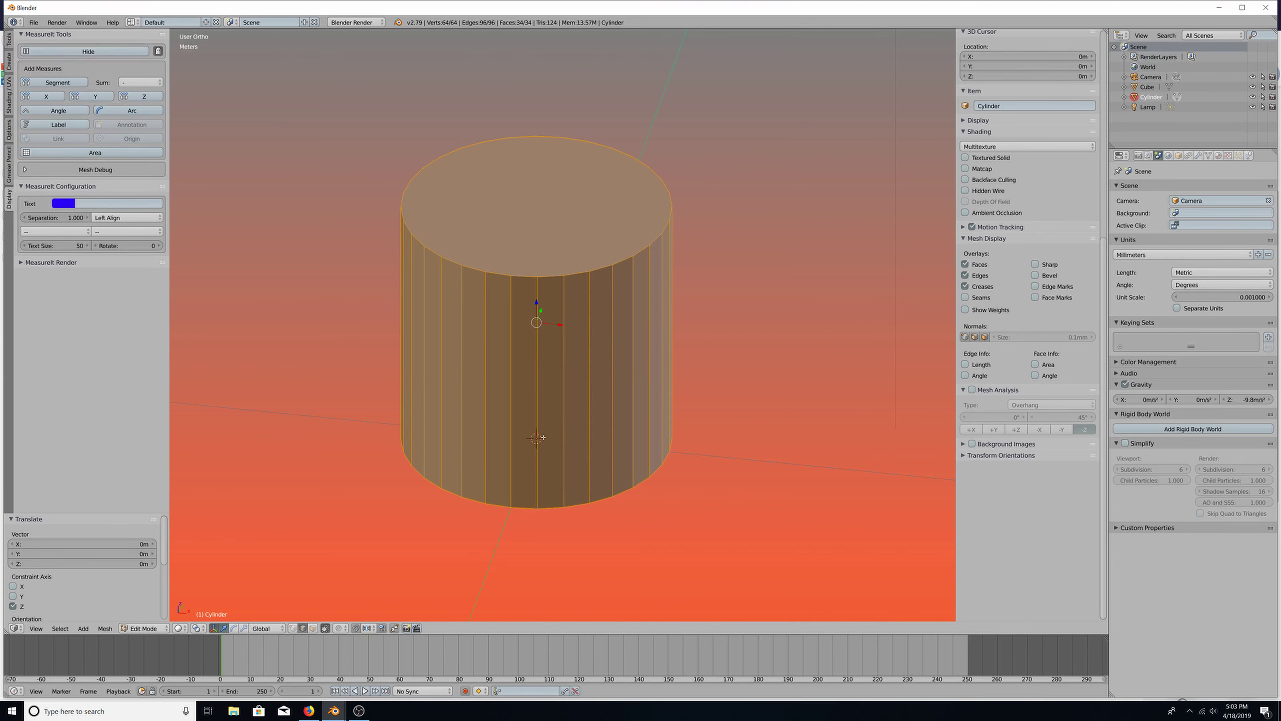
scroll(564, 287, "up", 1)
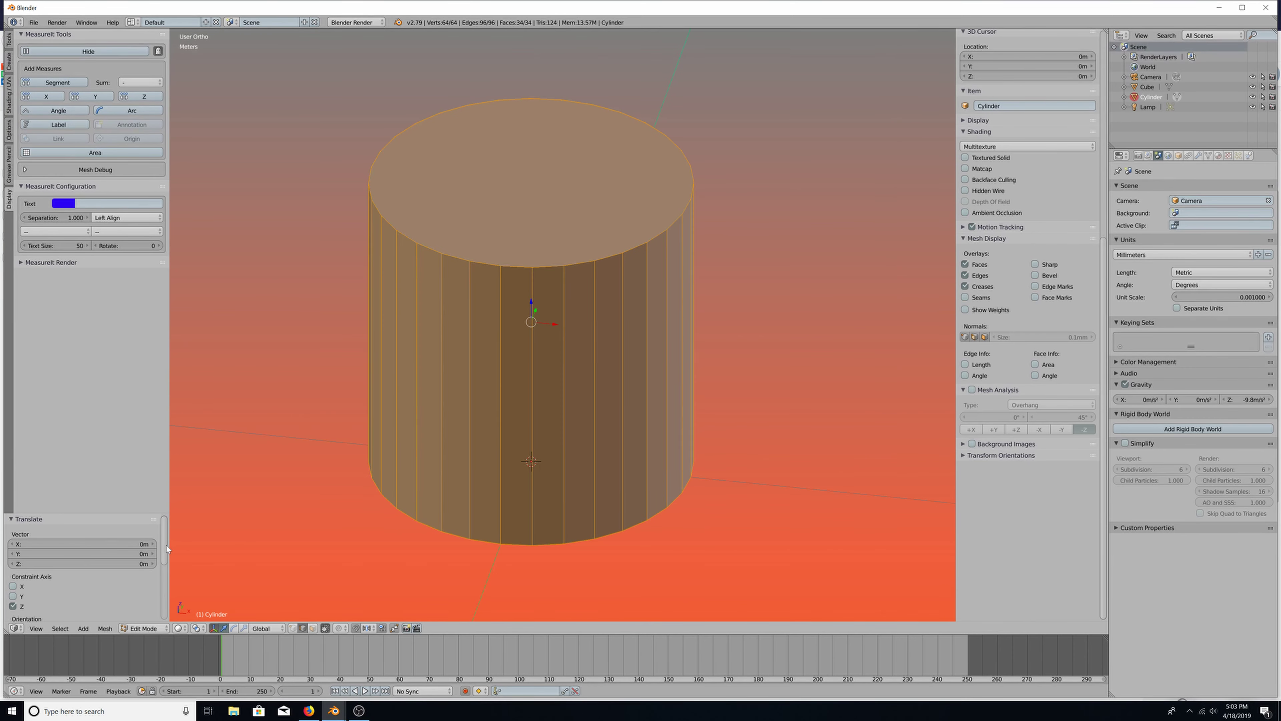
Look through the Translate operator's settings for the cylinder and return to Object Mode
left_click_drag(165, 545, 166, 599)
scroll(166, 599, "up", 3)
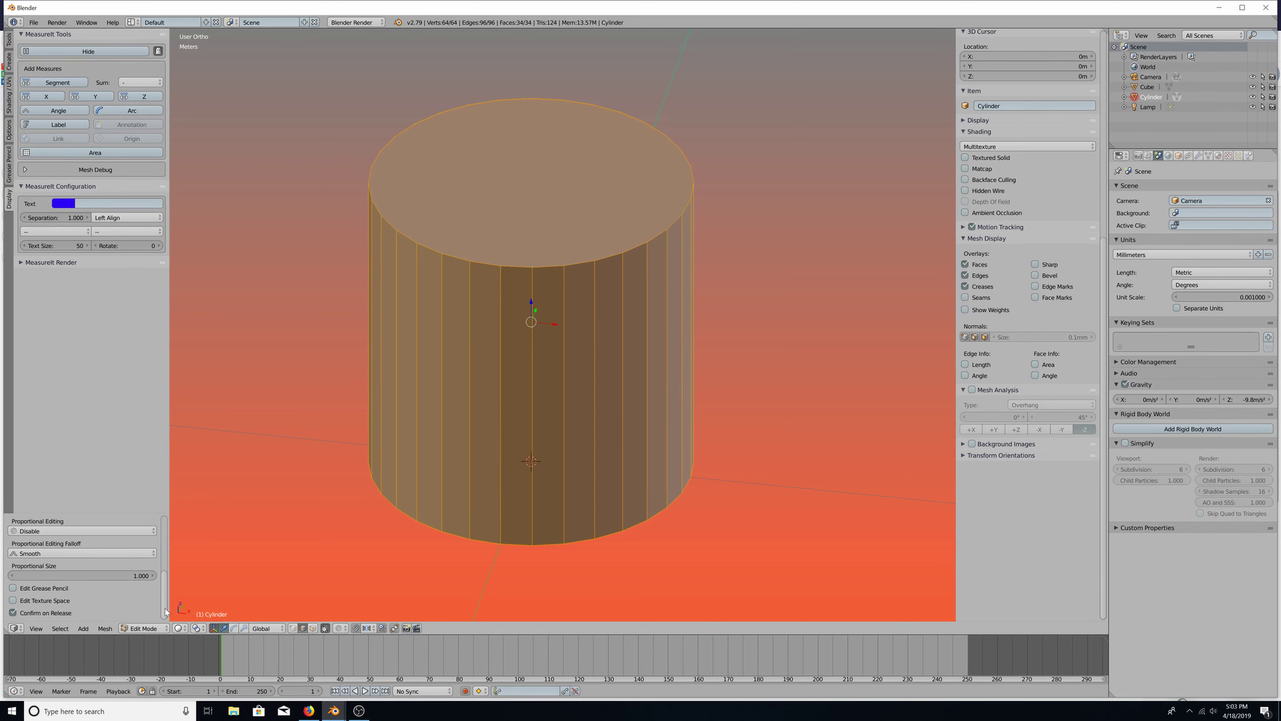
left_click_drag(163, 597, 163, 592)
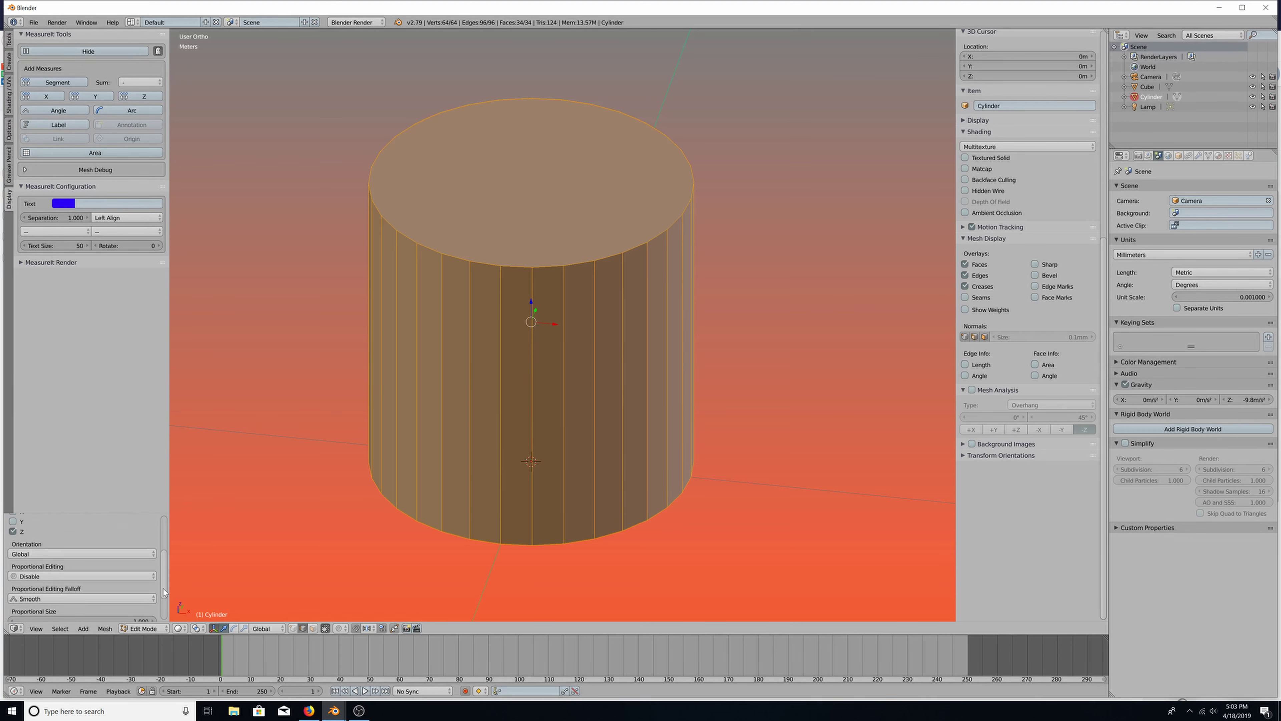
left_click(147, 635)
left_click(159, 616)
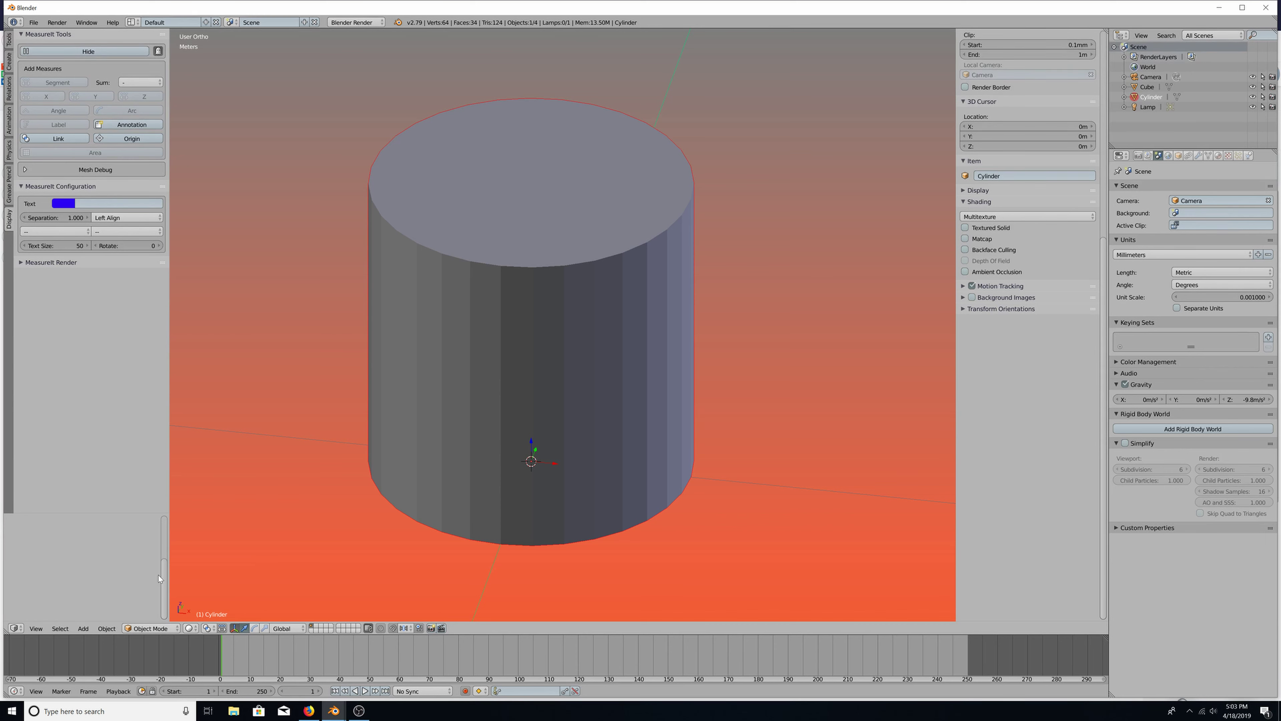
left_click_drag(164, 579, 162, 520)
Start a new scene from the startup file and show the default cube in front view
key("ctrl+KP_8")
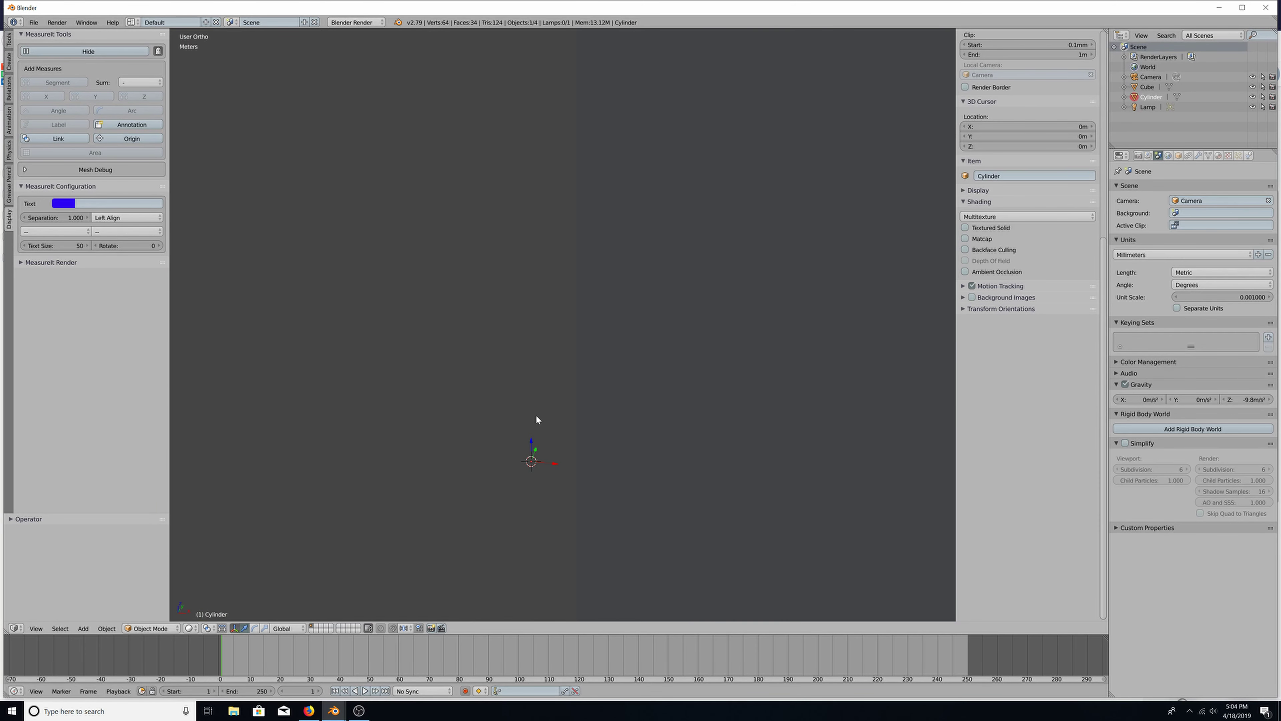
key("KP_8")
key("ctrl+n")
left_click(535, 414)
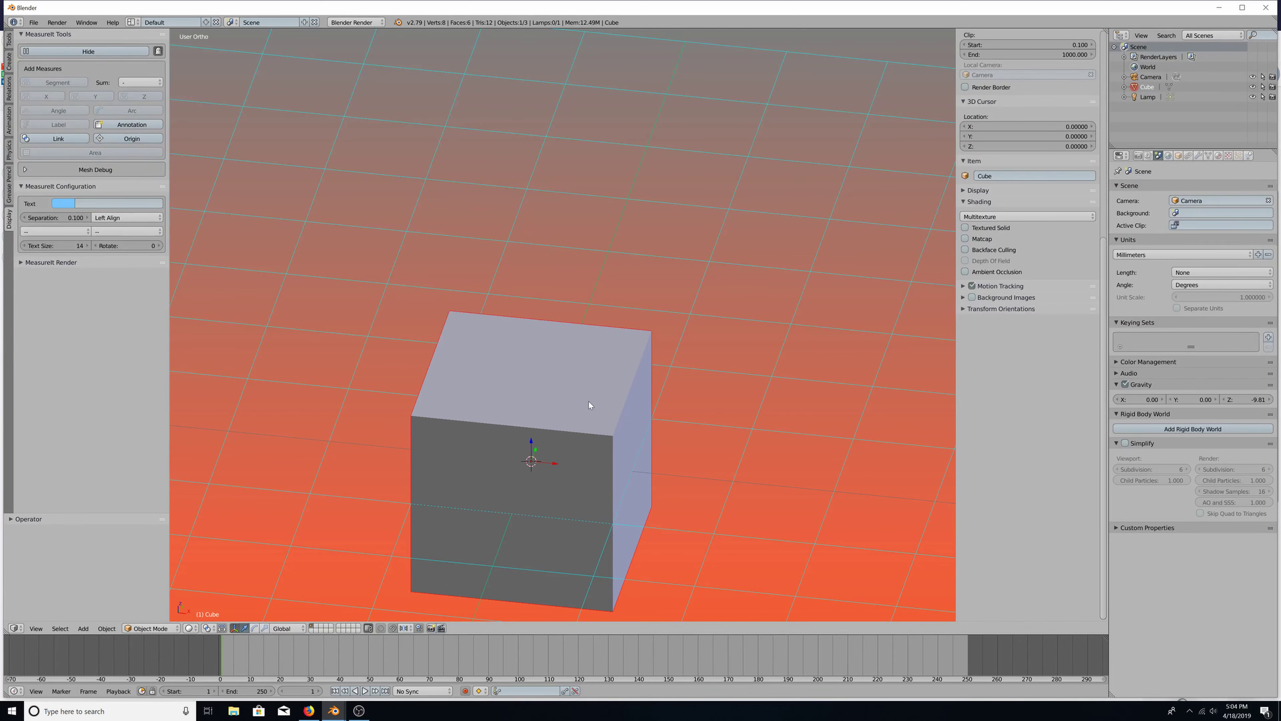
key("KP_1")
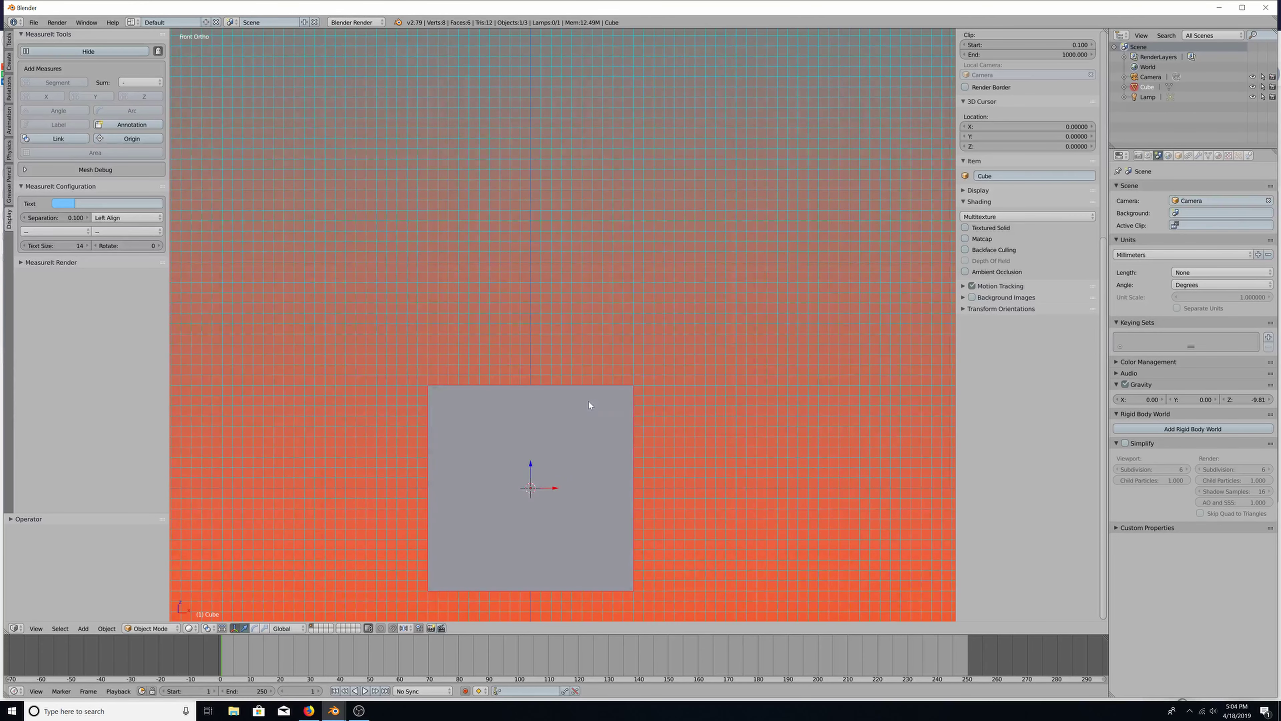
scroll(588, 401, "down", 3)
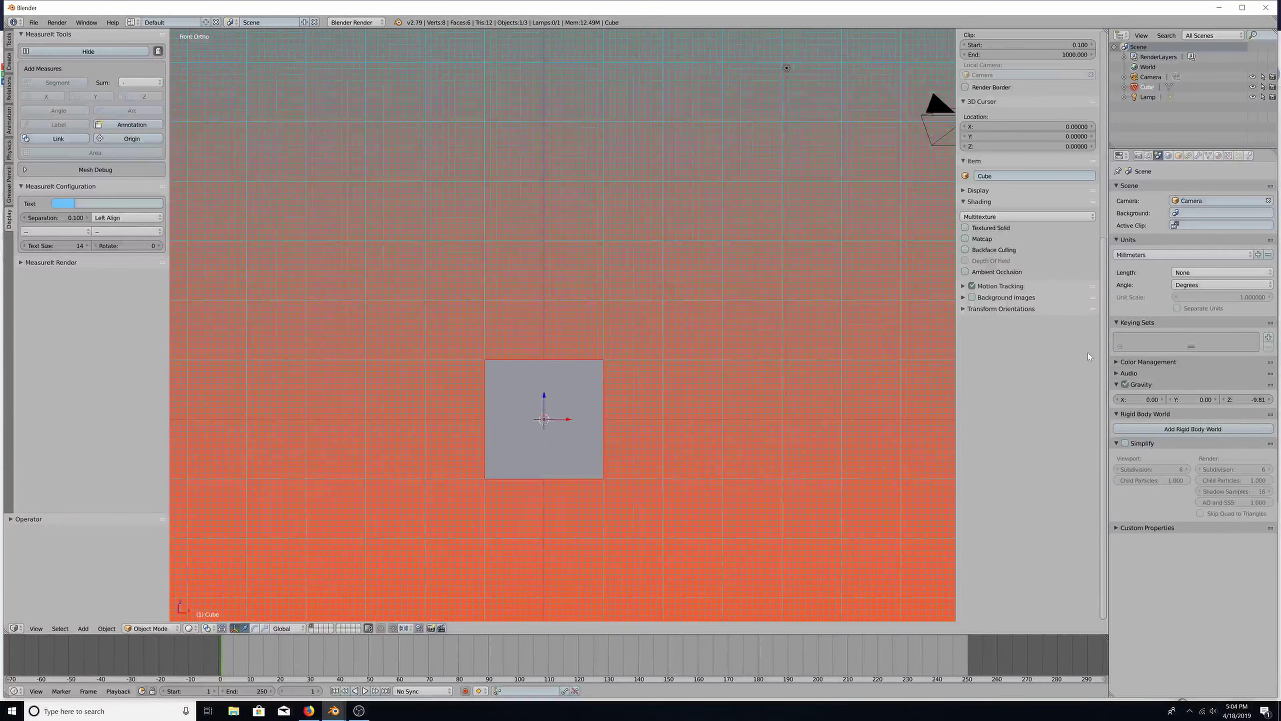
Apply the Millimeters unit preset to the new scene
left_click(1148, 156)
left_click(1158, 156)
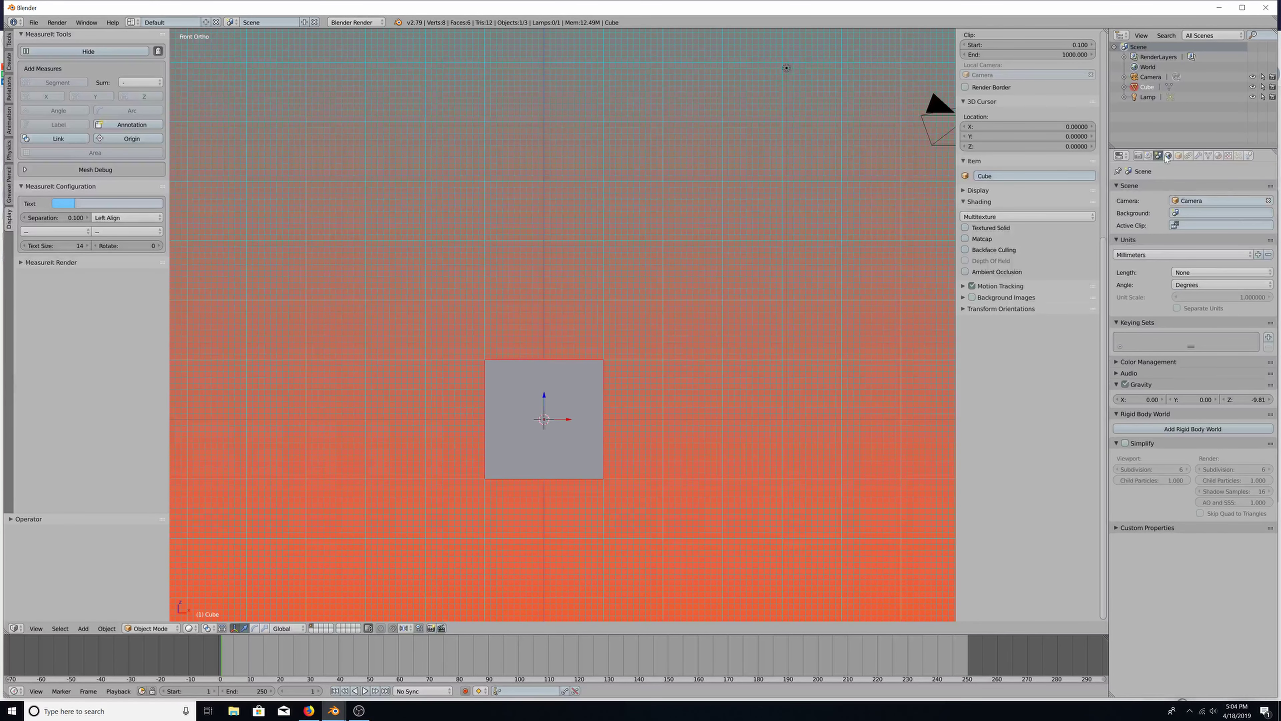
left_click(1202, 255)
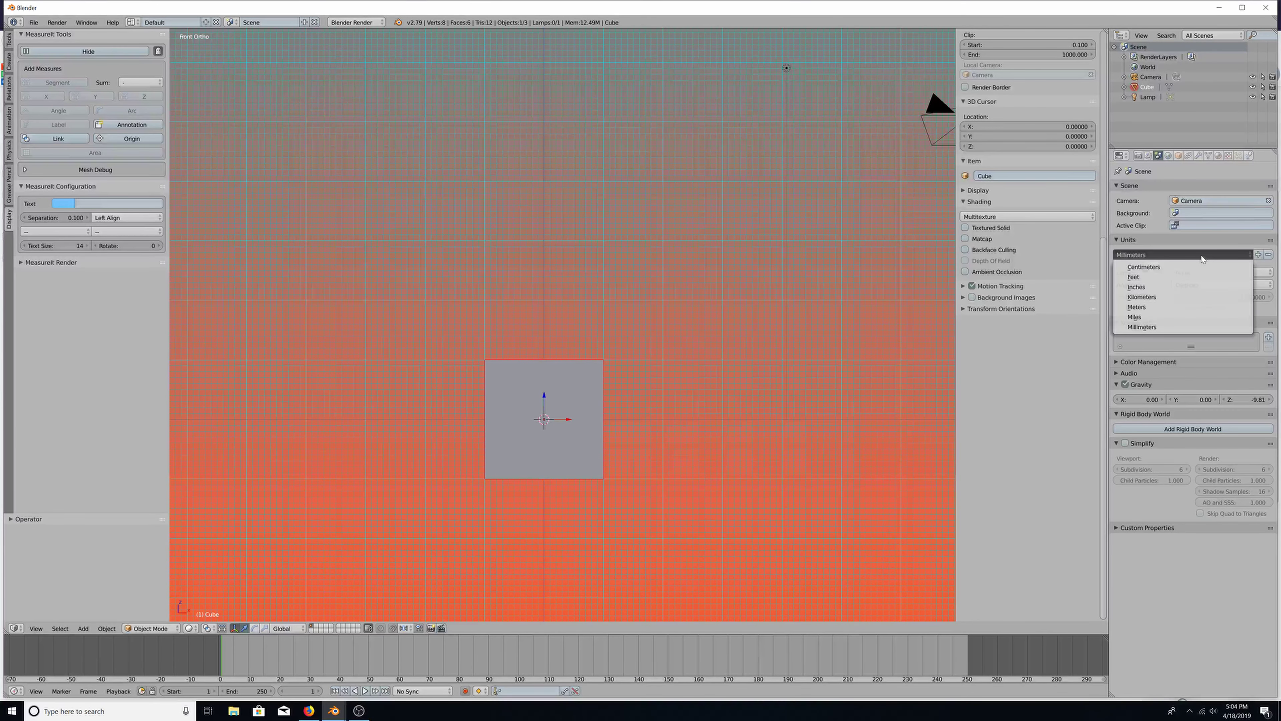
left_click(1178, 326)
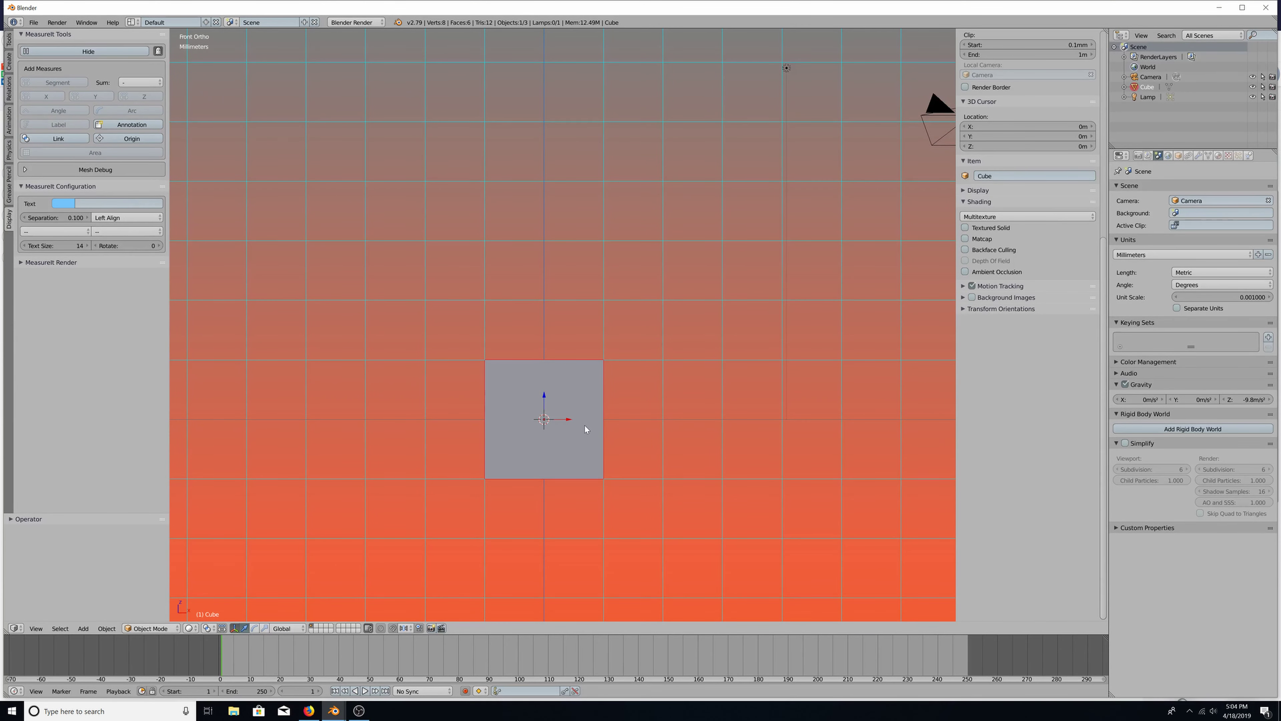
Delete the default cube from the scene
key("a")
key("a")
key("a")
key("a")
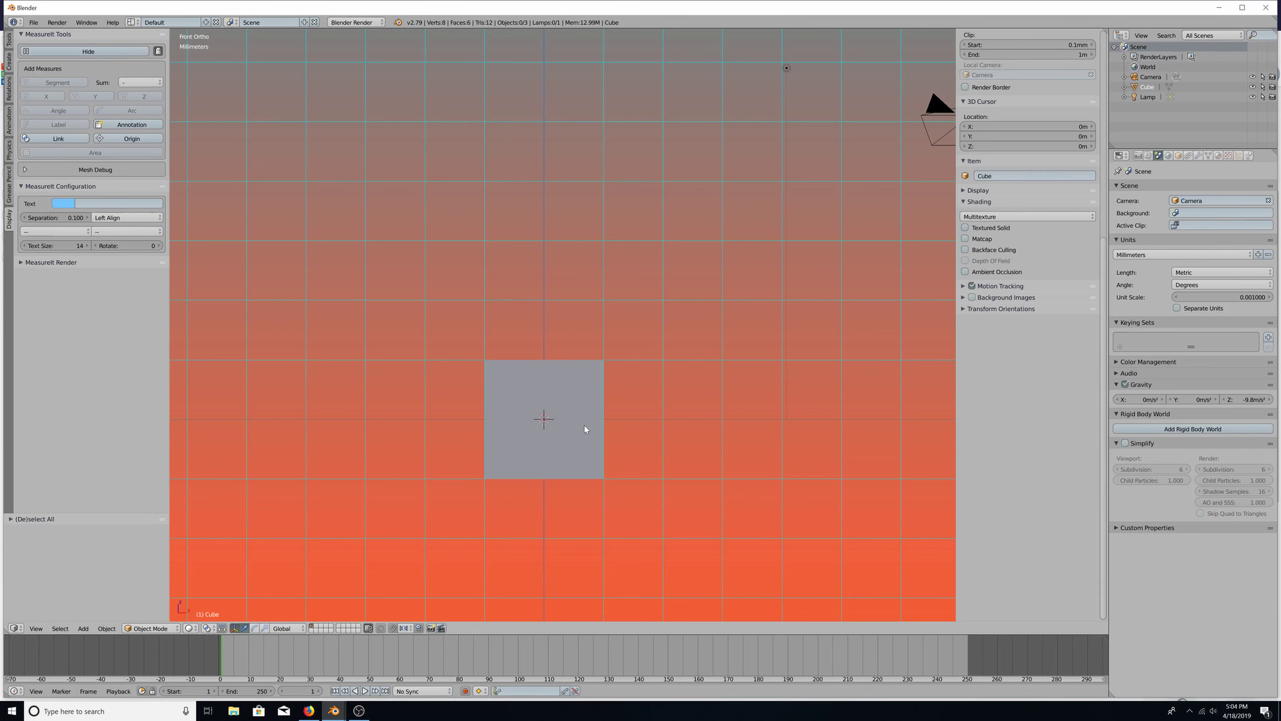
right_click(581, 428)
key("x")
left_click(580, 424)
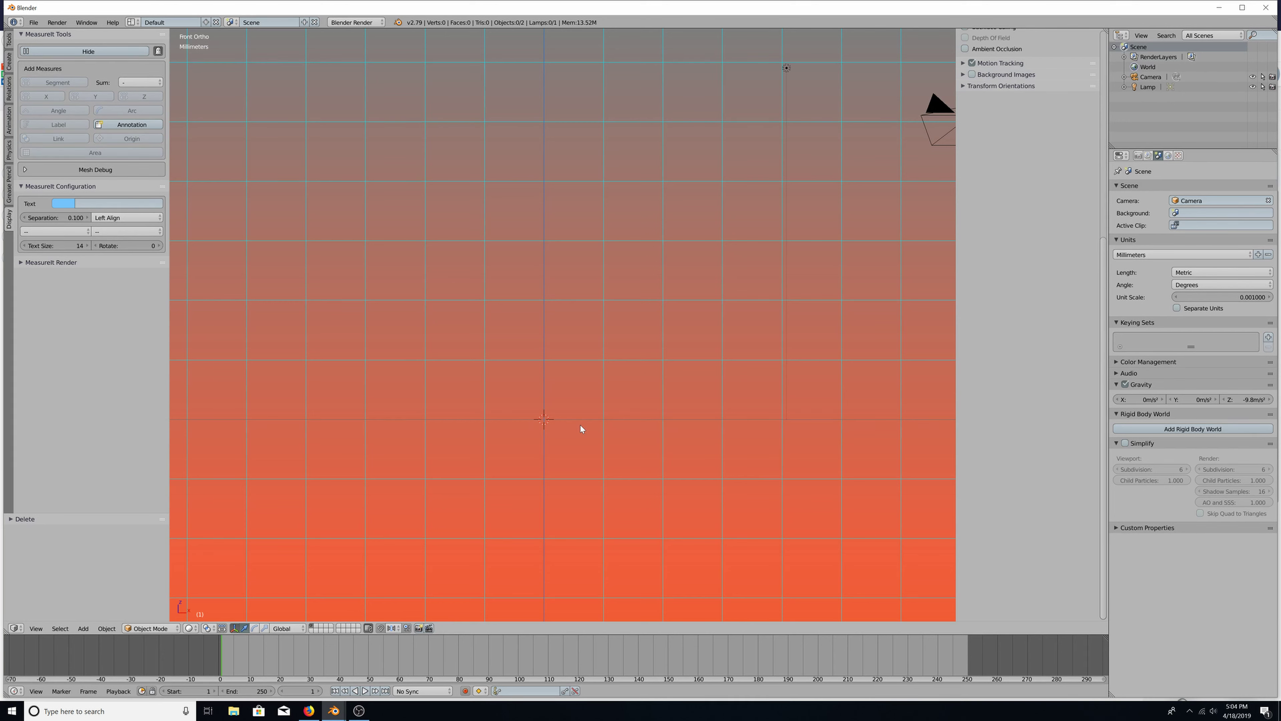
Add a cylinder mesh at the origin and expand its Add Cylinder settings
key("shift+a")
mouse_move(581, 424)
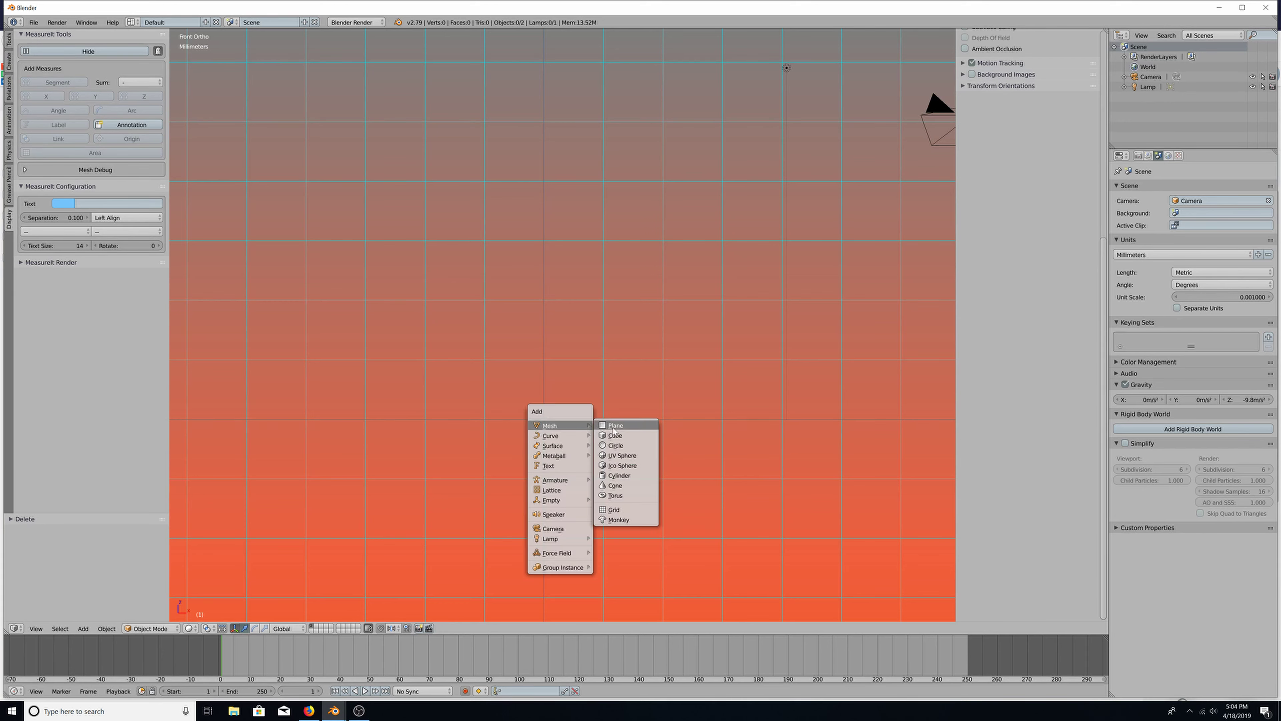
left_click(618, 476)
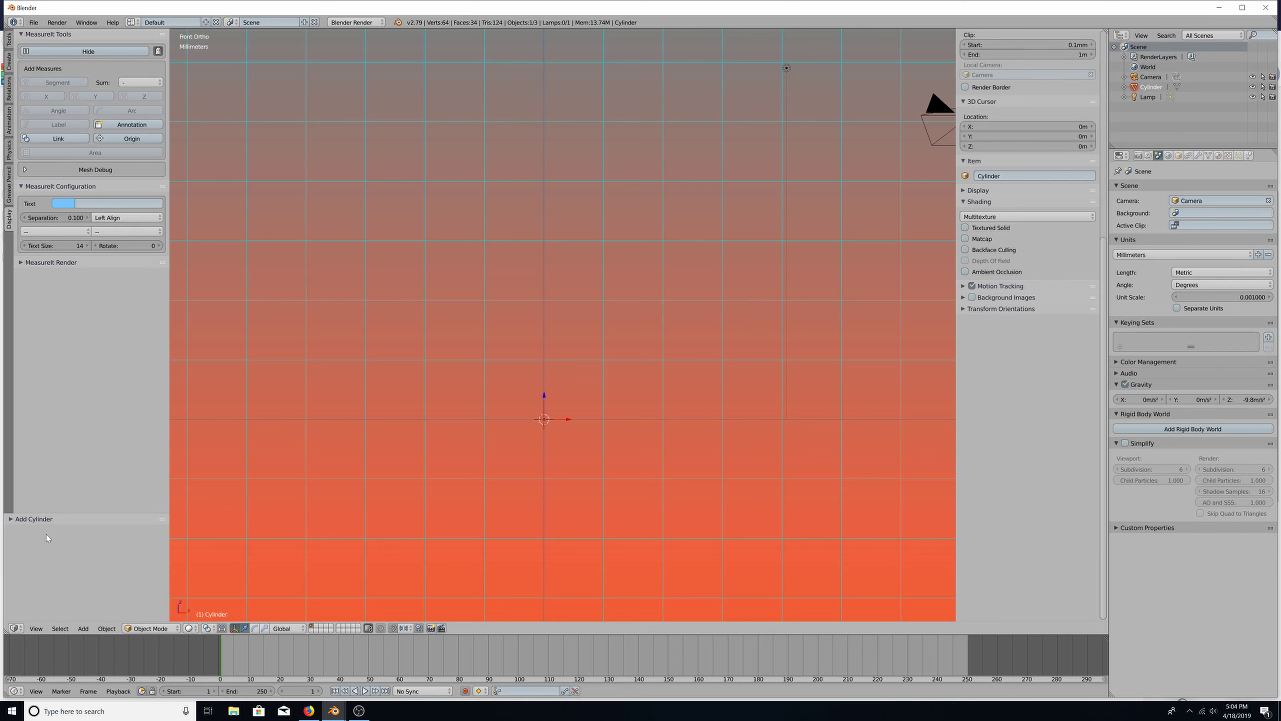
left_click(42, 519)
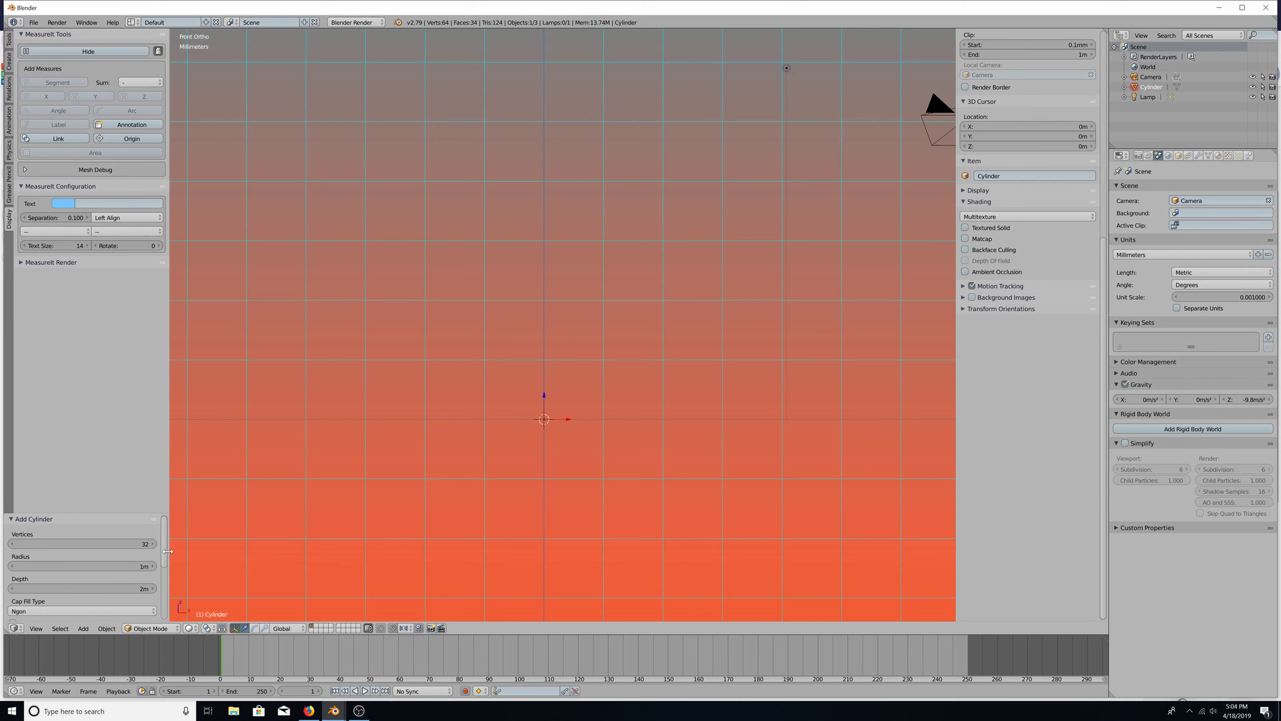
left_click_drag(167, 551, 164, 557)
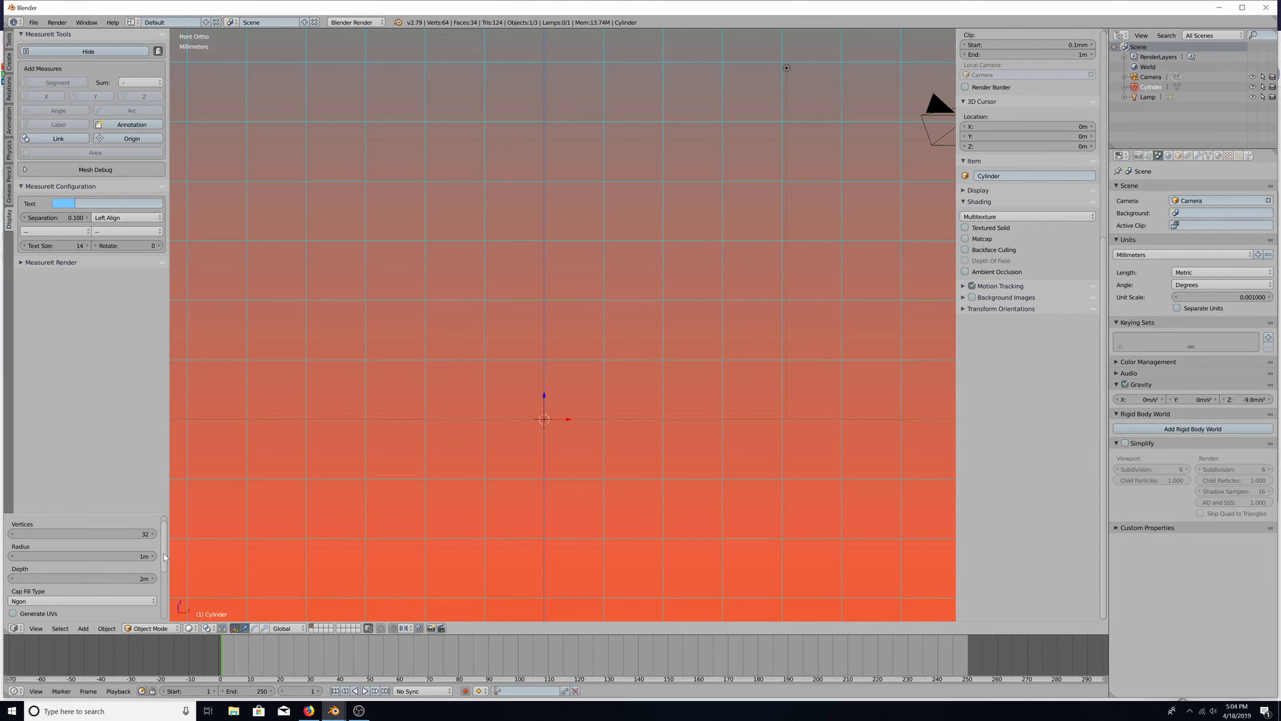
Scale the oversized cylinder down uniformly in three passes, by factors of about 0.088, 0.127 and 0.070
key("s")
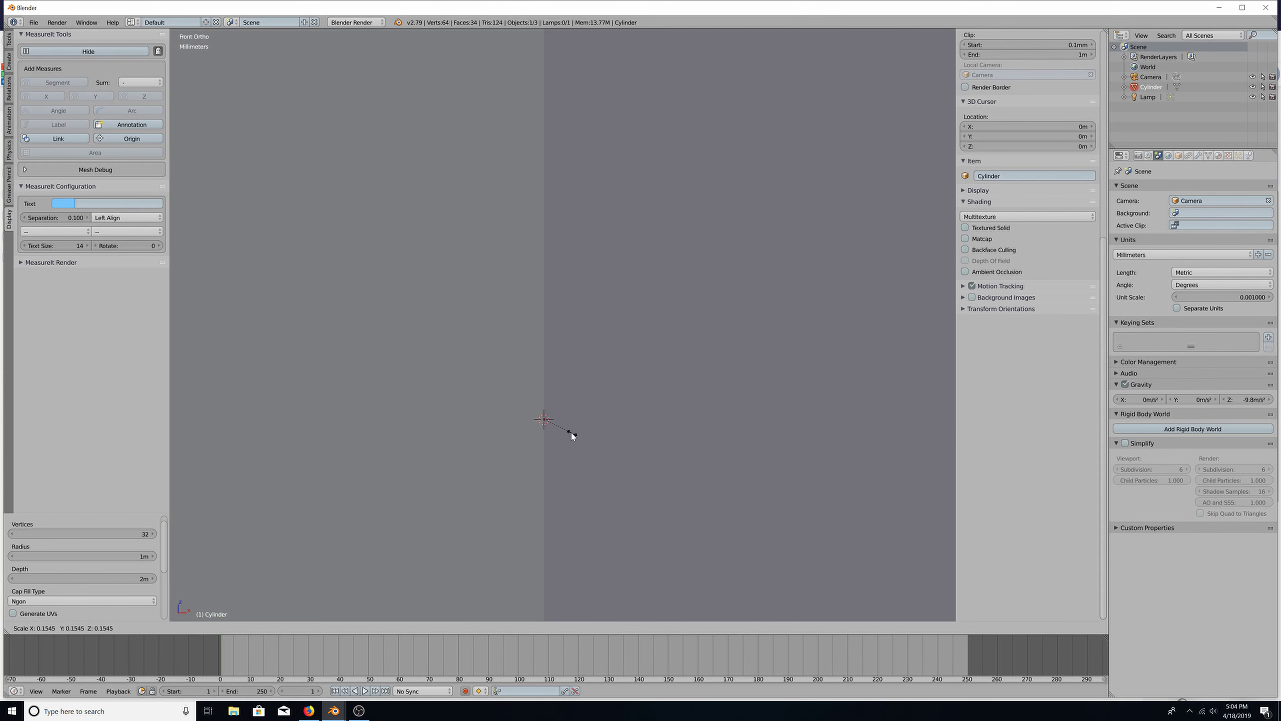
left_click(560, 431)
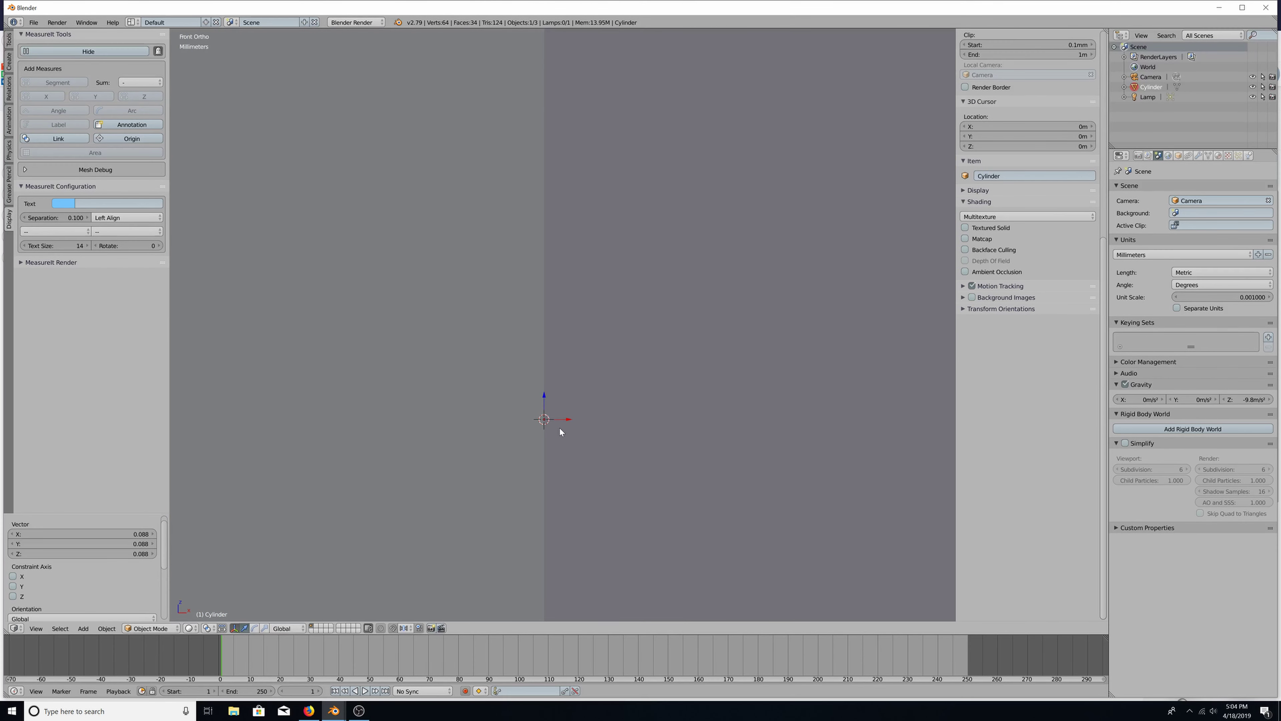
key("s")
left_click(572, 438)
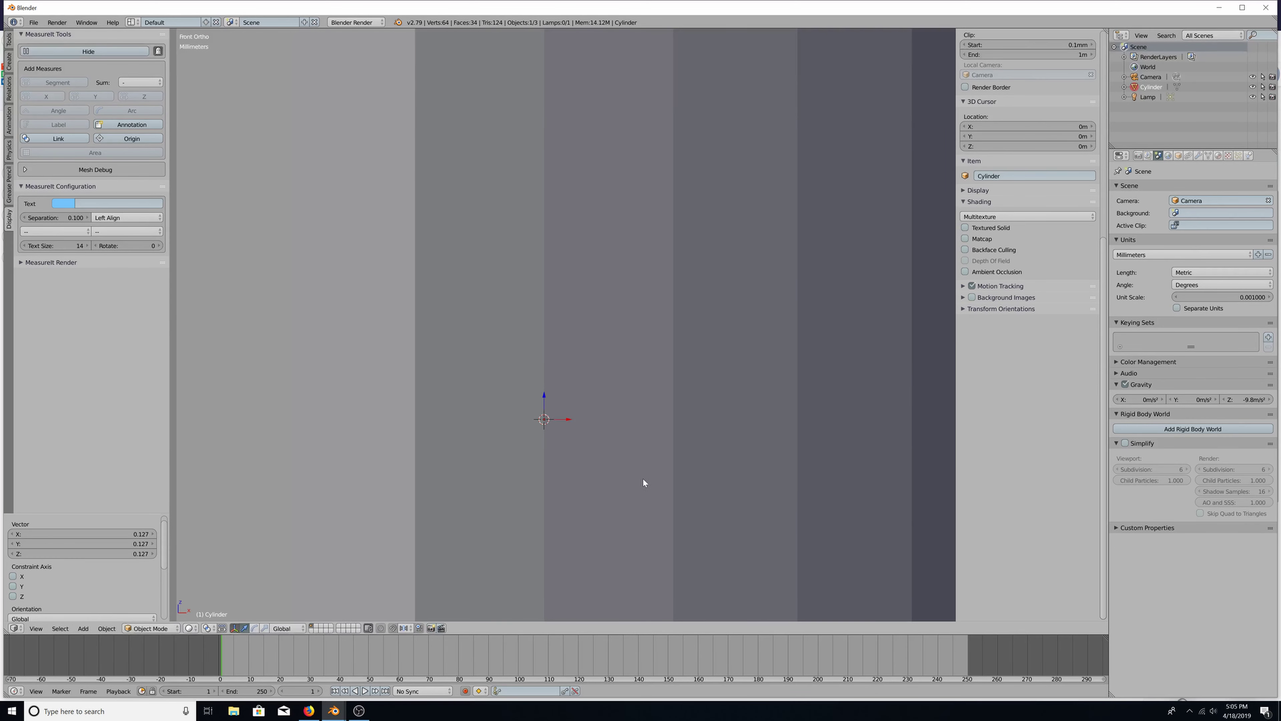
key("s")
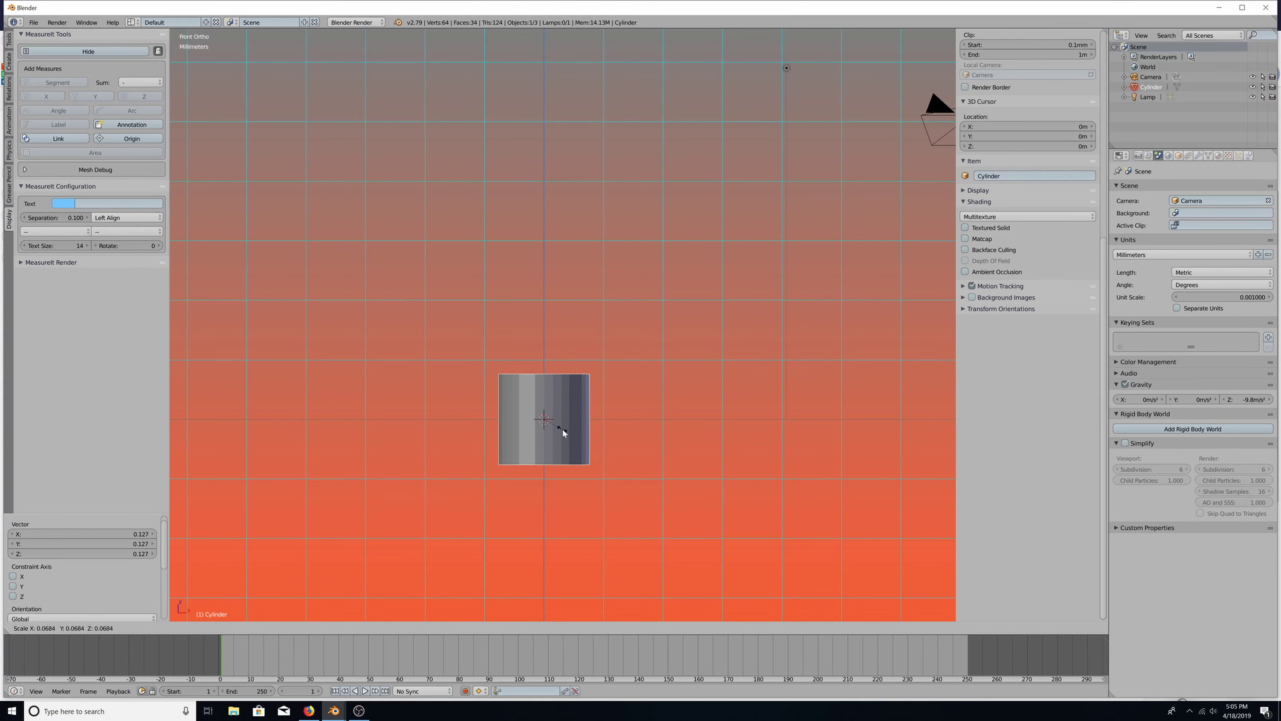
left_click(563, 432)
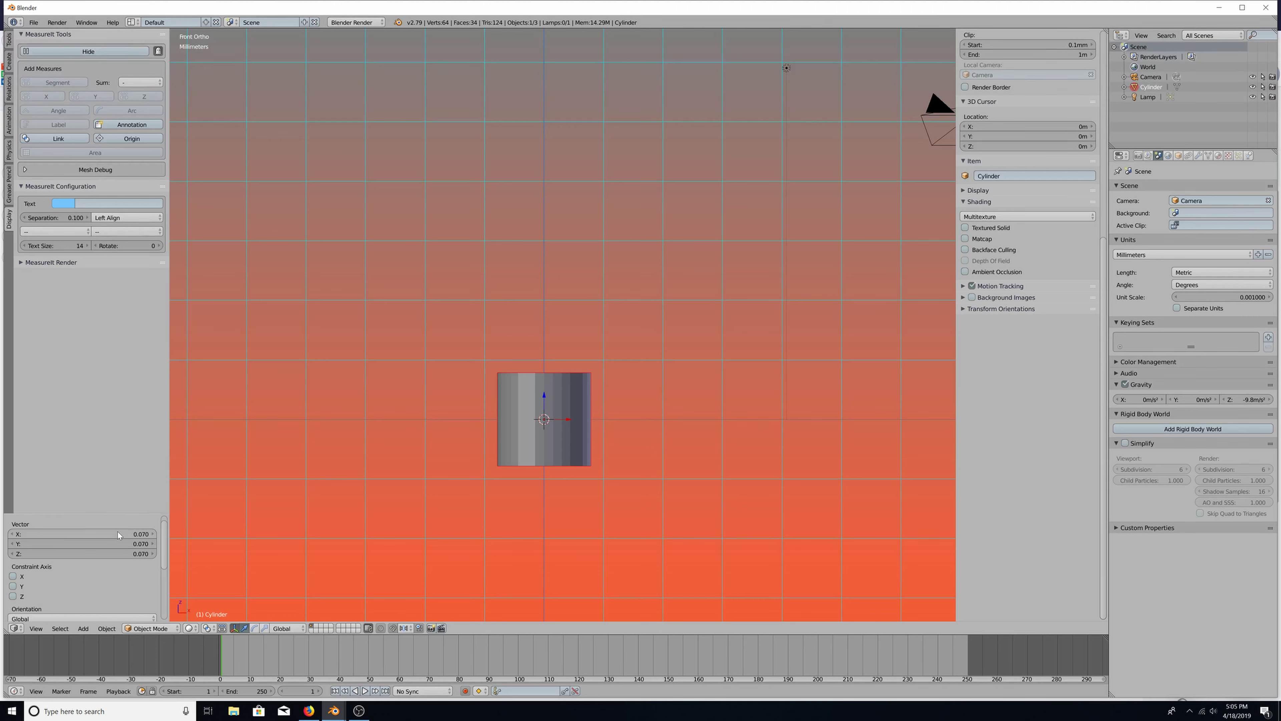
Look through the Resize operator's settings and examine the scaled cylinder from an angled view
scroll(164, 540, "down", 2)
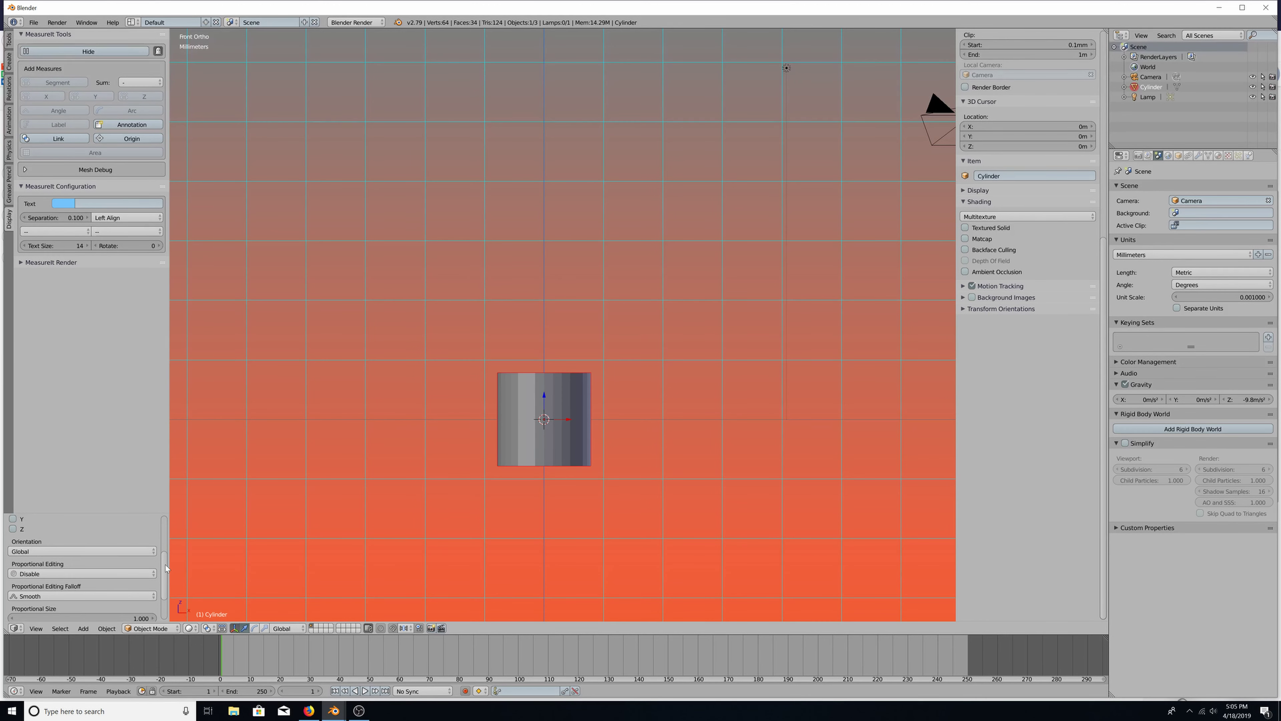
scroll(164, 545, "down", 4)
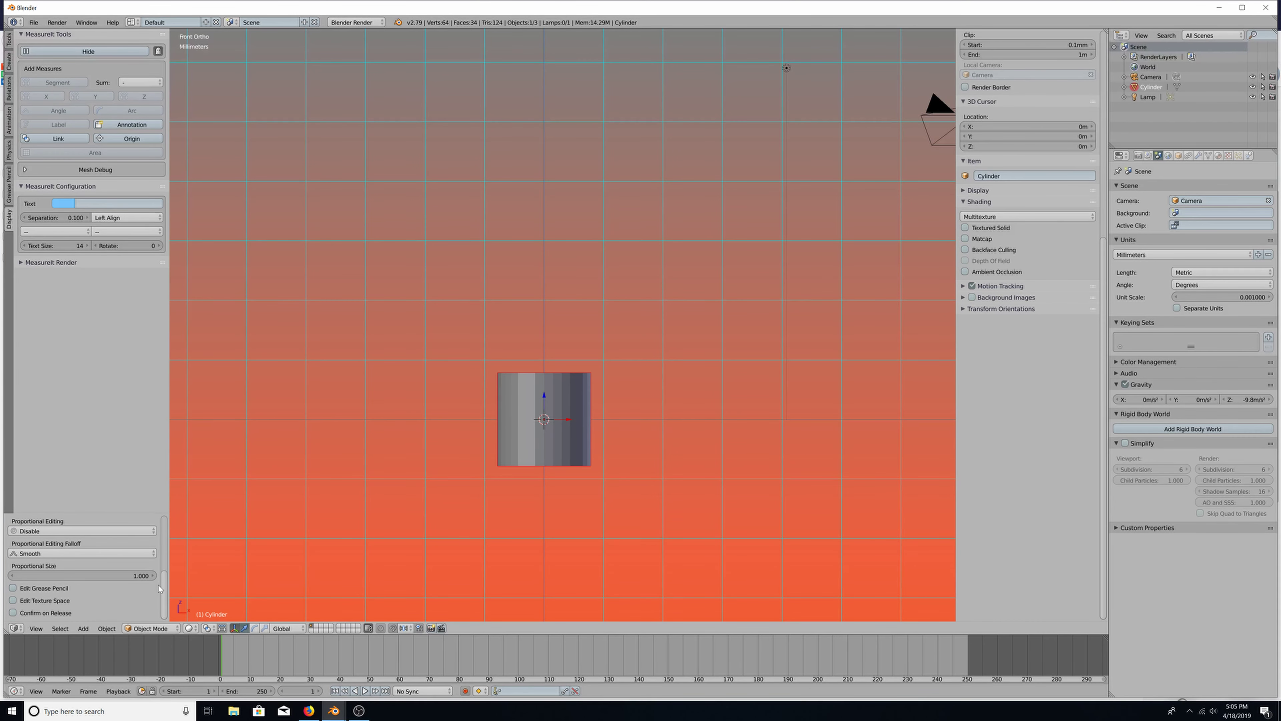
left_click(46, 628)
mouse_move(54, 630)
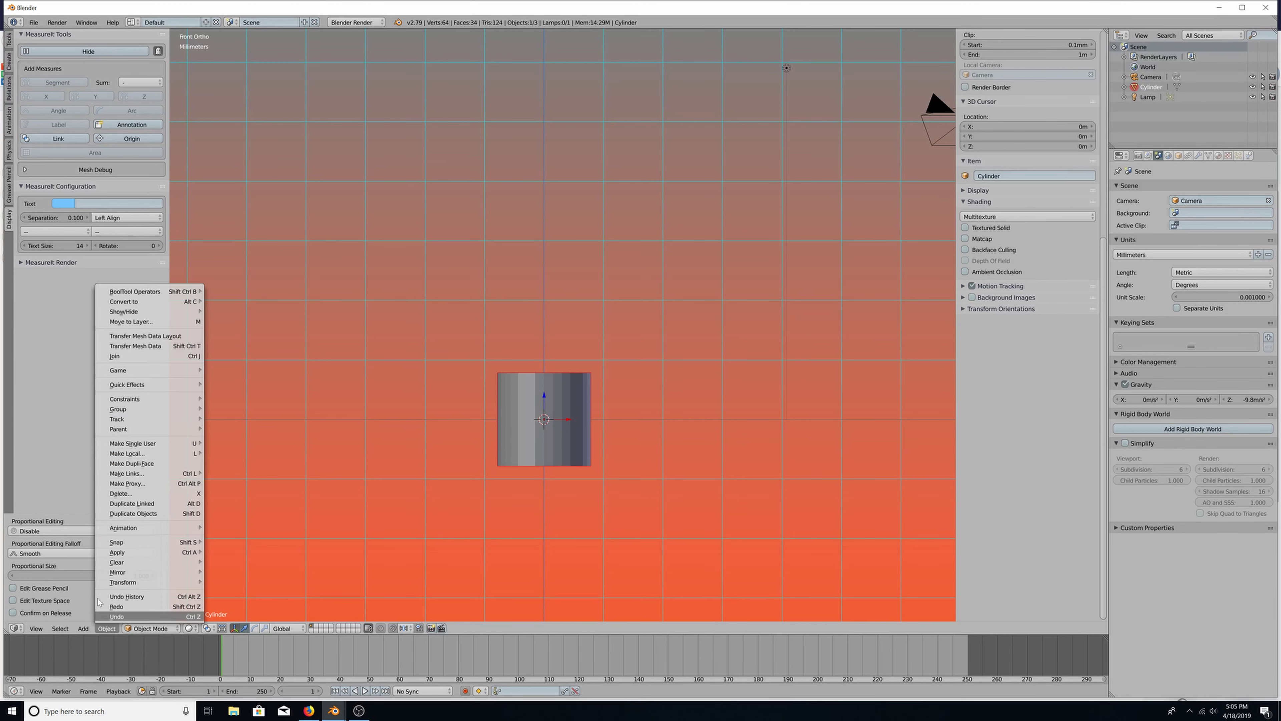
left_click(15, 628)
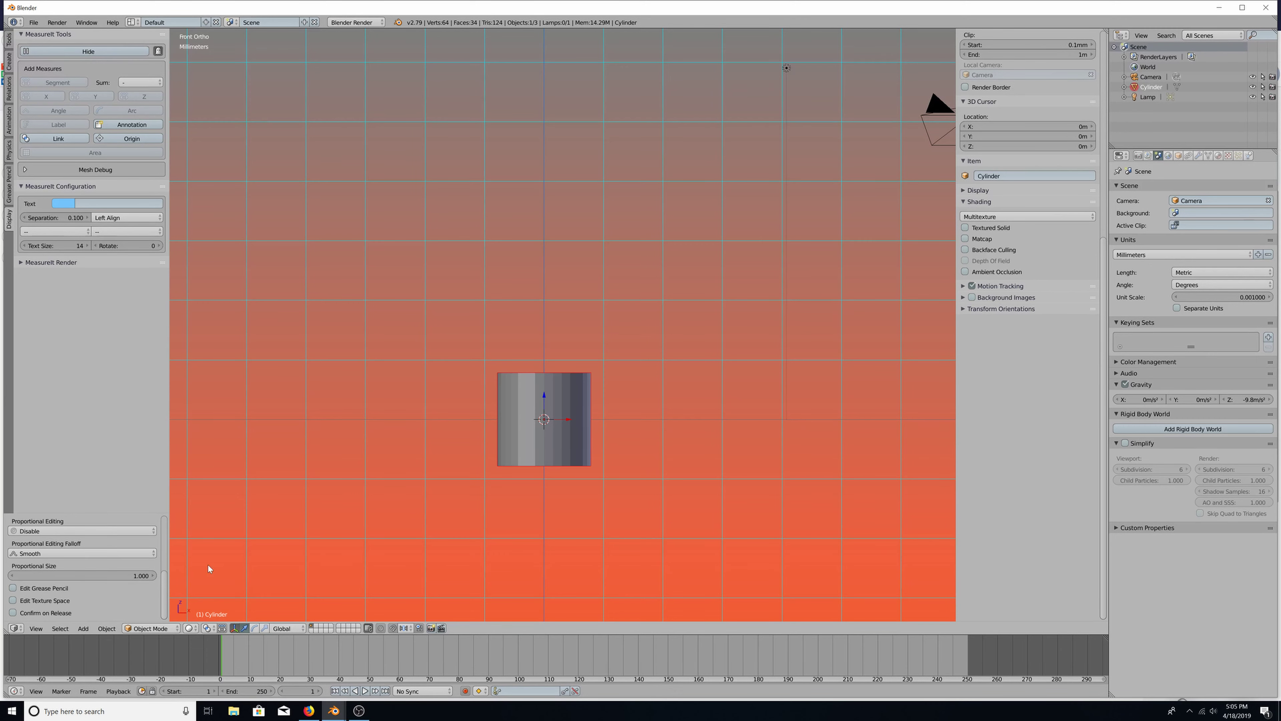
scroll(570, 419, "up", 4)
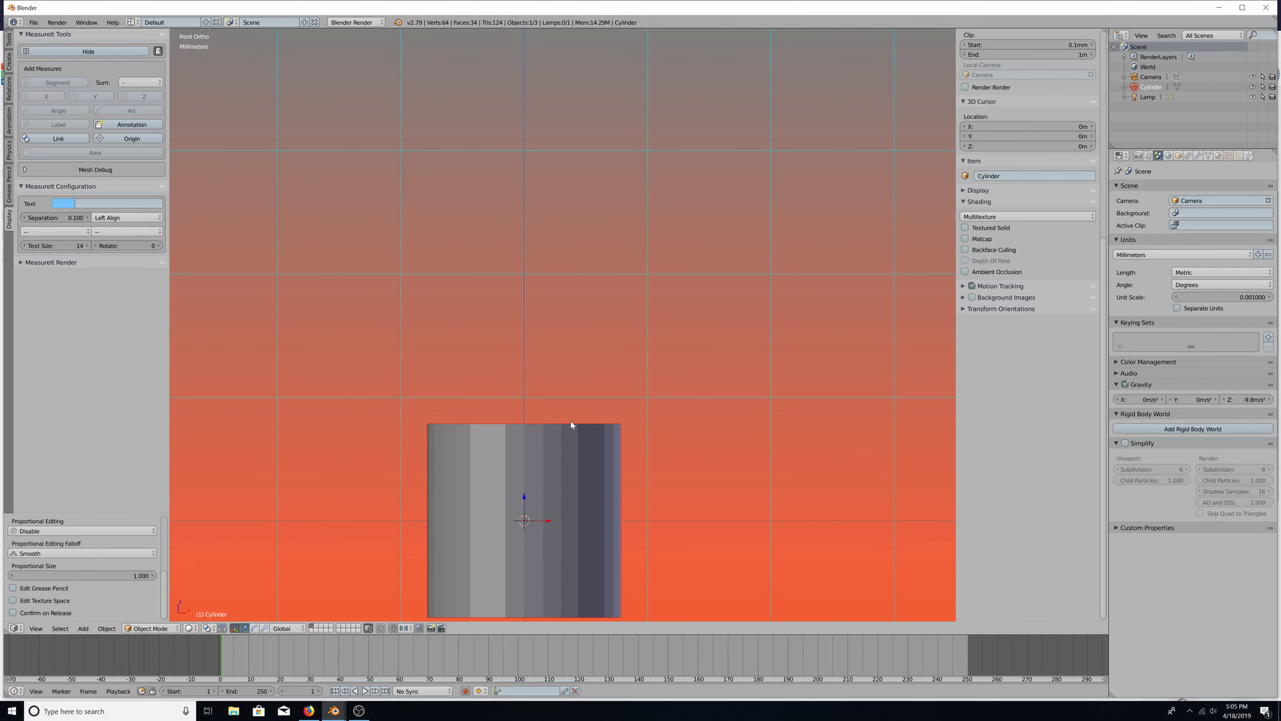
middle_click_drag(550, 441, 580, 353, "shift")
scroll(580, 352, "up", 4)
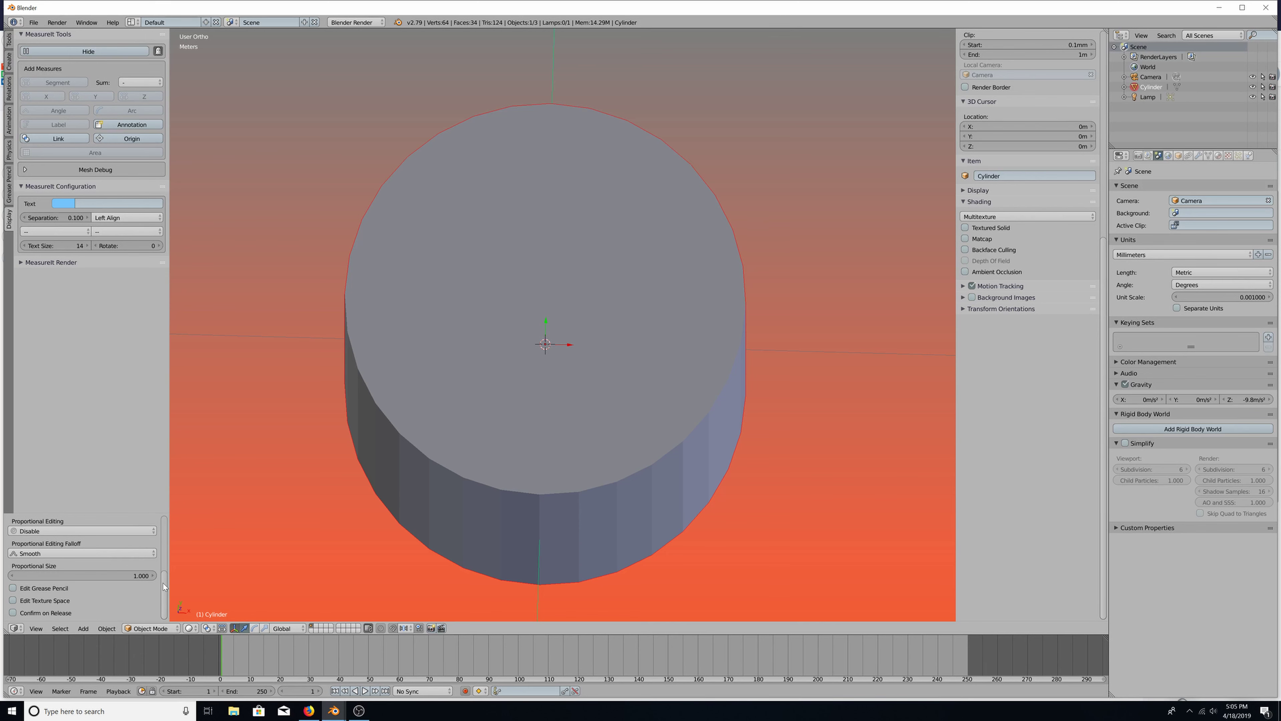
left_click_drag(163, 581, 161, 508)
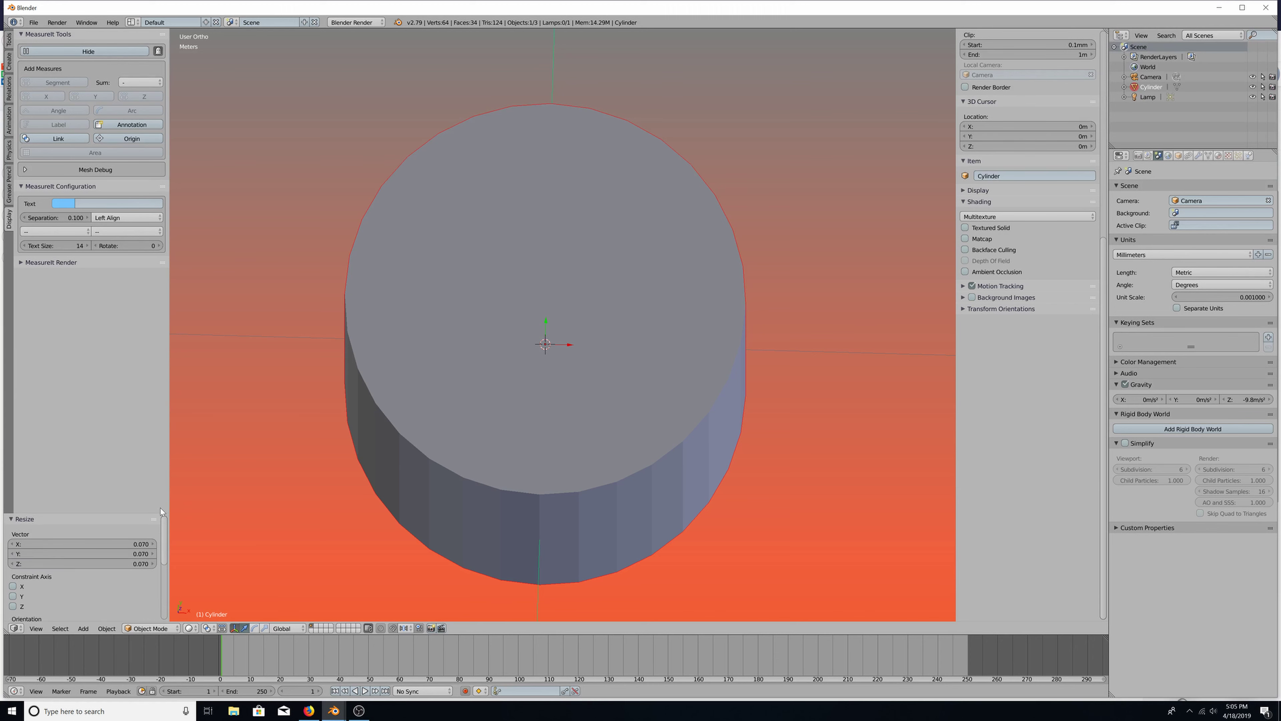
scroll(84, 546, "down", 4)
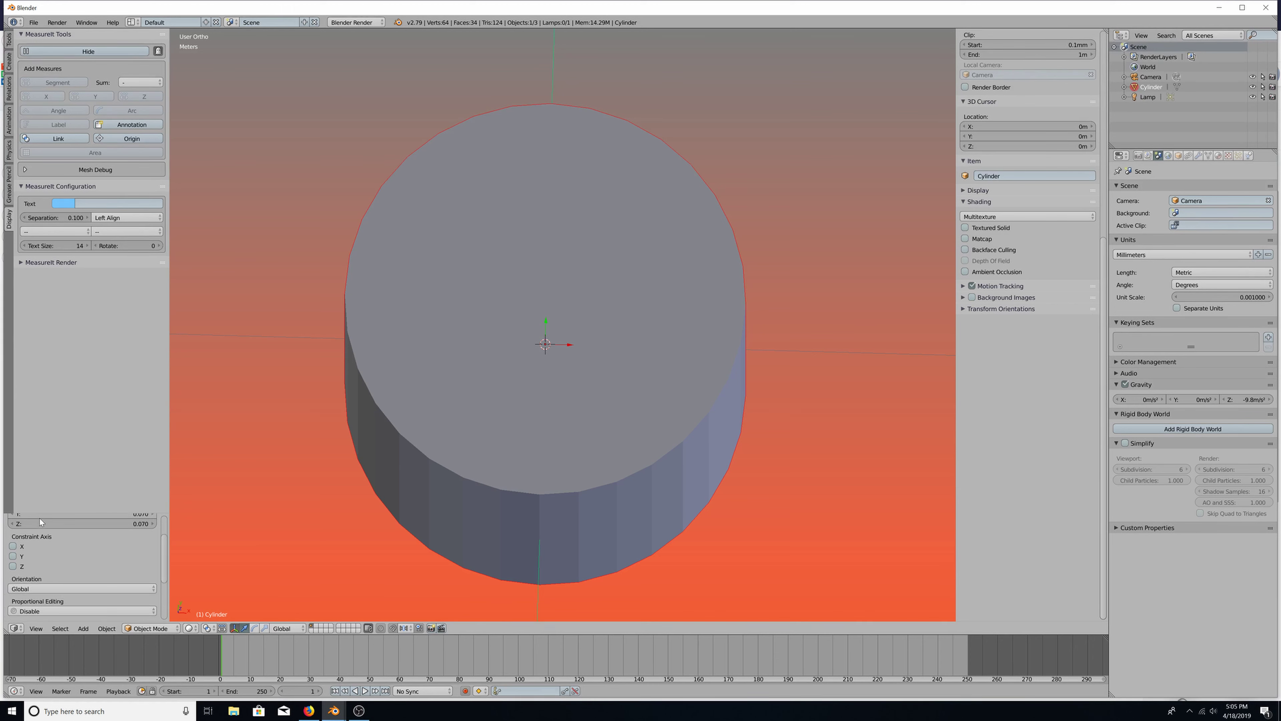
scroll(83, 547, "down", 3)
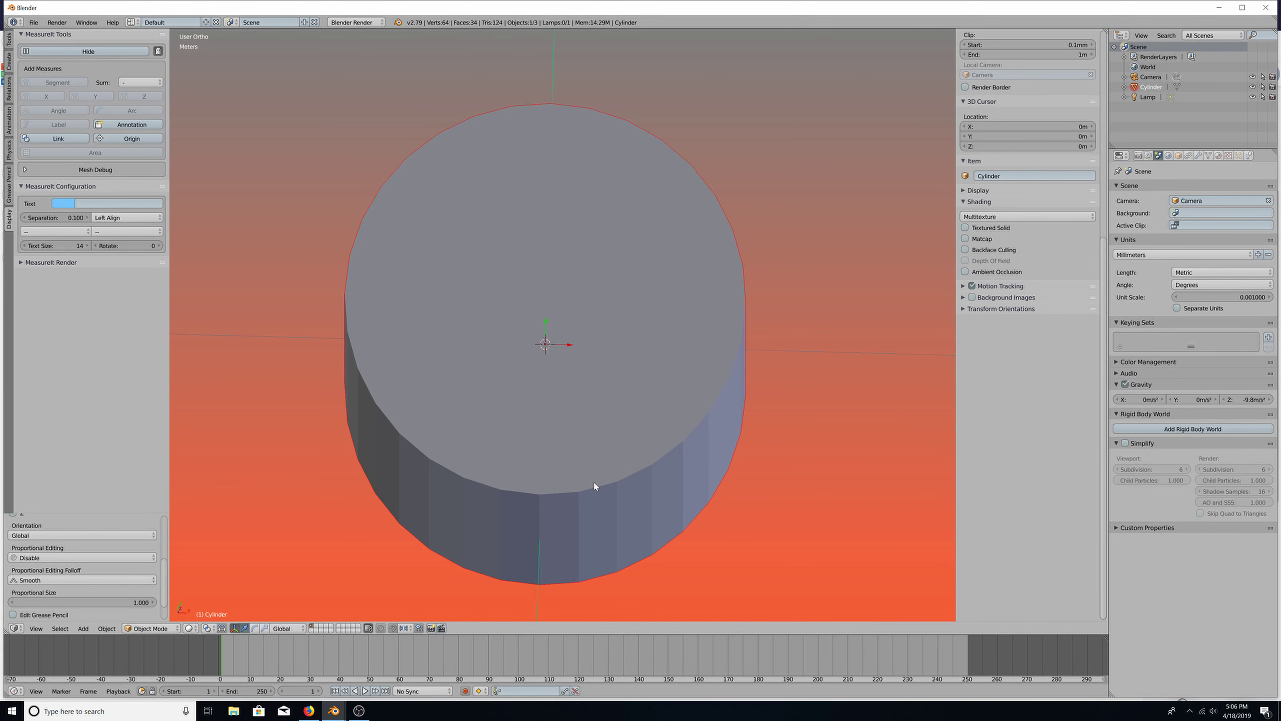
Delete the scaled-down cylinder and add a new cylinder mesh at the origin from the front view
scroll(594, 483, "up", 5)
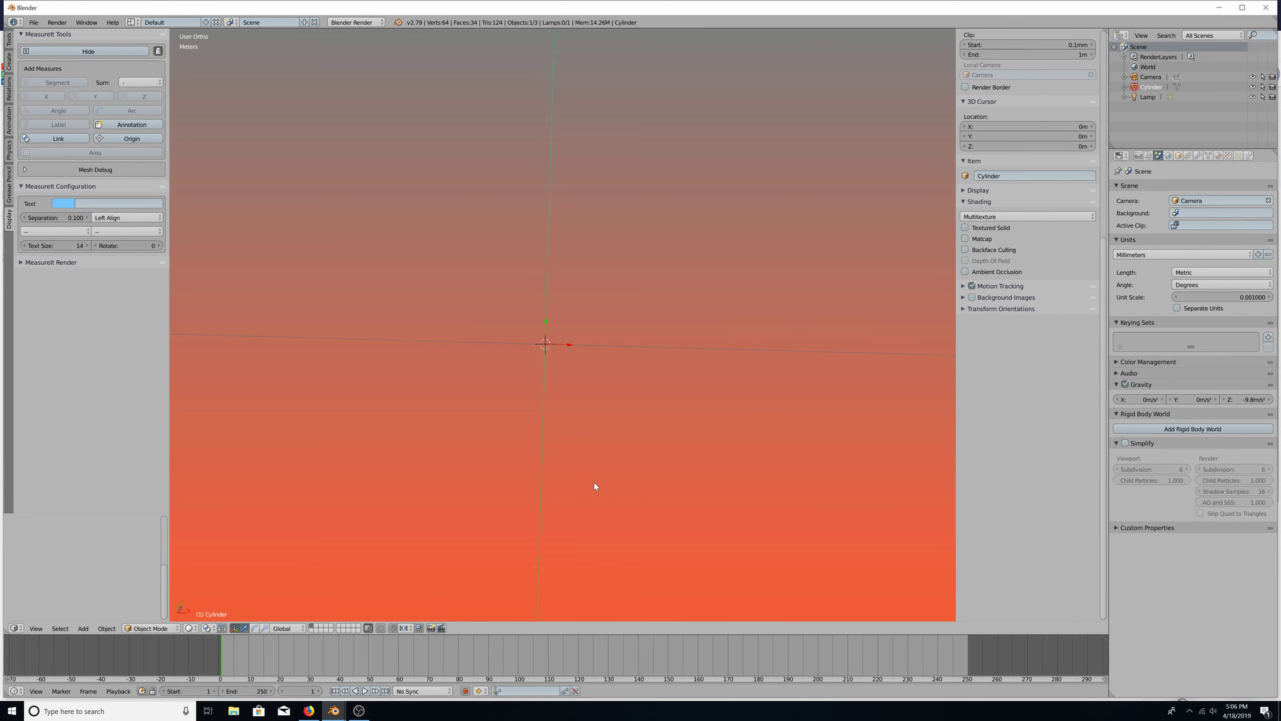
key("Delete")
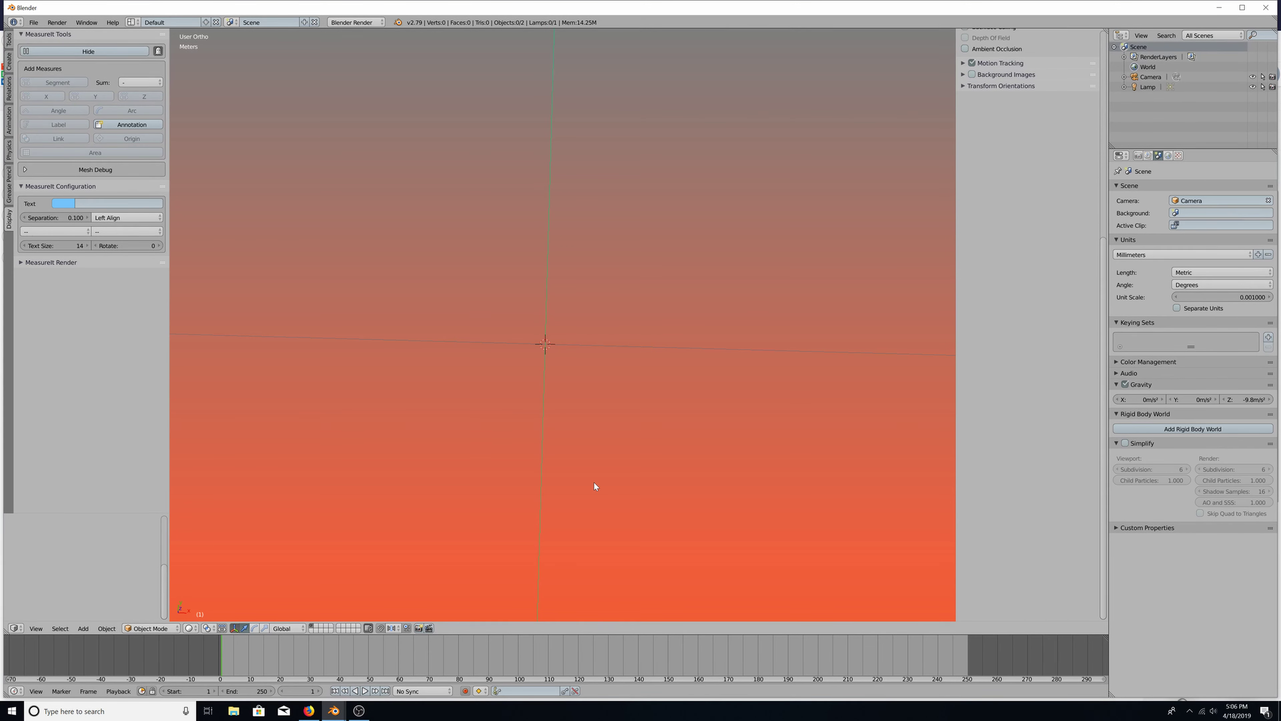
key("KP_1")
scroll(587, 454, "down", 4)
key("shift+a")
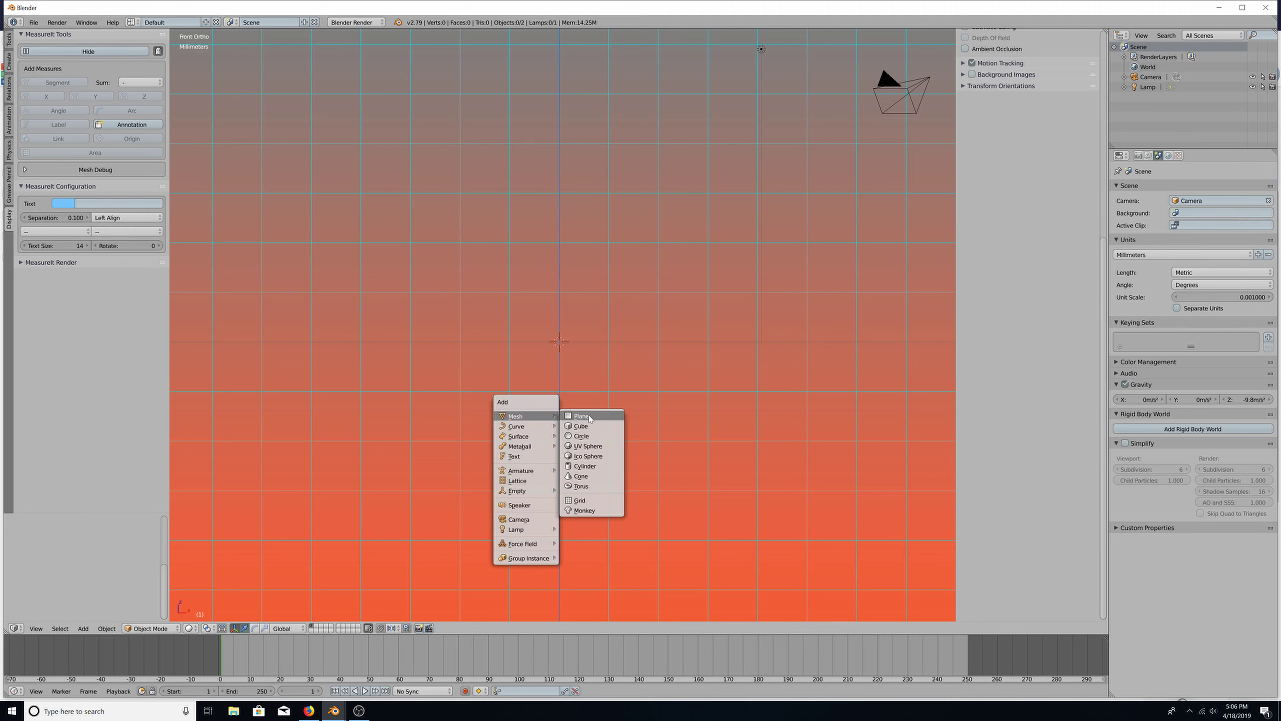
left_click(585, 466)
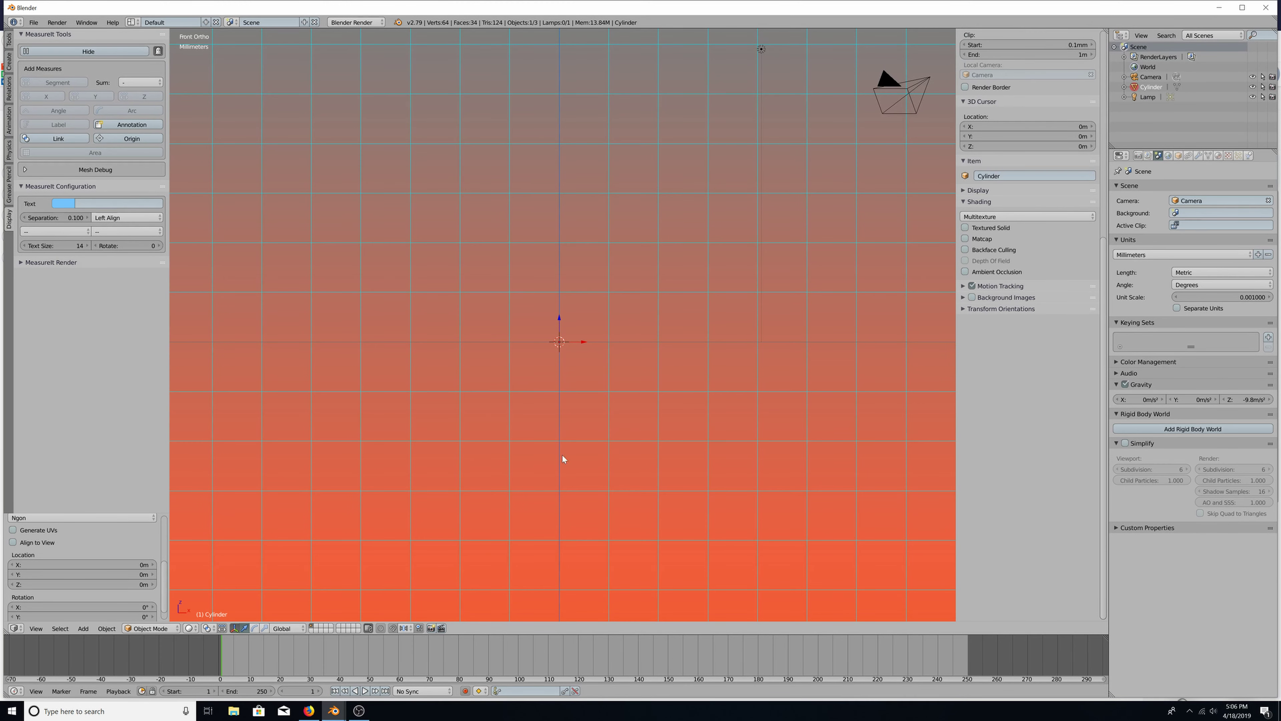
left_click_drag(164, 586, 165, 528)
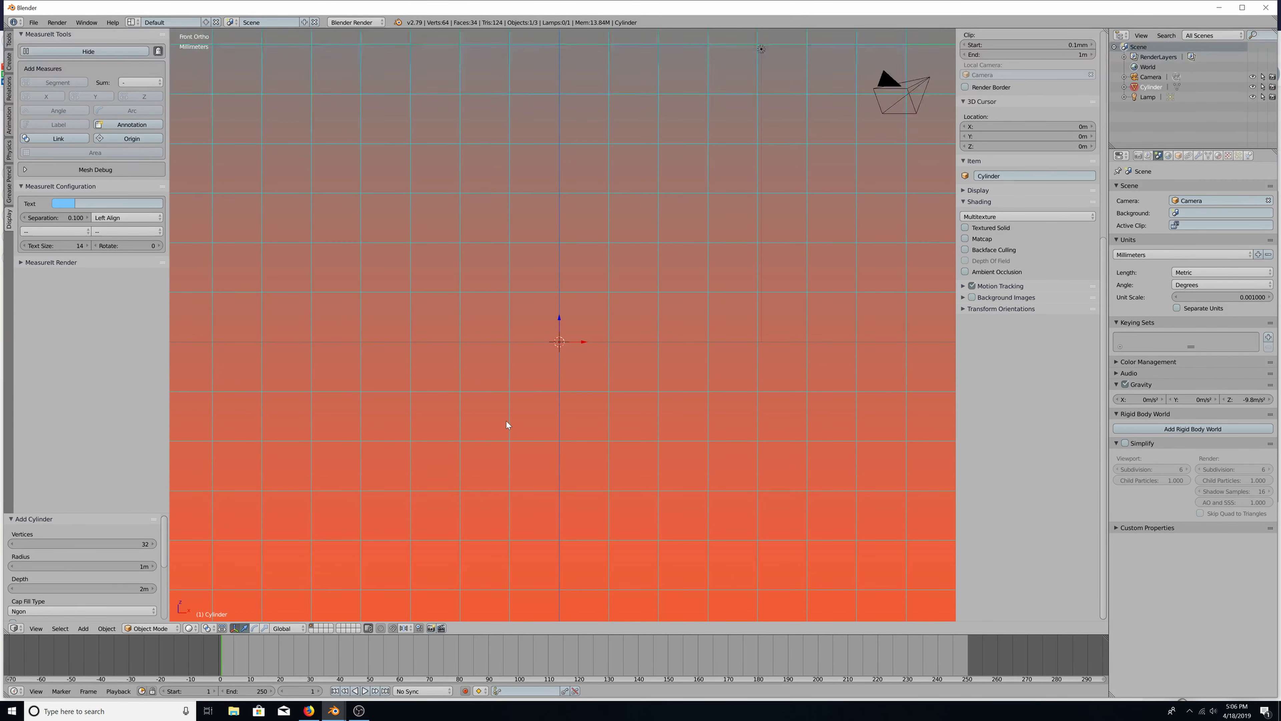
Set the new cylinder's vertex count to 64 in its Add Cylinder settings
scroll(506, 424, "down", 5)
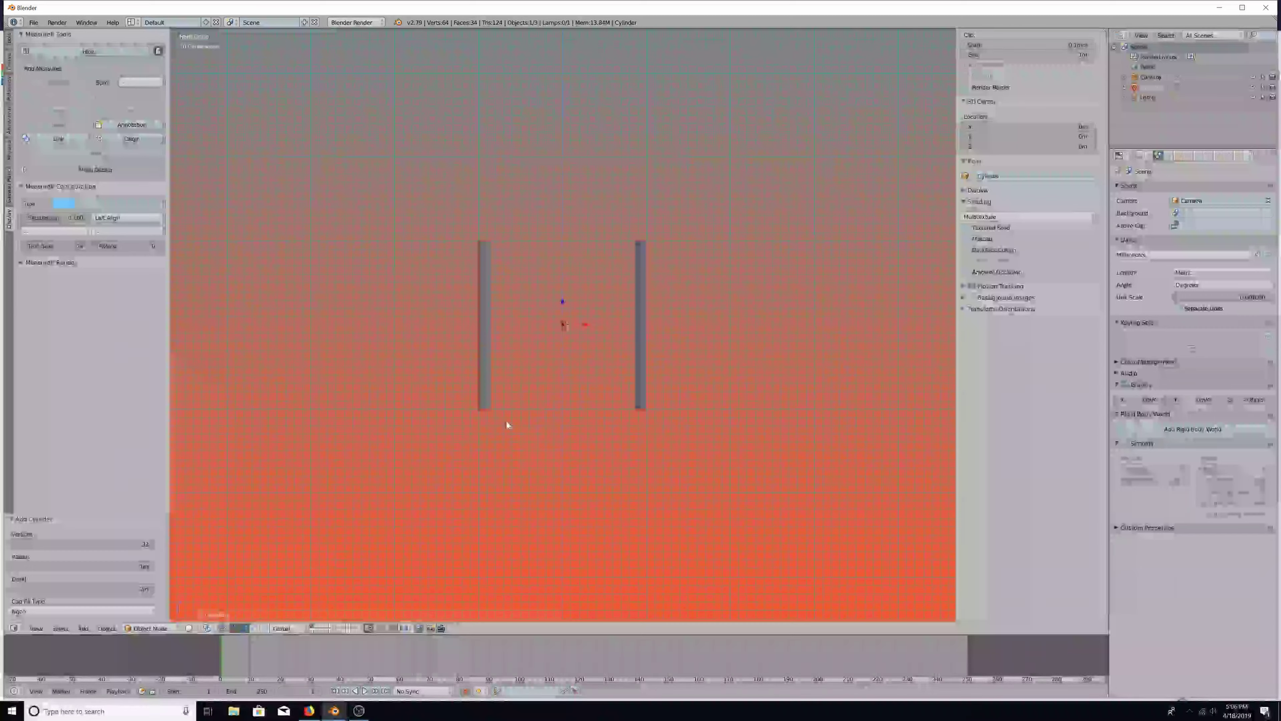
middle_click_drag(506, 424, 535, 375)
scroll(508, 448, "down", 3)
scroll(538, 379, "up", 2)
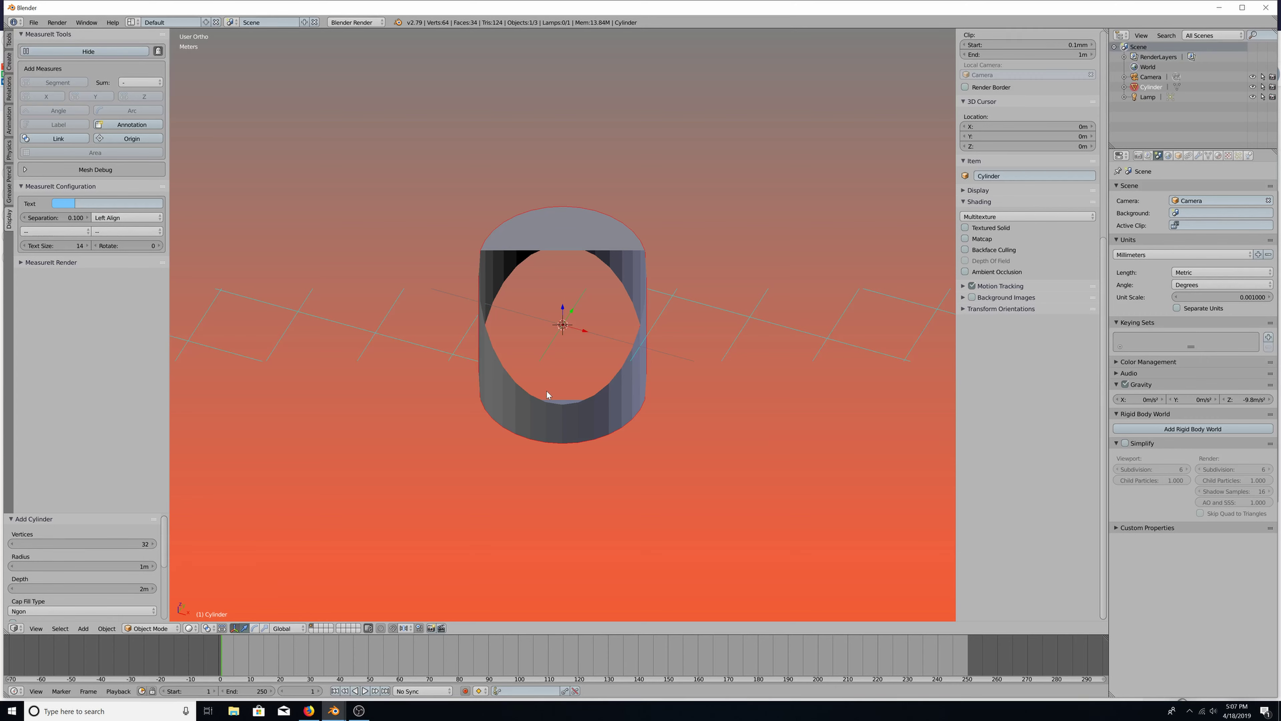
scroll(547, 391, "up", 6)
scroll(546, 391, "down", 3)
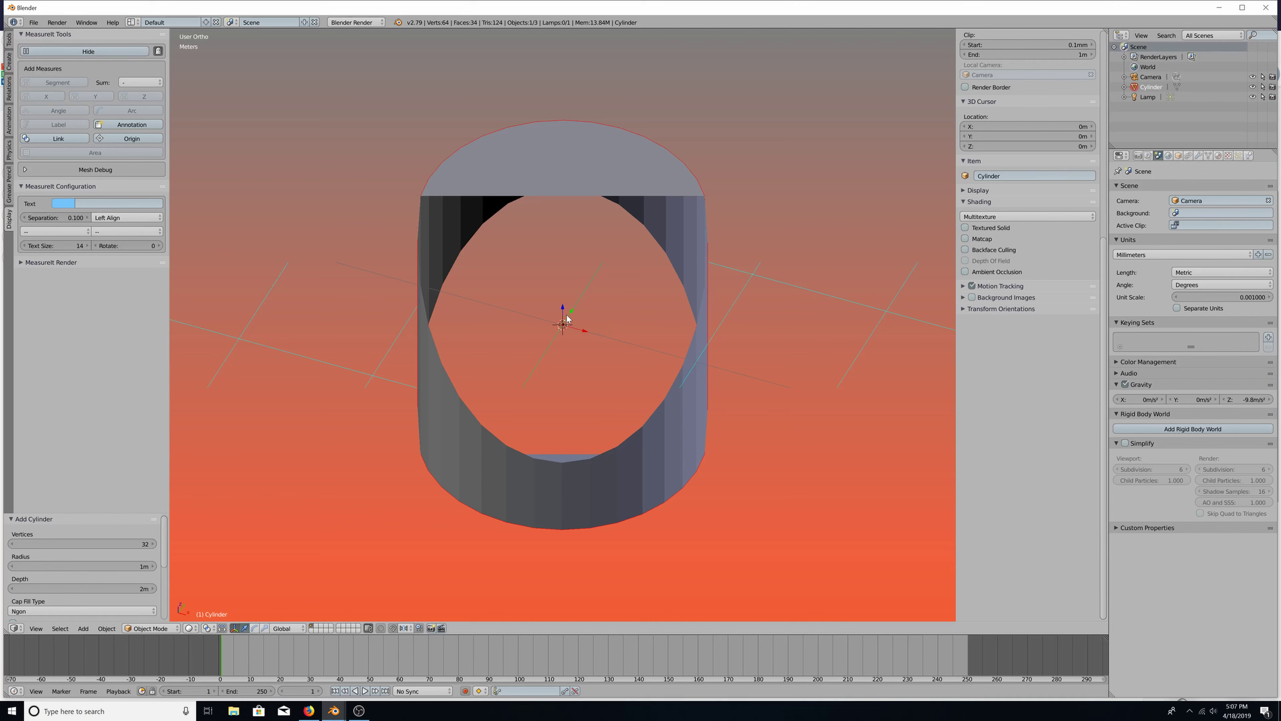
mouse_move(567, 315)
middle_mouse_down()
mouse_move(572, 294)
mouse_move(574, 311)
middle_mouse_up()
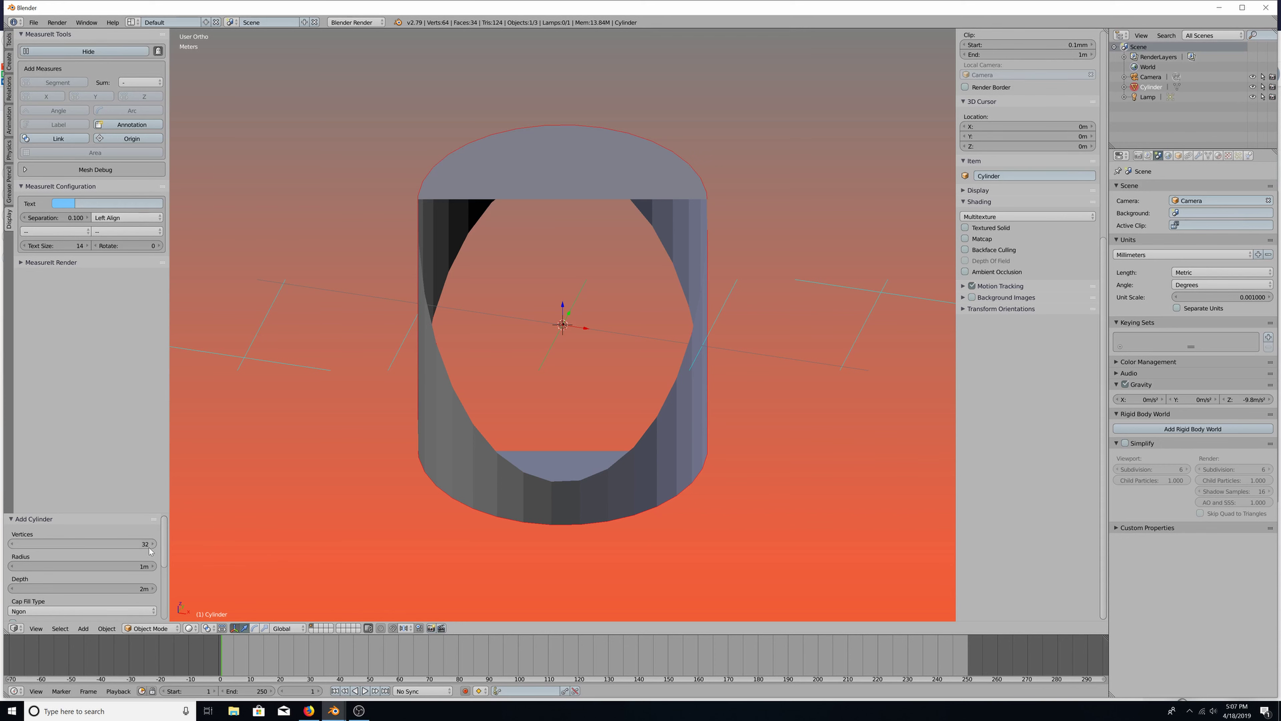
left_click(136, 545)
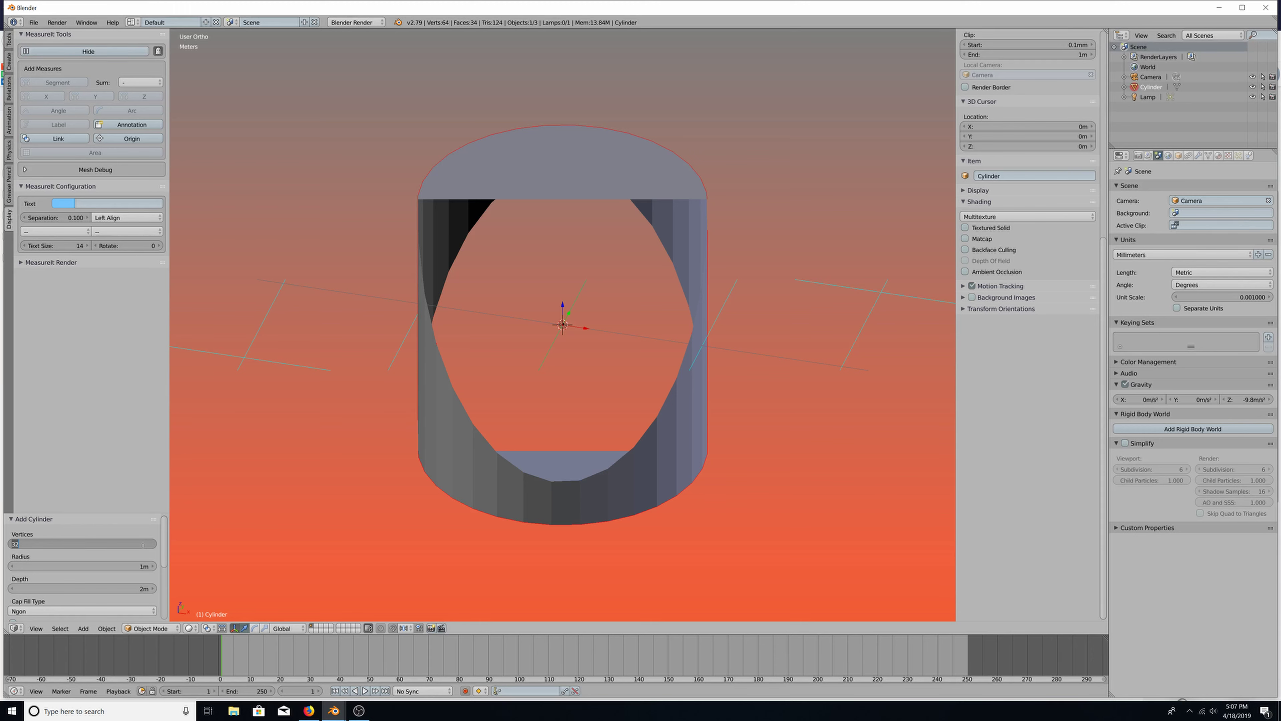
type("64")
key("Return")
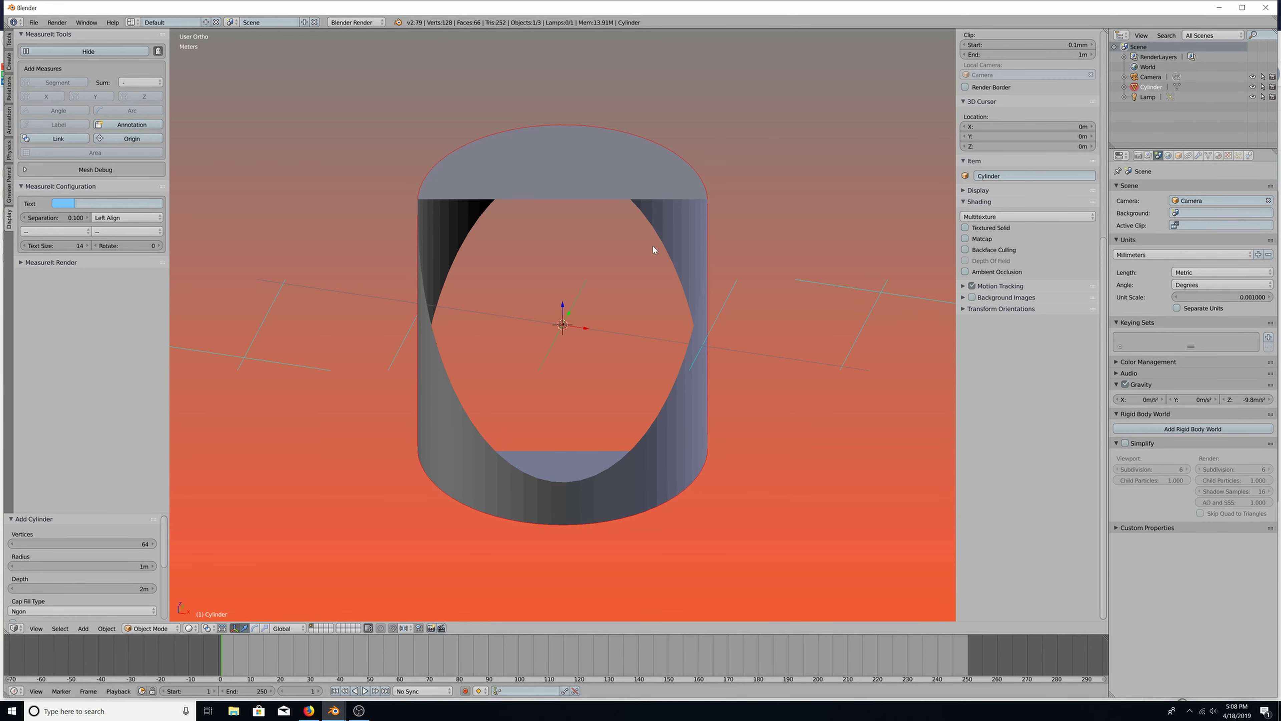
Scale the 64-vertex cylinder down uniformly by a factor of about 0.064
middle_click_drag(561, 291, 632, 280)
scroll(558, 317, "up", 3)
scroll(559, 316, "down", 3)
scroll(559, 316, "up", 1)
middle_click_drag(410, 437, 402, 474)
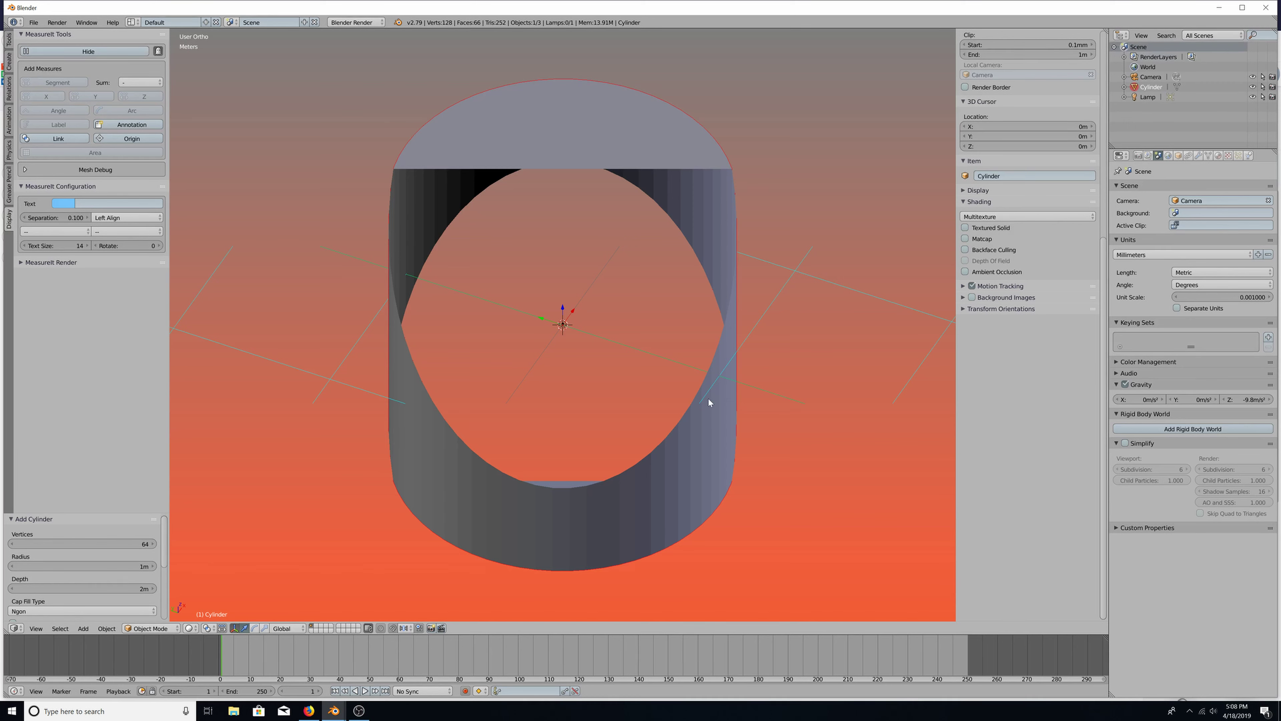
key("s")
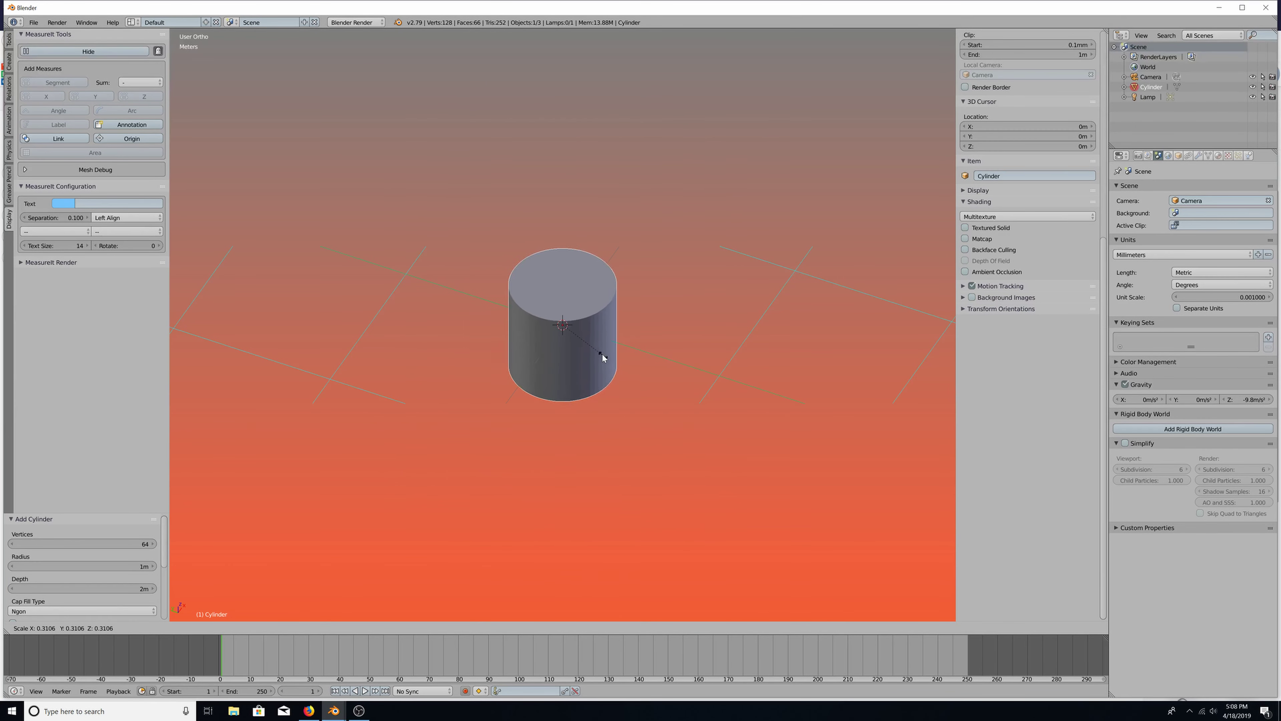
left_click(572, 334)
scroll(572, 334, "up", 12)
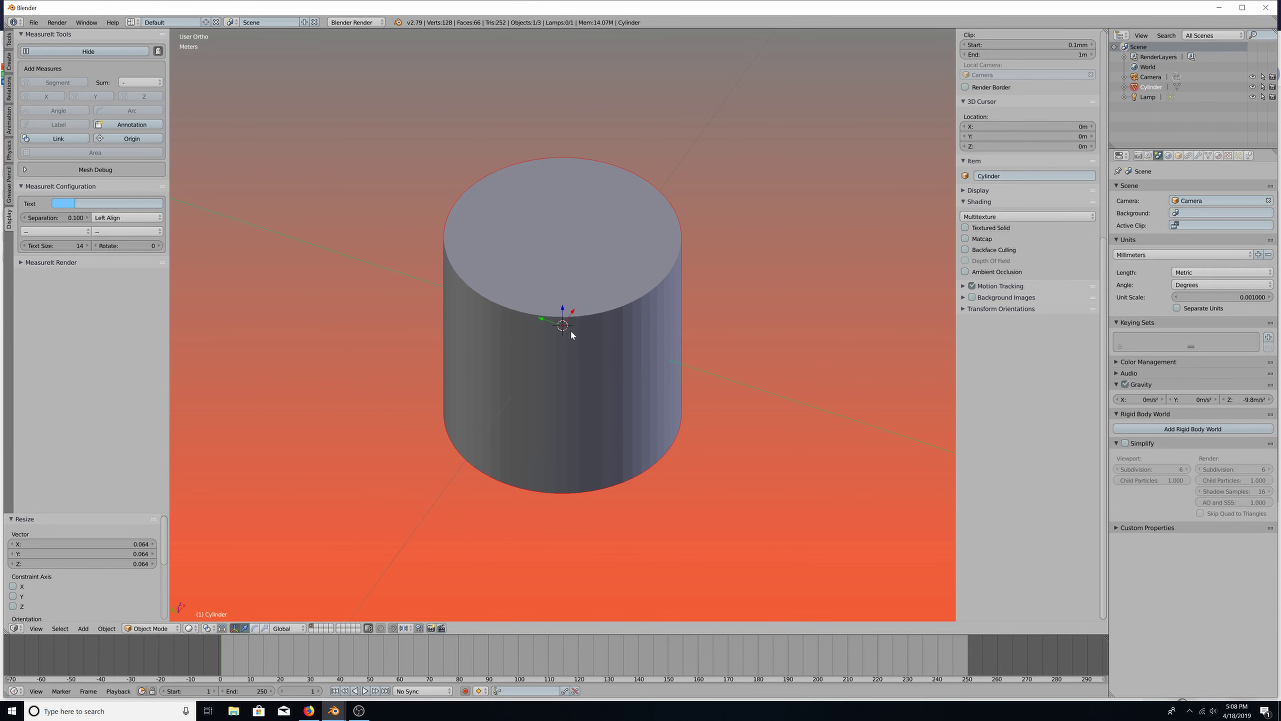
Raise the cylinder about 6.43 cm along Z in the front view so its base sits at the origin
key("KP_1")
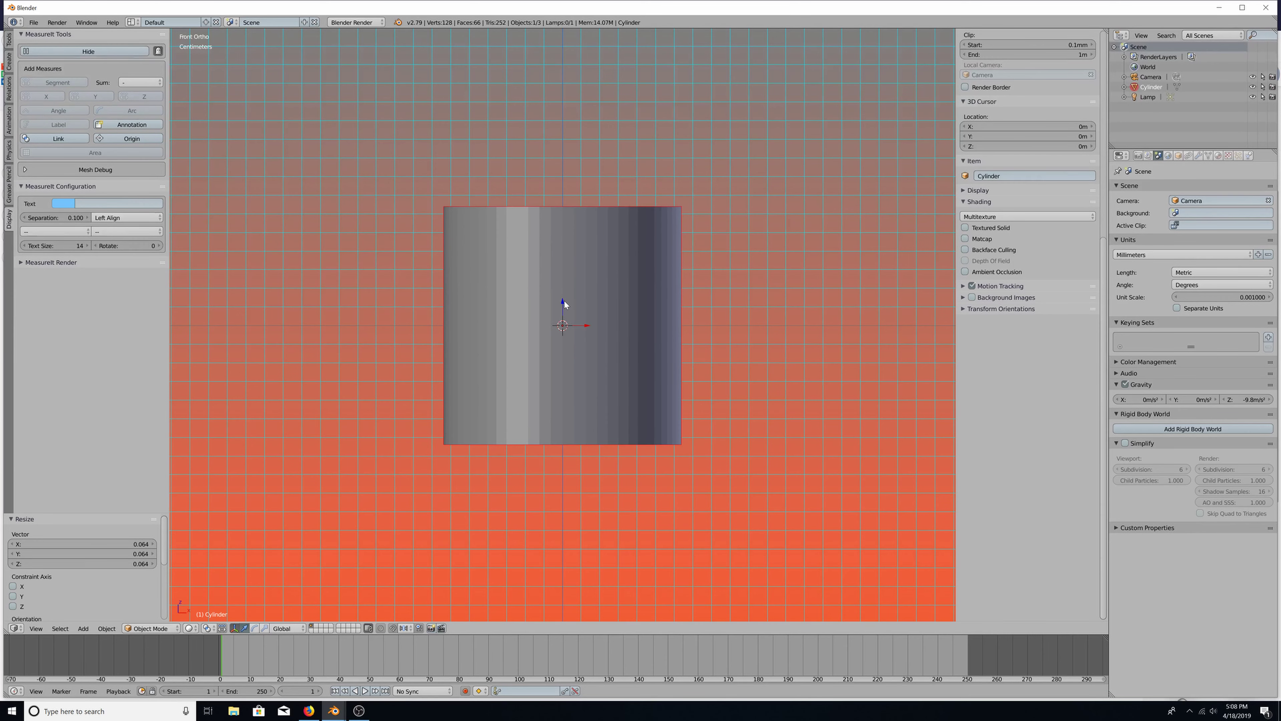
left_click_drag(564, 299, 548, 183)
scroll(553, 197, "up", 3)
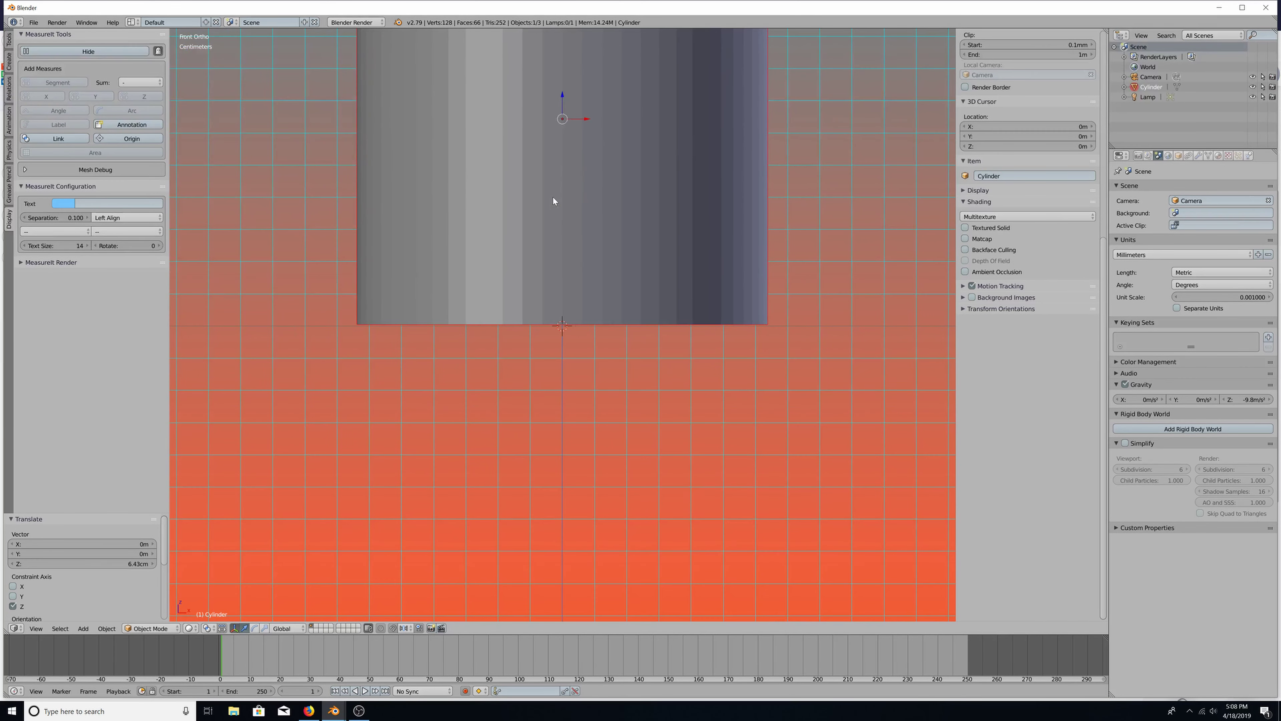
Scale the cylinder uniformly by about 0.474 and lower it about 3.41 cm along Z to bring its base back to the origin
key("s")
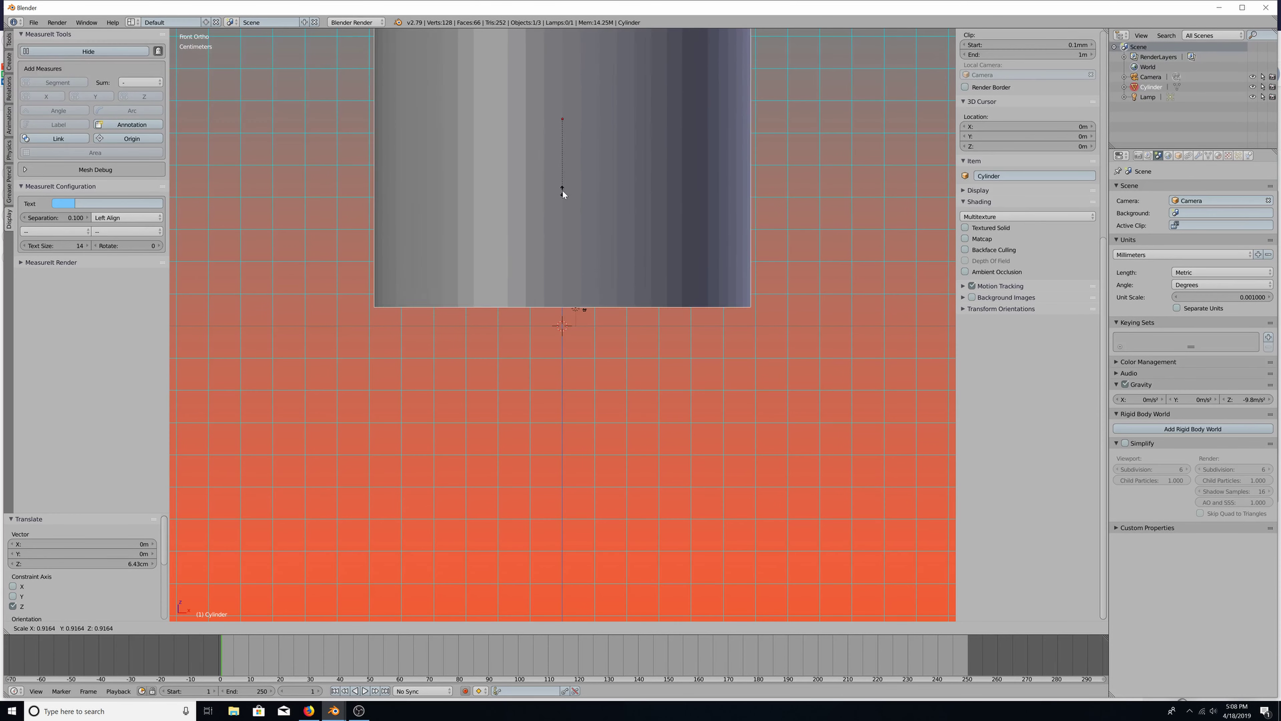
left_click(565, 156)
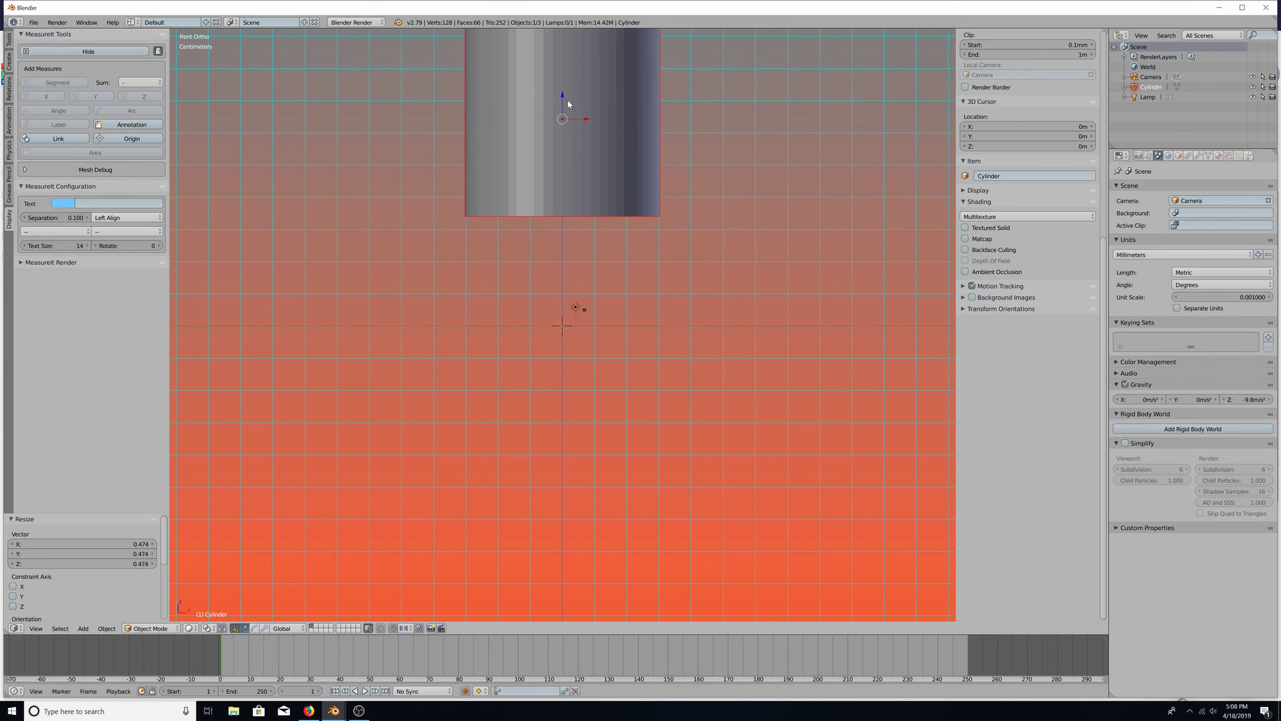
left_click_drag(563, 94, 585, 201)
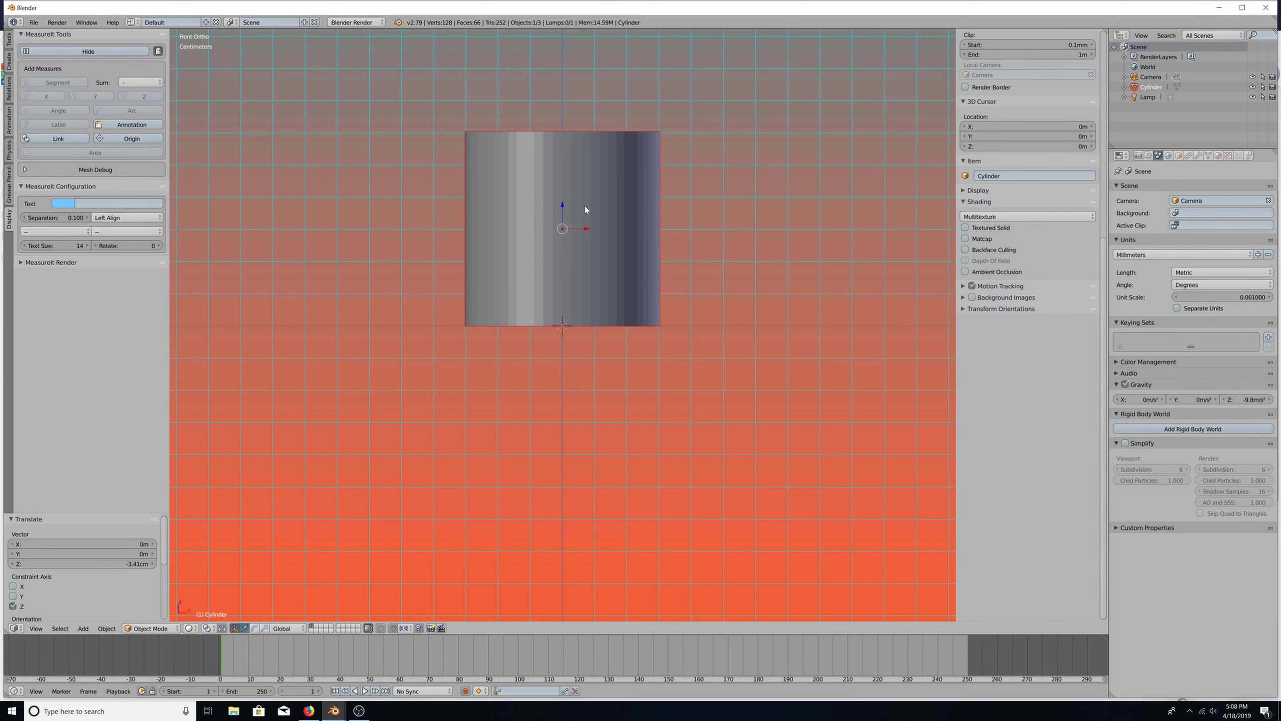
scroll(548, 307, "up", 3)
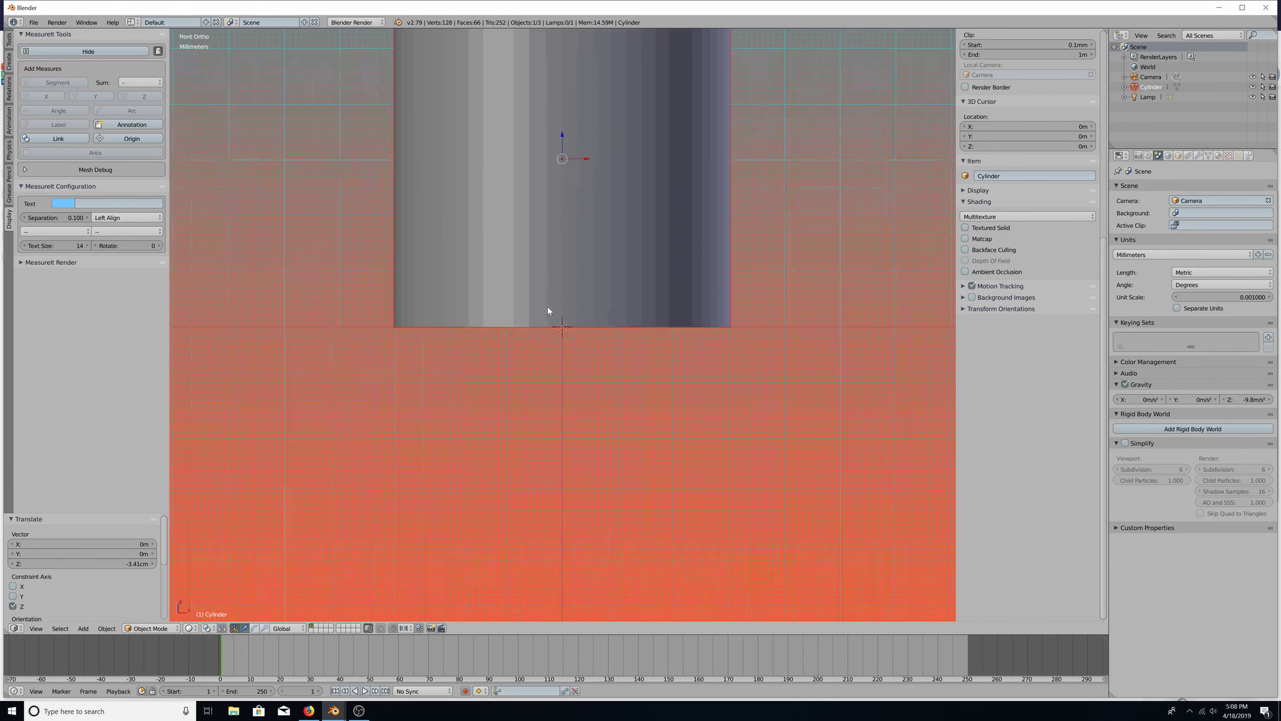
Examine how the cylinder's base lines up with the origin from front and angled views
middle_click_drag(539, 381, 542, 410)
key("KP_1")
scroll(239, 241, "down", 1)
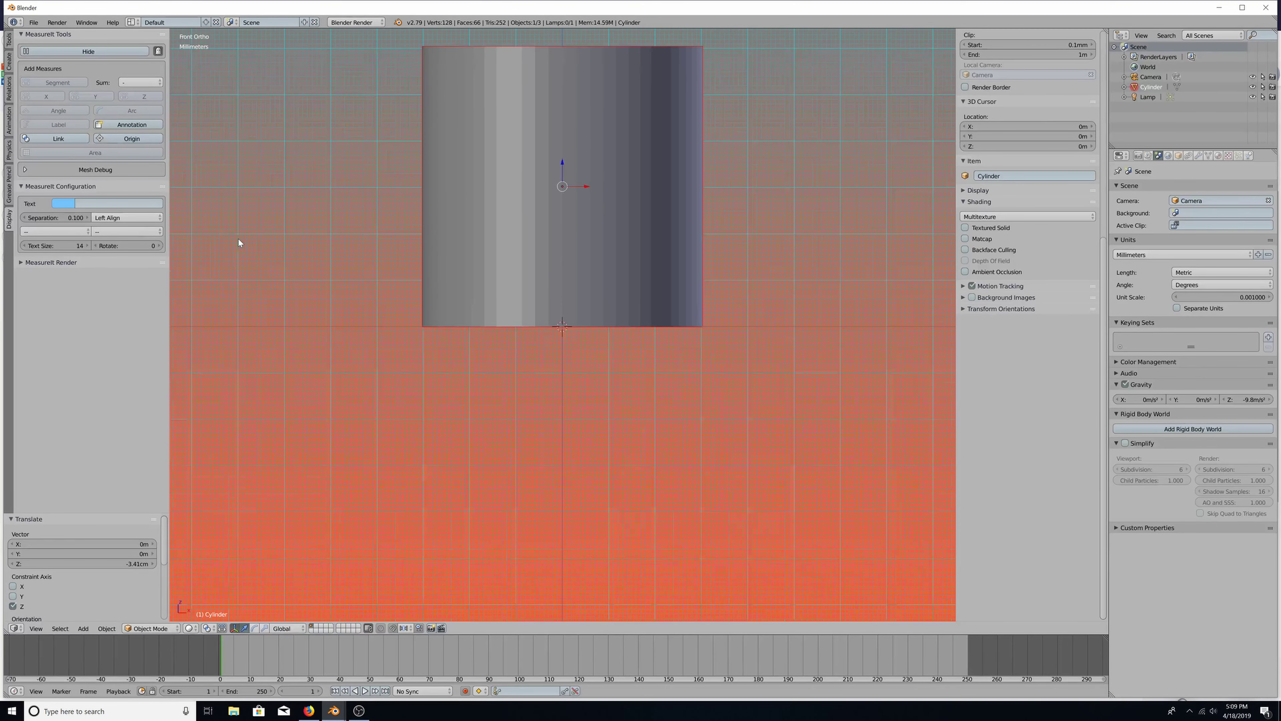
mouse_move(396, 349)
middle_mouse_down()
mouse_move(420, 323)
mouse_move(406, 364)
middle_mouse_up()
scroll(405, 364, "up", 1)
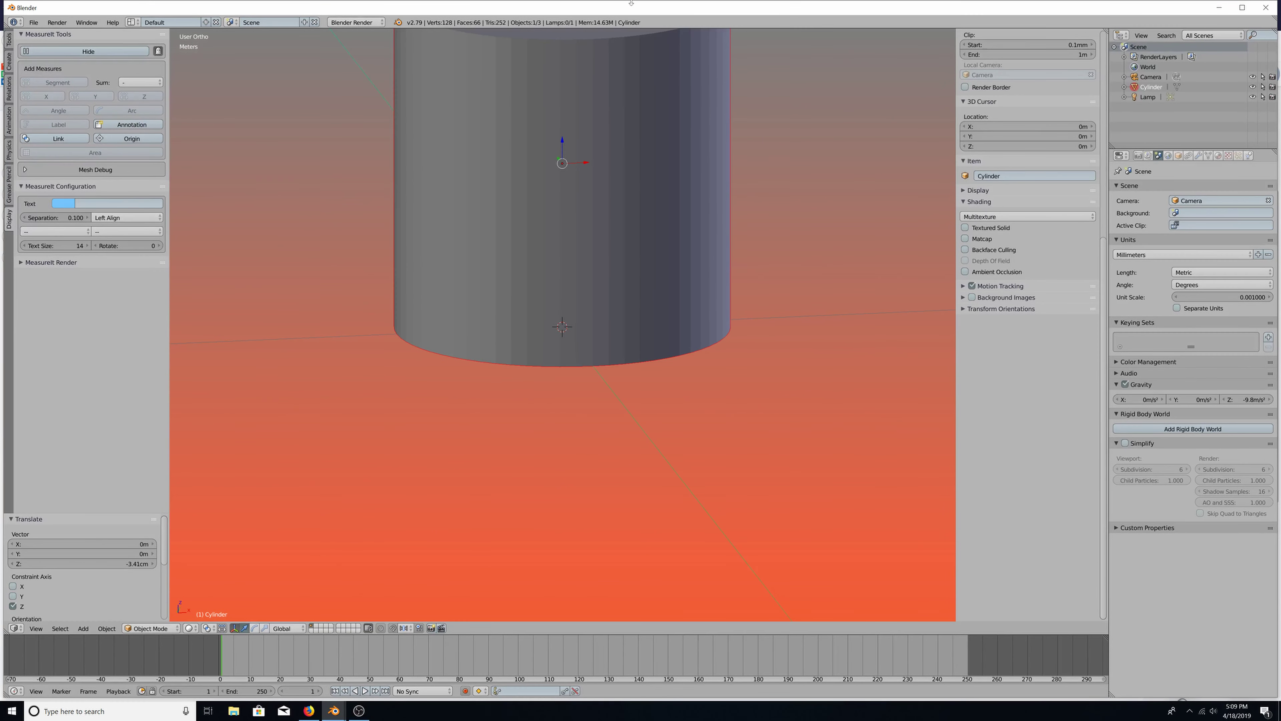
scroll(543, 214, "down", 2)
scroll(538, 228, "up", 2)
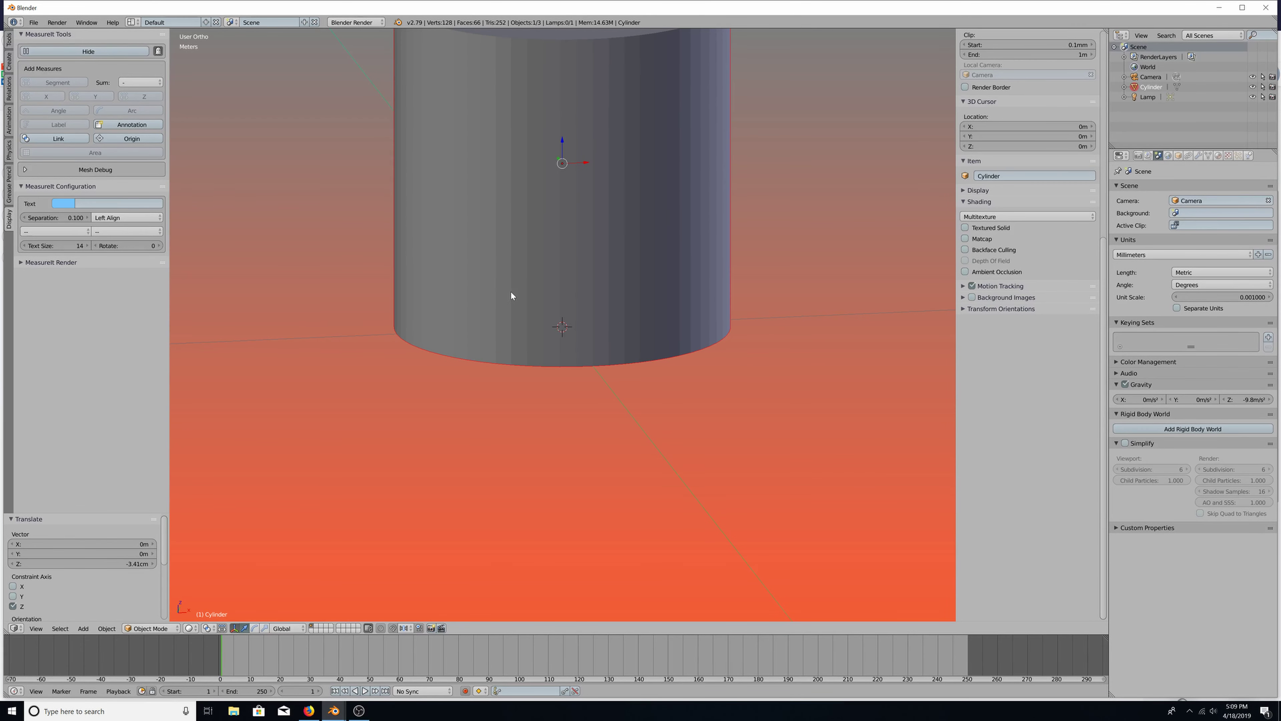
middle_click_drag(330, 342, 357, 351)
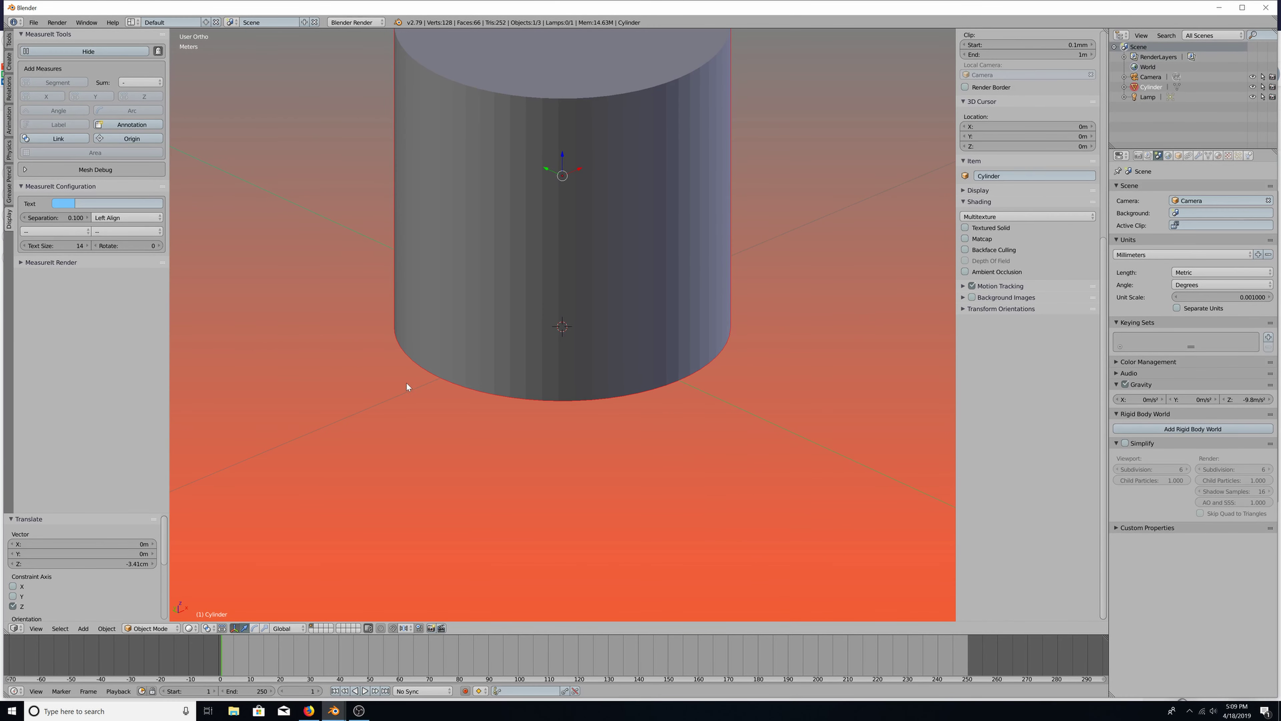
Enter Edit Mode and select two diametrically opposite vertices on the cylinder's bottom rim
key("Tab")
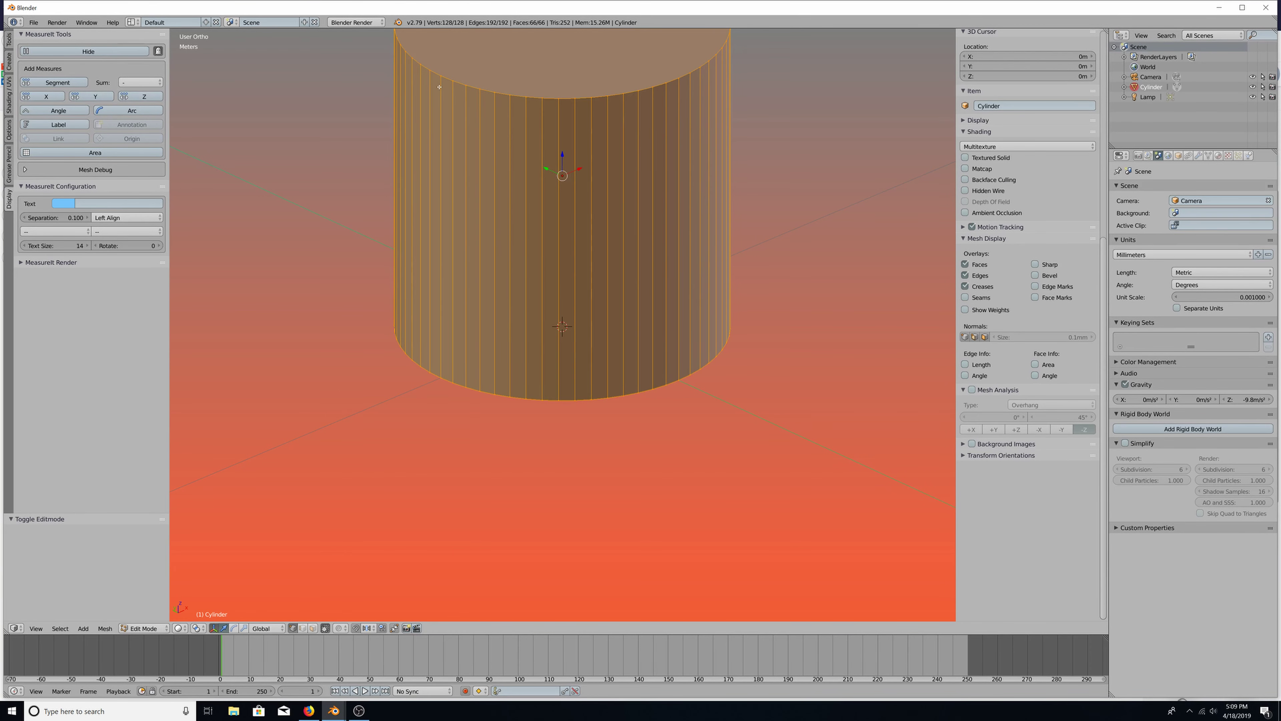
scroll(439, 385, "up", 3)
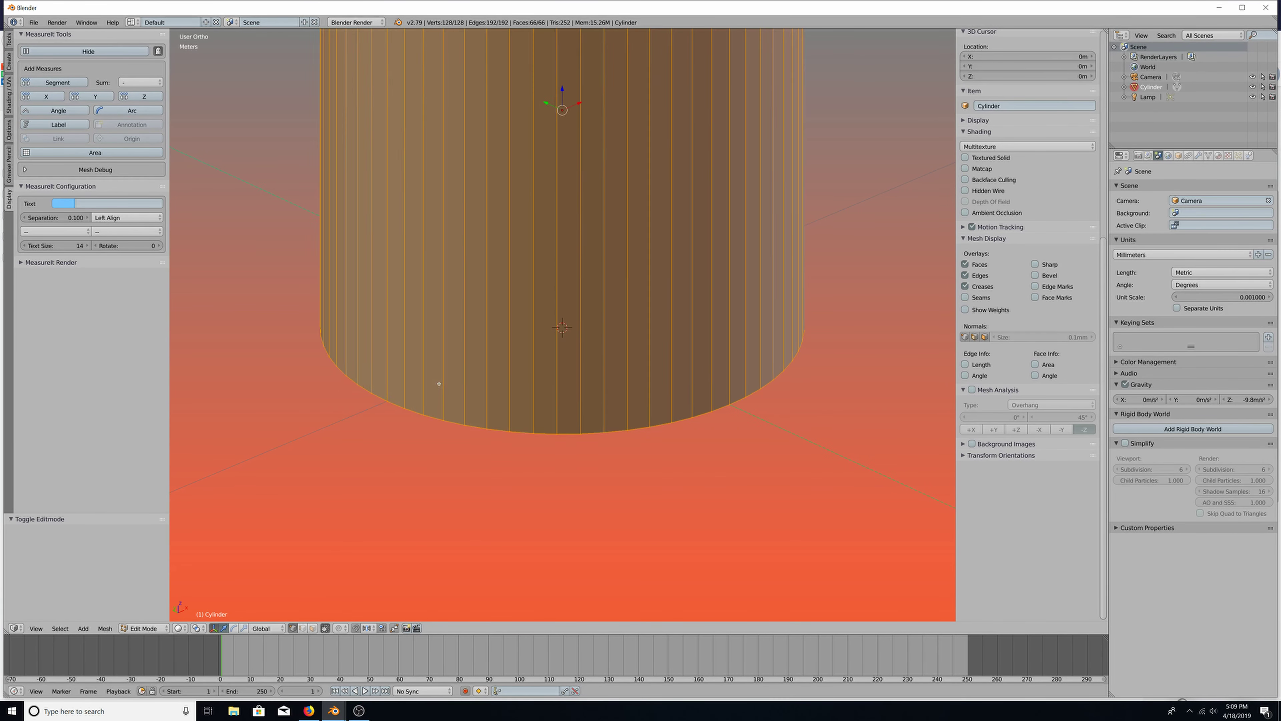
right_click(352, 418)
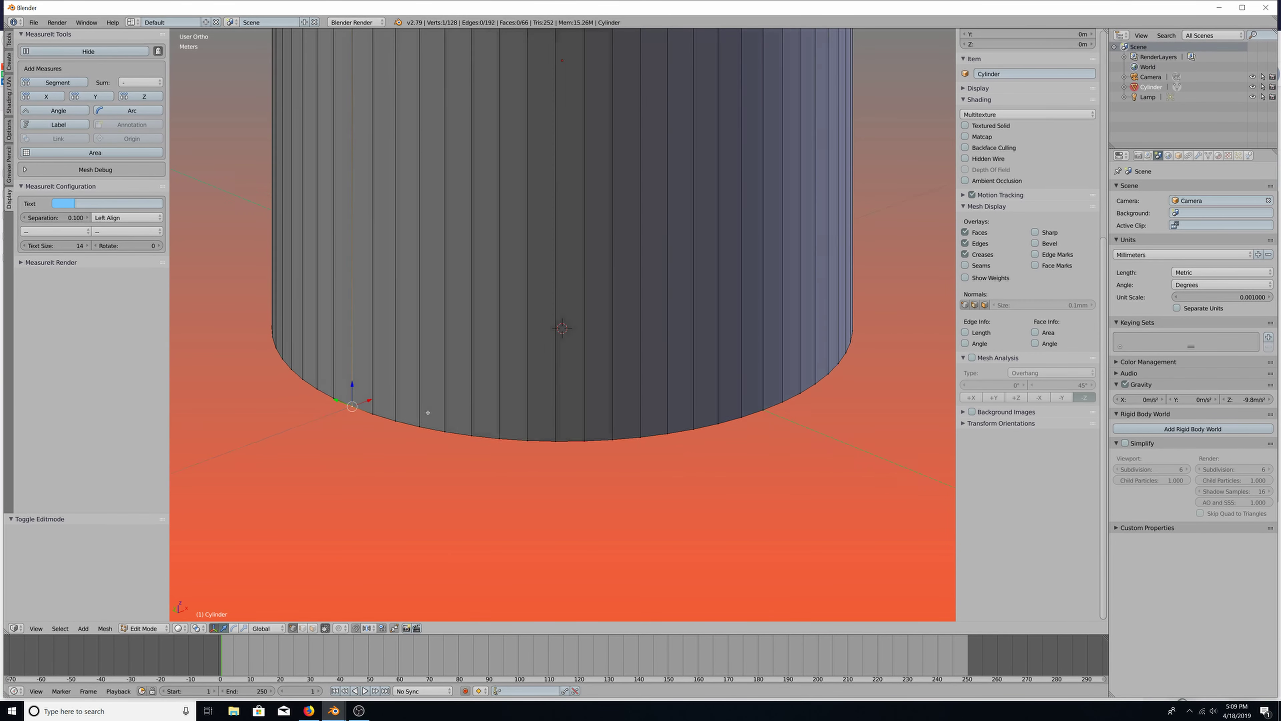
middle_click_drag(426, 415, 622, 400)
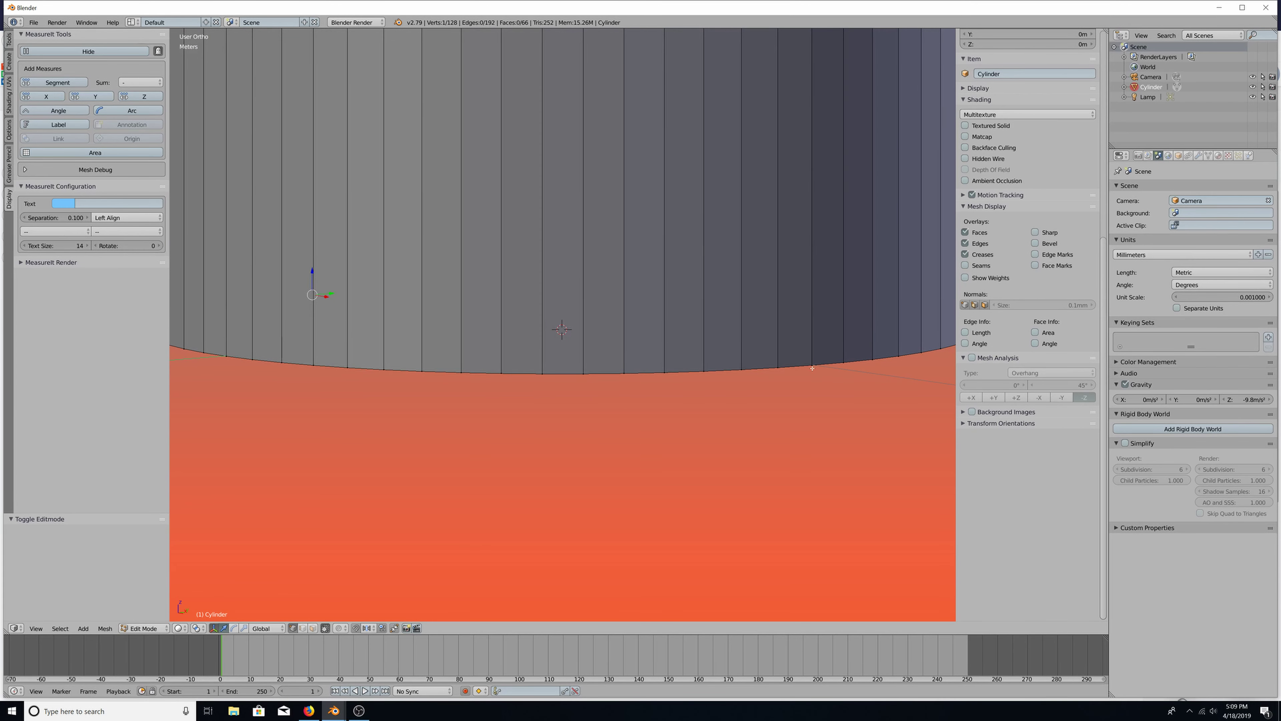
middle_click_drag(832, 369, 845, 502)
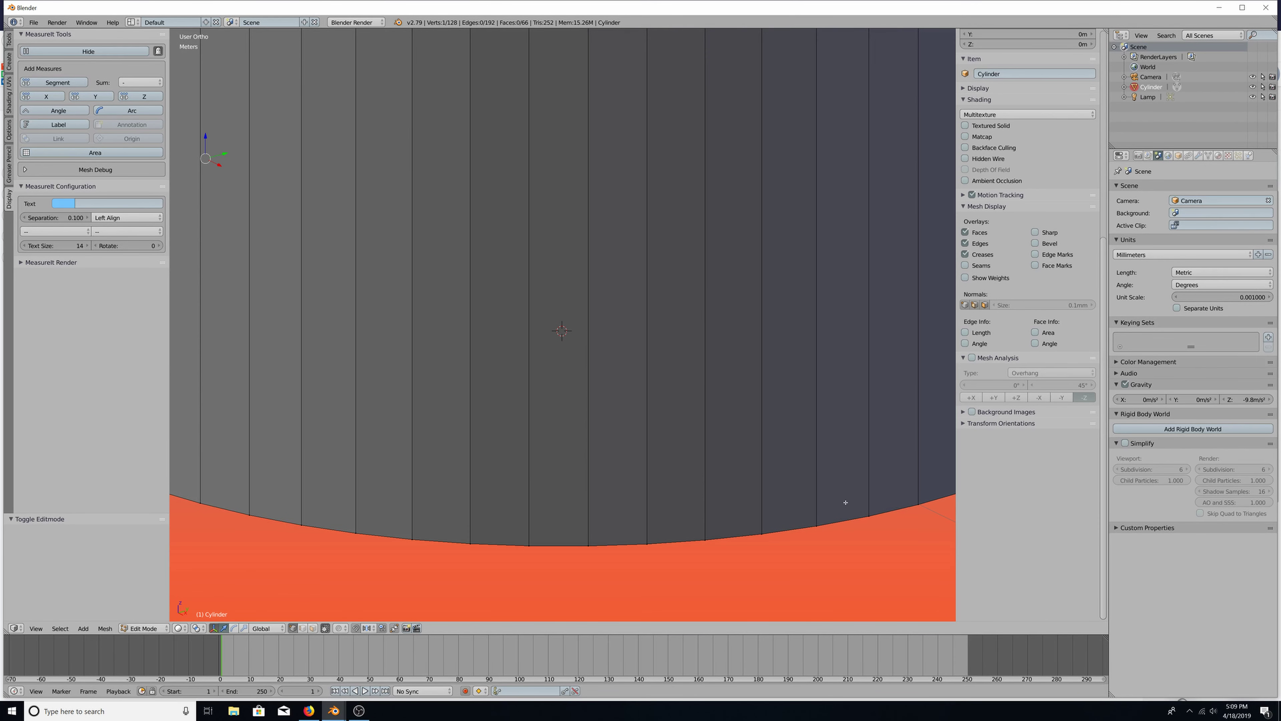
right_click(918, 503, "shift")
scroll(517, 424, "down", 3)
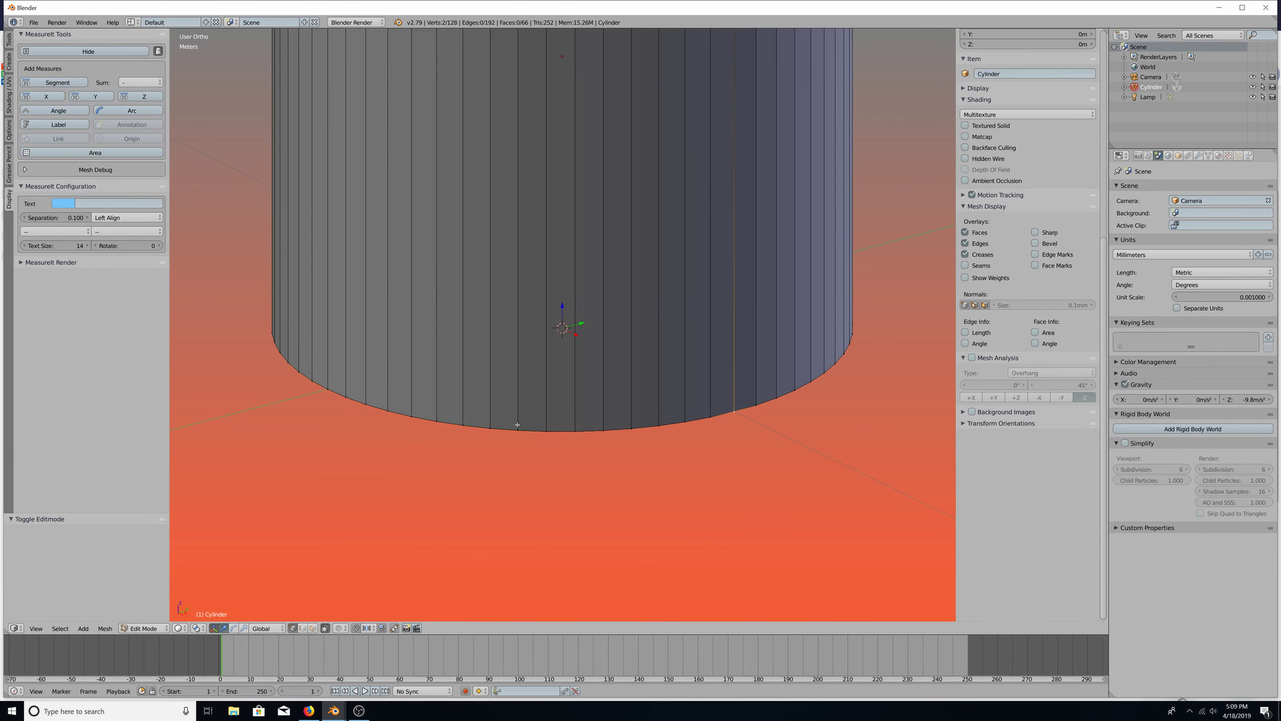
mouse_move(517, 425)
middle_mouse_down()
mouse_move(538, 401)
mouse_move(545, 424)
mouse_move(524, 433)
middle_mouse_up()
Set the MeasureIt text colour to red and the separation to 1 while in the front view
key("KP_1")
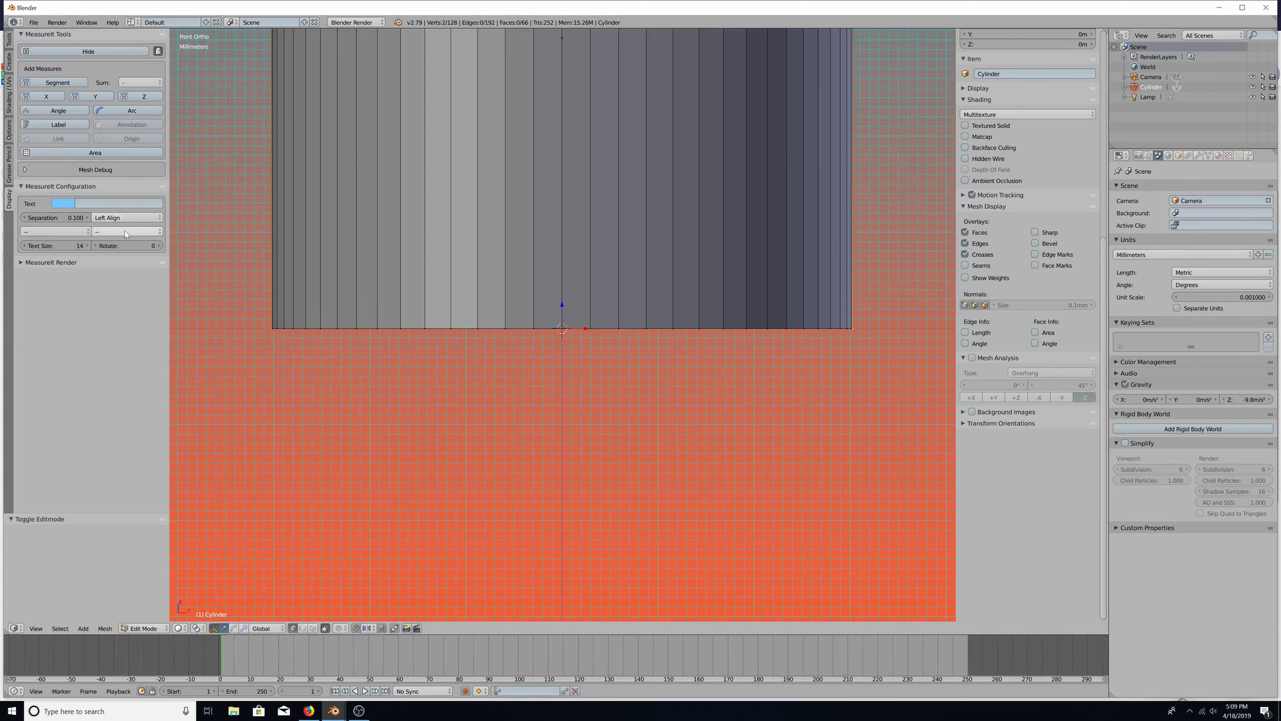
left_click(62, 204)
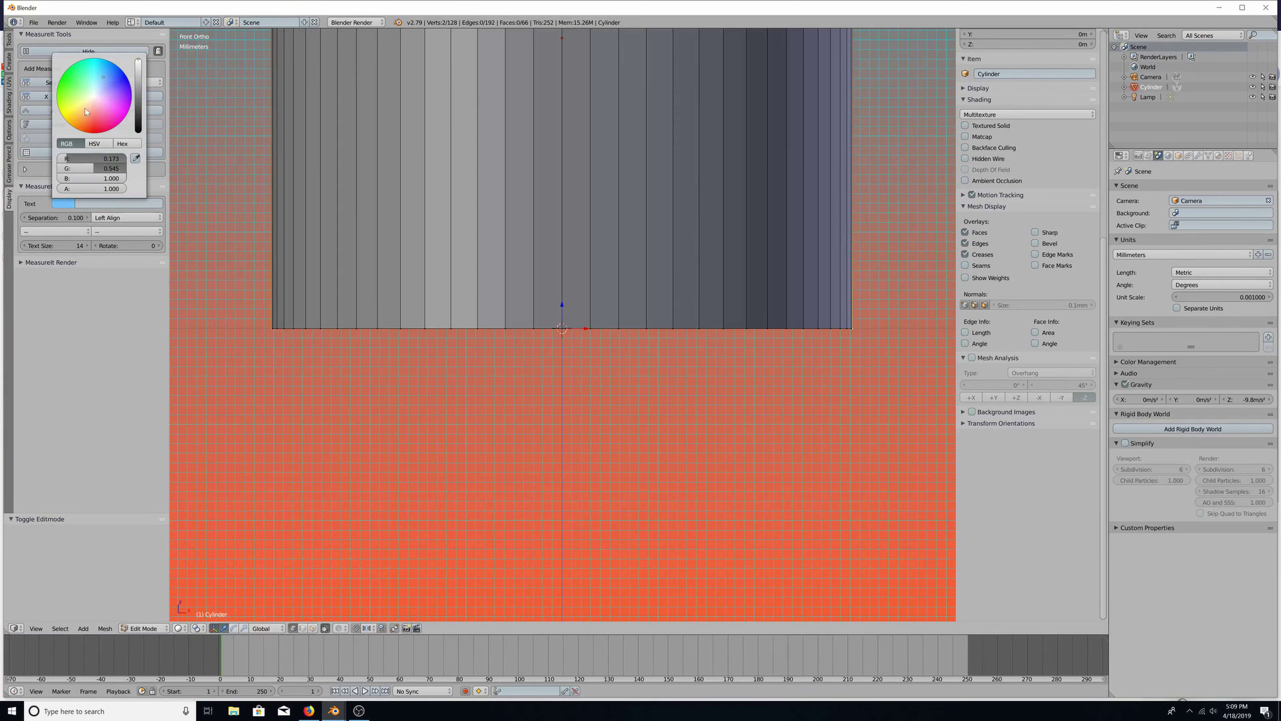
left_click_drag(100, 77, 93, 130)
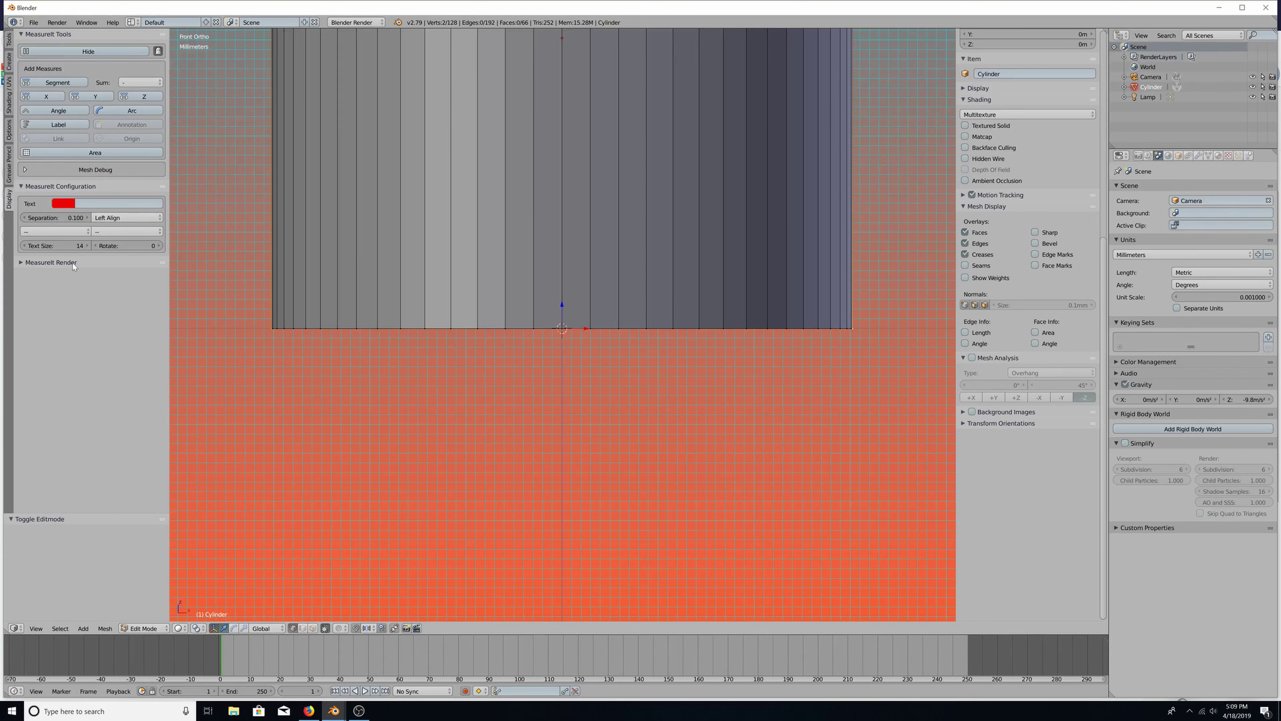
left_click(76, 217)
type("1")
key("Return")
Set the MeasureIt text size to 50 and add a segment measurement between the two selected rim vertices
left_click(83, 247)
type("50")
key("Return")
left_click(63, 82)
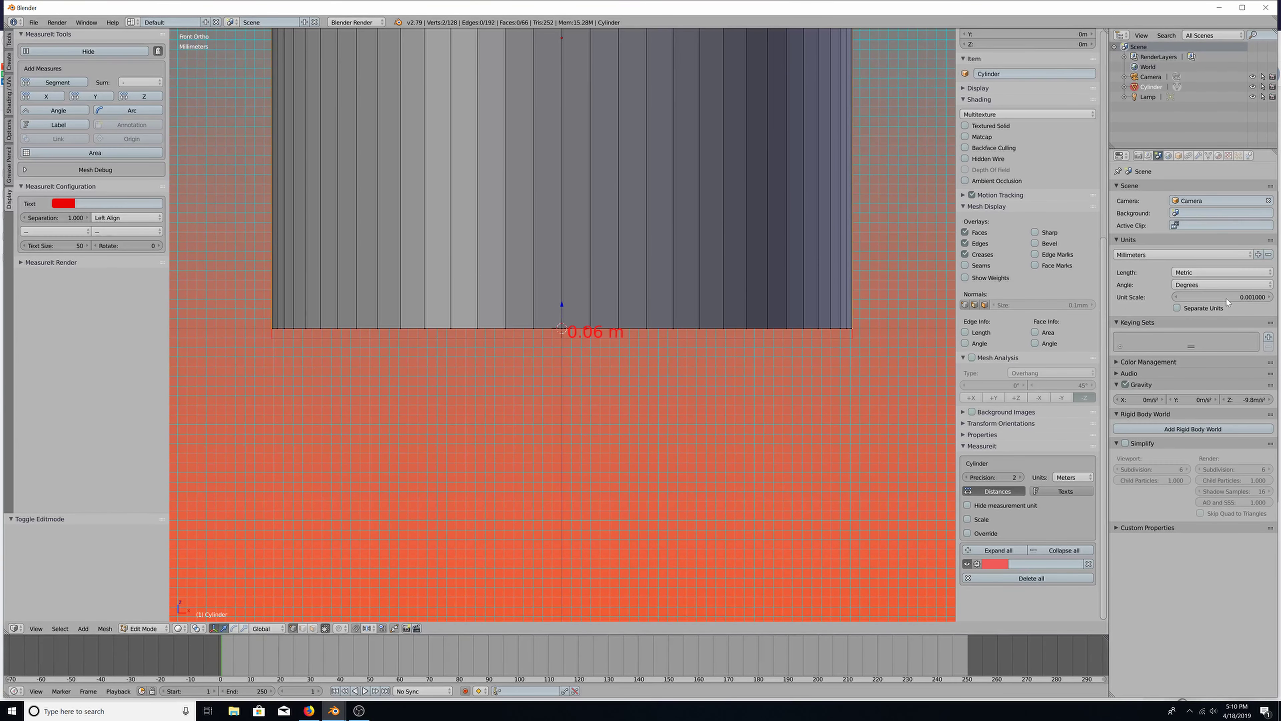
scroll(768, 306, "down", 2)
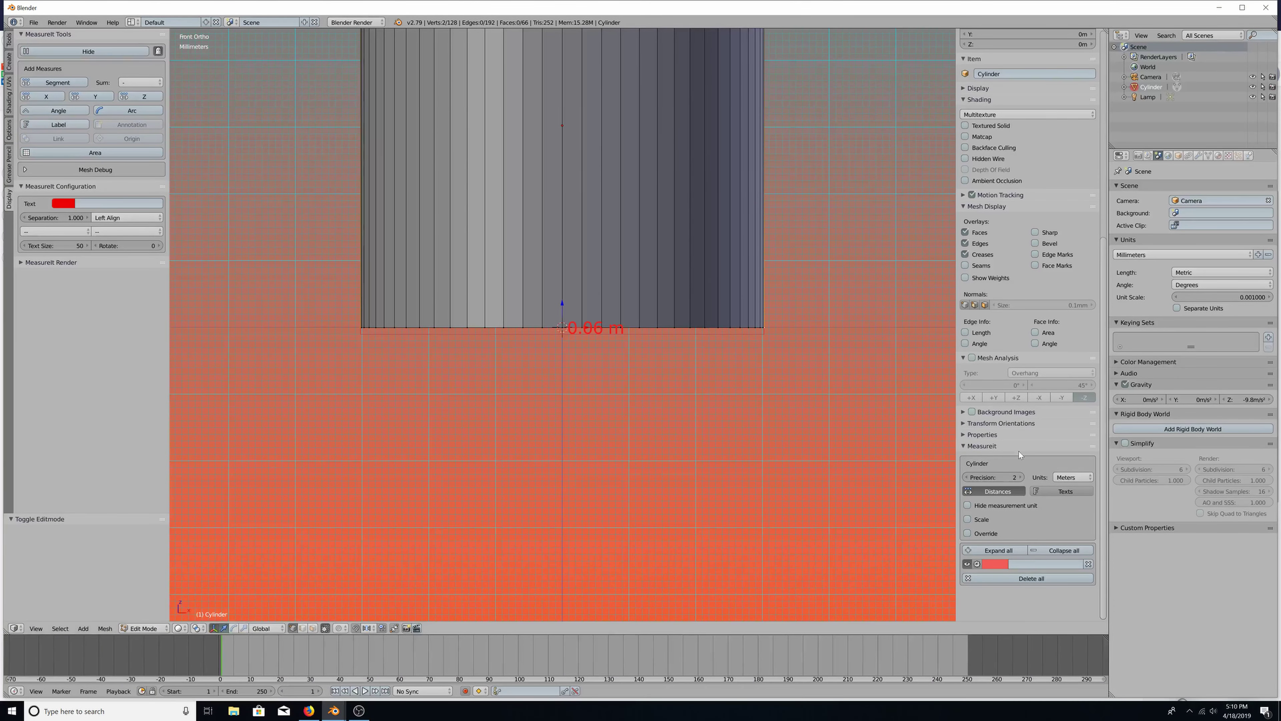
Set the MeasureIt units for the cylinder's rim measurement to millimeters
left_click(1082, 476)
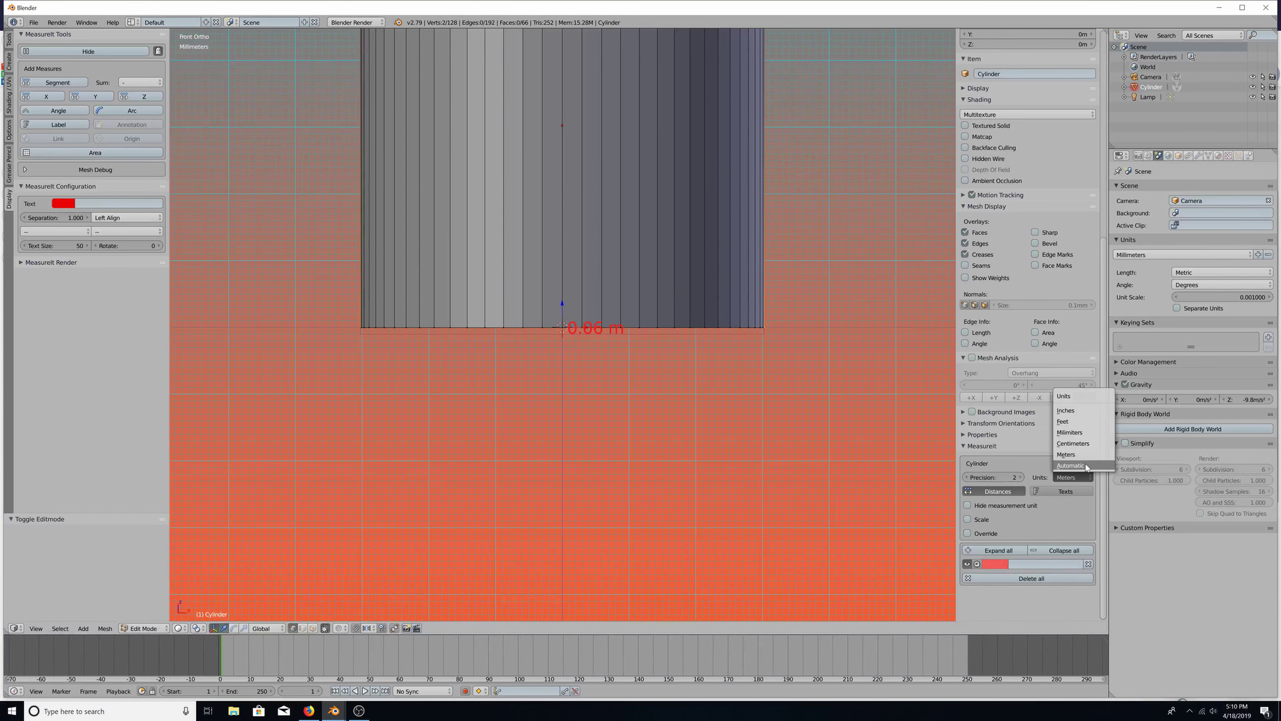
left_click(1079, 432)
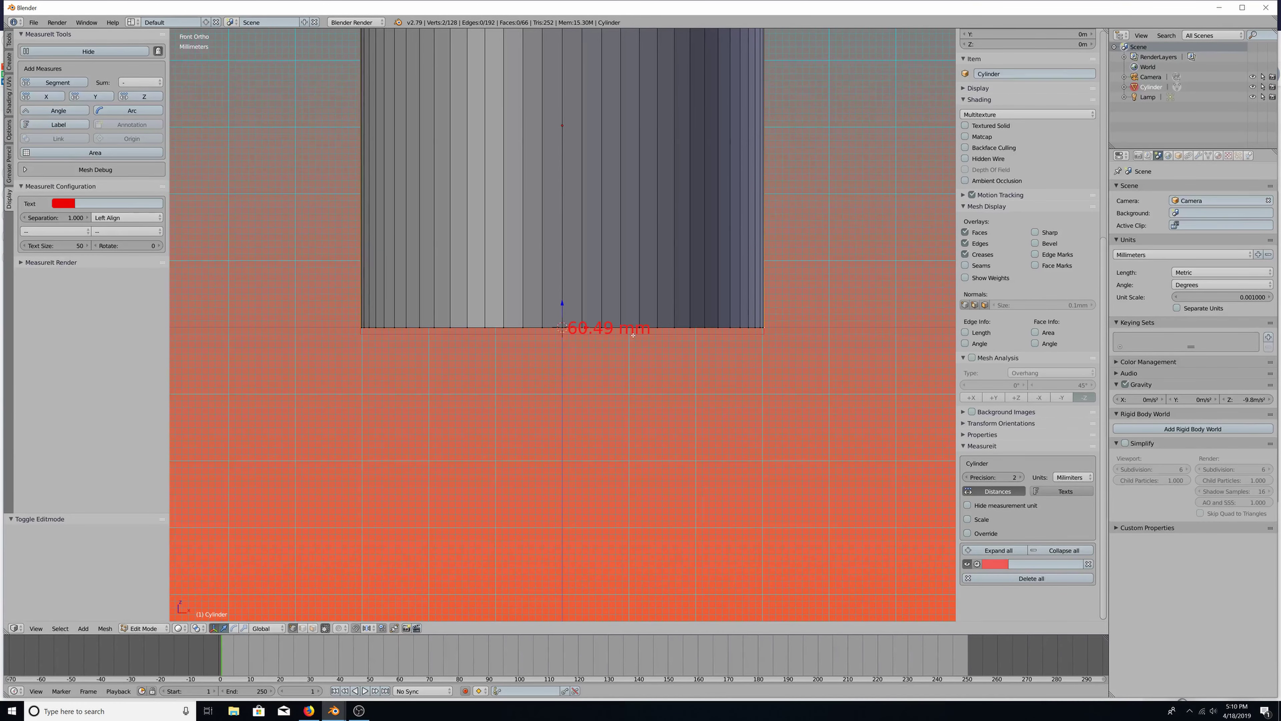
scroll(632, 335, "up", 2)
scroll(590, 329, "down", 1)
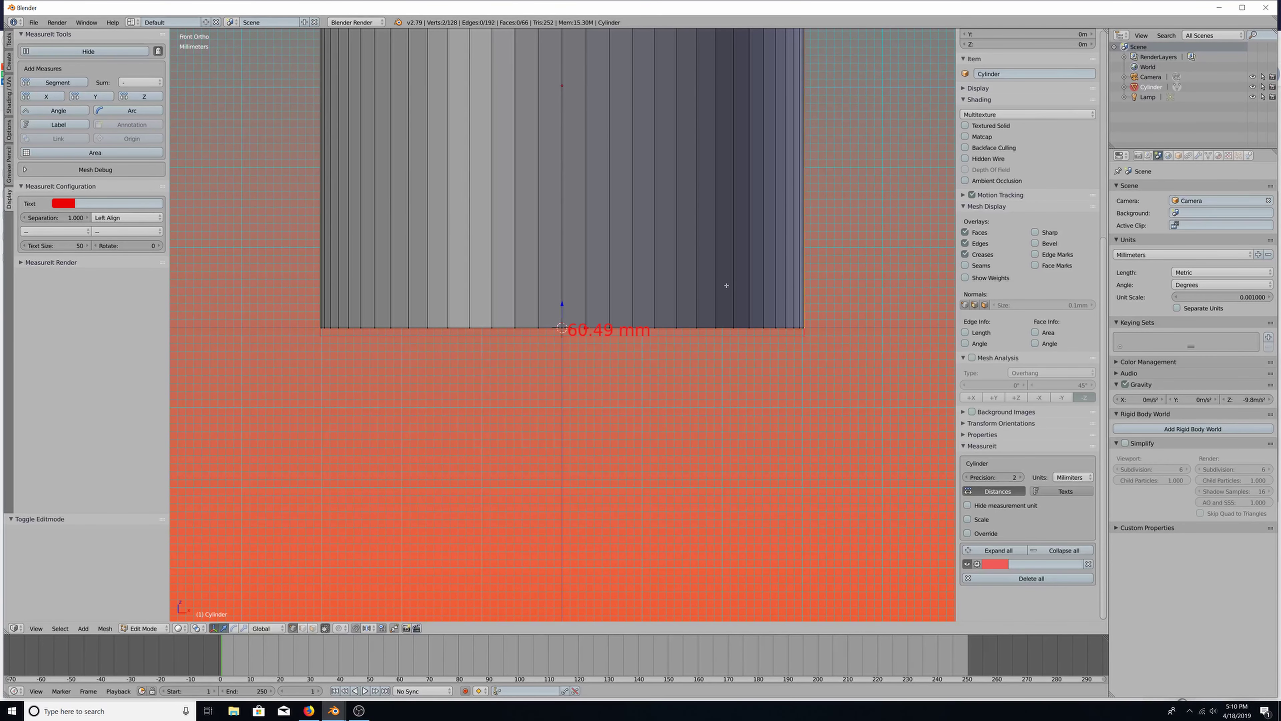
middle_click_drag(726, 284, 721, 230)
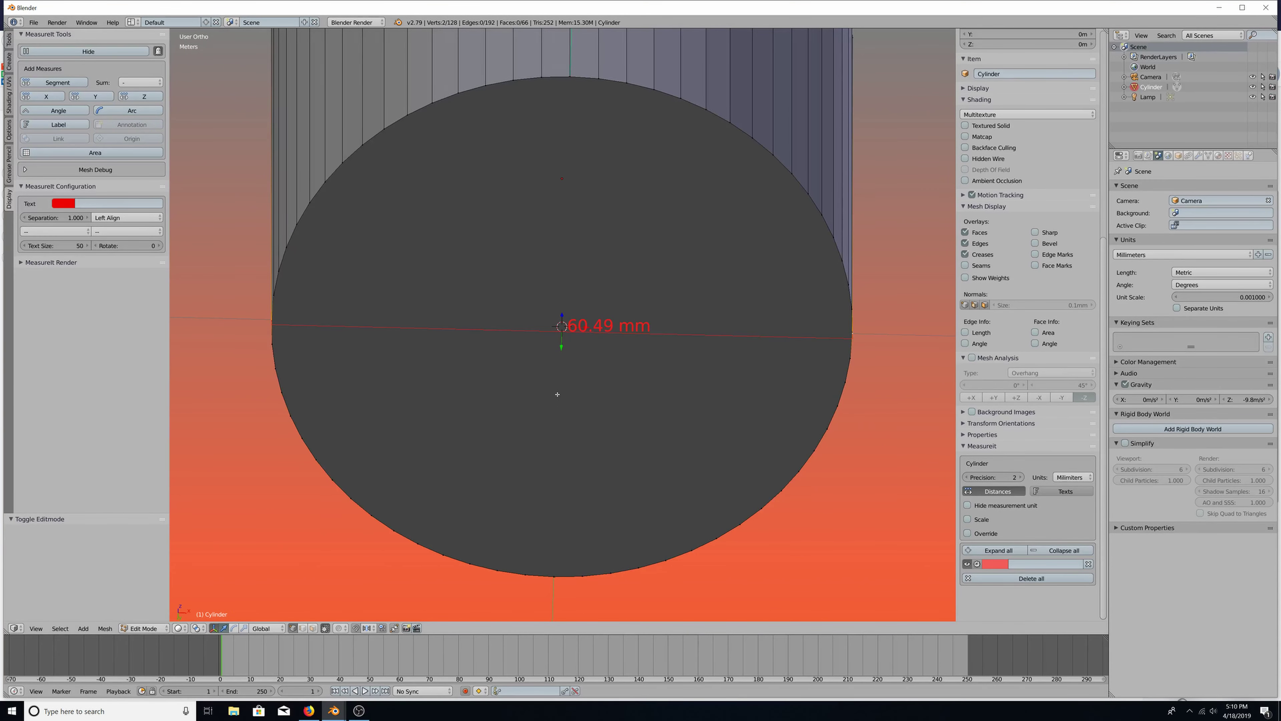
middle_click_drag(557, 394, 565, 452)
scroll(573, 388, "down", 3)
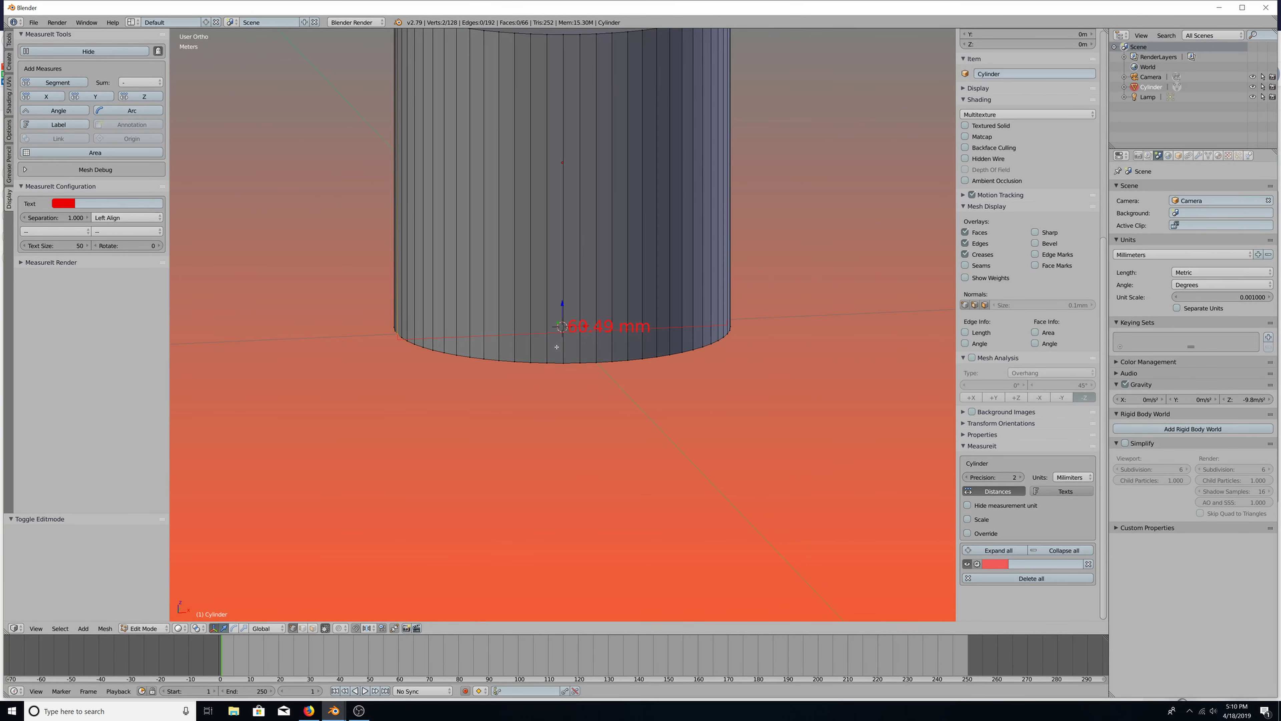
middle_click_drag(573, 388, 573, 424)
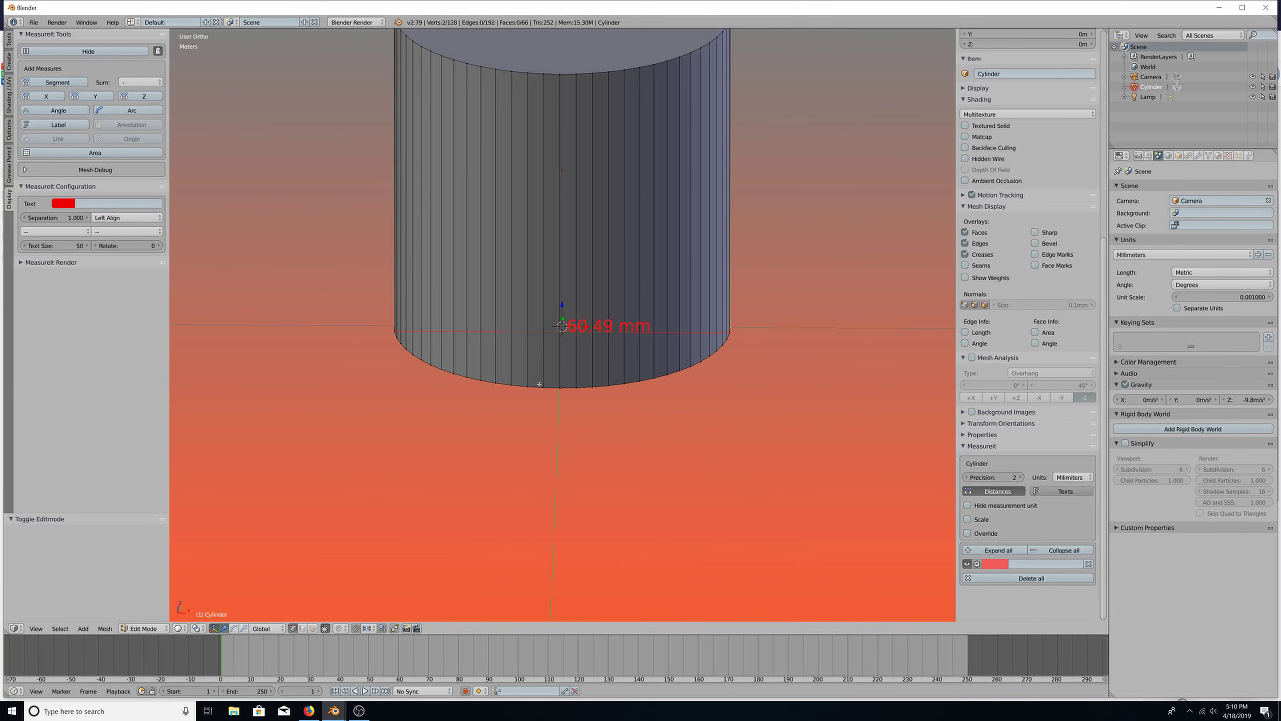
Switch to the Tinkercad design in Firefox and select the outer orange base ring to examine its size and internal parts
left_click(317, 710)
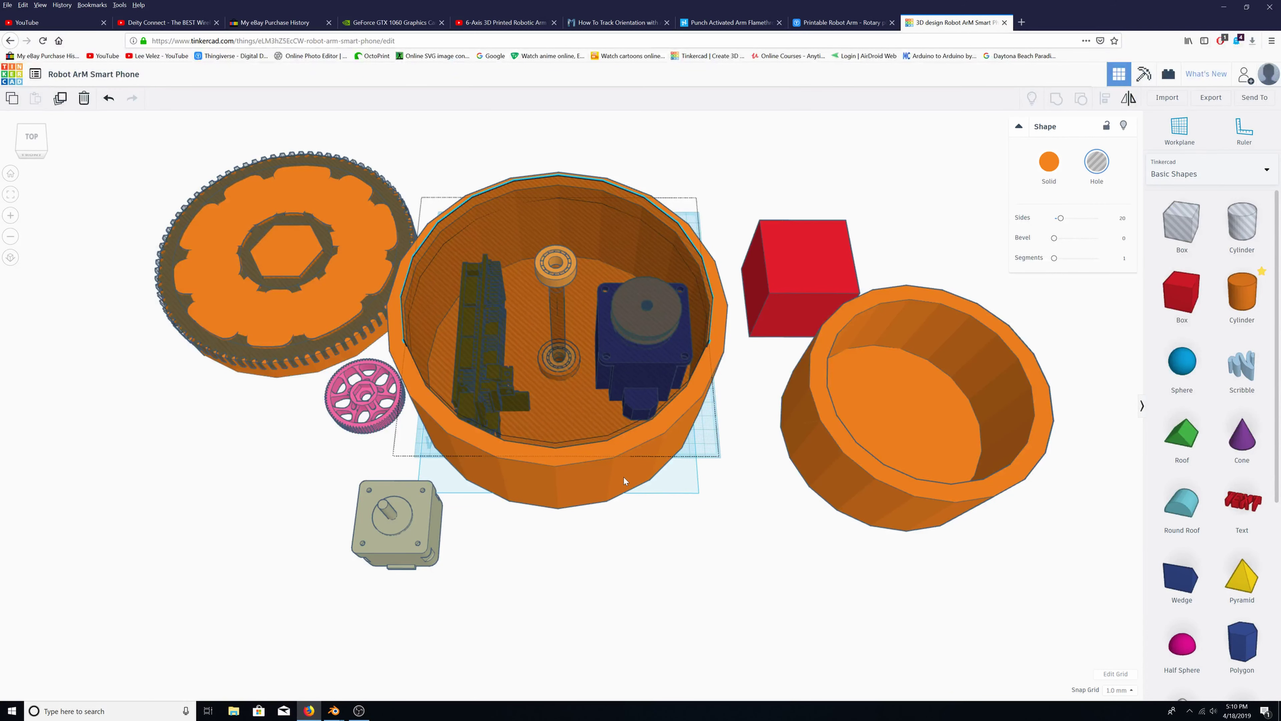
left_click(702, 453)
mouse_move(716, 508)
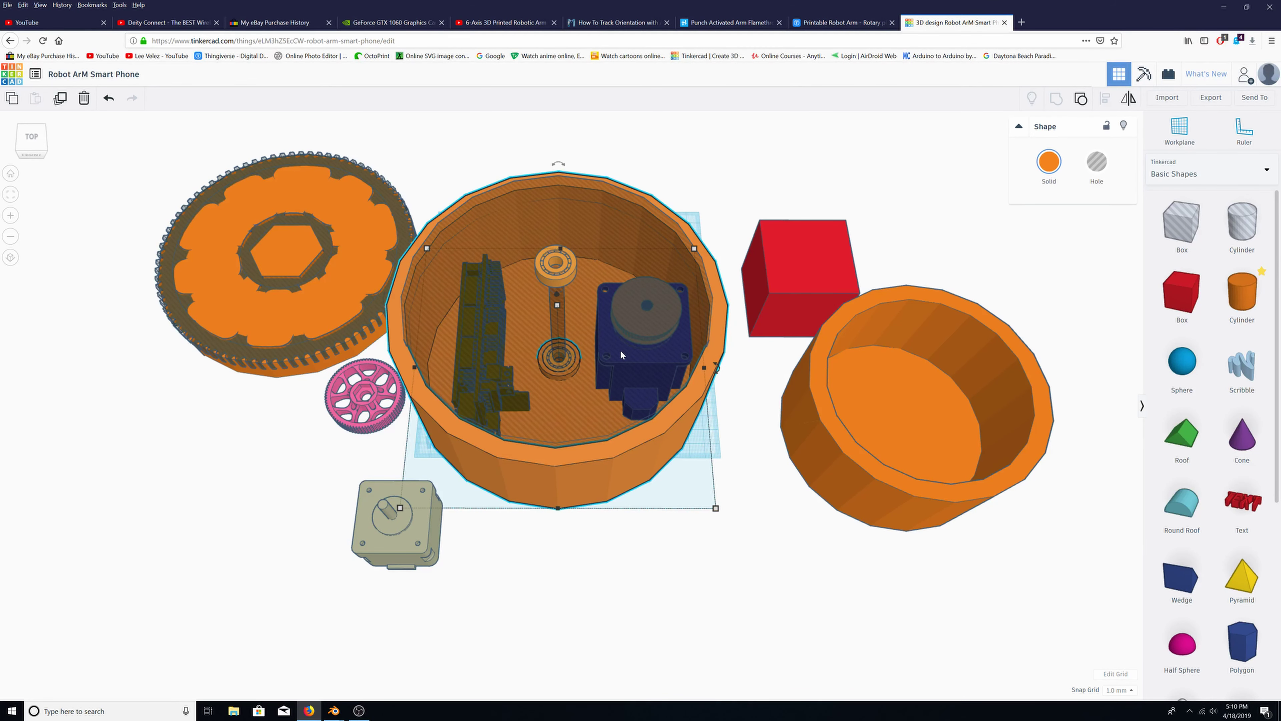
middle_click_drag(619, 350, 631, 390)
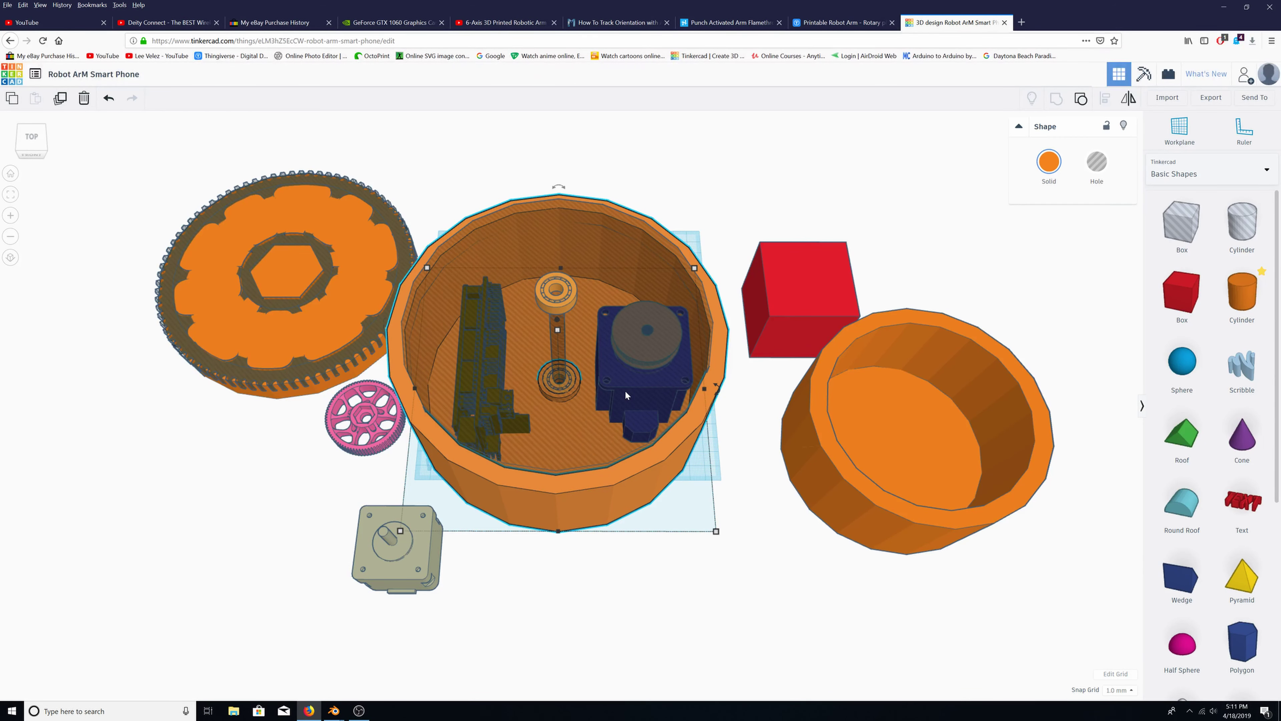
Return to the Thingiverse robot arm search results and open the BCN3D MOVEO robot arm page
left_click(839, 22)
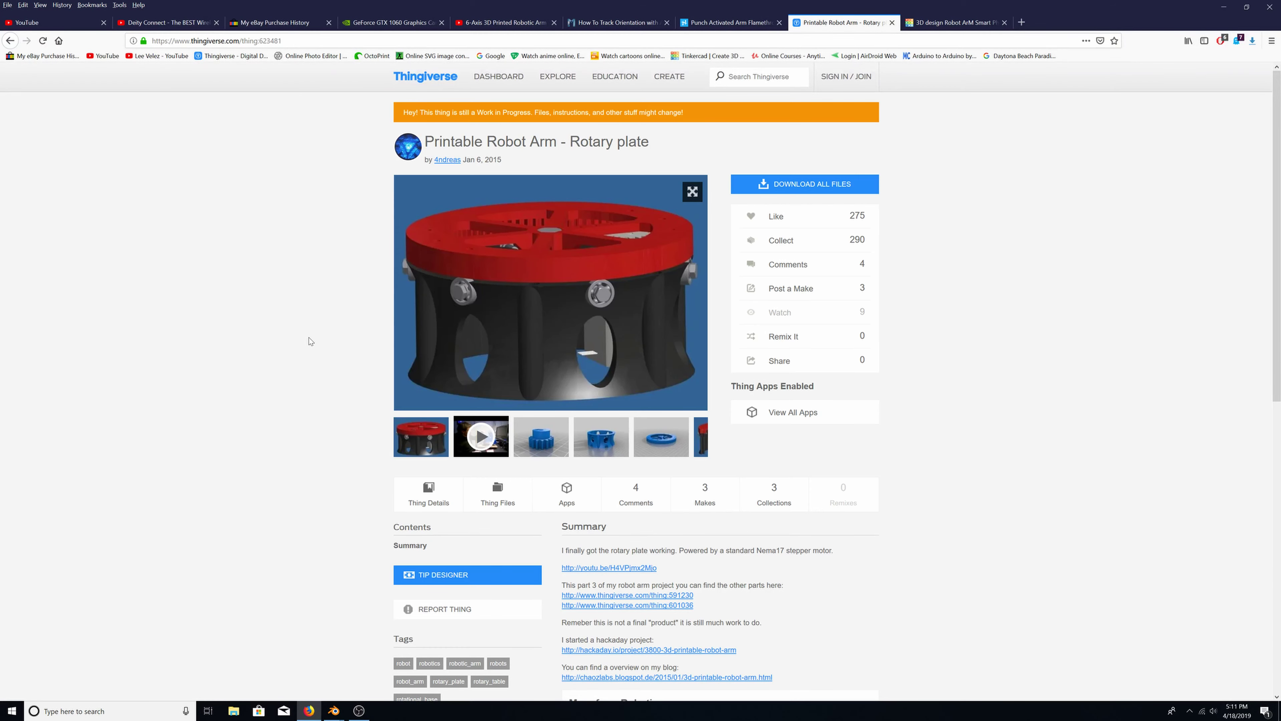
key("alt+Left")
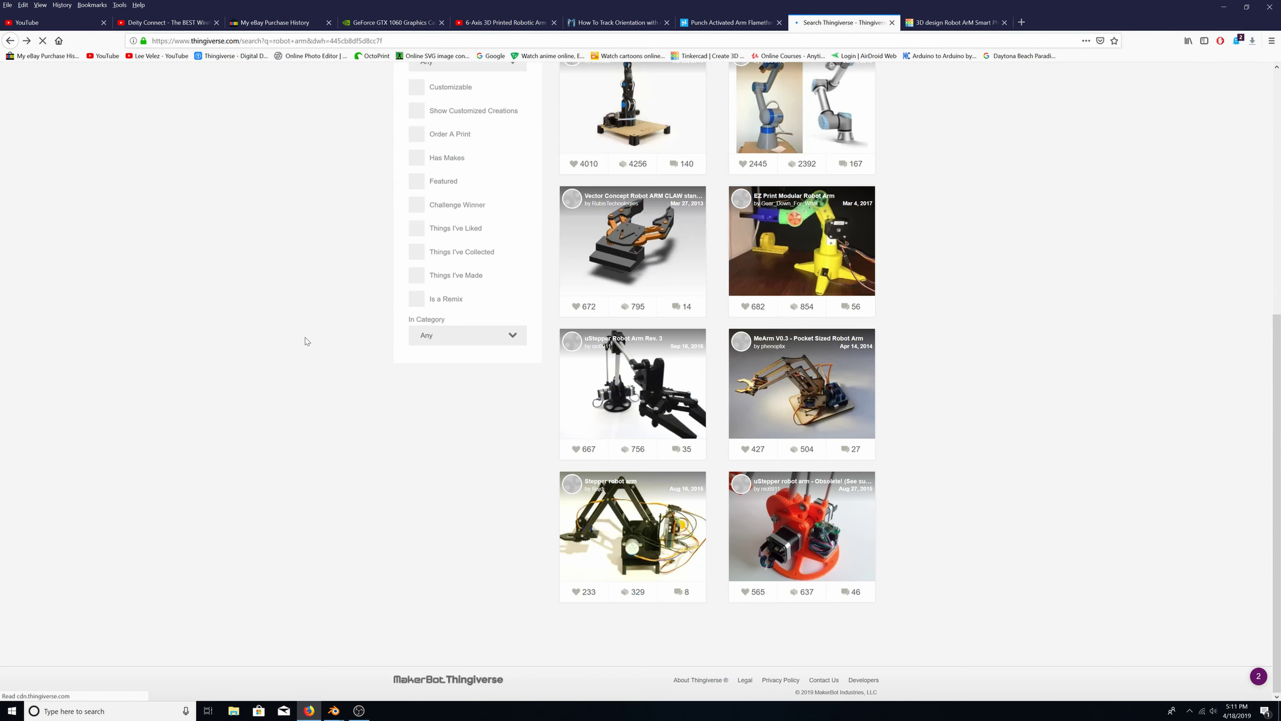
scroll(631, 373, "up", 8)
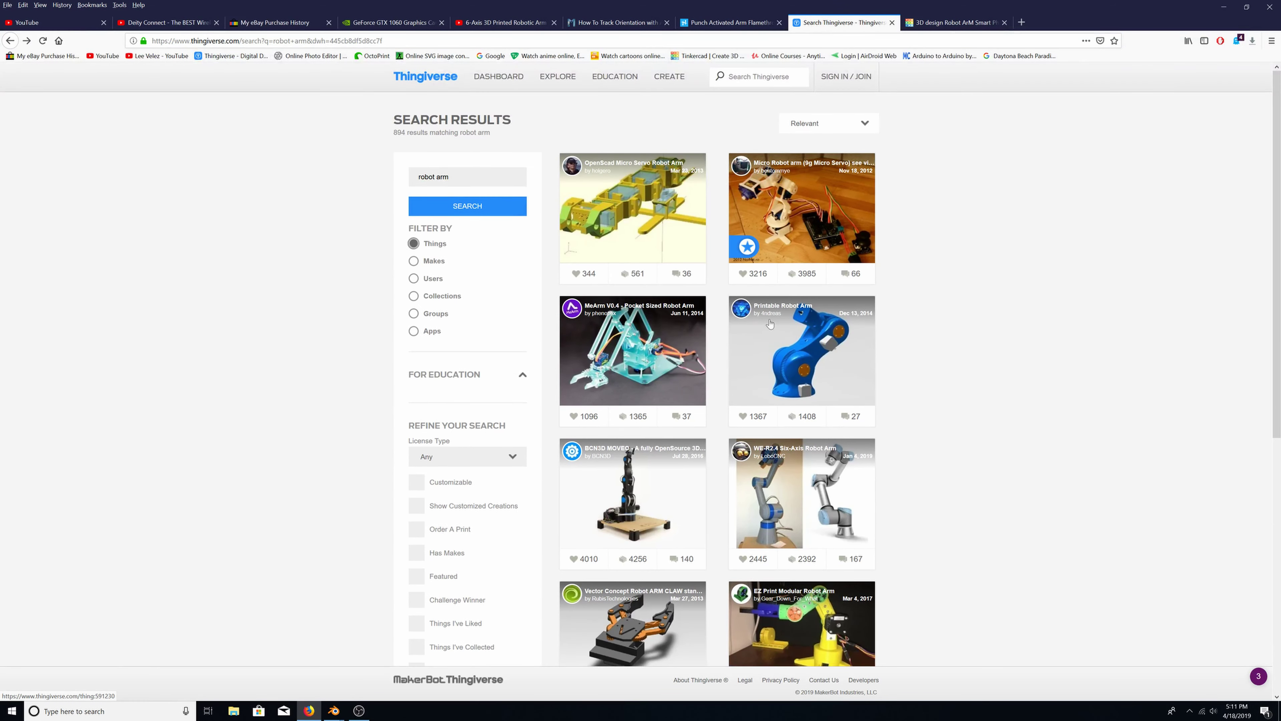
scroll(656, 323, "down", 5)
left_click(638, 270)
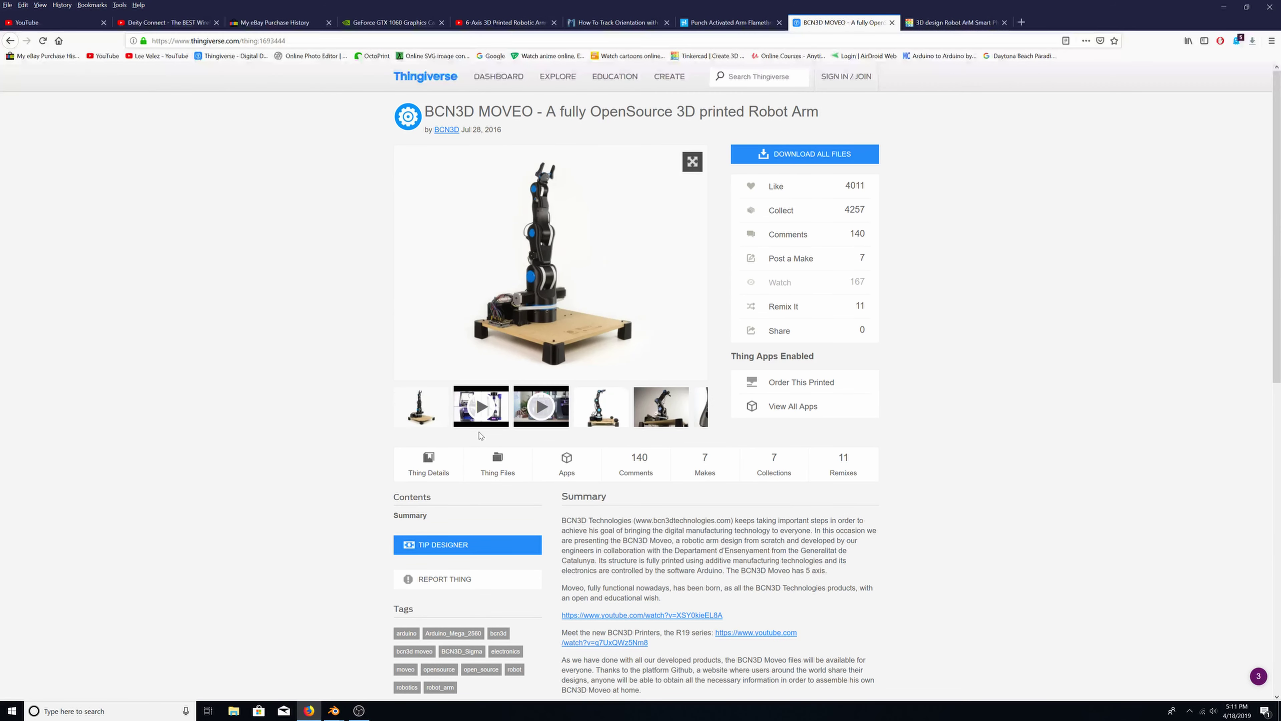
Examine the rotating base and joints of the BCN3D MOVEO arm in its gallery photos
left_click(604, 410)
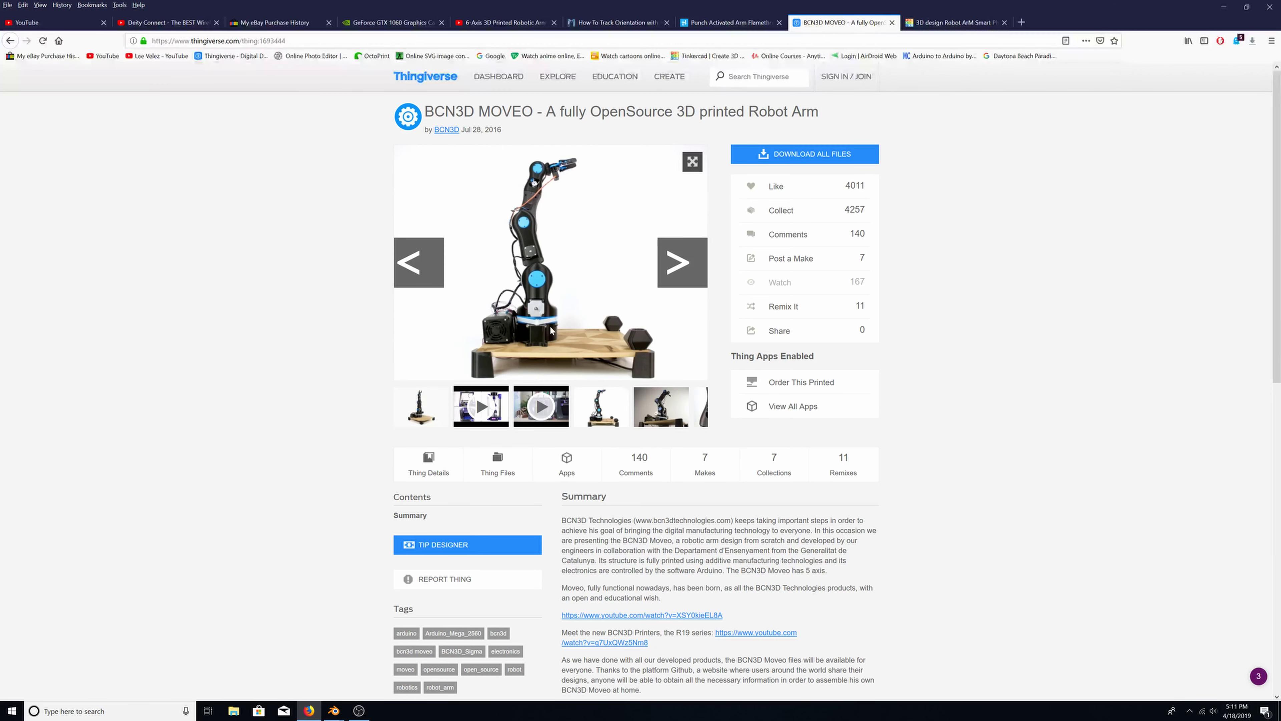
left_click(657, 403)
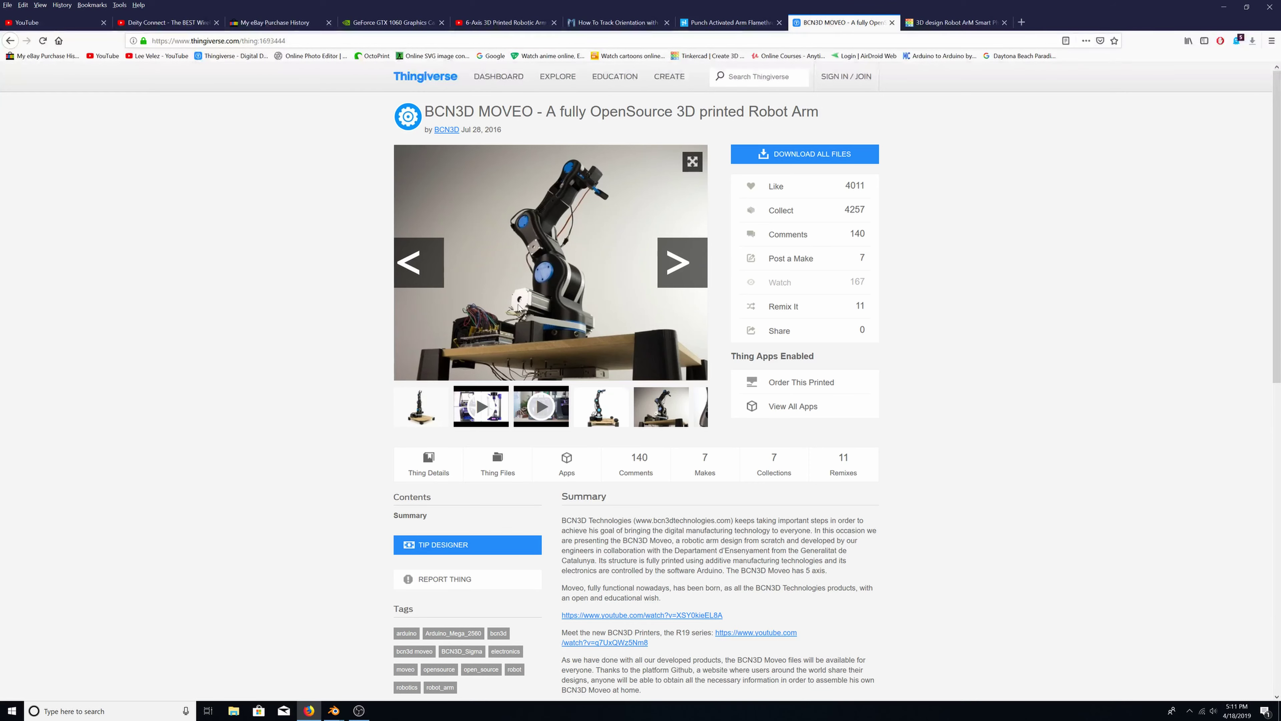
scroll(605, 293, "down", 1)
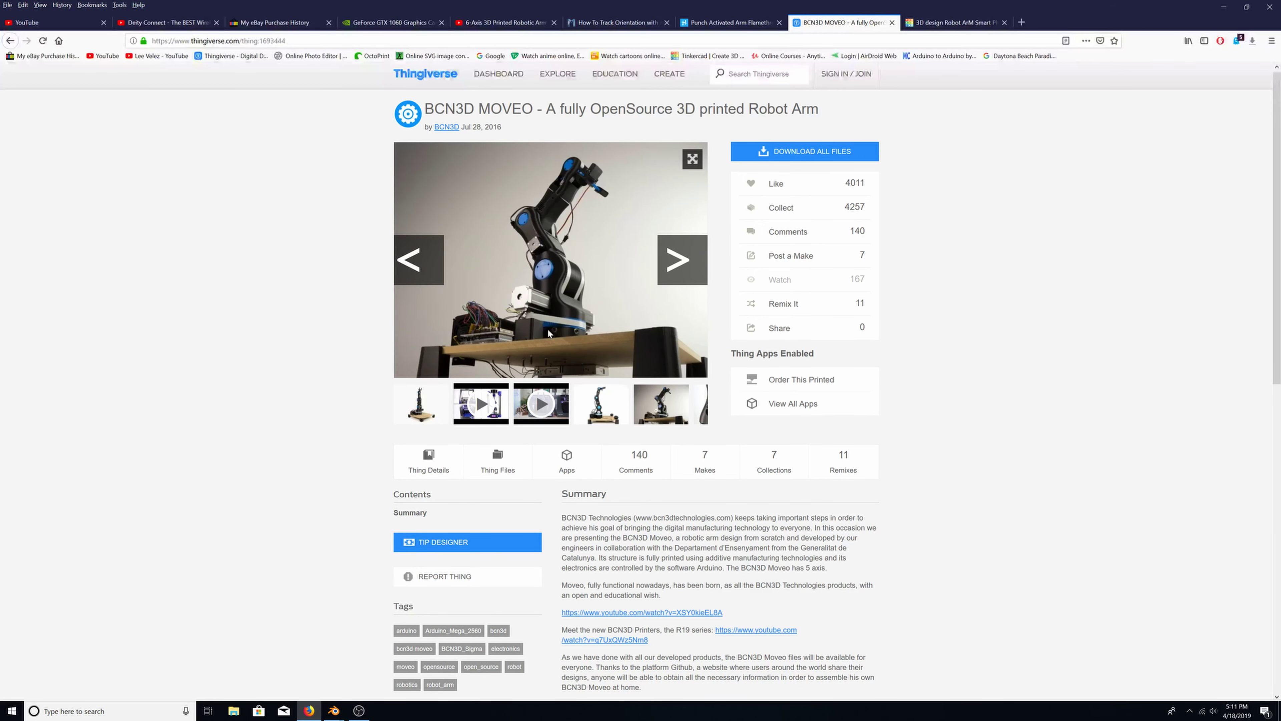
left_click(681, 258)
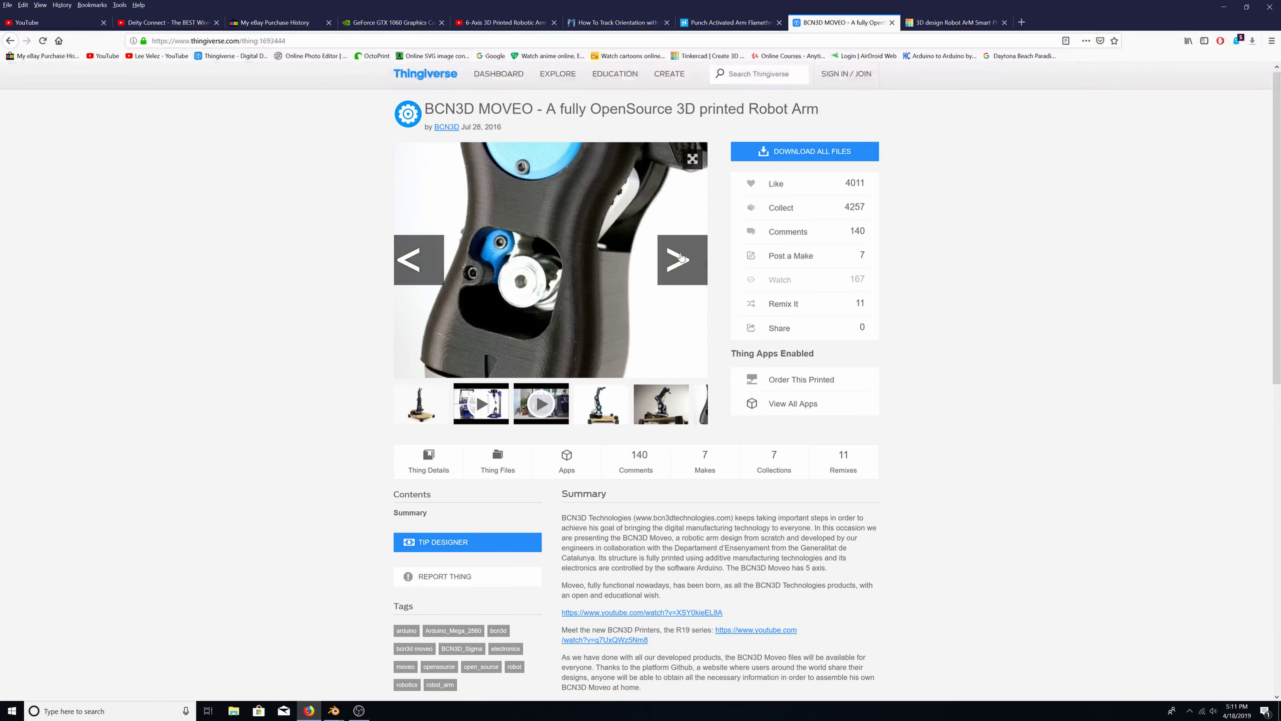
left_click(677, 258)
left_click(677, 258)
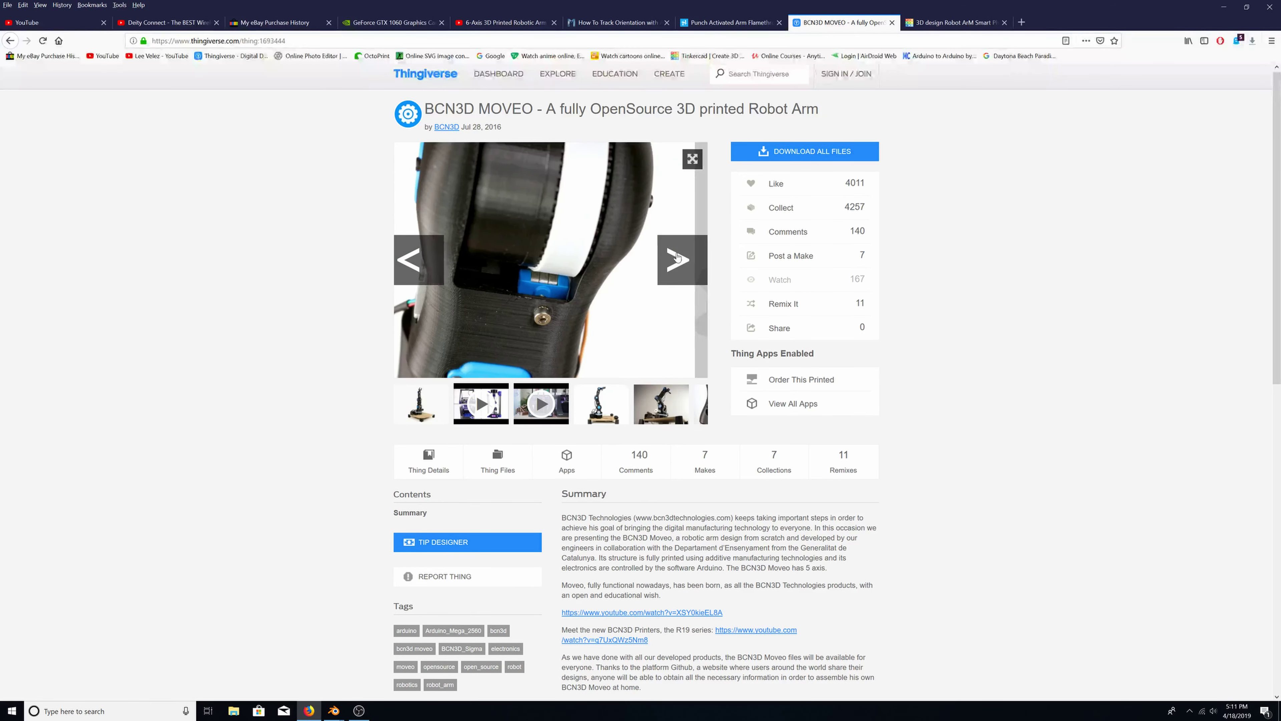
left_click(678, 258)
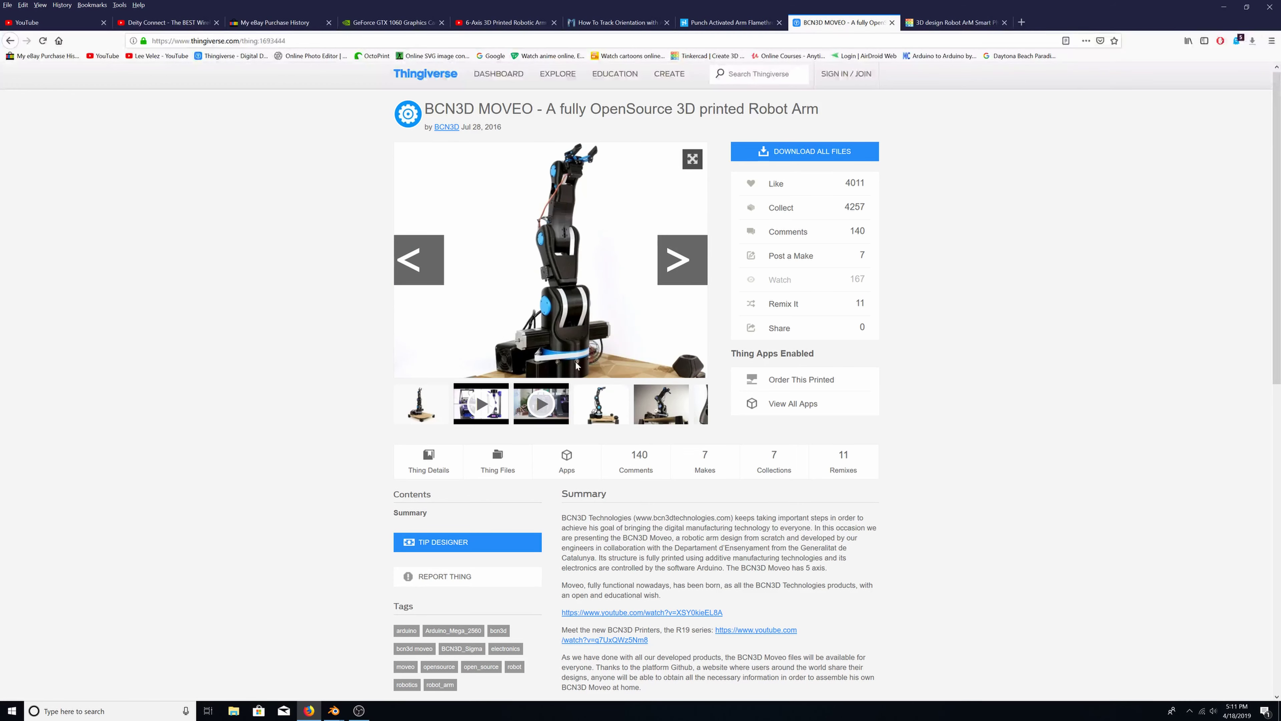
left_click(671, 275)
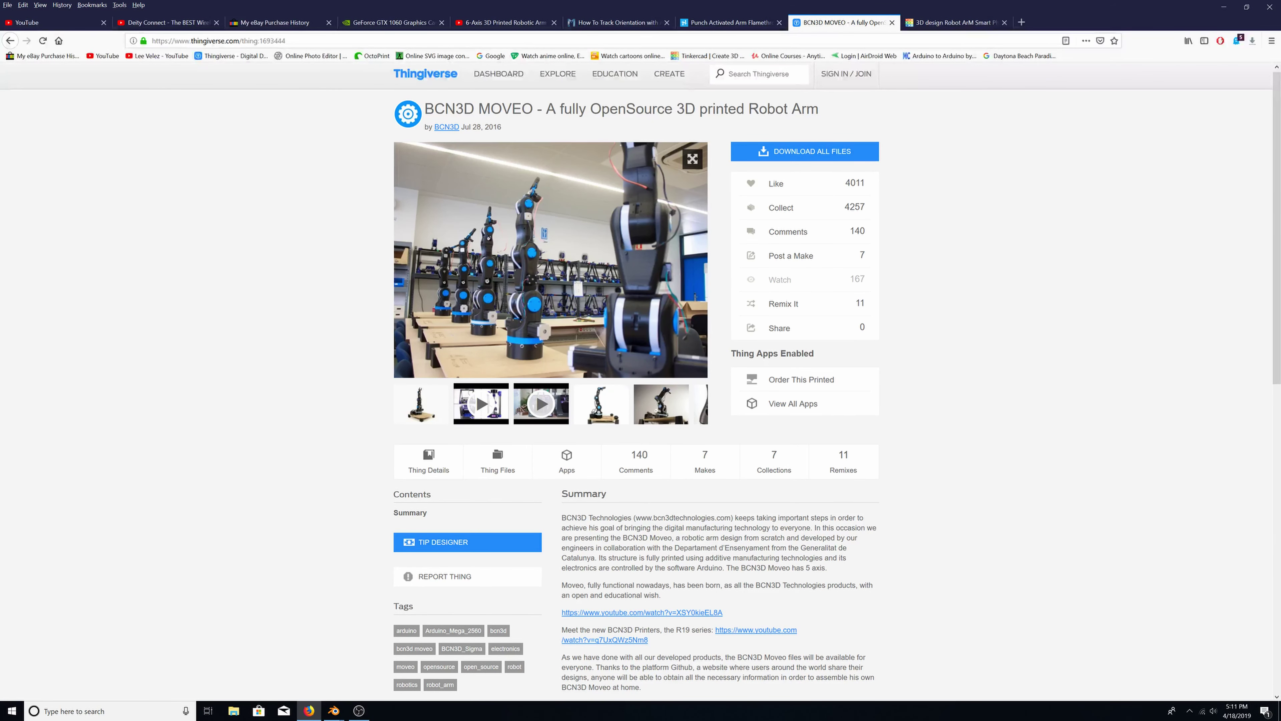
mouse_move(696, 286)
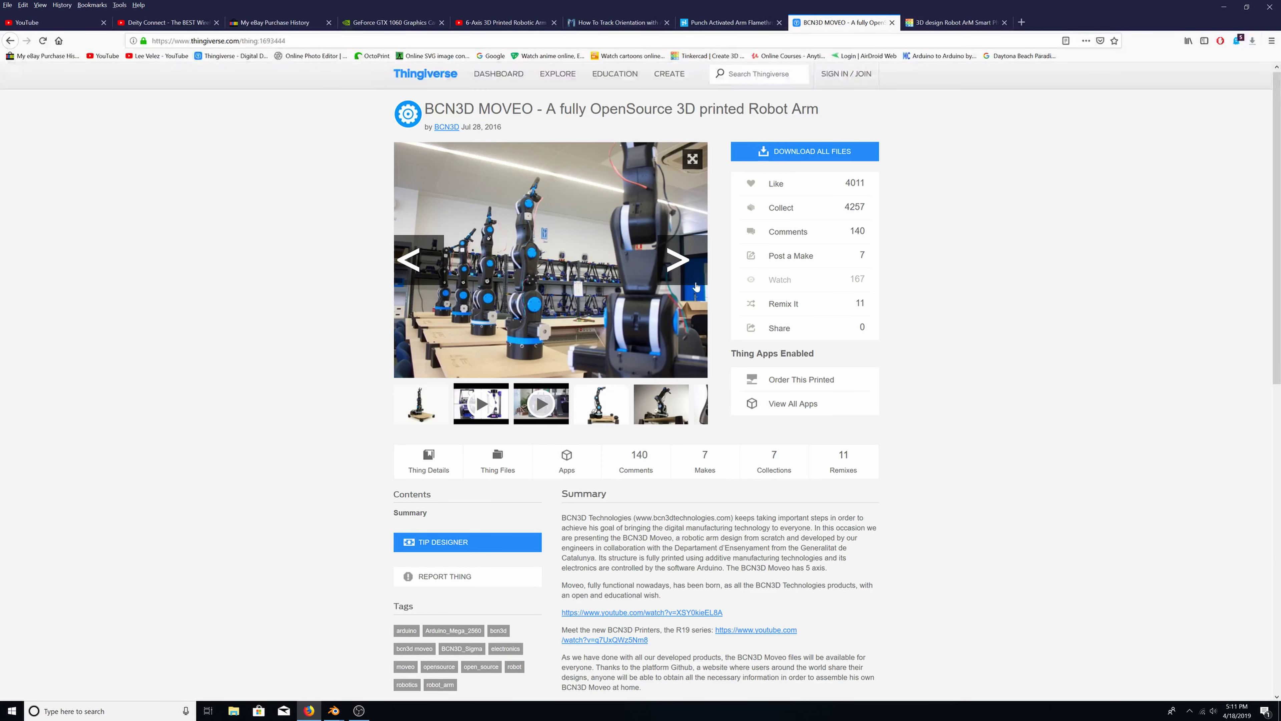
left_click(685, 255)
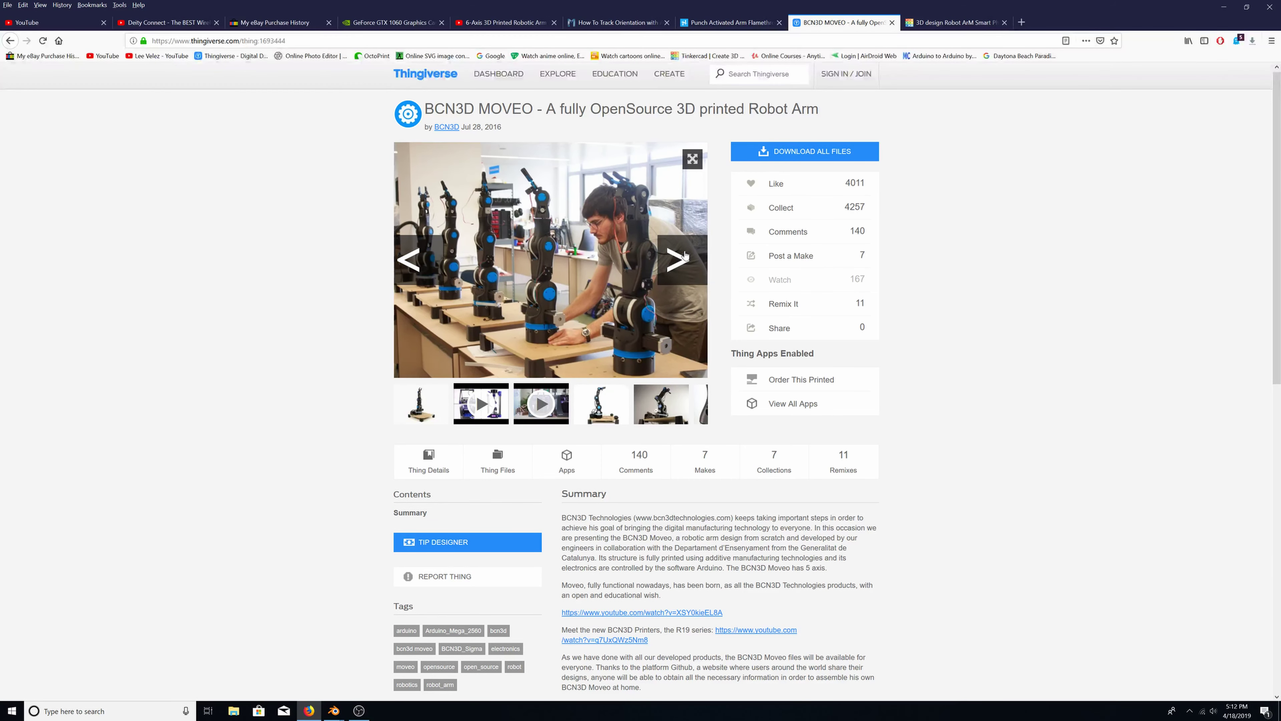
left_click(685, 256)
left_click(685, 255)
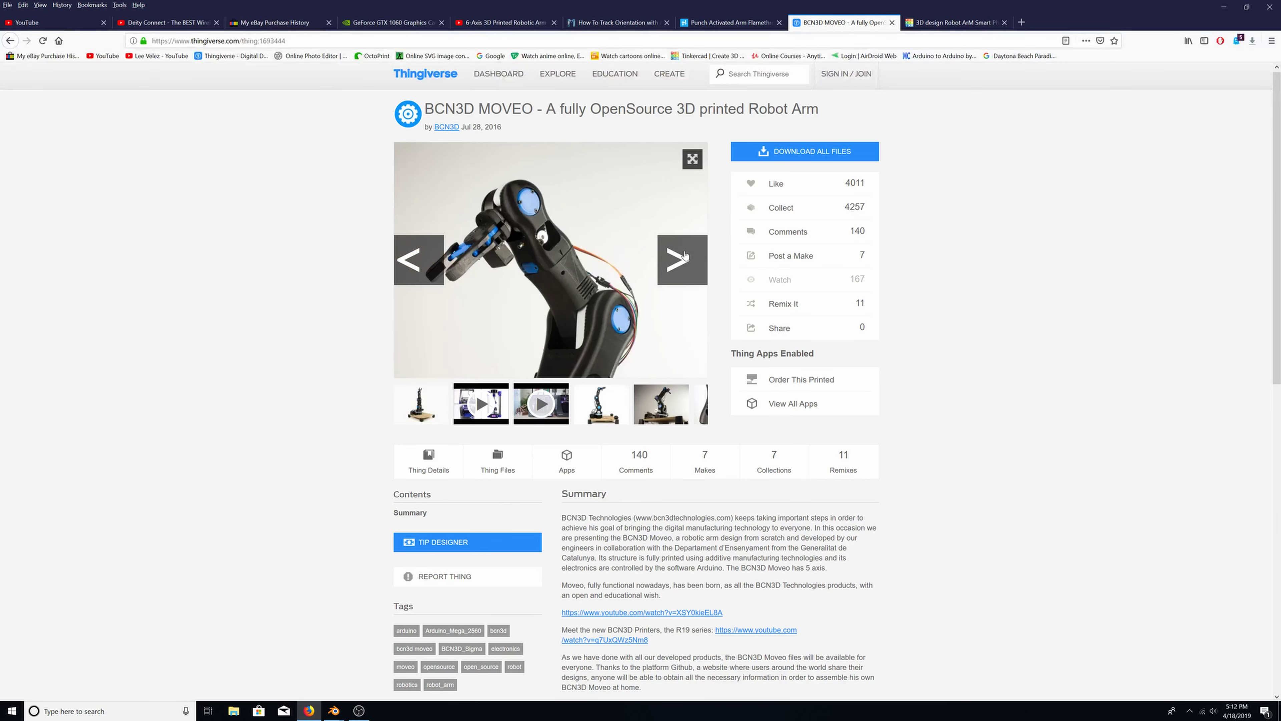
left_click(685, 256)
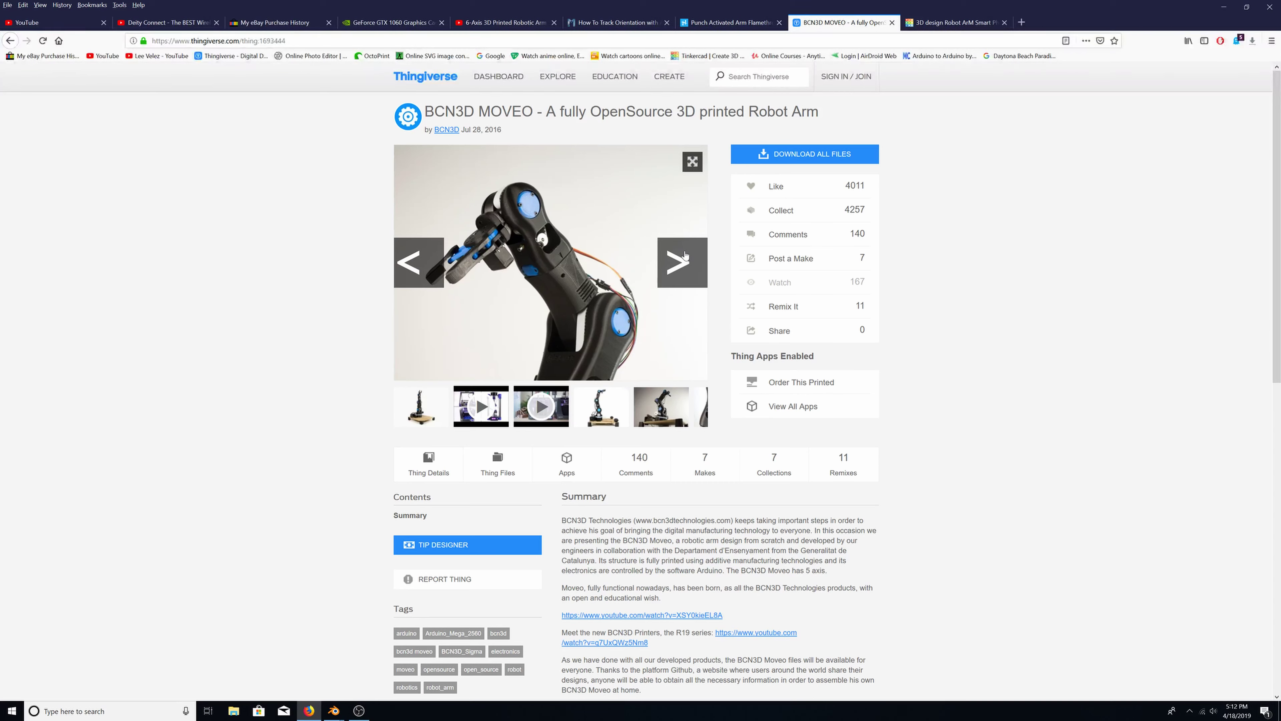
left_click(421, 407)
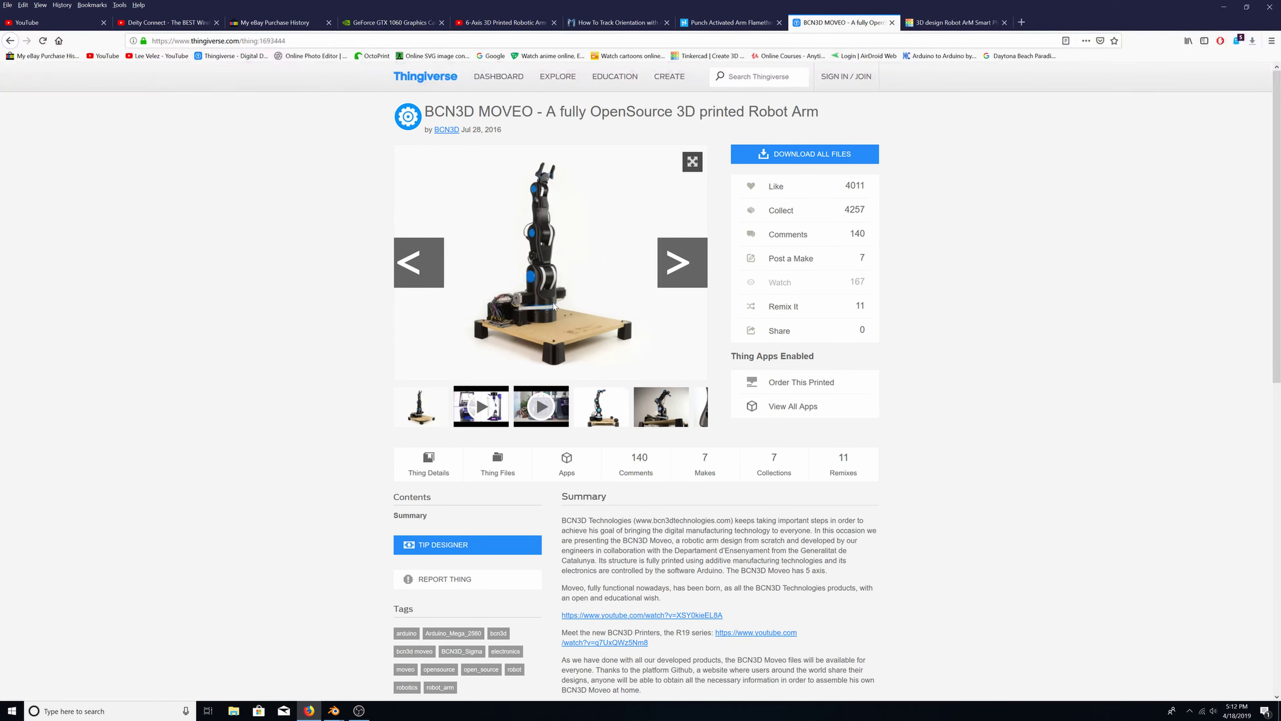
Switch back to Blender and scale the whole cylinder mesh by about 2.191, to a base diameter of about 132.5 mm
mouse_move(358, 709)
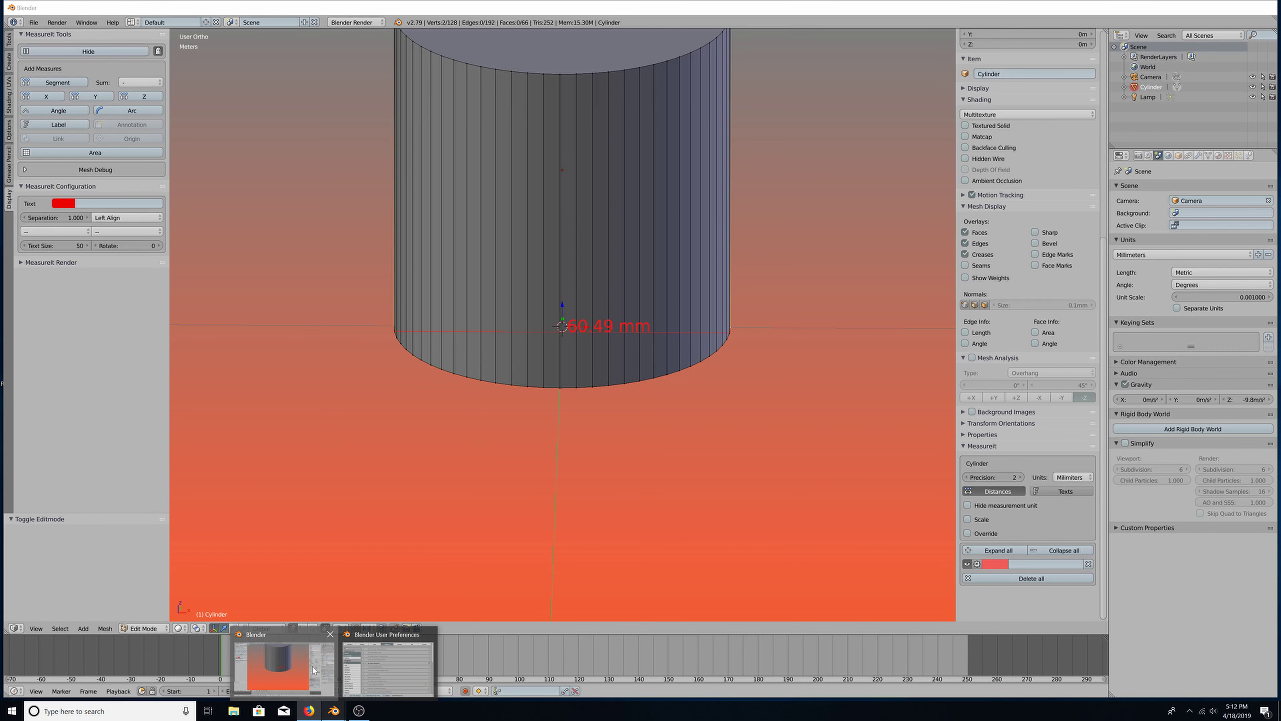
left_click(313, 670)
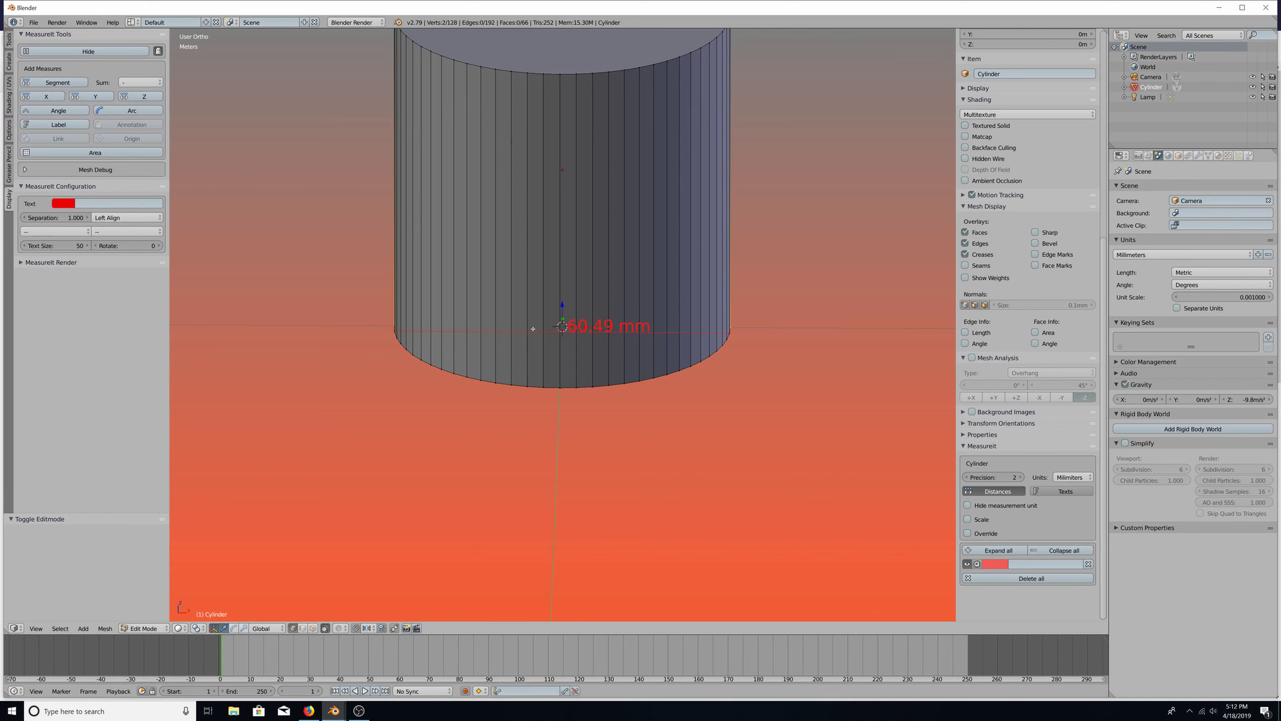
middle_click_drag(532, 329, 525, 380, "shift")
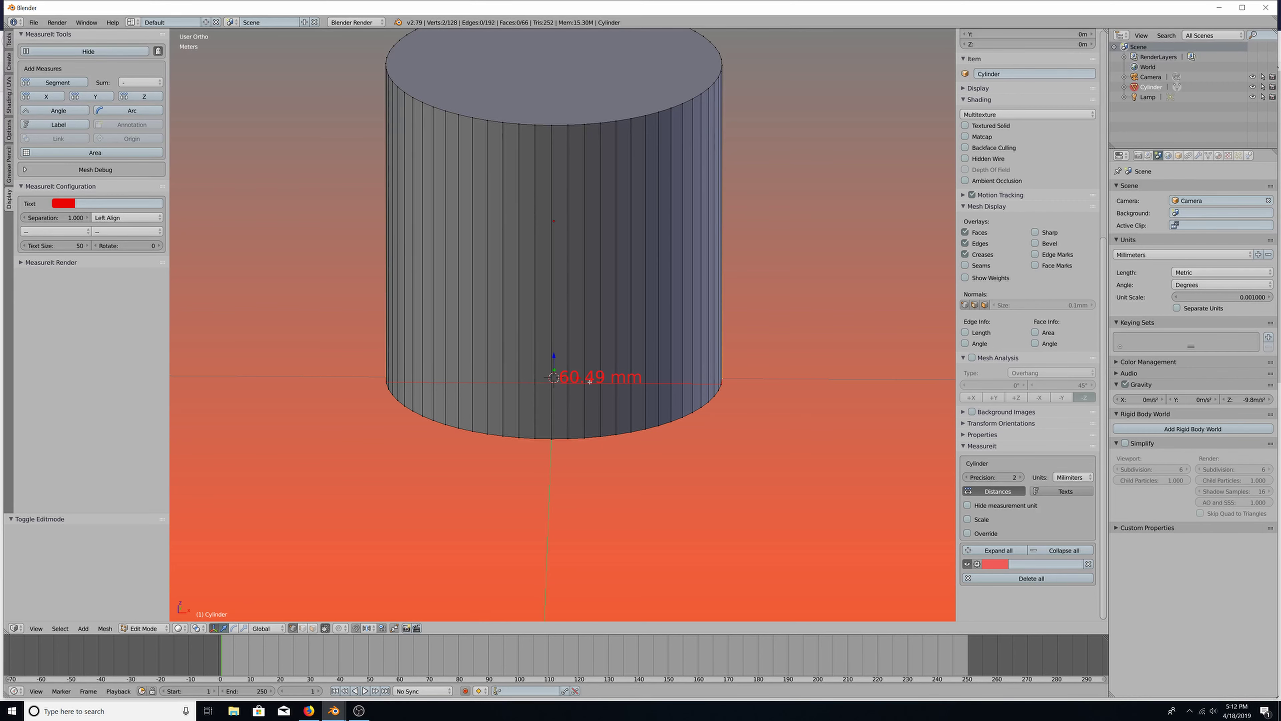
key("a")
key("a")
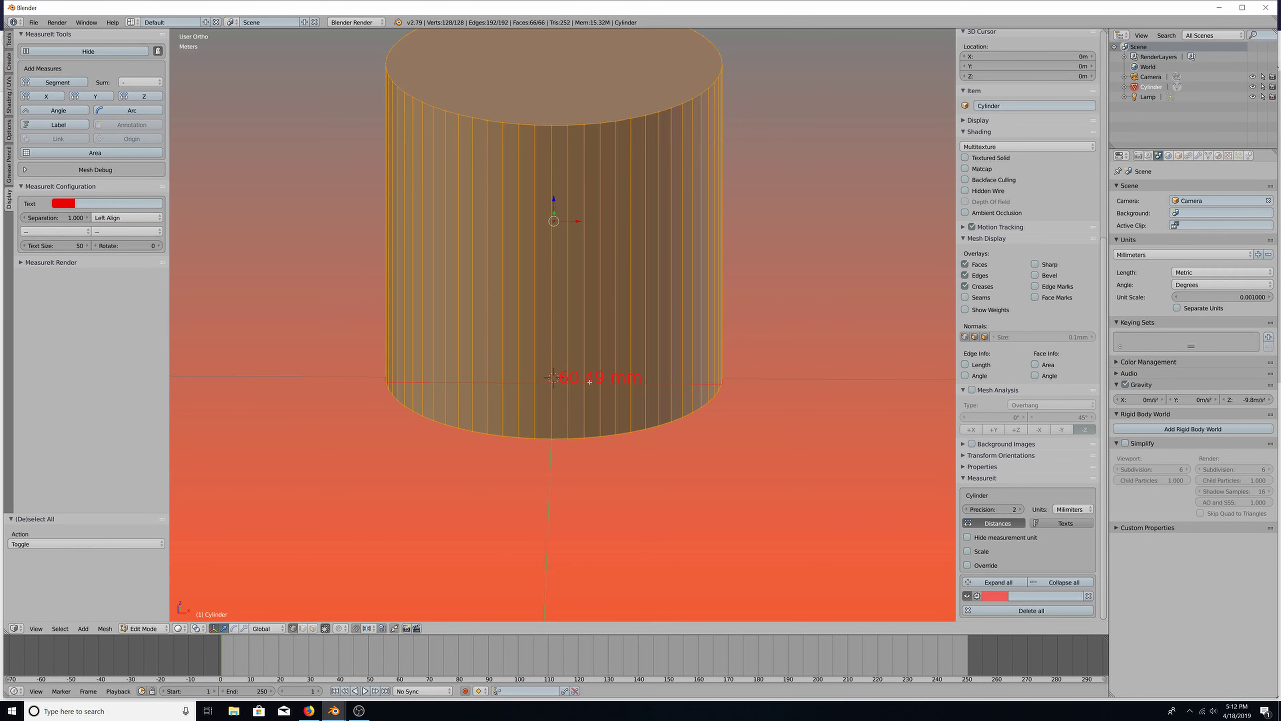
scroll(589, 382, "down", 4)
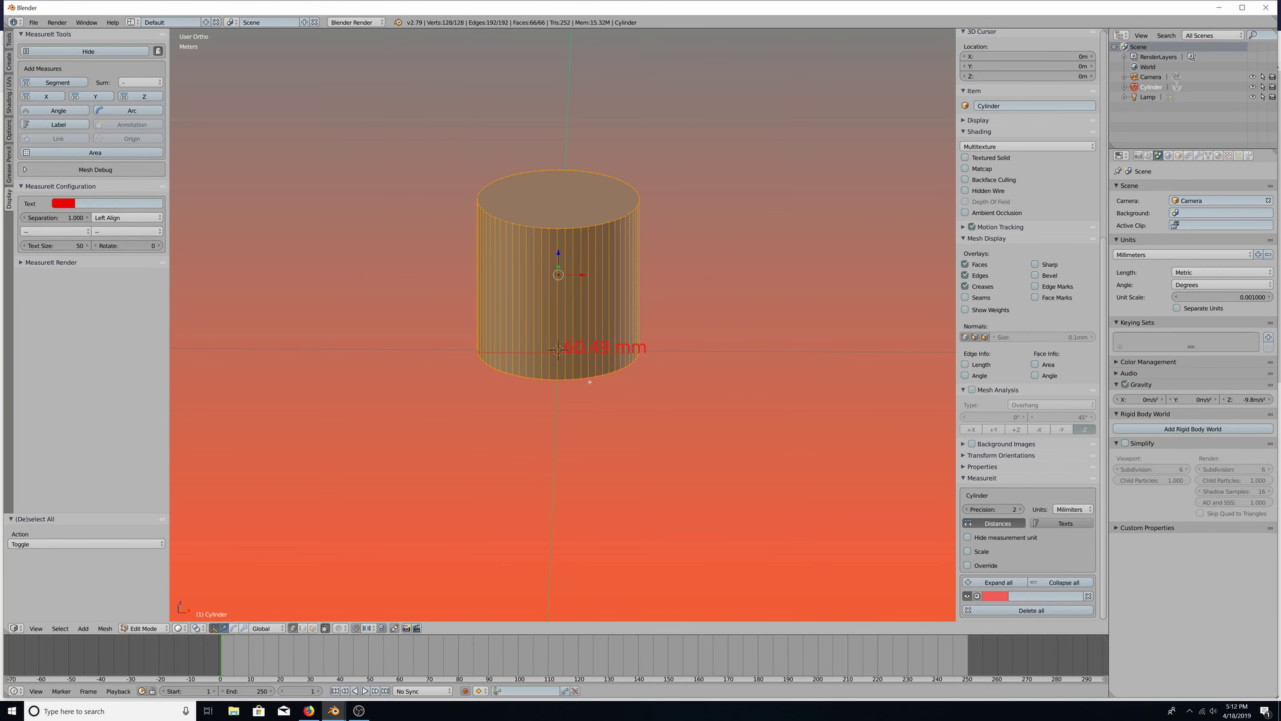
key("s")
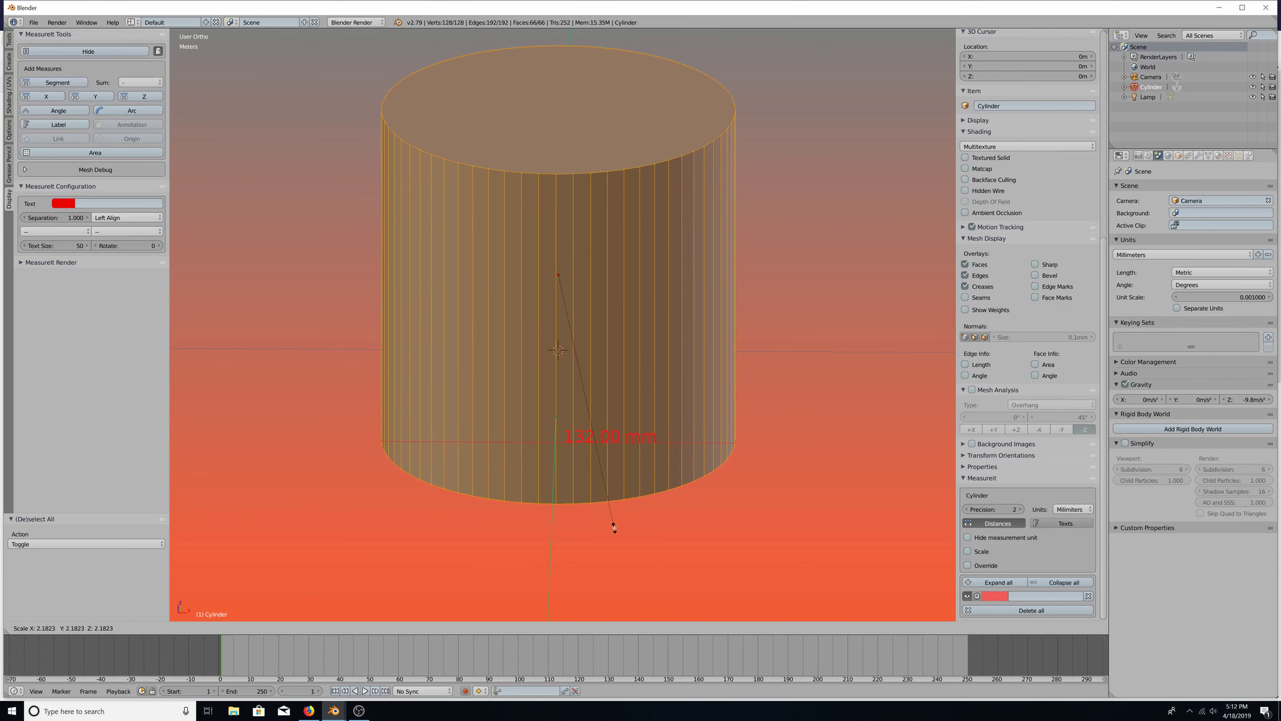
left_click(615, 527)
scroll(1077, 331, "up", 12)
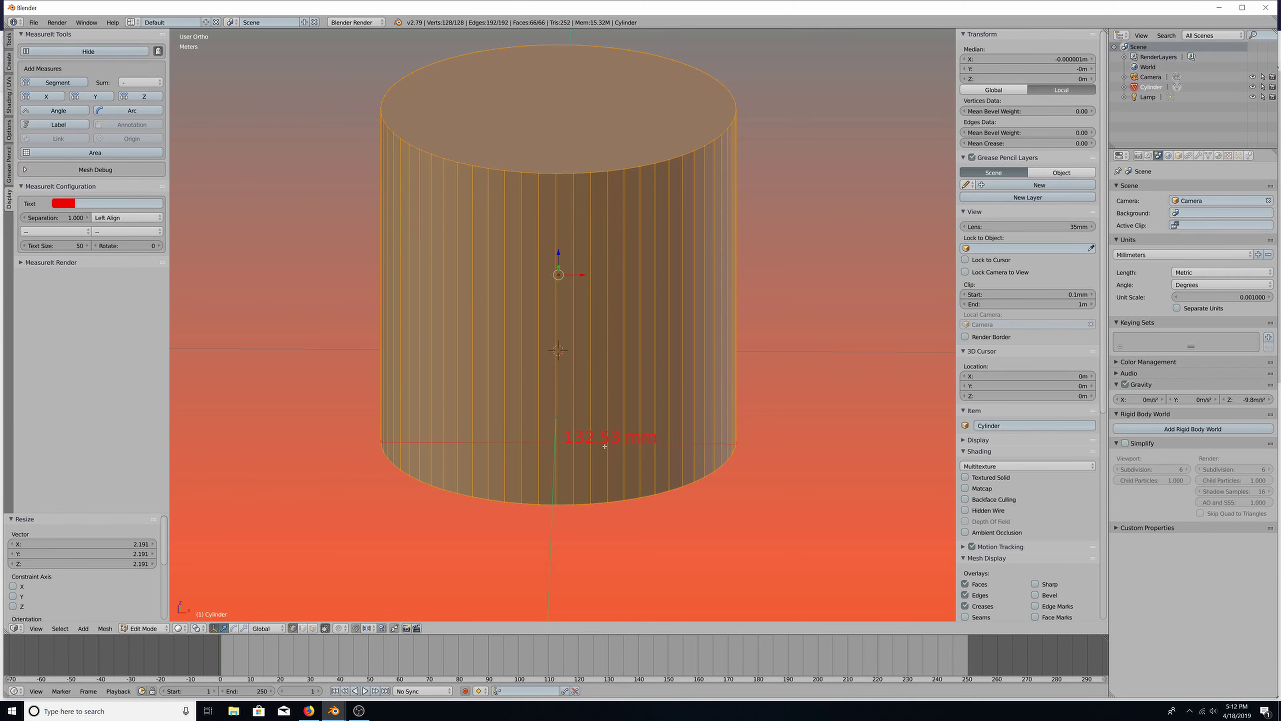
Scale the whole cylinder mesh by a further 1.51, to a base diameter of about 200 mm
key("s")
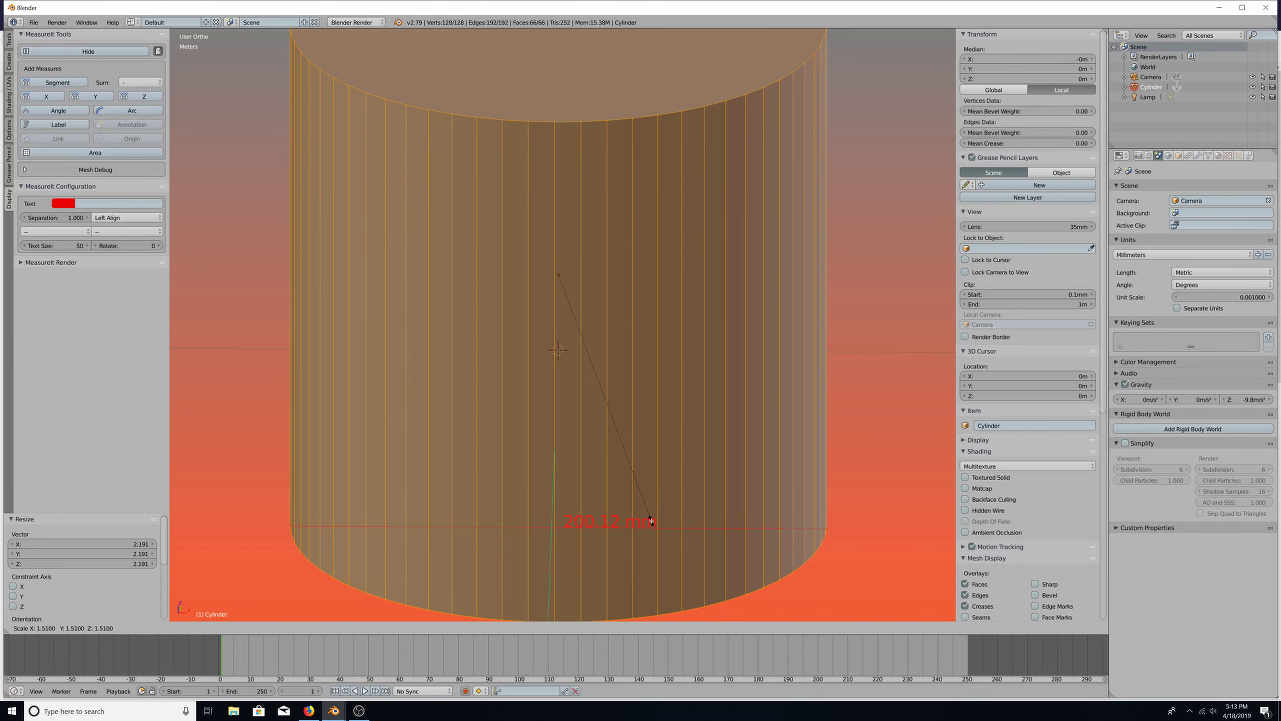
left_click(652, 521)
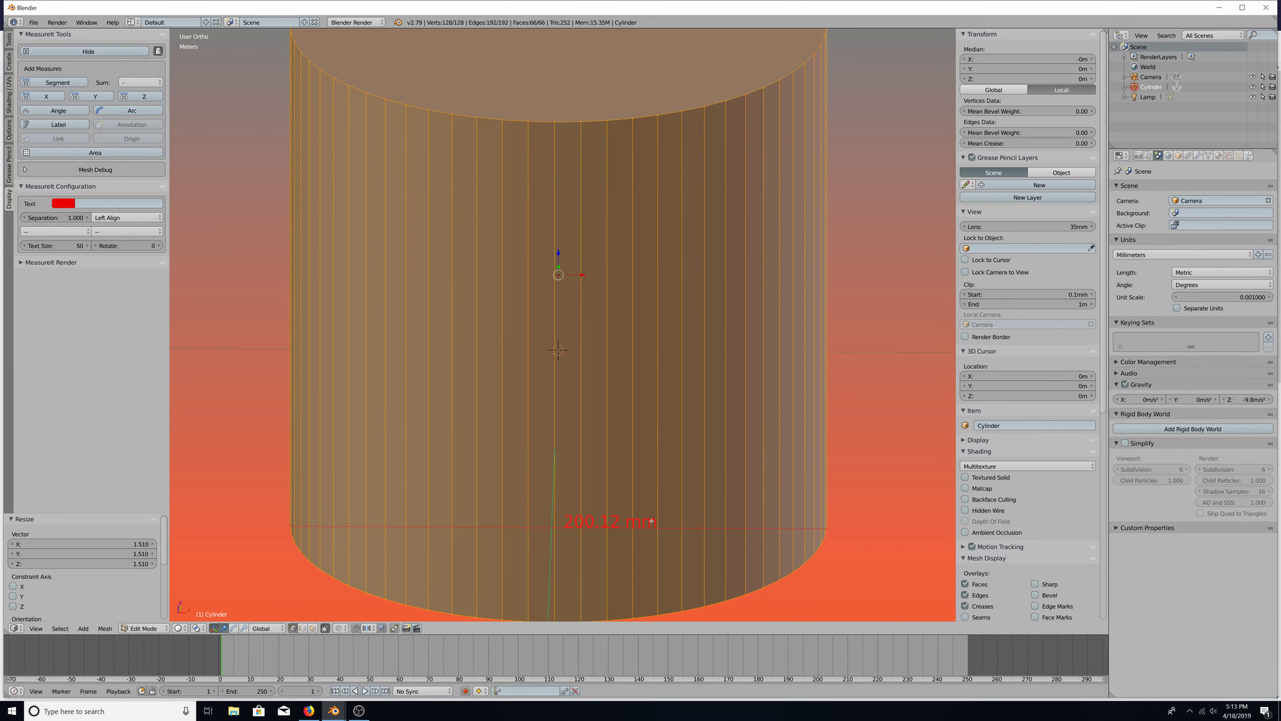
middle_click_drag(651, 521, 623, 433, "shift")
scroll(622, 432, "up", 1)
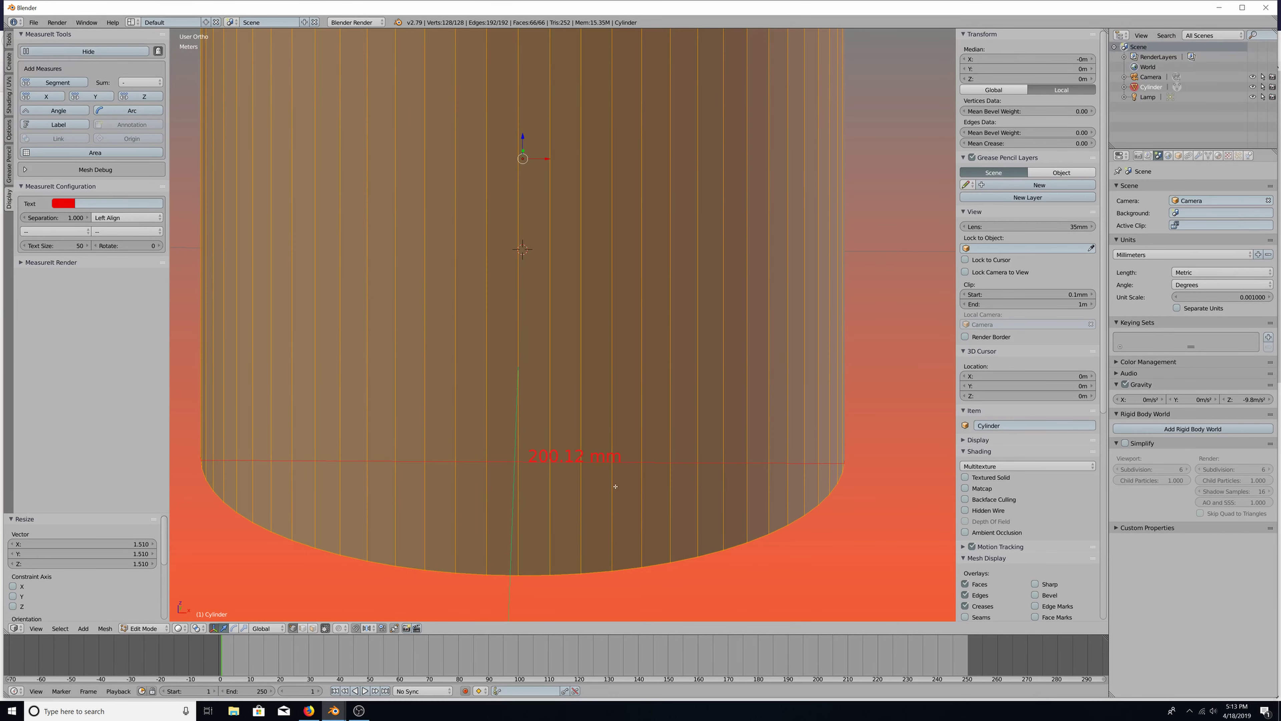
Scale the cylinder mesh down very slightly, by a factor of about 0.9999, to bring its base diameter closer to 200 mm
middle_click_drag(615, 486, 646, 292, "shift")
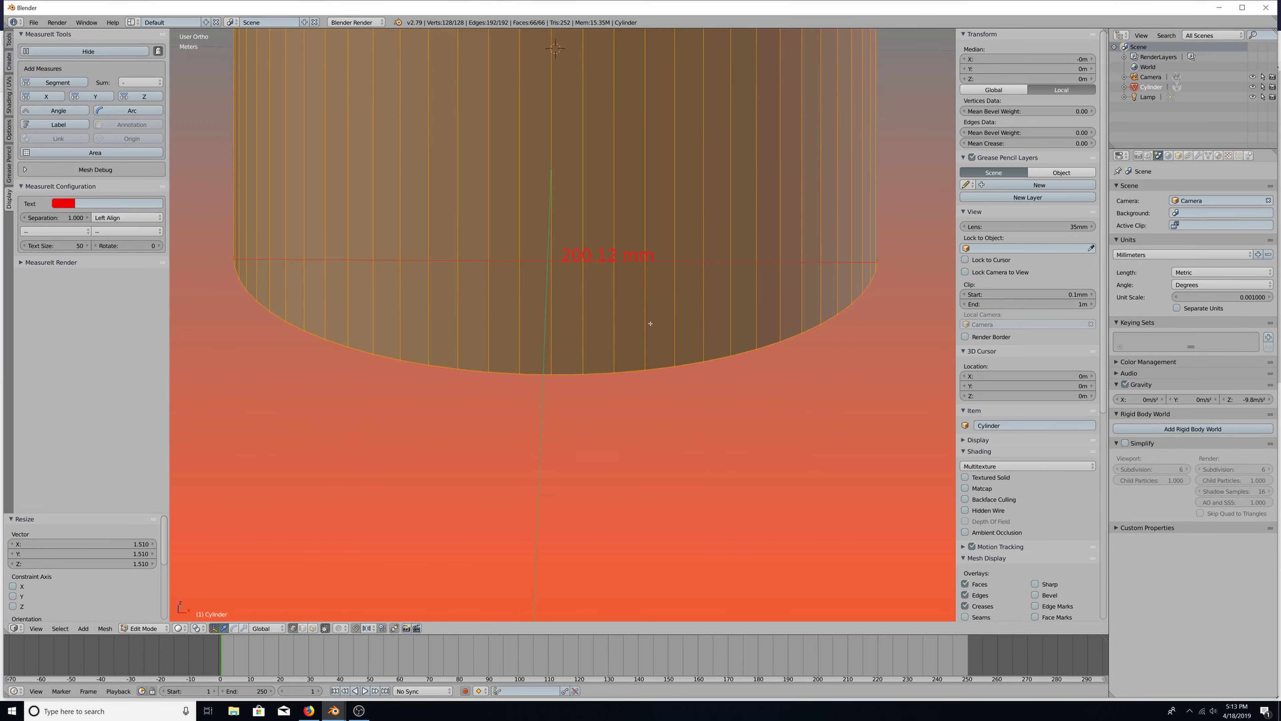
scroll(650, 324, "up", 3)
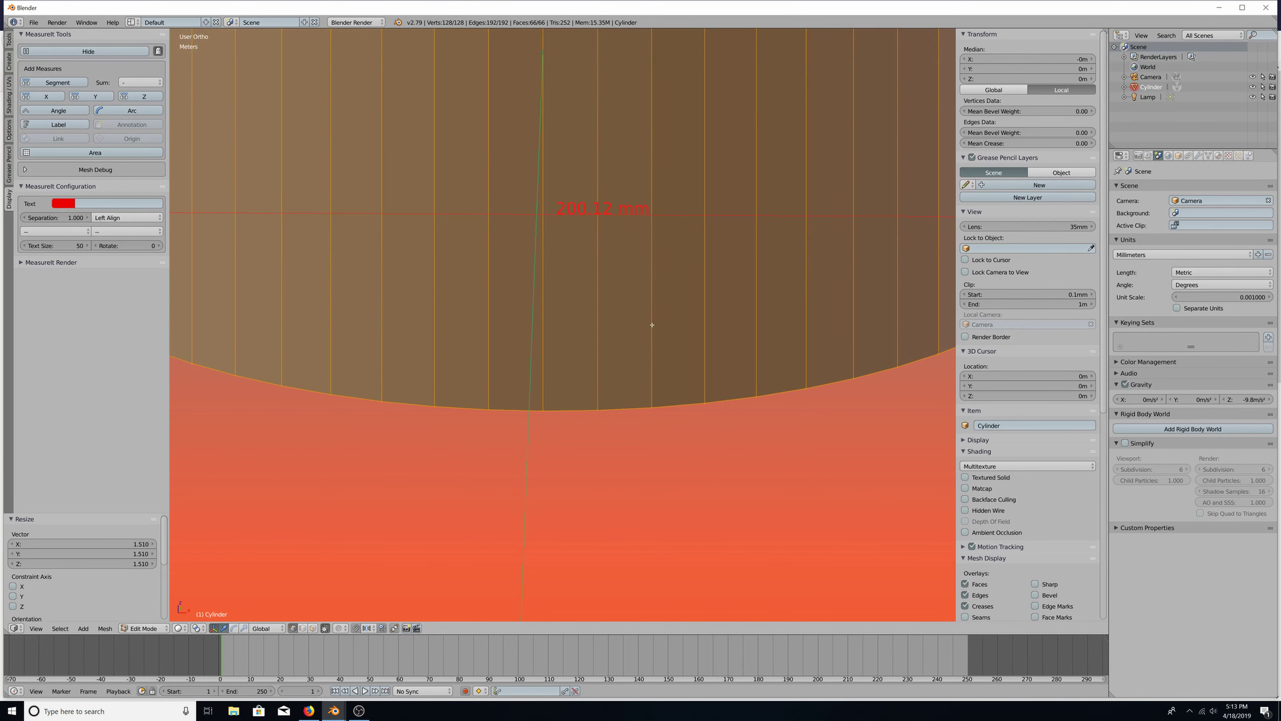
middle_click_drag(652, 318, 601, 443, "shift")
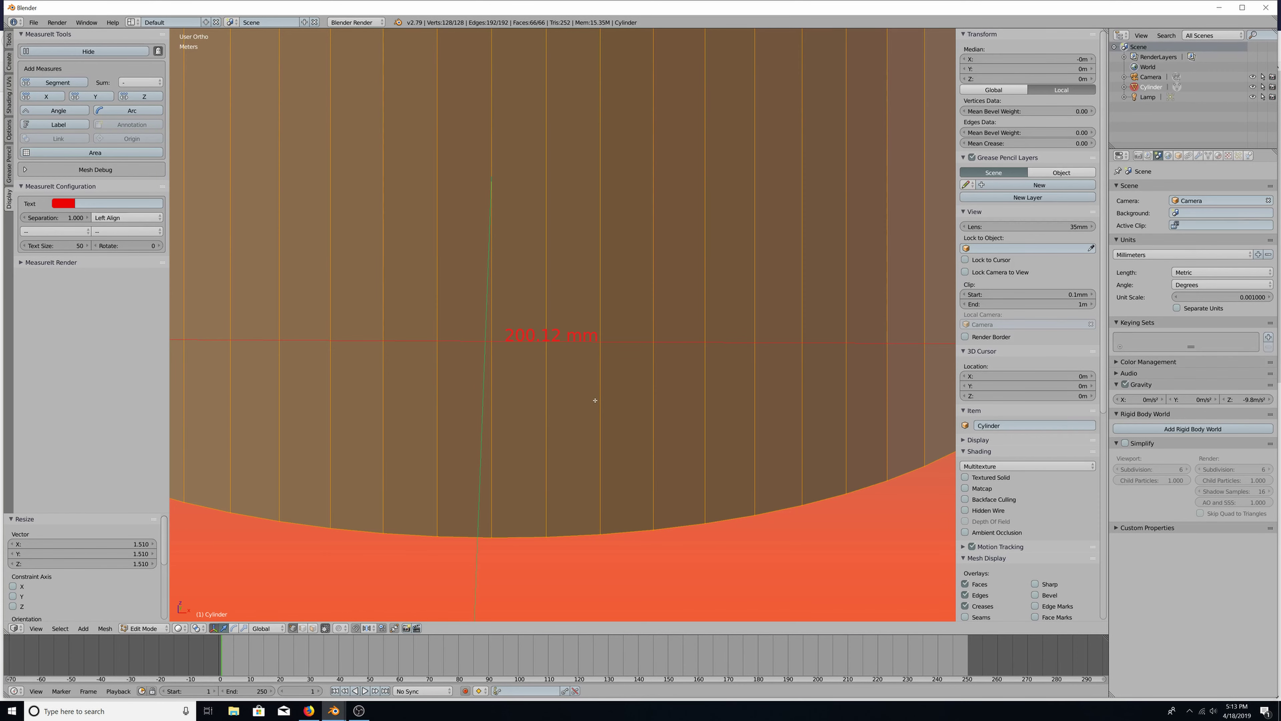
scroll(596, 400, "up", 3)
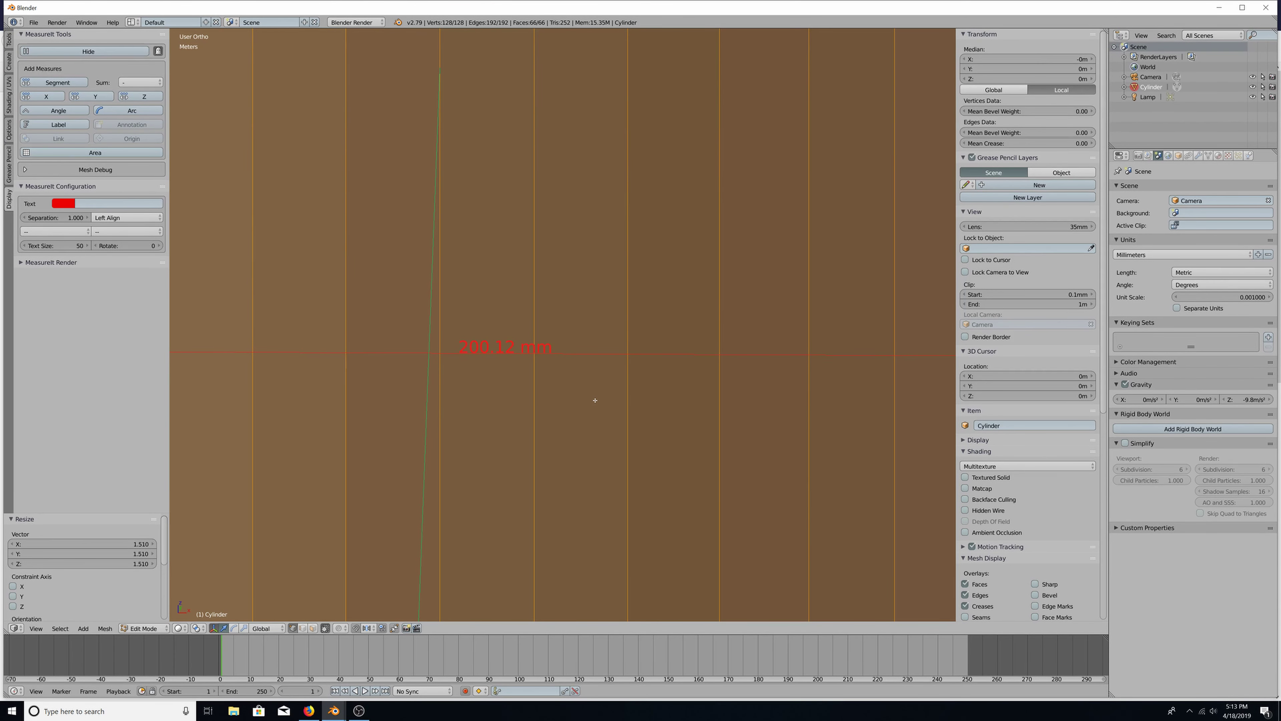
key("s")
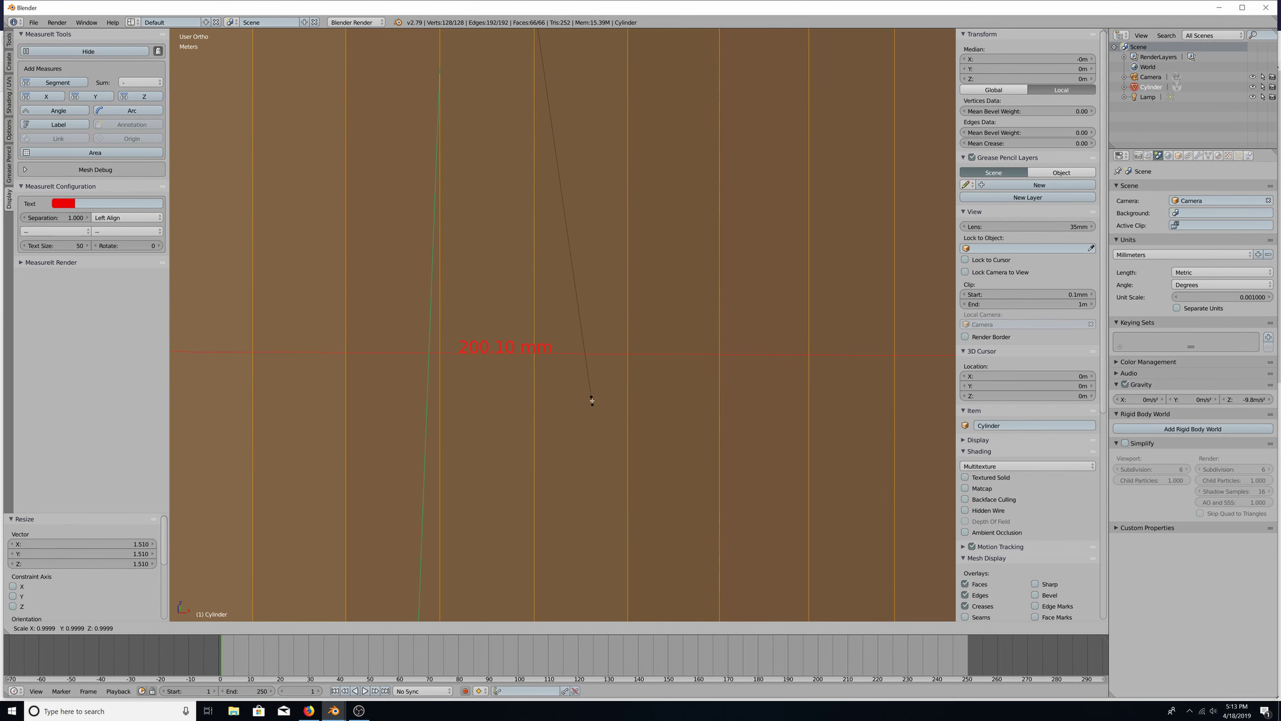
left_click(591, 400)
Fine-tune the cylinder's uniform scale until the red measurement across its base reads 200.00 mm
scroll(530, 401, "up", 5)
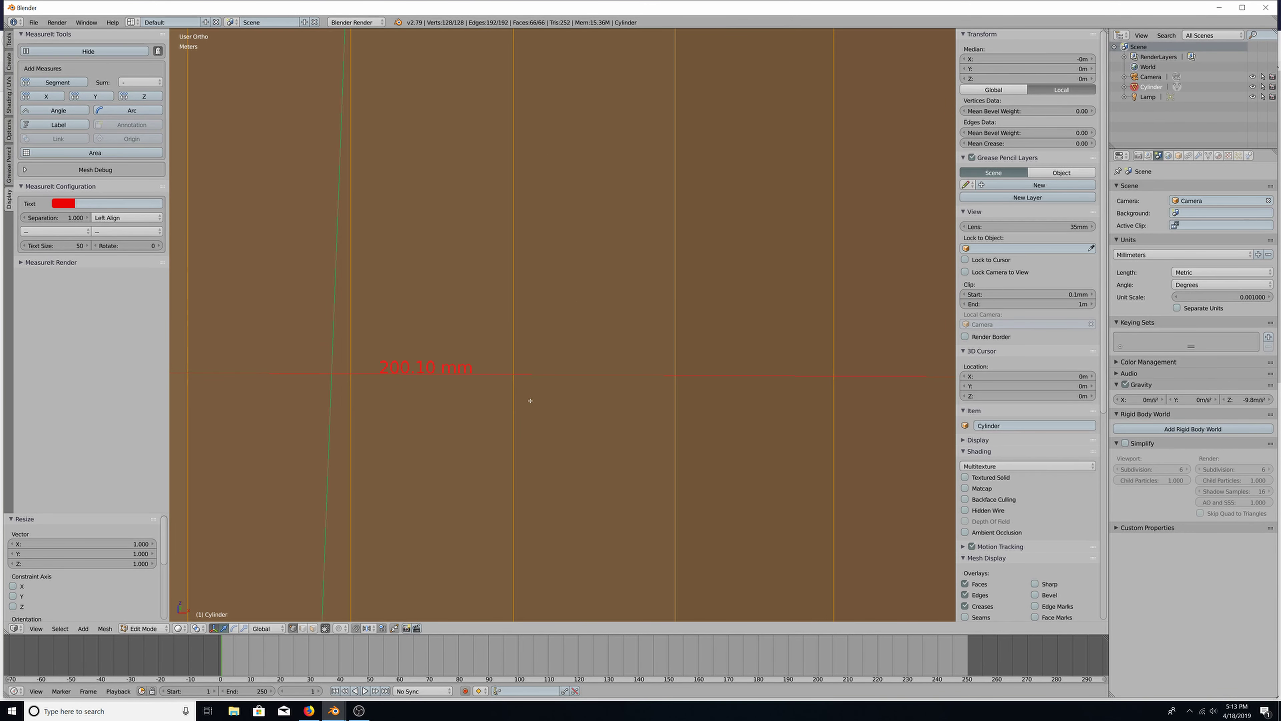
middle_click_drag(463, 427, 709, 404, "shift")
middle_click_drag(427, 455, 585, 356, "shift")
scroll(585, 356, "up", 2)
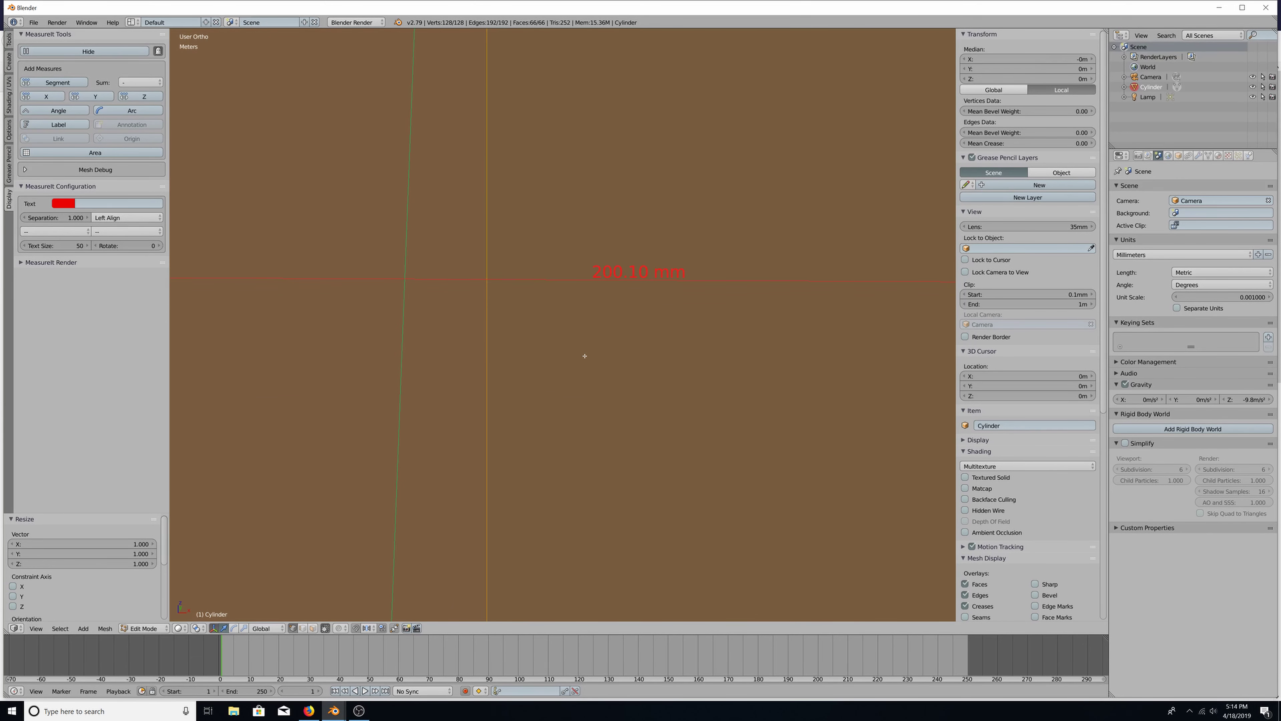
key("s")
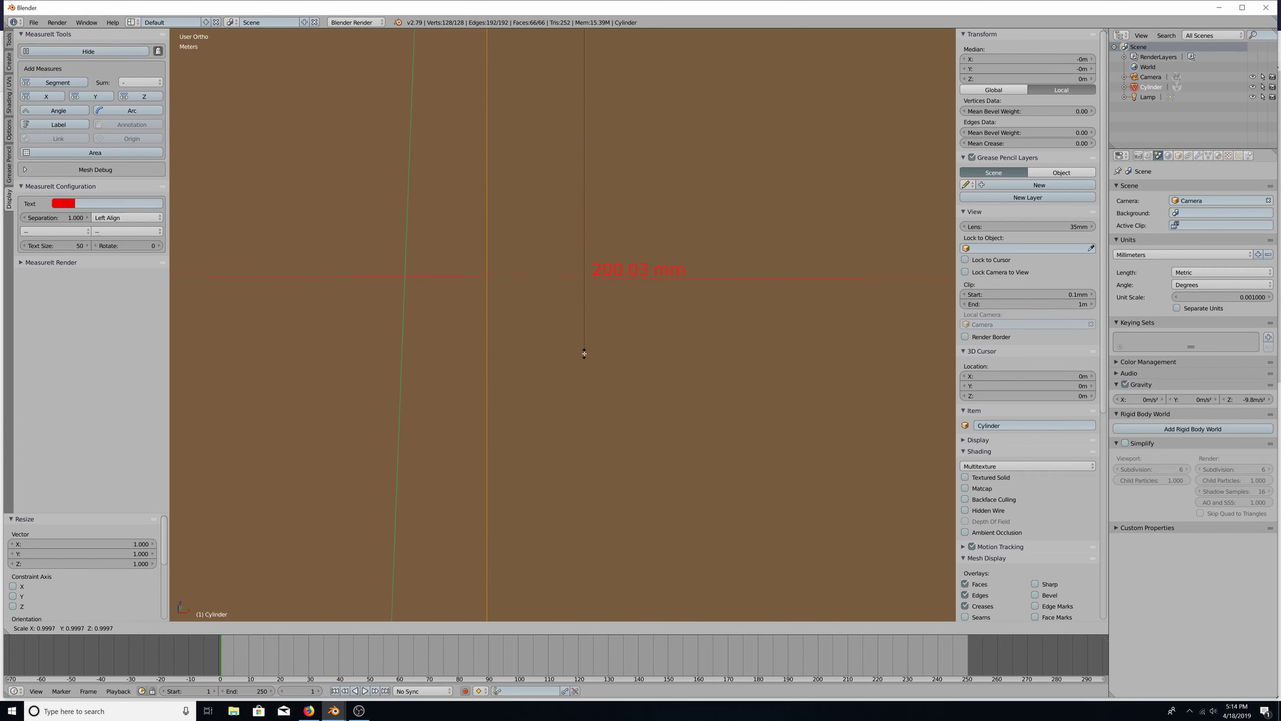
left_click(585, 352)
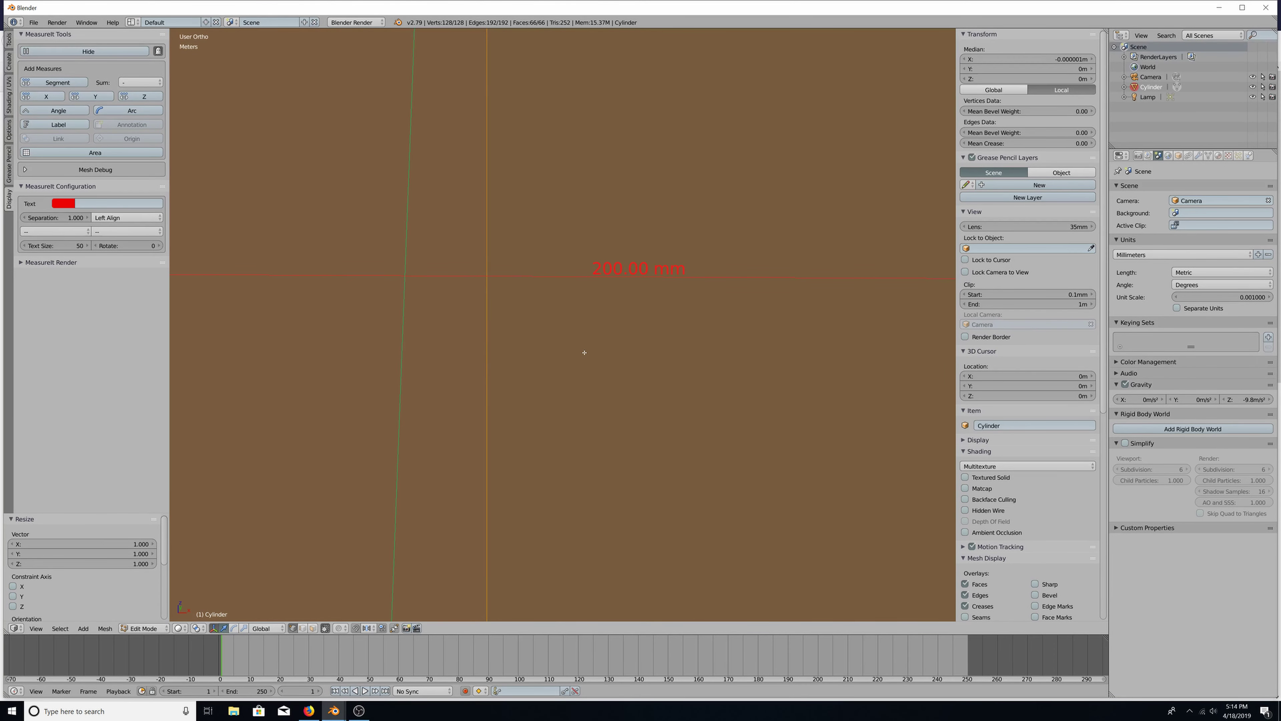
scroll(585, 352, "down", 1)
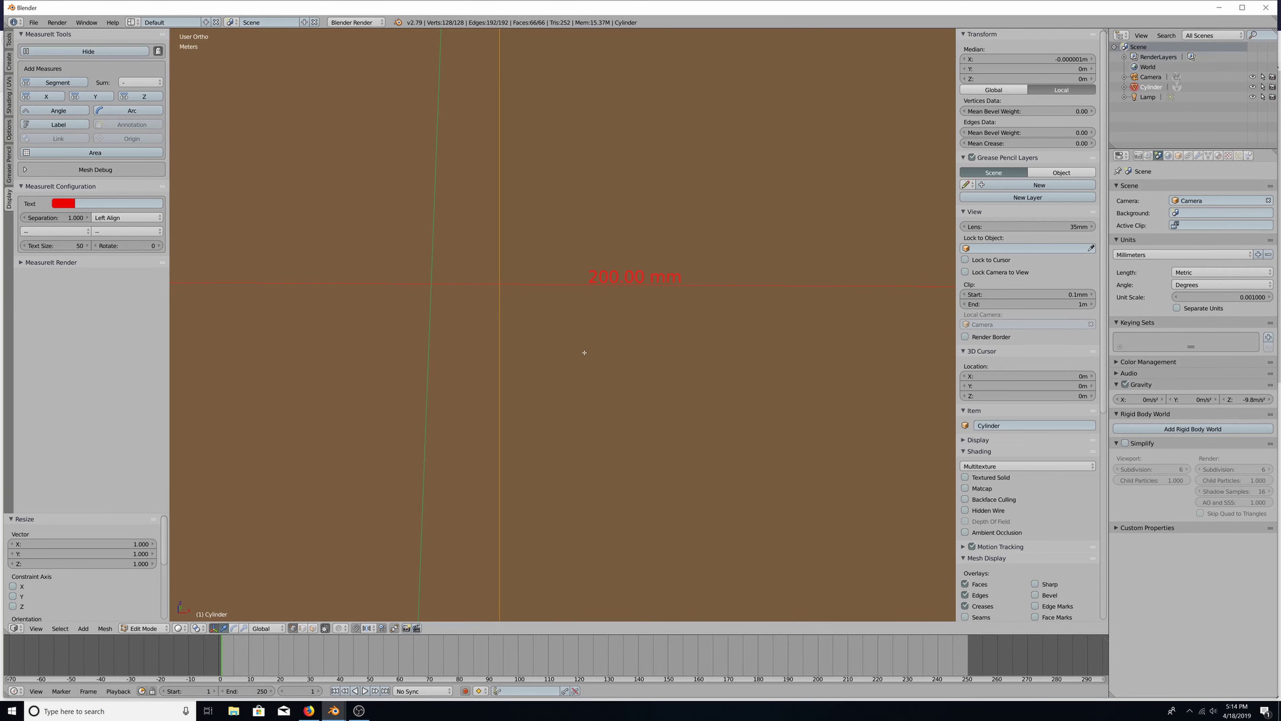
In front view, move the cylinder mesh up about 6.99 cm along Z so its base sits at the 3D cursor
scroll(585, 352, "down", 6)
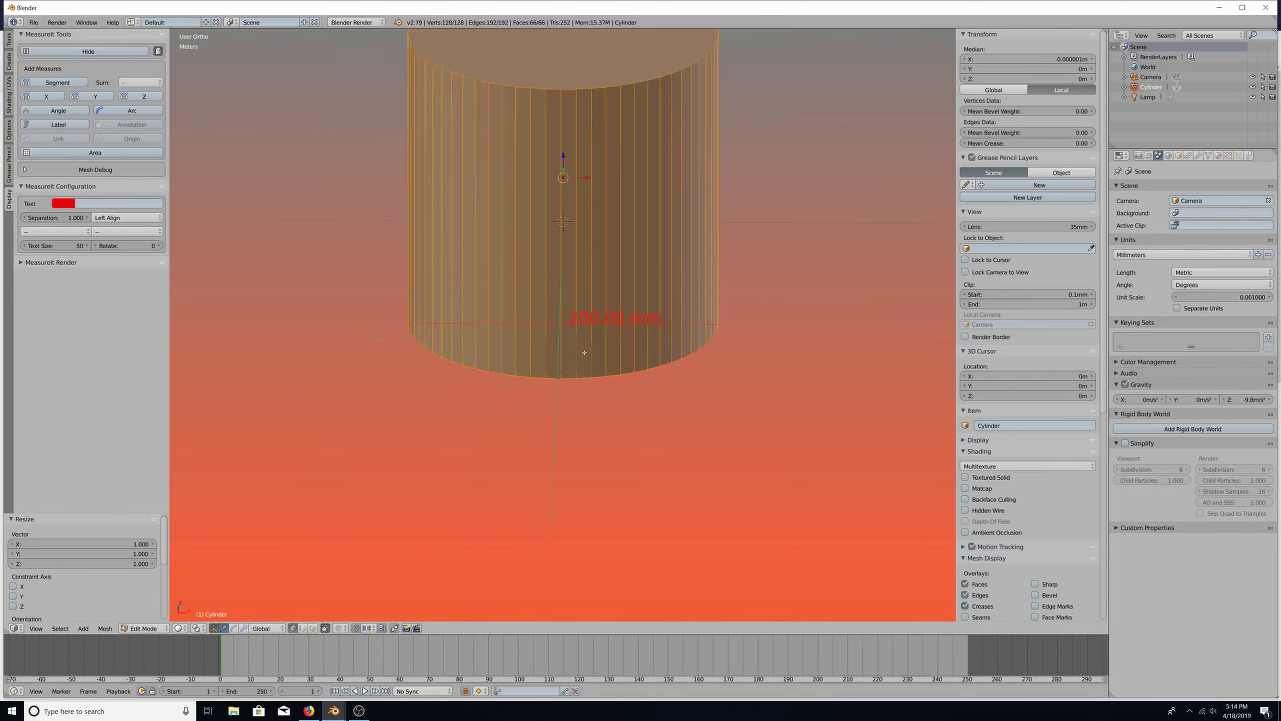
middle_click_drag(584, 352, 596, 342)
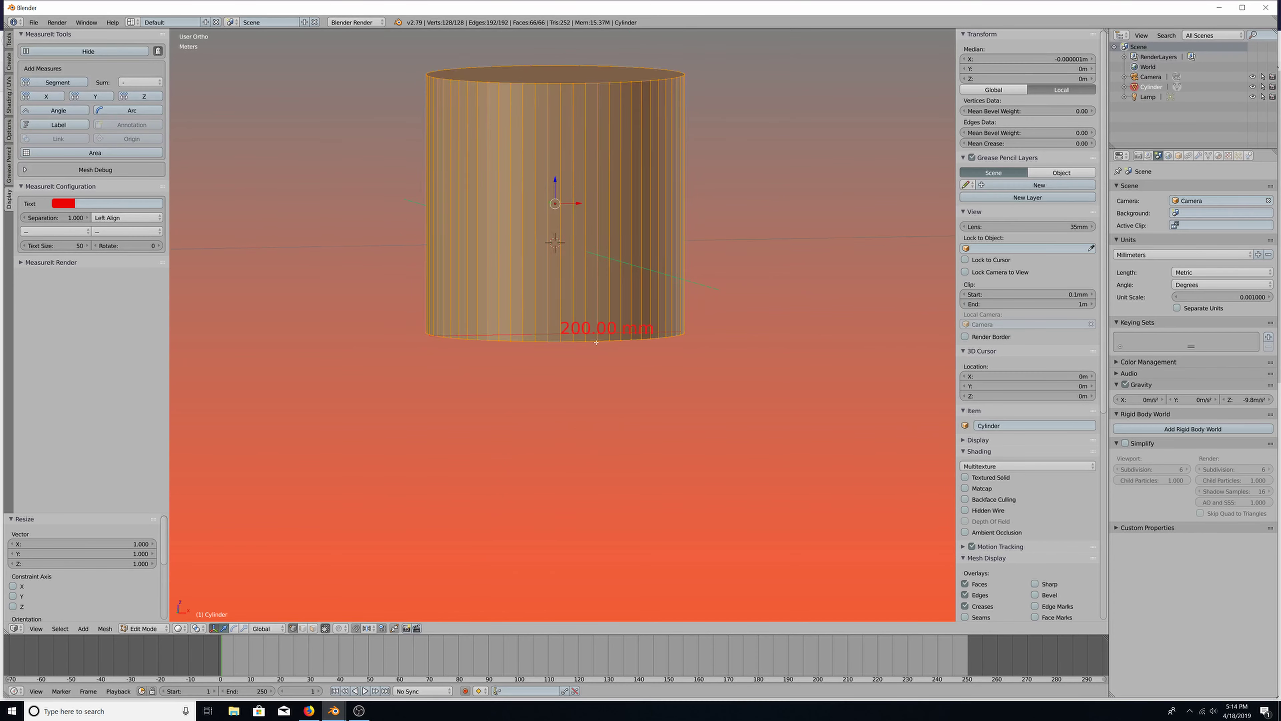
scroll(596, 342, "up", 1)
key("KP_1")
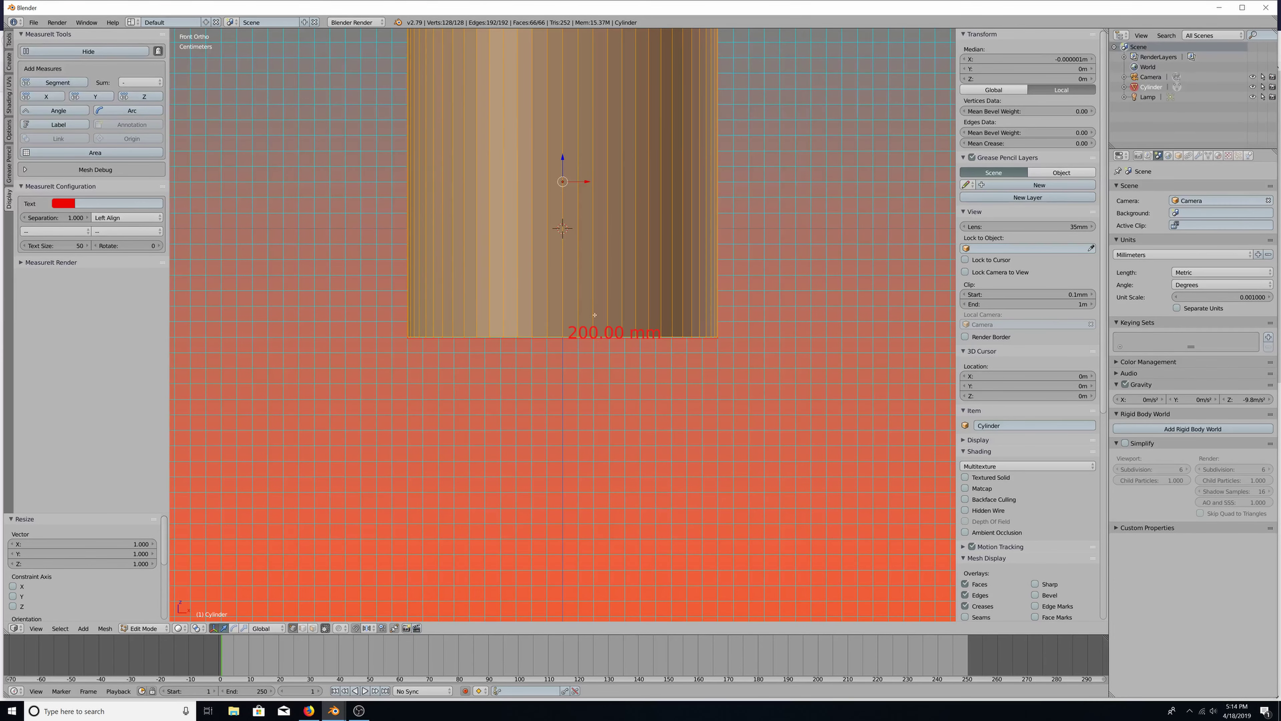
middle_click_drag(550, 173, 534, 307, "shift")
left_click_drag(535, 307, 529, 201)
scroll(554, 264, "up", 2)
scroll(588, 301, "up", 1)
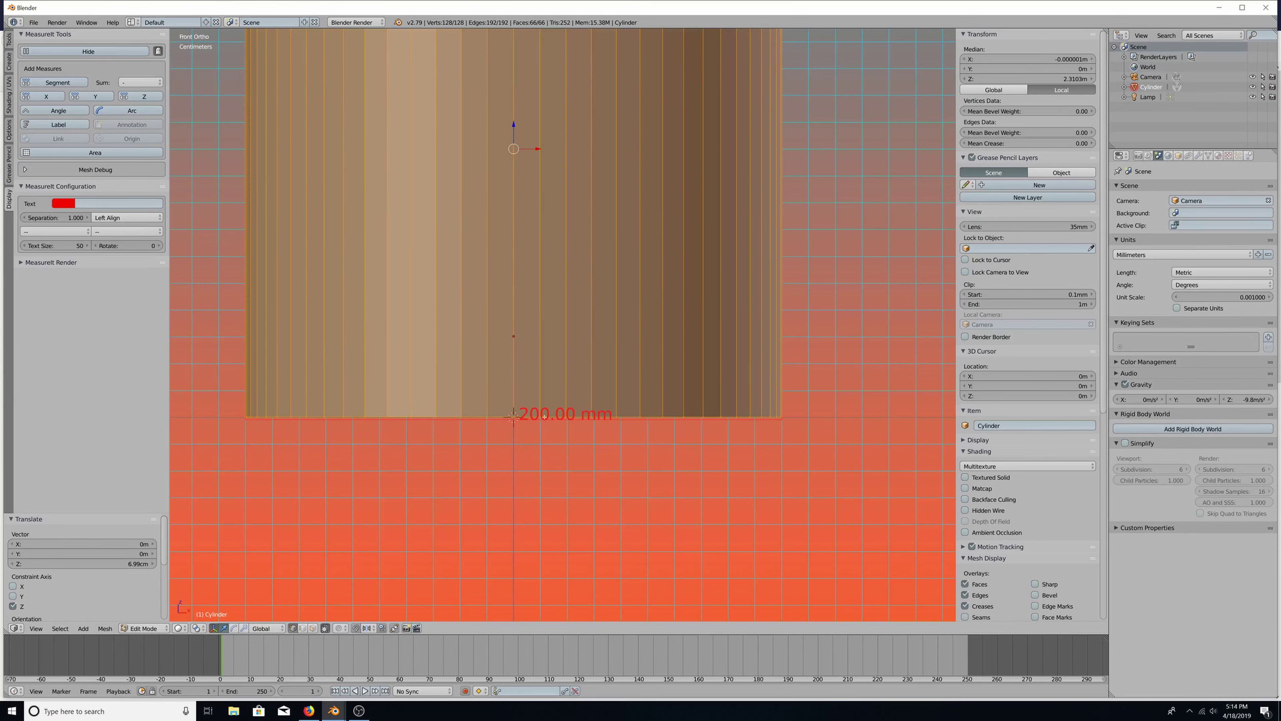
scroll(424, 411, "down", 3)
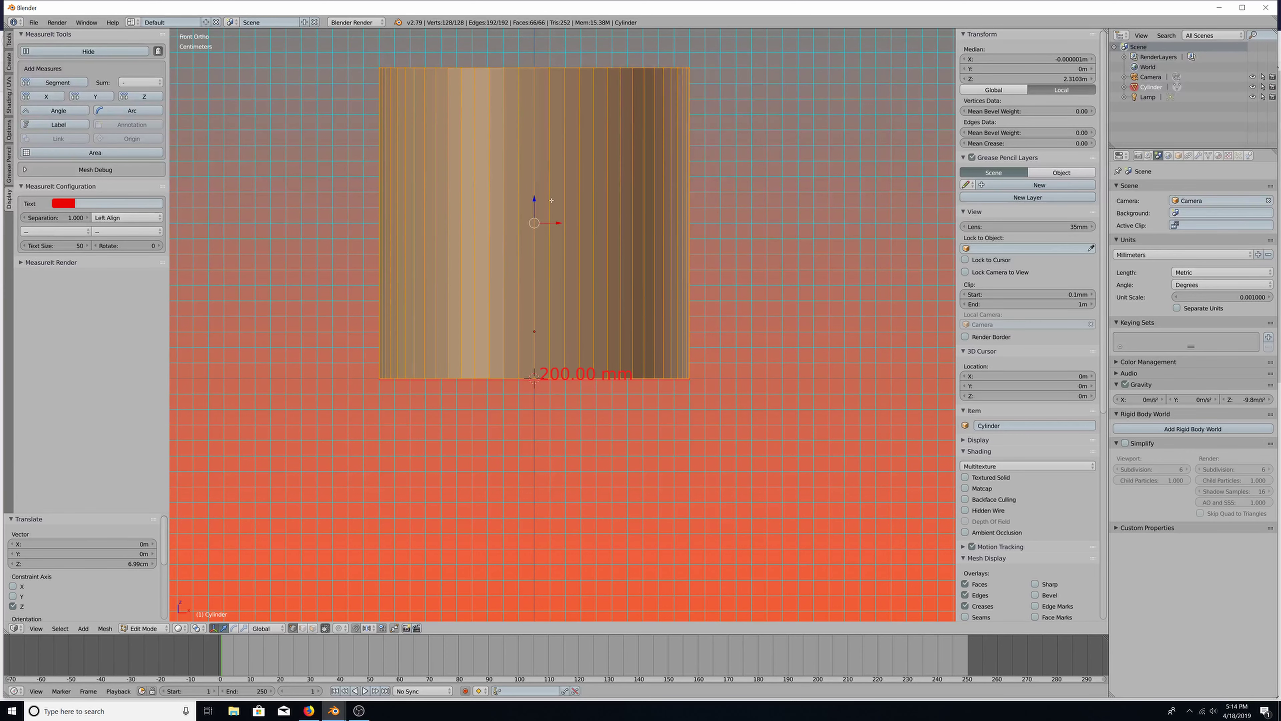
Clear the selection, change to edge selection and select one vertical edge on the cylinder's side, in line with the red base measurement
middle_click_drag(367, 429, 337, 473)
middle_click_drag(330, 378, 352, 415)
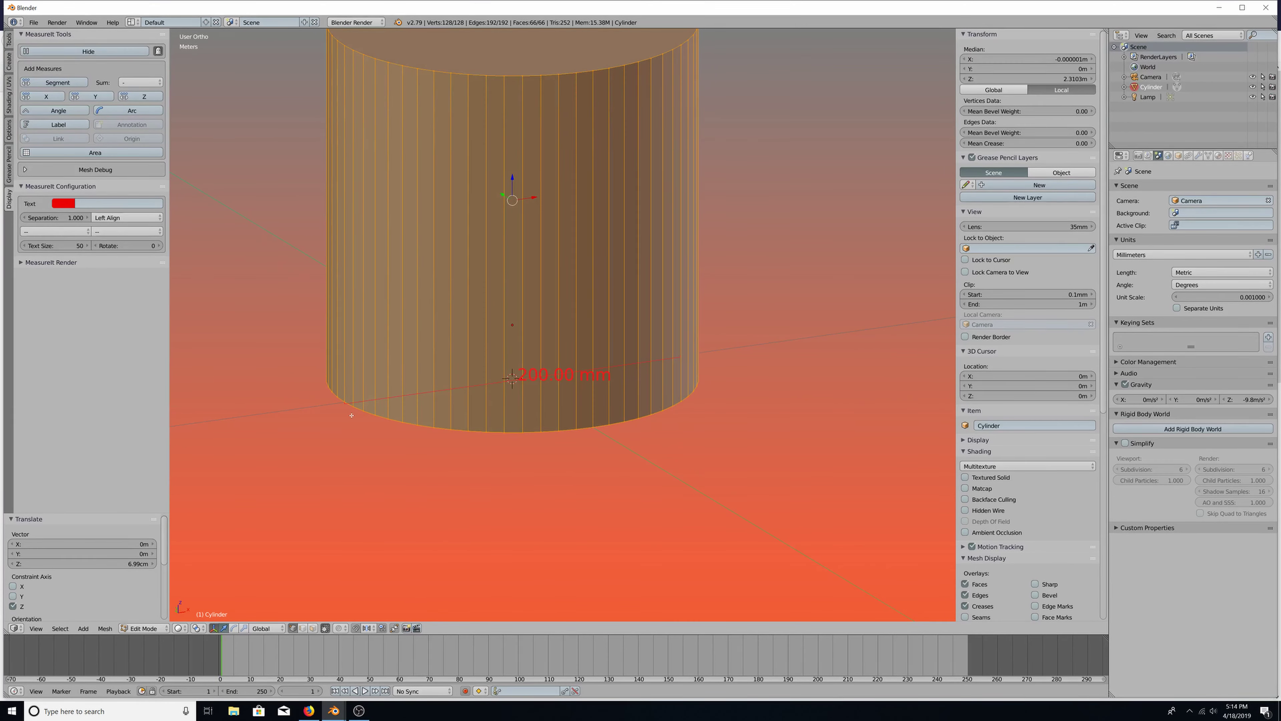
middle_click_drag(352, 414, 373, 442)
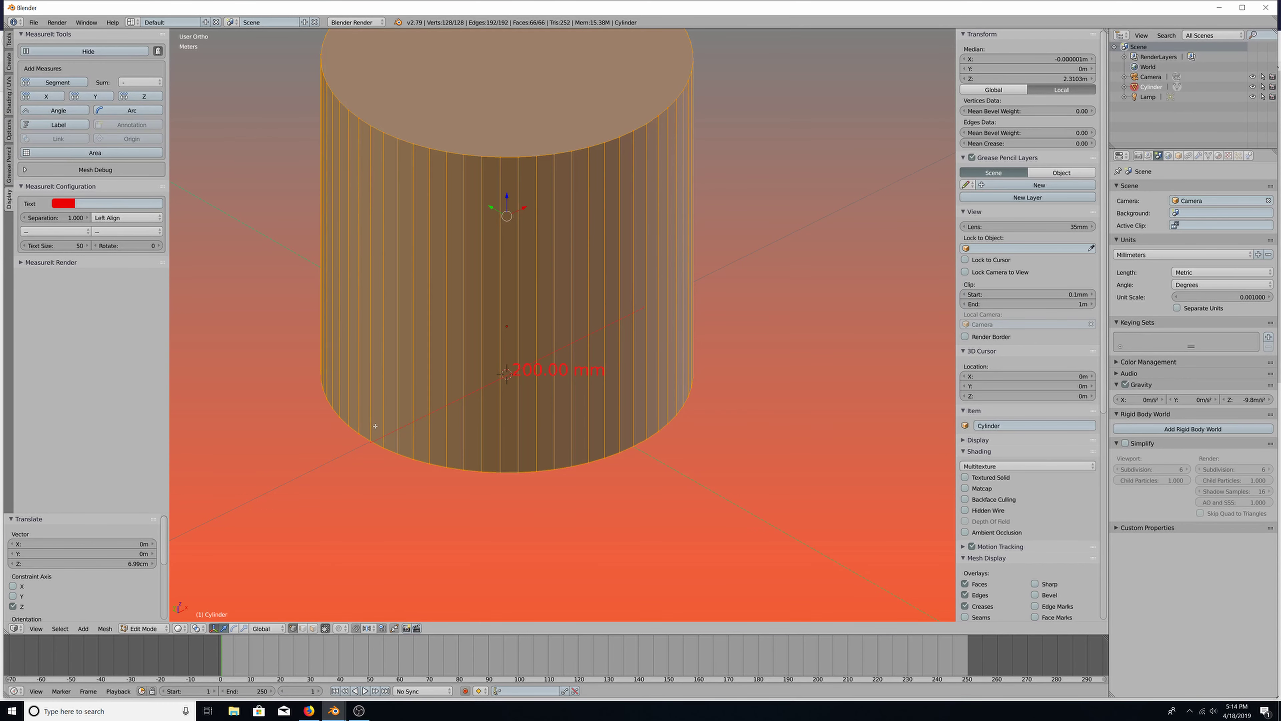
key("a")
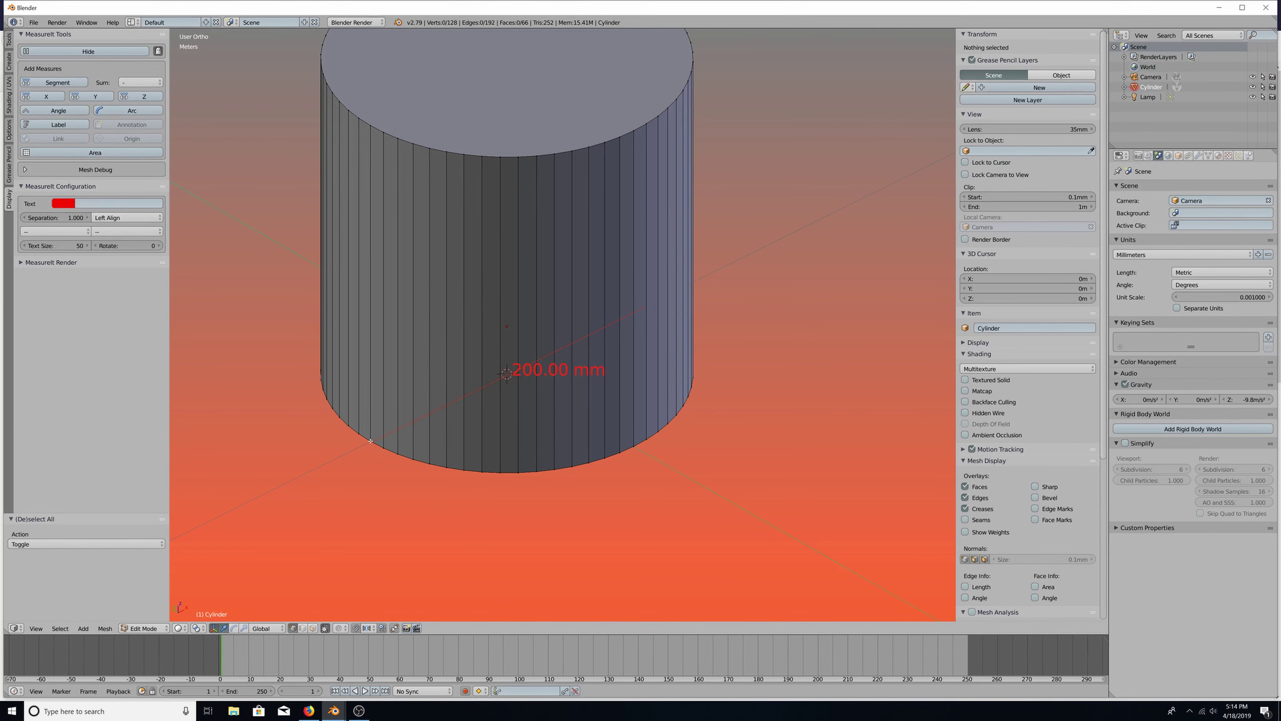
right_click(370, 441)
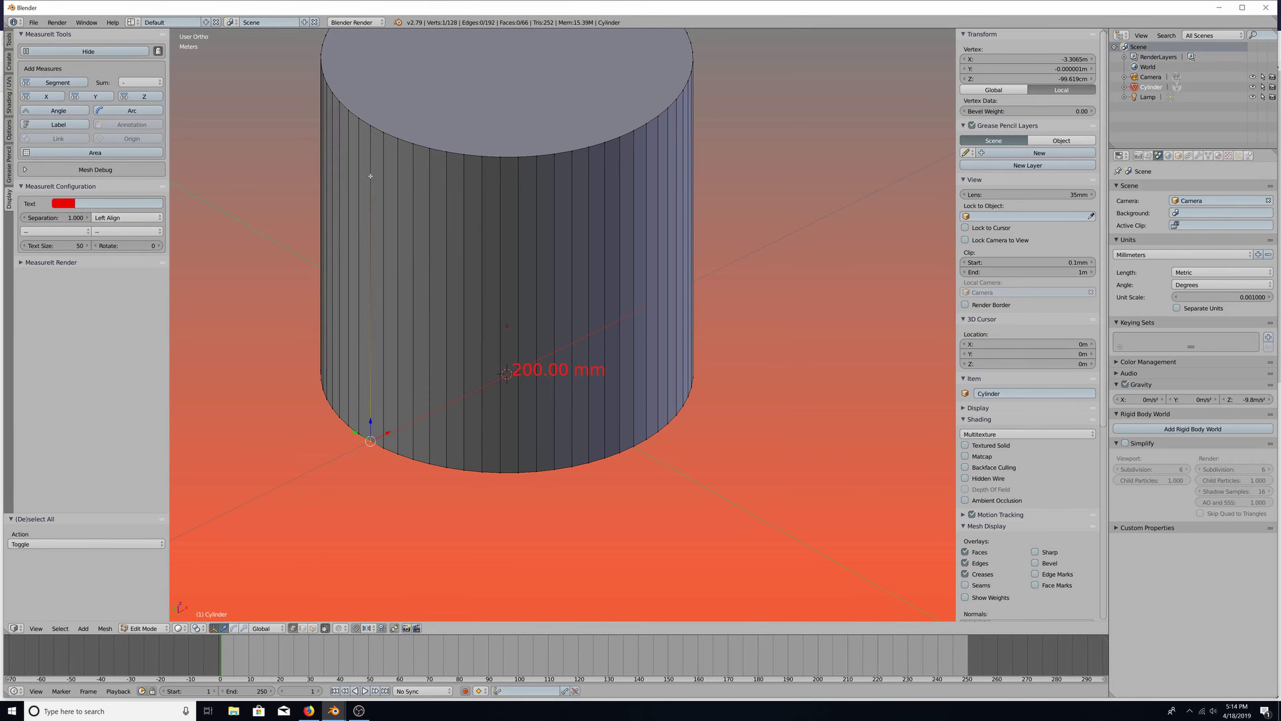
left_click(304, 628)
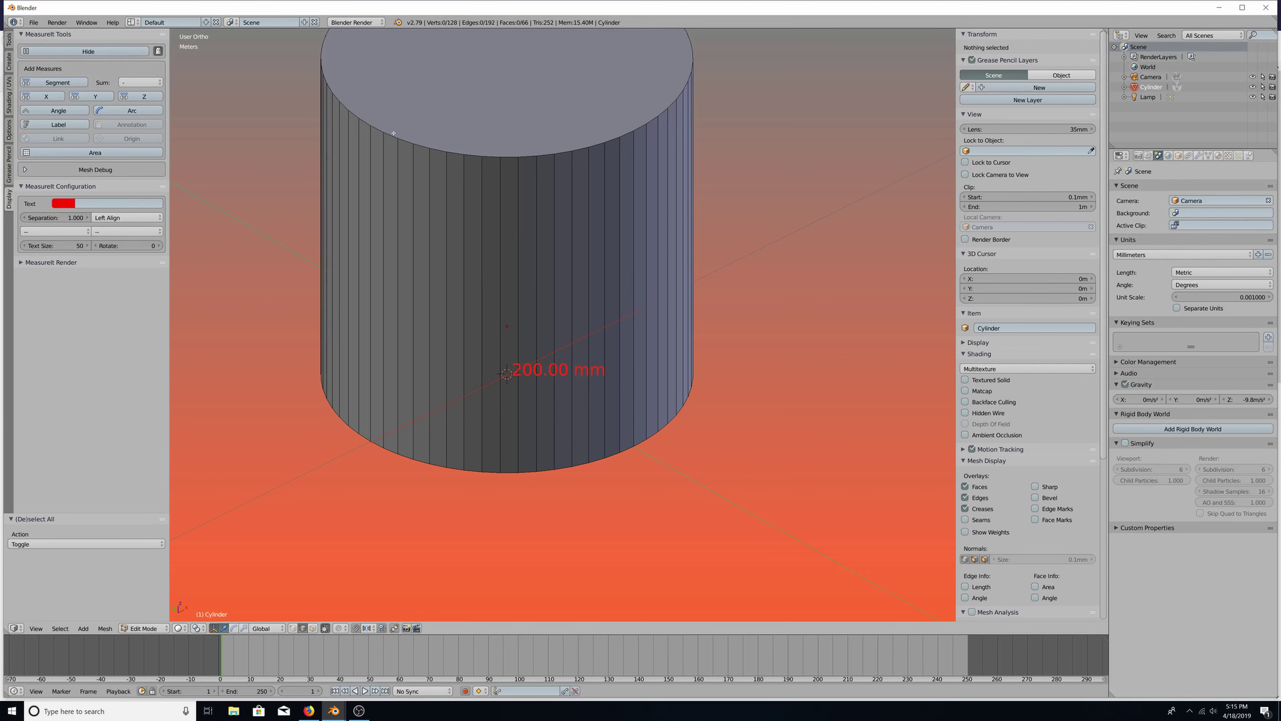
right_click(370, 425)
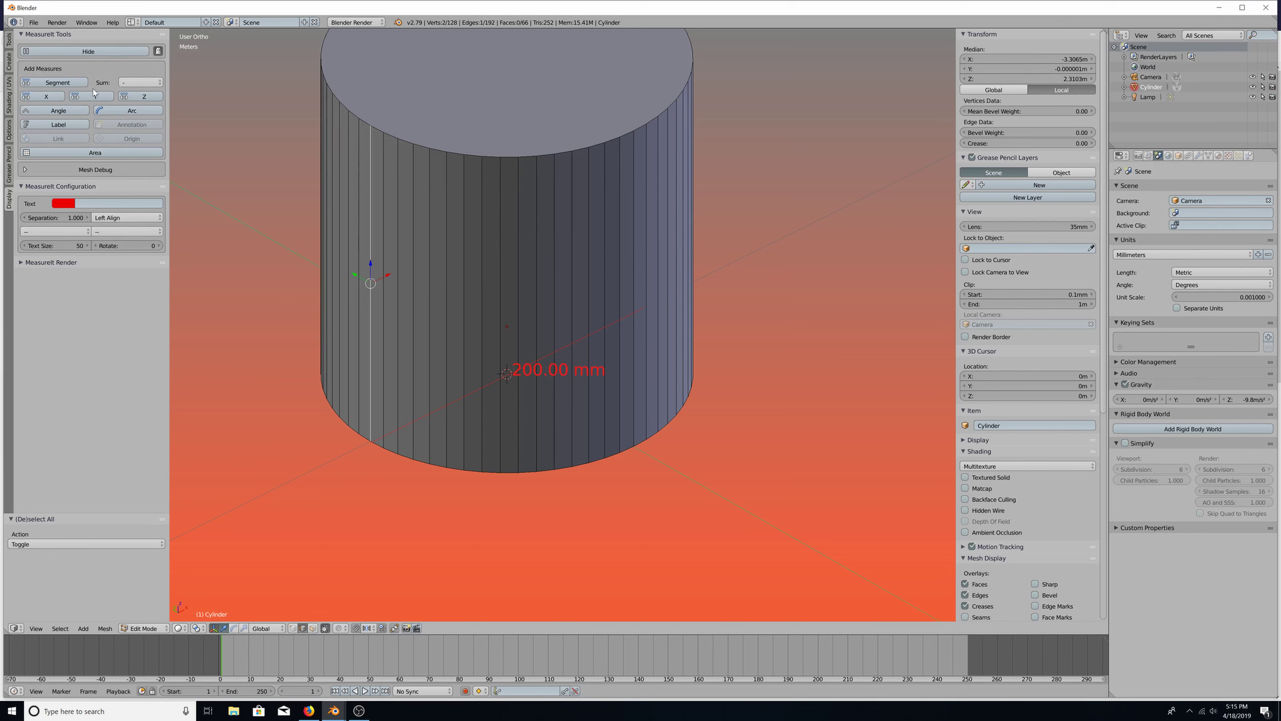
Set the measurement text colour to blue and add a segment measure to the selected vertical edge
left_click(60, 205)
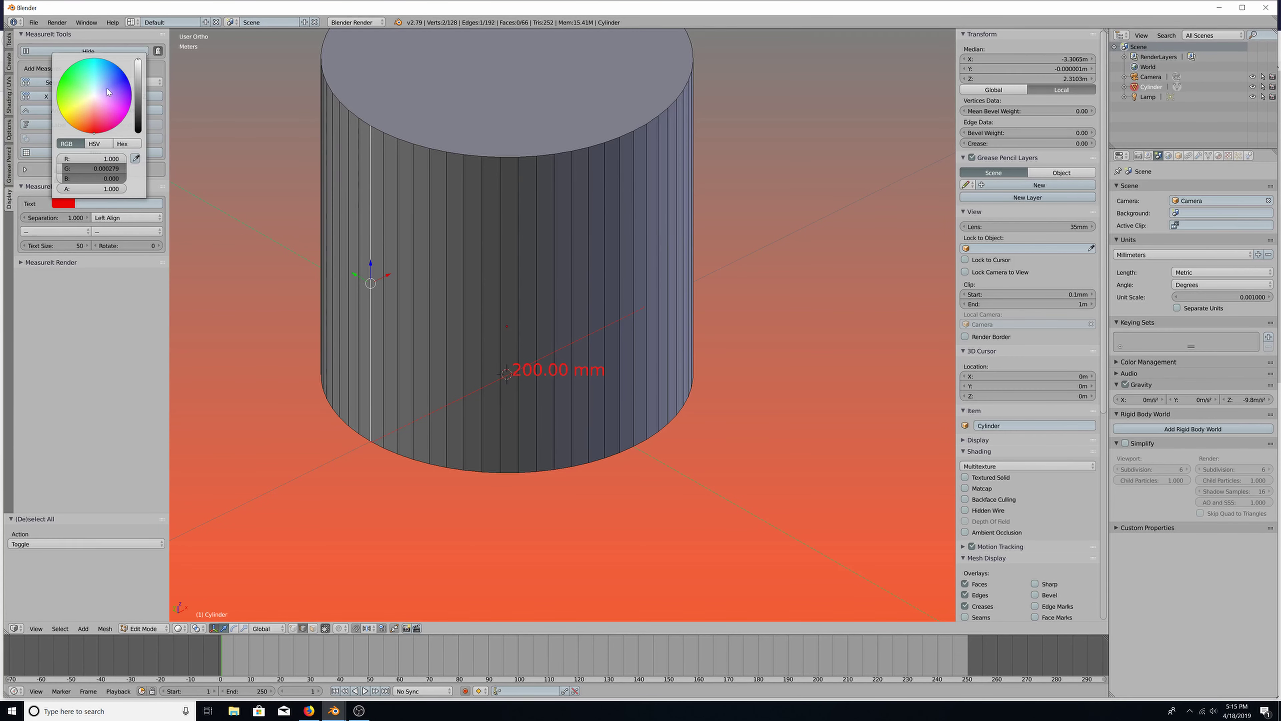
left_click_drag(108, 92, 122, 71)
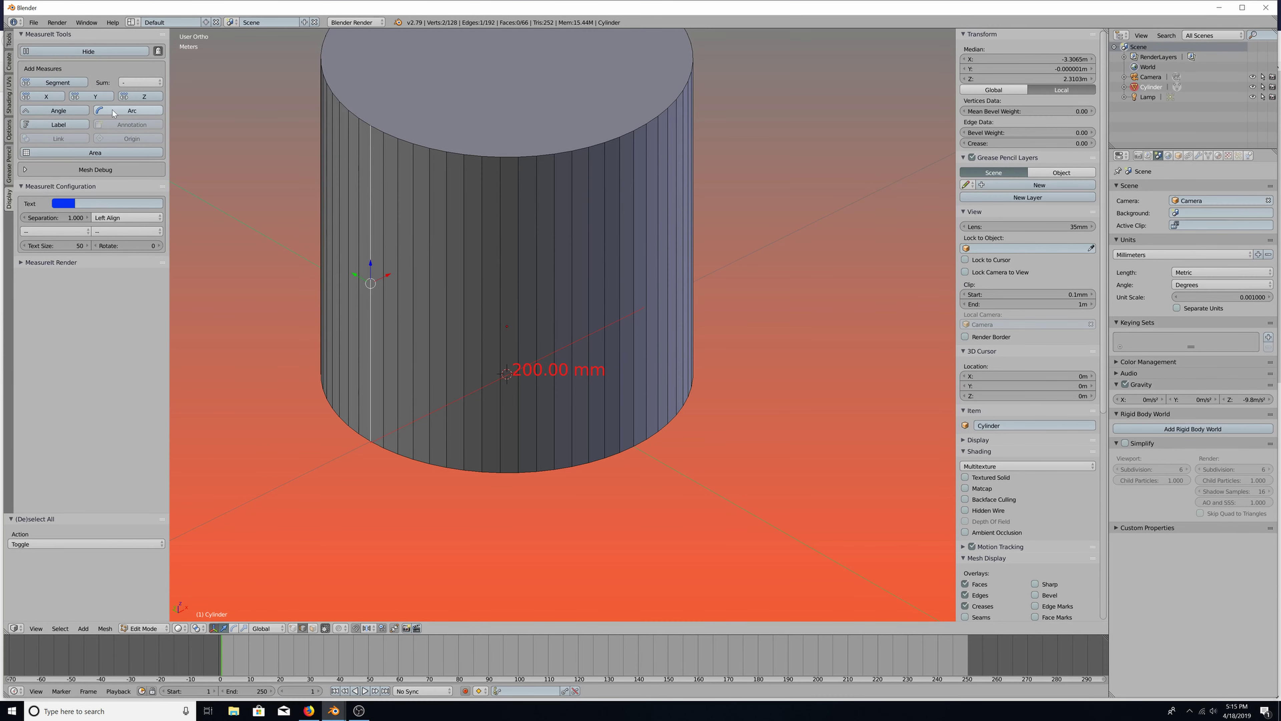
left_click(68, 80)
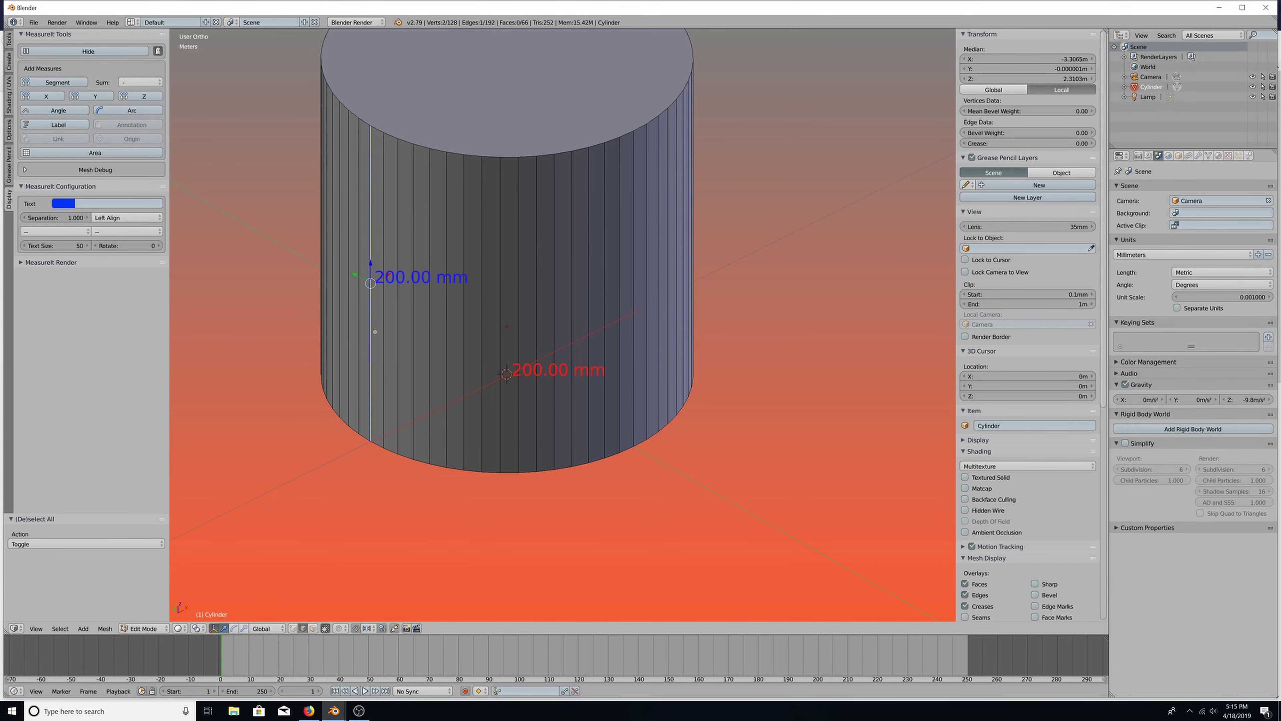
scroll(307, 549, "up", 2)
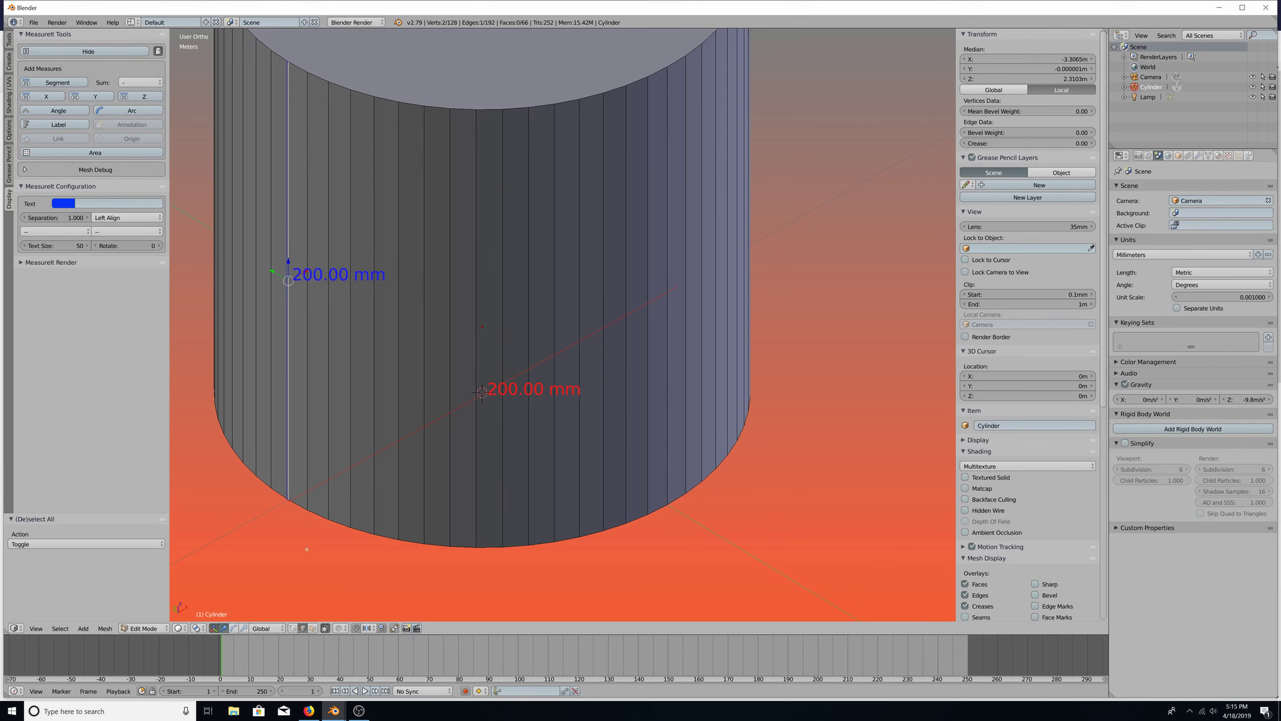
scroll(279, 606, "down", 2)
scroll(351, 560, "down", 1)
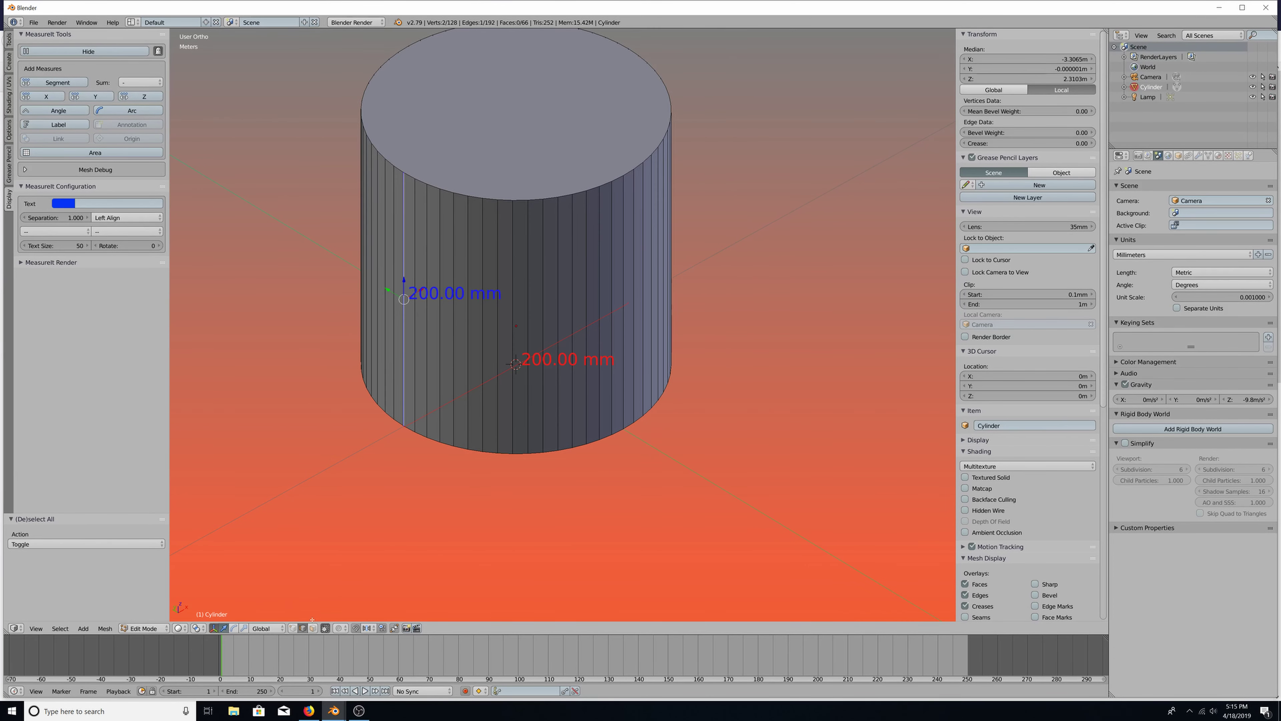
Change to vertex selection and select the two opposite vertices of the cylinder's bottom rim that lie on the Y axis
left_click(293, 629)
key("a")
key("a")
key("a")
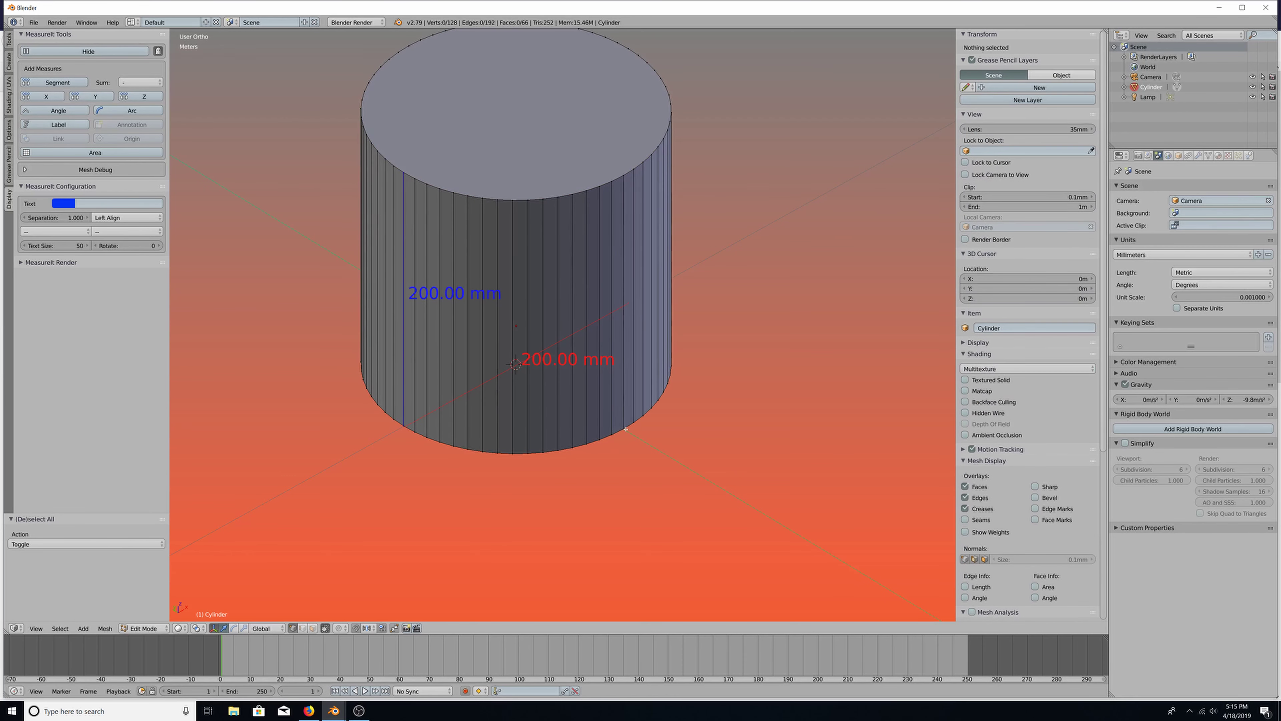
right_click(625, 428)
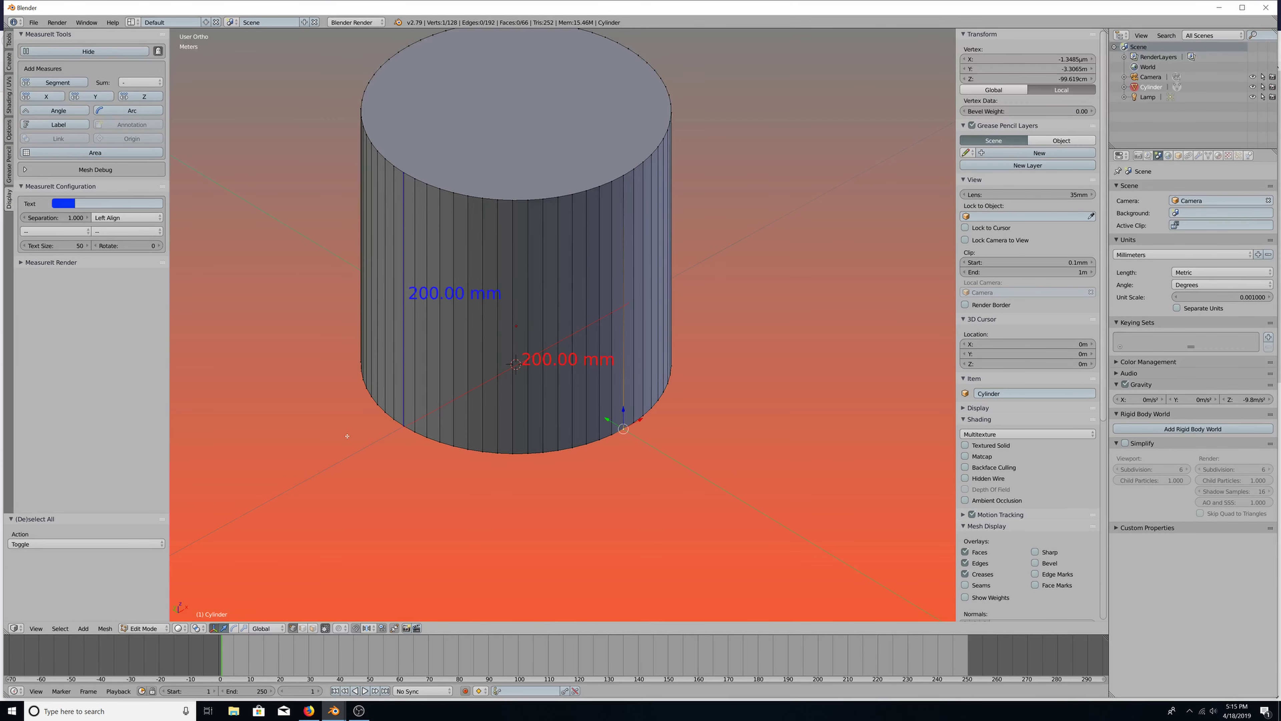
middle_click_drag(347, 436, 700, 429)
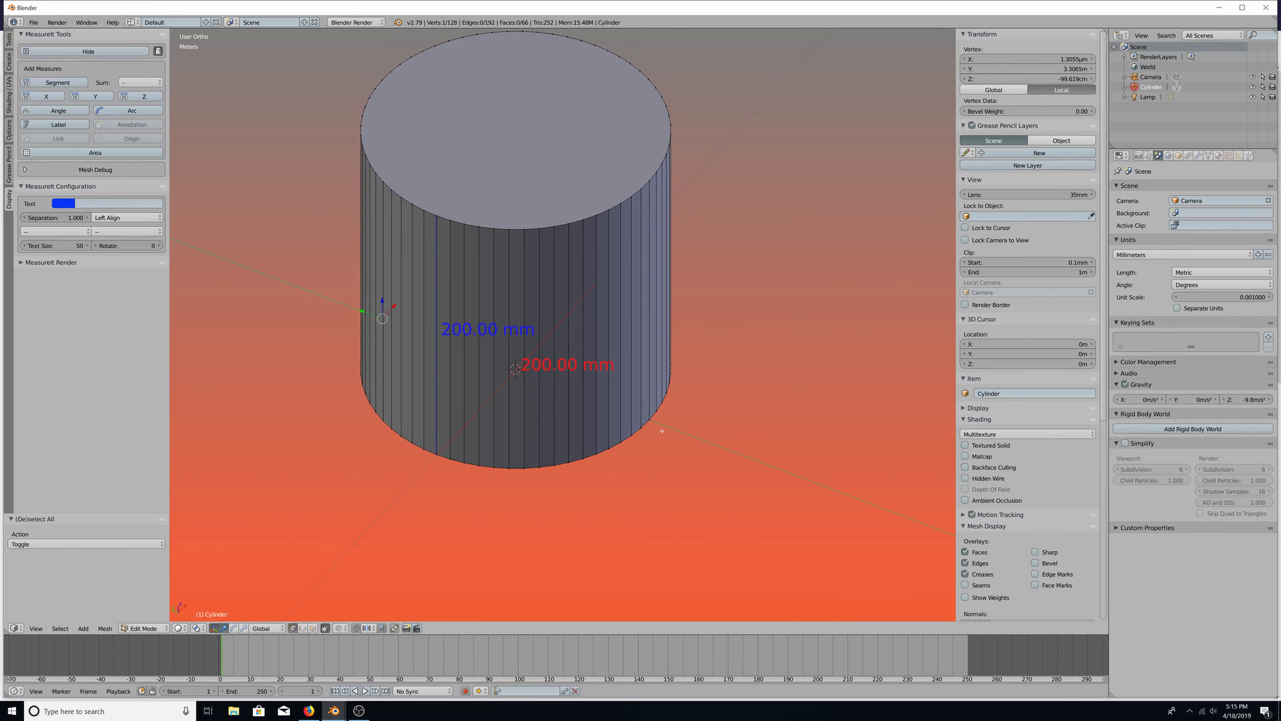
right_click(649, 417, "shift")
Set the measurement text colour to green and add a segment measure between the two opposite bottom vertices
left_click(66, 205)
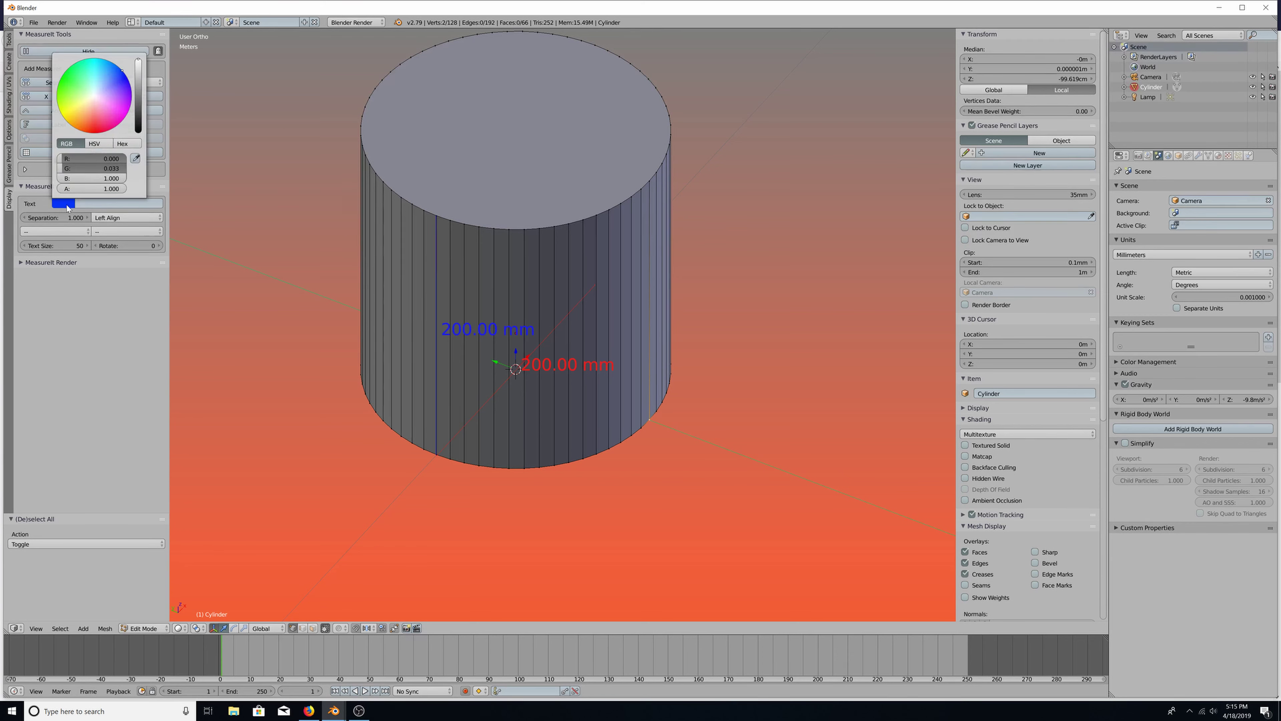
left_click(58, 94)
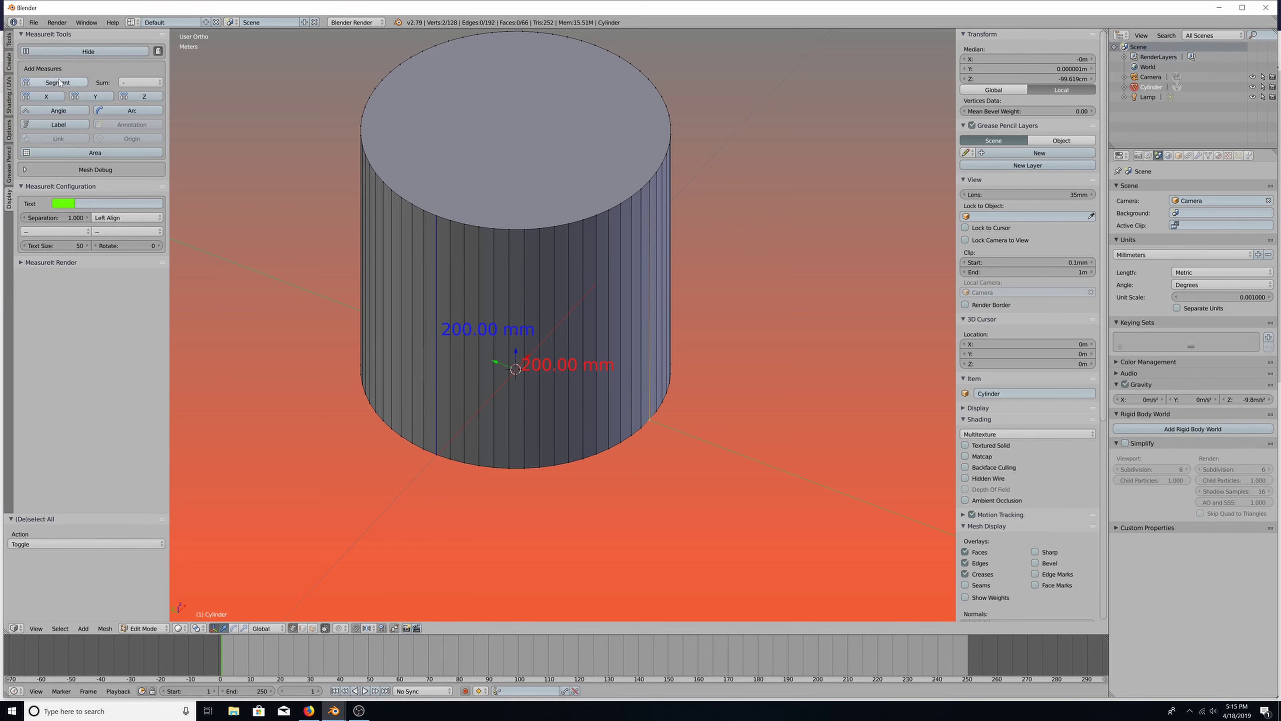
left_click(56, 81)
middle_click_drag(686, 372, 633, 368)
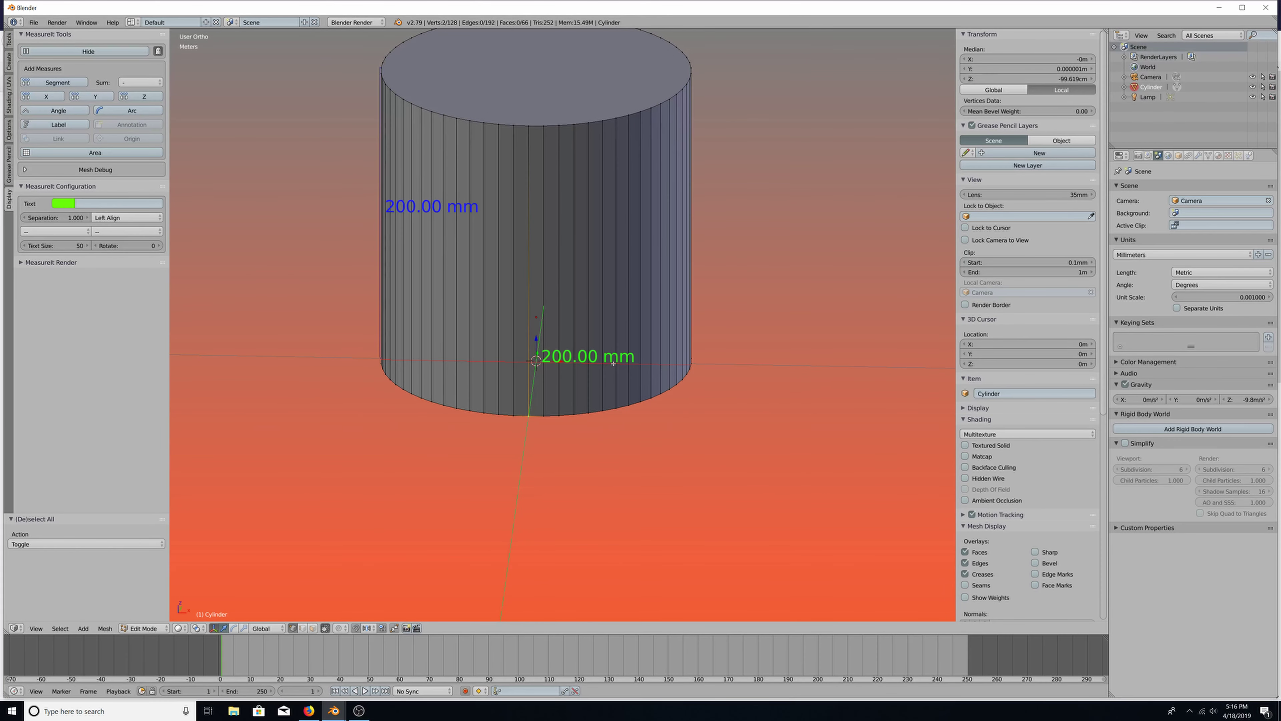
Expand the green measurement's settings in MeasureIt and set its text X offset to -850, moving the label off the cylinder
scroll(1037, 501, "down", 12)
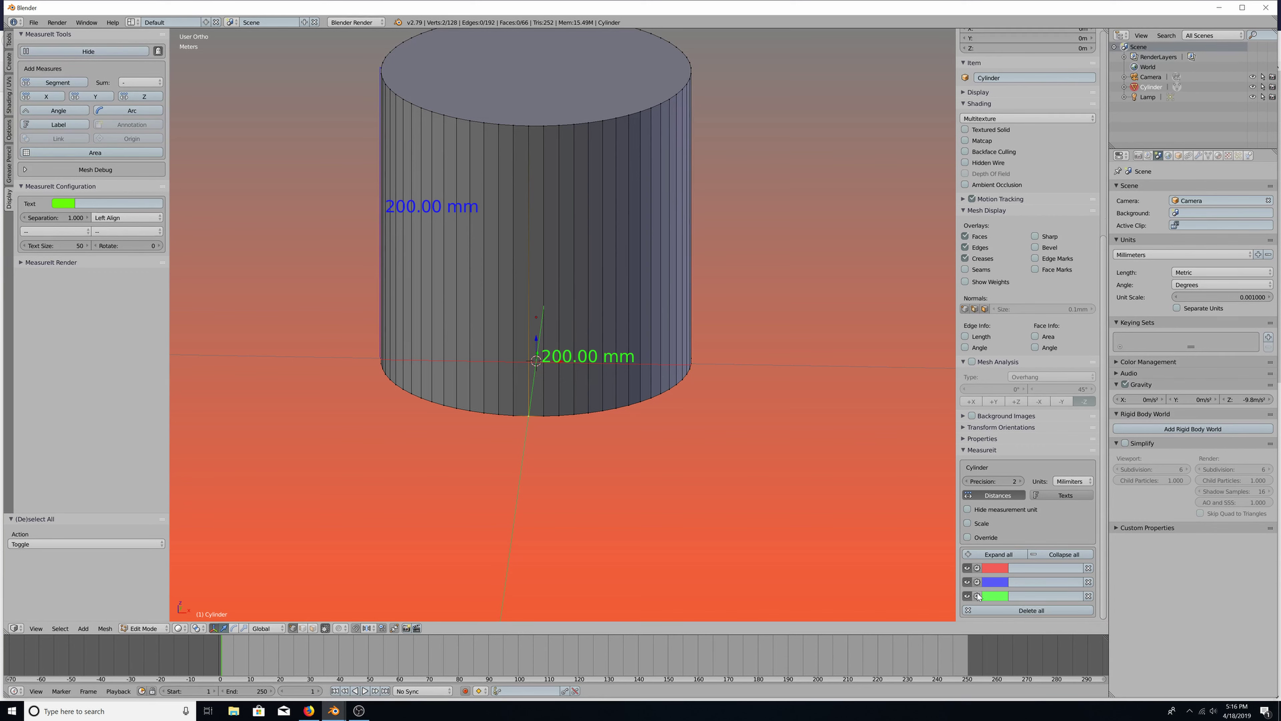
left_click(977, 596)
scroll(984, 581, "down", 2)
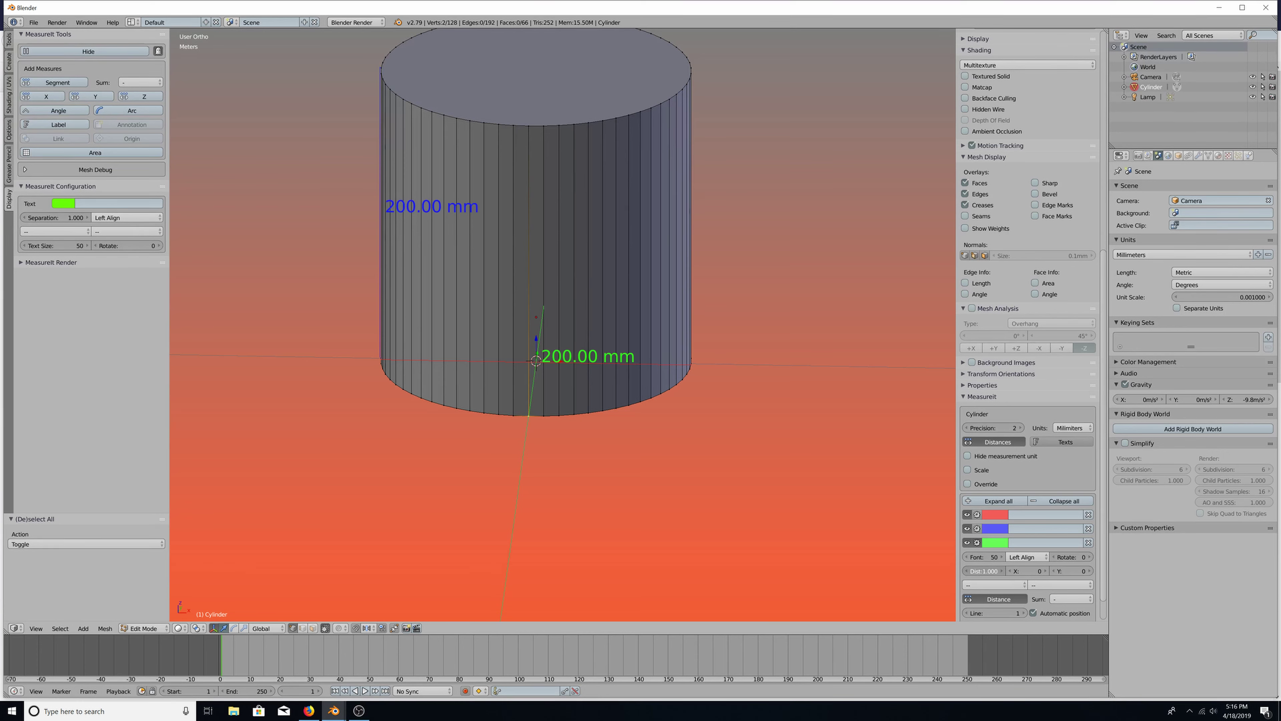
left_click(996, 571)
left_click(1027, 571)
type("-1")
key("Return")
left_click(1010, 571)
left_click(1009, 571)
left_click(1009, 571)
left_click(1010, 571)
left_click_drag(1029, 574, 903, 574)
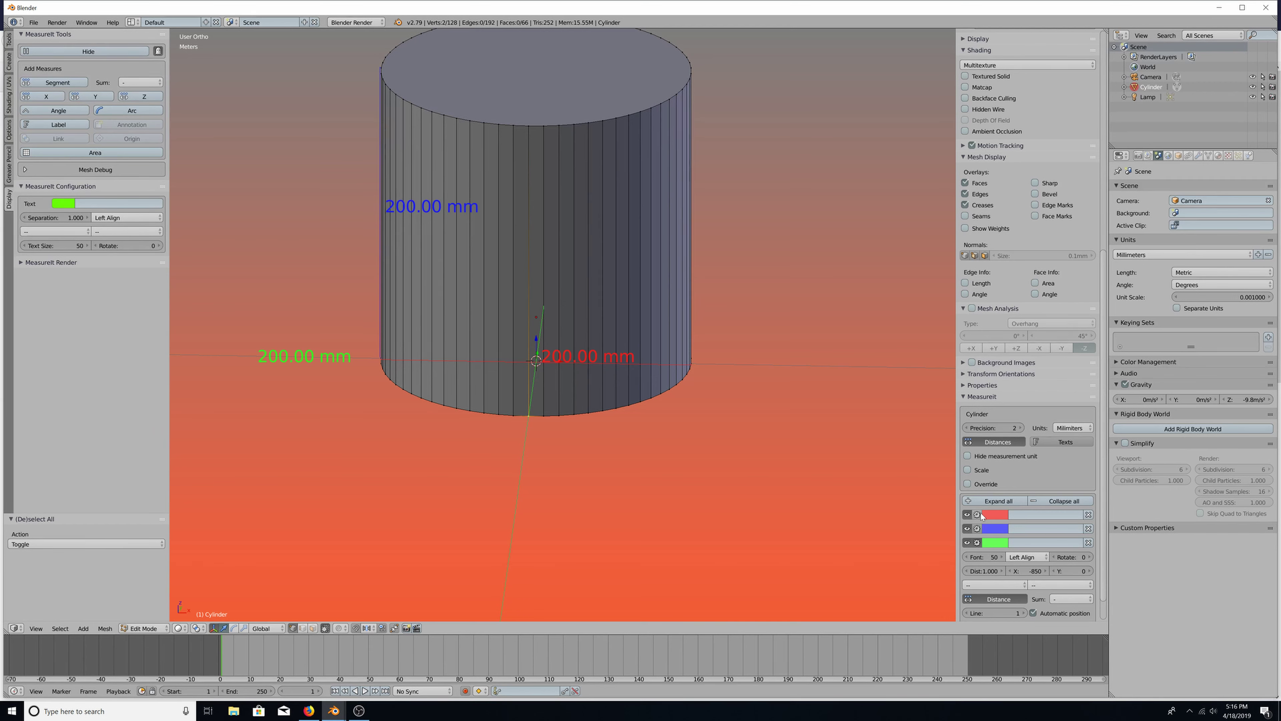
Expand the red measurement's settings, set its text Y offset to -412, and open the blue measurement's colour picker
left_click(978, 514)
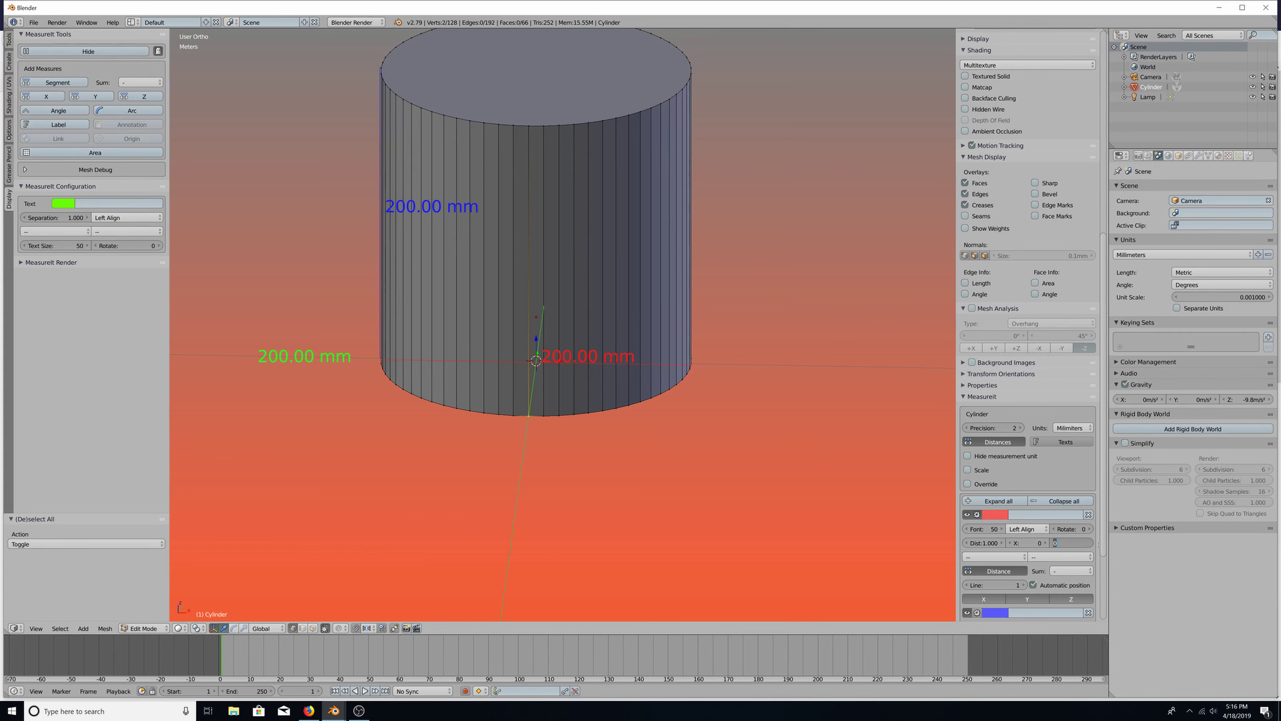
left_click_drag(1068, 546, 1076, 544)
scroll(988, 545, "down", 2)
left_click(997, 574)
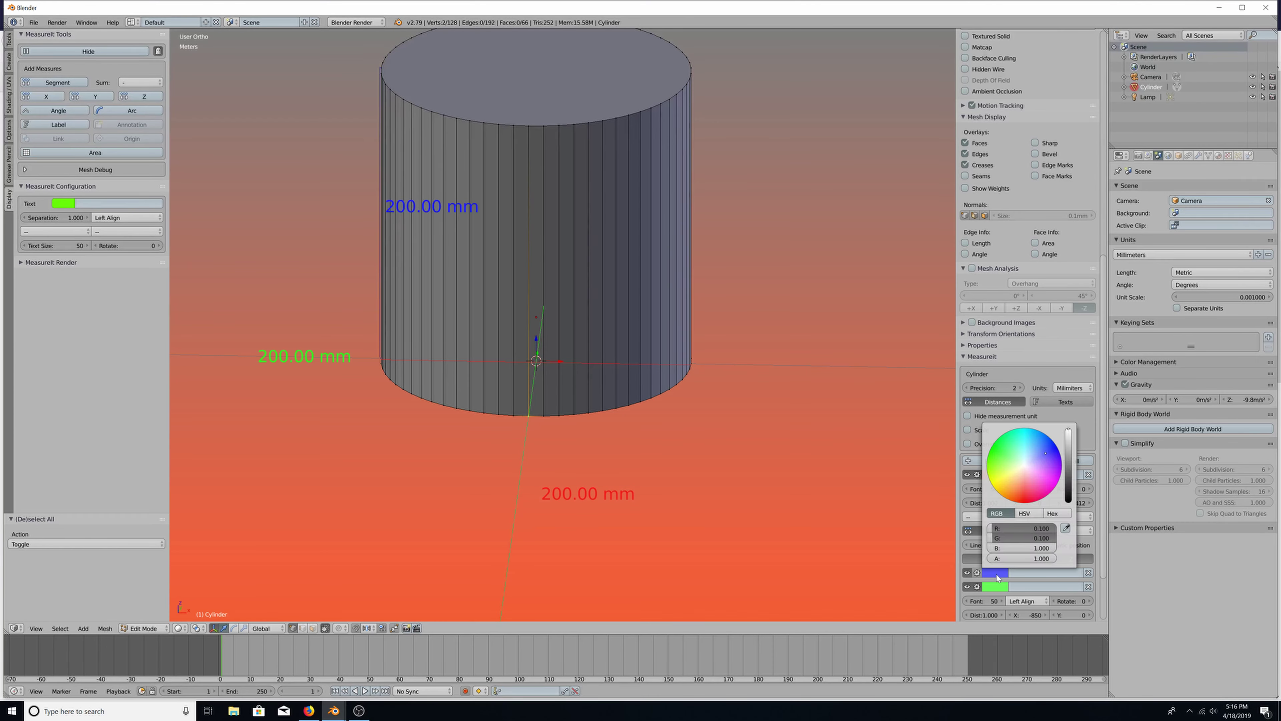
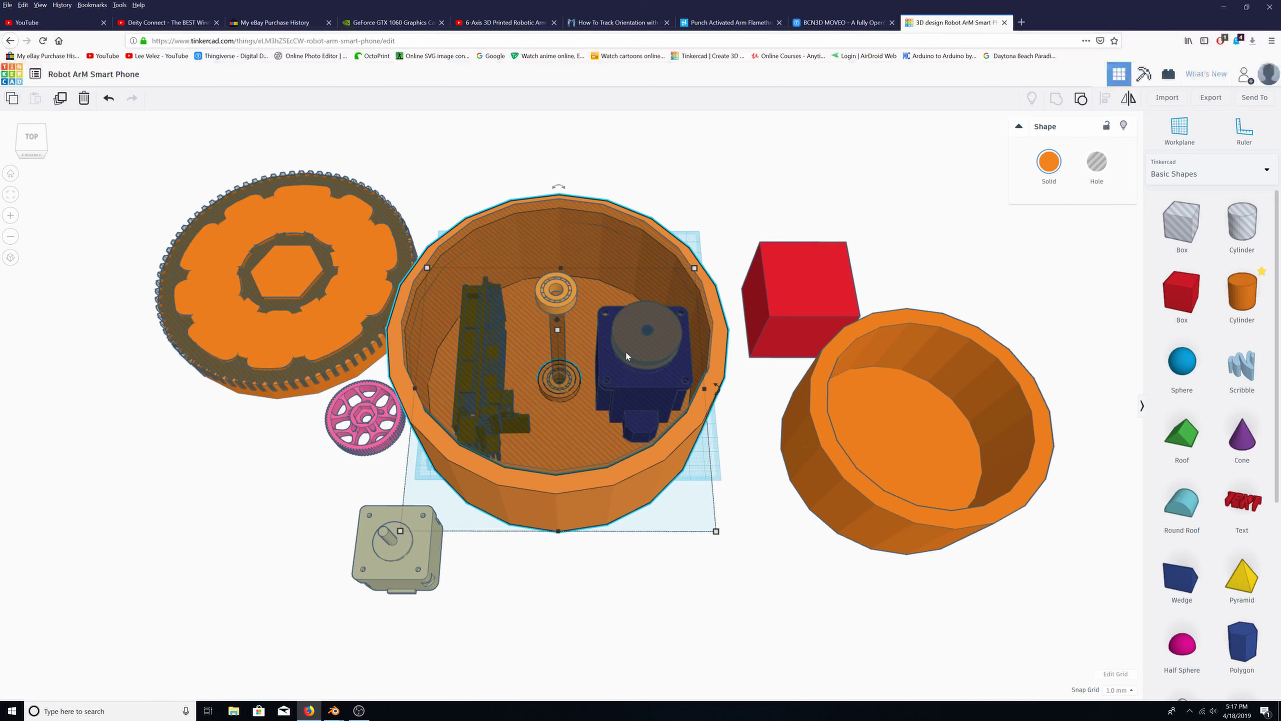
Examine the large round housing from the front in the Tinkercad robot arm design, and return to Blender
right_click_drag(625, 351, 672, 279)
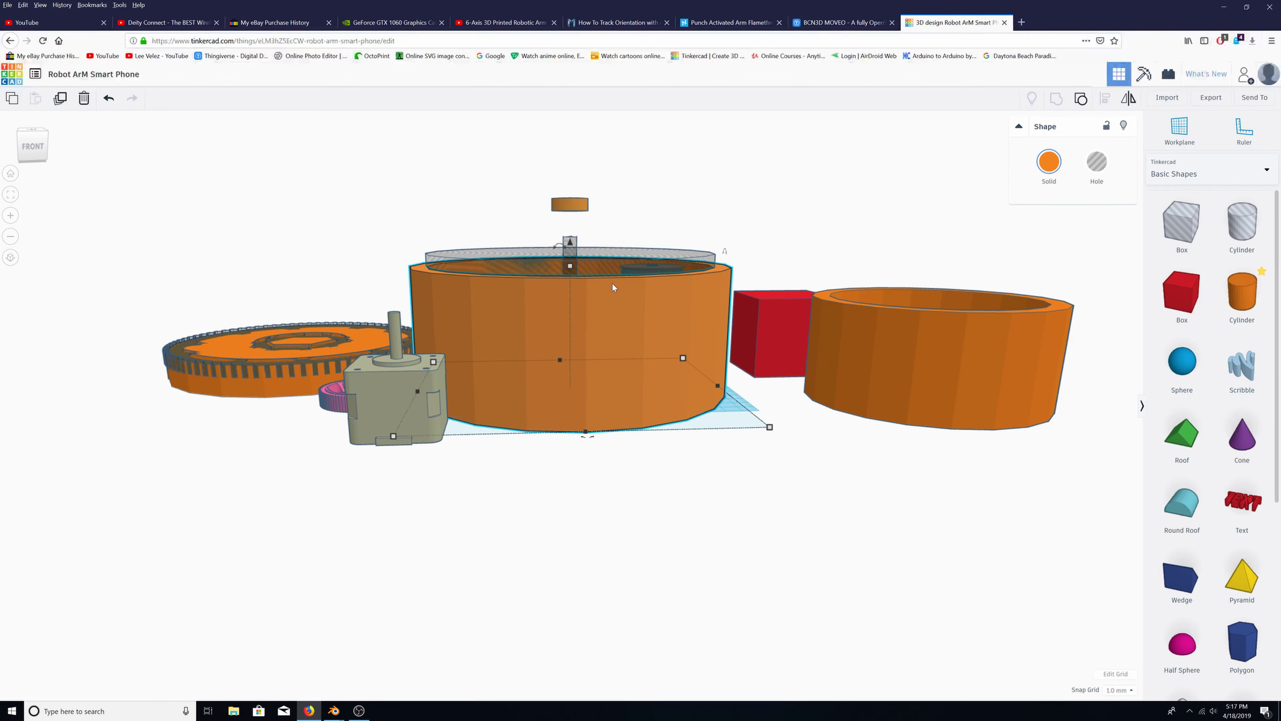
right_click_drag(613, 287, 579, 264)
left_click(333, 710)
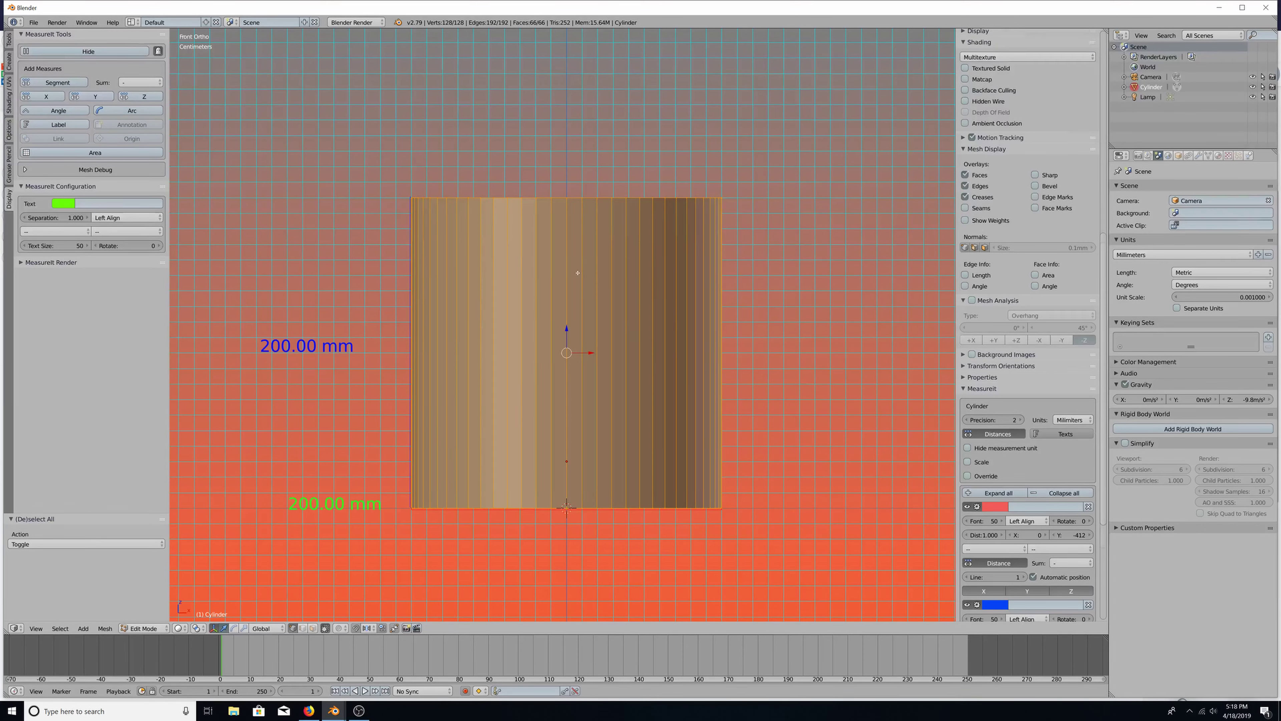
In wireframe display, box-select only the cylinder's top rim vertices and move them down 12 cm along Z
key("a")
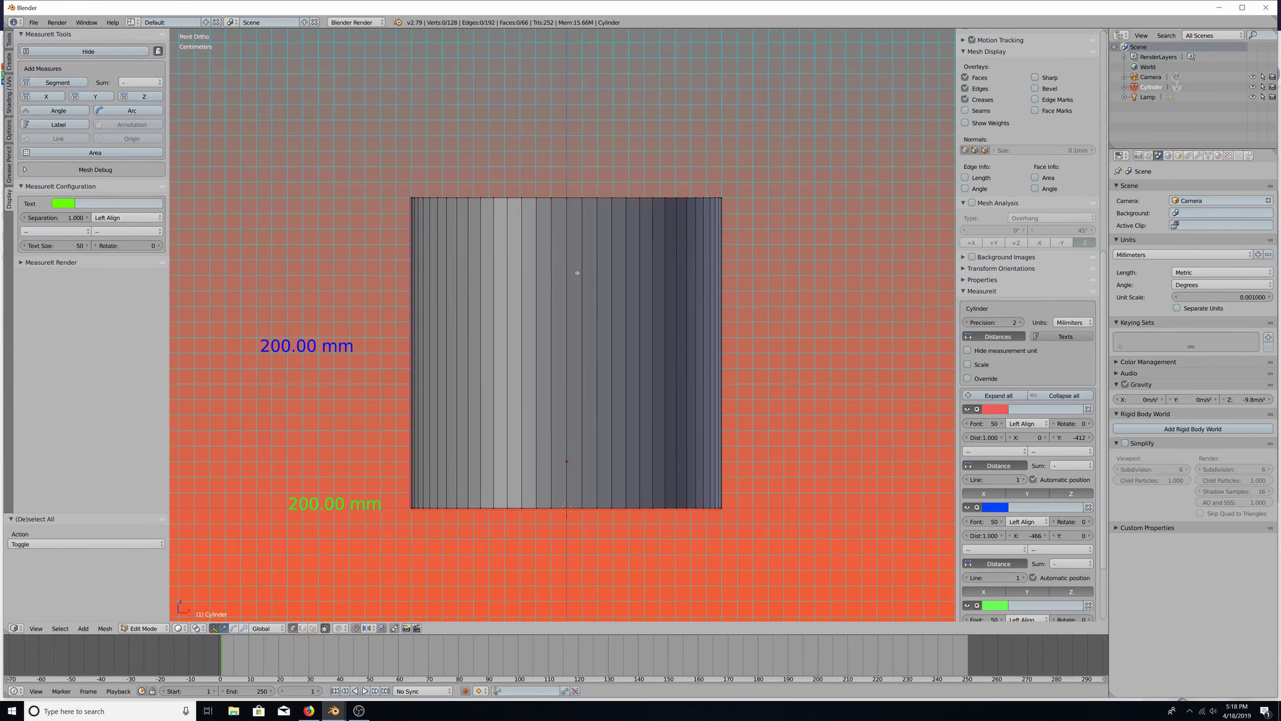
key("z")
key("b")
left_click_drag(393, 182, 741, 212)
key("g")
key("z")
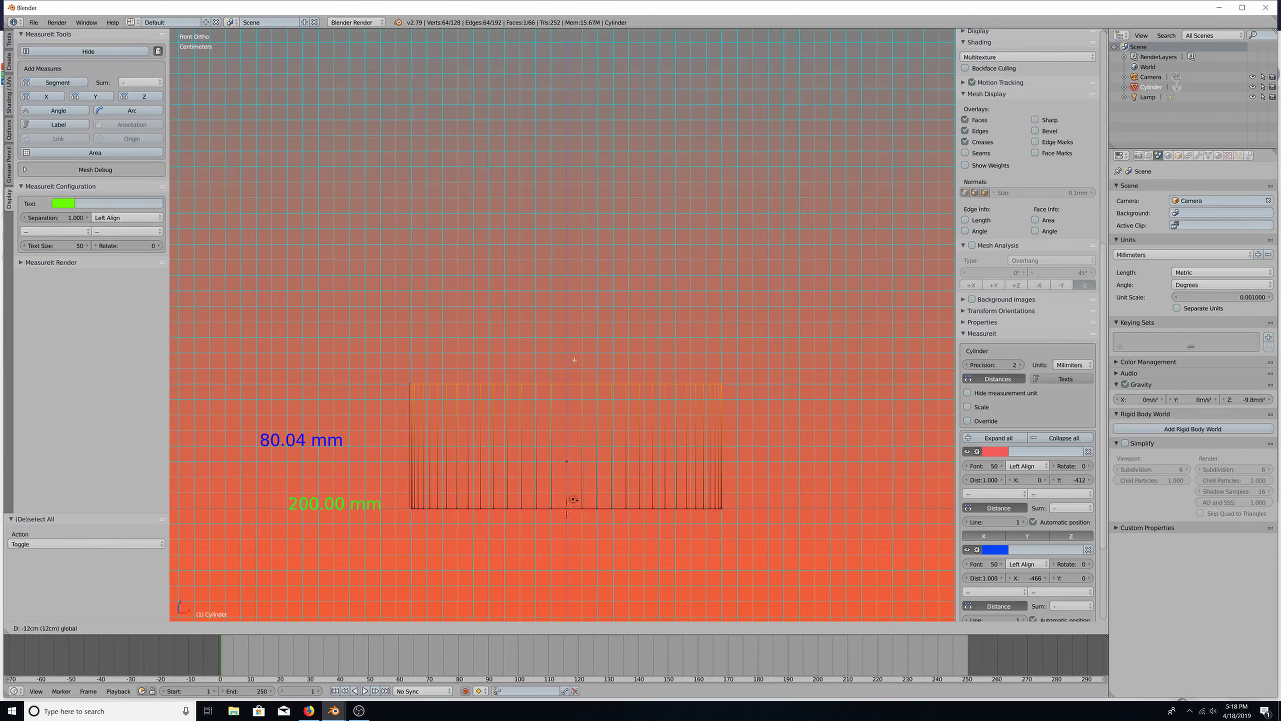
left_click(574, 360)
Shift the blue height label to a text X offset of 1995 to keep it in the close-up view of the top rim
scroll(574, 359, "up", 4)
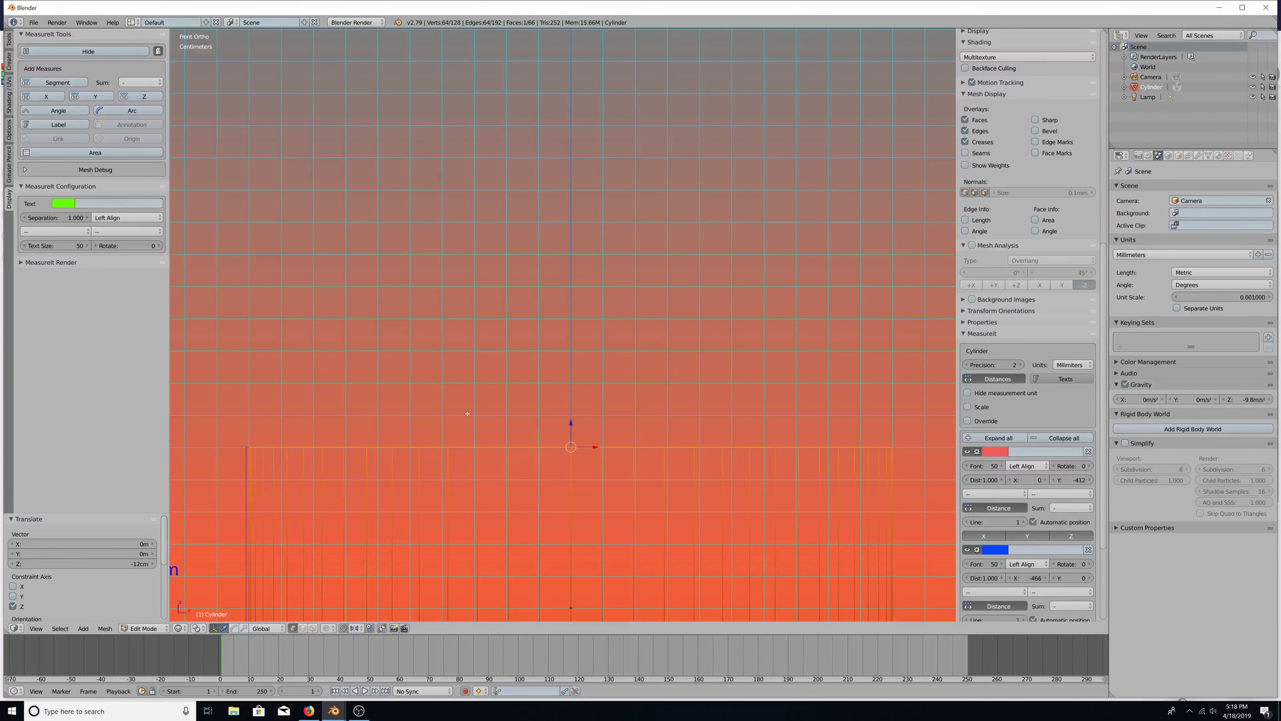
middle_click_drag(596, 469, 864, 564, "shift")
scroll(864, 564, "up", 1)
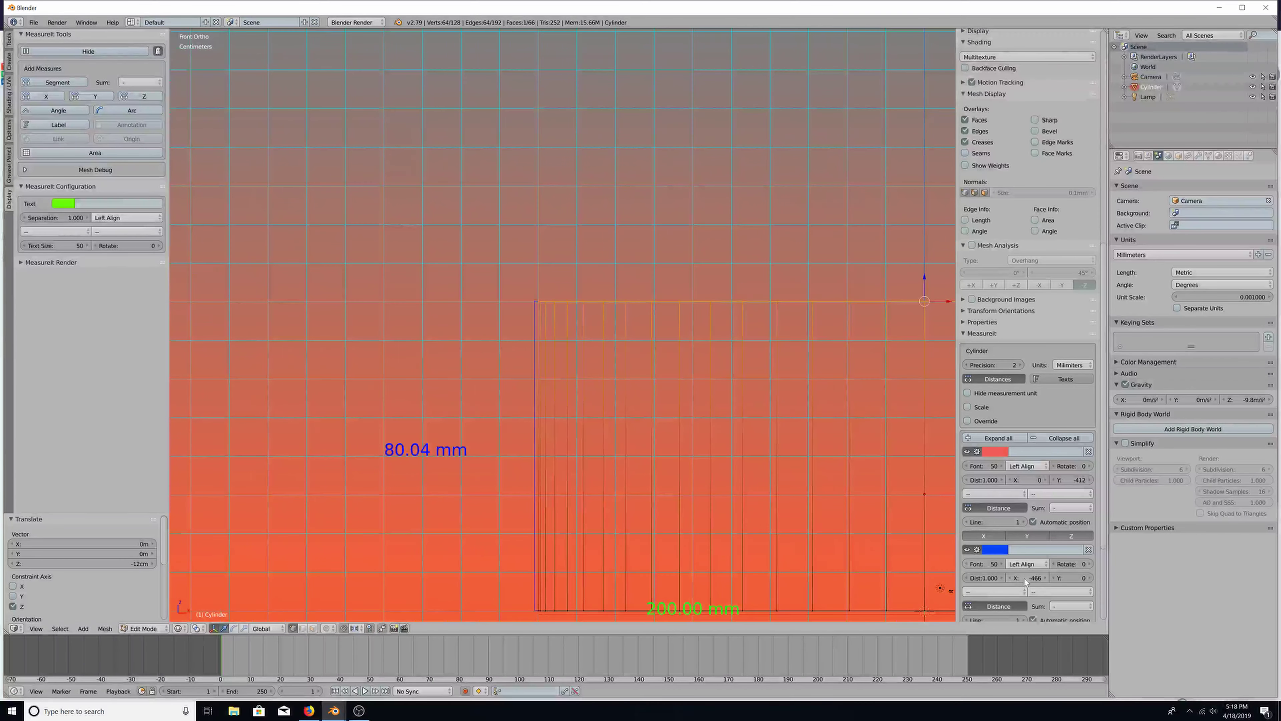
left_click_drag(1026, 577, 1130, 578)
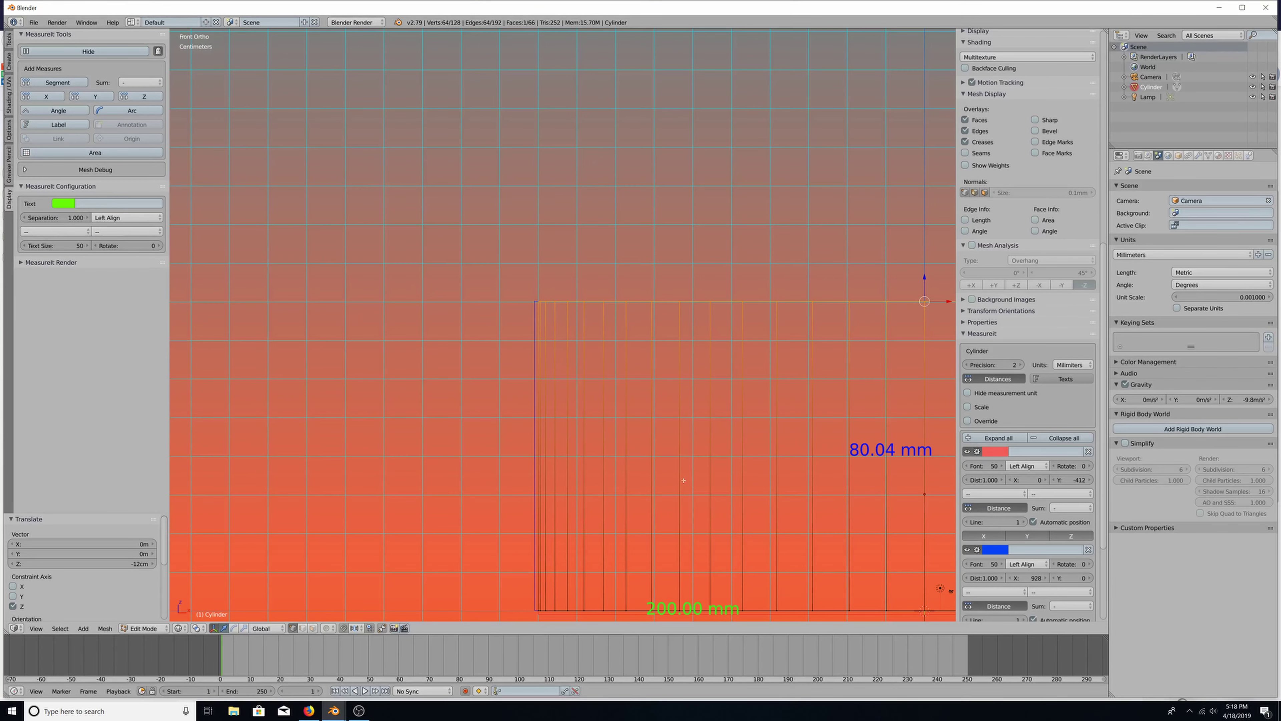
middle_click_drag(691, 476, 367, 447, "shift")
scroll(366, 447, "up", 3)
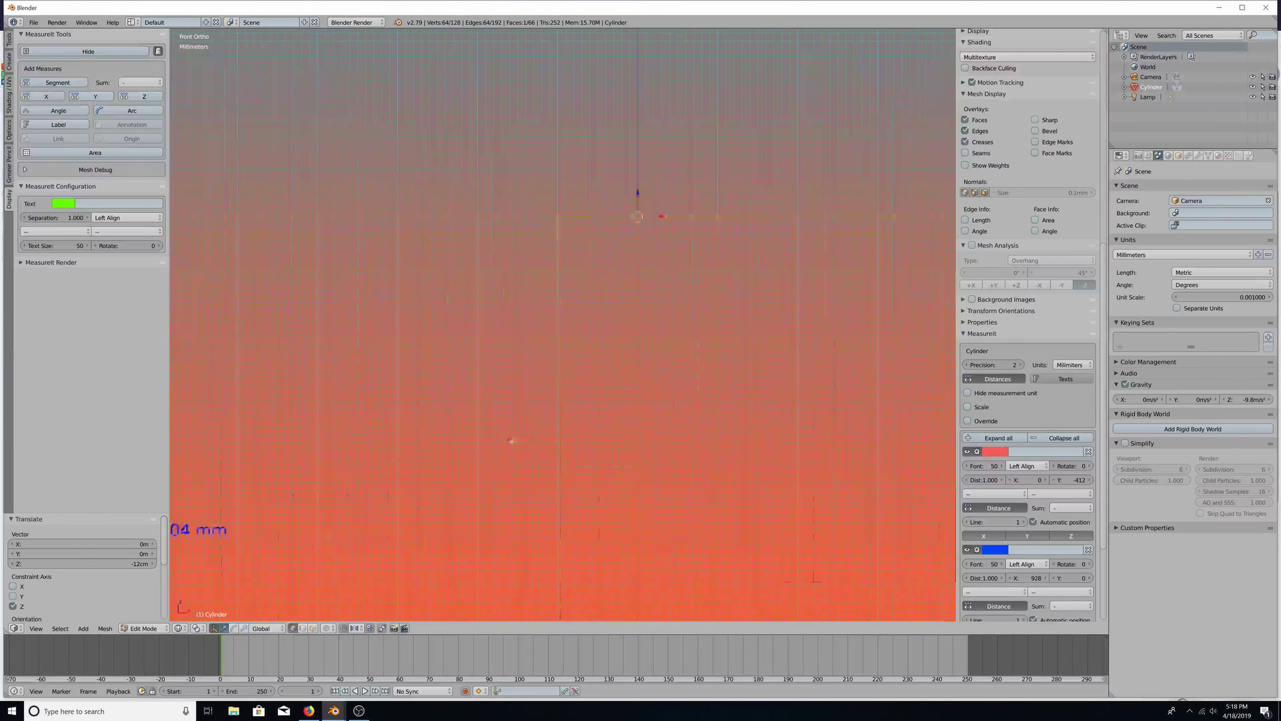
left_click_drag(1039, 578, 1105, 578)
scroll(687, 263, "down", 1)
middle_click_drag(693, 274, 693, 333, "shift")
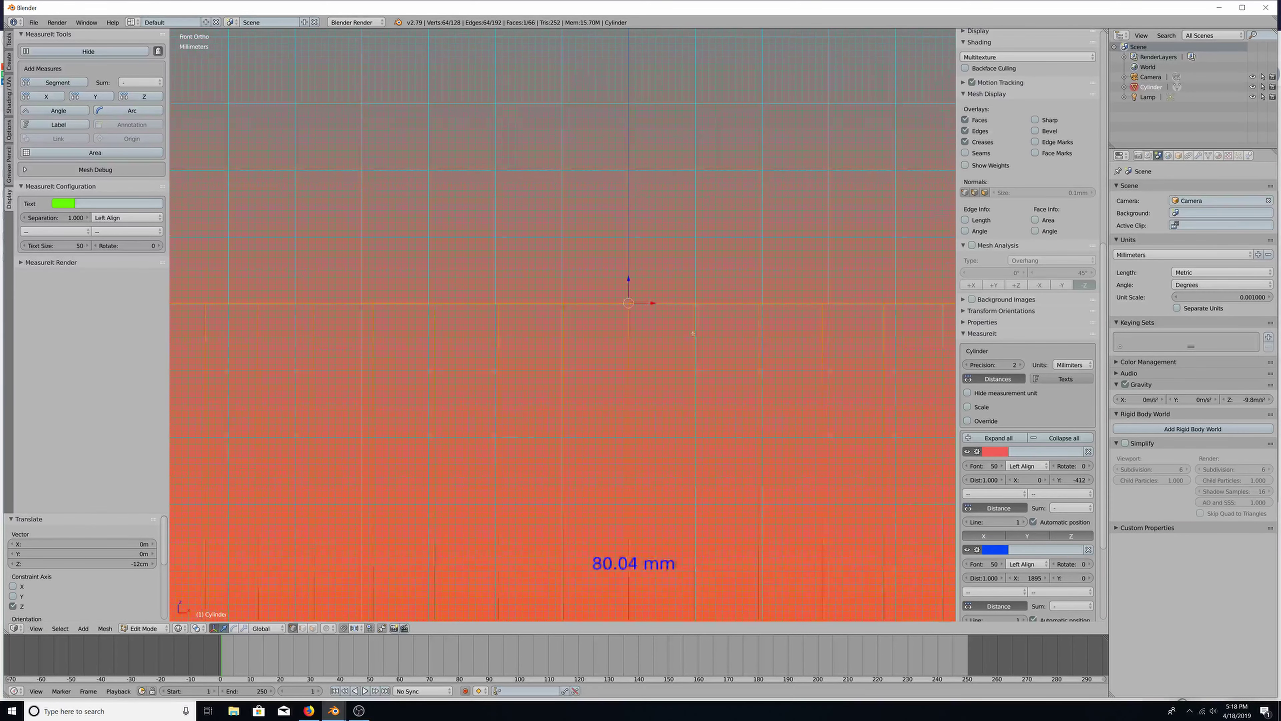
Nudge the selected top vertices down about 24 µm along Z, and set the blue label's text X offset to 3000
left_click_drag(628, 278, 629, 279)
scroll(655, 272, "up", 10)
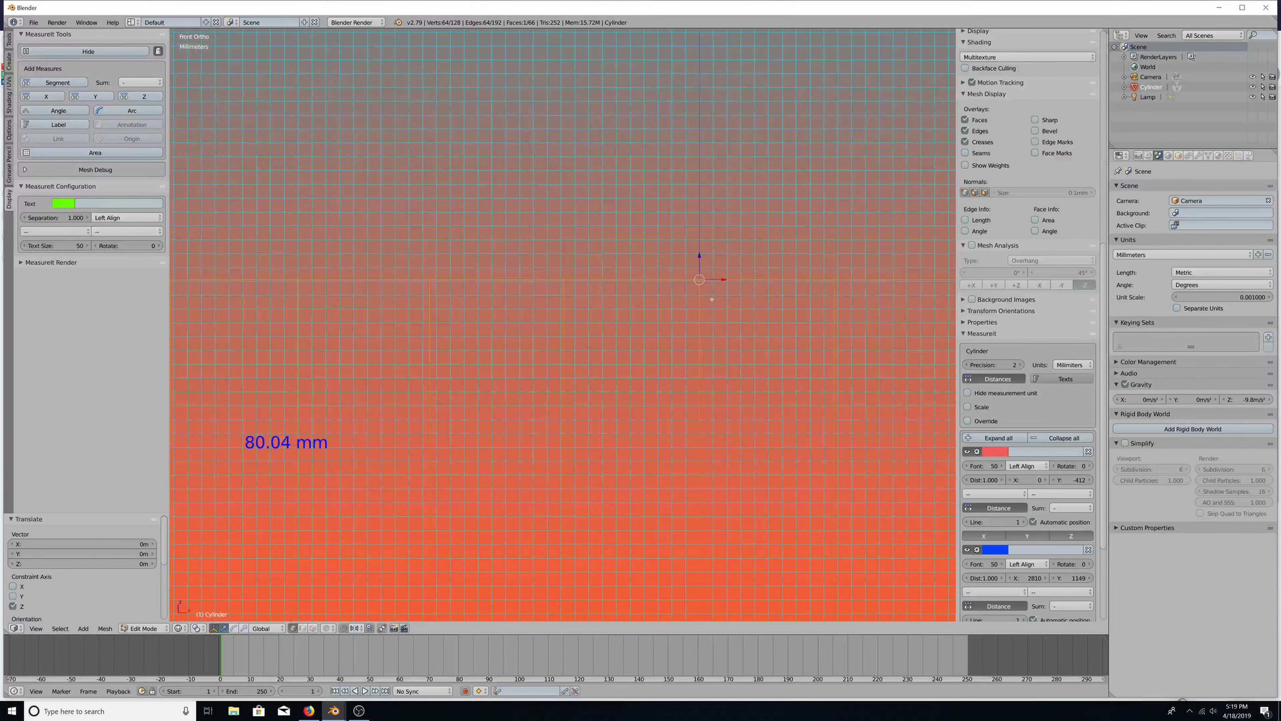
left_click_drag(699, 256, 699, 257)
left_click_drag(1029, 578, 1092, 578)
scroll(725, 413, "up", 1)
scroll(725, 412, "down", 1)
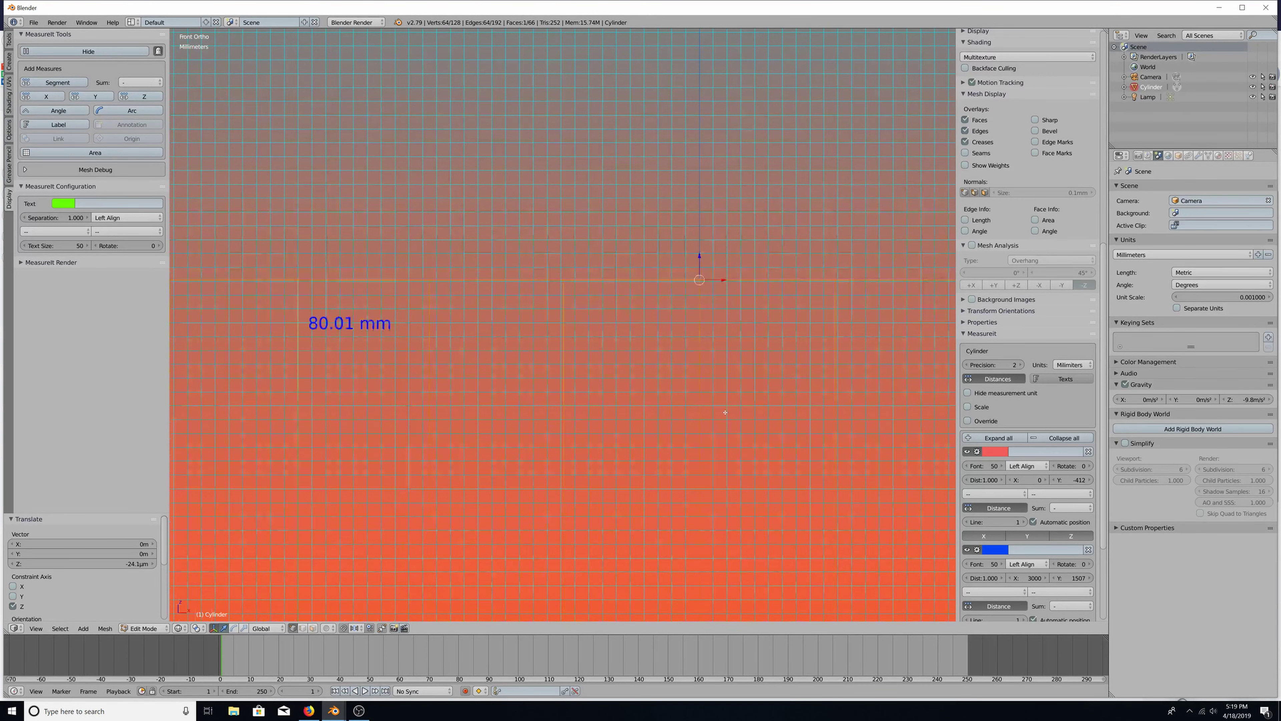
Try to set the local median Z of the selected top vertices to 1.65, and undo the change
scroll(617, 387, "down", 1)
scroll(598, 372, "up", 1)
scroll(1081, 210, "up", 15)
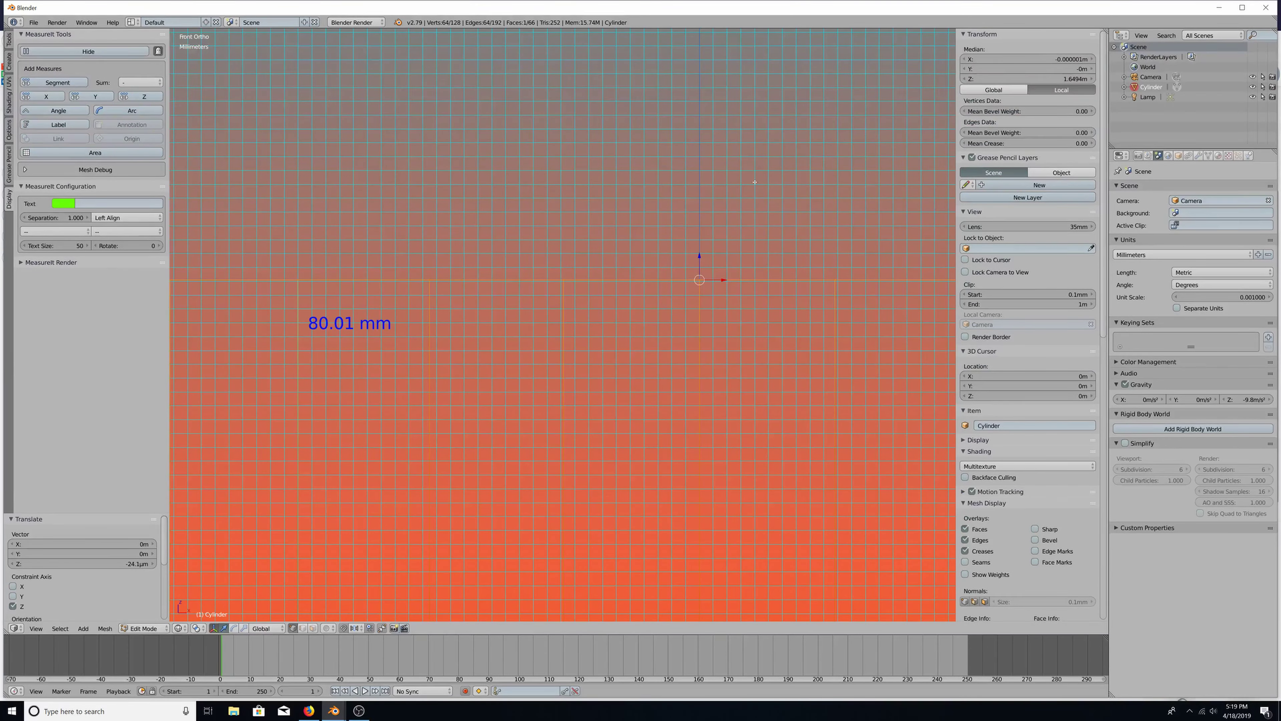
left_click(1078, 82)
type("1.65")
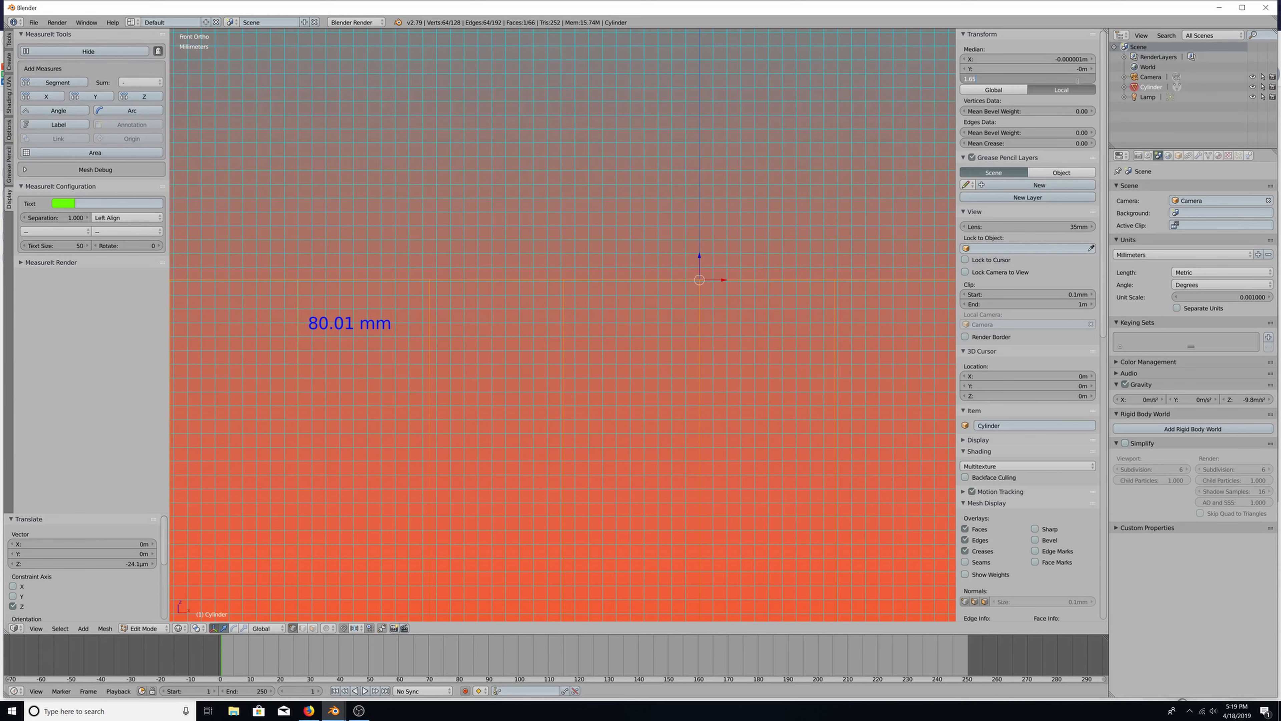
key("Escape")
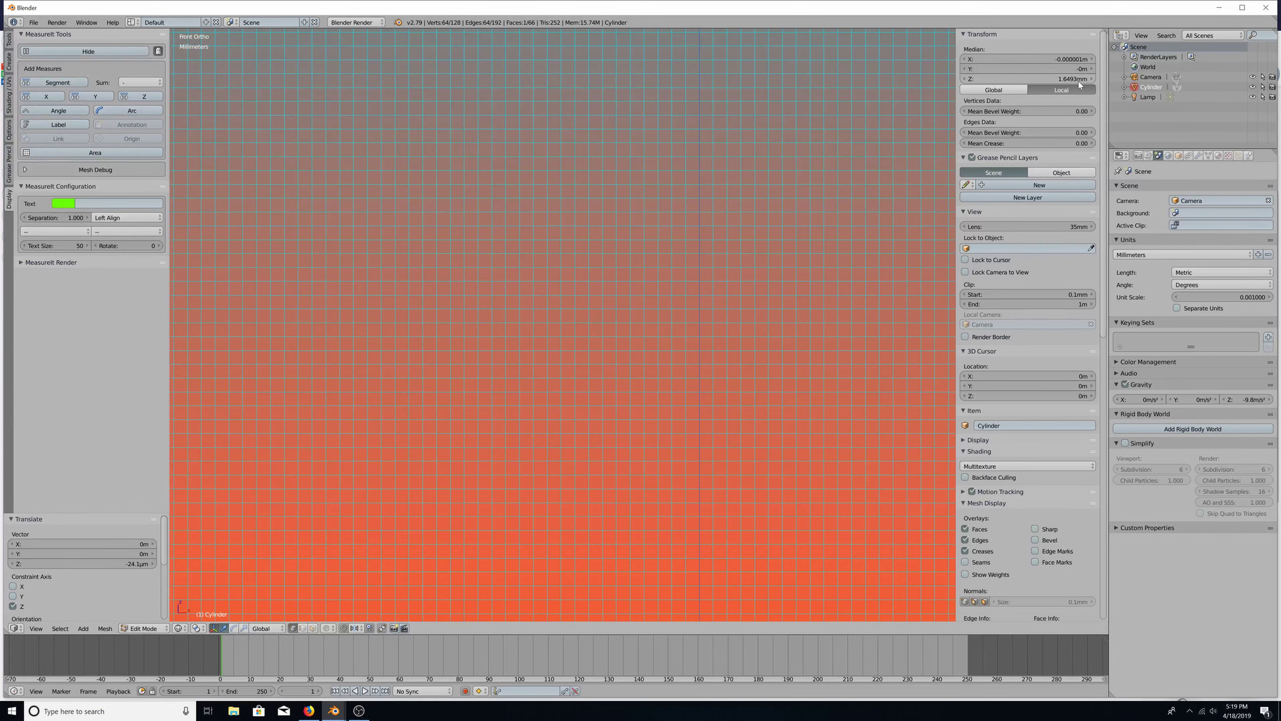
scroll(749, 297, "down", 4)
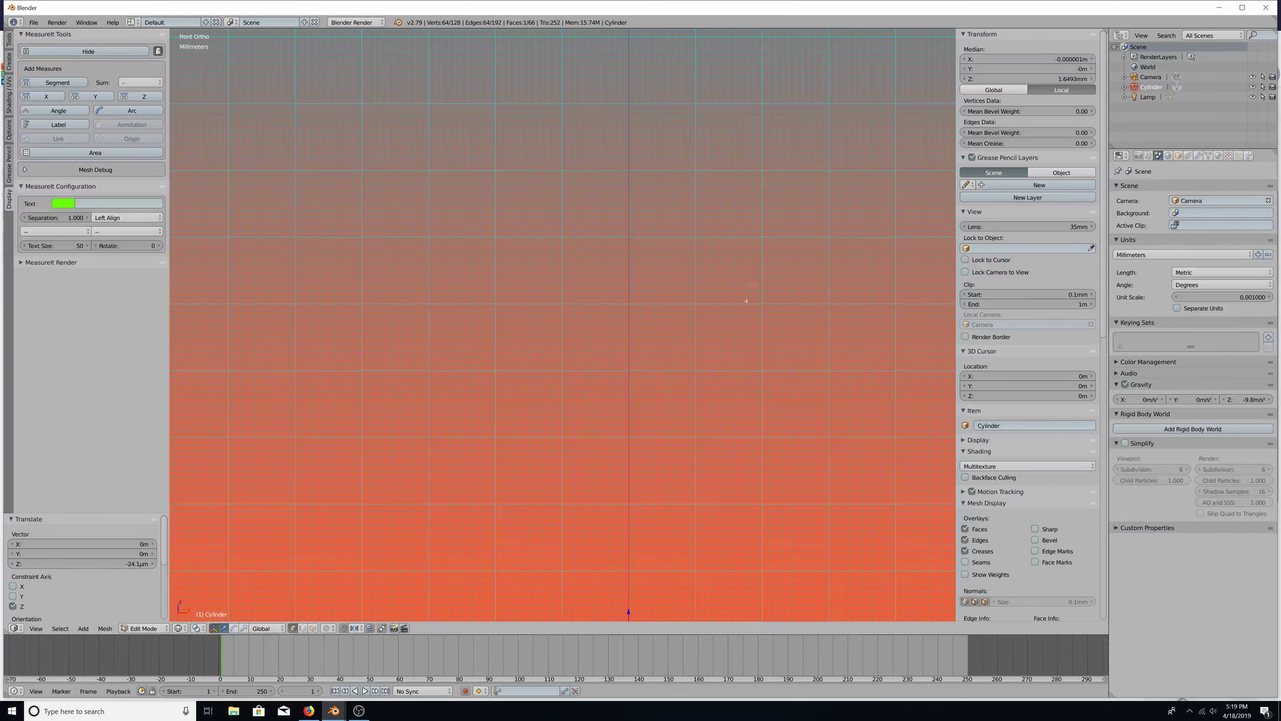
middle_click_drag(724, 333, 704, 372)
scroll(682, 405, "up", 1)
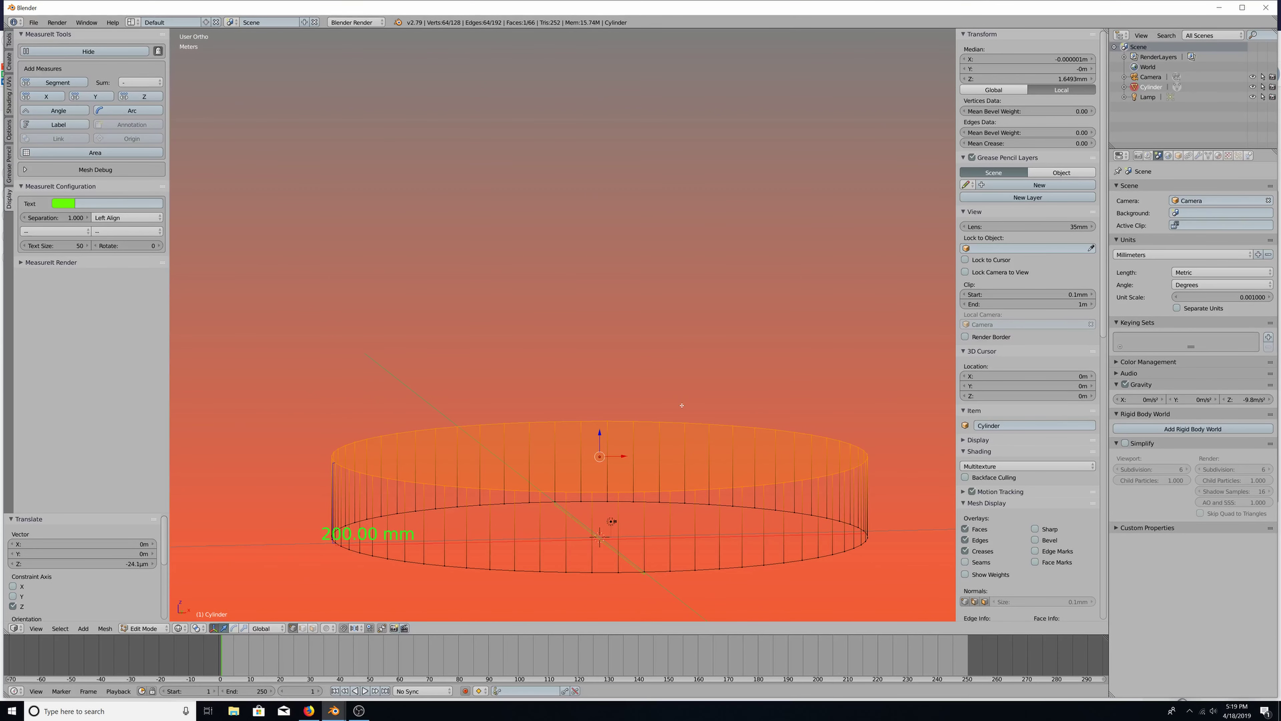
type("gz50")
key("Return")
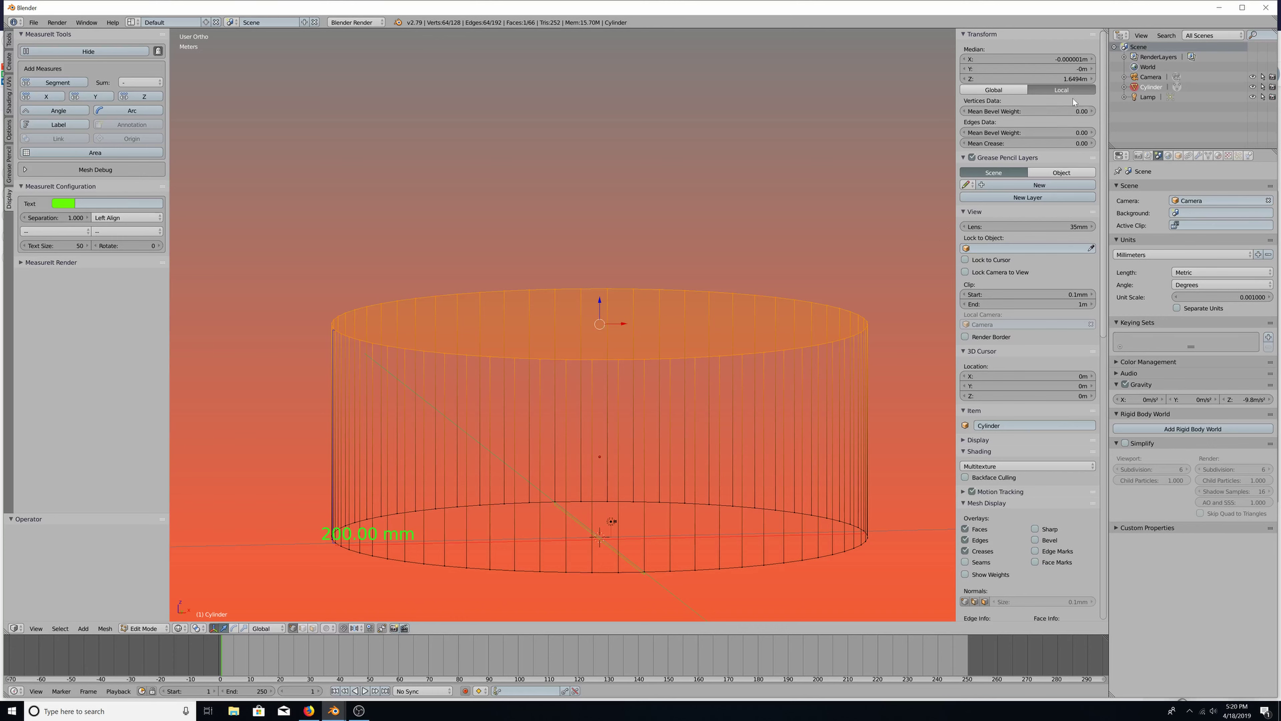
Fine-tune the local median Z of the selected top vertices to 1.6489 m, making the cylinder 80.00 mm high
left_click(1085, 78)
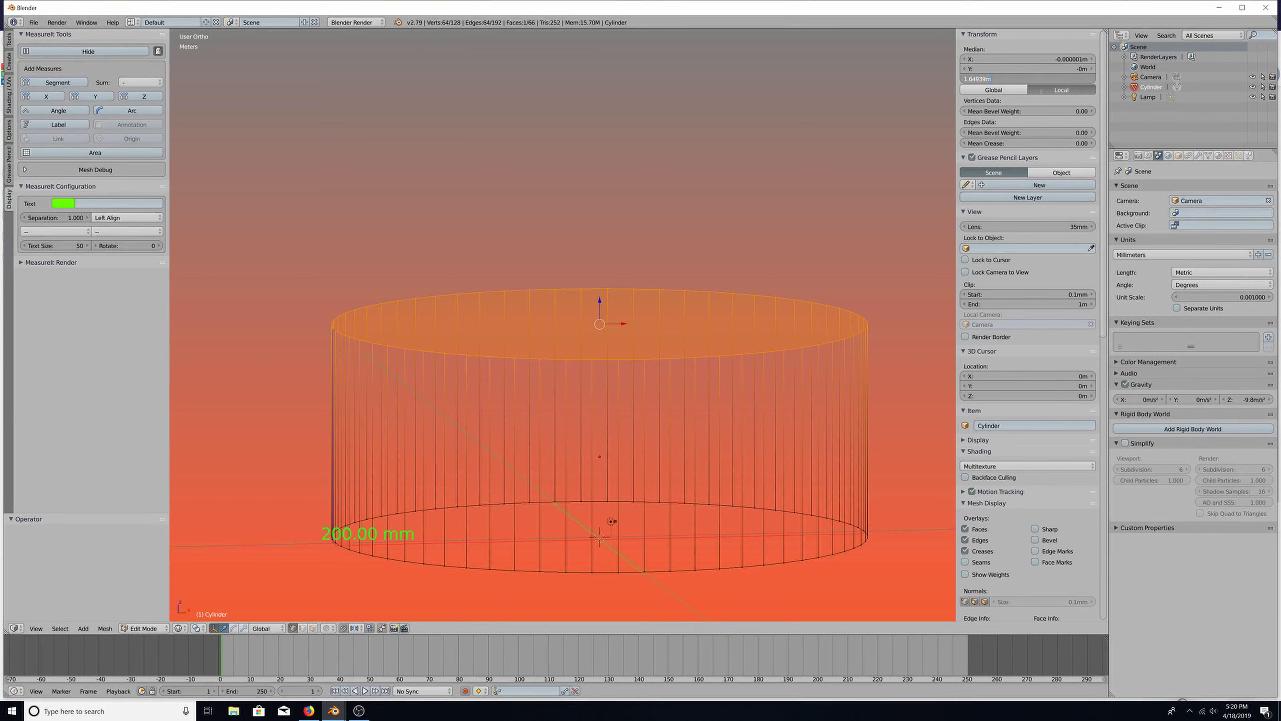
left_click(1001, 89)
left_click(1001, 90)
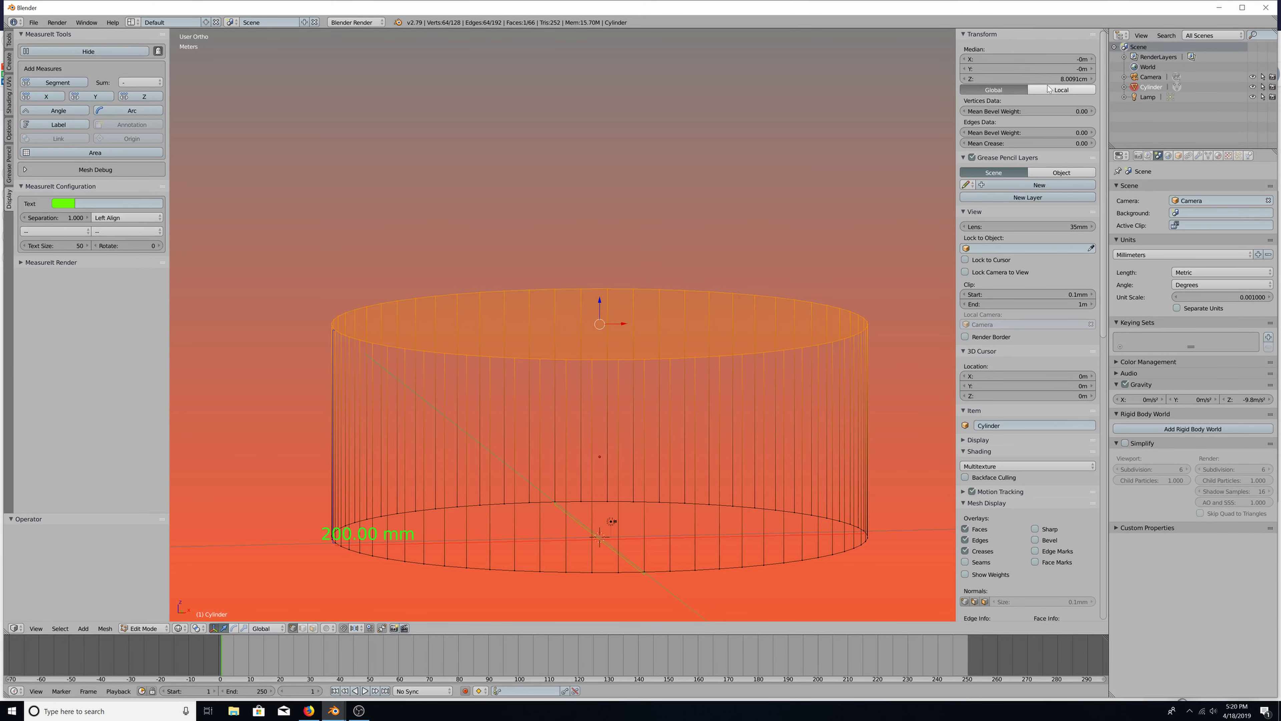
left_click(1072, 92)
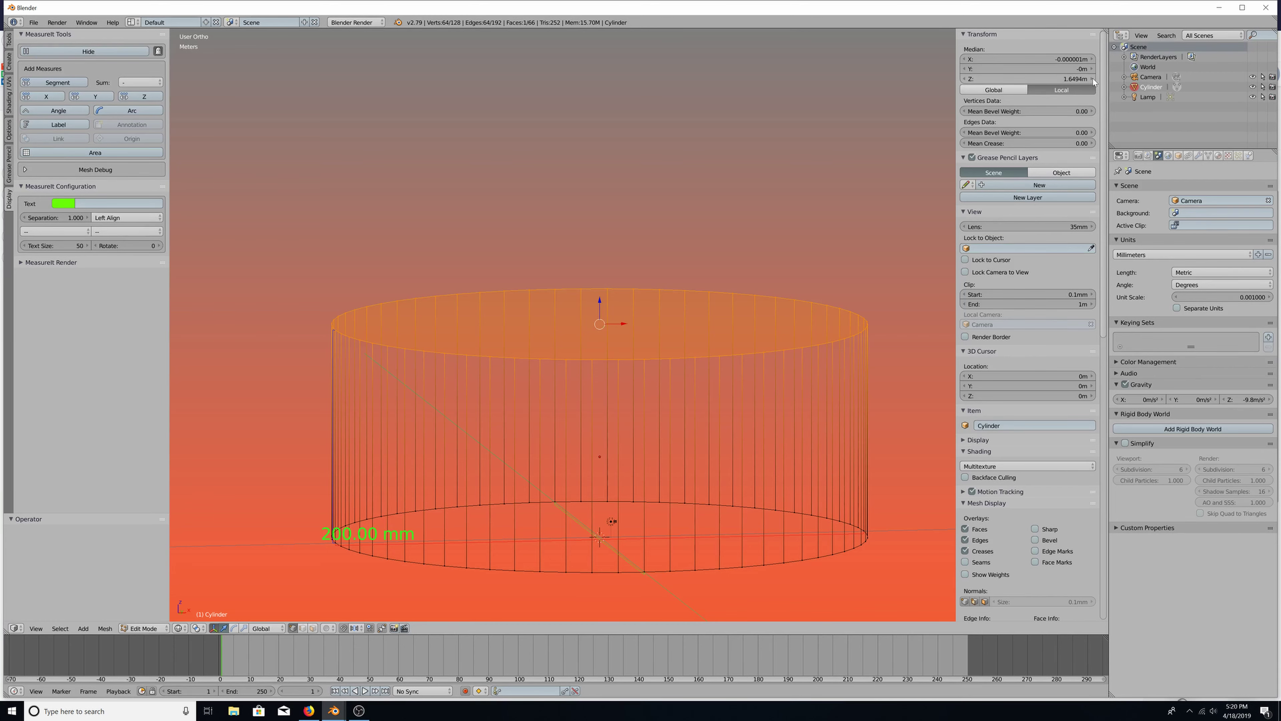
scroll(600, 353, "up", 8)
mouse_move(1069, 79)
left_mouse_down()
mouse_move(1050, 79)
mouse_move(1071, 79)
left_mouse_up()
scroll(711, 348, "down", 5)
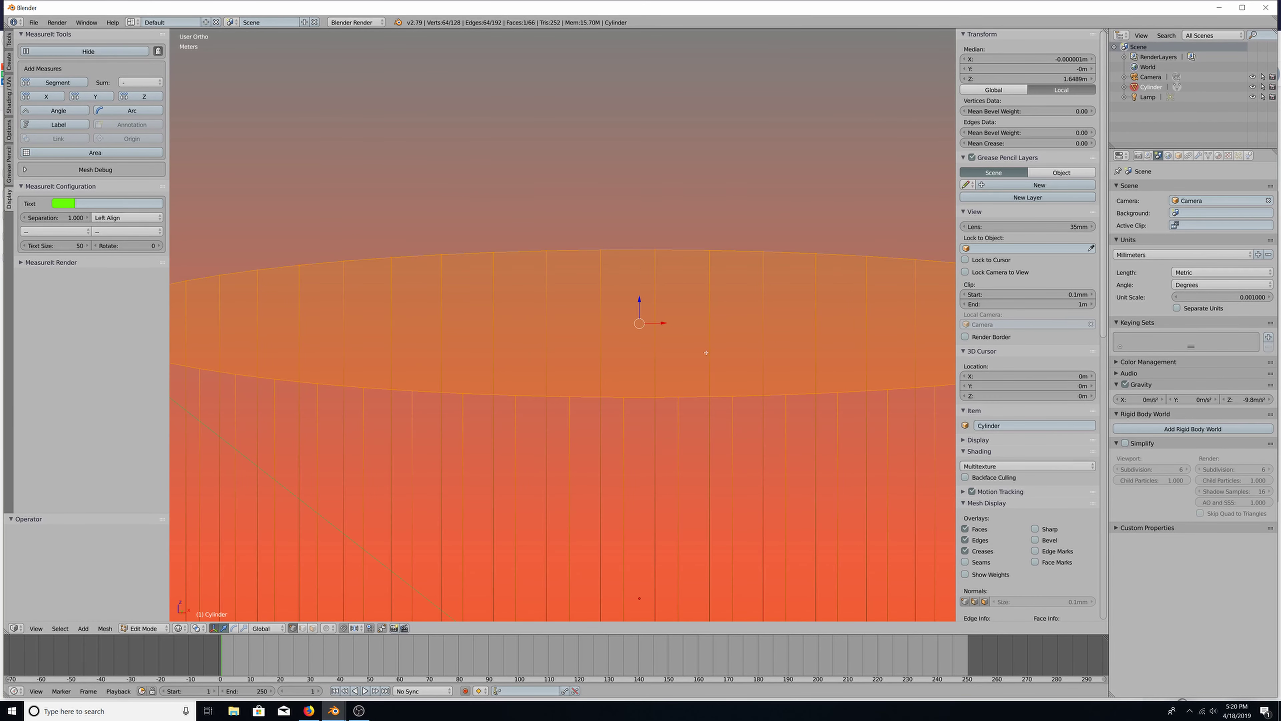
scroll(719, 372, "up", 5)
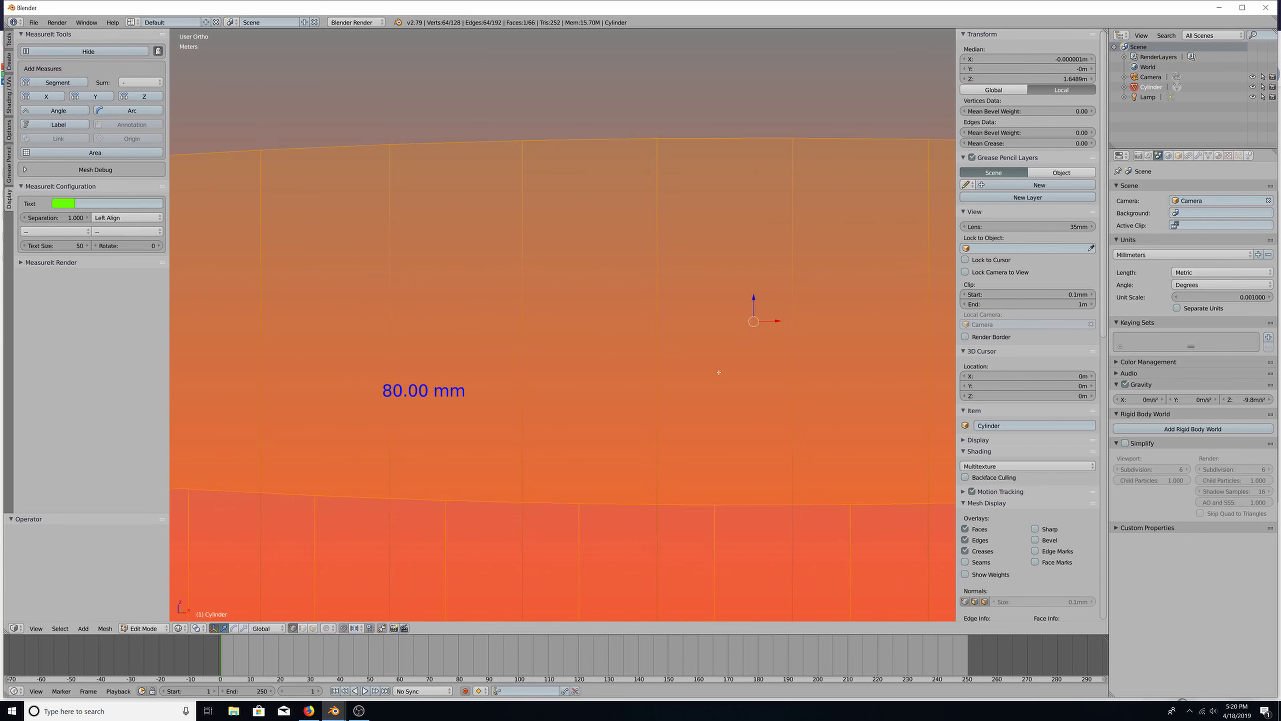
scroll(714, 367, "down", 1)
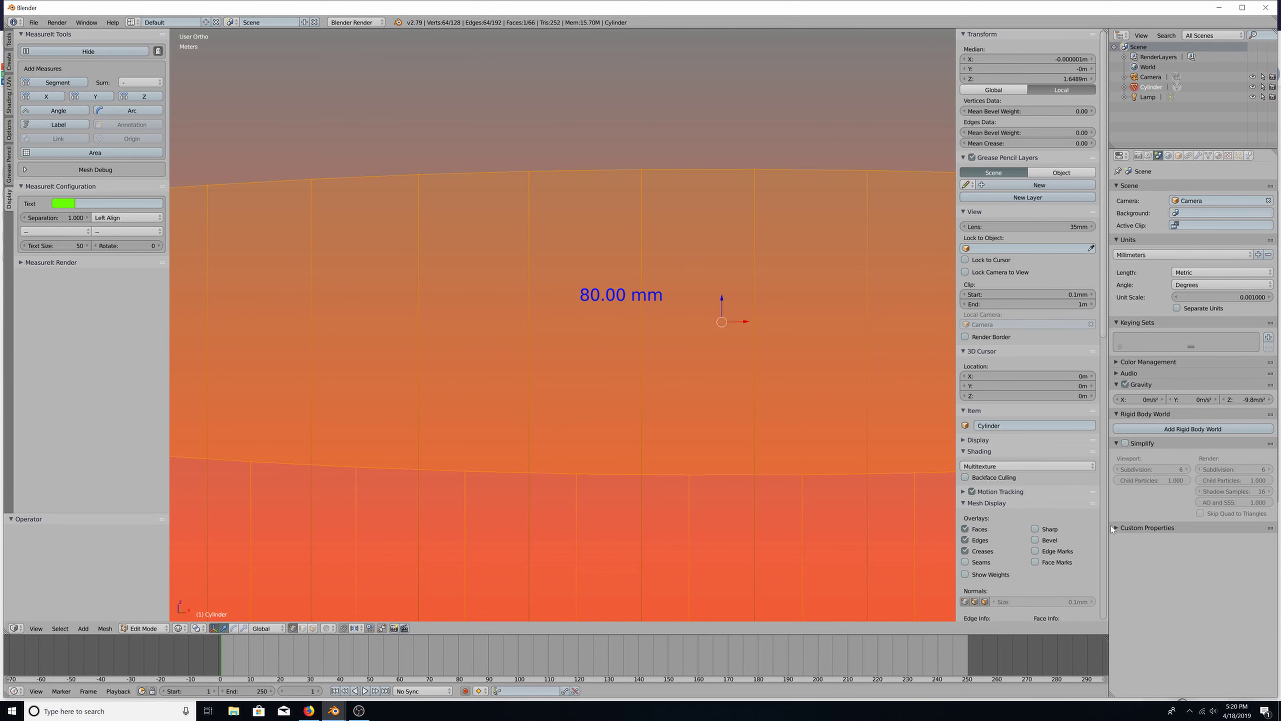
In front view, set the blue height label's text offsets to X -337 and Y 0, placing it beside the cylinder
scroll(1023, 515, "down", 10)
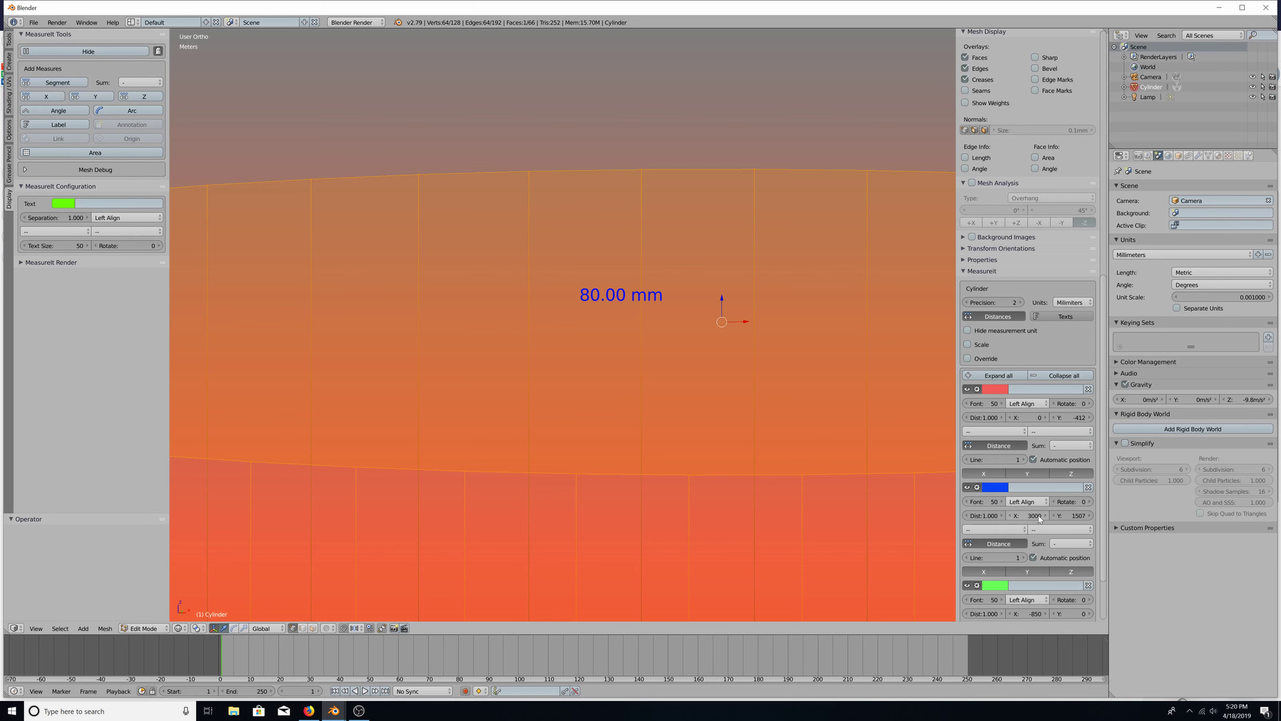
left_click_drag(1038, 518, 905, 518)
key("KP_1")
scroll(563, 323, "down", 8)
double_click(1027, 516)
type("-337")
key("Tab")
type("0")
key("Return")
scroll(1028, 454, "down", 2)
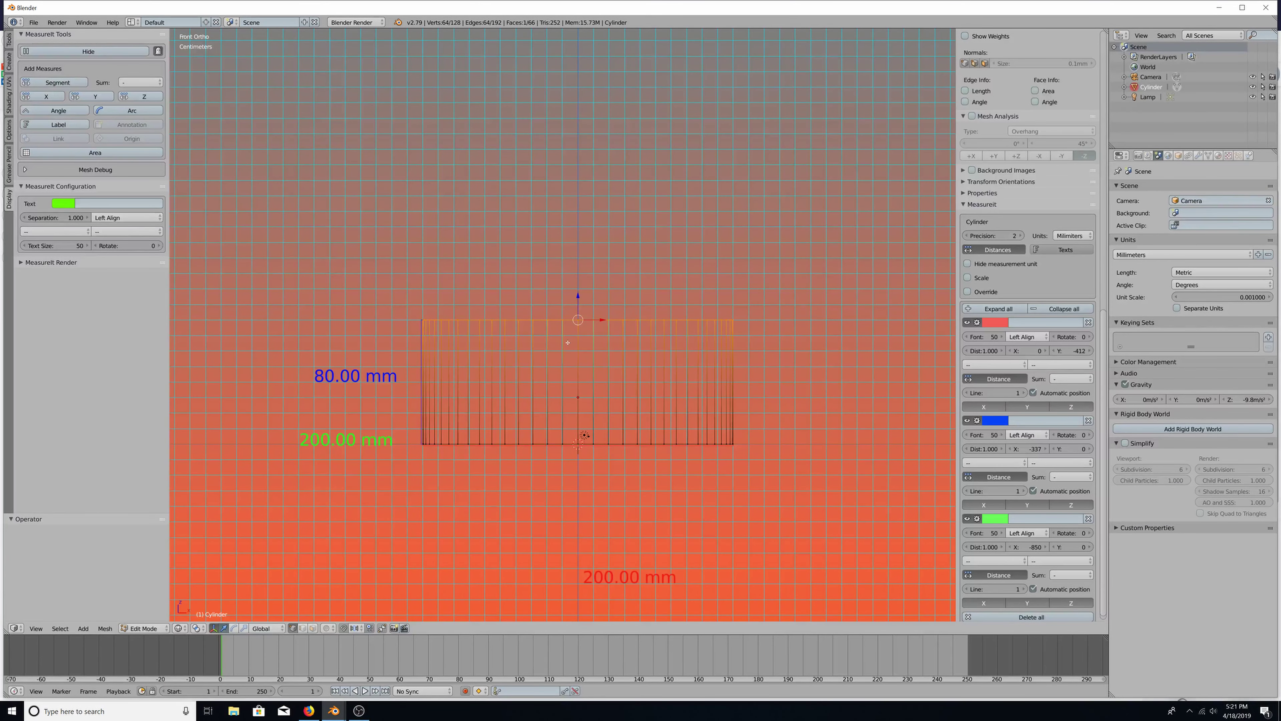
Switch to the Tinkercad robot arm design, select the cylindrical hole shape inside the housing, and check its width and depth
left_click(309, 710)
right_click_drag(662, 340, 703, 392)
left_click(703, 392)
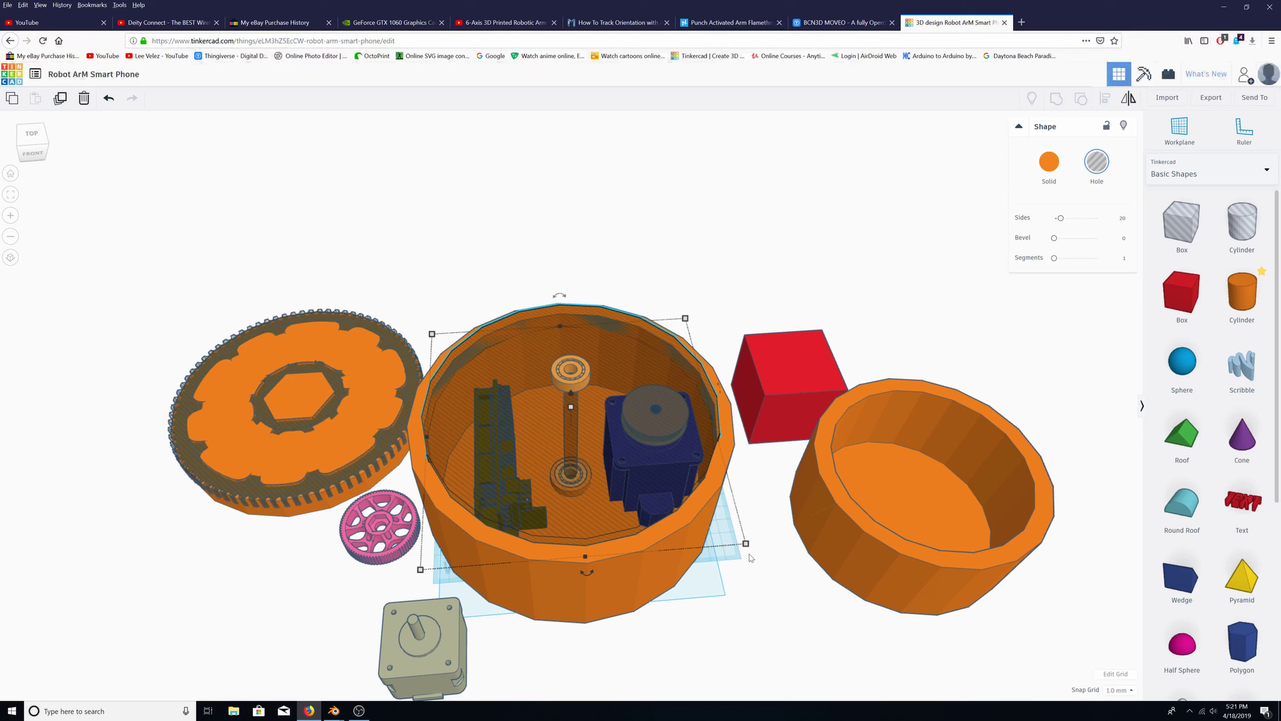
mouse_move(750, 550)
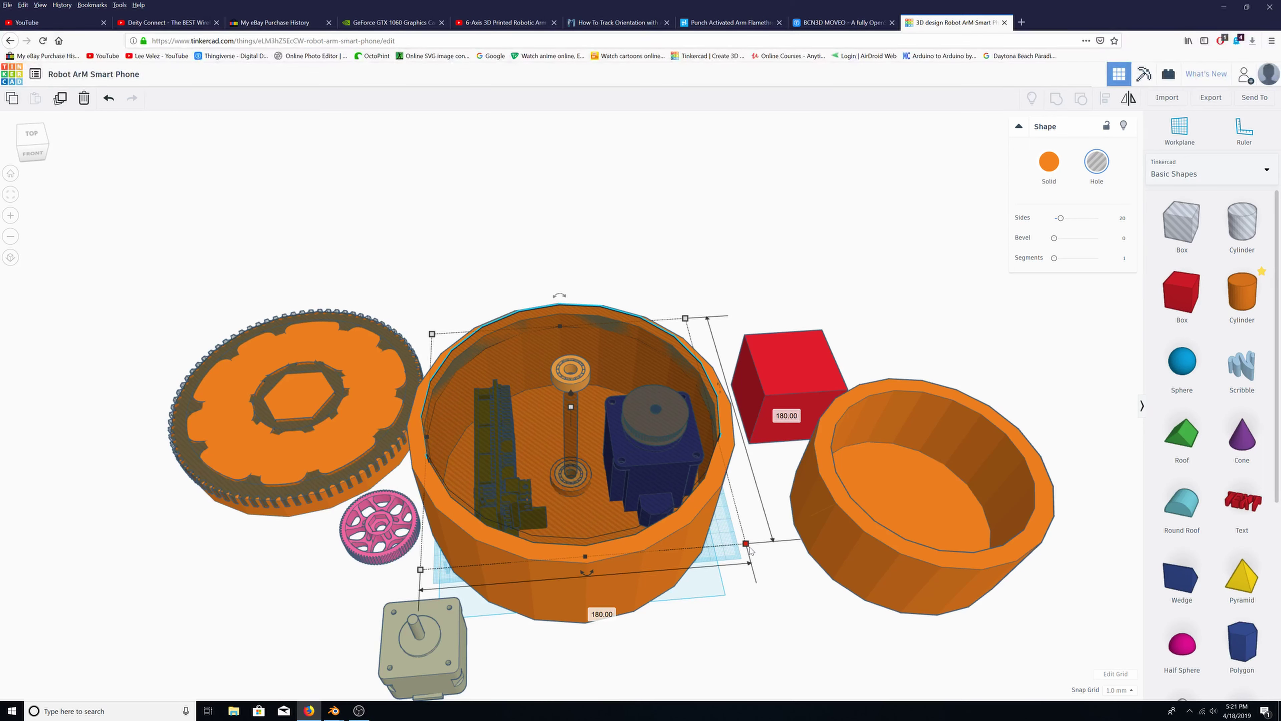
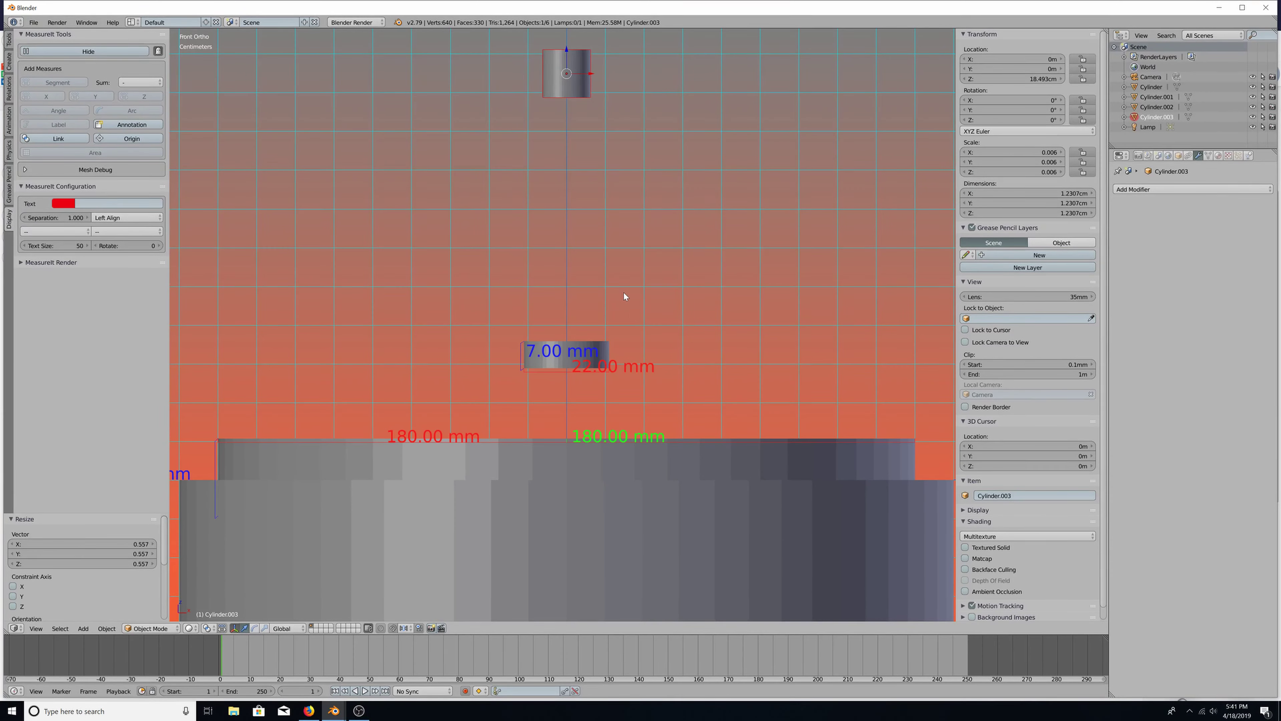
Scale the small cylinder floating above the other parts down to about 8.33 mm, and enter Edit Mode on it
key("s")
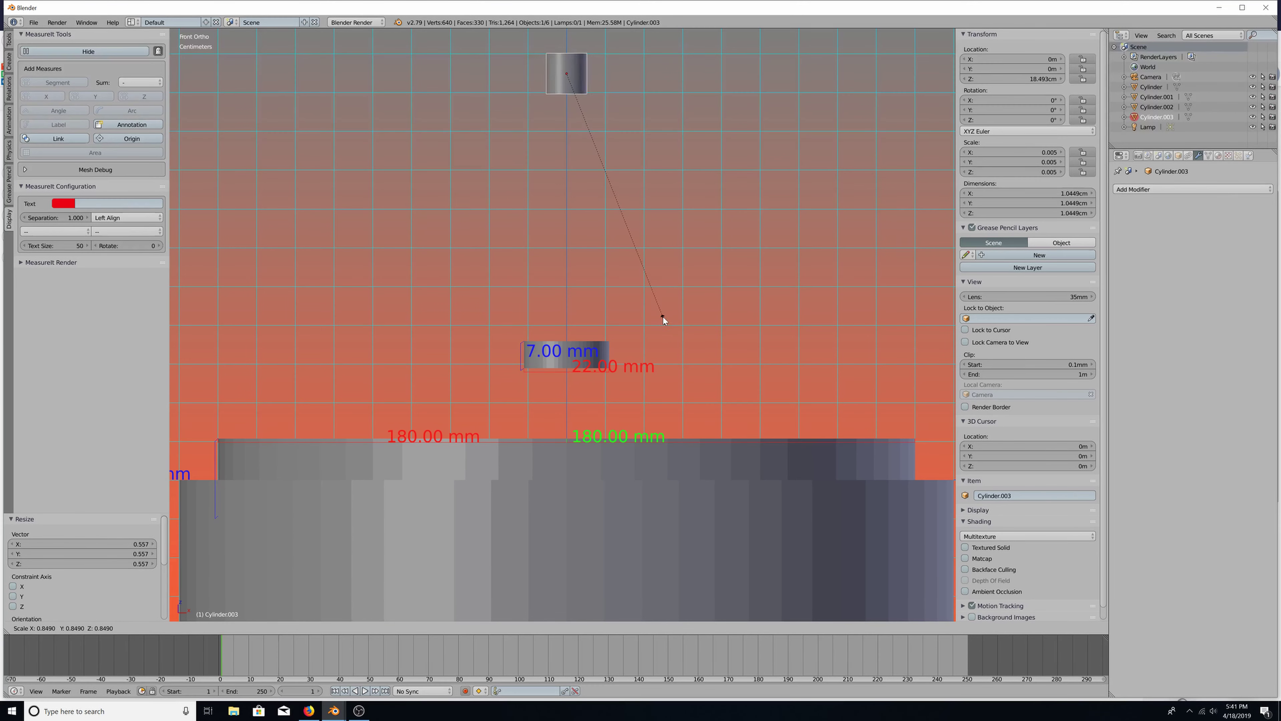
left_click(644, 275)
scroll(698, 355, "down", 1)
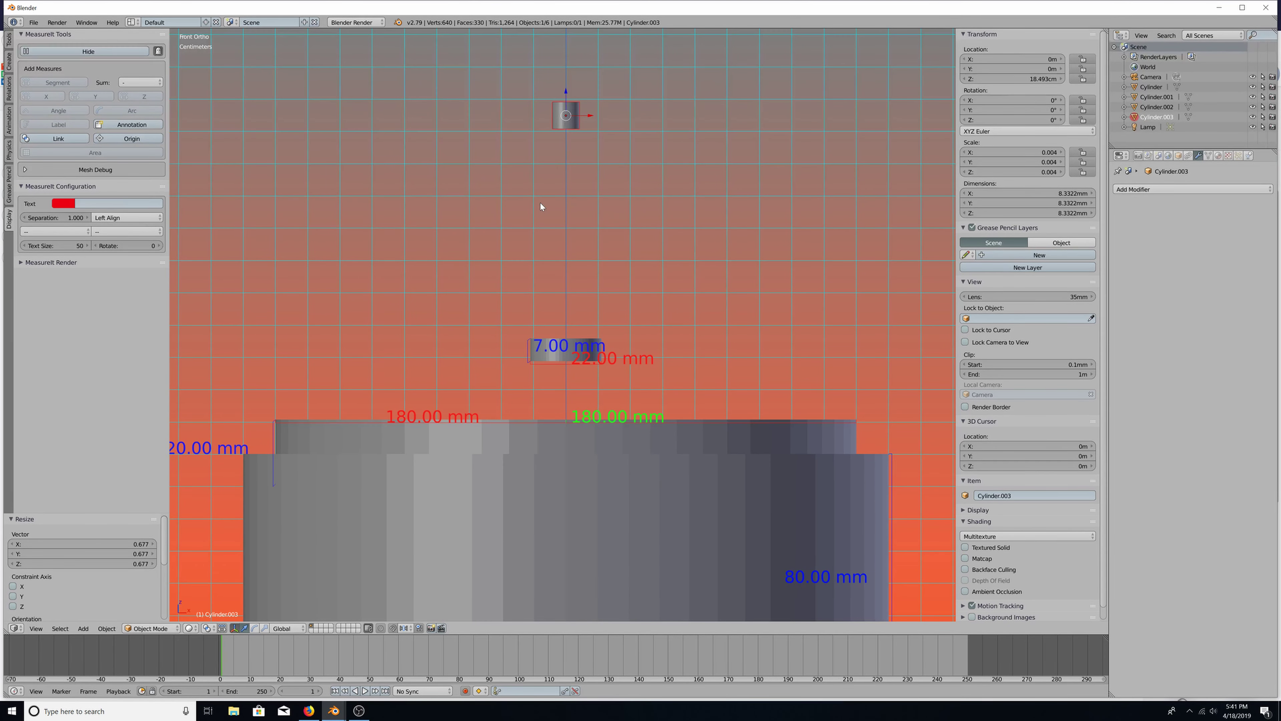
key("Tab")
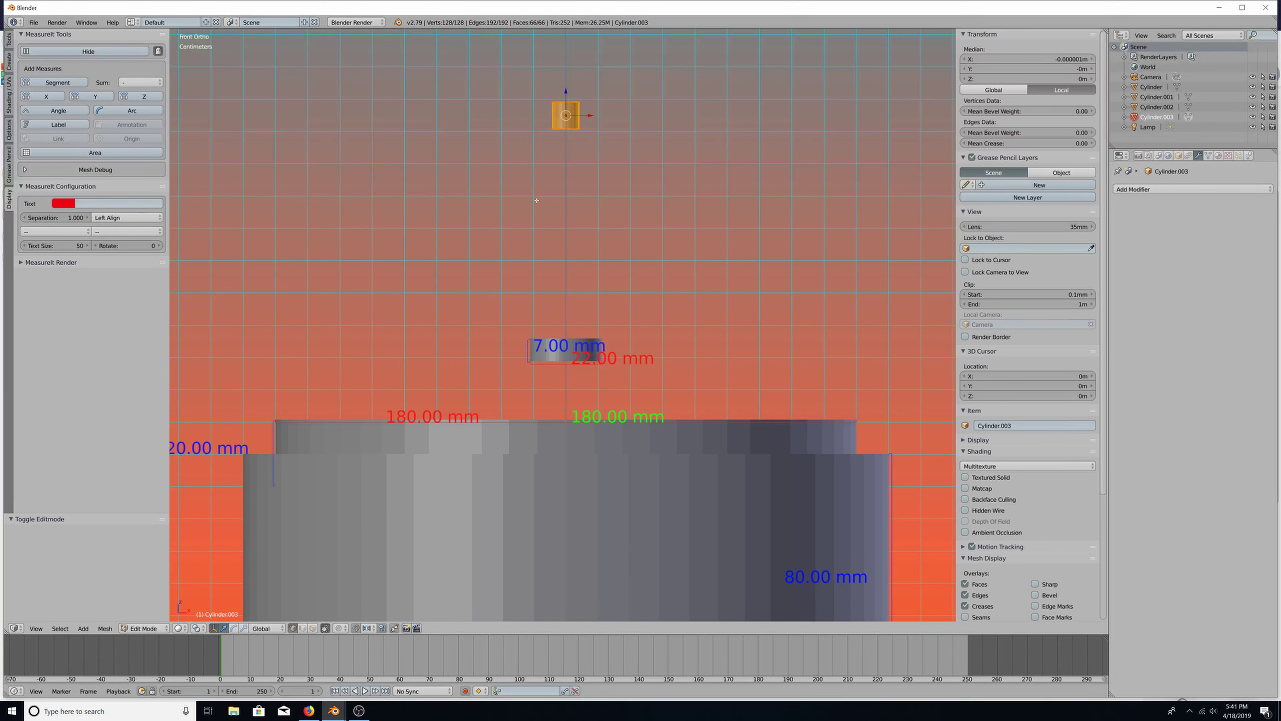
middle_click_drag(532, 115, 611, 322)
scroll(610, 356, "up", 6)
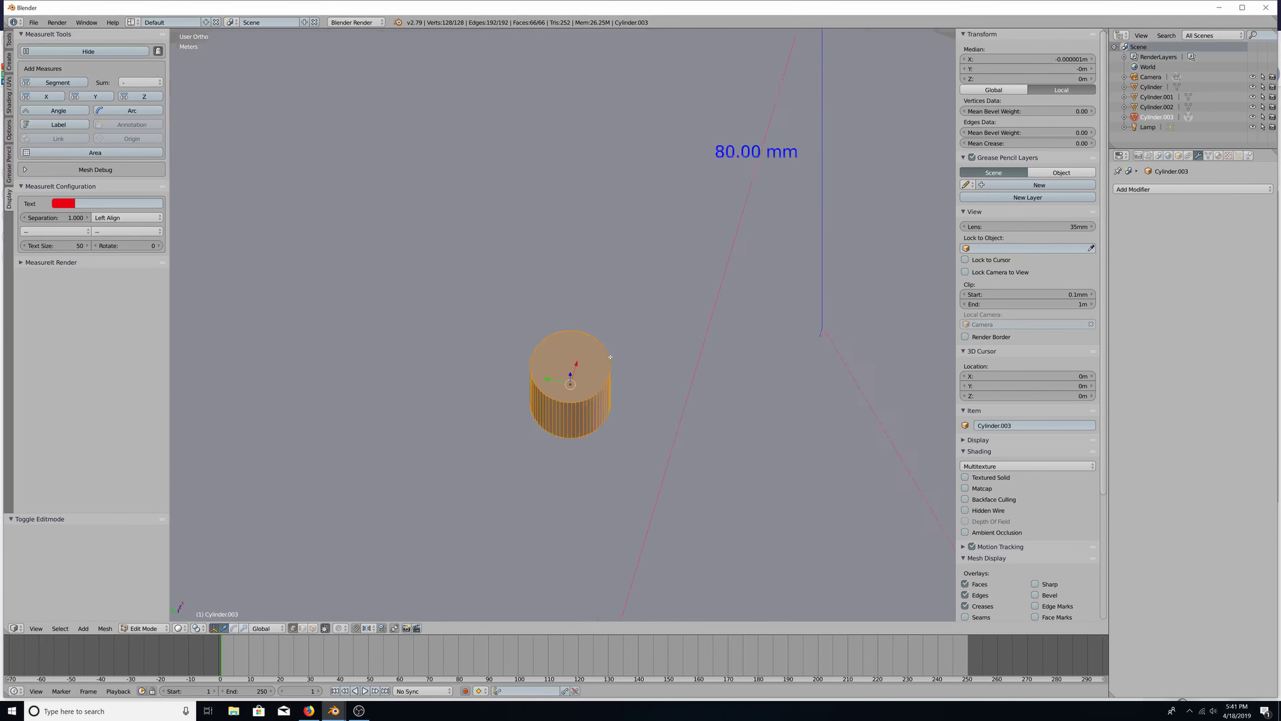
In front view, display the small cylinder in wireframe and clear its mesh selection
key("KP_1")
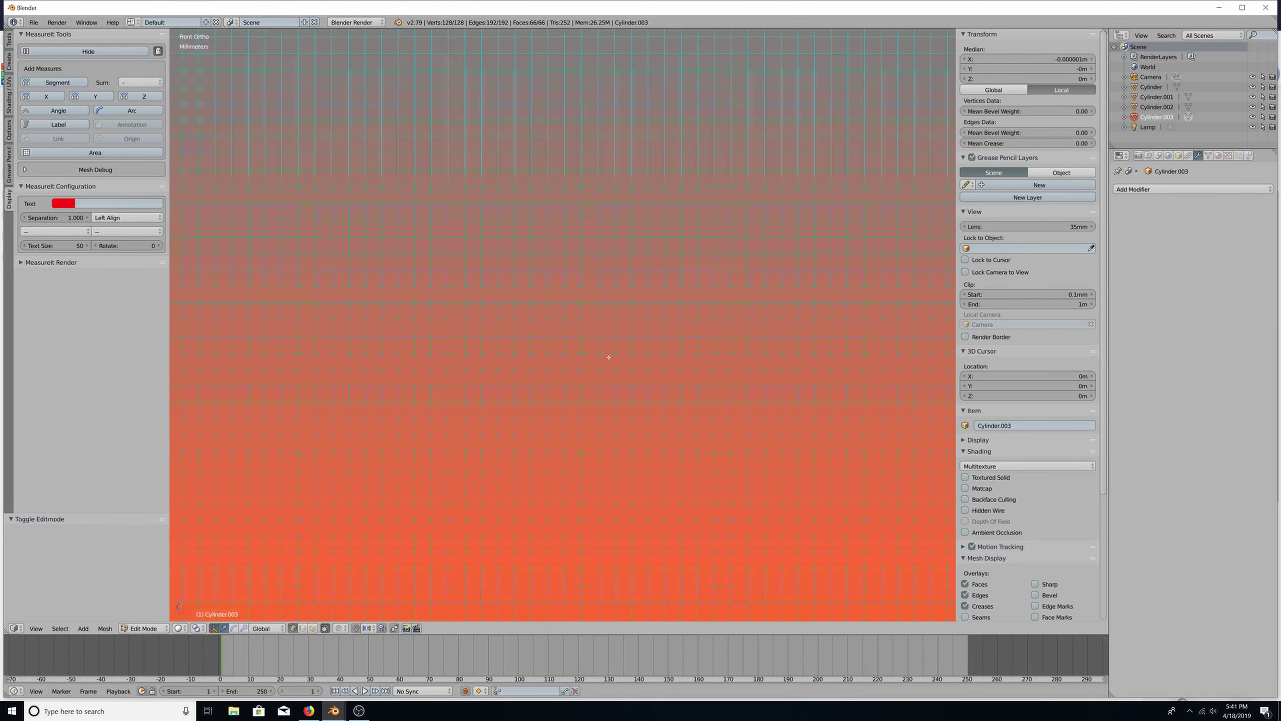
scroll(609, 353, "down", 5)
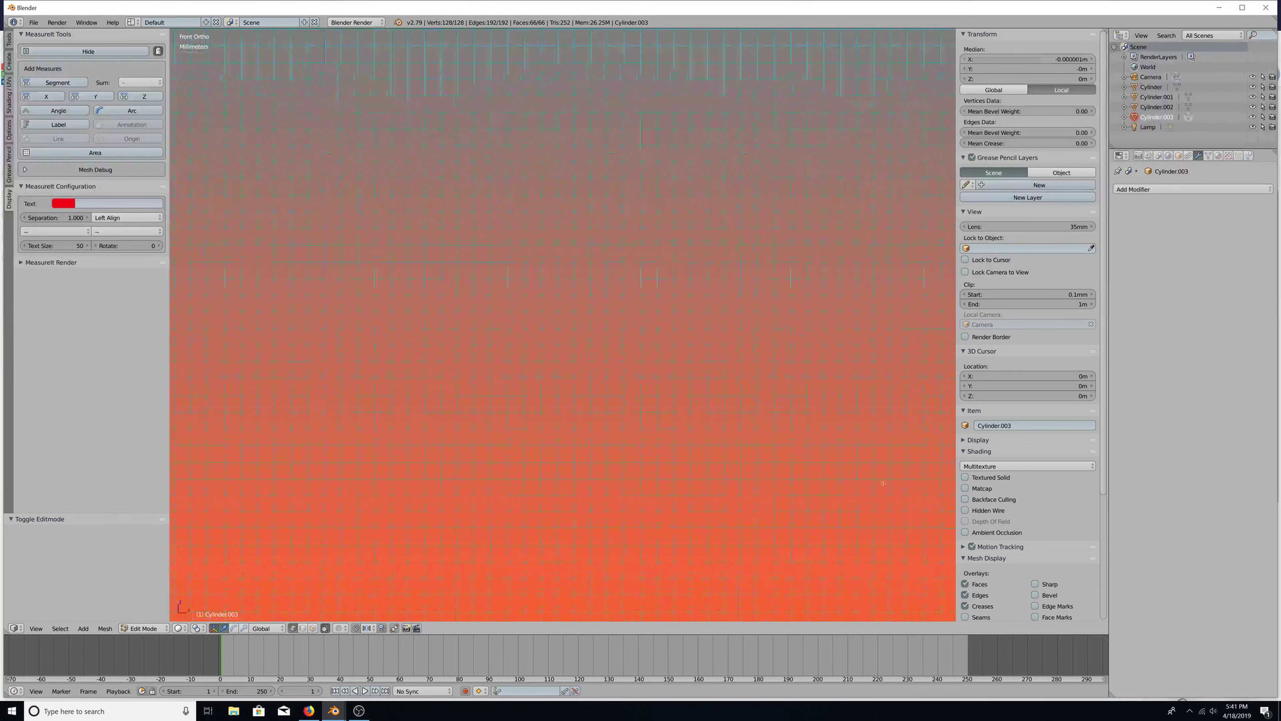
middle_click_drag(505, 382, 516, 401)
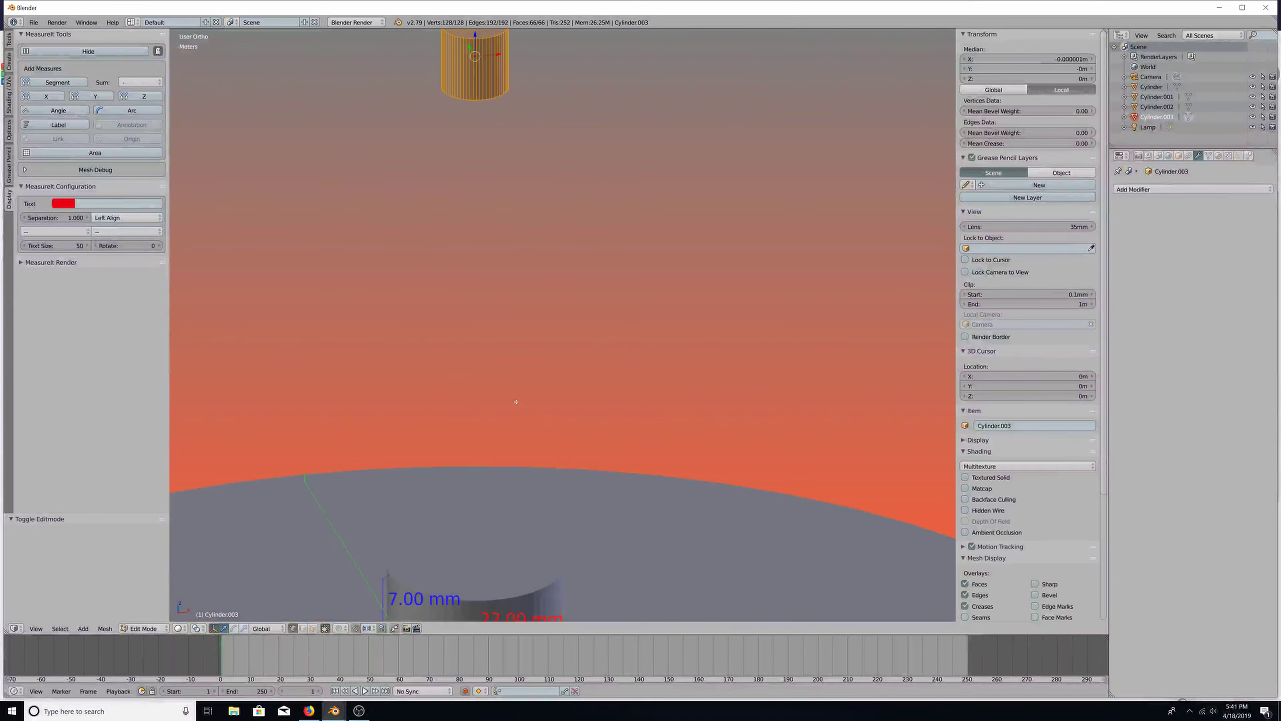
key("KP_1")
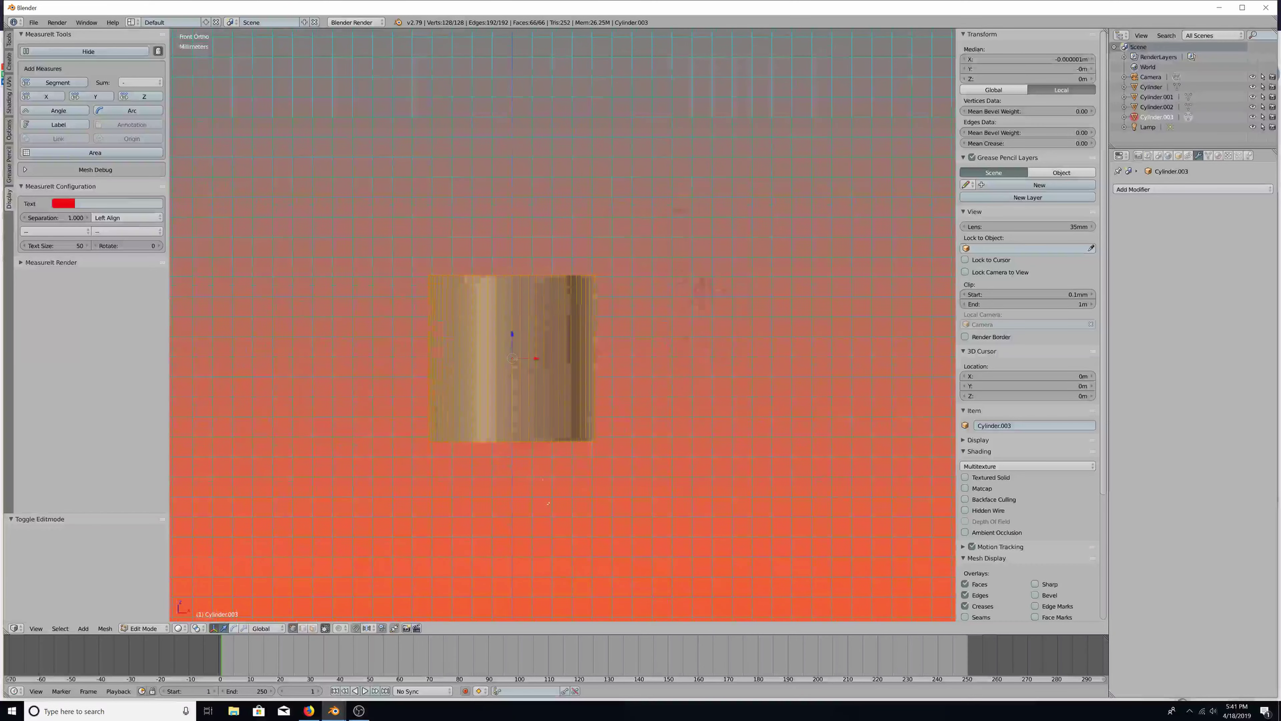
scroll(340, 252, "up", 1)
scroll(340, 252, "down", 1)
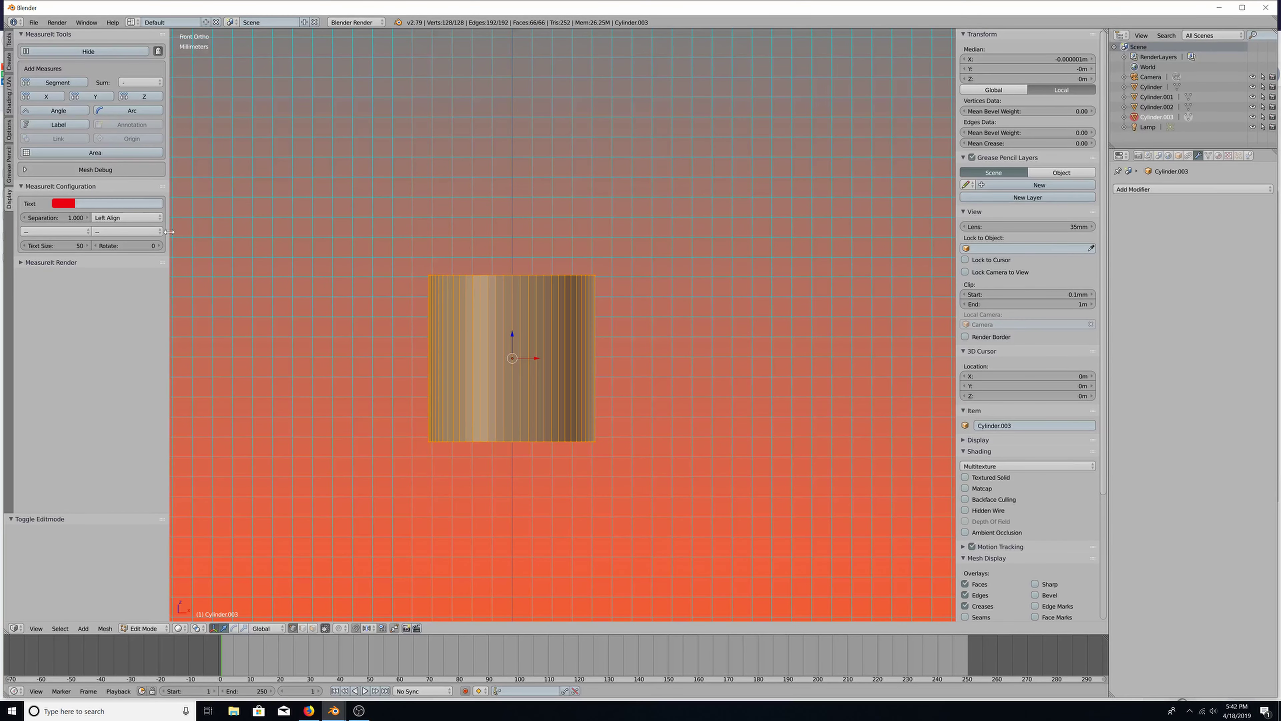
key("z")
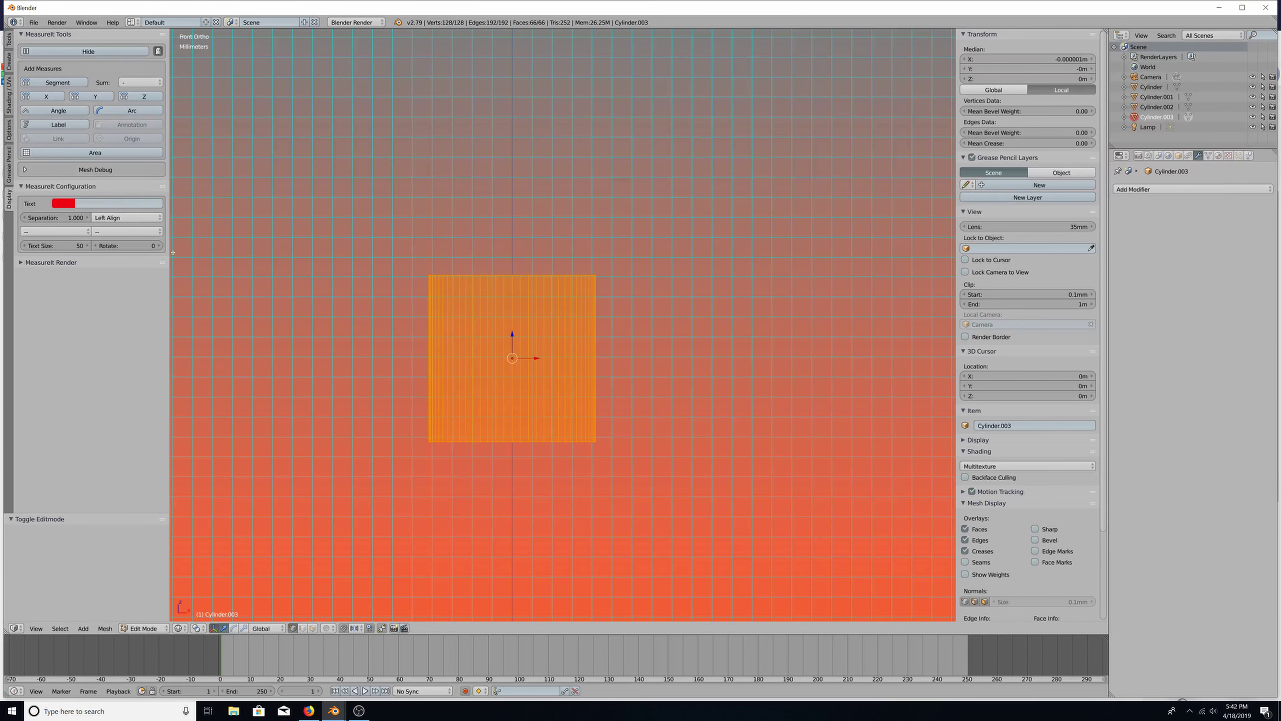
key("a")
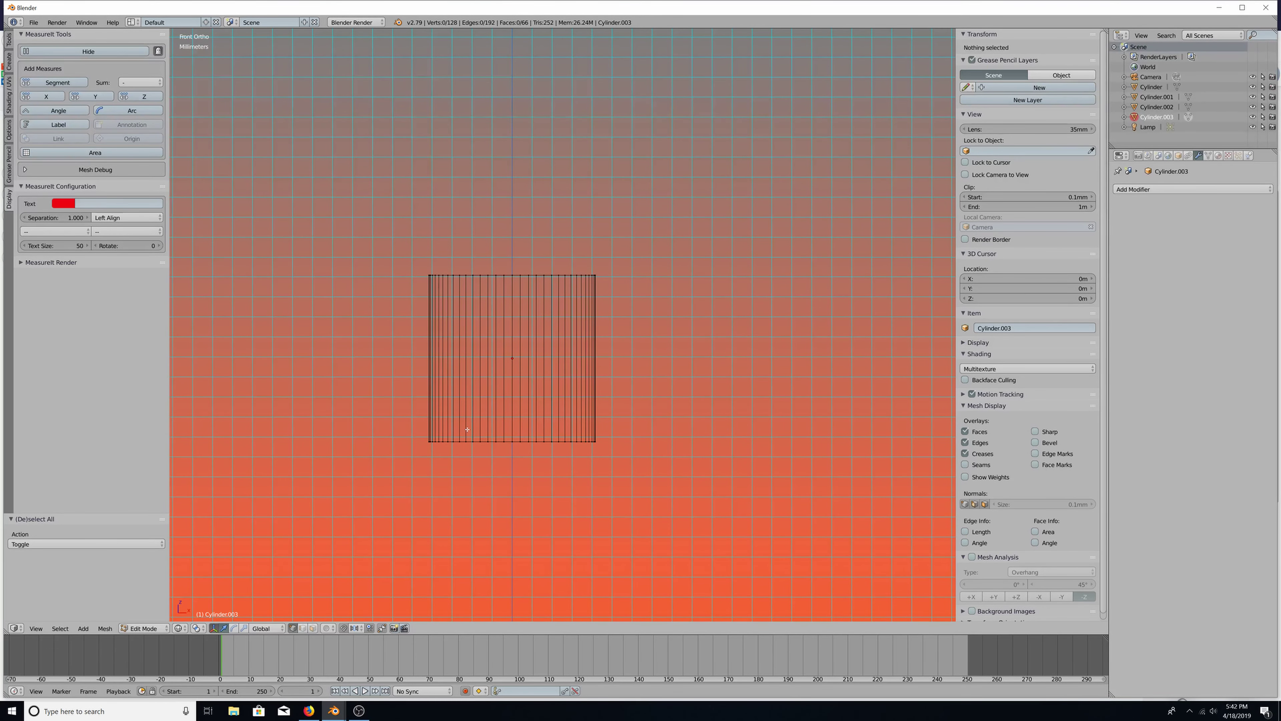
In top view, select the vertex on the small cylinder's rim at its negative-X extreme
key("KP_7")
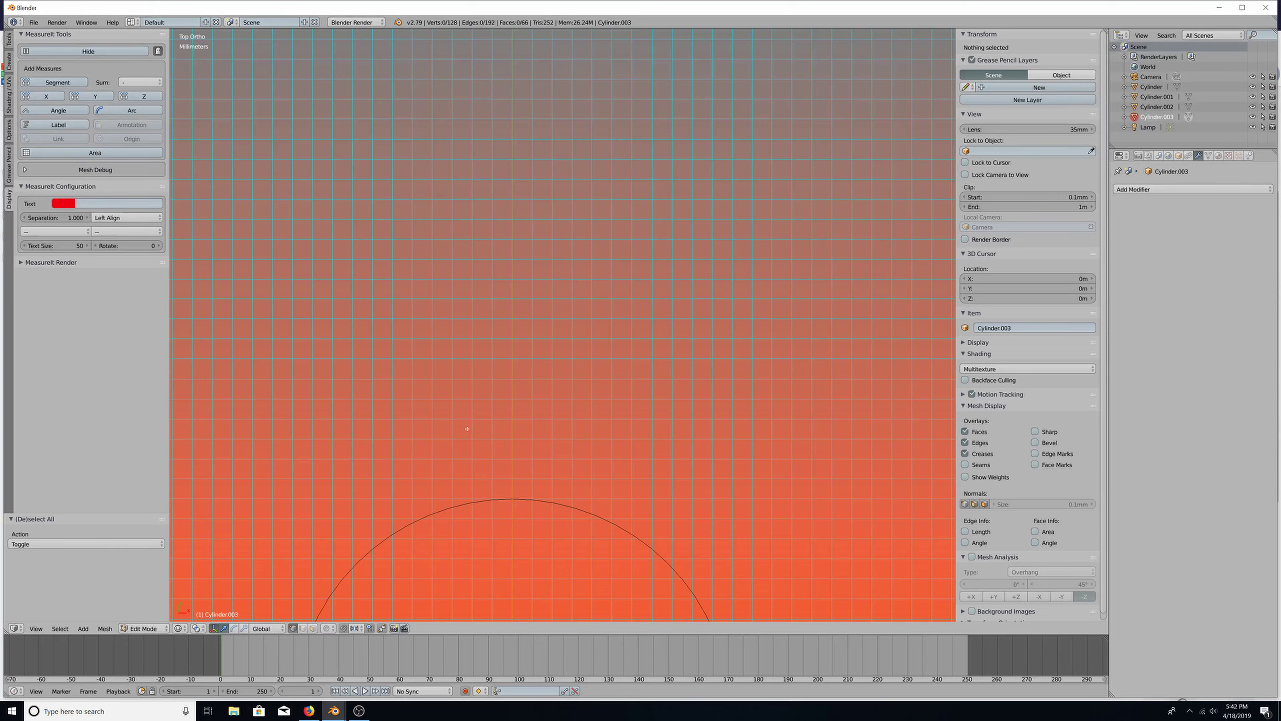
middle_click_drag(467, 428, 508, 217, "shift")
scroll(450, 468, "up", 1)
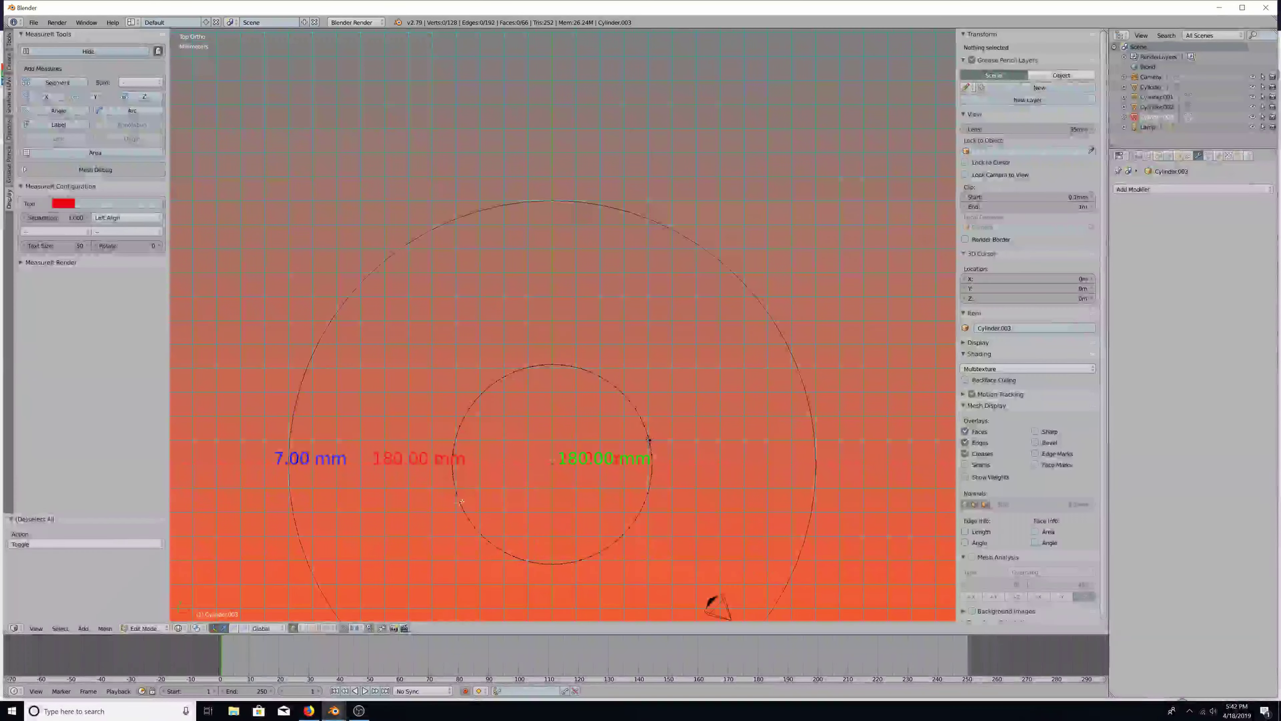
right_click(450, 467)
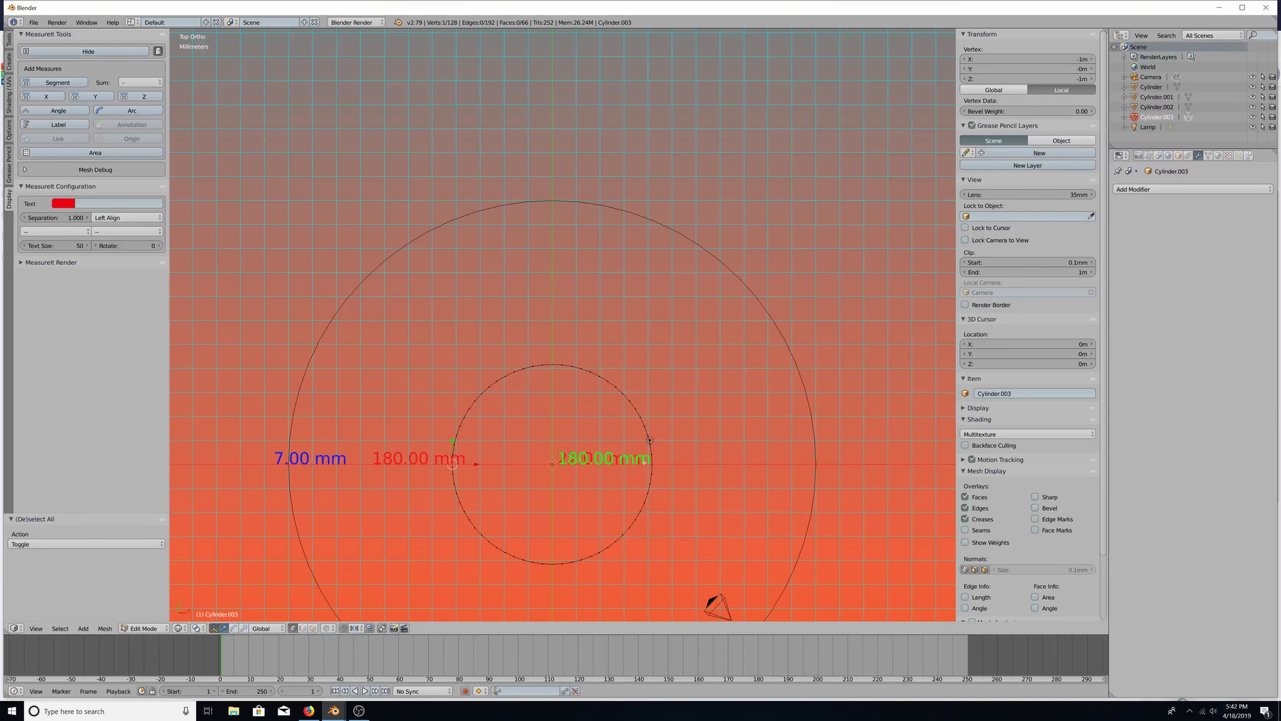
scroll(645, 462, "up", 3)
scroll(645, 462, "down", 8)
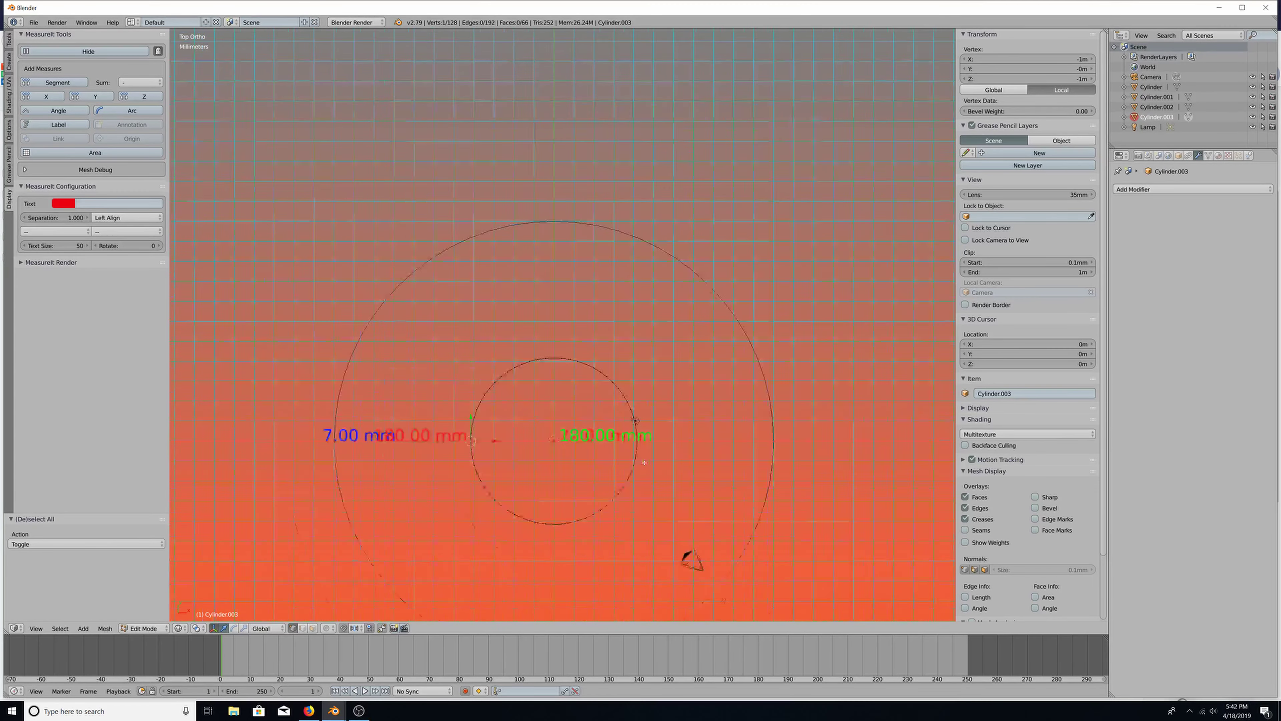
scroll(645, 462, "up", 5)
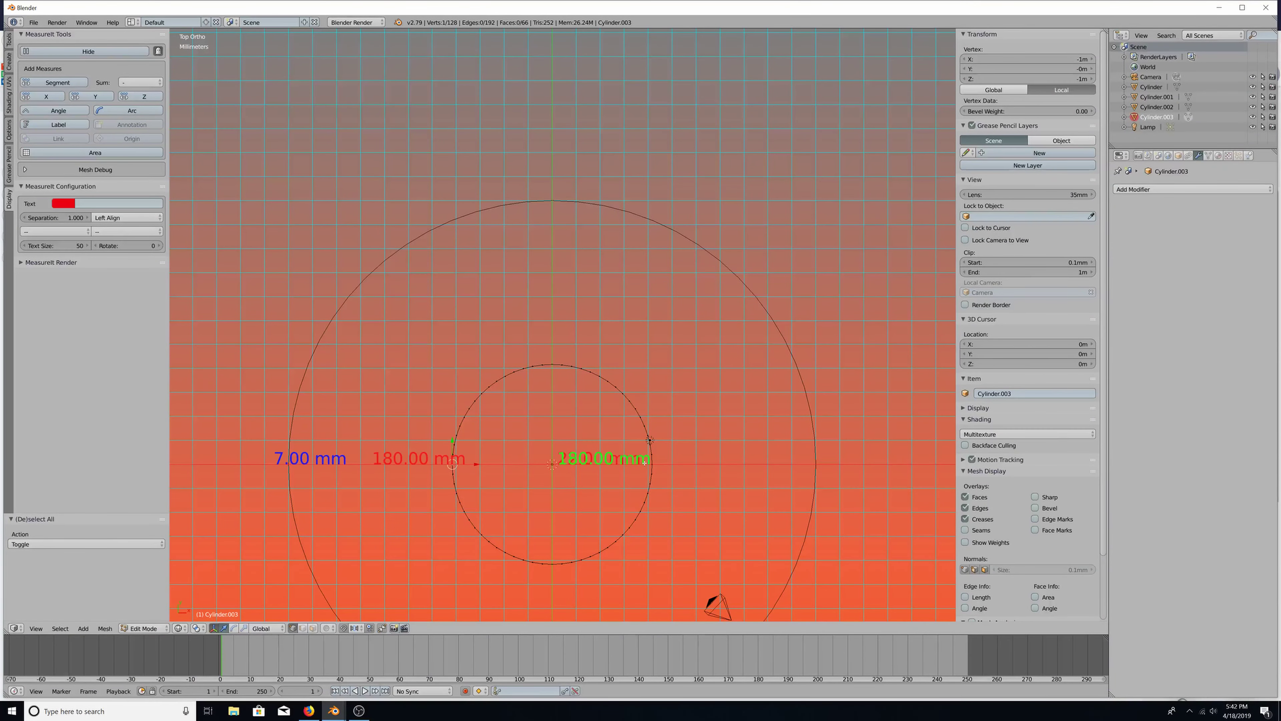
Return to solid shading and check from a tilted view and front view which rim of the cylinder holds the selected vertex
key("z")
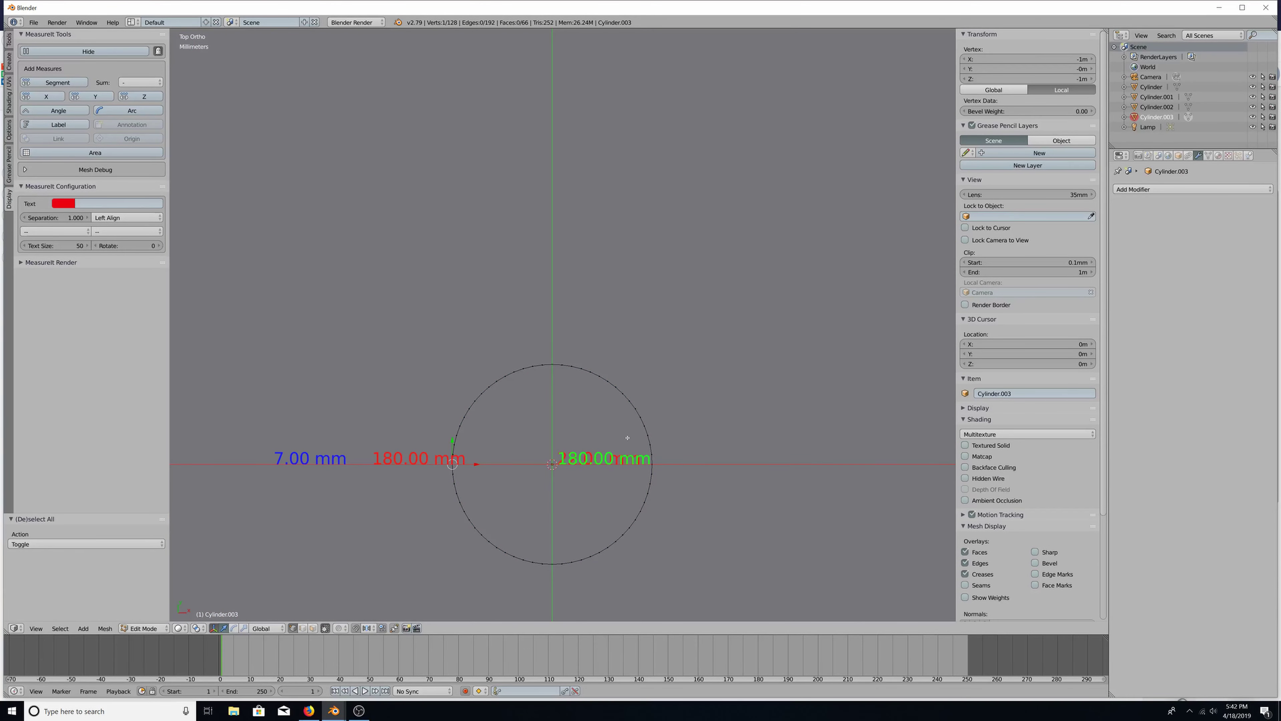
middle_click_drag(627, 437, 610, 434)
scroll(610, 434, "down", 2)
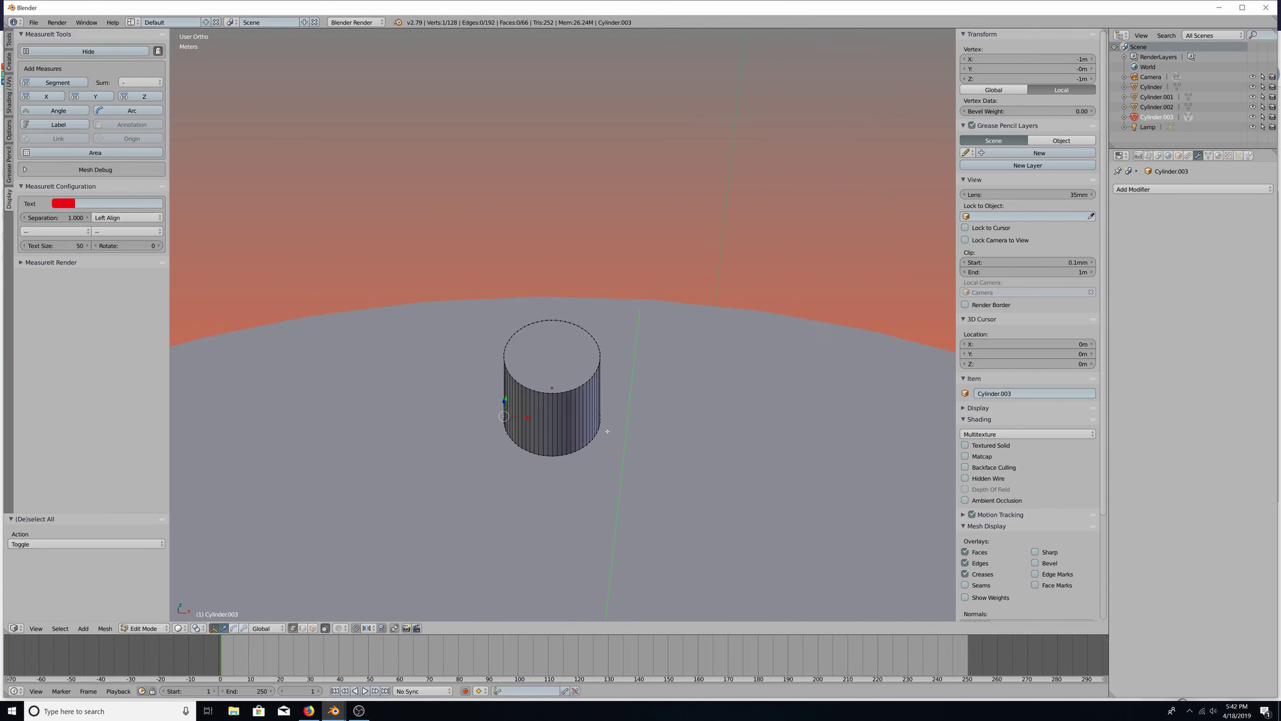
scroll(605, 436, "down", 5)
scroll(601, 447, "up", 3)
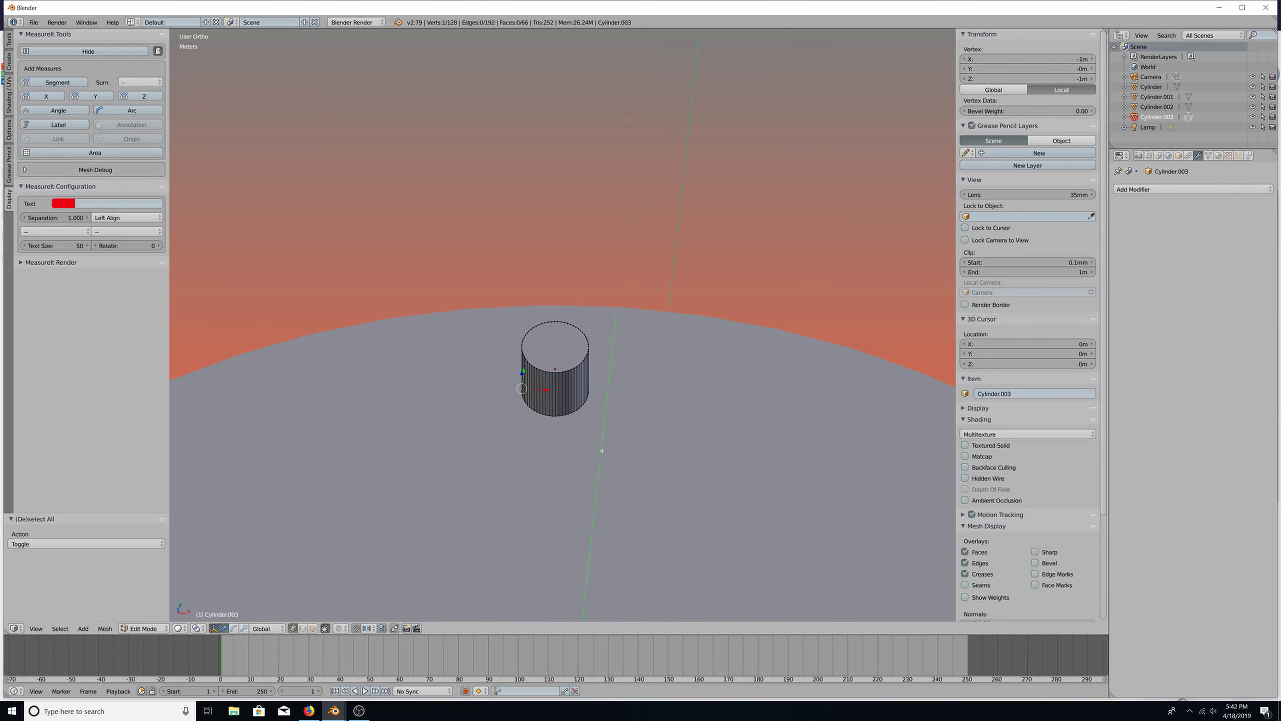
scroll(602, 450, "up", 3)
key("KP_1")
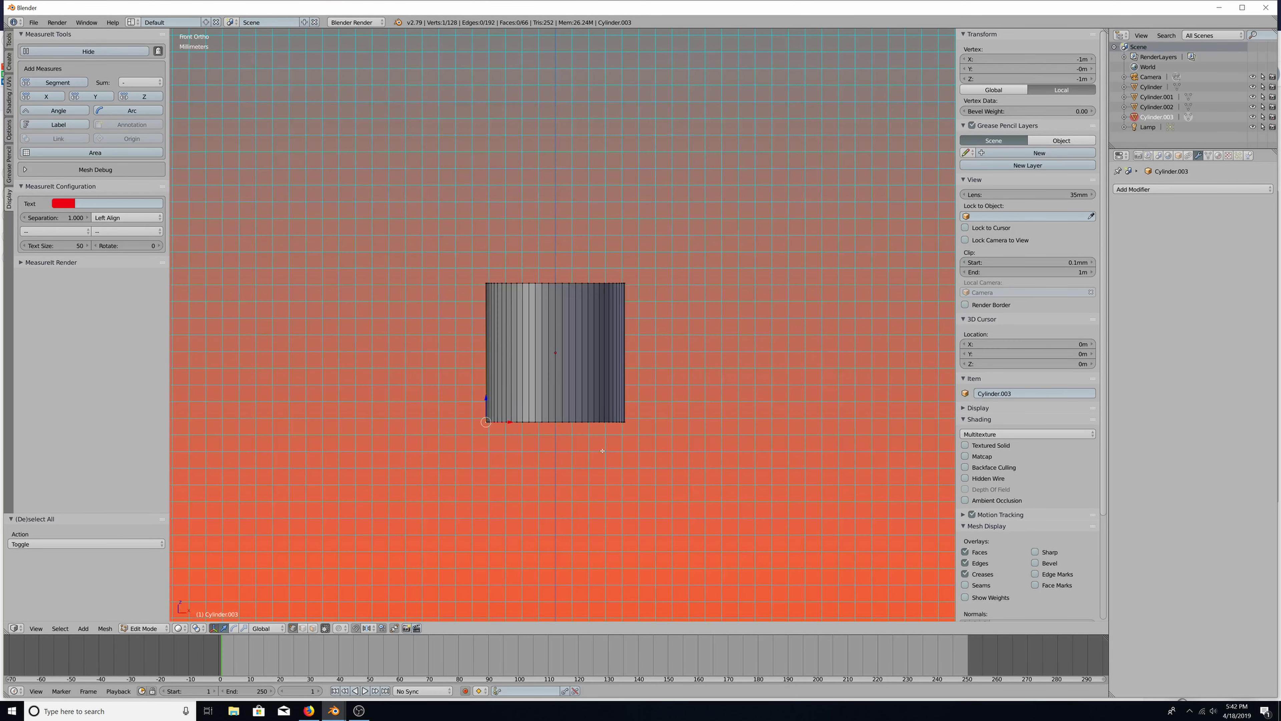
In top view, nudge the selected bottom-rim vertex 20 µm along Y, and select the two opposite top-rim vertices on the X axis
key("KP_7")
key("g")
left_click(490, 419)
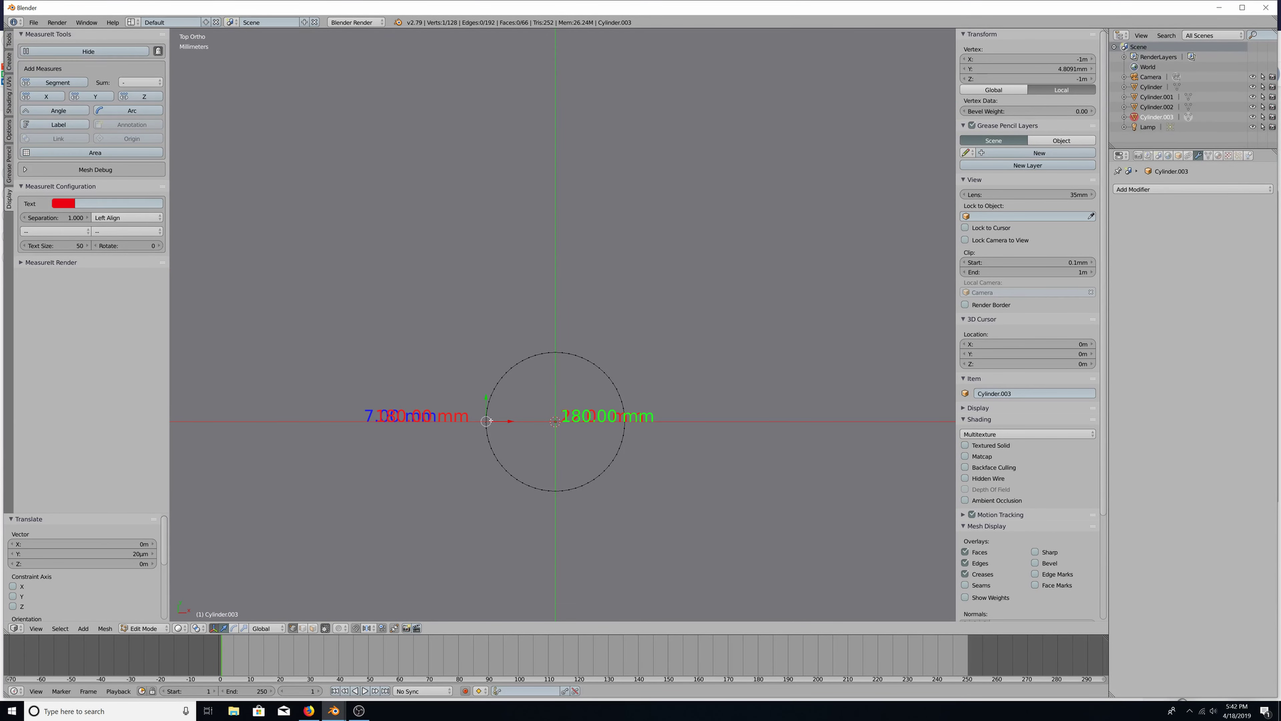
key("g")
right_click(485, 421)
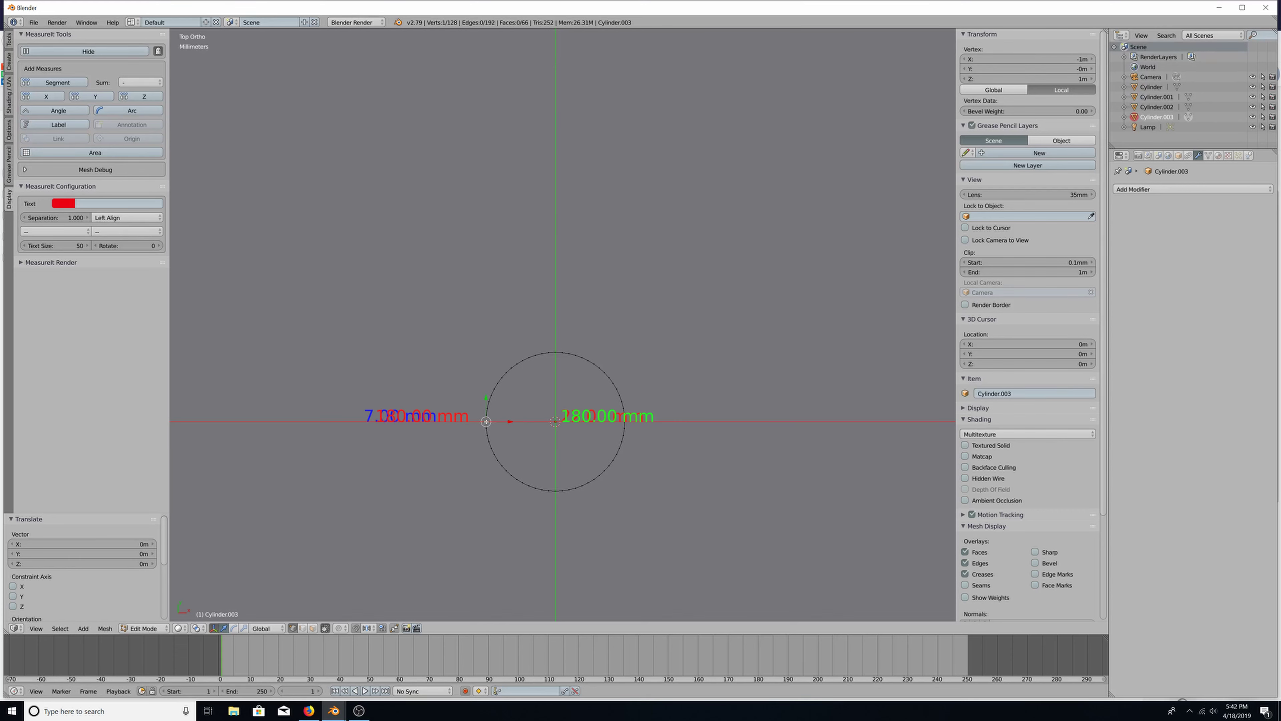
right_click(624, 423, "shift")
key("KP_1")
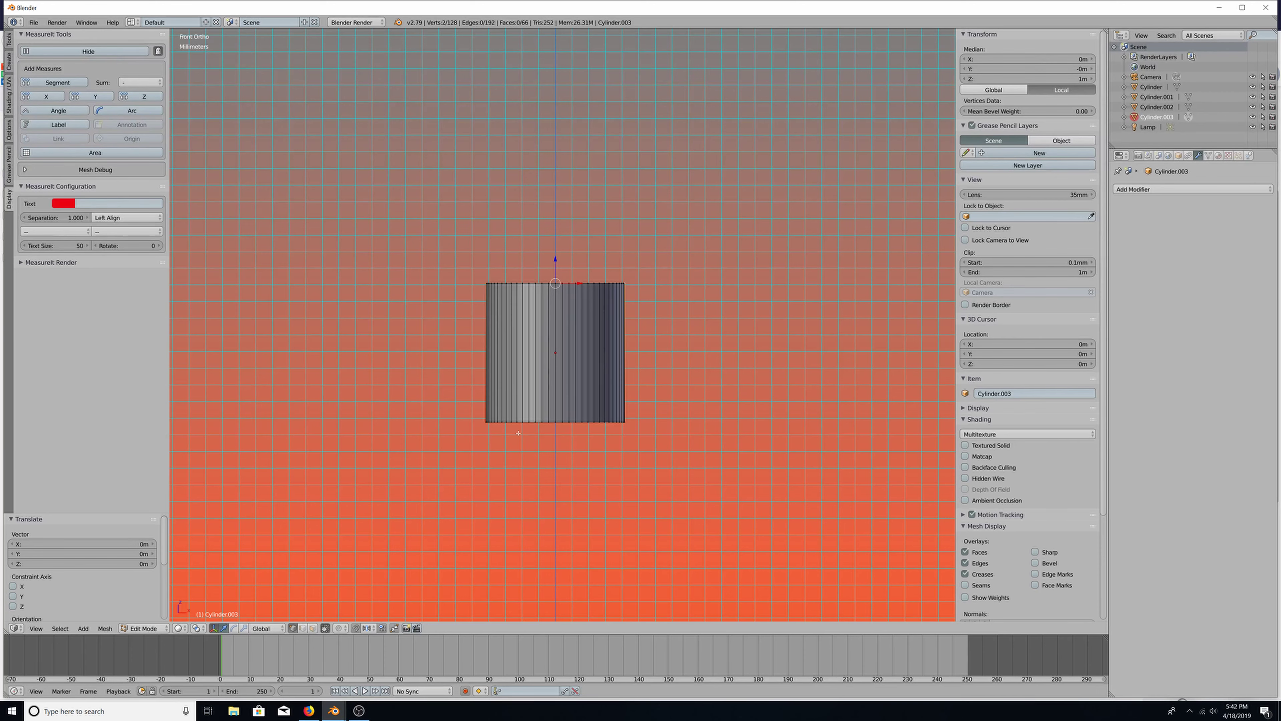
Select the two opposite bottom-rim vertices on the X axis and add a red MeasureIt segment across the small cylinder's diameter
middle_click_drag(518, 433, 489, 449)
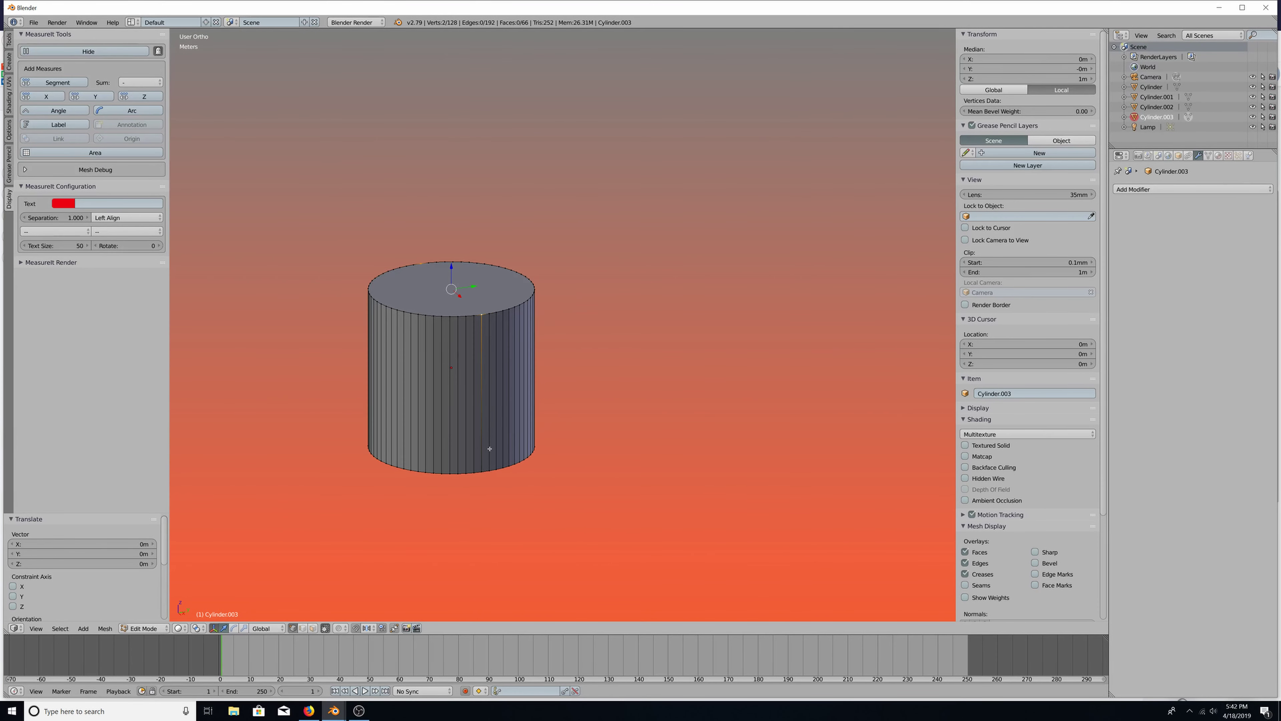
right_click(483, 472)
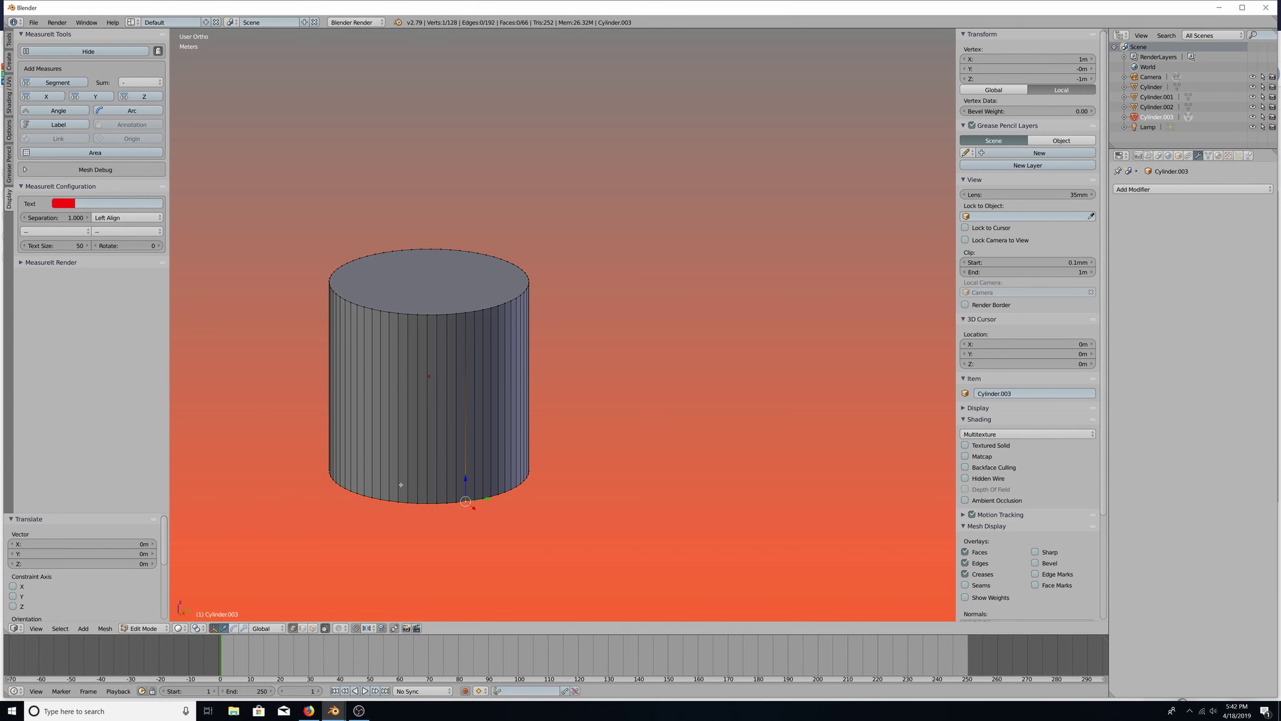
key("KP_3")
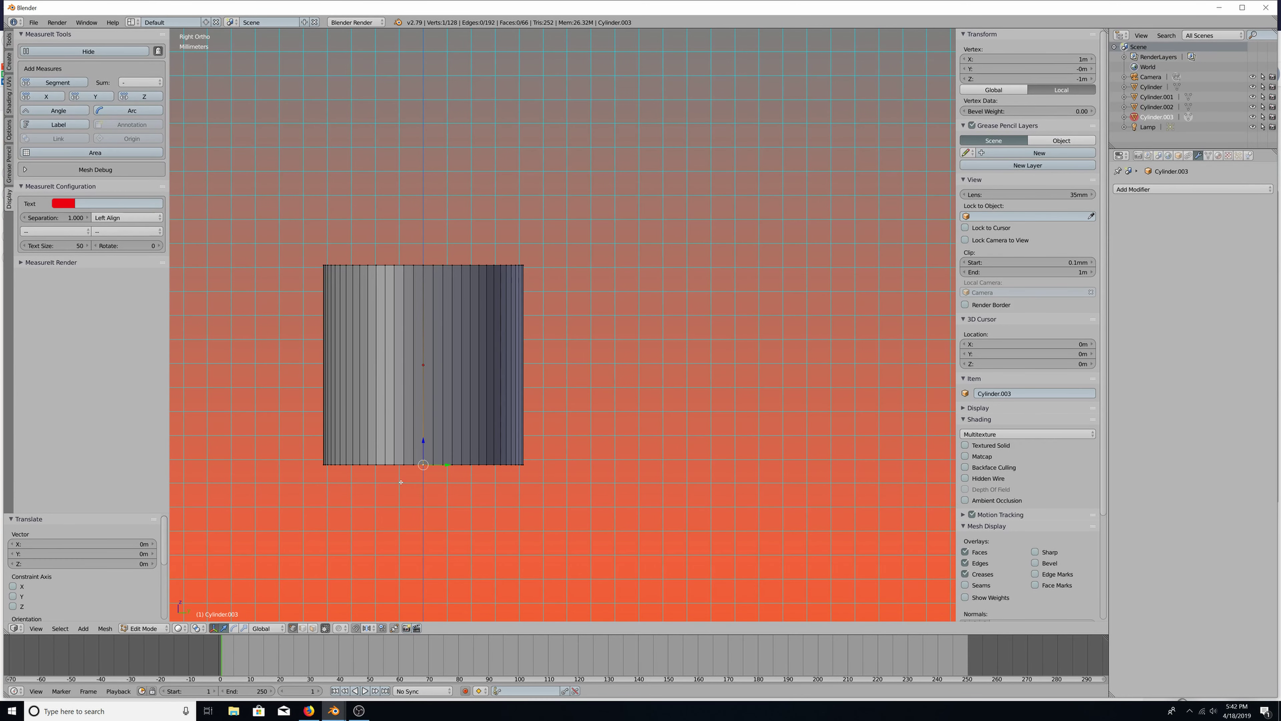
key("ctrl+KP_3")
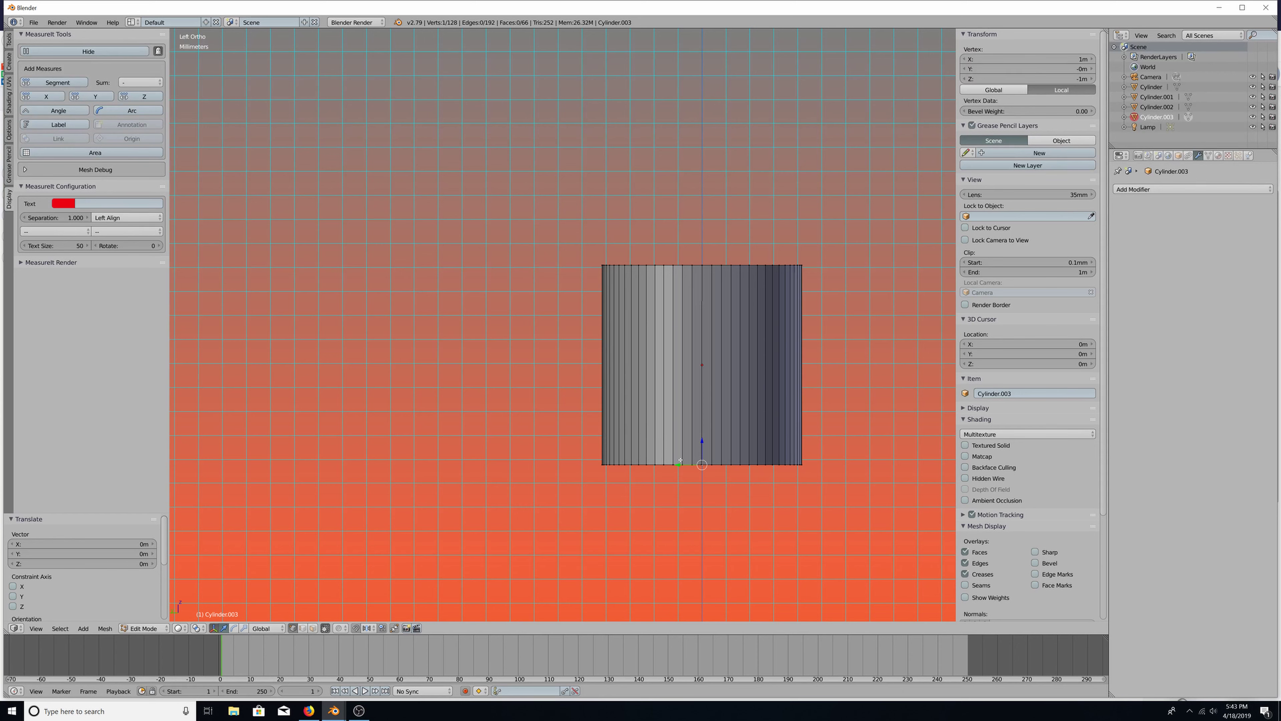
right_click(702, 464, "shift")
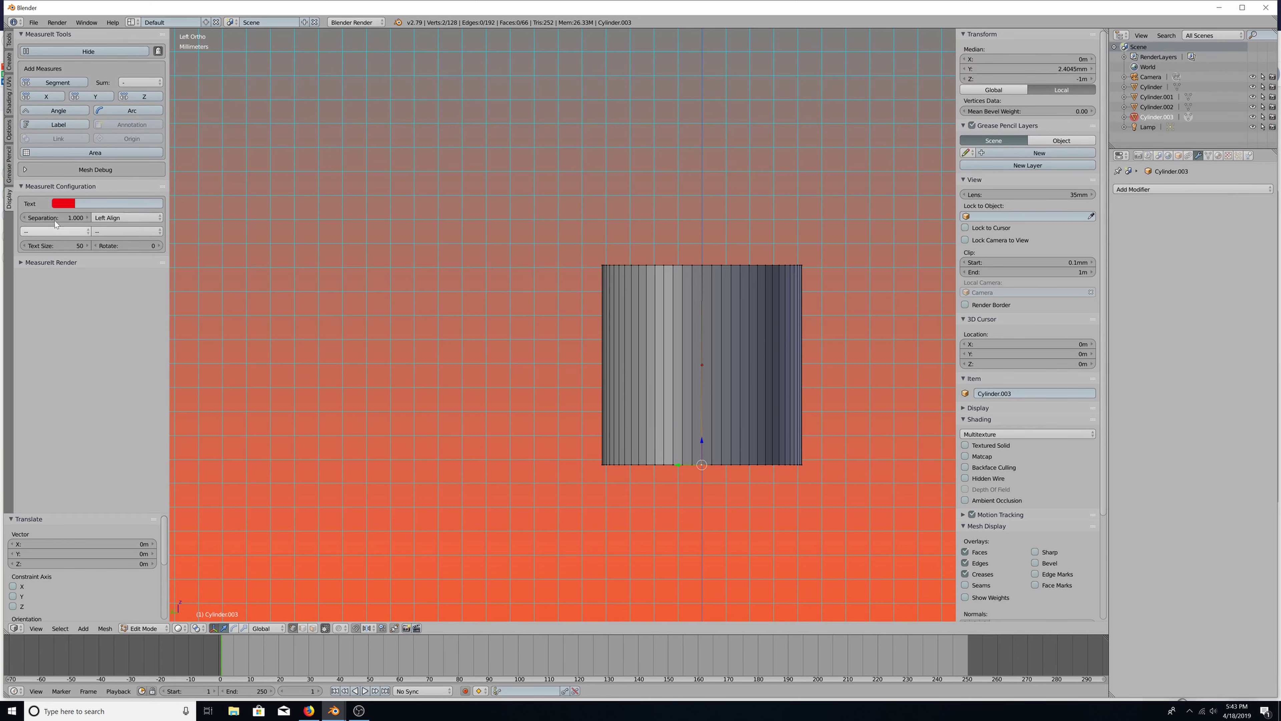
left_click(50, 84)
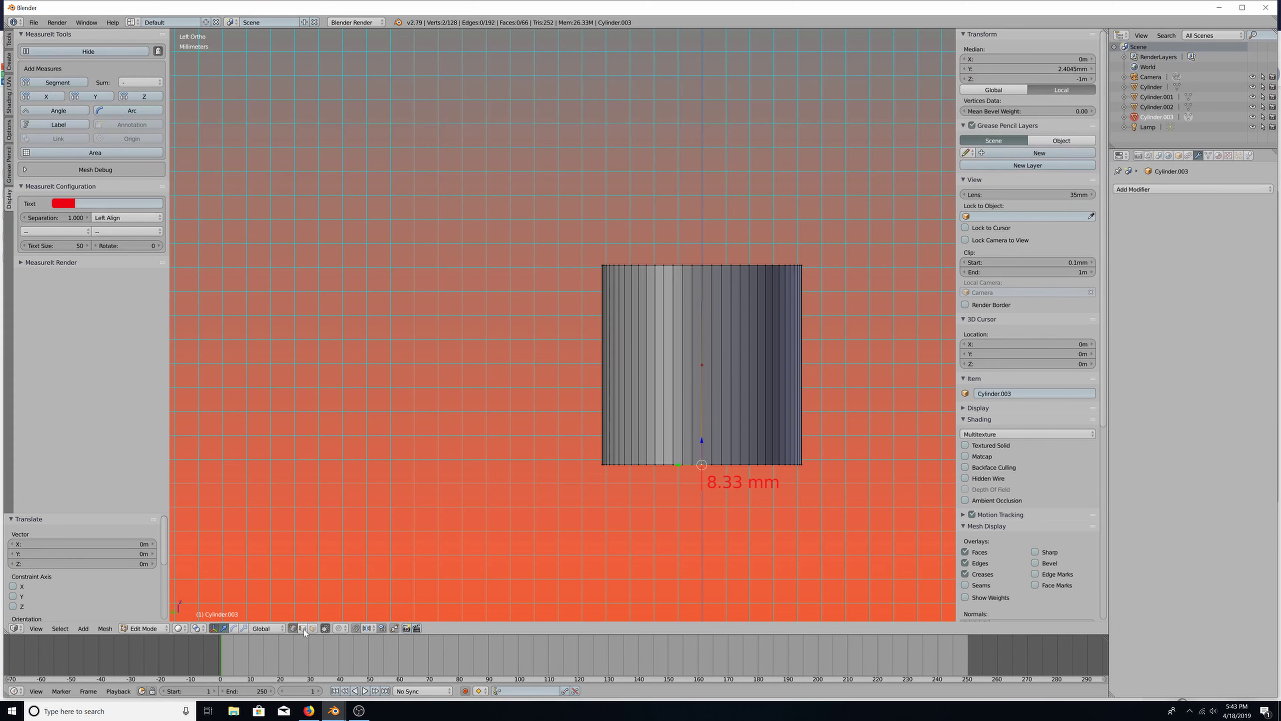
In edge select mode, pick the vertical side edge at the cylinder's negative-X side and add a blue MeasureIt segment for its height
key("a")
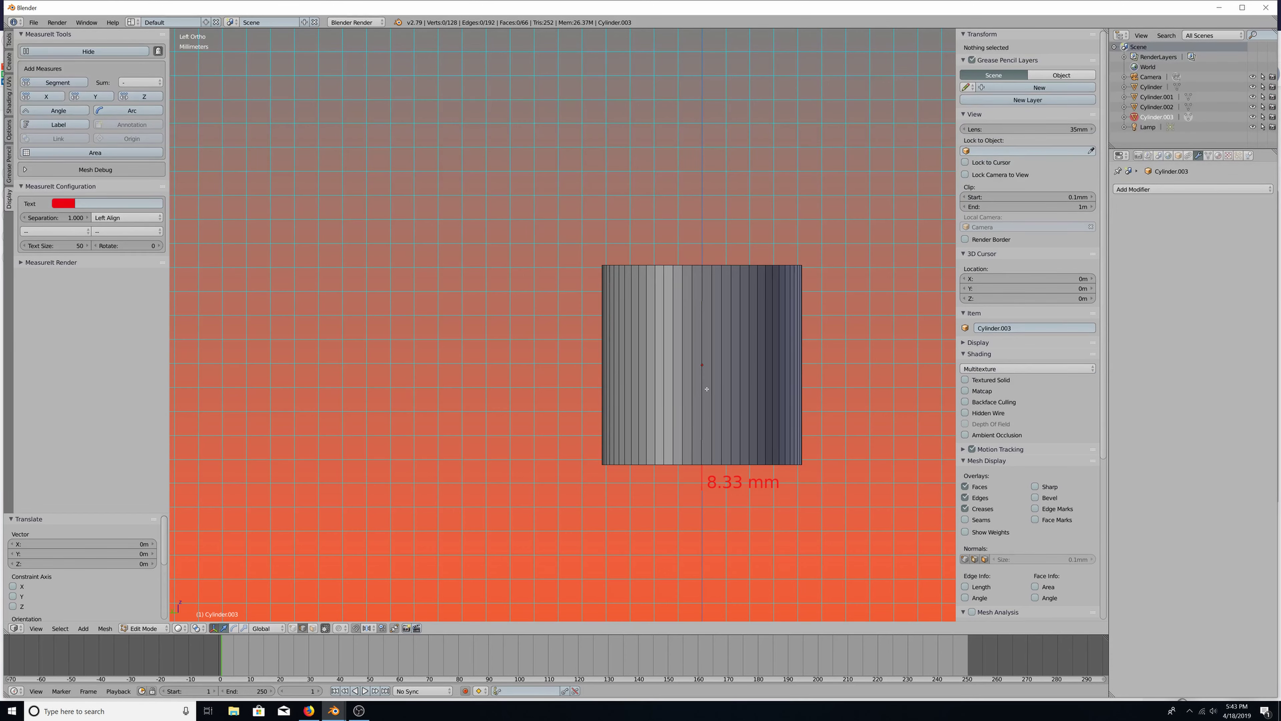
right_click(697, 389)
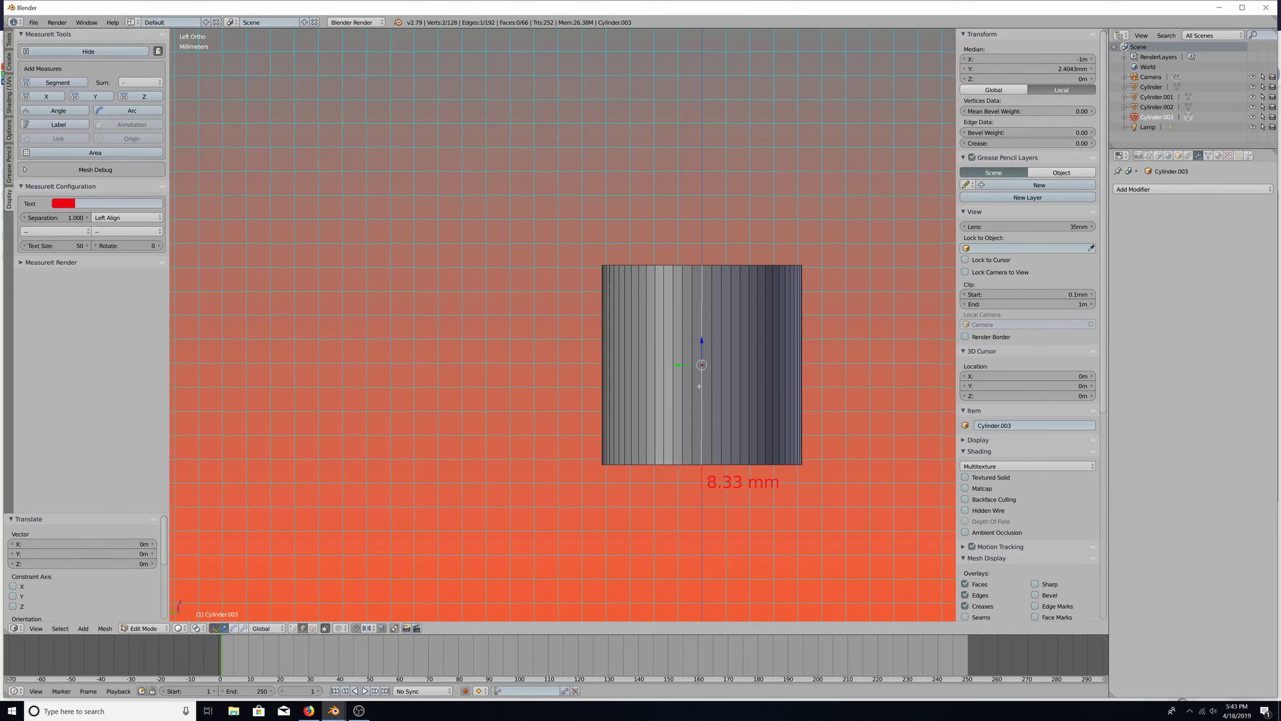
left_click(59, 204)
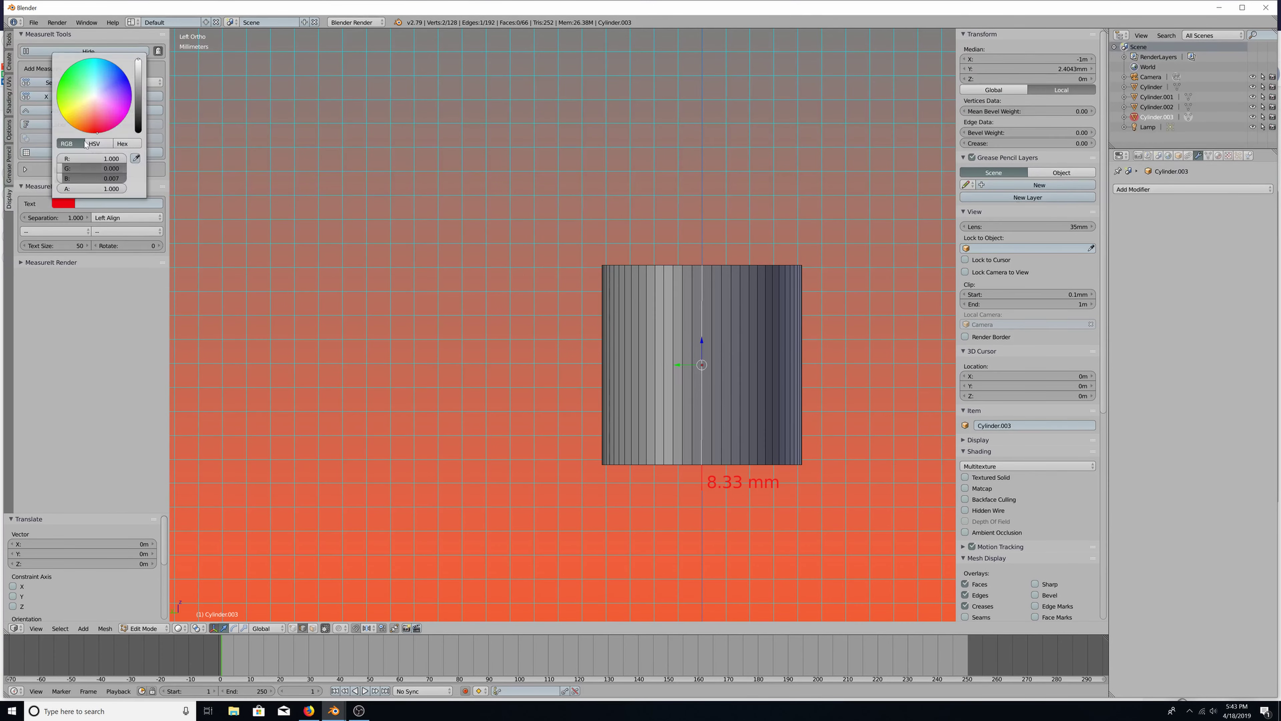
left_click(123, 72)
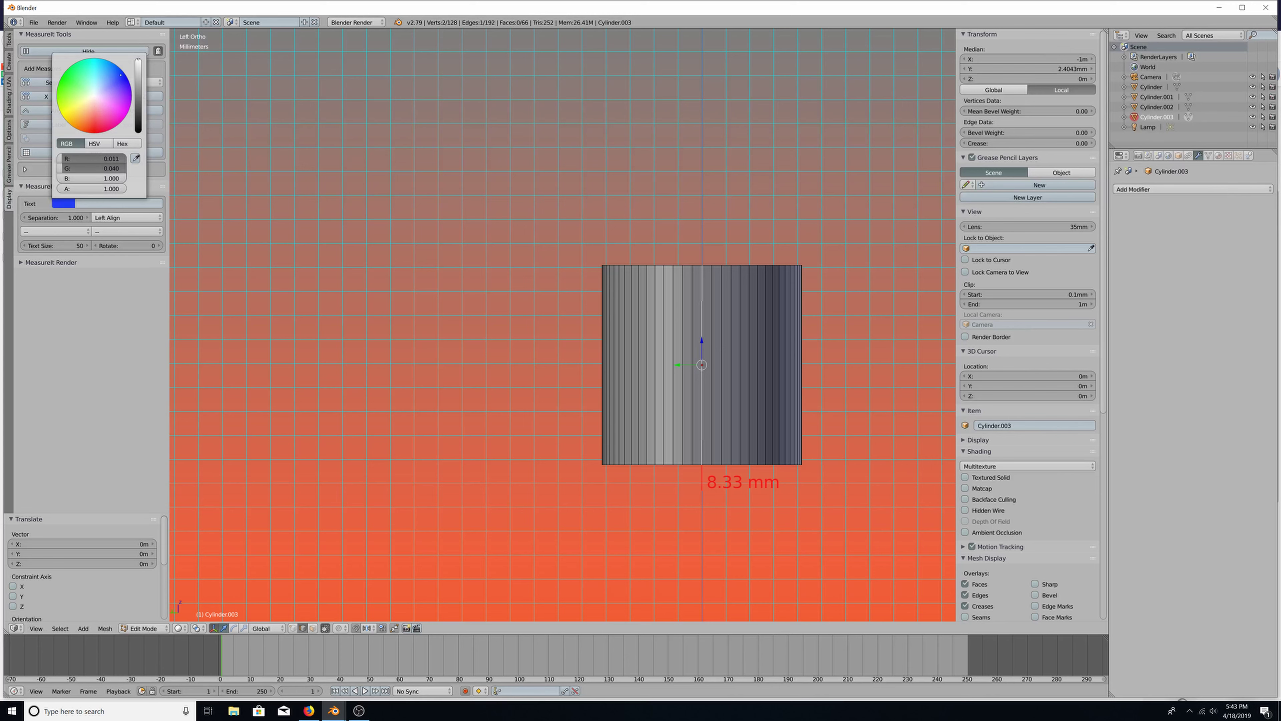
left_click(40, 82)
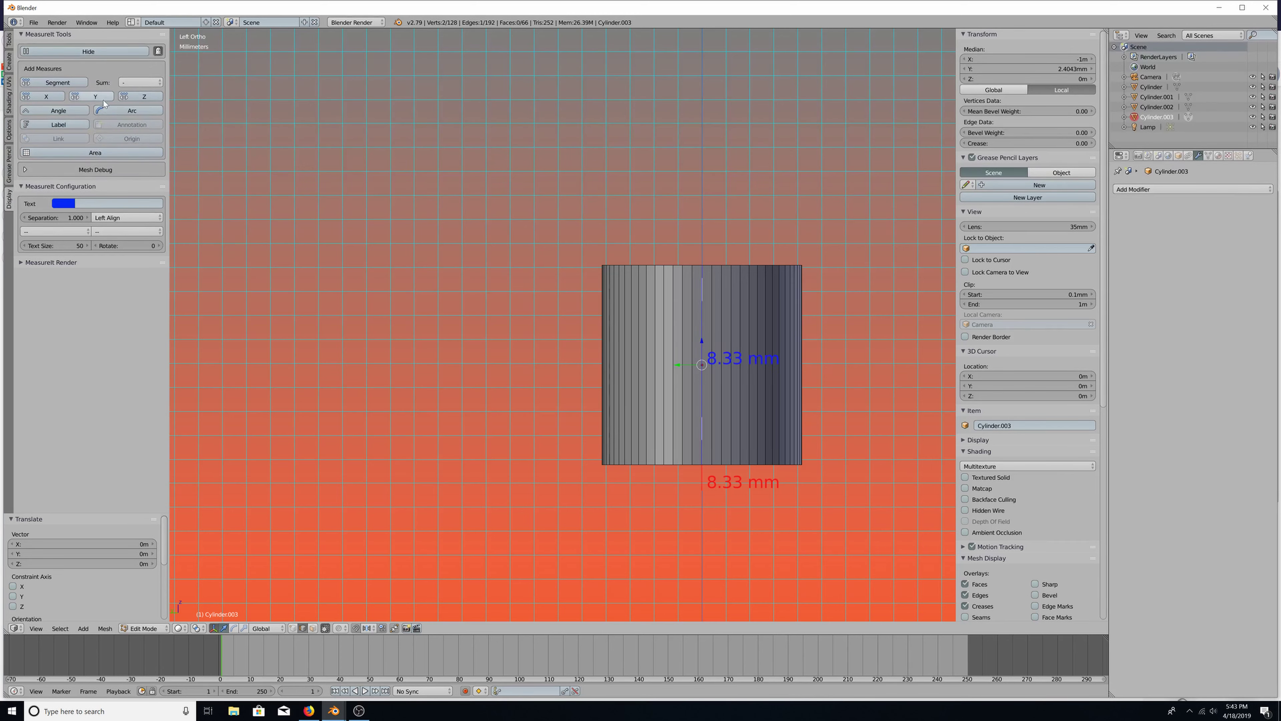
In front view, scale the whole cylinder mesh uniformly by about 0.960 to 8.00 mm, and deselect it in wireframe display
key("KP_1")
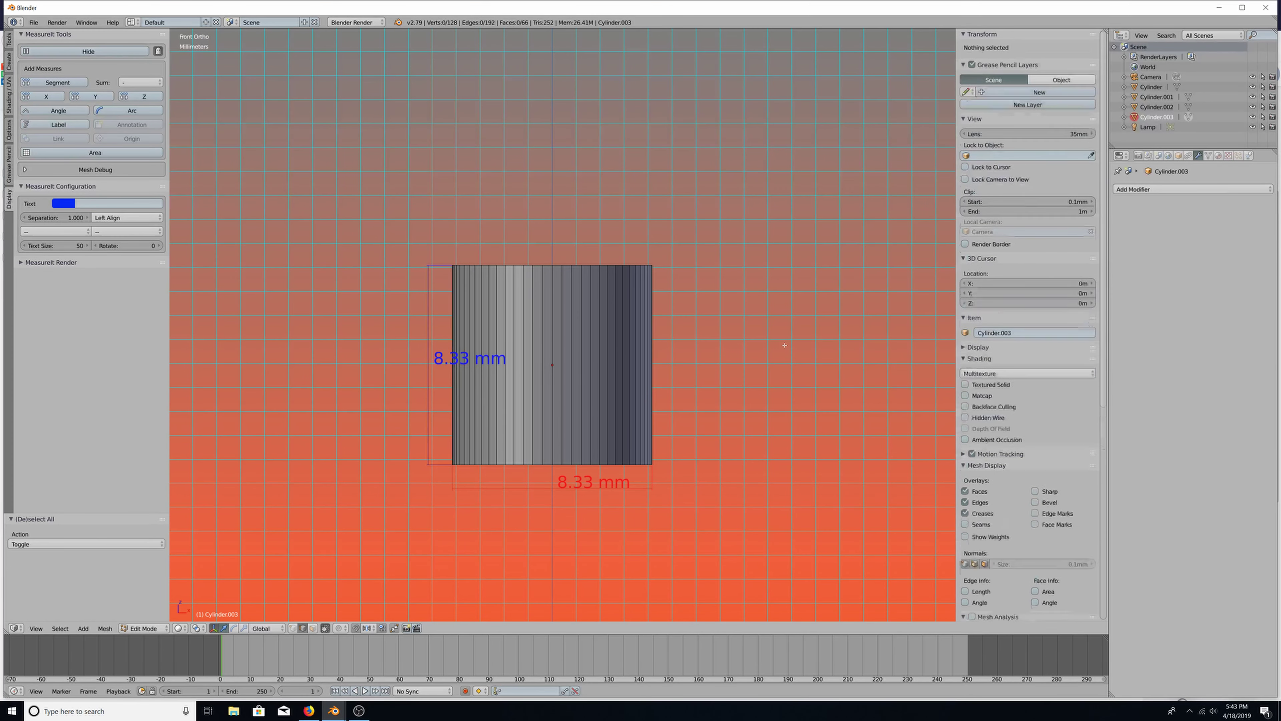
key("a")
key("s")
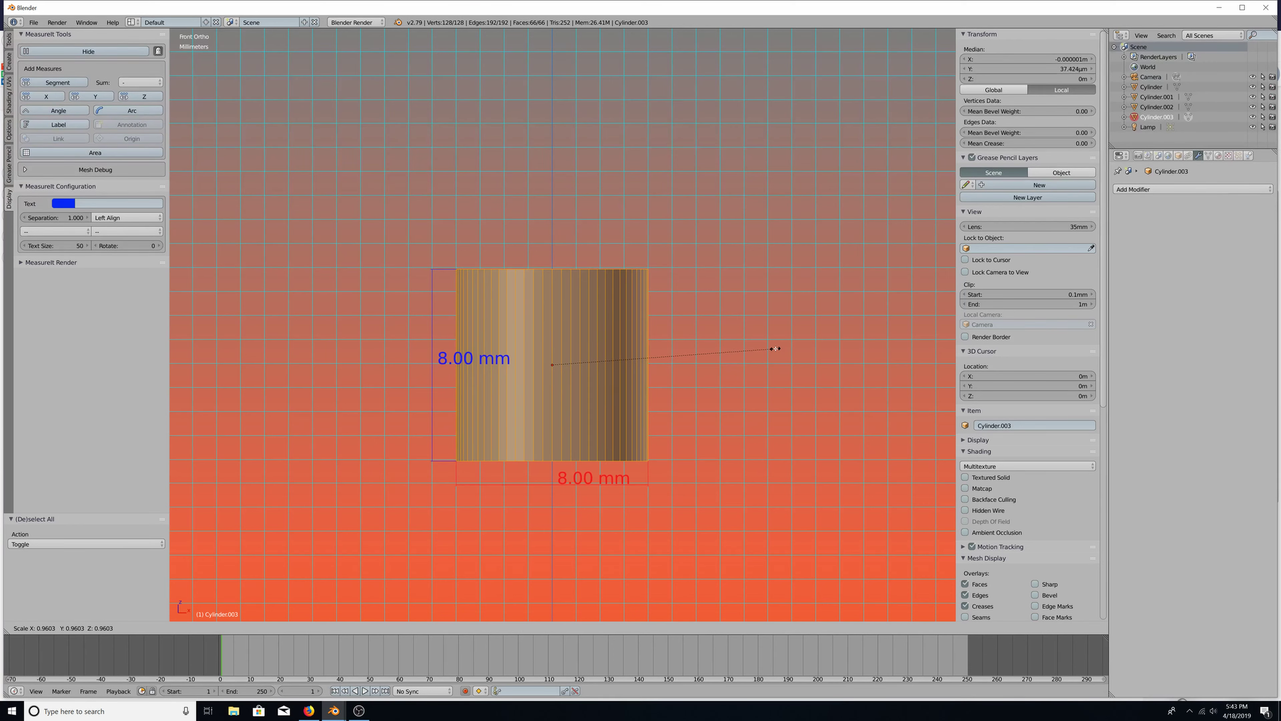
left_click(775, 349)
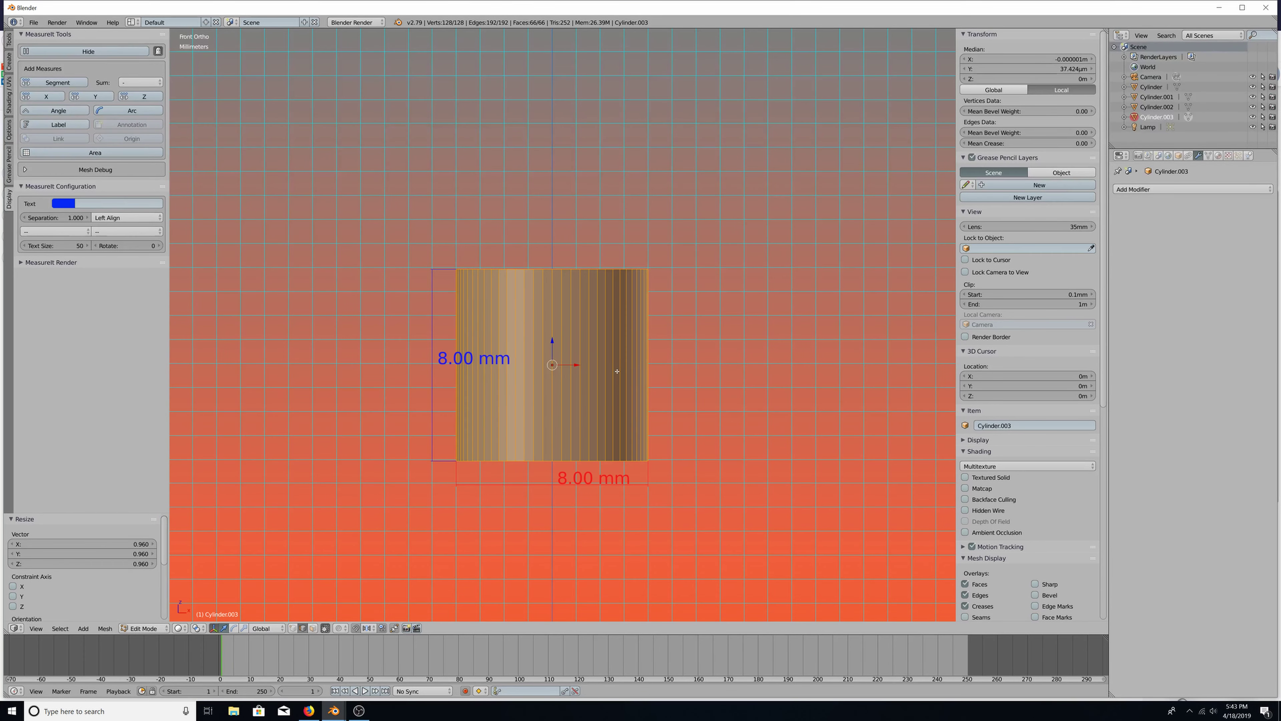
scroll(612, 364, "down", 4)
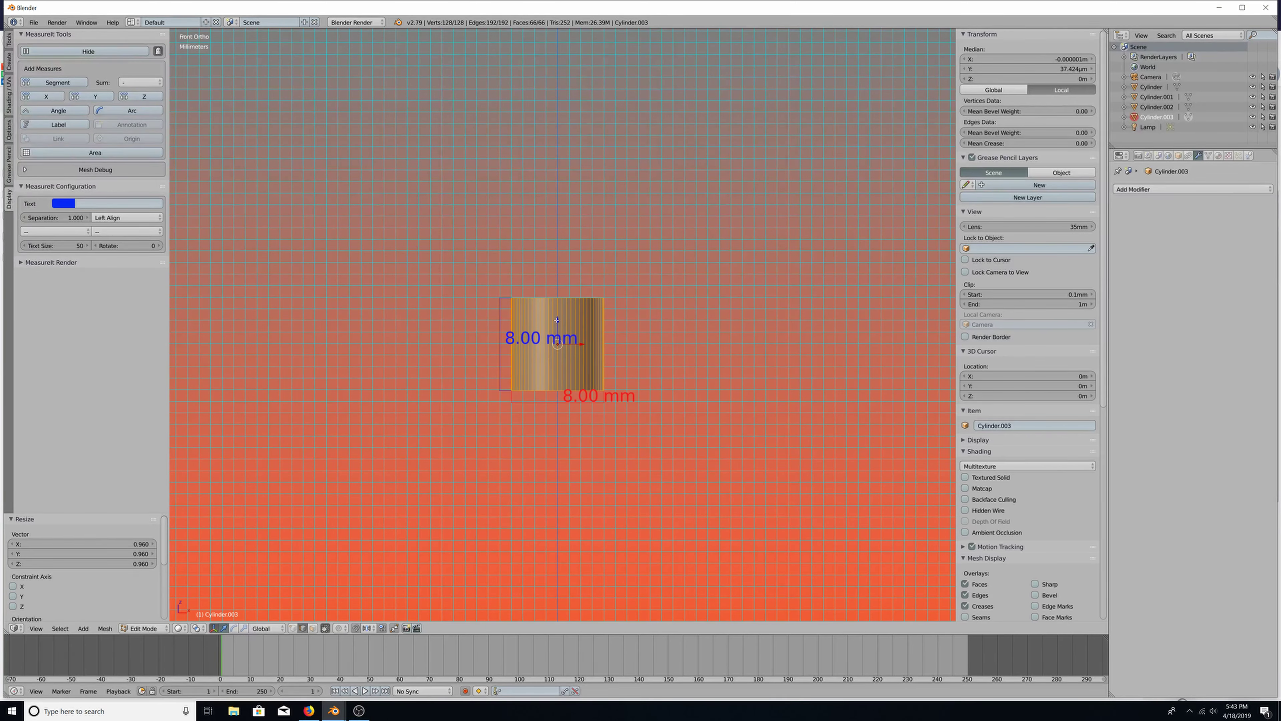
key("a")
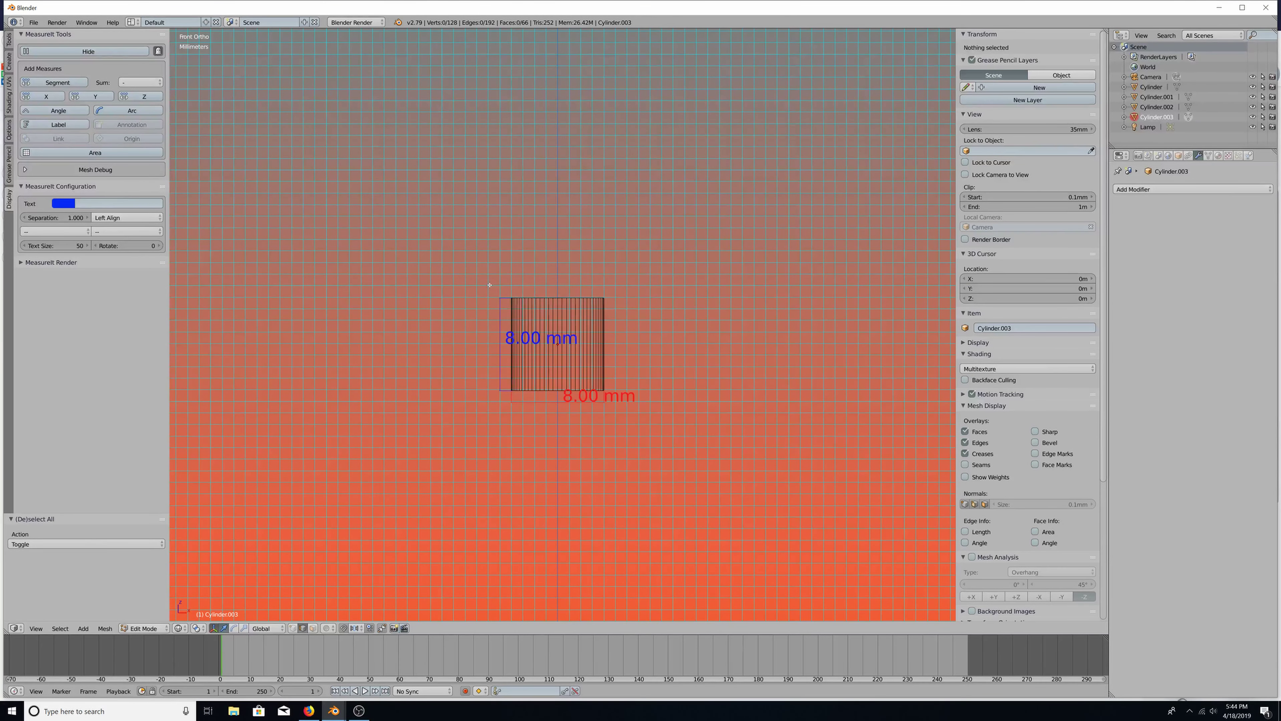
Raise the 8 mm cylinder's top rim 1 cm along Z to make it about 18 mm tall, and return to Object Mode
key("b")
left_click_drag(492, 286, 670, 314)
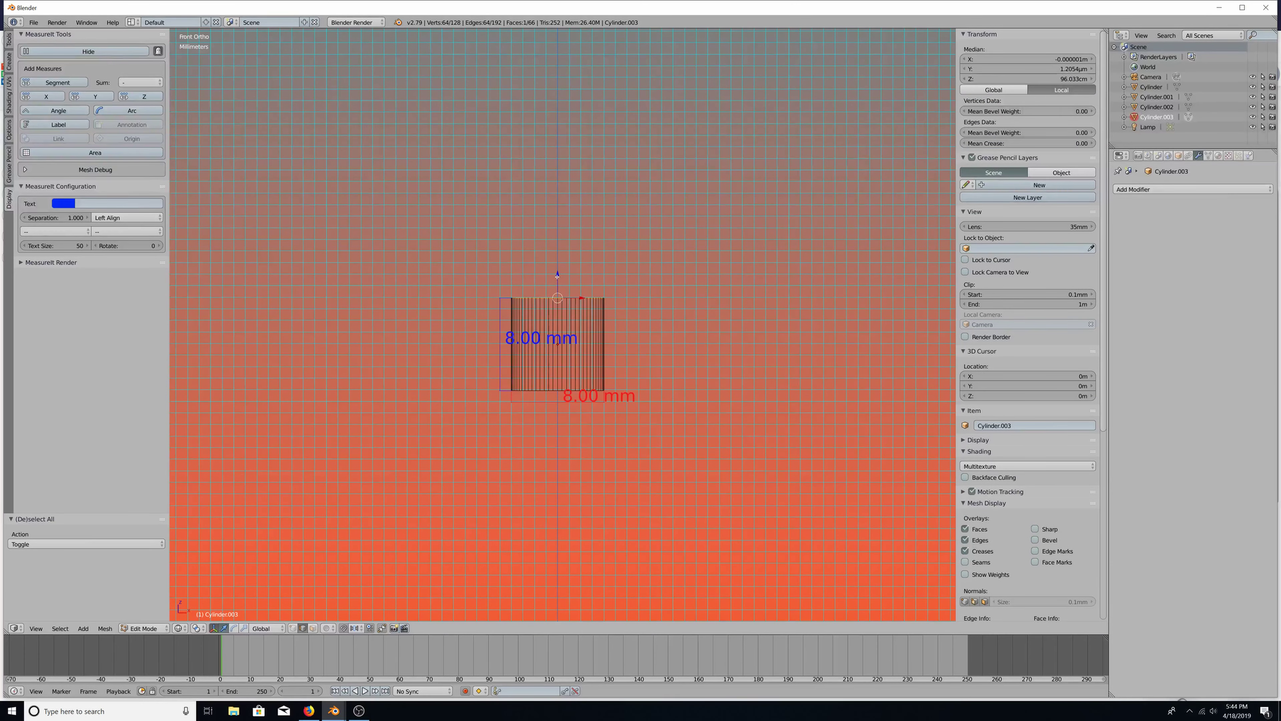
key("g")
key("z")
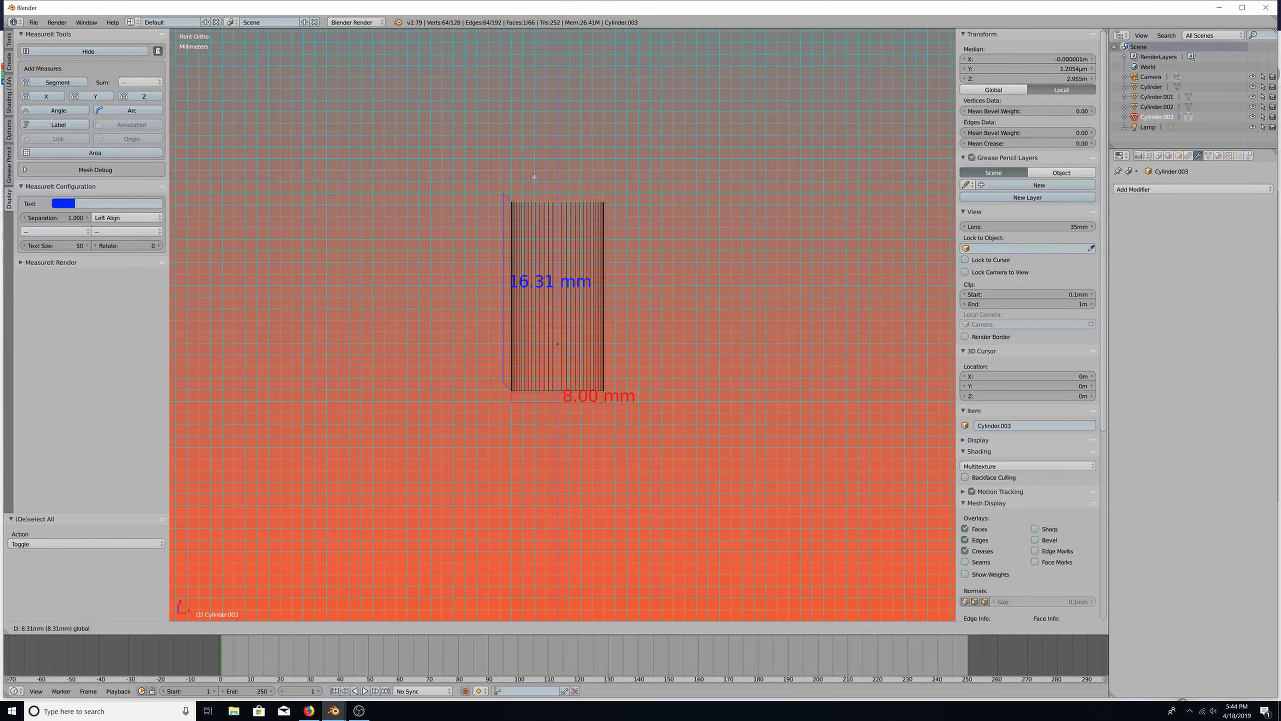
left_click(531, 157)
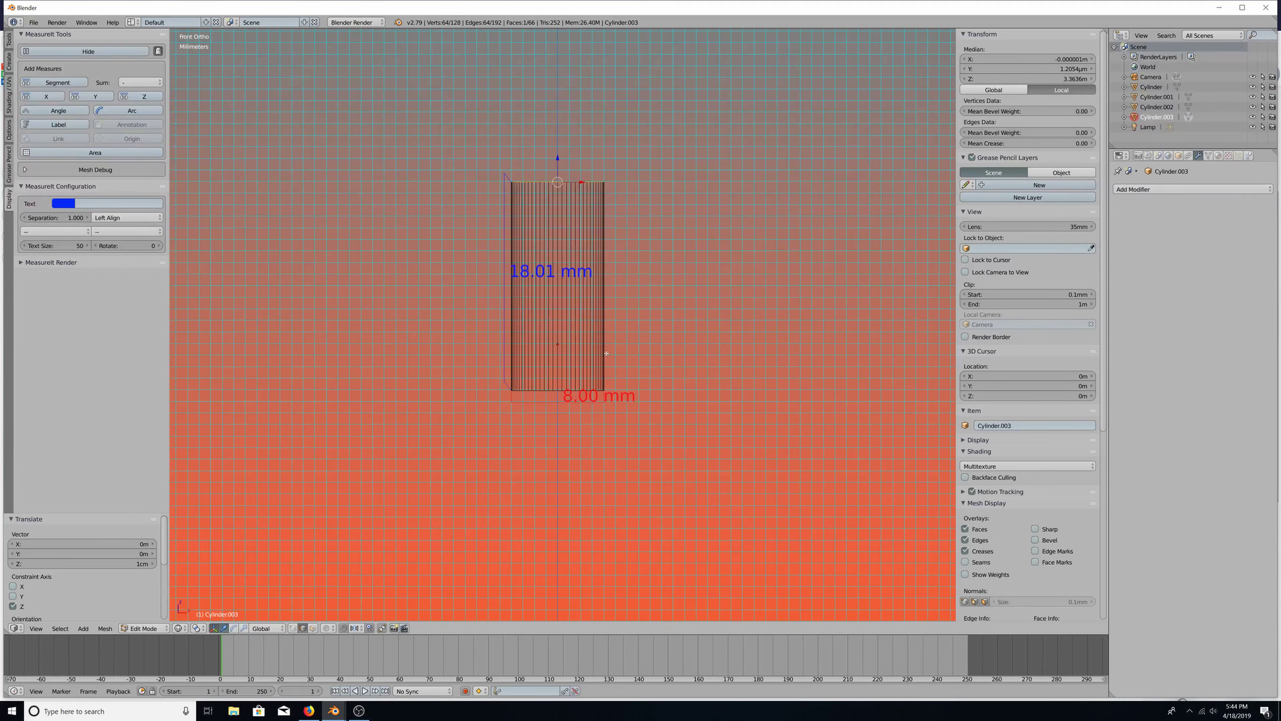
key("a")
key("a")
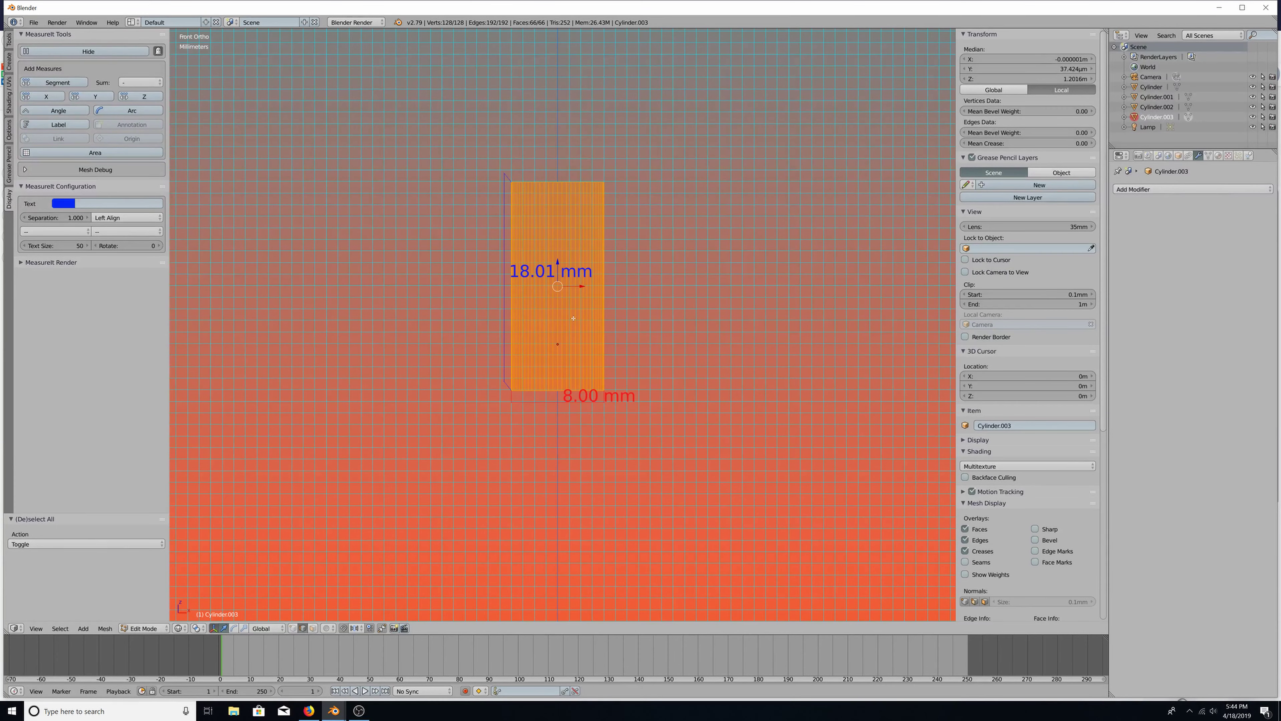
key("Tab")
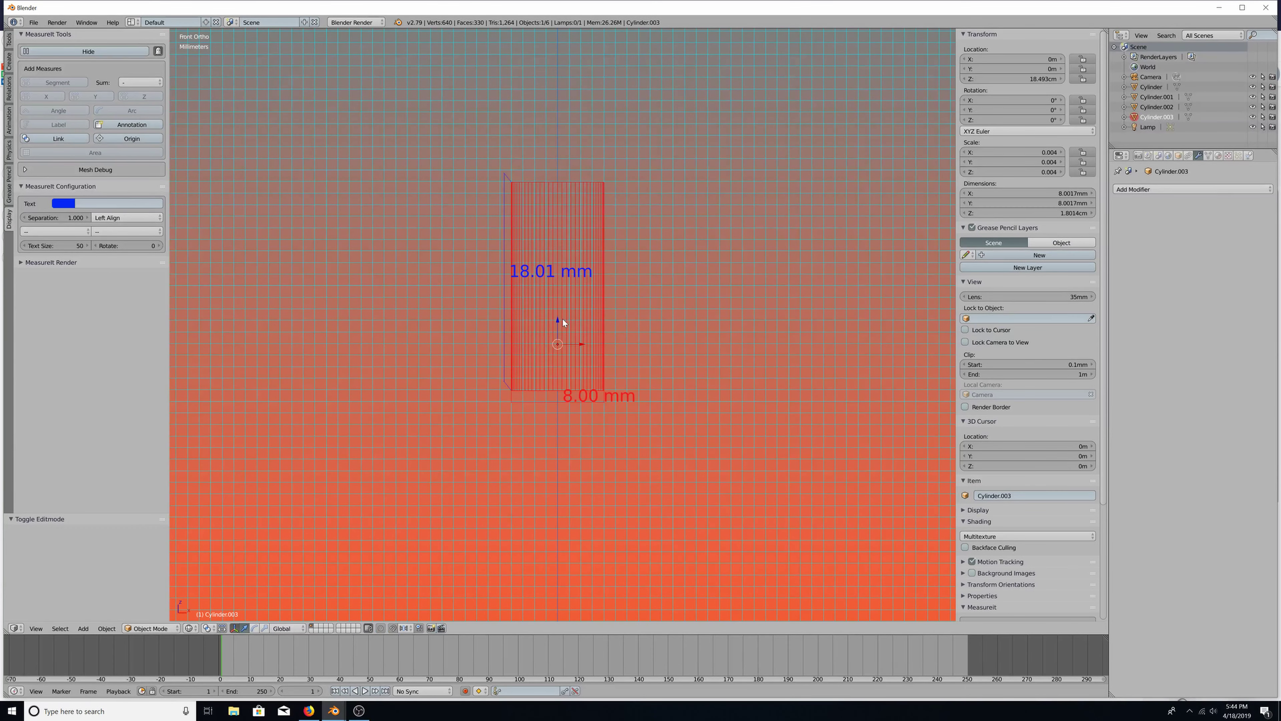
Restore solid display and add a Boolean modifier set to Difference to the 22 mm wide cylinder
scroll(562, 339, "down", 3)
key("z")
scroll(557, 364, "down", 4)
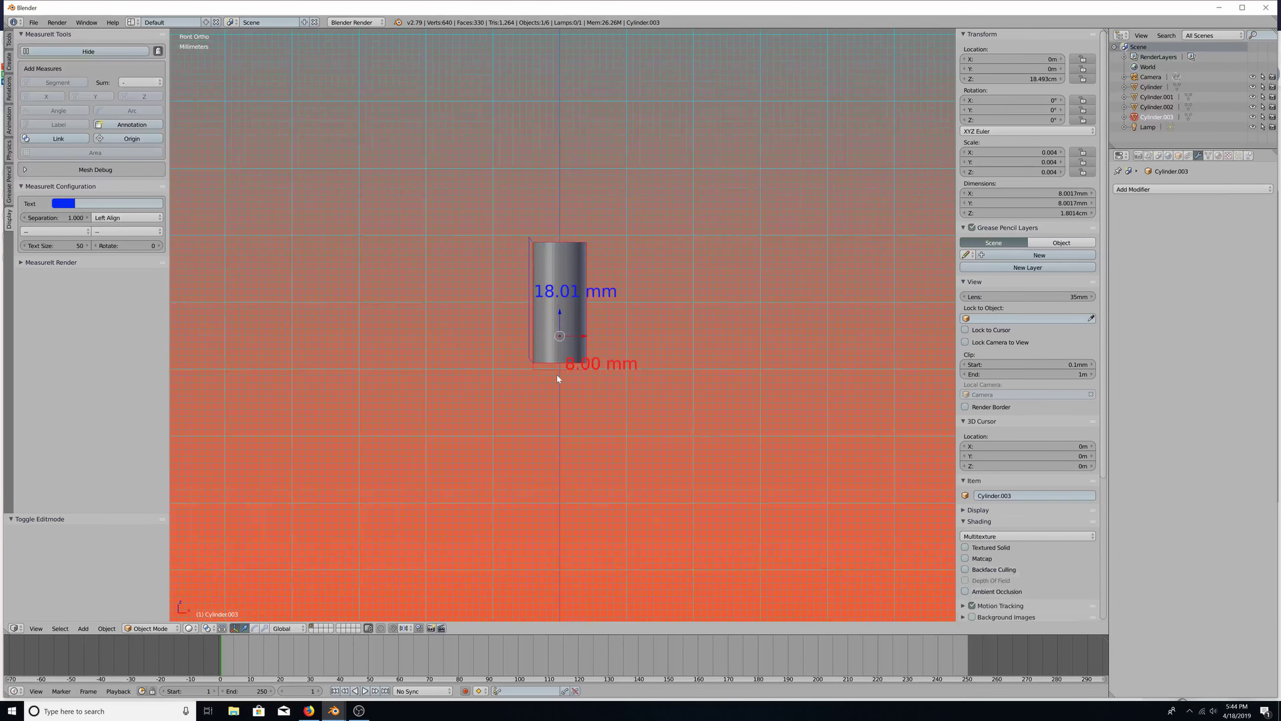
middle_click_drag(545, 448, 577, 263, "shift")
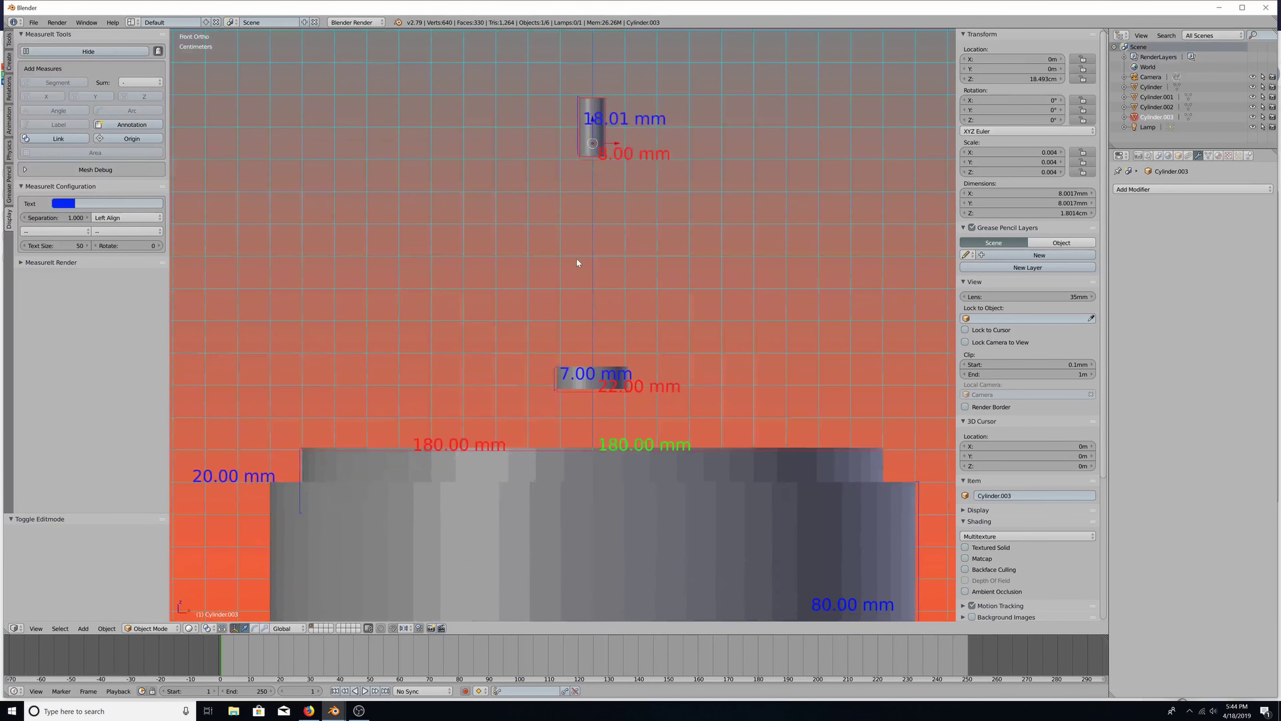
right_click(590, 377)
scroll(582, 393, "down", 1)
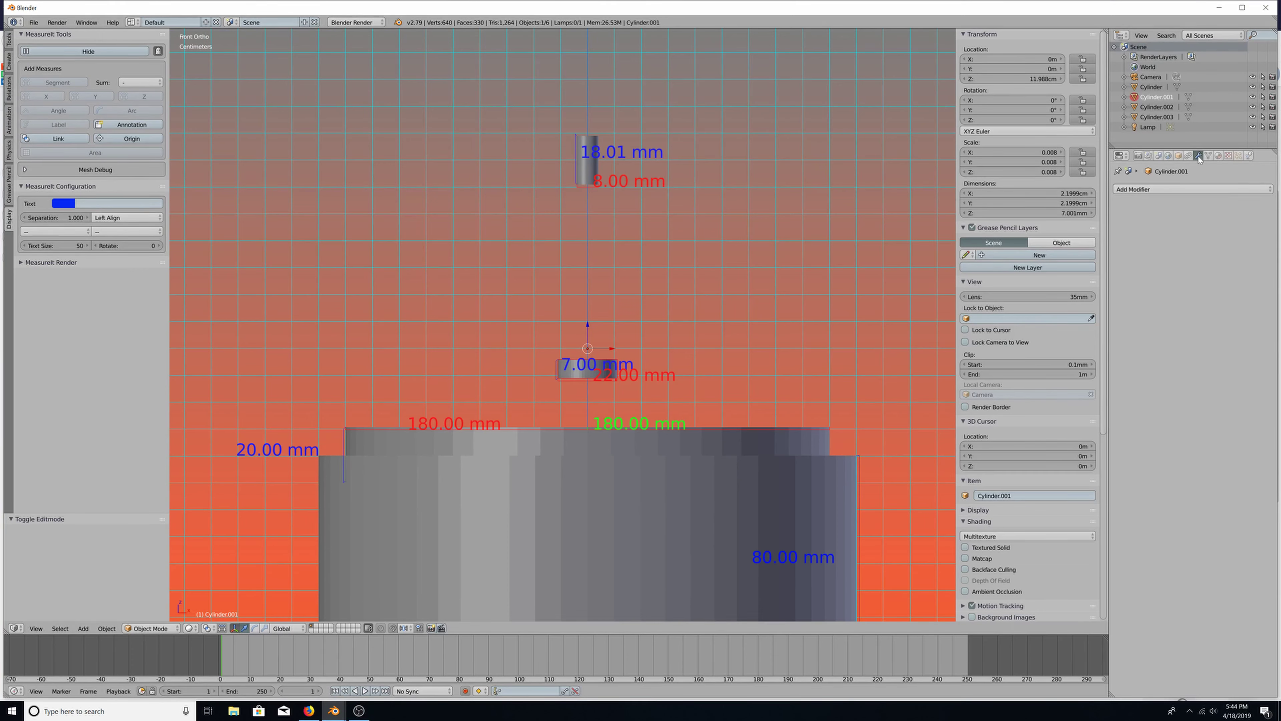
left_click(1170, 190)
left_click(1068, 240)
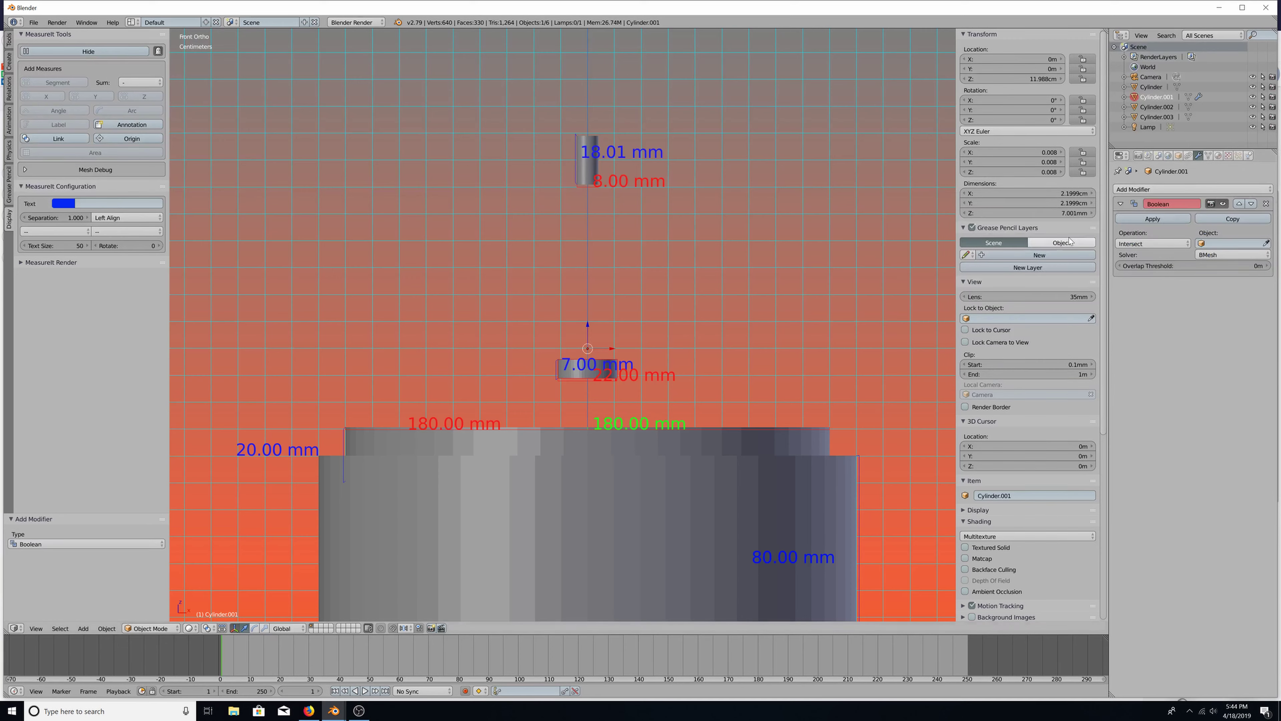
left_click(1152, 244)
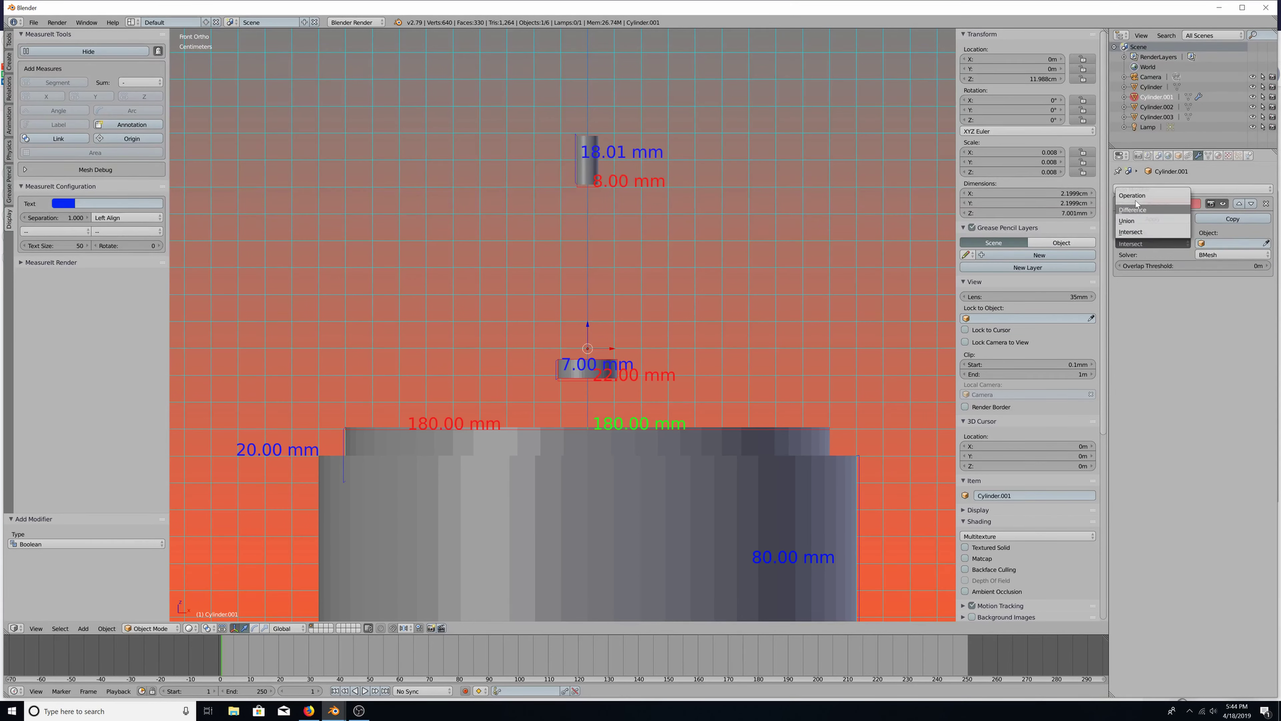
left_click(1135, 209)
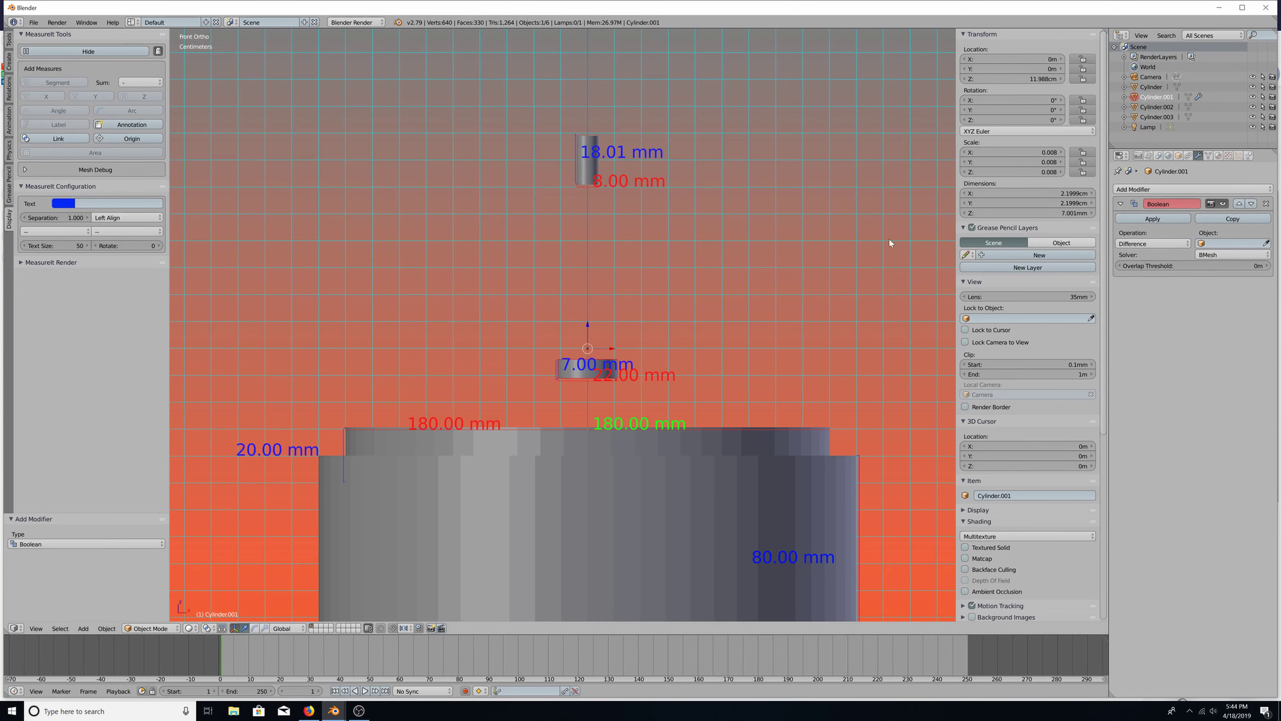
Lower the 8 mm cylinder 7.8 cm along Z so that it passes through the 22 mm cylinder
scroll(627, 176, "down", 1)
right_click(588, 184)
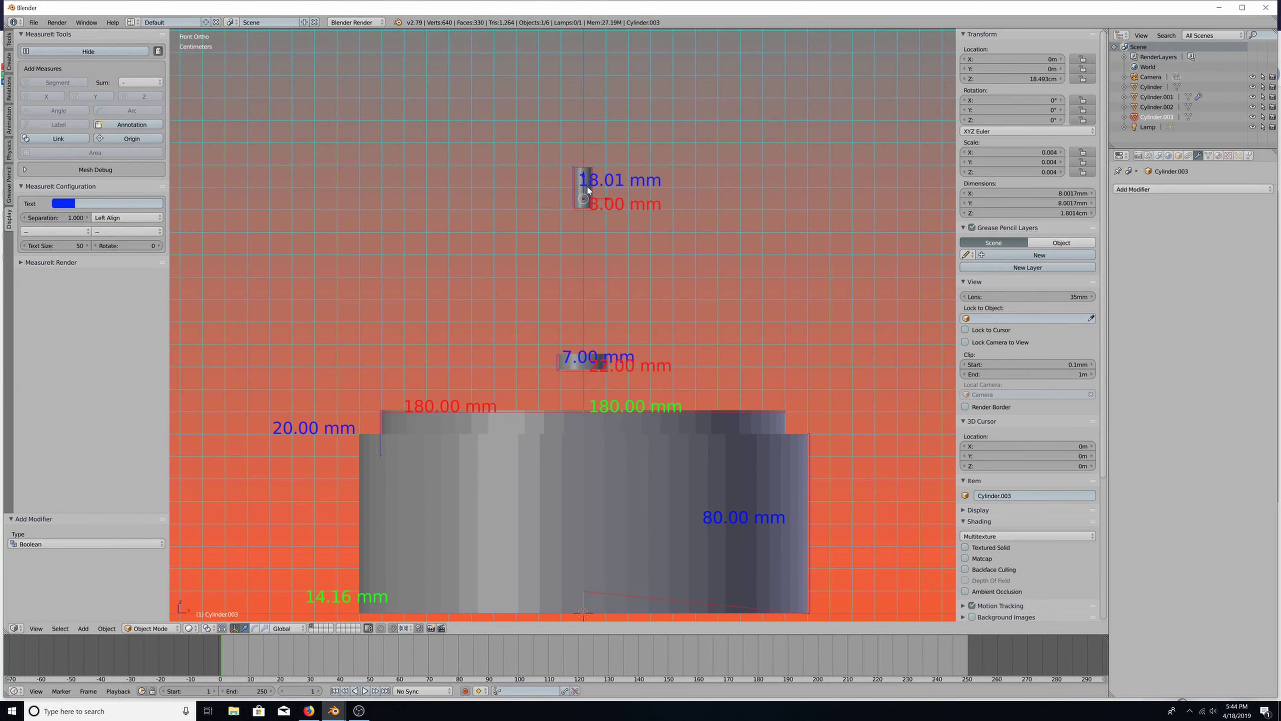
scroll(581, 179, "up", 3)
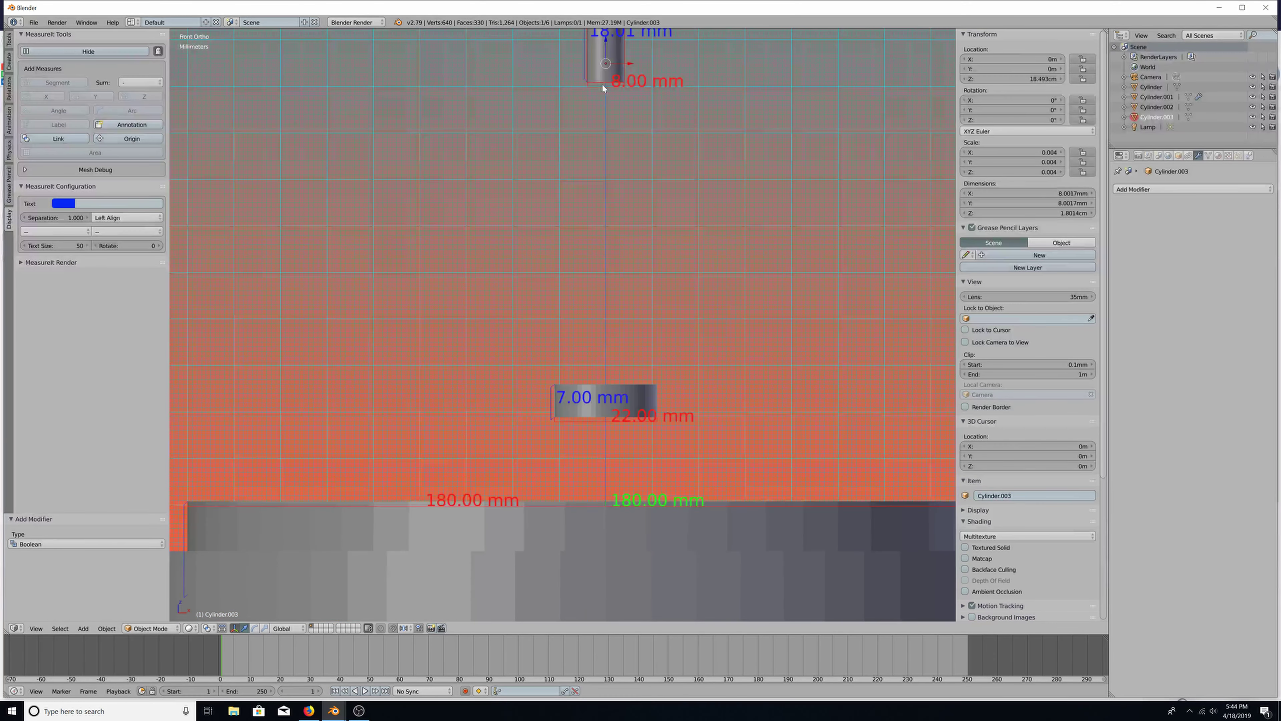
key("g")
key("z")
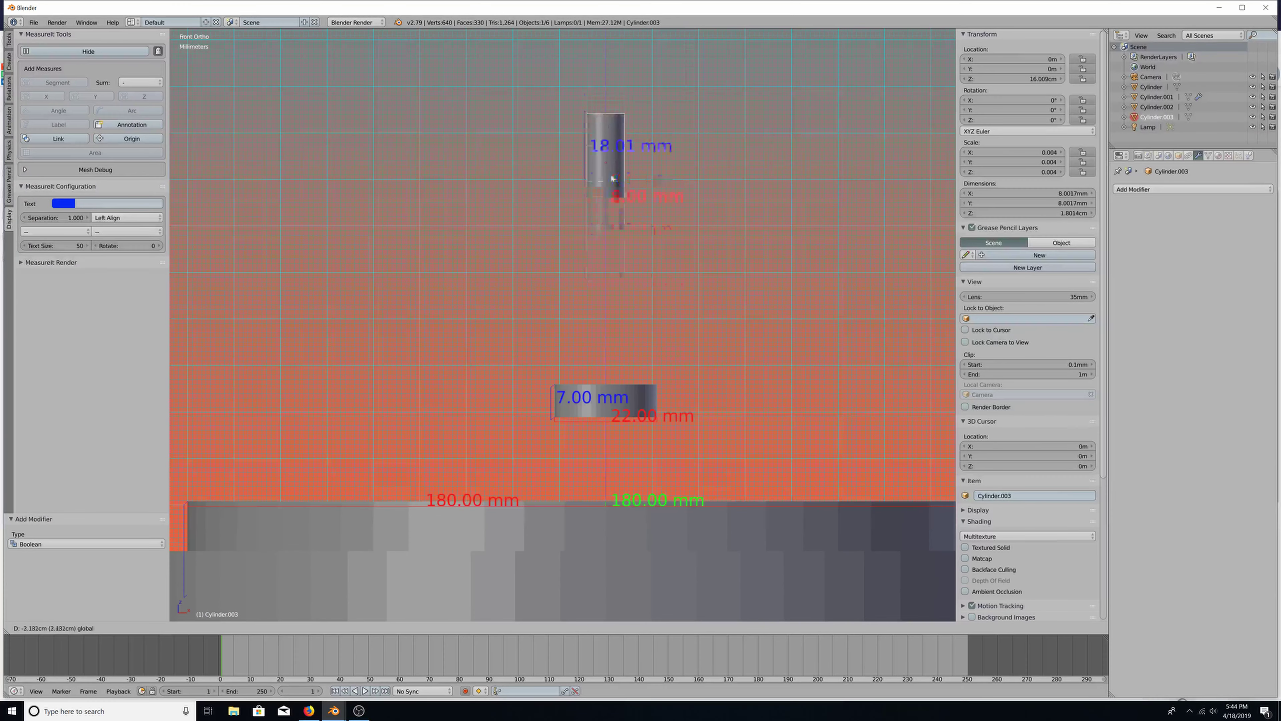
left_click(617, 400)
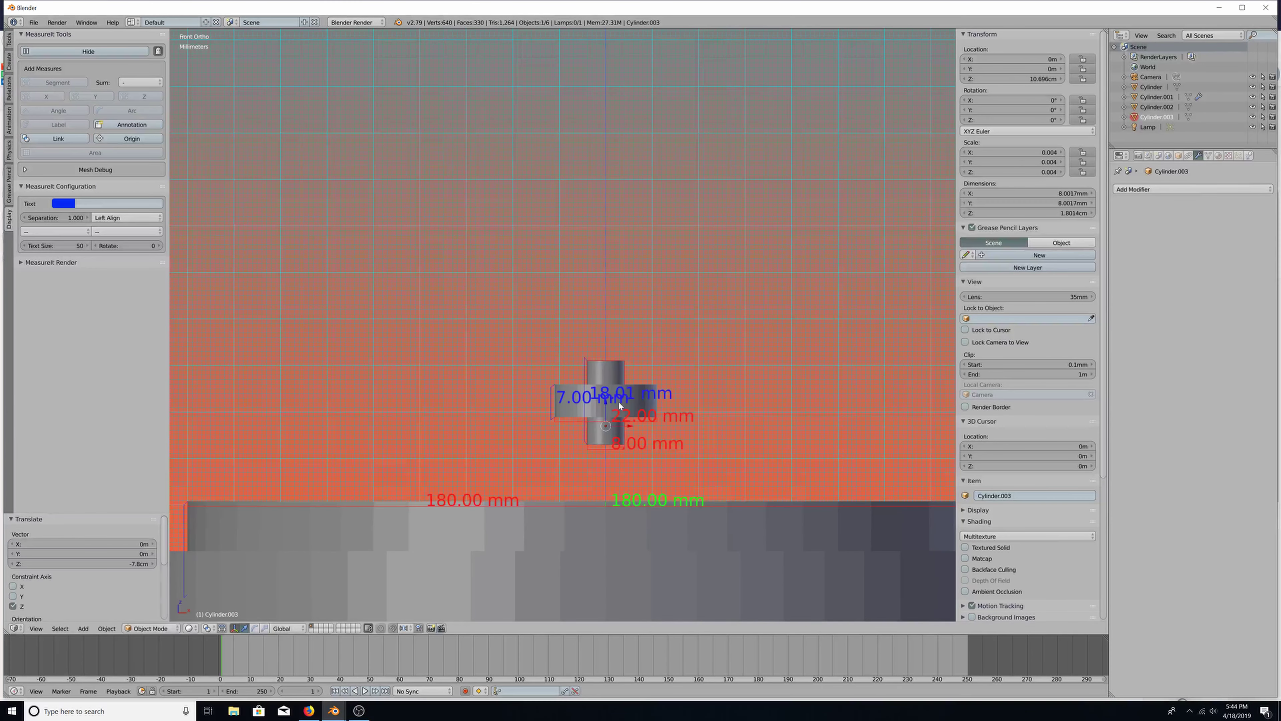
Set Cylinder.003 as the Boolean object on the 22 mm cylinder and apply the modifier to cut the bore
left_click(1223, 190)
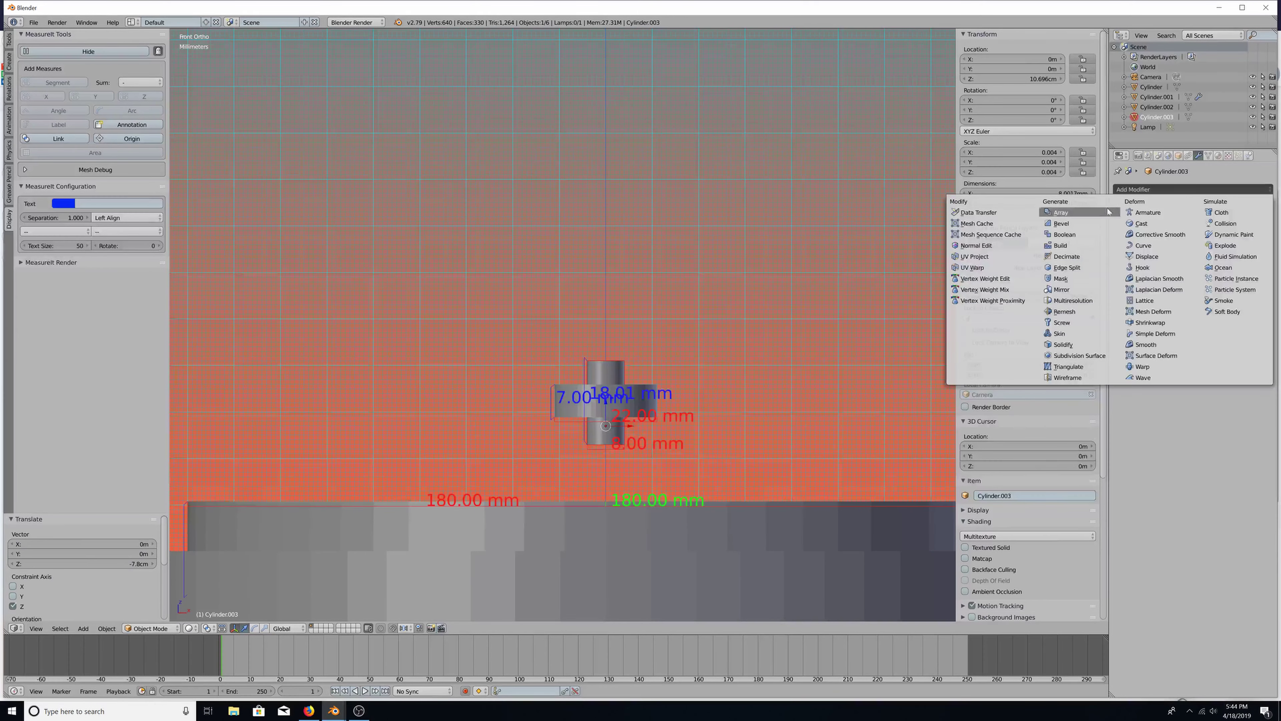
right_click(597, 416)
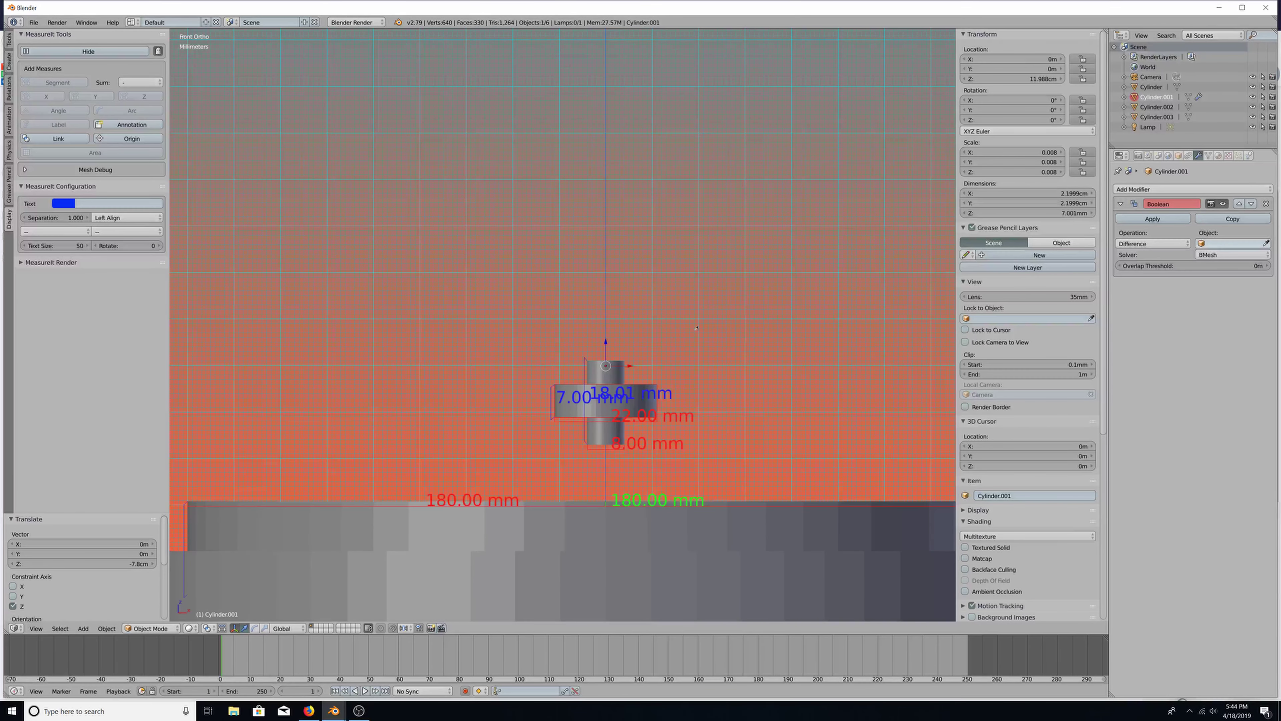
left_click(610, 368)
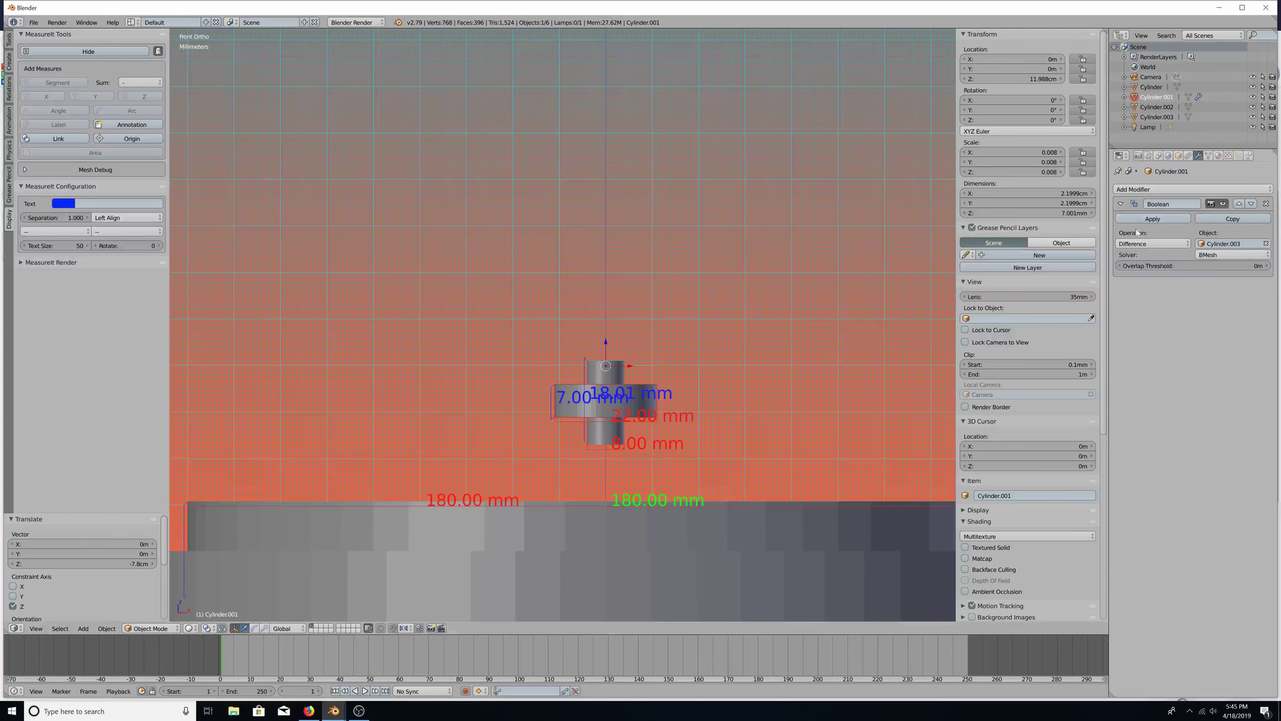
left_click(1152, 218)
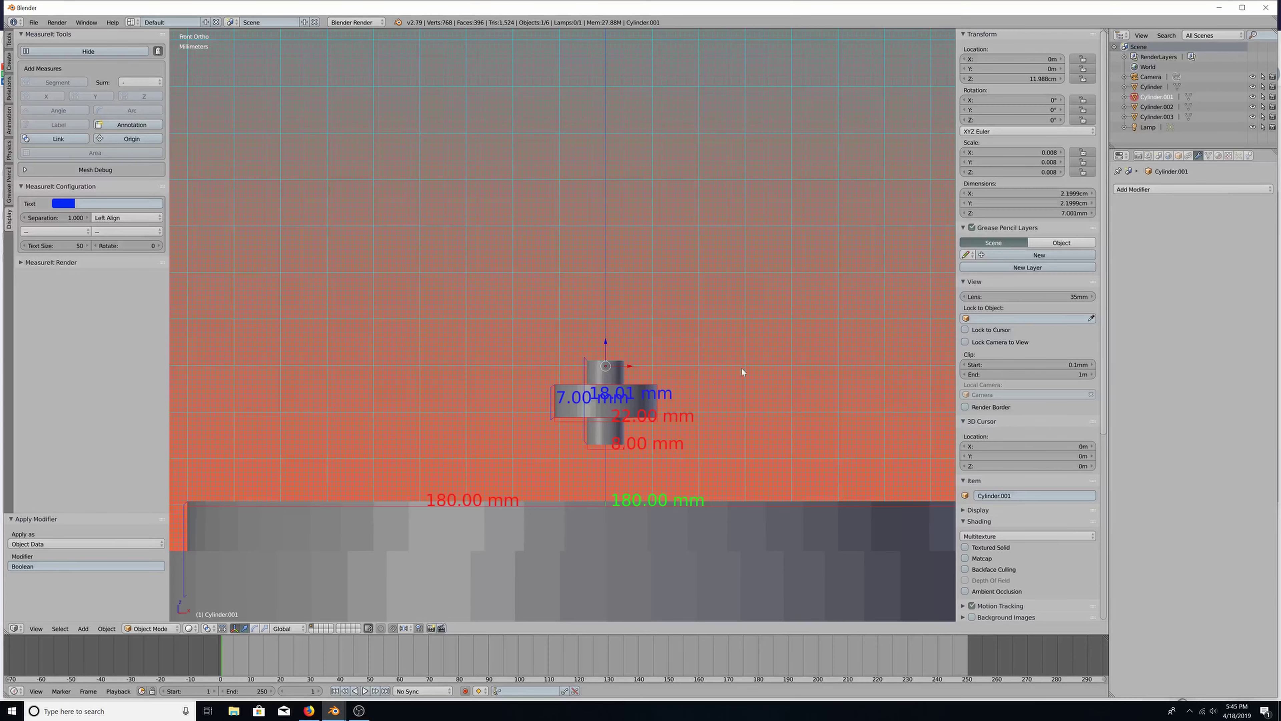
Delete the 8 mm cutter cylinder from the middle of the 22 mm ring
right_click(620, 382)
key("x")
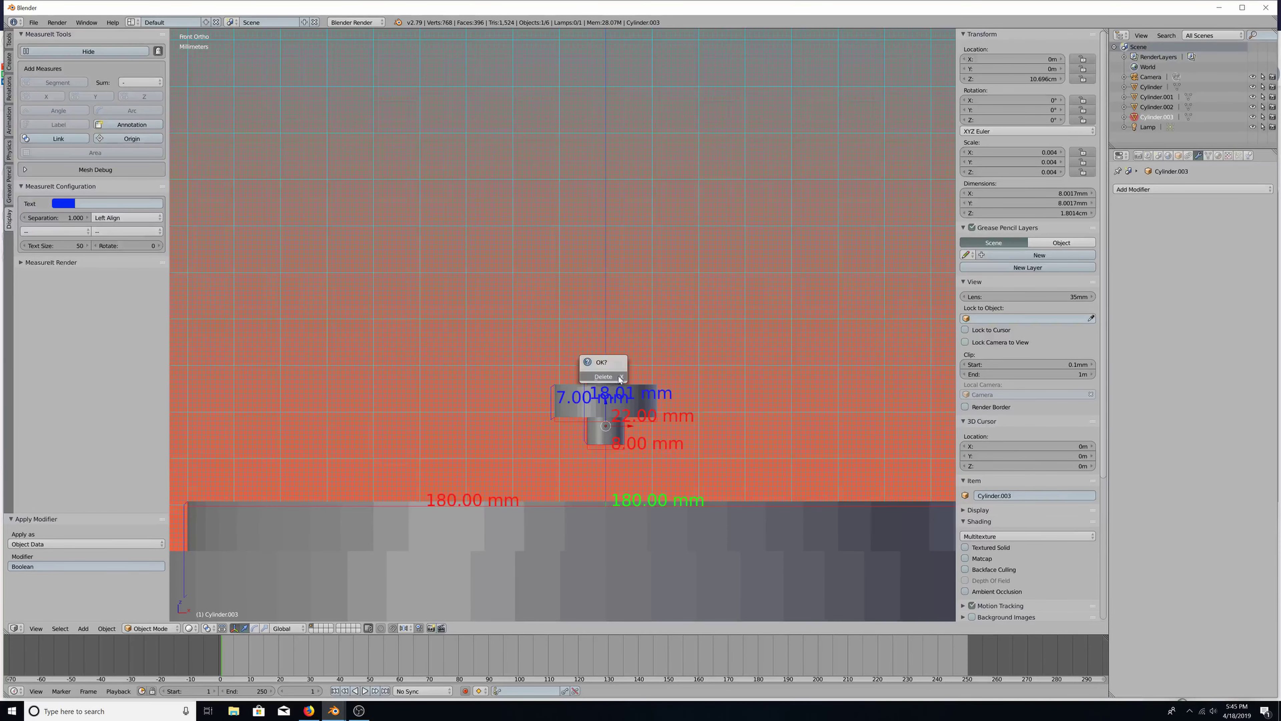
left_click(620, 377)
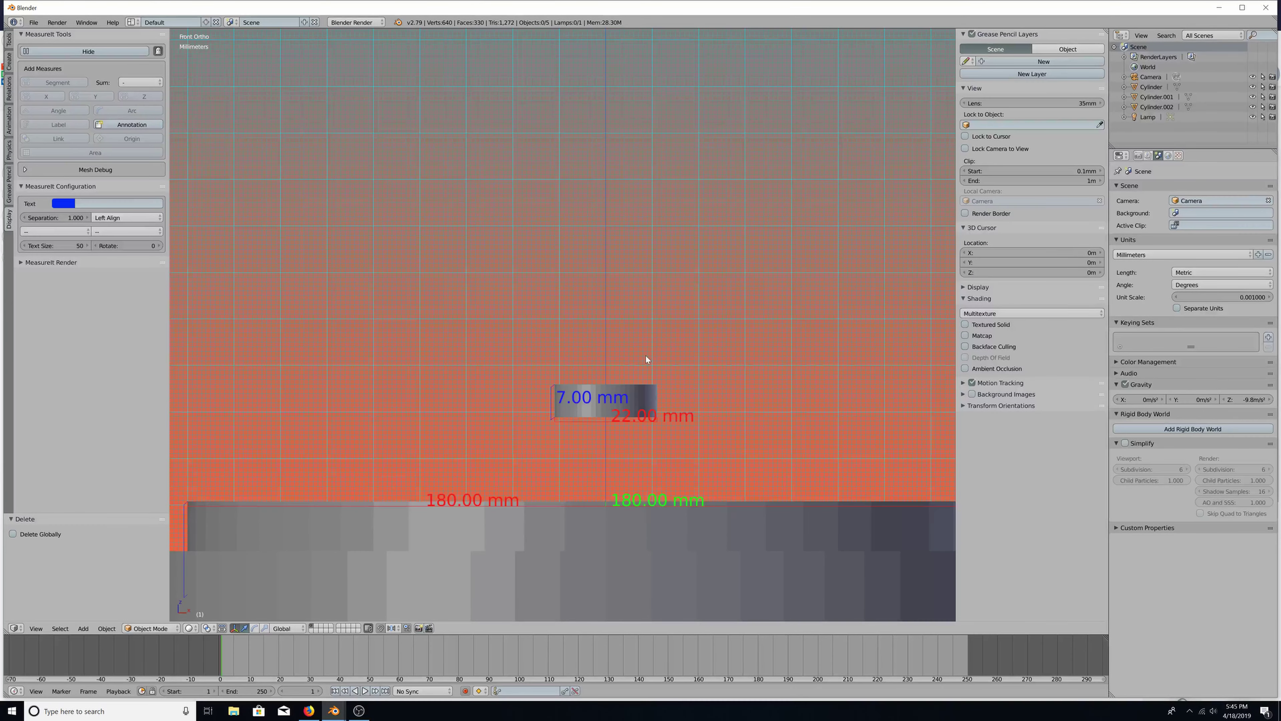
mouse_move(646, 355)
middle_mouse_down()
mouse_move(649, 436)
mouse_move(644, 351)
mouse_move(665, 401)
mouse_move(639, 366)
middle_mouse_up()
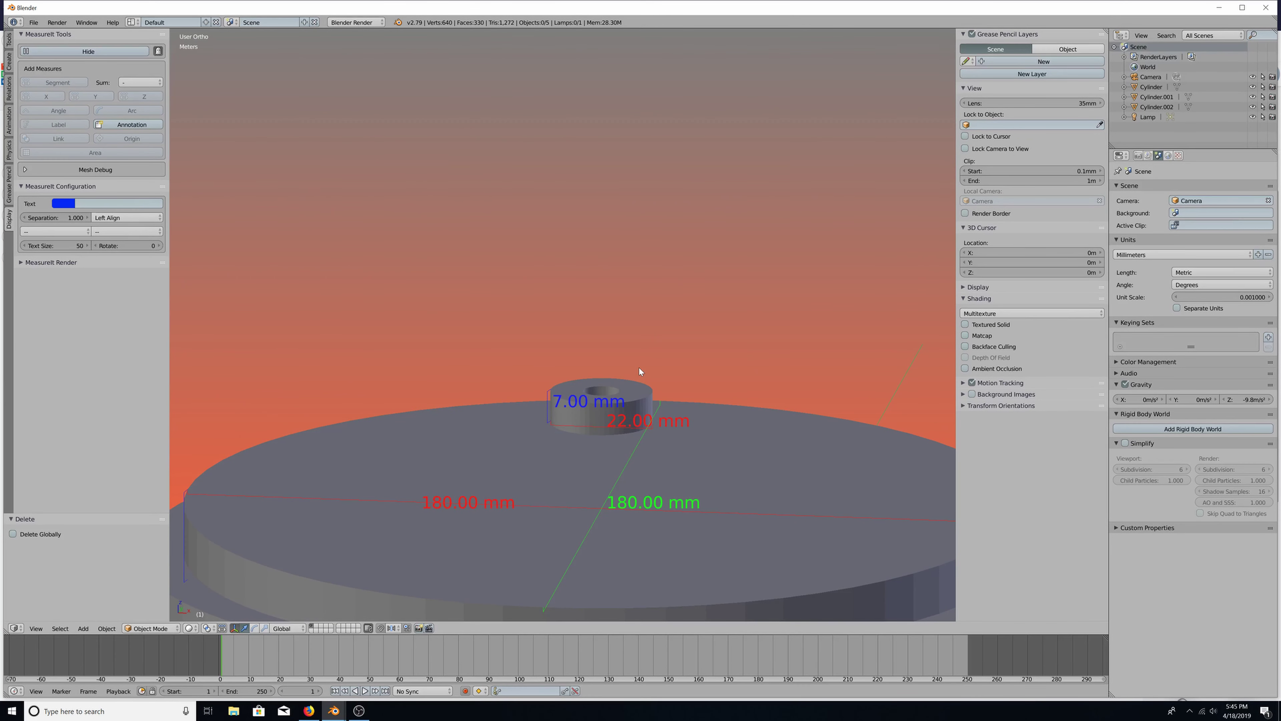
Add a new 64-vertex cylinder at the origin and scale it down uniformly to about 43 mm
right_click(770, 494)
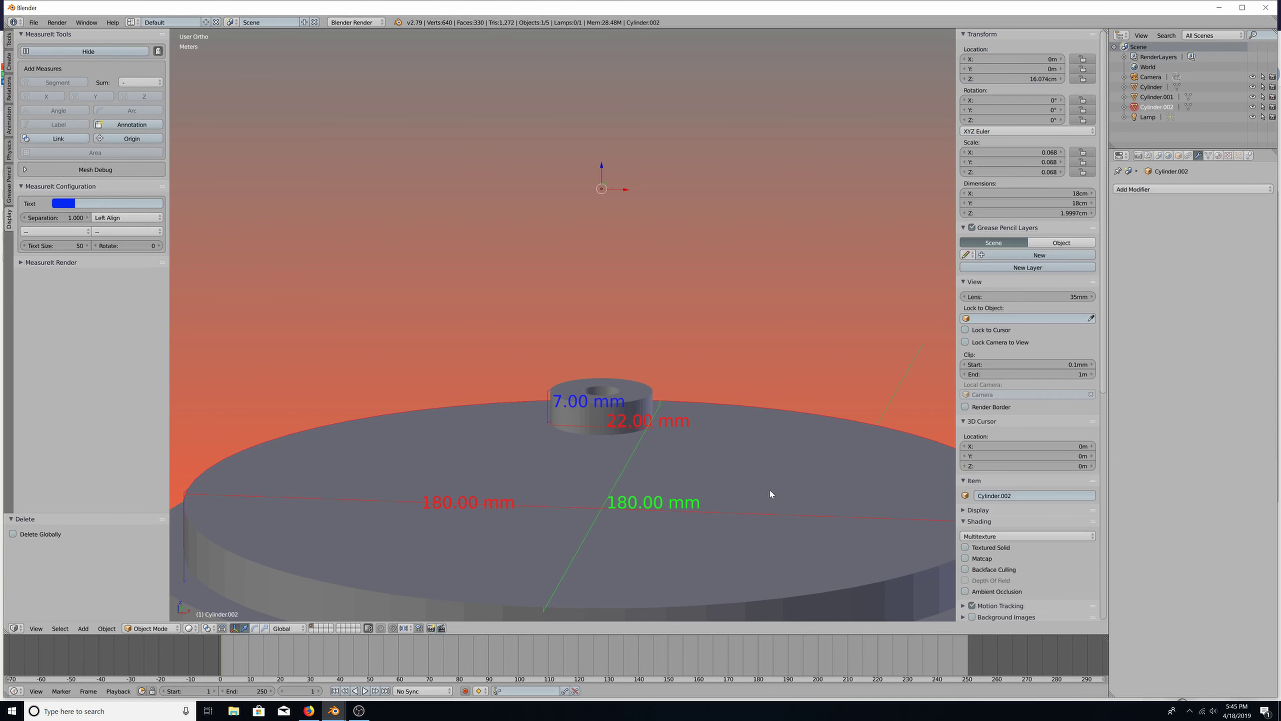
scroll(769, 490, "down", 3)
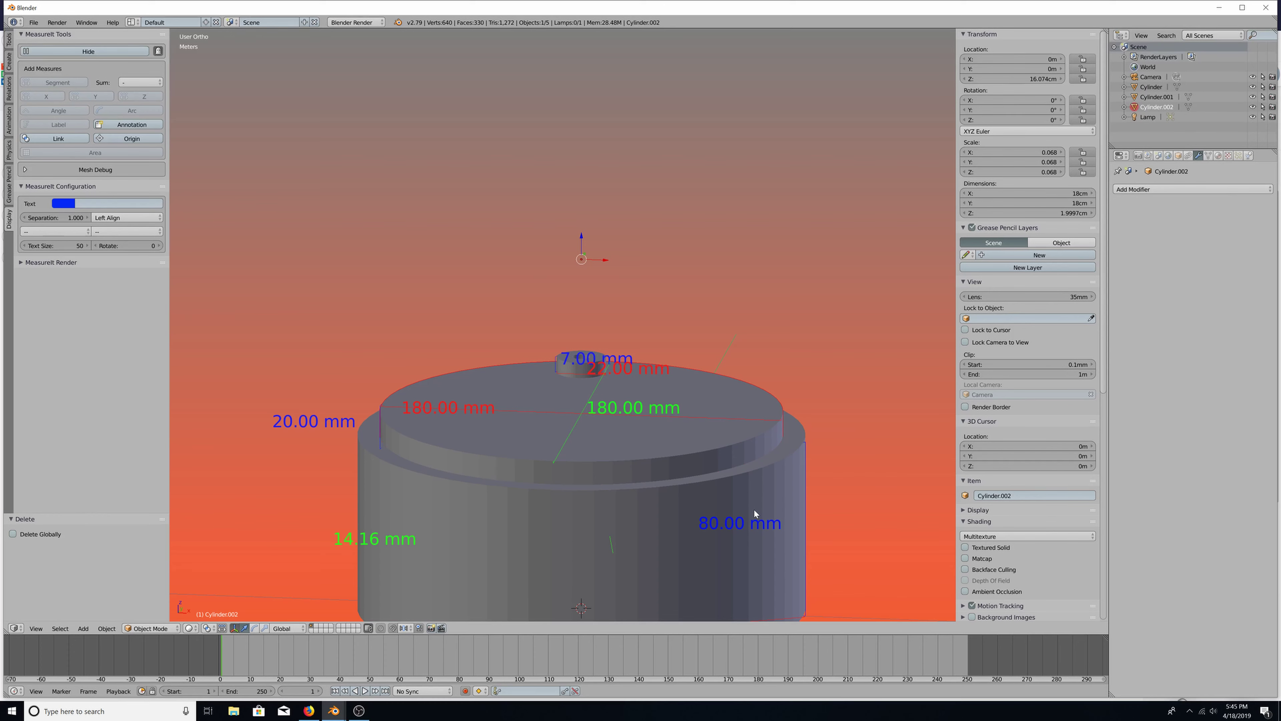
scroll(754, 509, "down", 2)
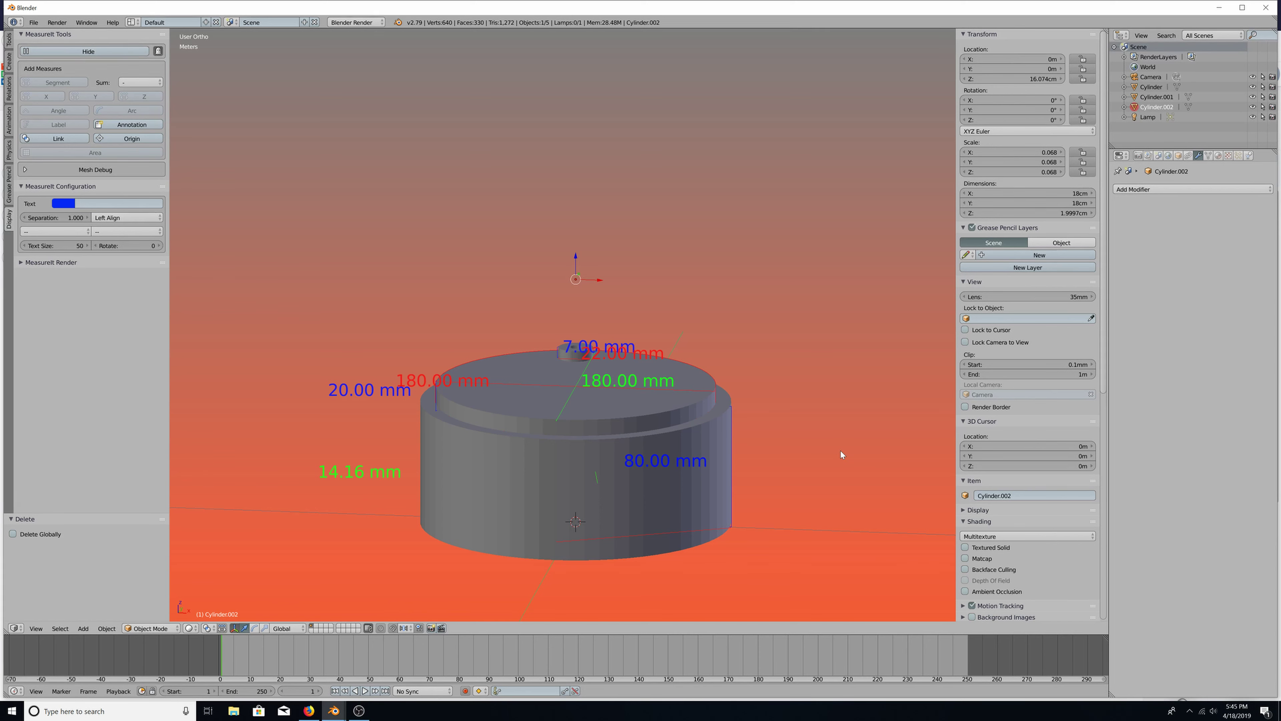
key("shift+a")
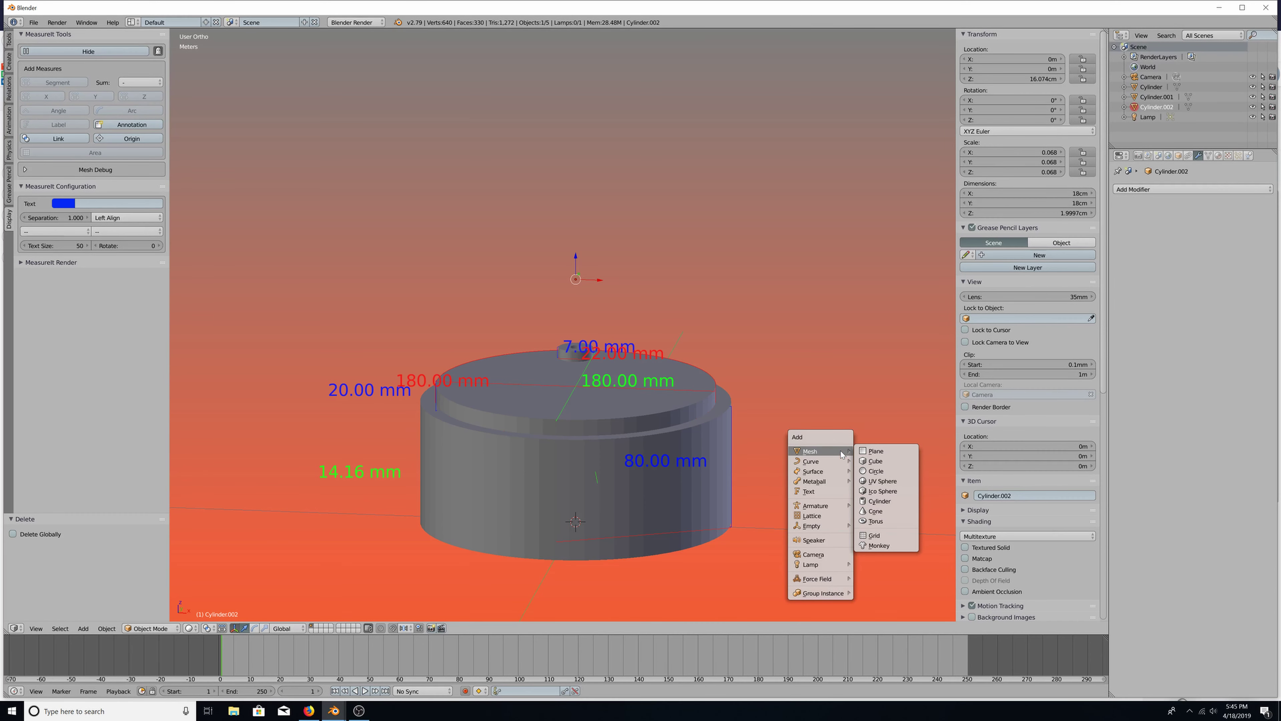
left_click(880, 501)
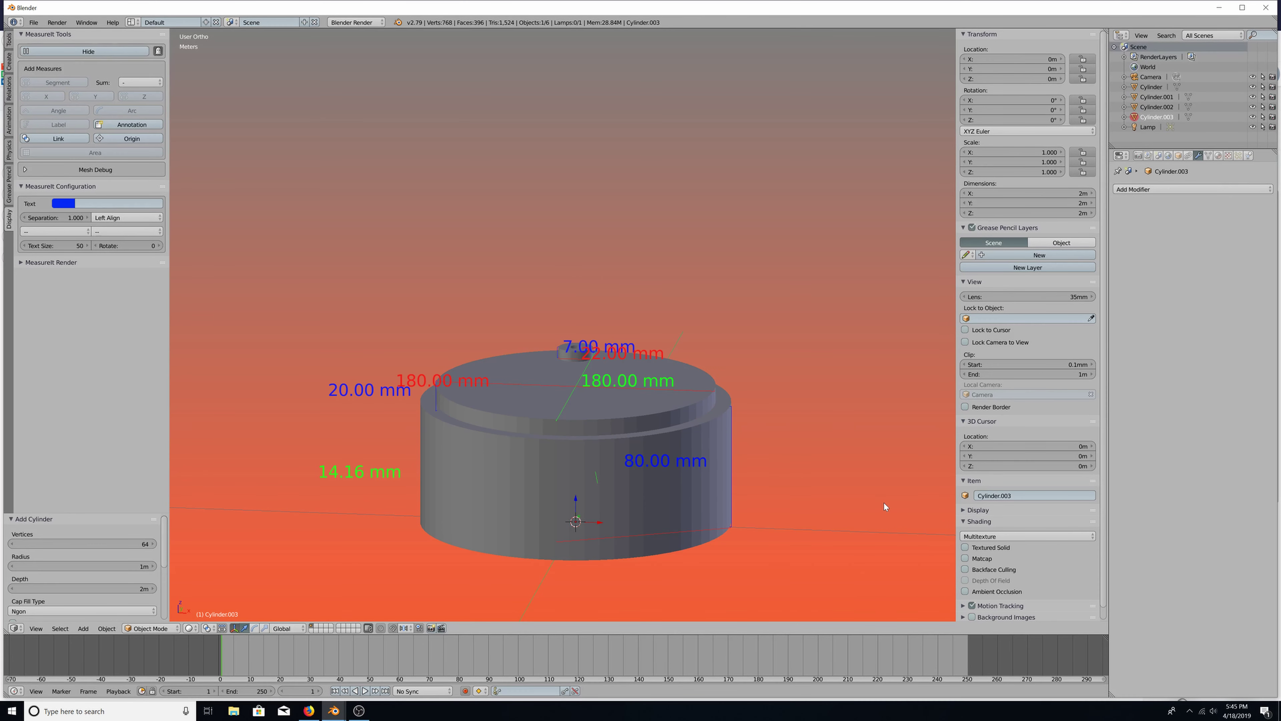
key("s")
left_click(706, 408)
key("s")
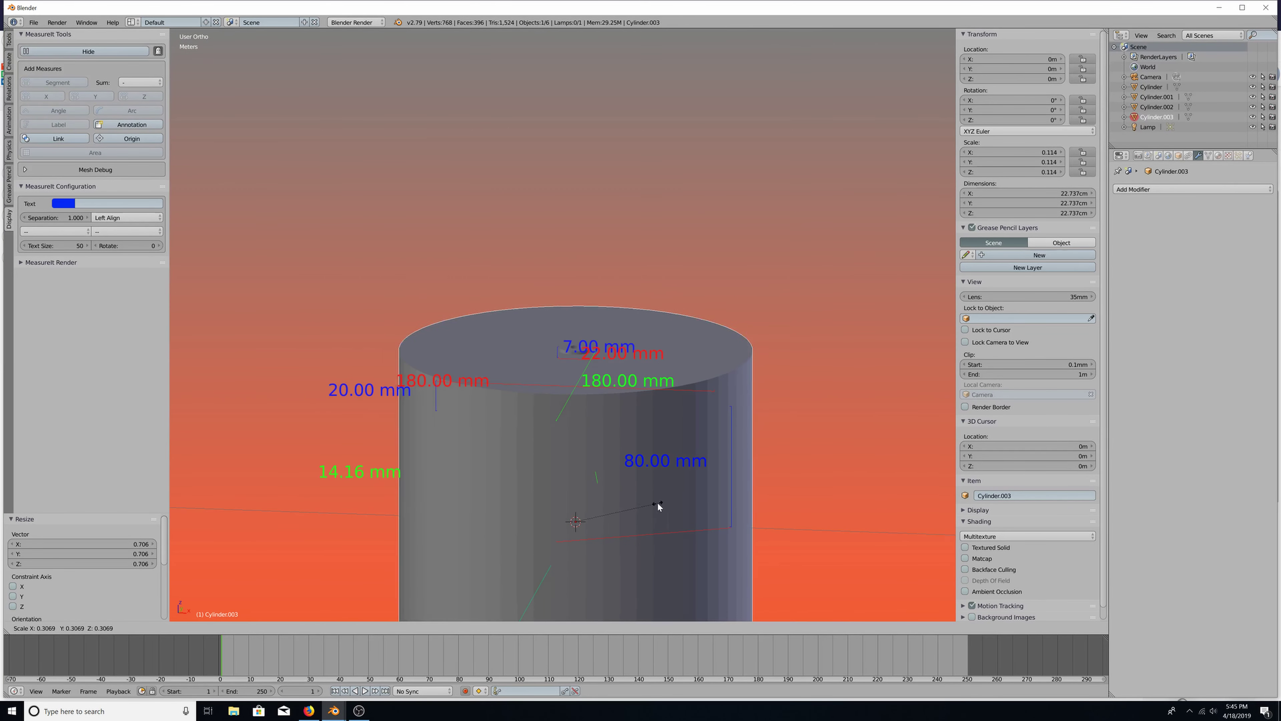
left_click(657, 504)
key("s")
left_click(664, 543)
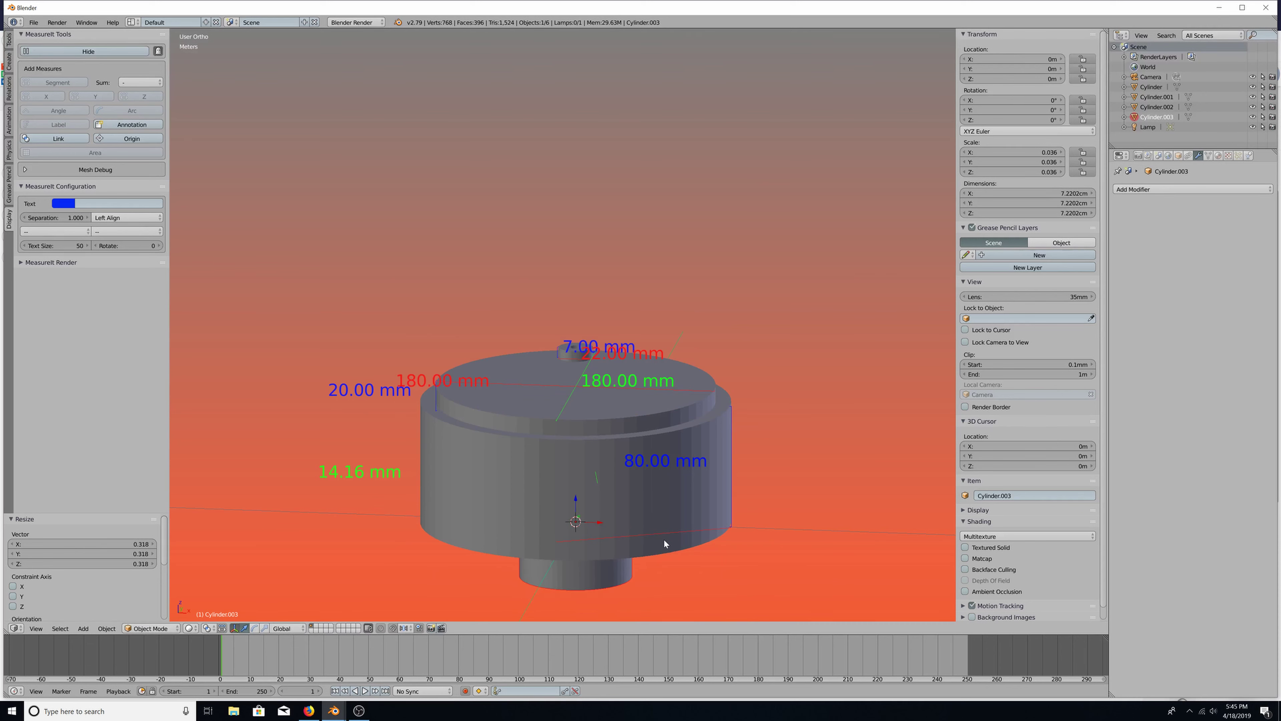
key("s")
left_click(720, 551)
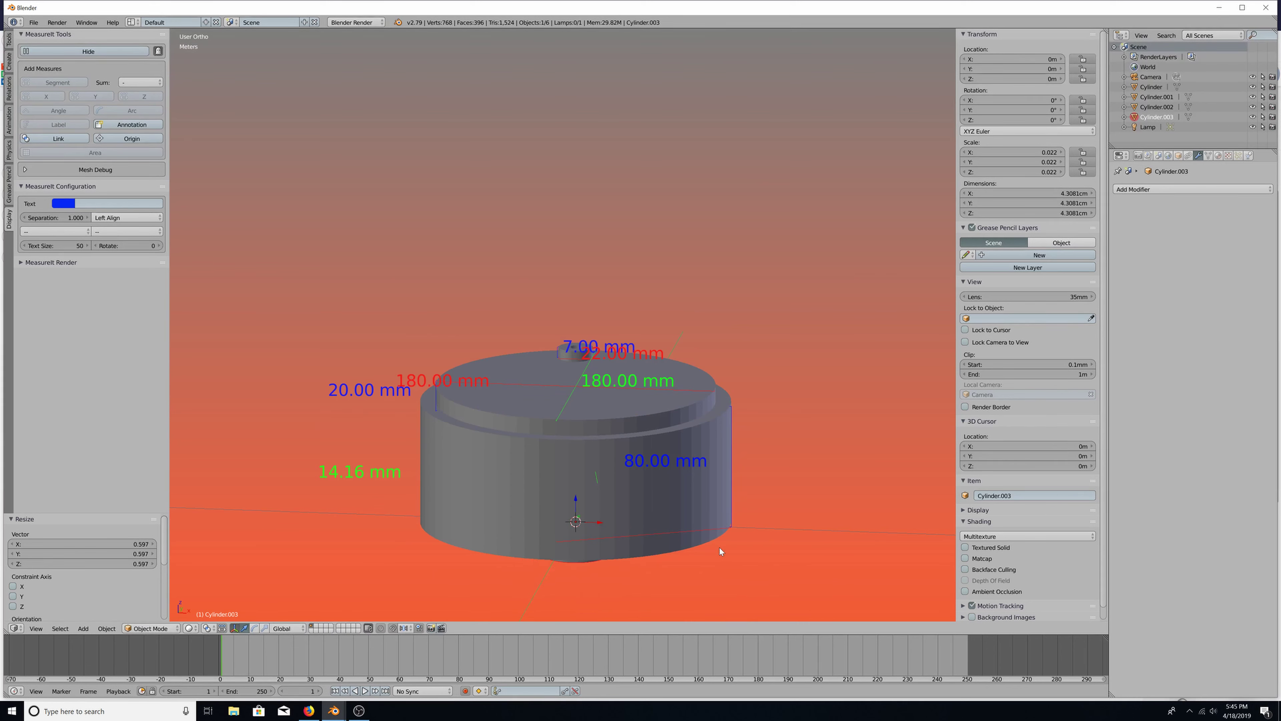
Move the new cylinder up about 9.28 cm along Z so that it sticks out of the housing's top disc
key("g")
key("z")
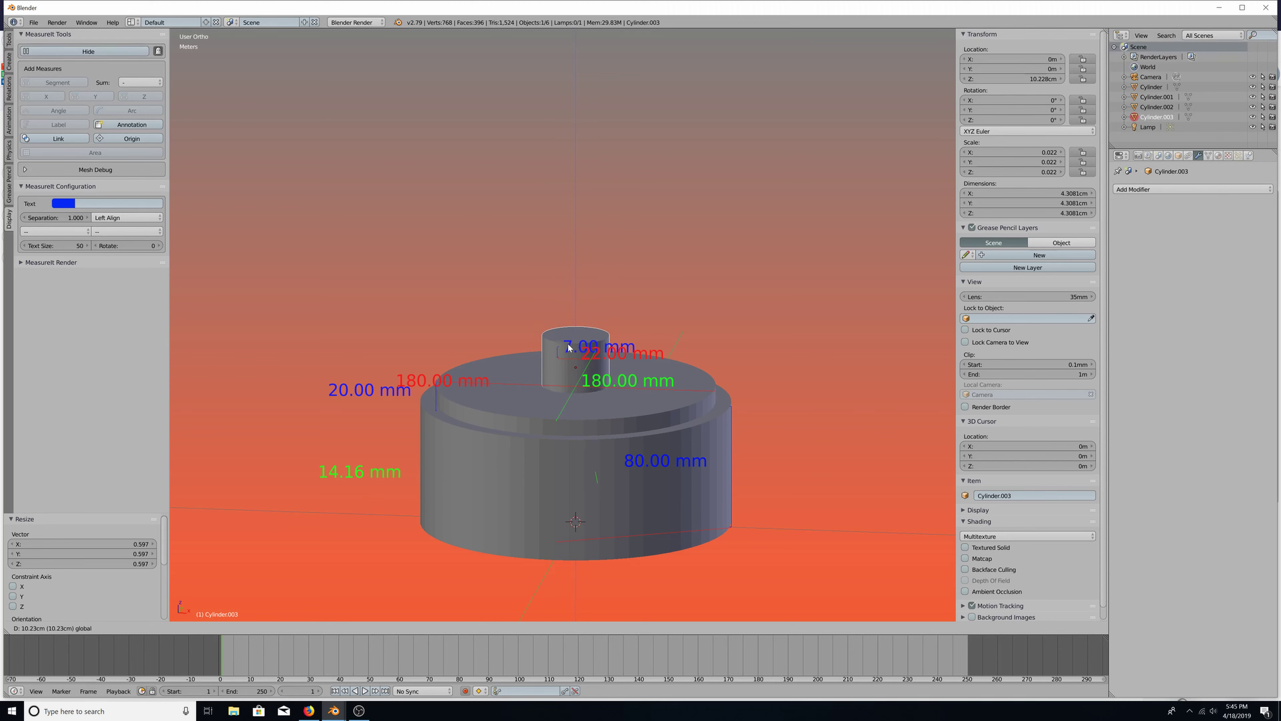
left_click(567, 362)
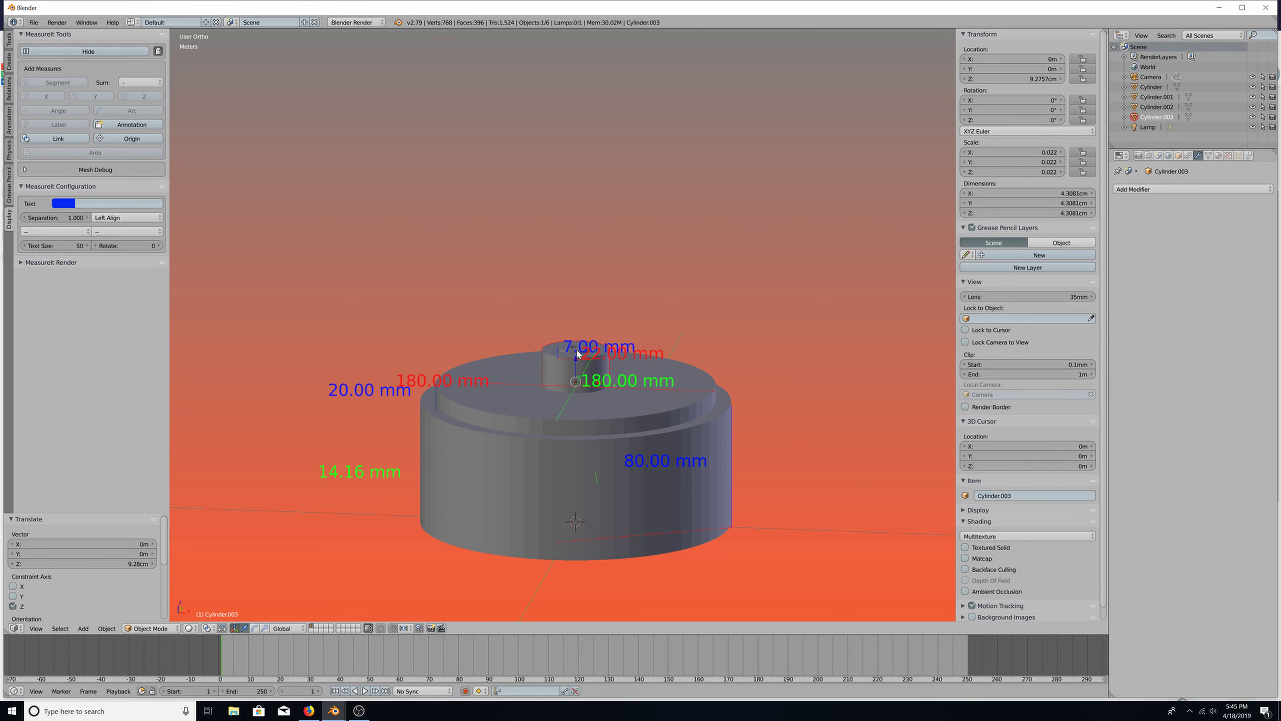
Undo the new cylinder and its edits, as well as the deletion of the 8 mm cutter cylinder
key("ctrl+z")
key("ctrl+z")
key("ctrl+z")
key("ctrl+z")
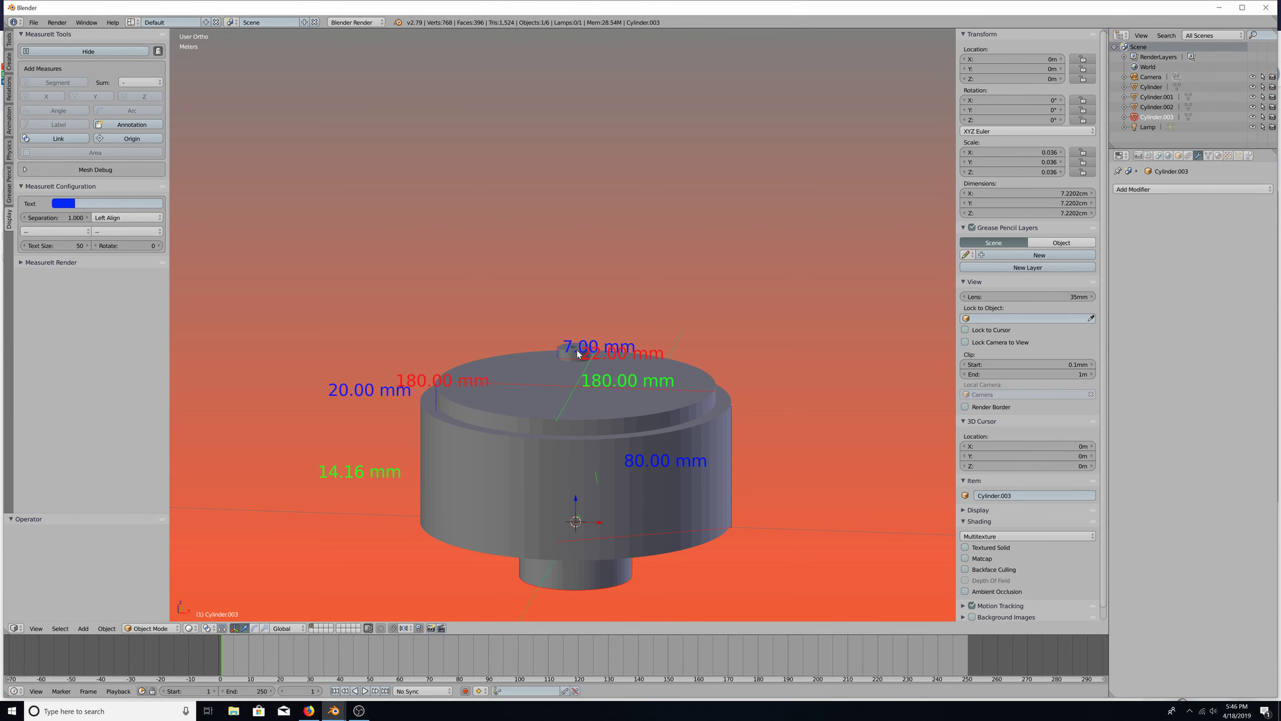
key("ctrl+z")
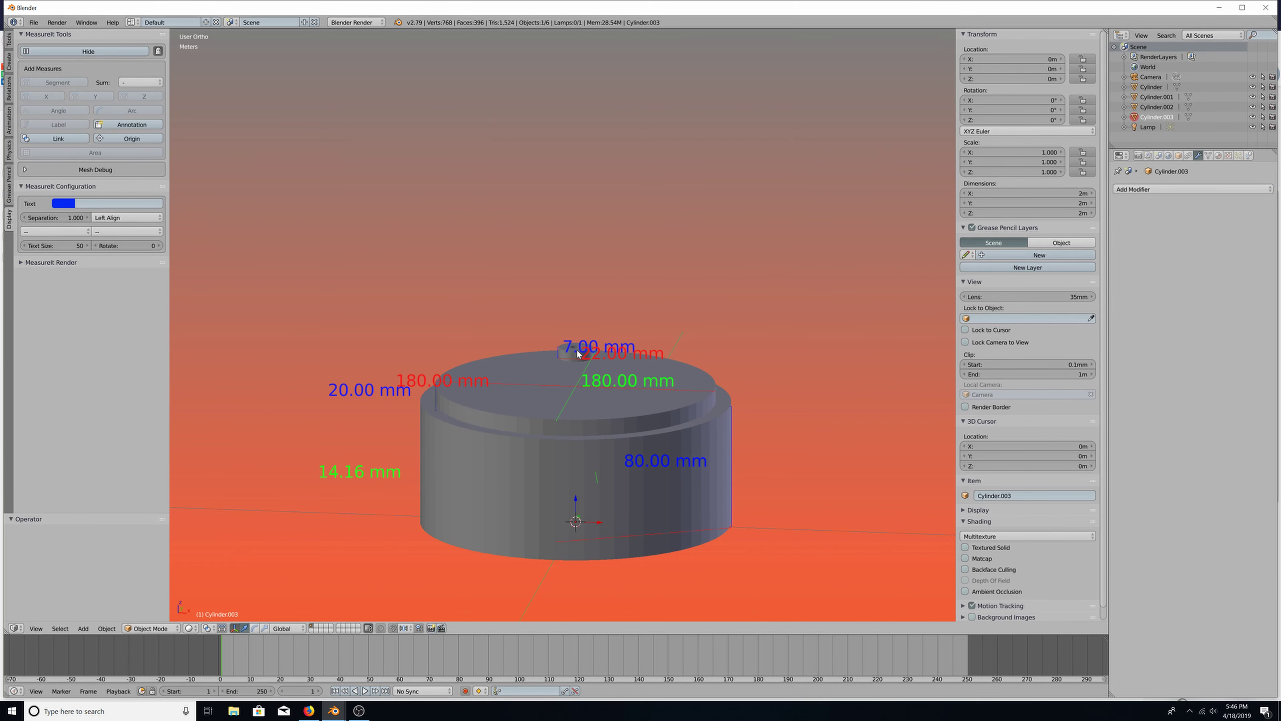
key("ctrl+shift+z")
key("ctrl+shift+z")
key("ctrl+shift+z")
key("ctrl+shift+z")
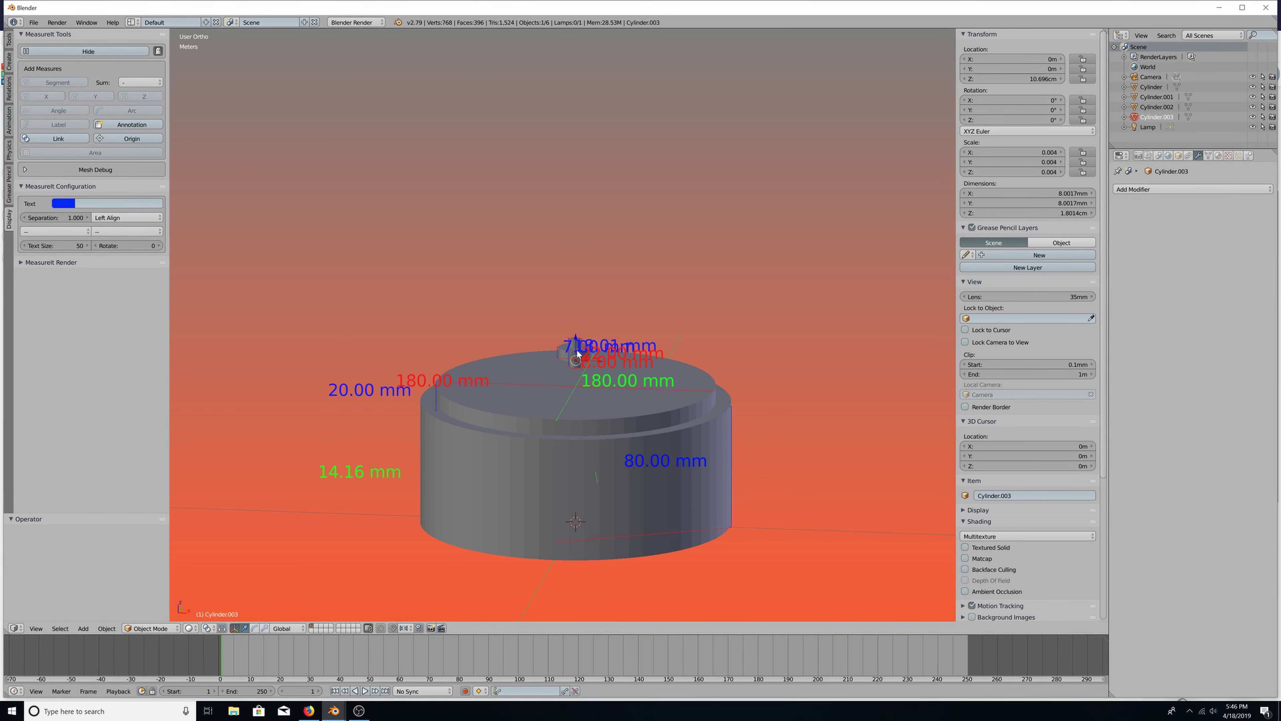
Undo the applied Boolean on the 22 mm ring and the 8 mm cutter's move into it
right_click(578, 353)
key("ctrl+shift+z")
key("ctrl+shift+z")
key("ctrl+shift+z")
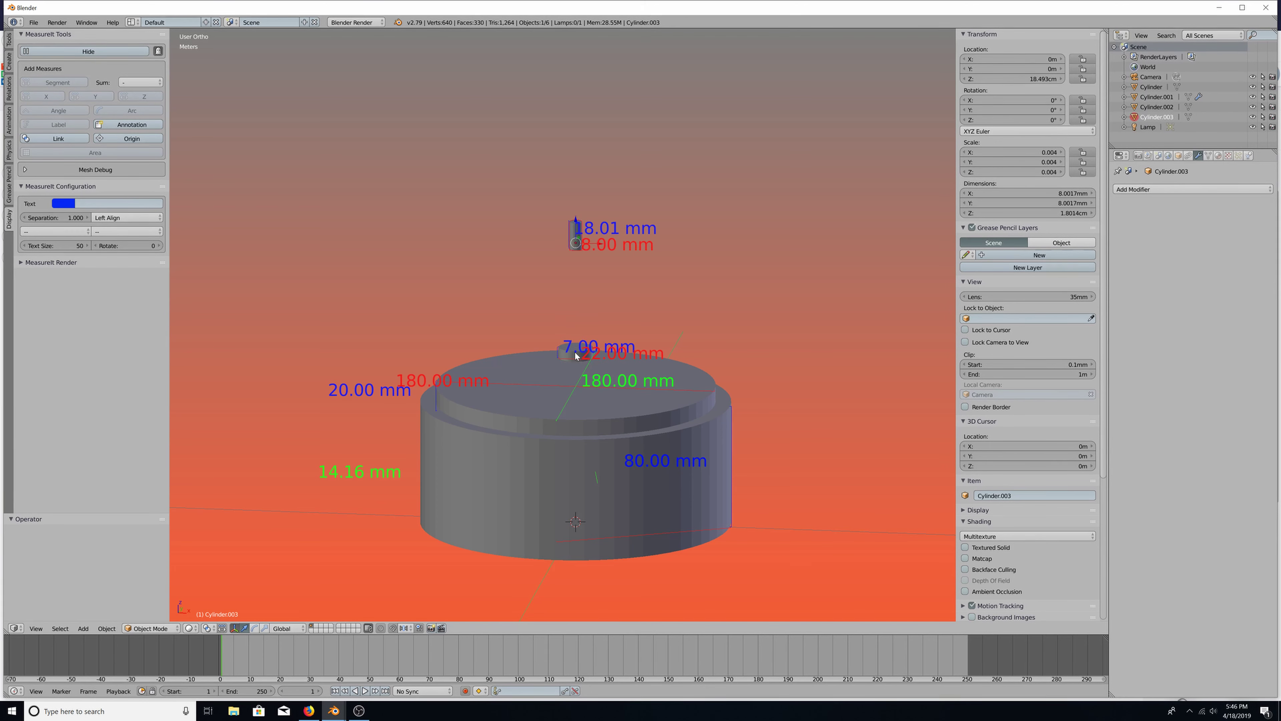
Duplicate the uncut 22 mm cylinder and move the copy about 14.6 cm up along Z
right_click(577, 355)
key("shift+d")
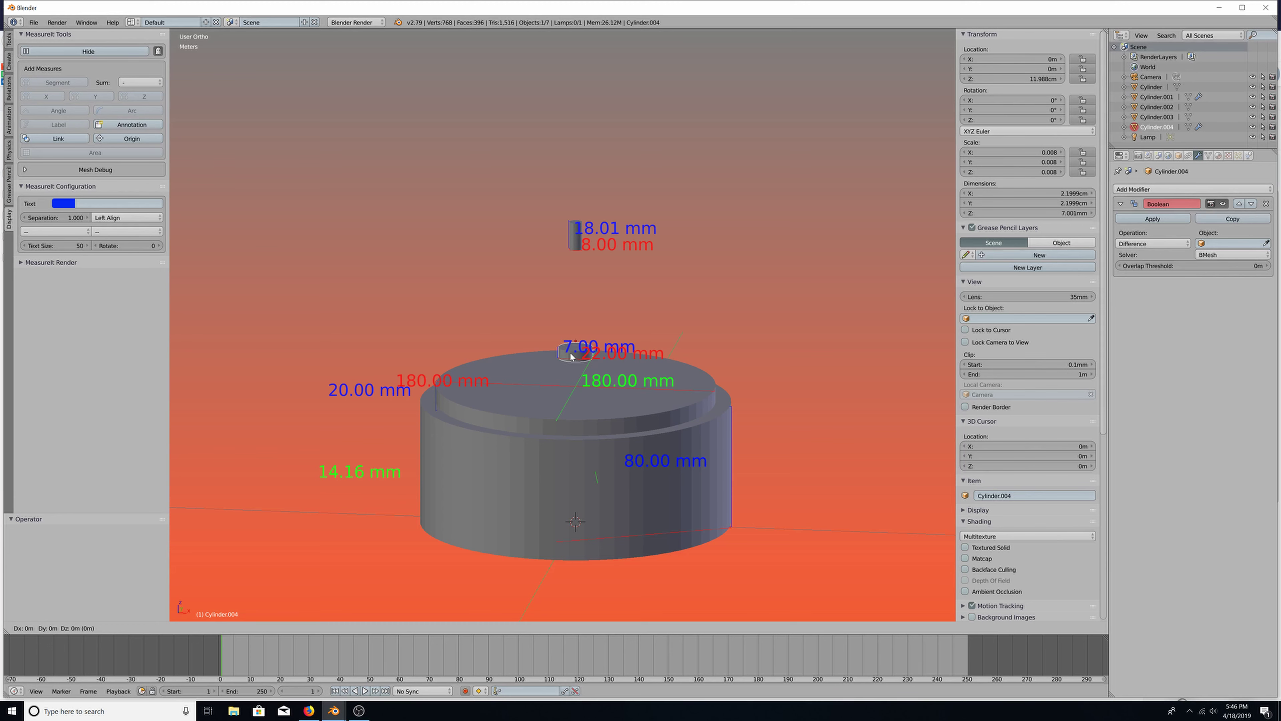
key("z")
left_click(572, 135)
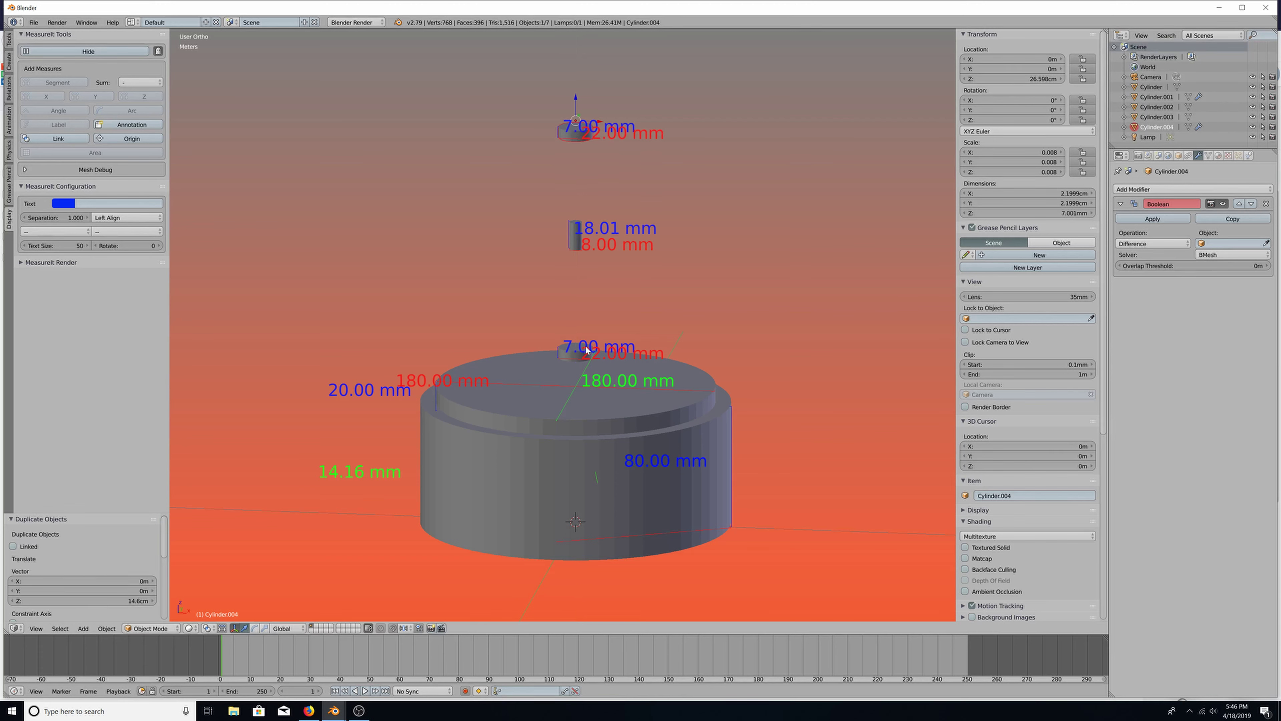
Move the 8 mm cutter cylinder about 7.9 cm down along Z so it passes through the lower 22 mm cylinder
right_click(575, 238)
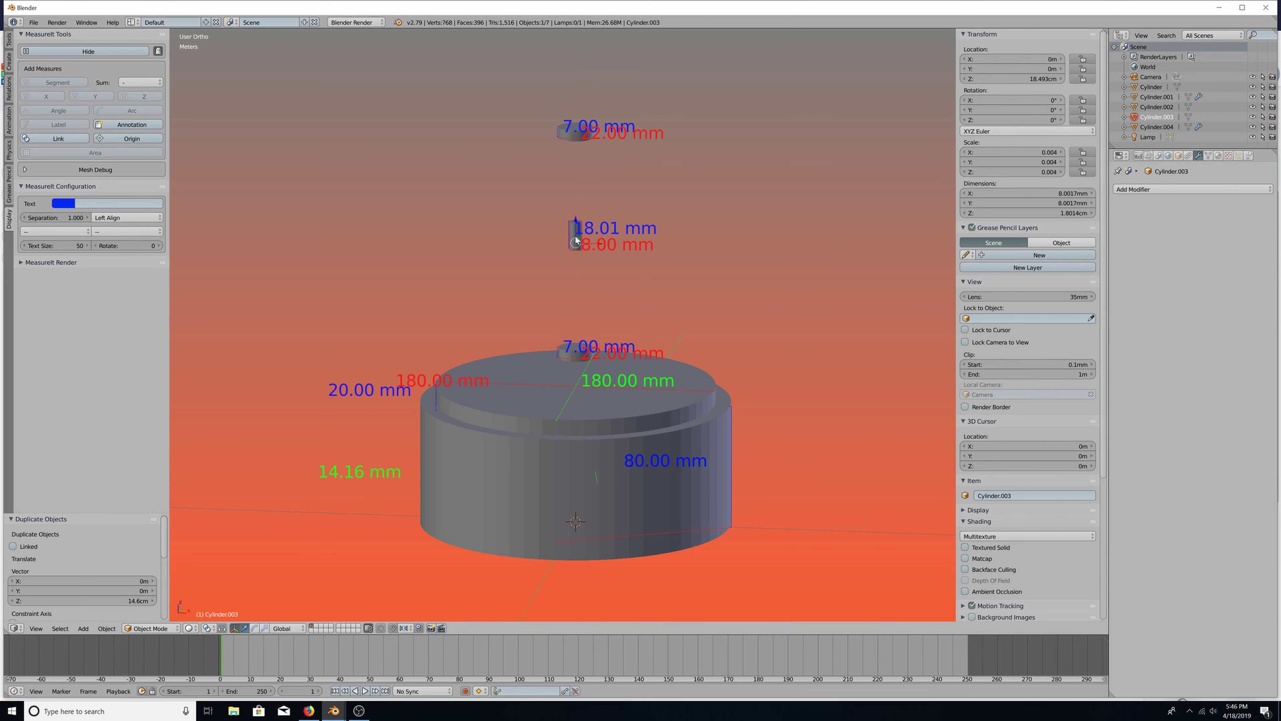
key("g")
key("z")
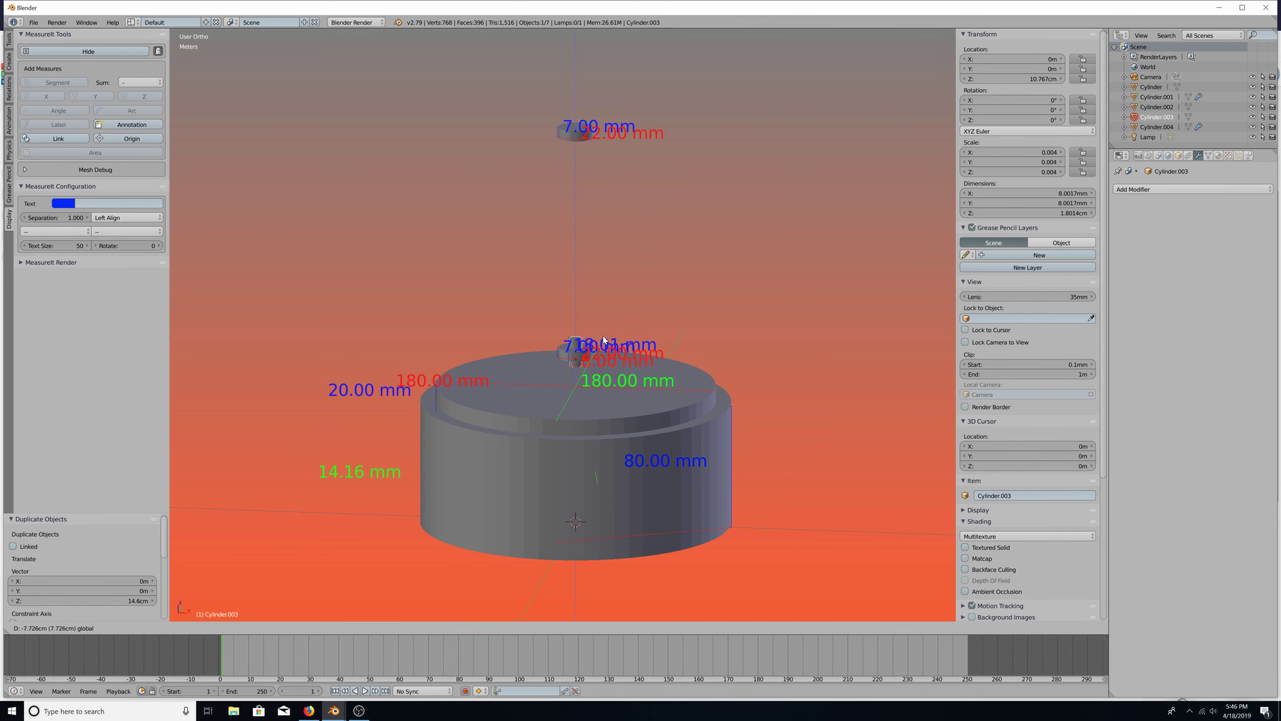
left_click(604, 341)
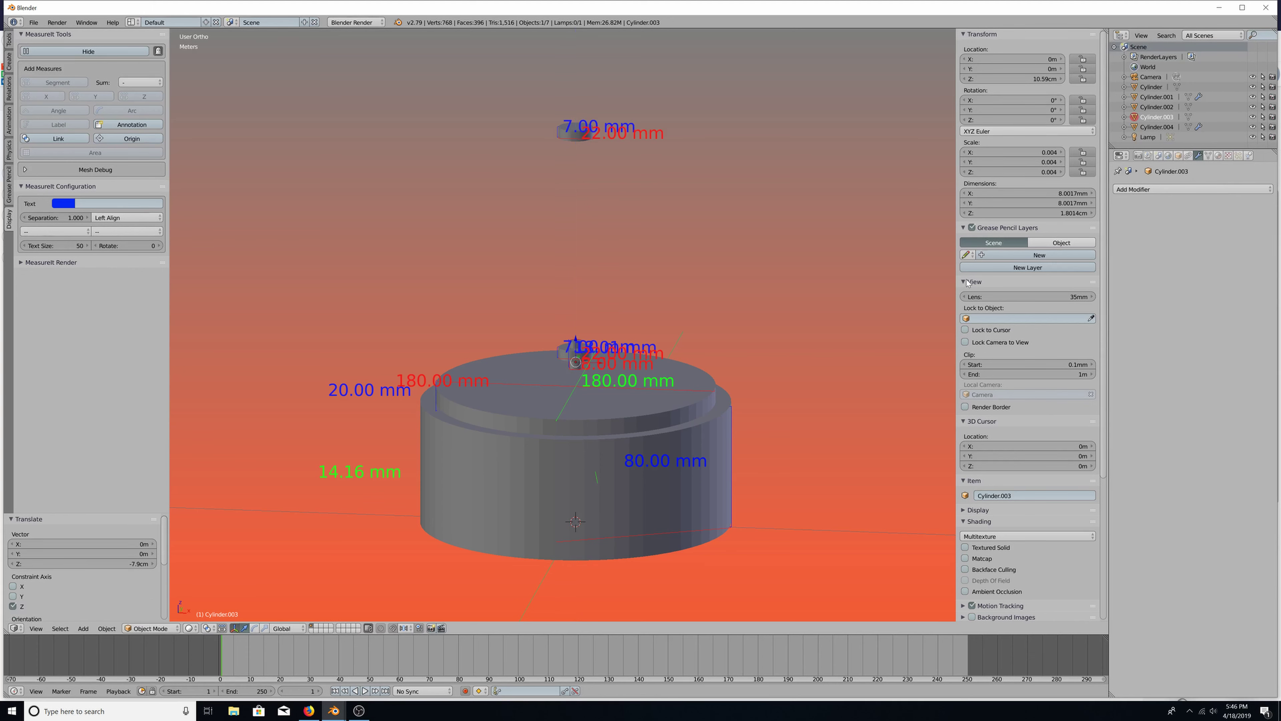
Set the 8 mm cutter as the object of the lower 22 mm cylinder's Boolean Difference modifier and apply the modifier
right_click(564, 356)
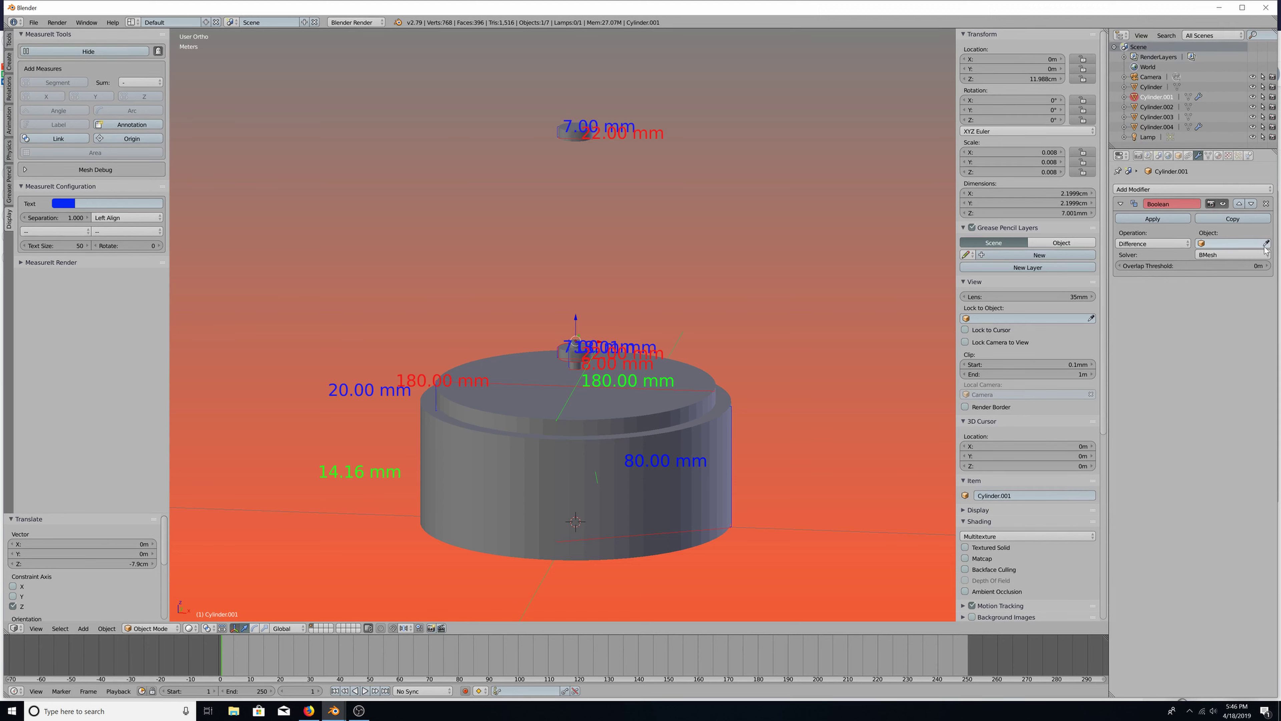
left_click(578, 364)
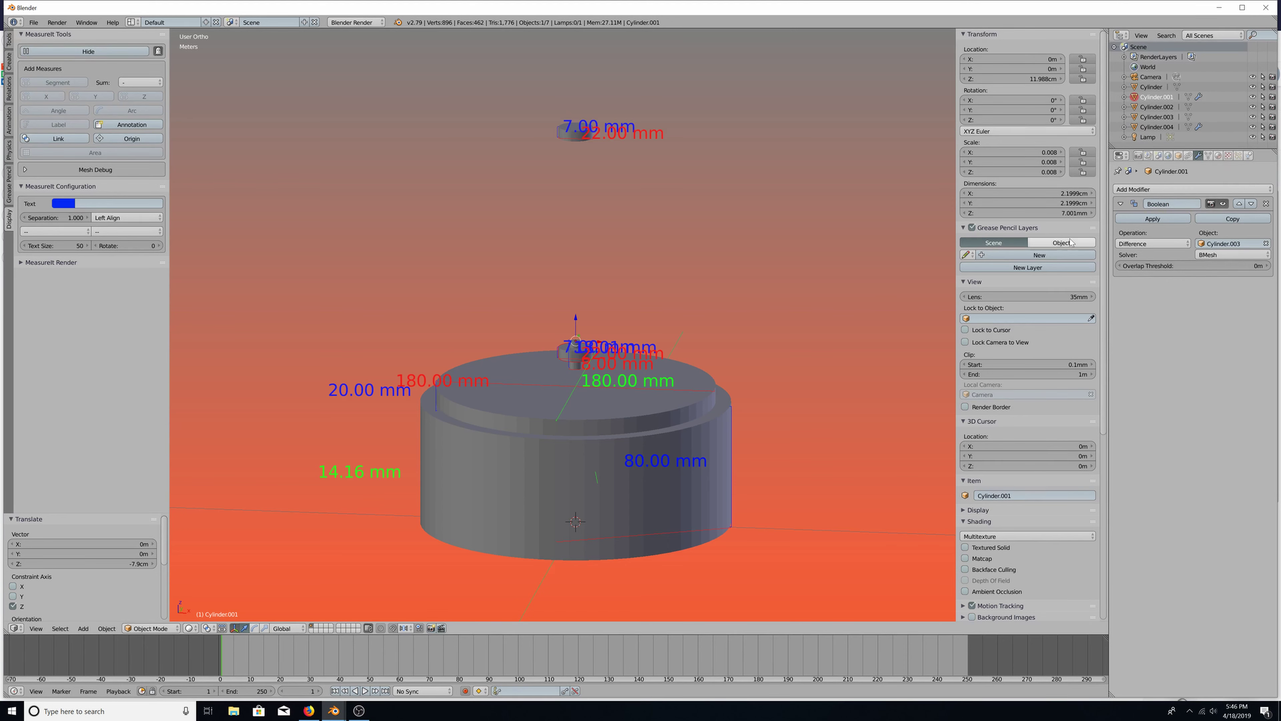
left_click(1145, 219)
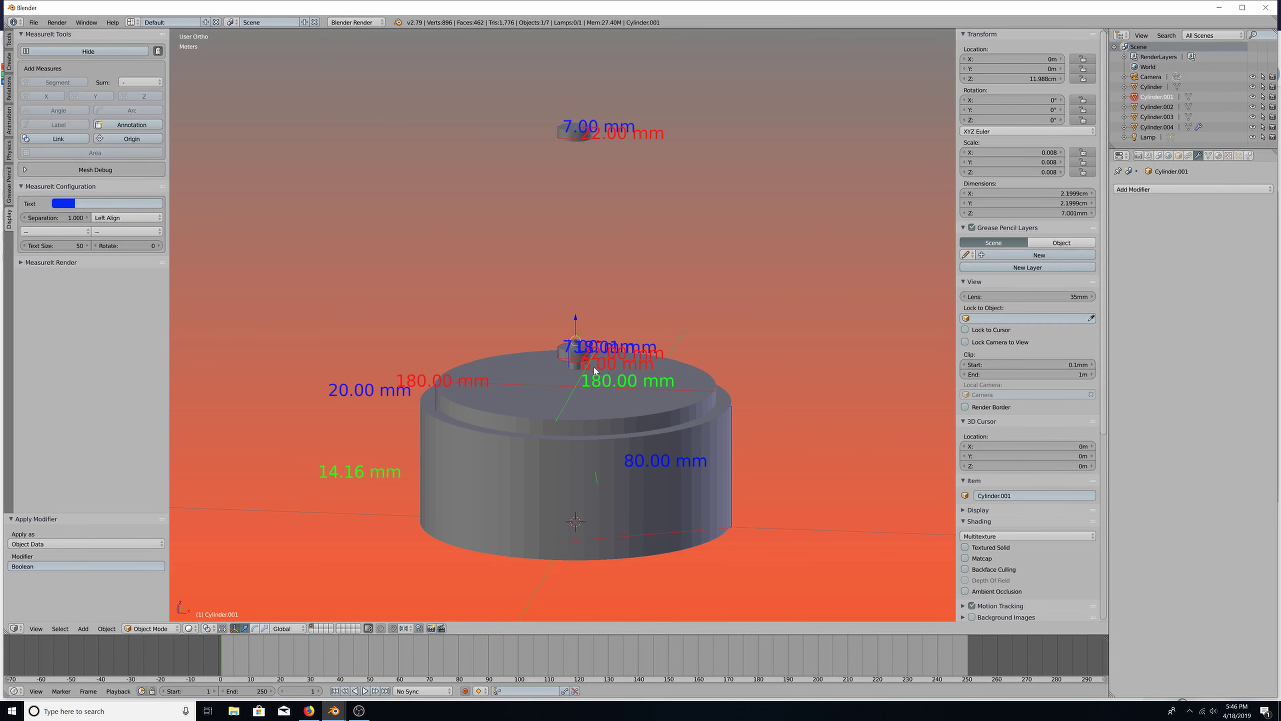
Delete the 8 mm cutter cylinder from the middle of the lower 22 mm ring
right_click(573, 372)
key("x")
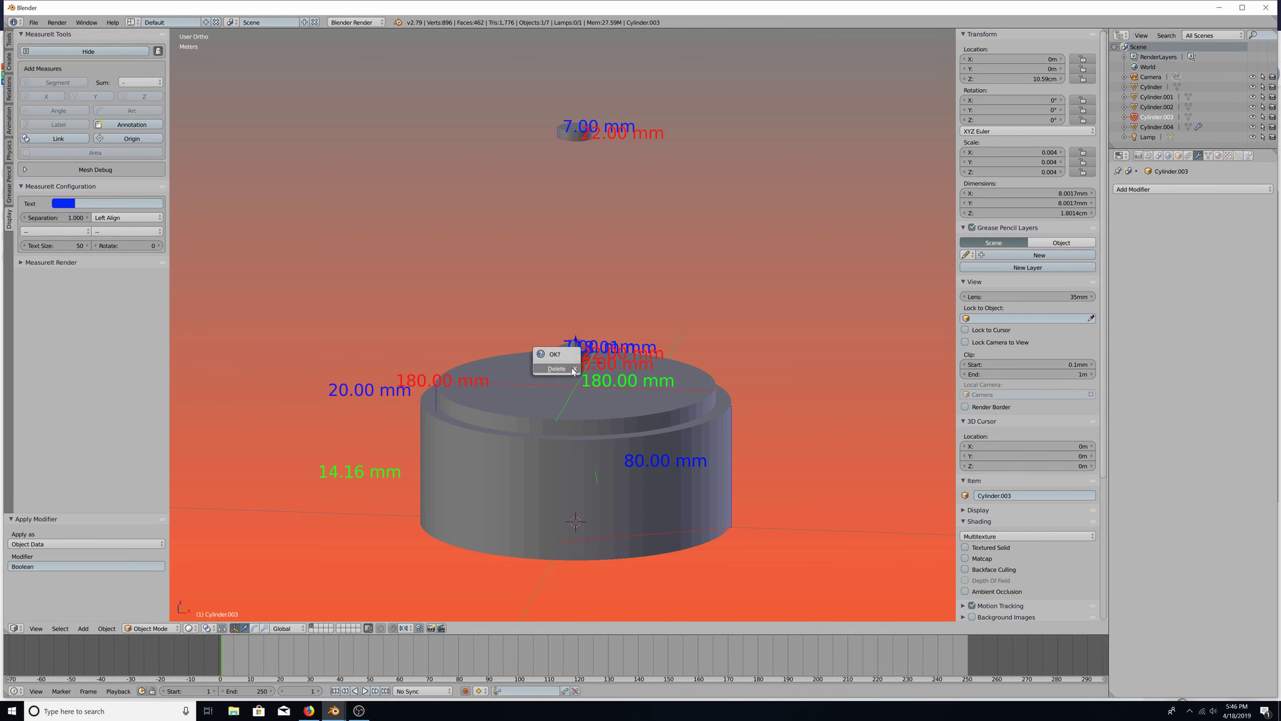
left_click(573, 371)
Add a 64-vertex cylinder at the origin and scale it down uniformly to about 47 mm
middle_click_drag(580, 362, 608, 168)
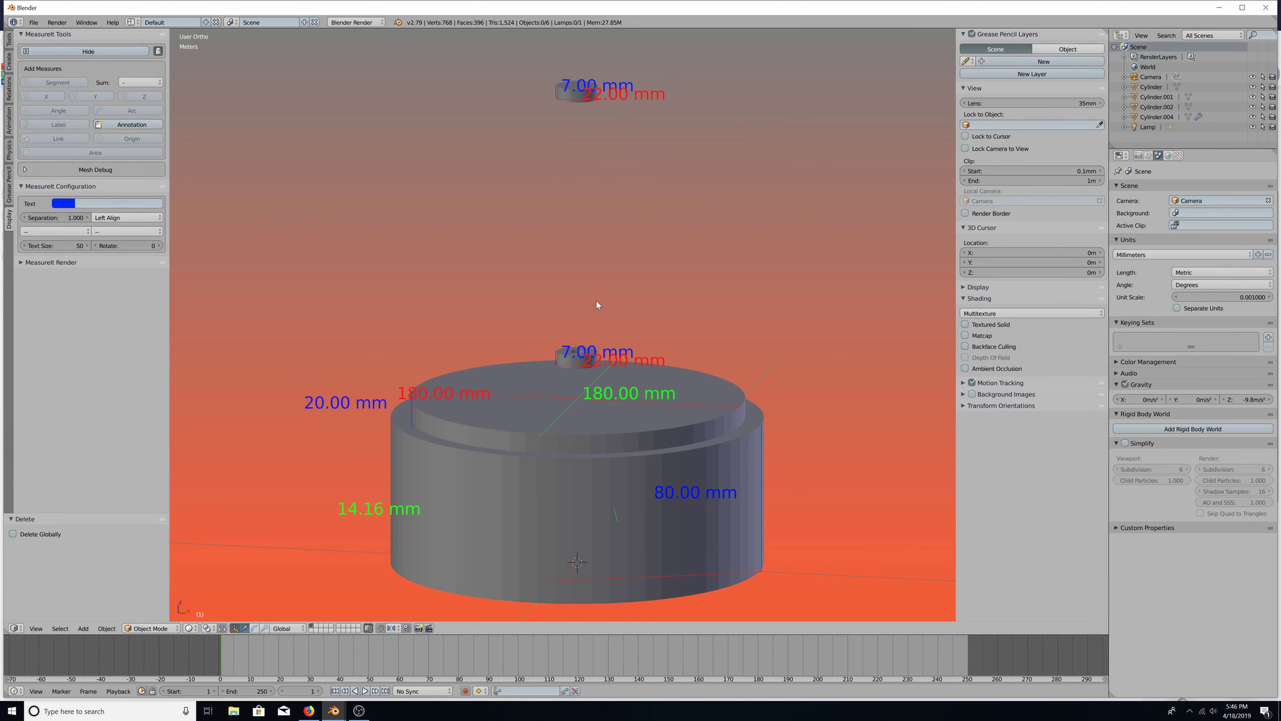
key("shift+a")
mouse_move(597, 304)
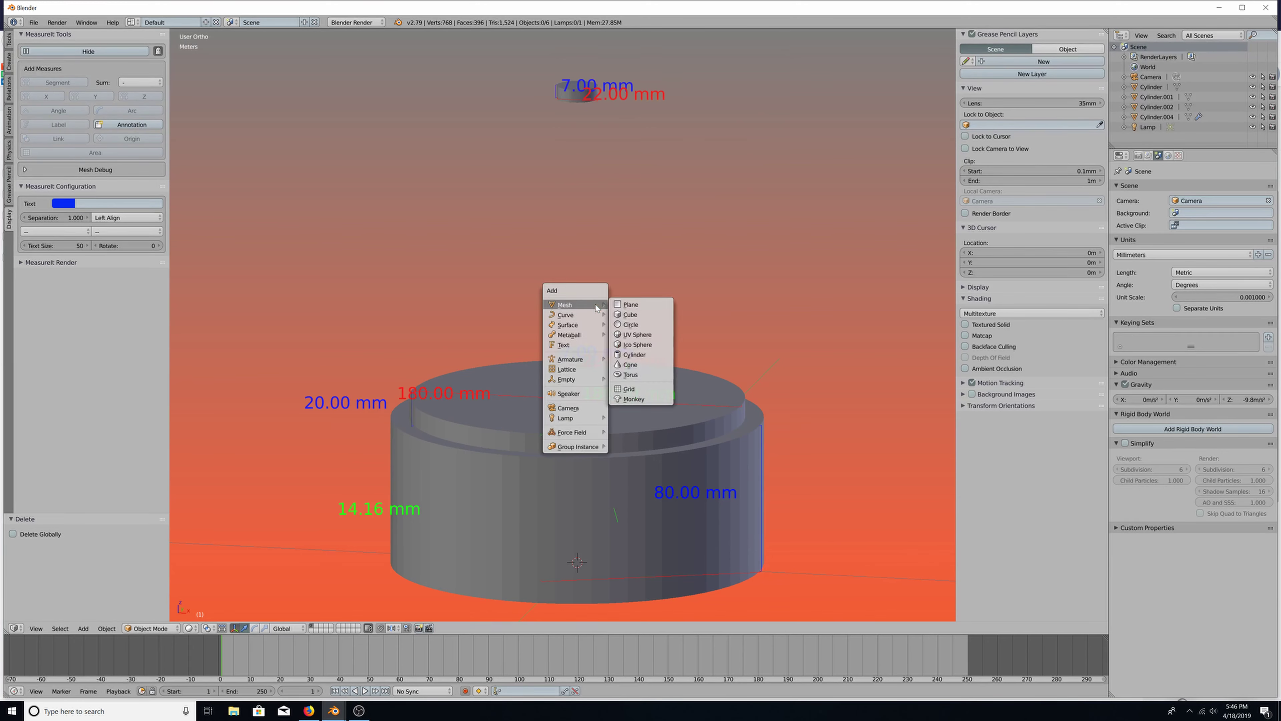
left_click(628, 355)
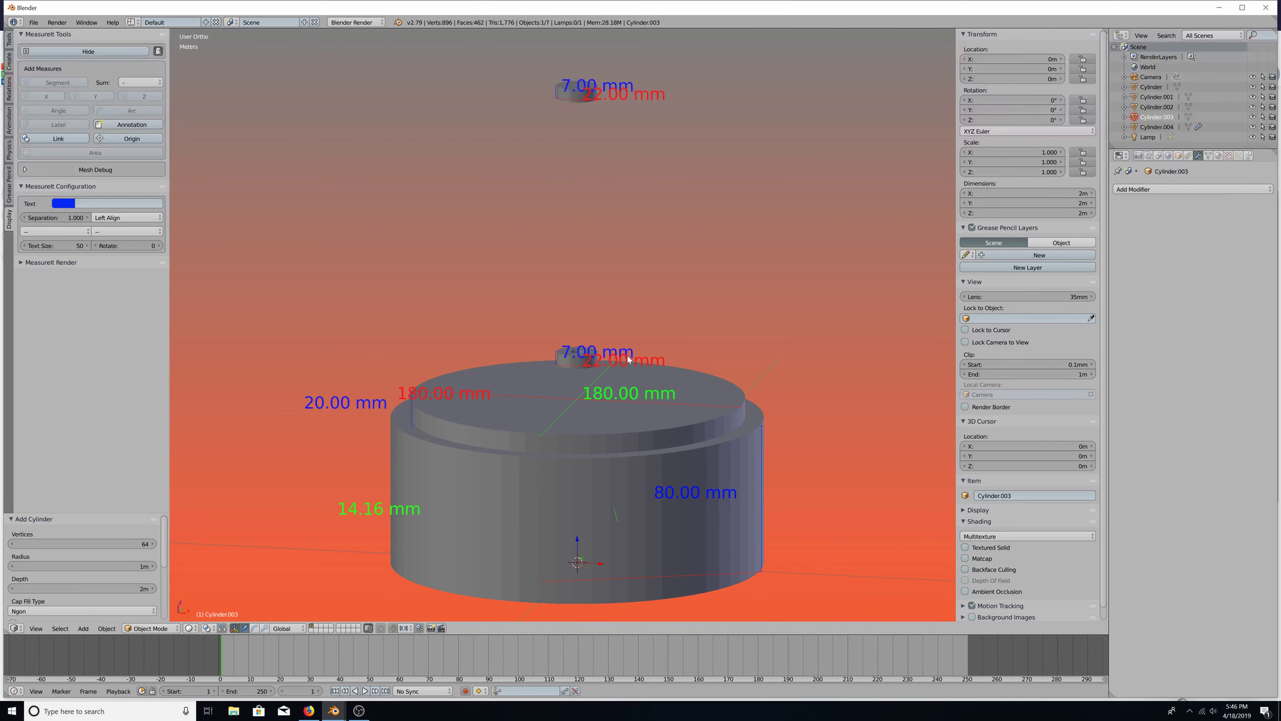
key("s")
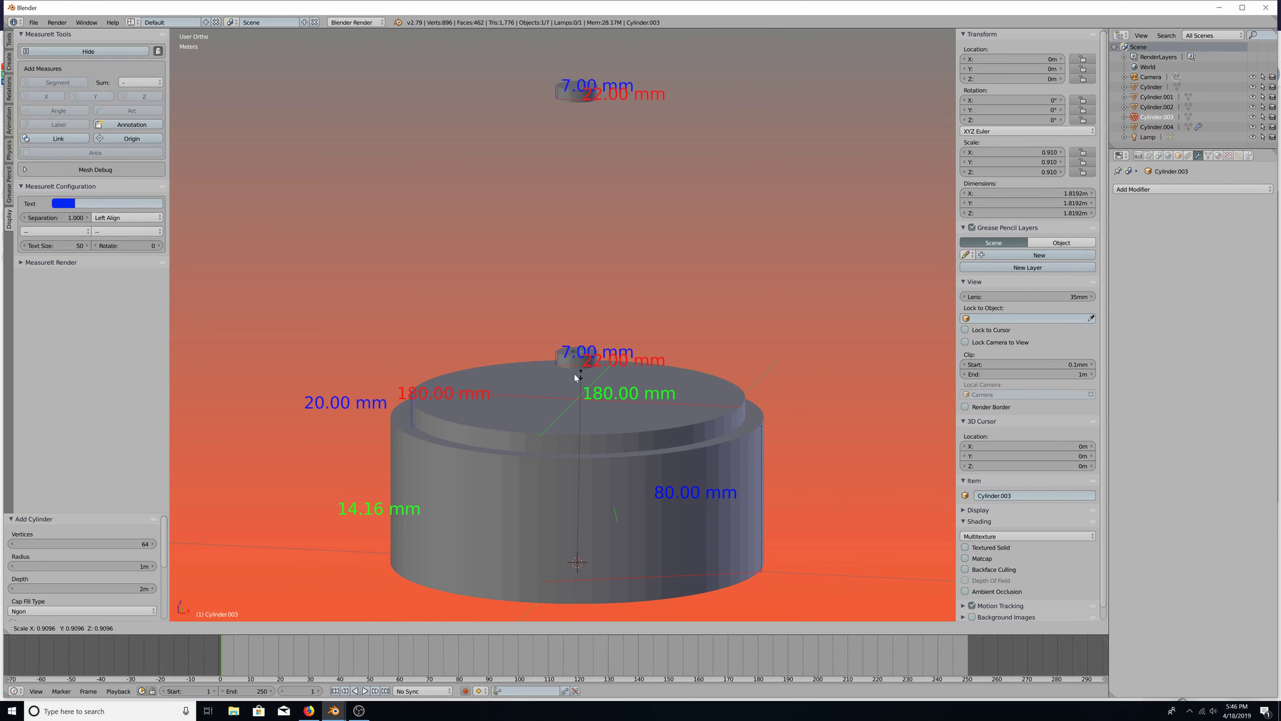
left_click(571, 369)
key("s")
left_click(662, 498)
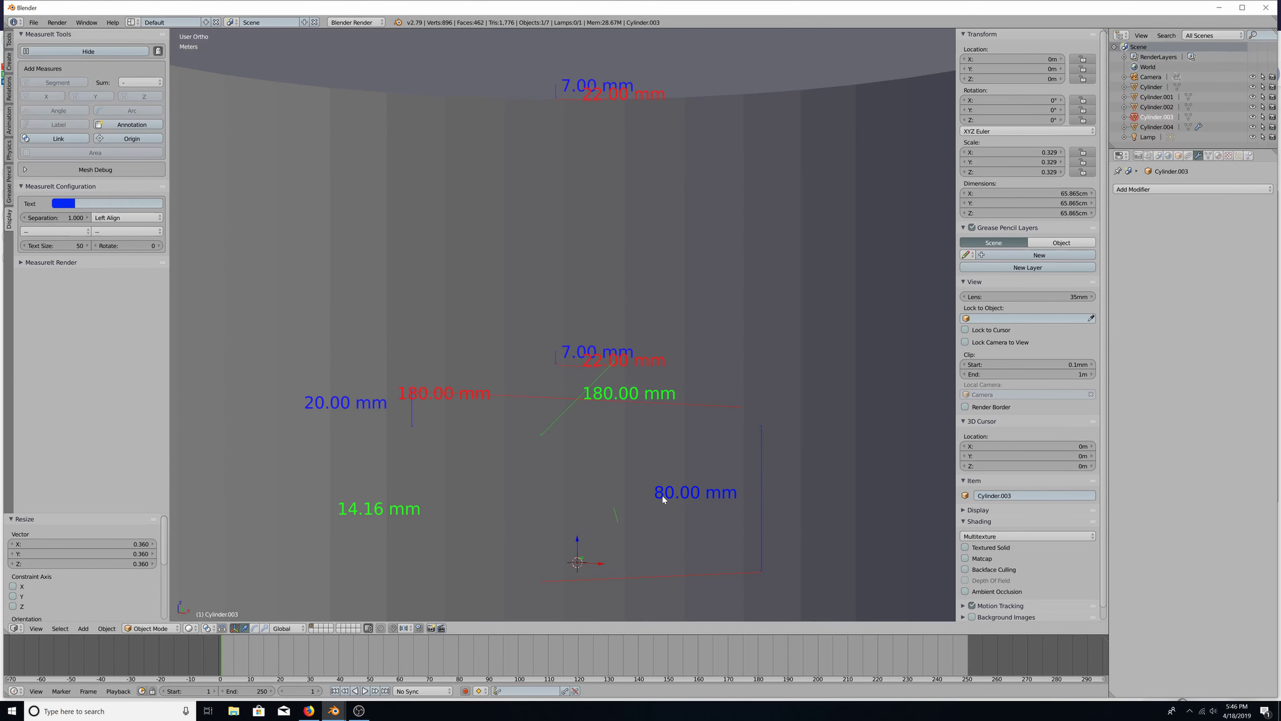
key("s")
left_click(631, 562)
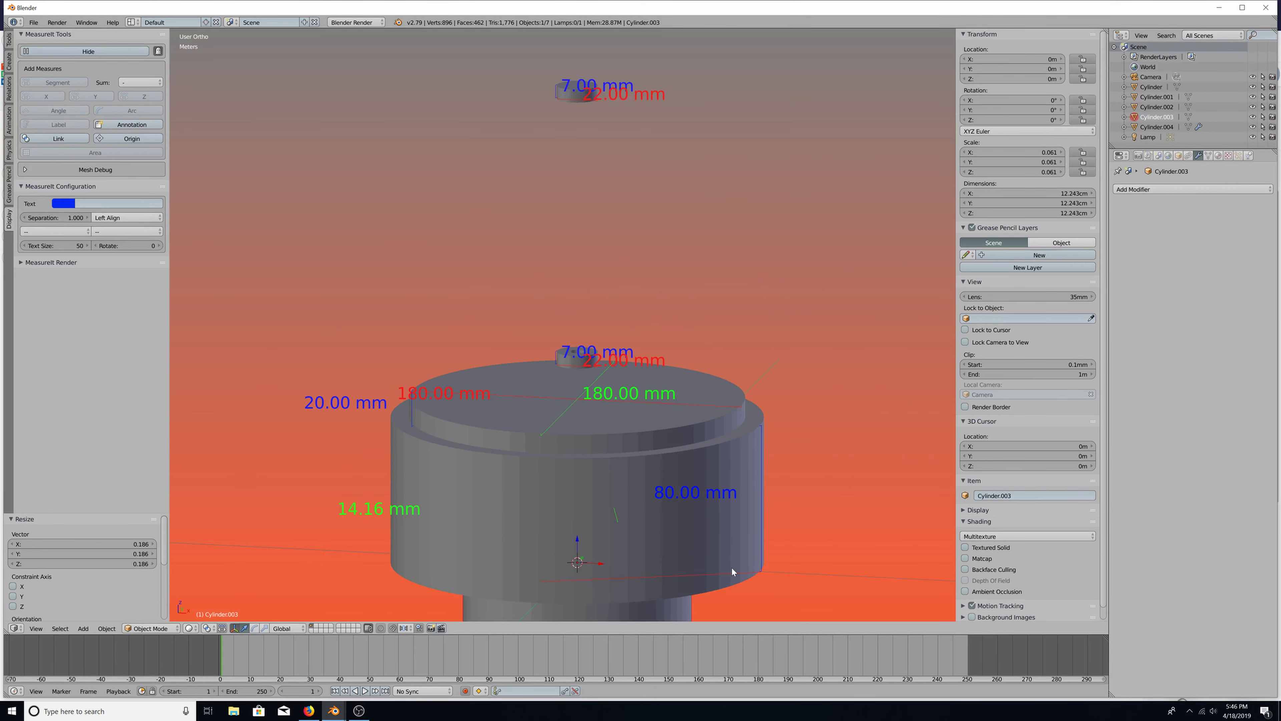
key("s")
left_click(668, 569)
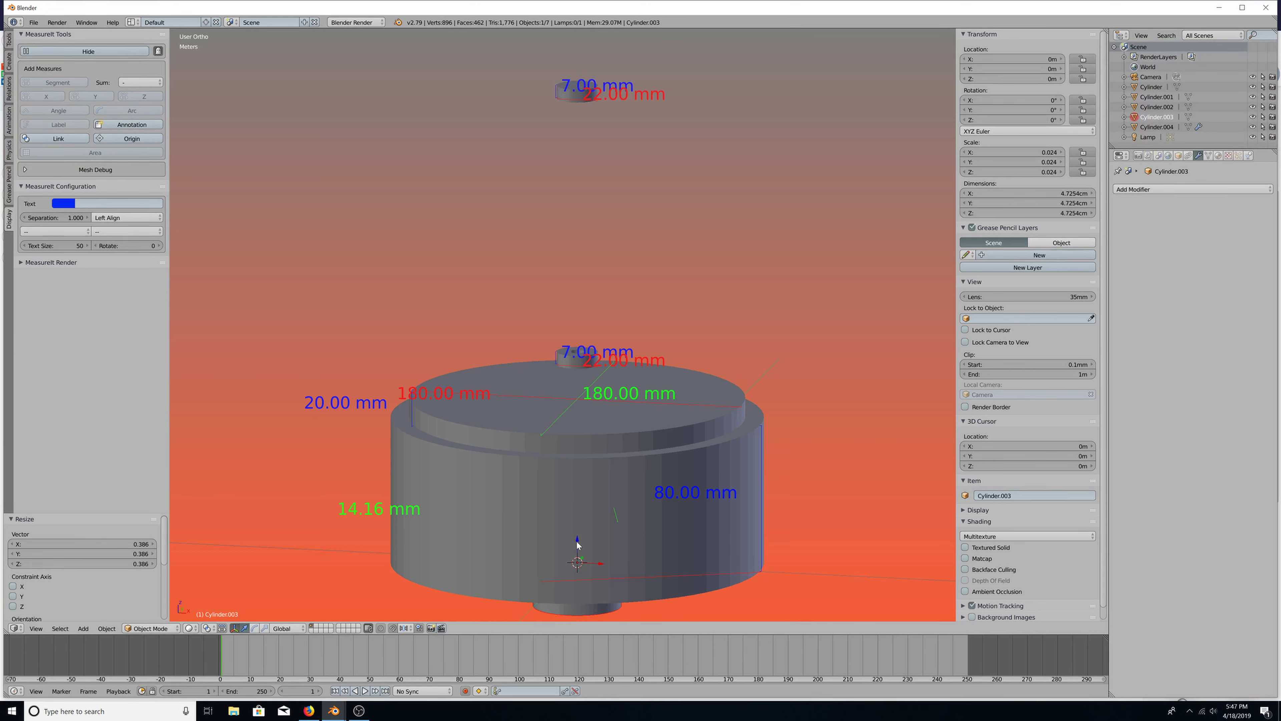
Move the new cylinder about 16.5 cm up along Z so it sits between the two 22 mm cylinders
left_click_drag(578, 544, 596, 328)
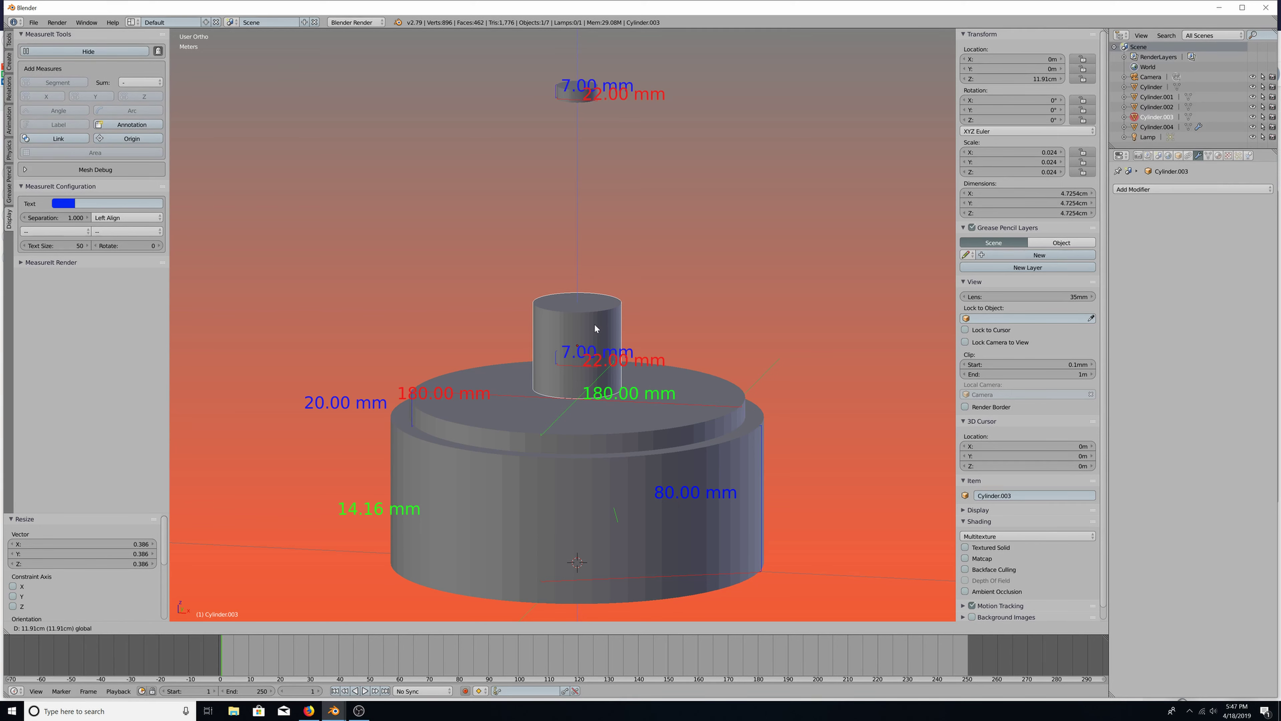
left_click_drag(595, 328, 656, 242)
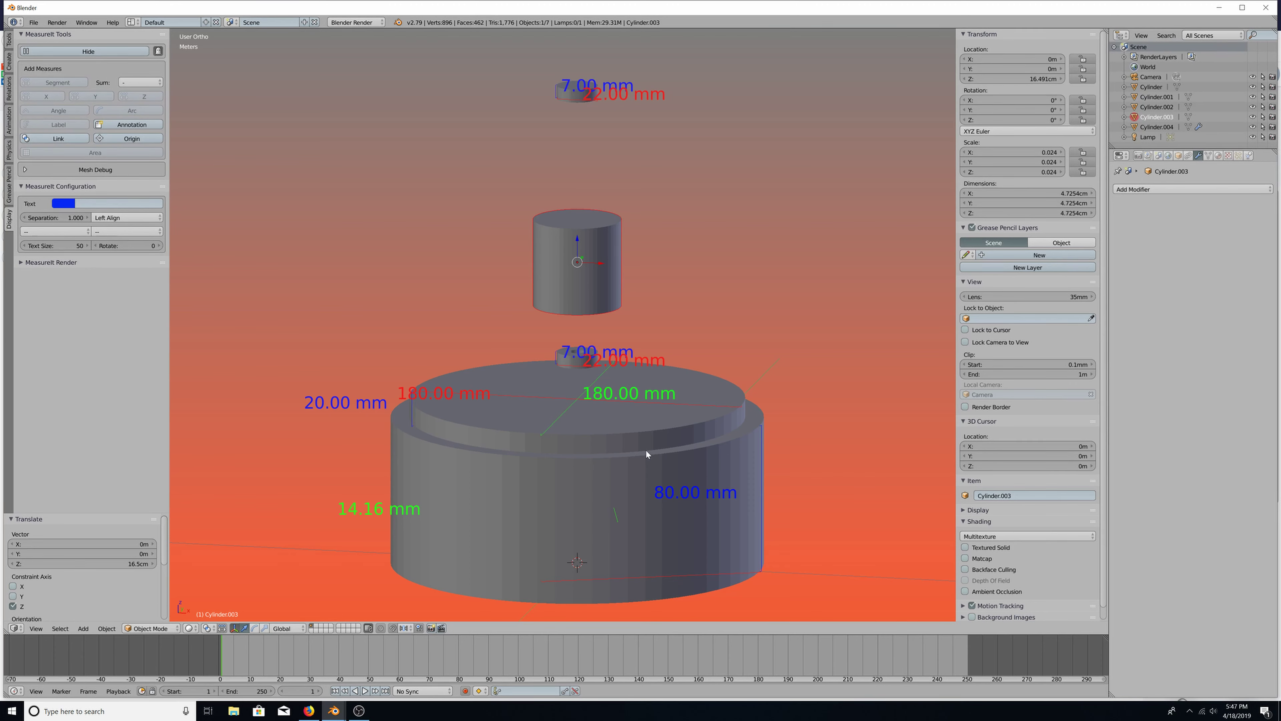
Label the new cylinder's height with a blue MeasureIt segment on one of its vertical side edges
scroll(601, 320, "up", 2)
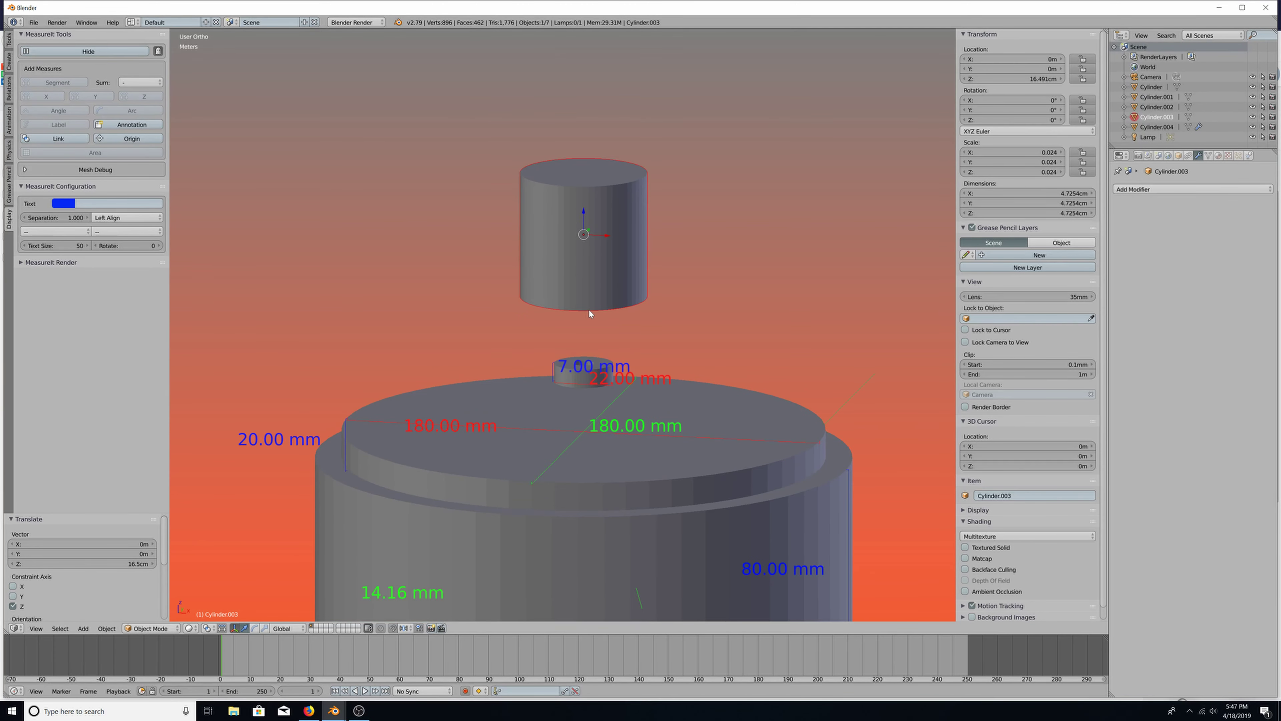
middle_click_drag(589, 309, 590, 457, "shift")
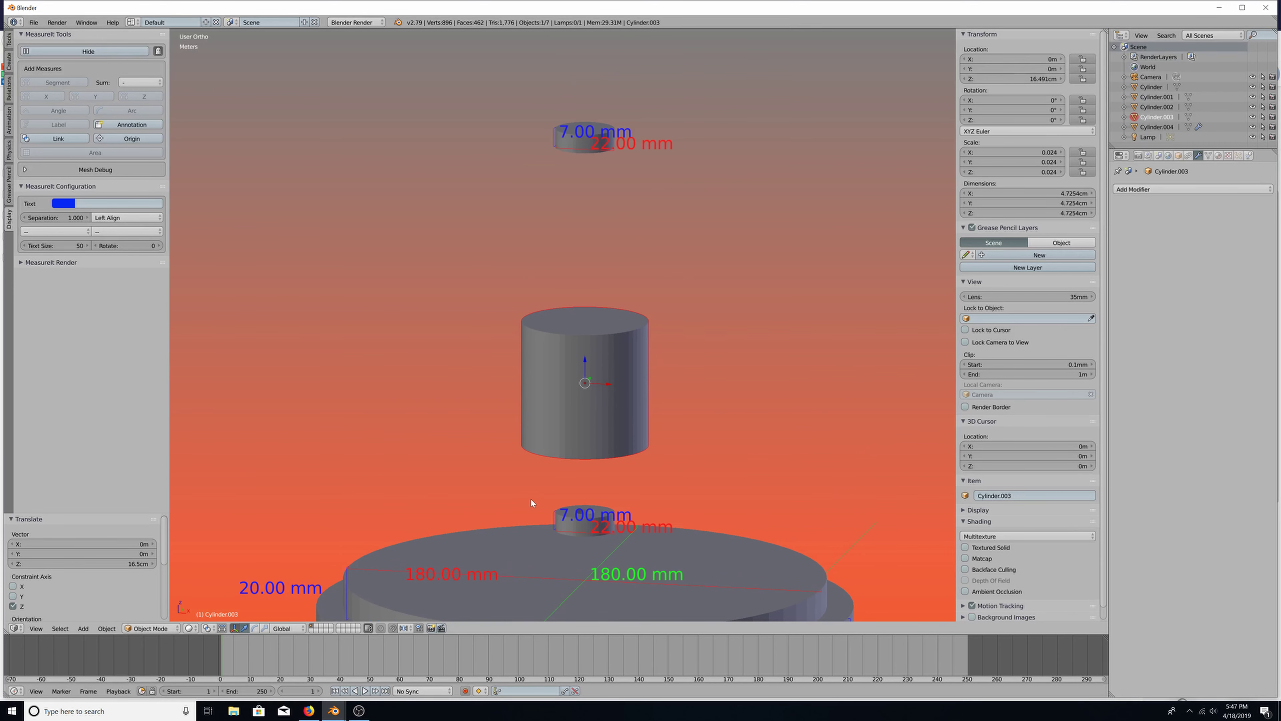
key("KP_1")
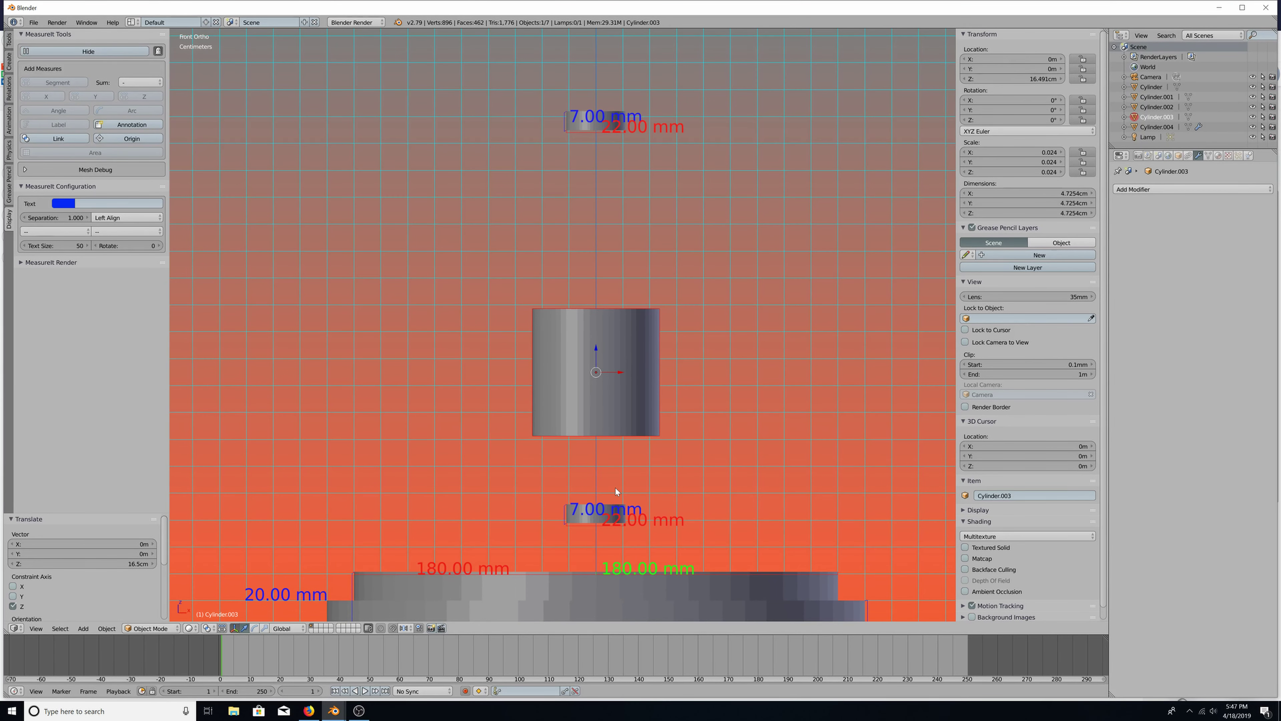
key("Tab")
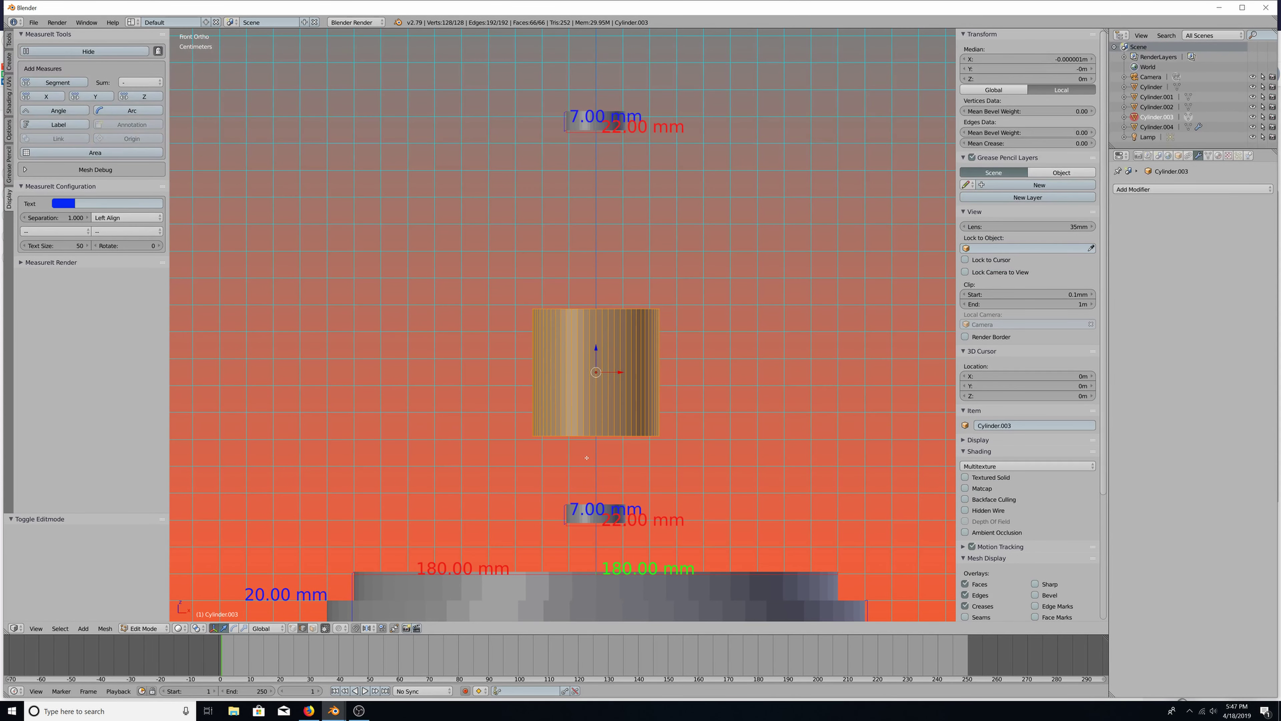
middle_click_drag(586, 456, 605, 457)
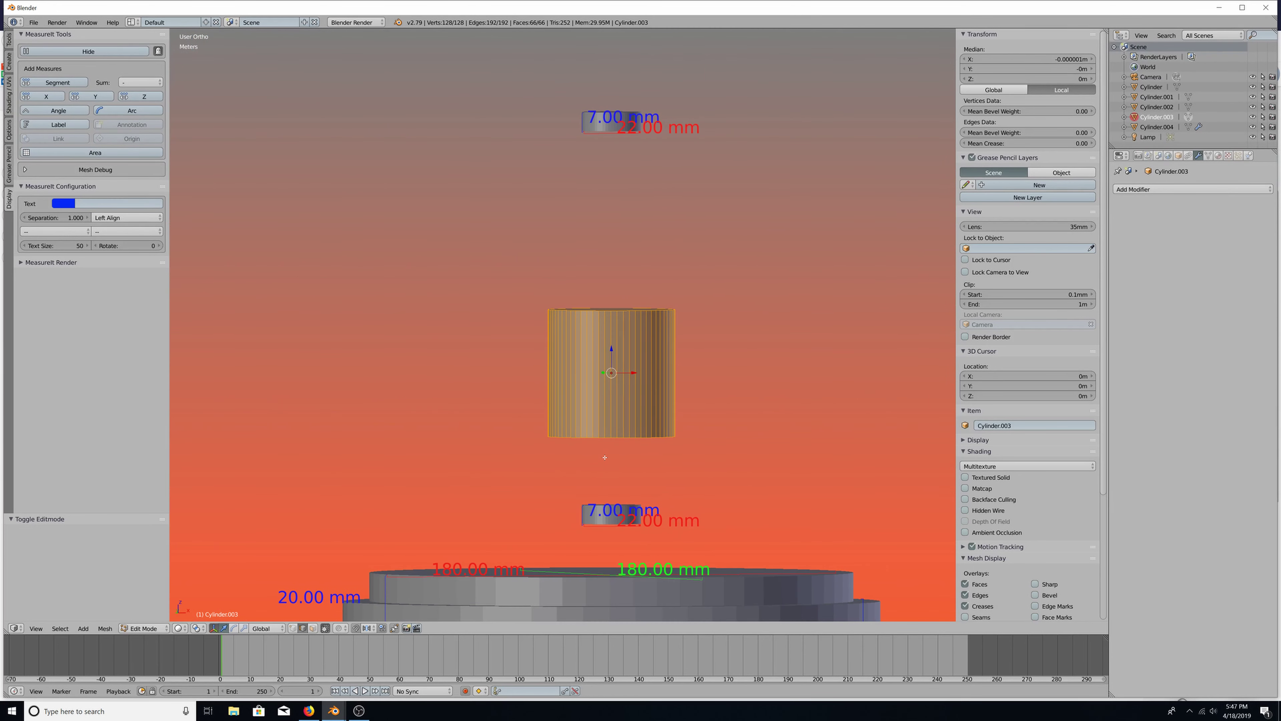
key("KP_1")
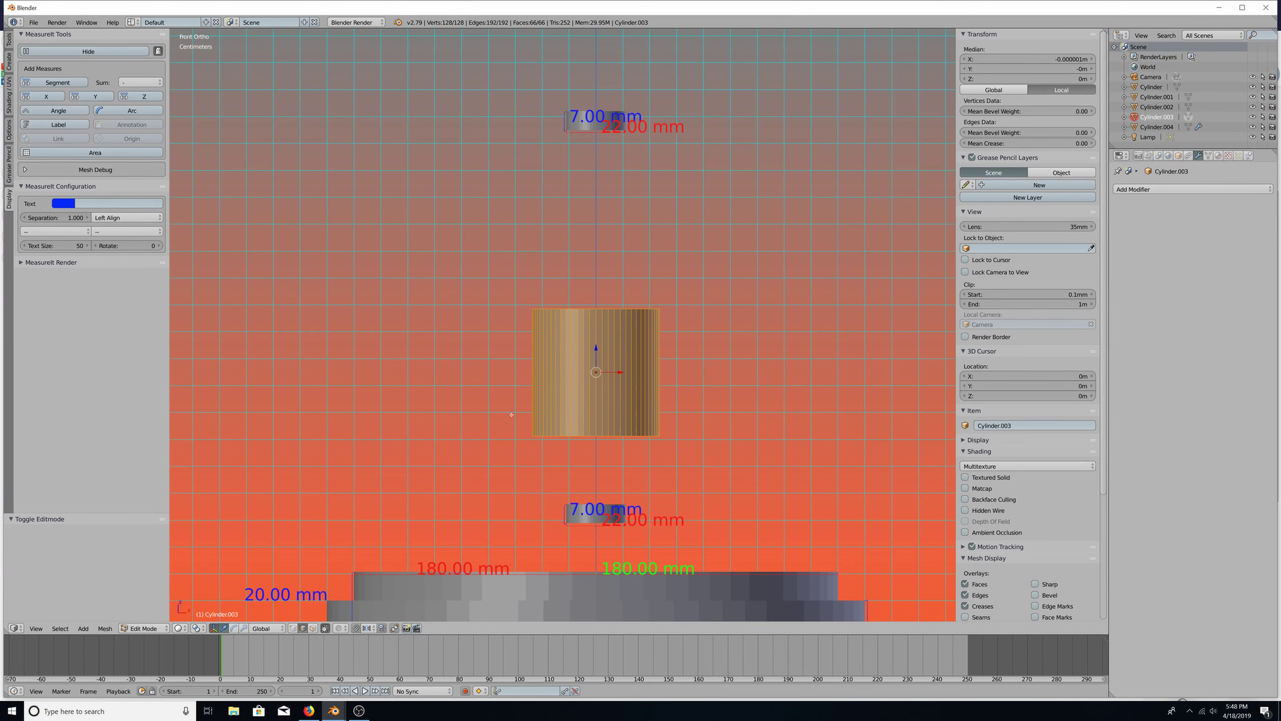
key("a")
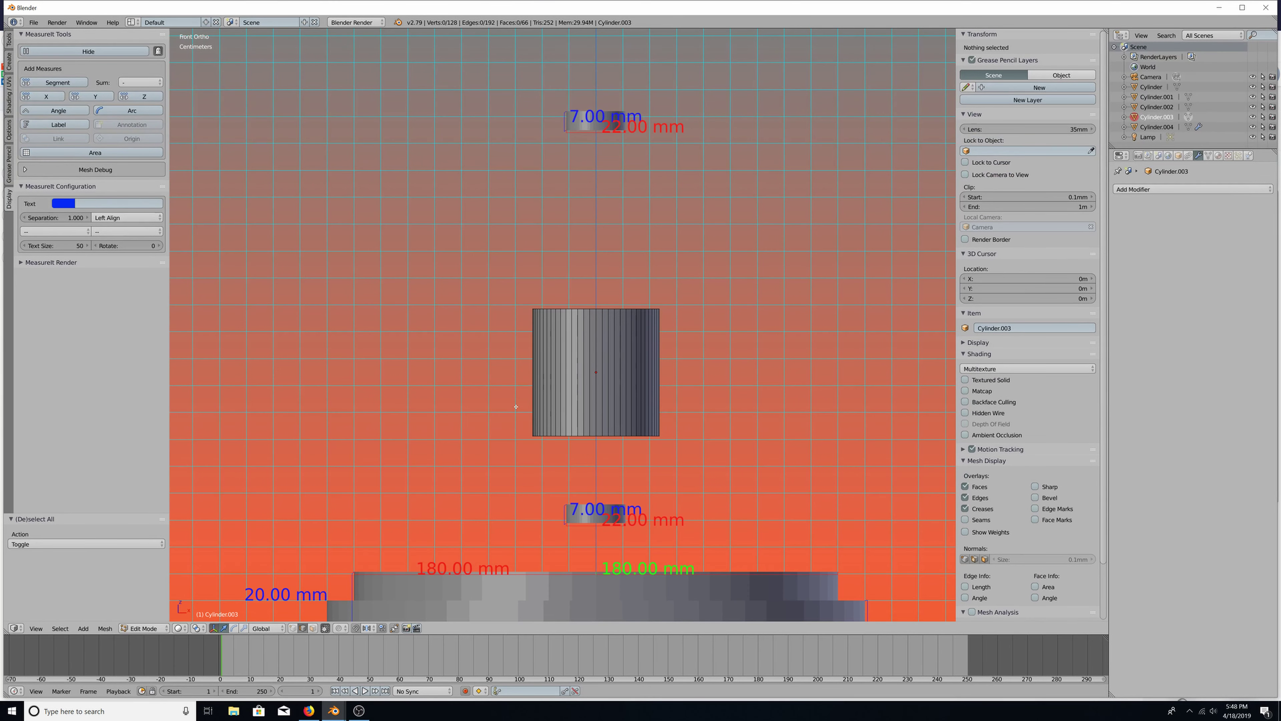
key("KP_3")
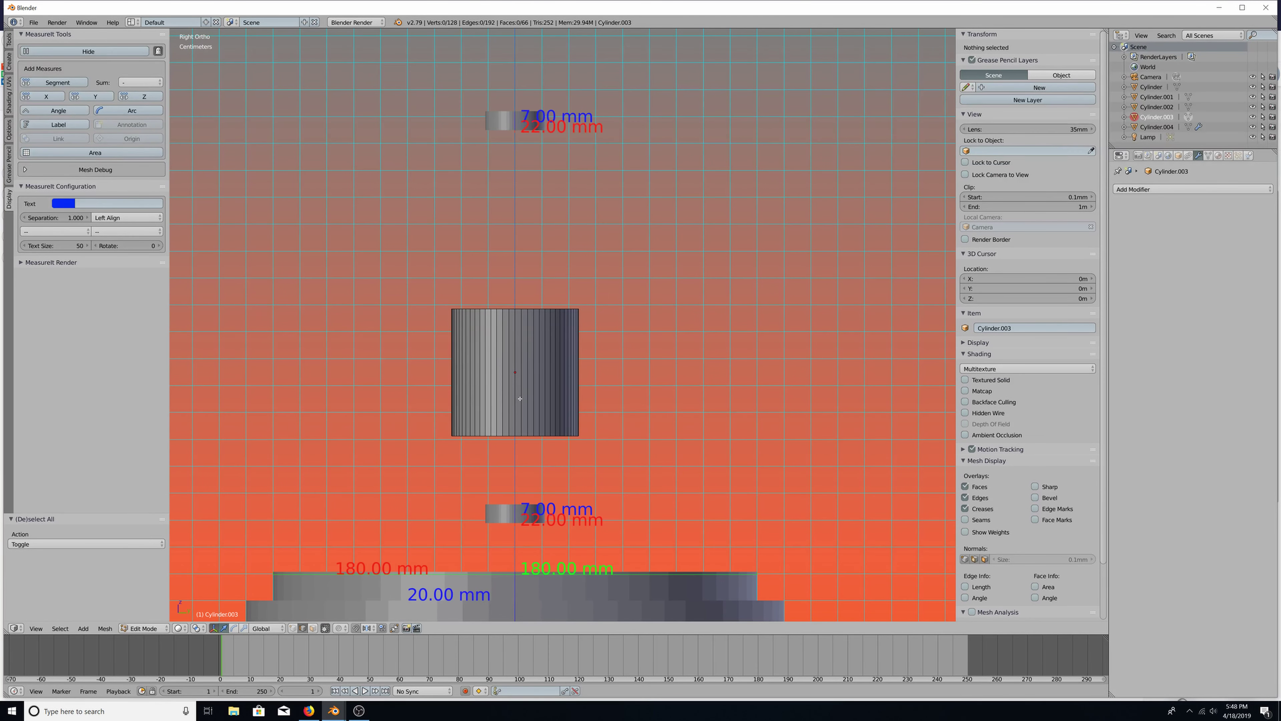
right_click(518, 395)
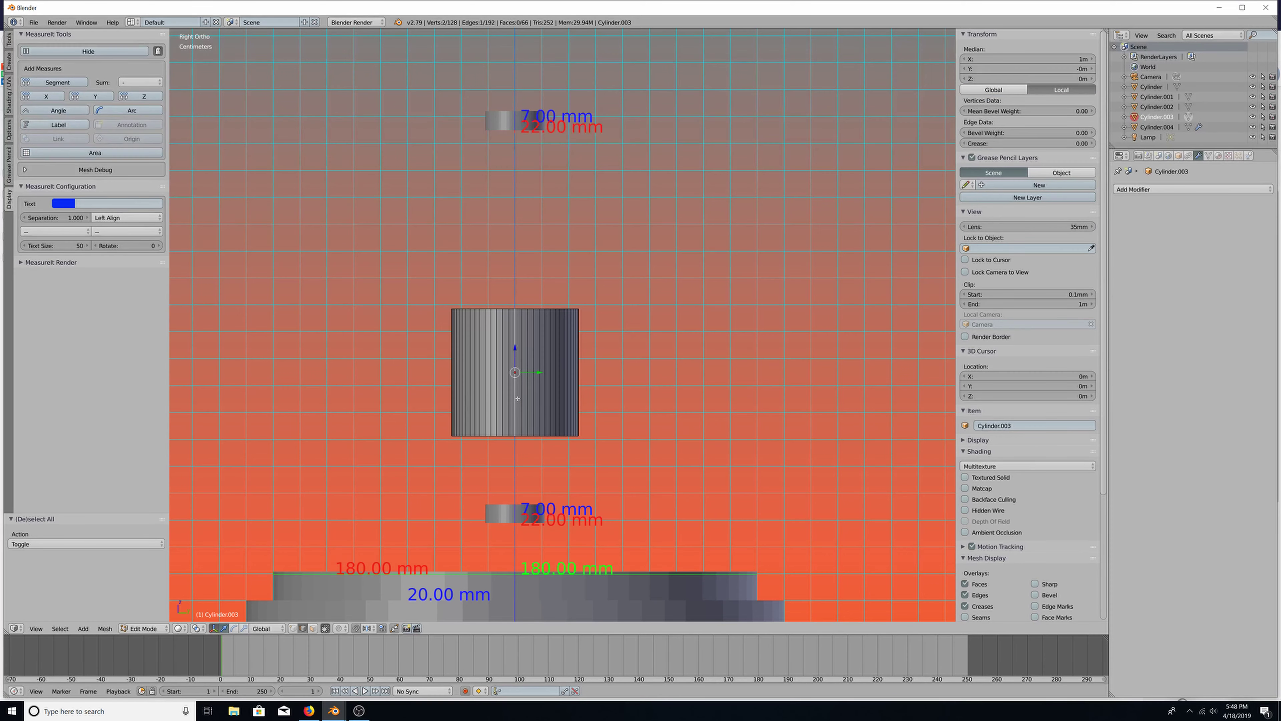
middle_click_drag(517, 398, 518, 398)
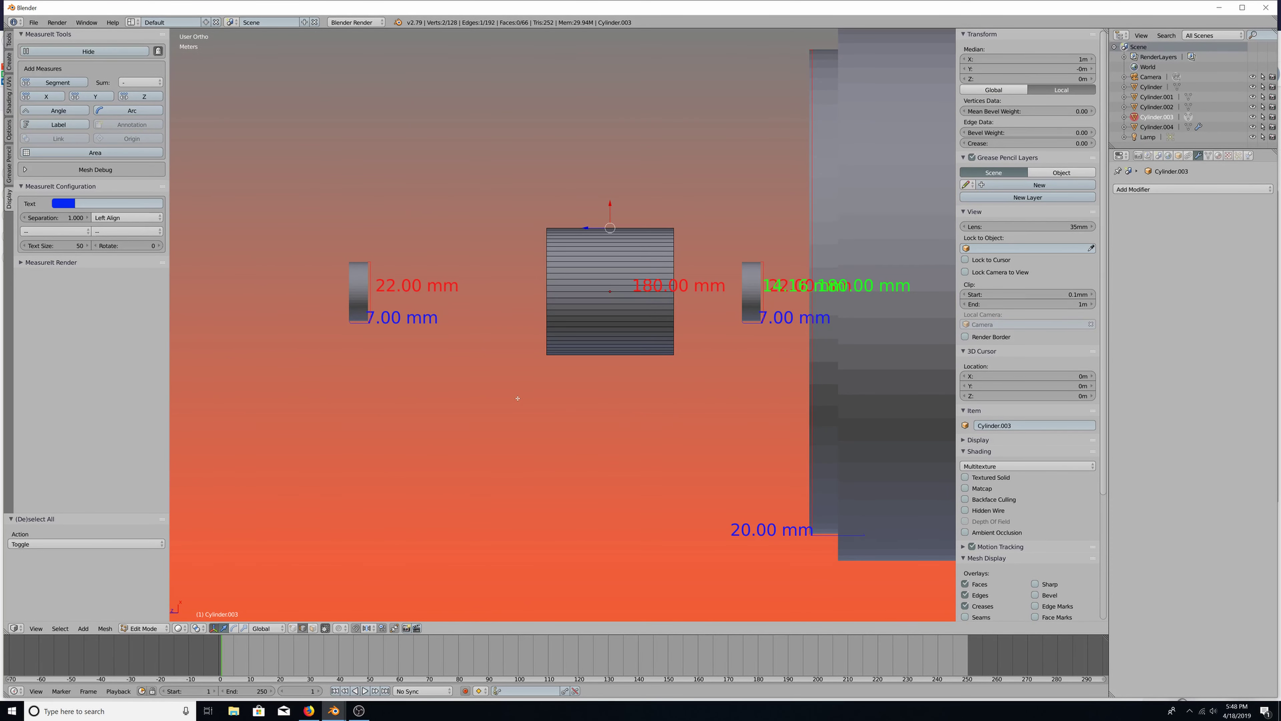
key("ctrl+KP_3")
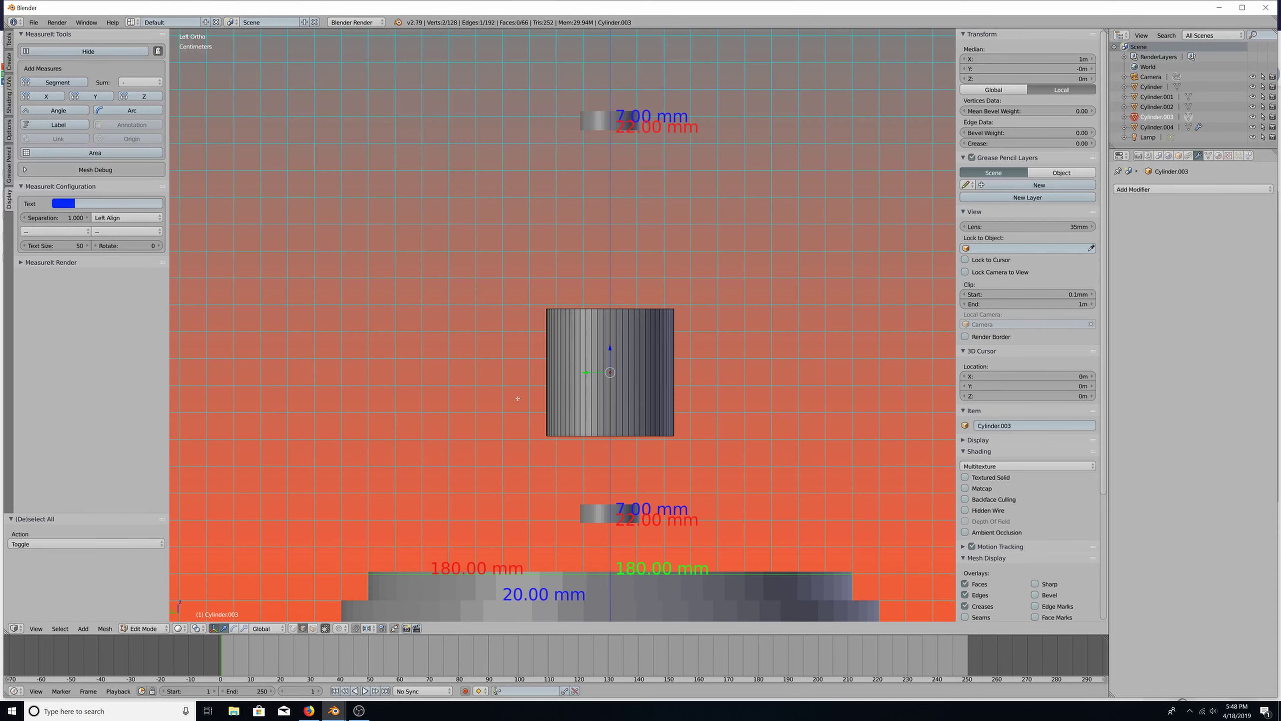
right_click(611, 390)
left_click(56, 86)
Label the diameter between two opposite bottom-rim vertices of the new cylinder with a red MeasureIt segment, and select its whole mesh
key("a")
key("a")
key("a")
right_click(613, 435)
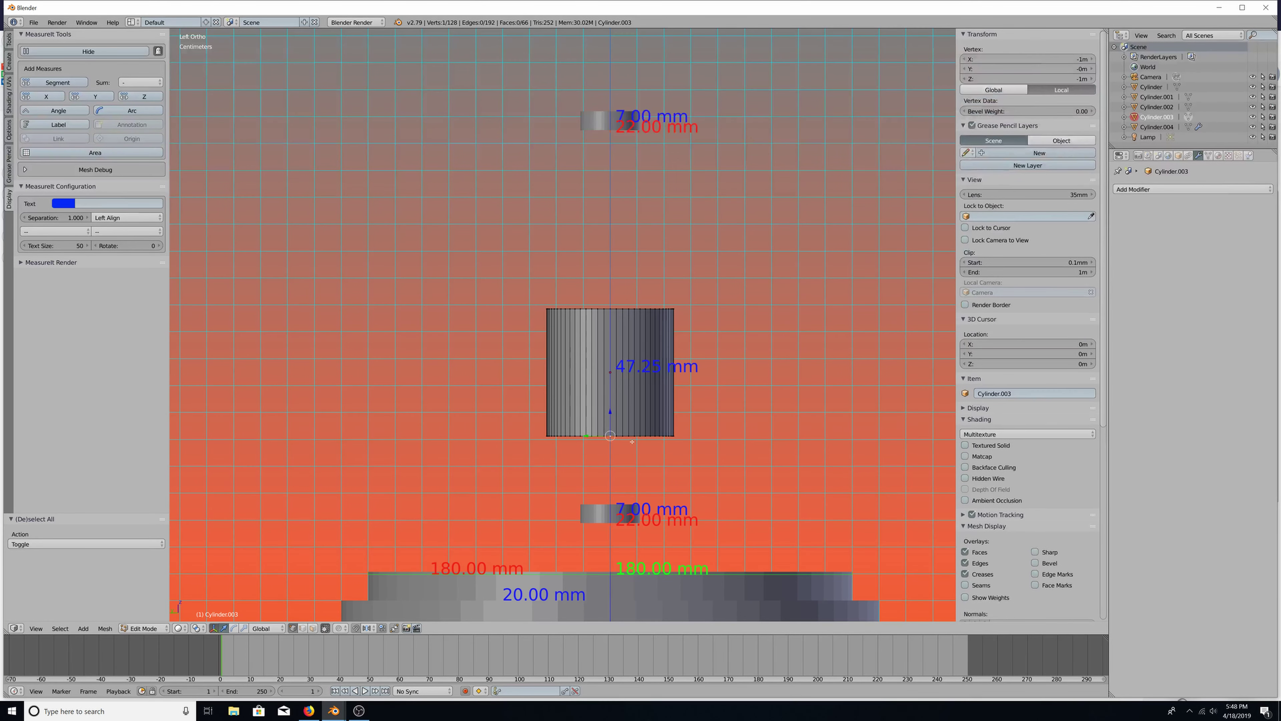
key("KP_3")
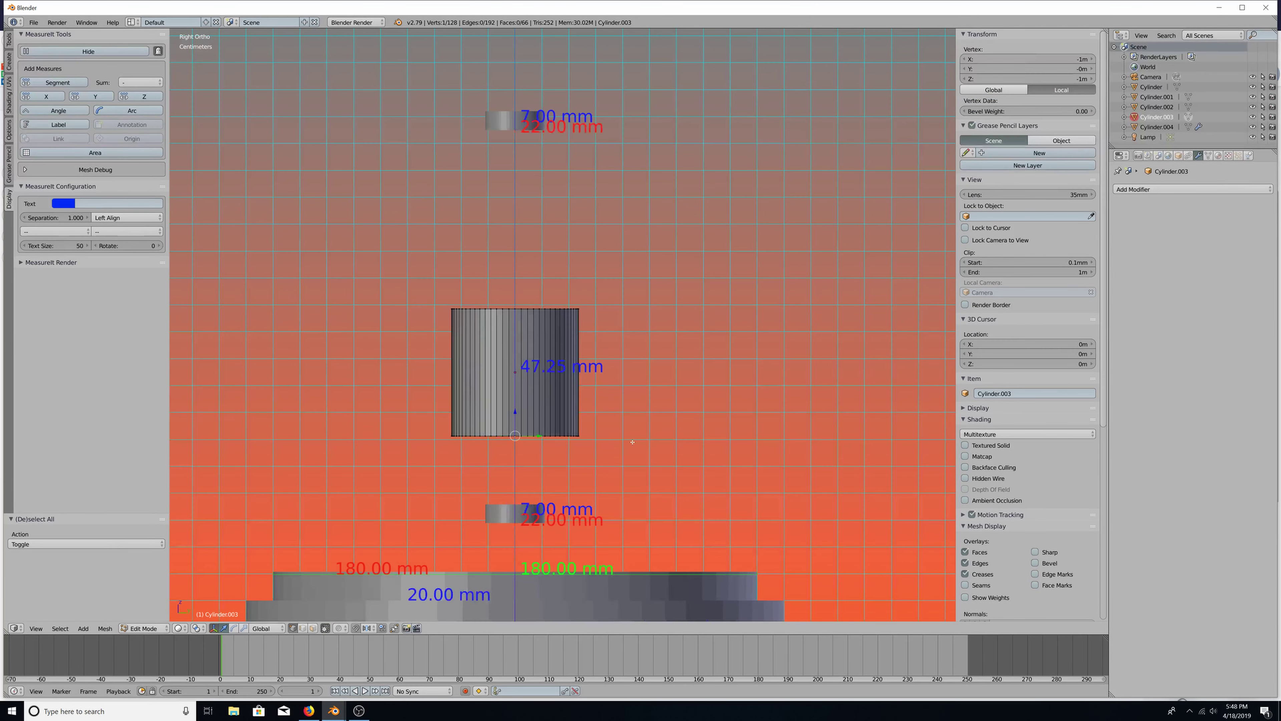
right_click(516, 436, "shift")
middle_click_drag(549, 446, 515, 333)
left_click(72, 204)
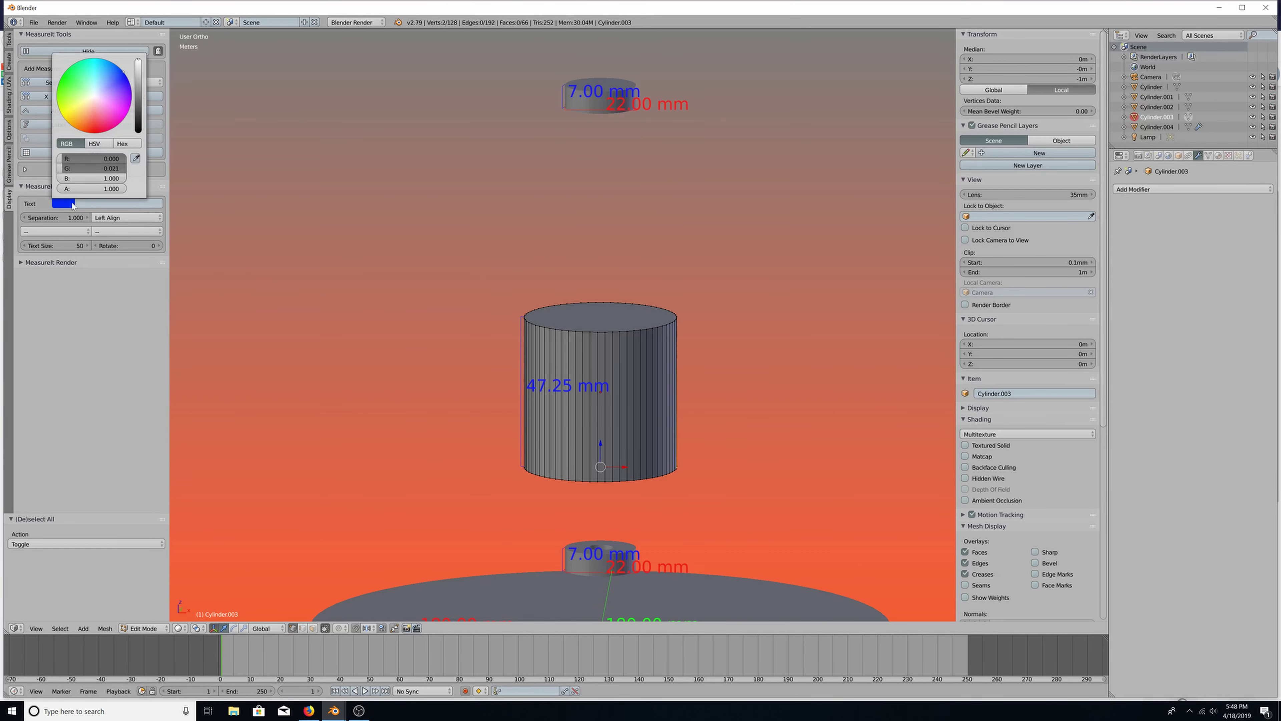
left_click_drag(95, 125, 95, 132)
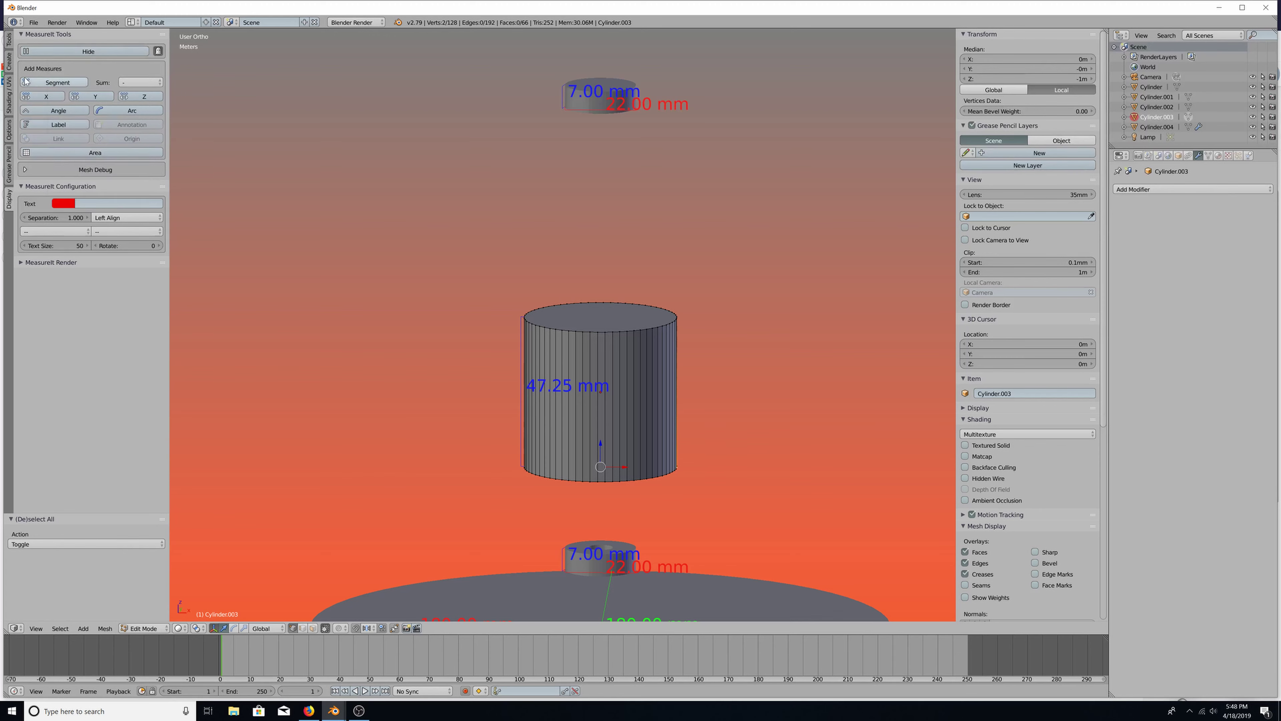
left_click(57, 83)
key("a")
key("a")
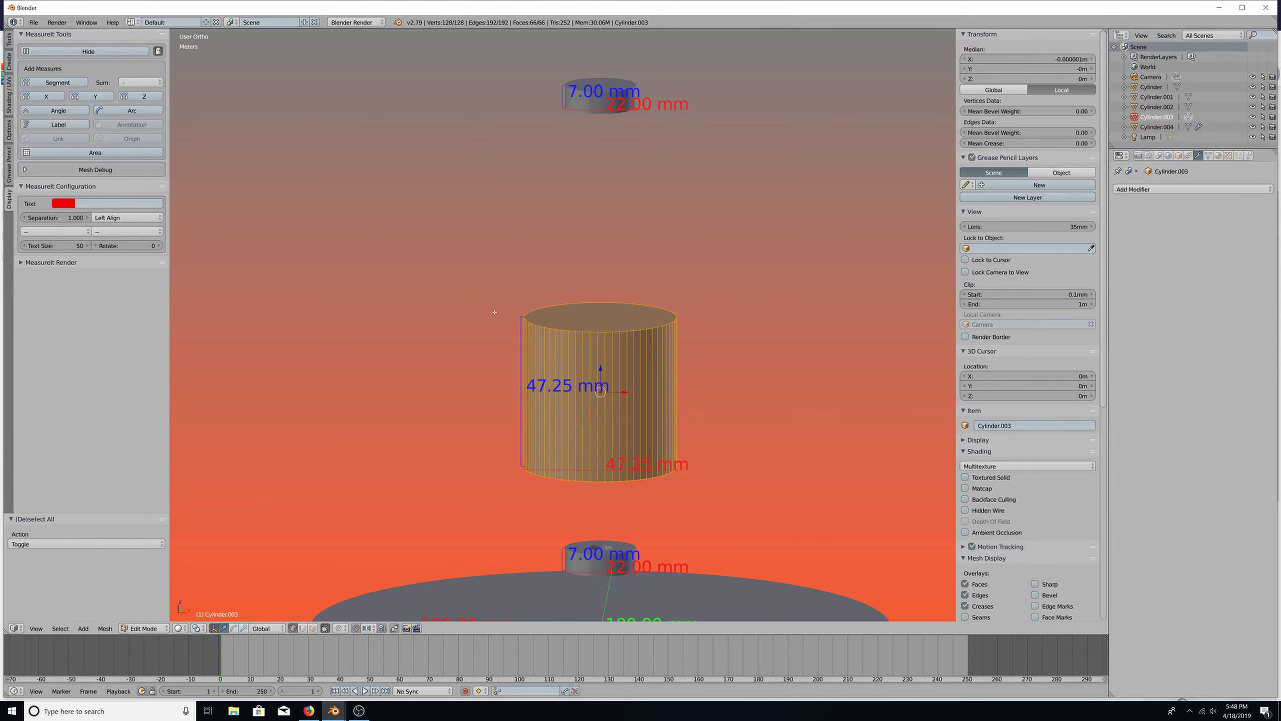
Scale the selected cylinder mesh down uniformly to about 28 mm in height and diameter
key("s")
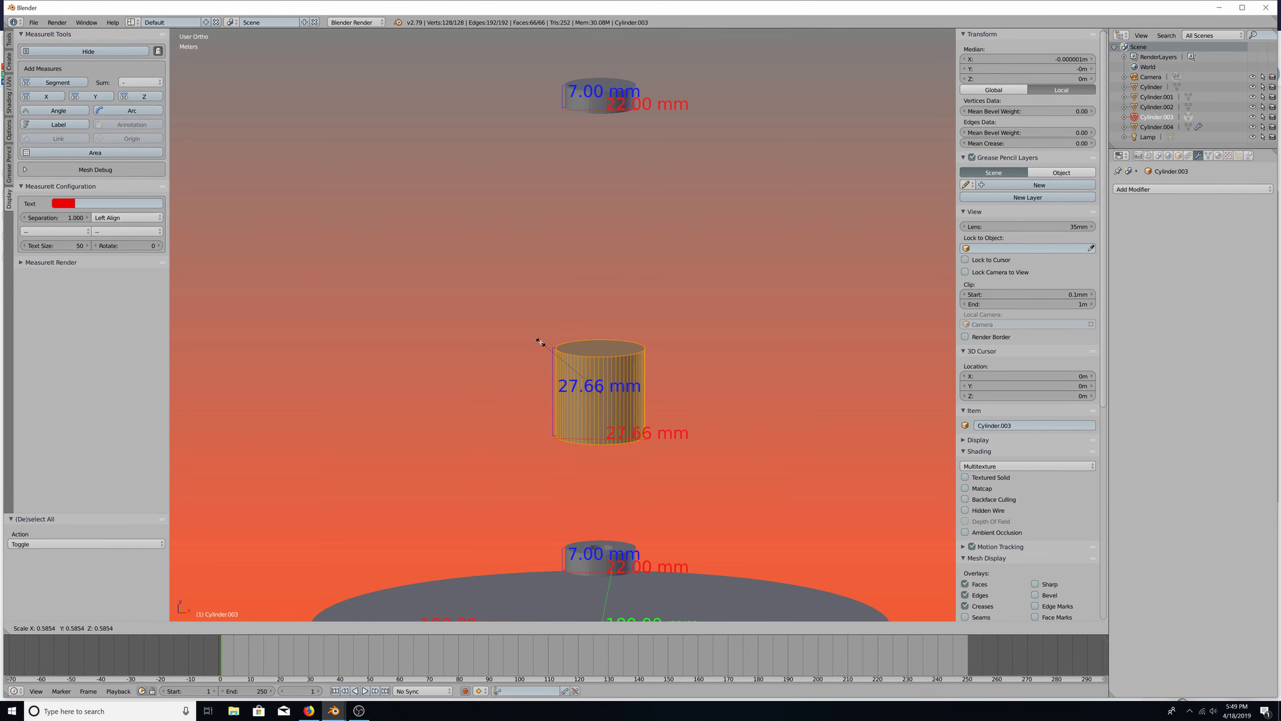
left_click(539, 343)
scroll(673, 412, "up", 3)
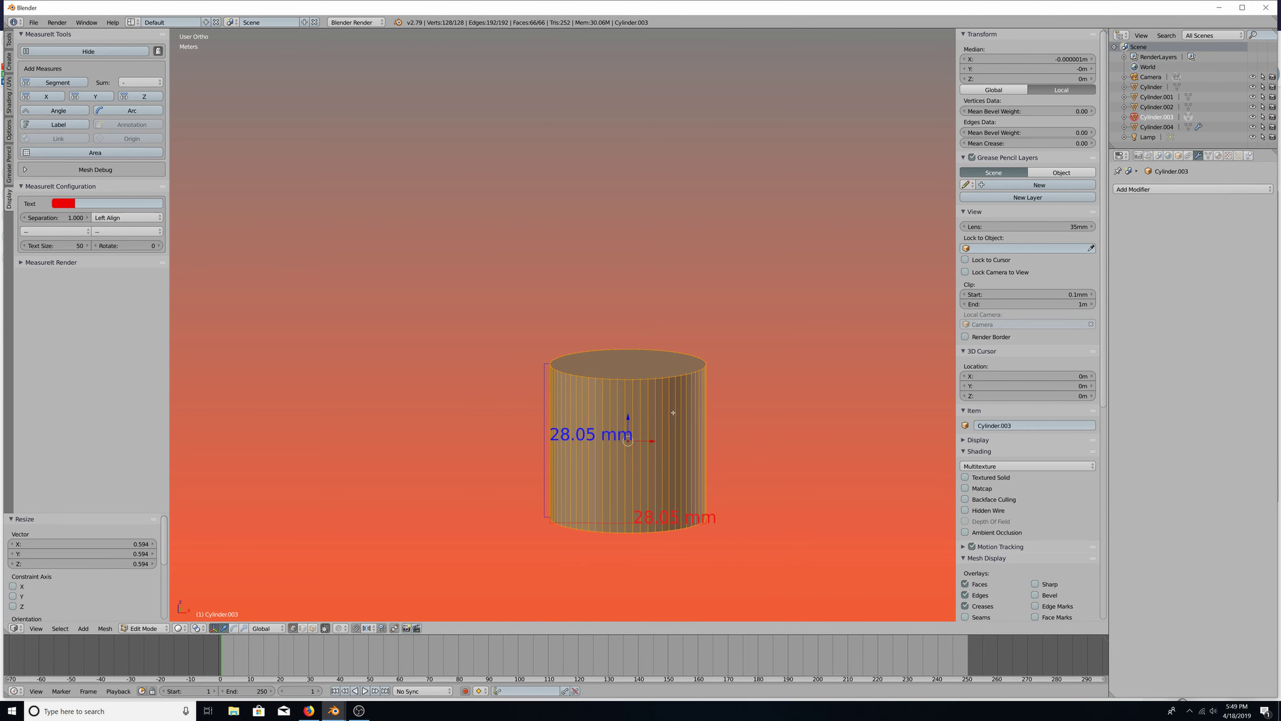
middle_click_drag(673, 412, 626, 268, "shift")
scroll(599, 207, "up", 4)
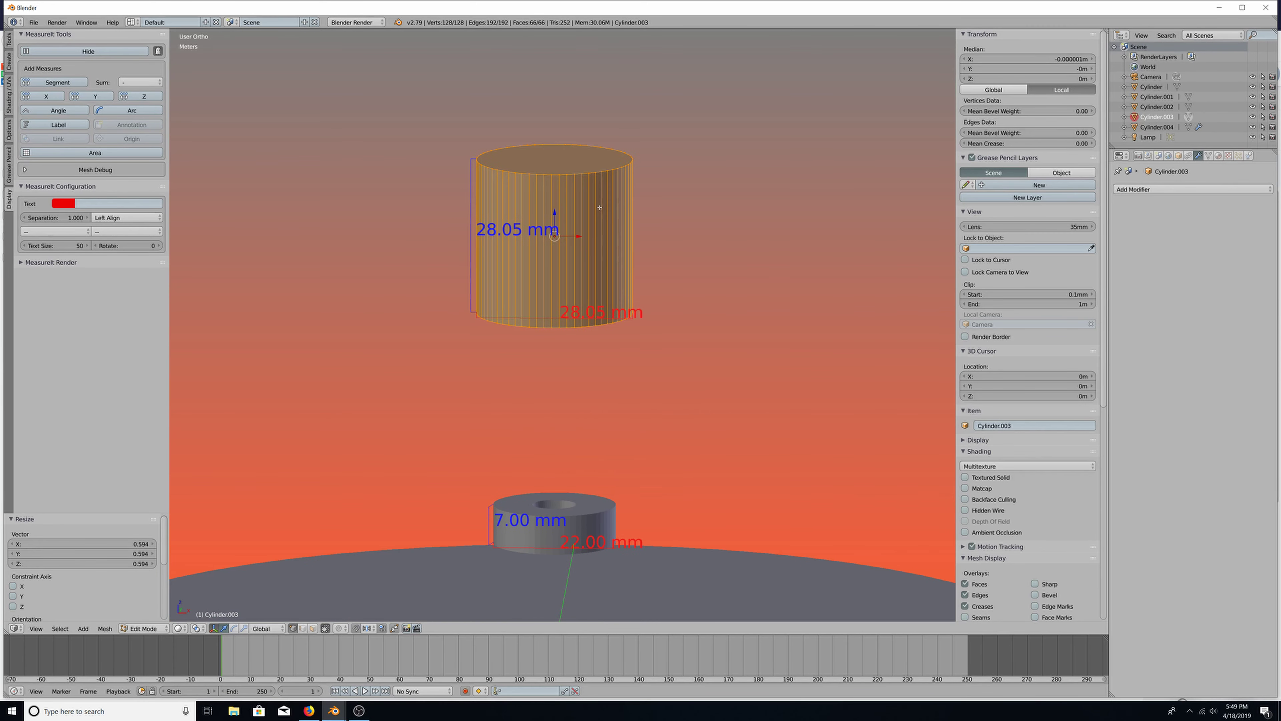
middle_click_drag(599, 207, 653, 404, "shift")
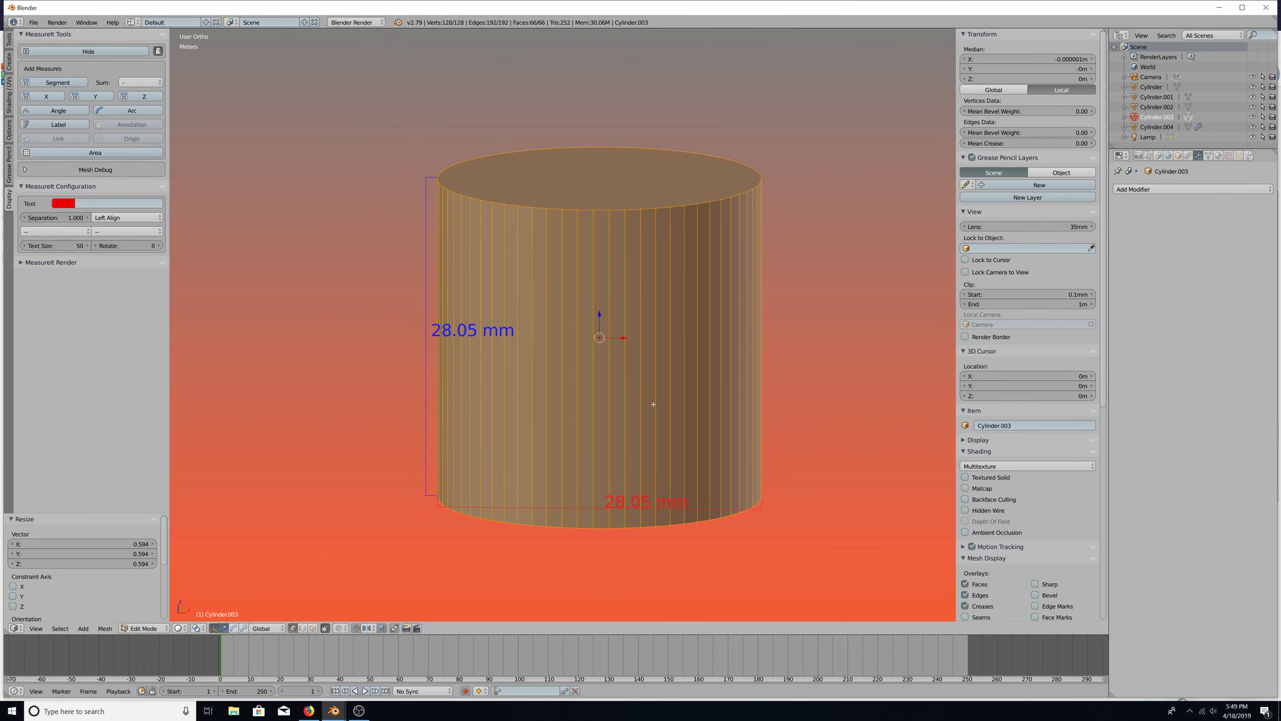
key("s")
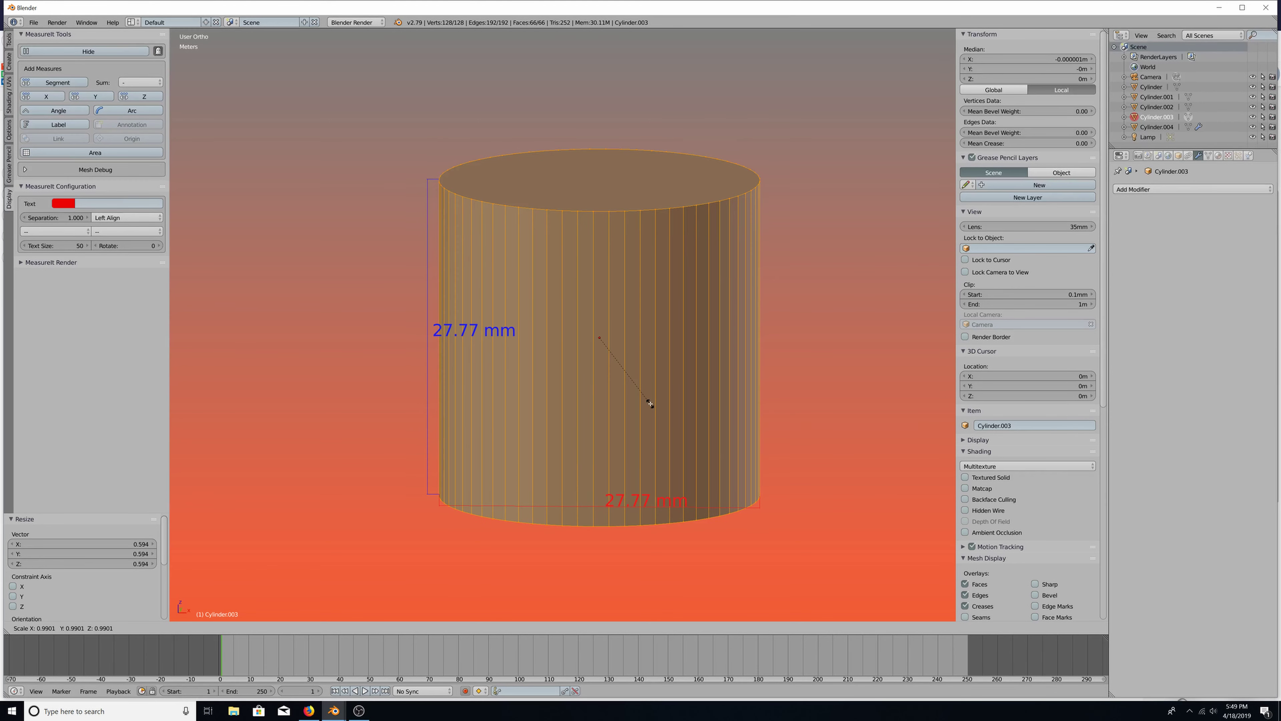
left_click(650, 404)
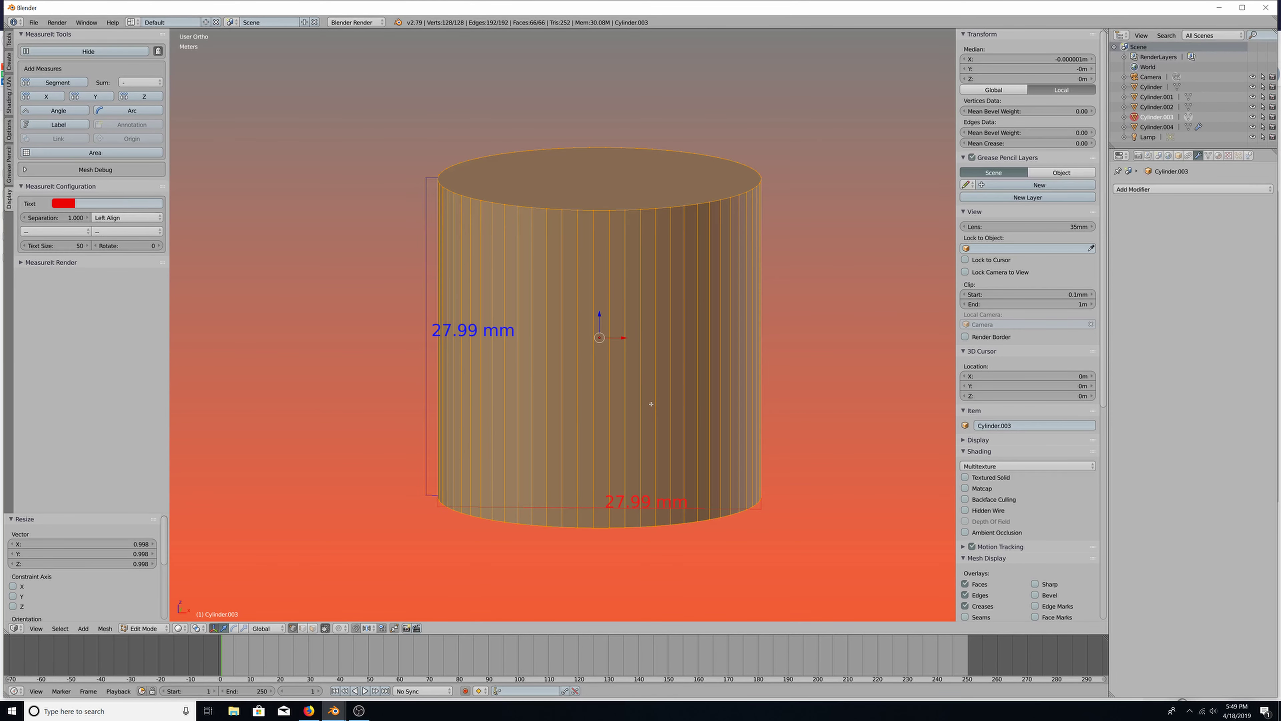
Try to fine-tune the cylinder mesh's size by rescaling it uniformly to about 27.8 mm
scroll(648, 388, "up", 2)
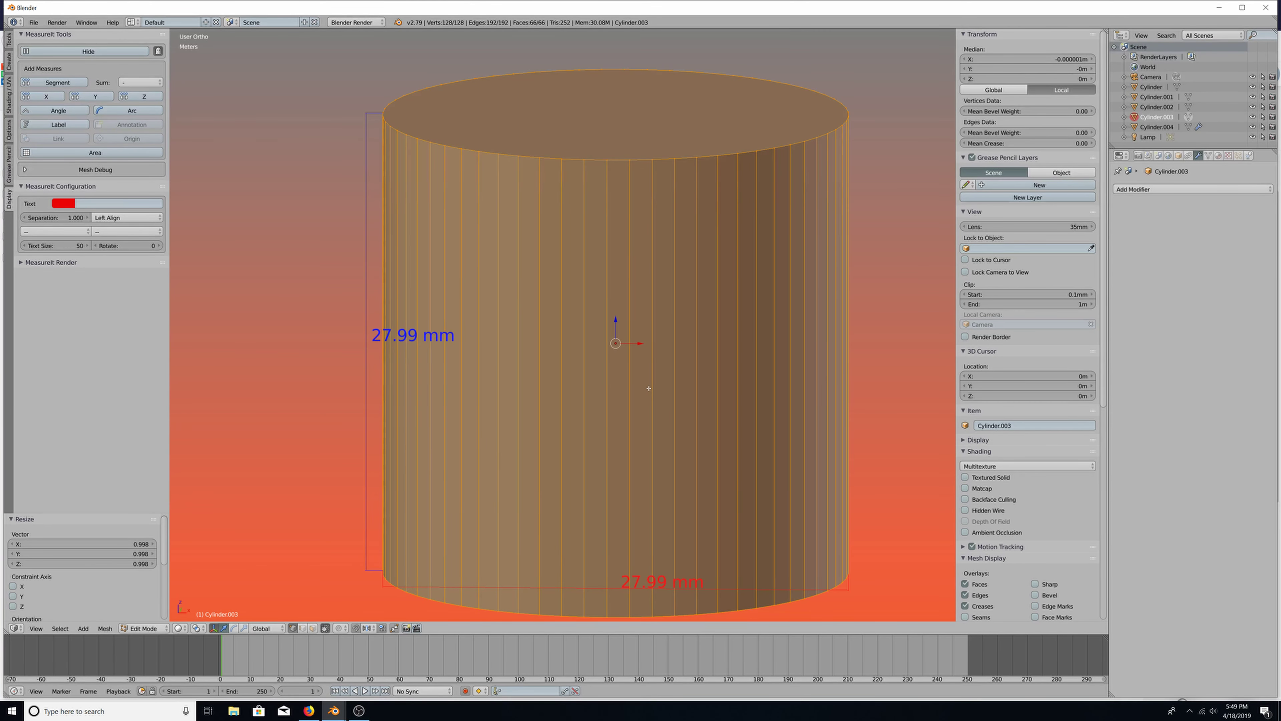
scroll(650, 384, "up", 5)
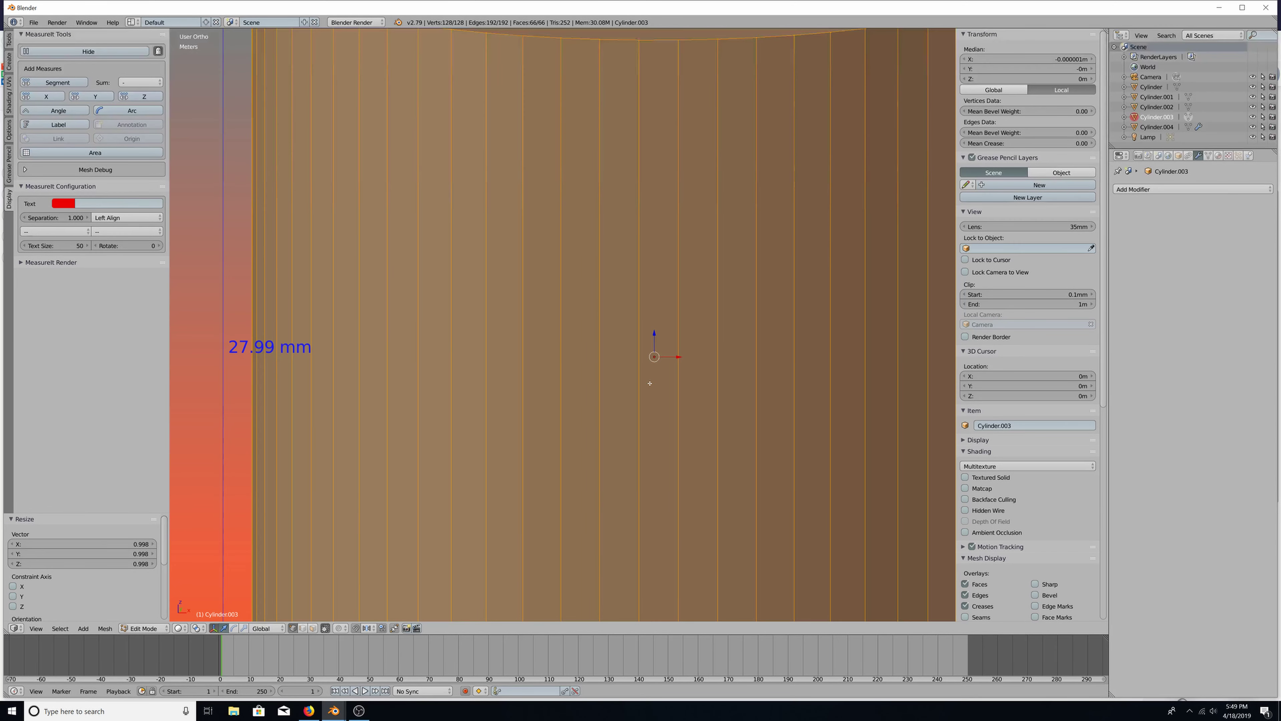
key("s")
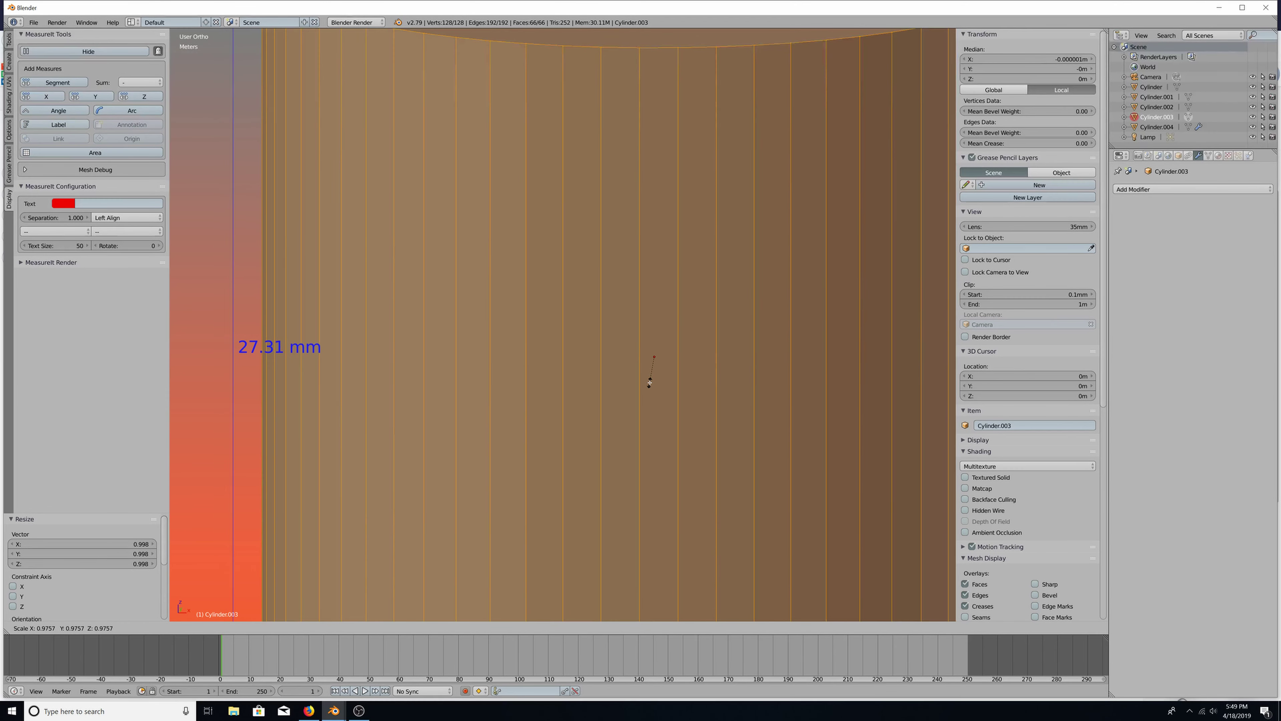
left_click(652, 381)
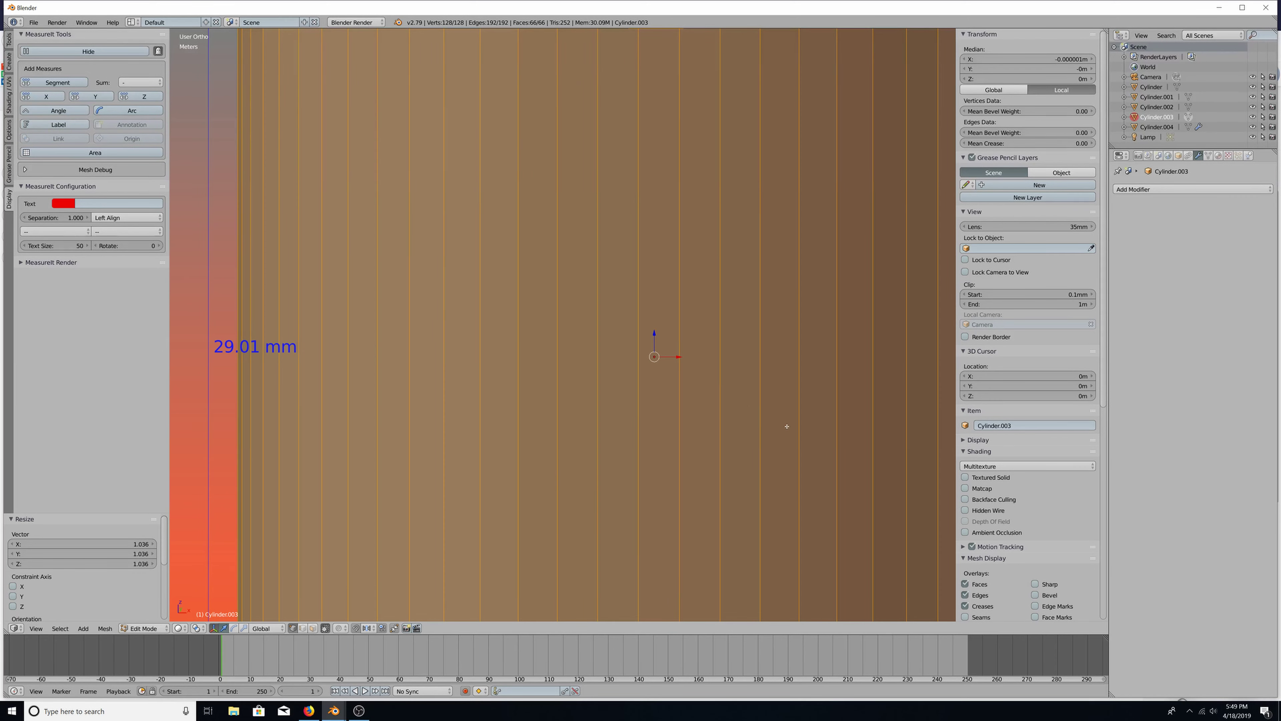
key("s")
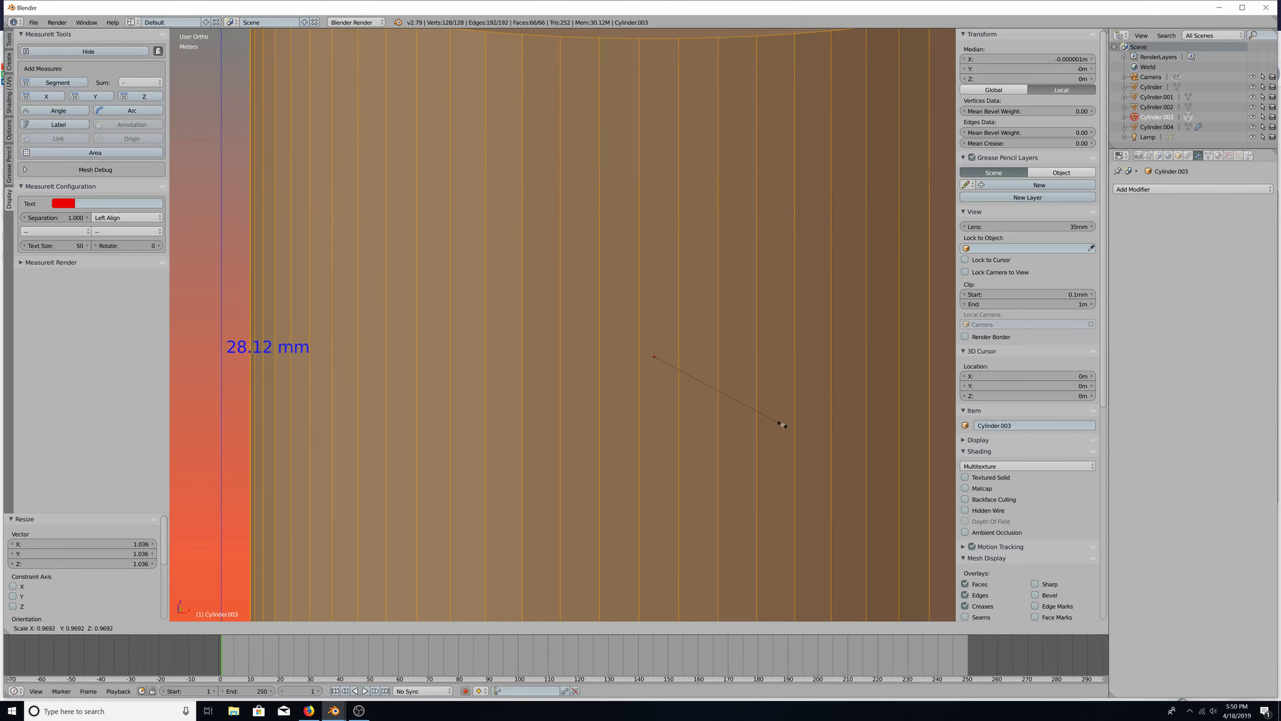
left_click(777, 428)
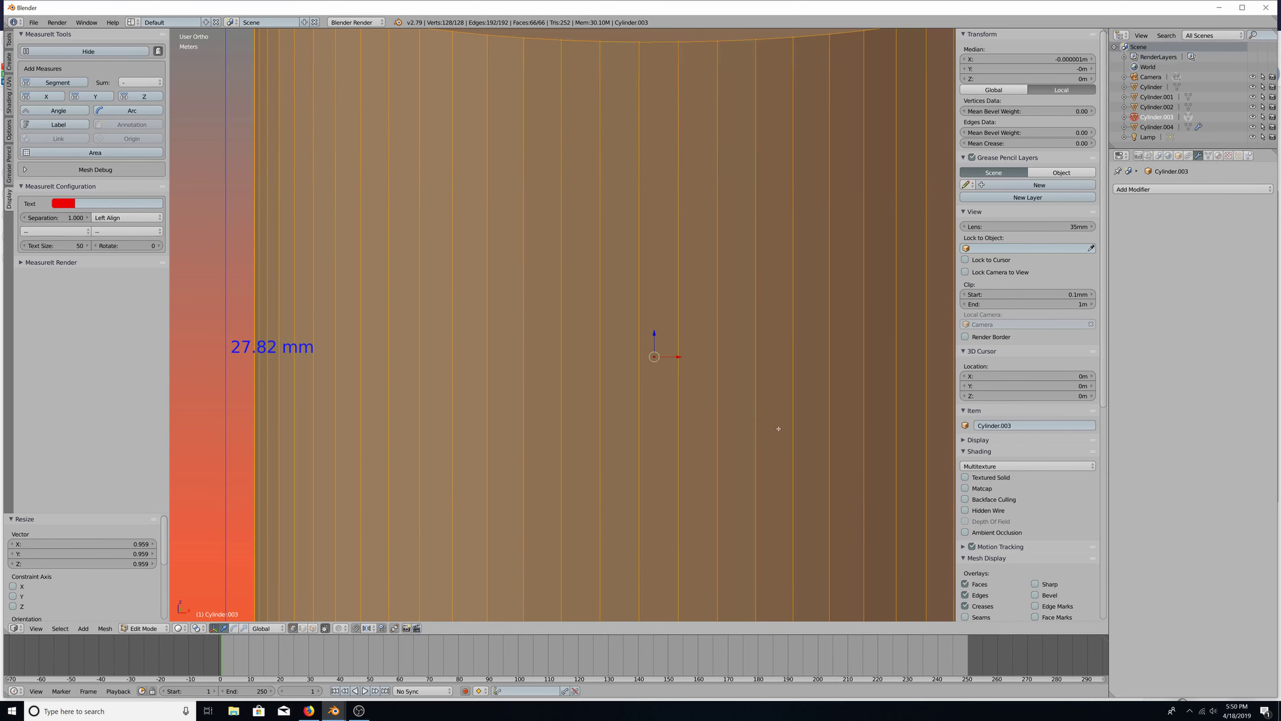
Try offsetting the cylinder's red diameter label along X by about -26 in its MeasureIt settings
scroll(1003, 546, "down", 12)
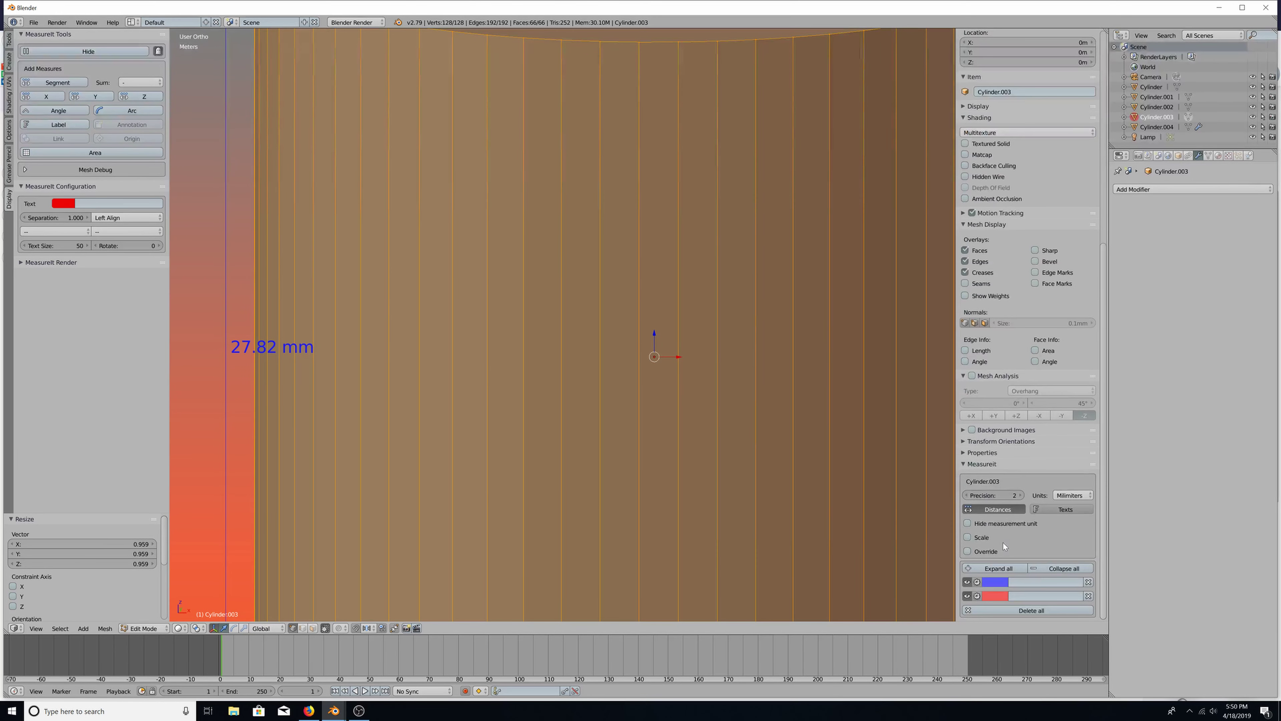
scroll(978, 582, "up", 1)
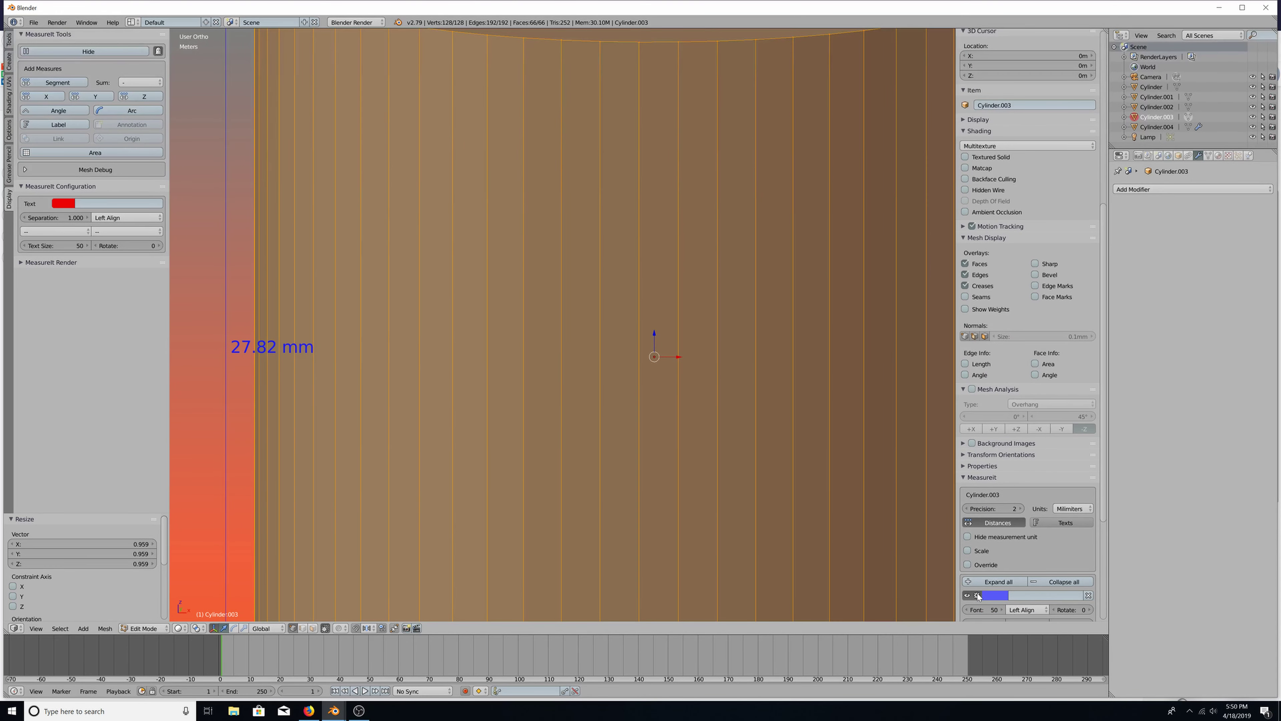
scroll(978, 596, "down", 2)
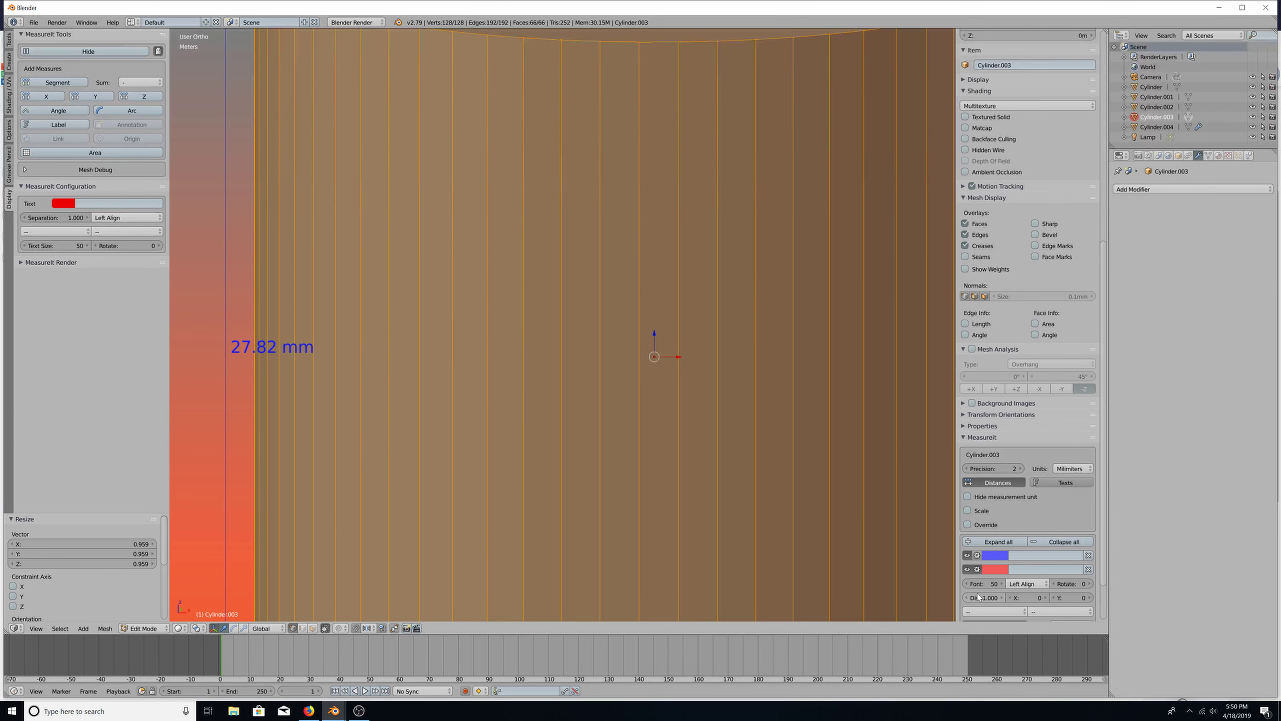
left_click(977, 556)
scroll(980, 560, "down", 2)
scroll(980, 560, "down", 1)
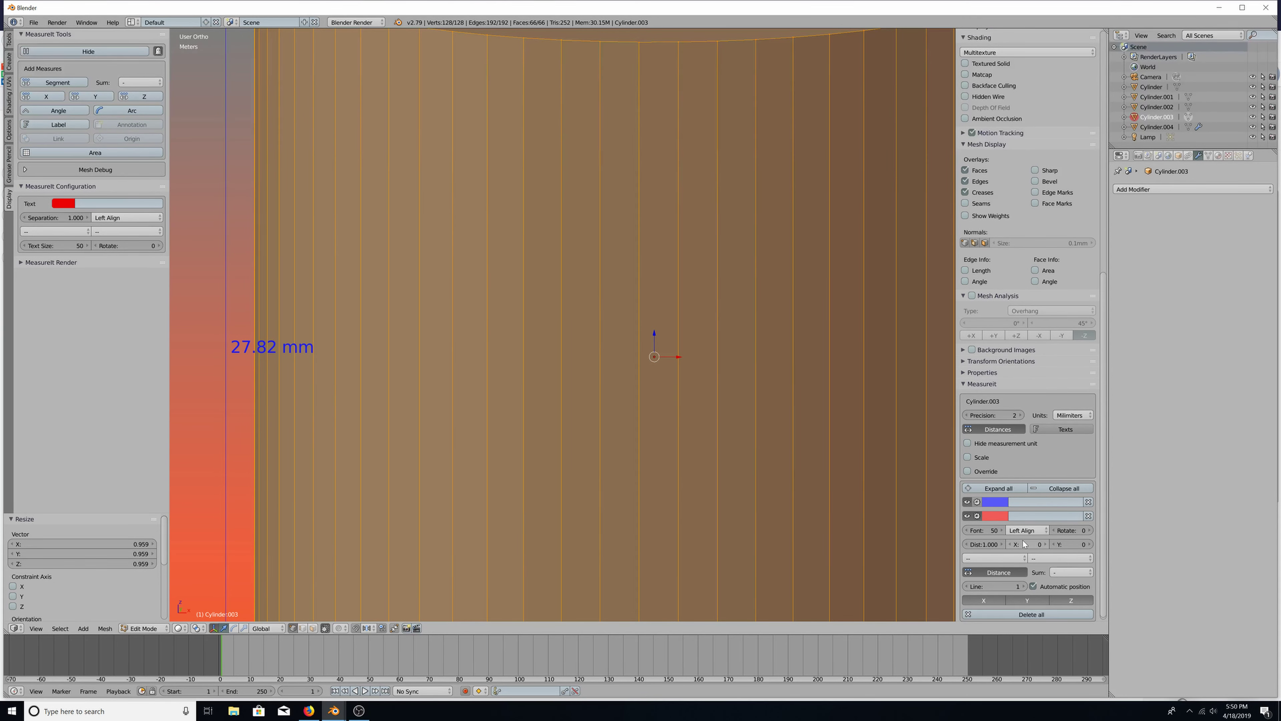
left_click(1023, 543)
type("976")
key("Return")
mouse_move(1027, 547)
left_mouse_down()
mouse_move(1039, 548)
mouse_move(1026, 544)
left_mouse_up()
scroll(1028, 499, "down", 1)
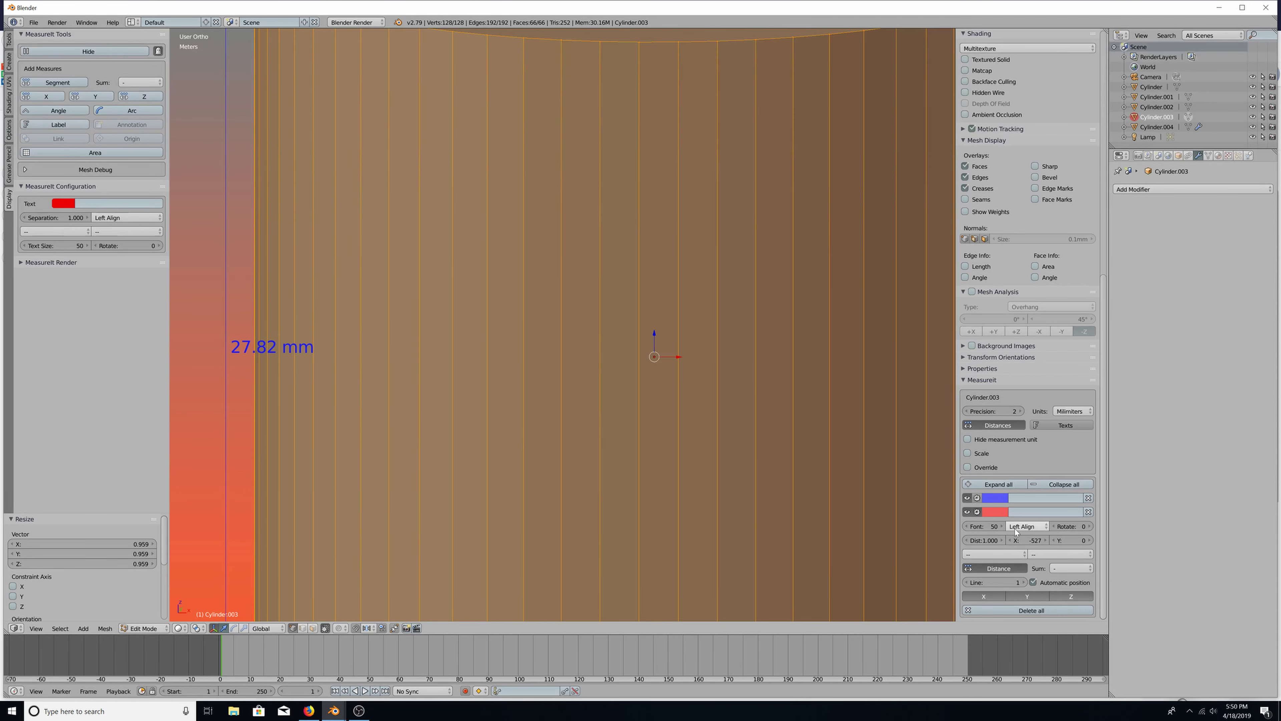
left_click_drag(1029, 540, 1037, 540)
key("KP_Decimal")
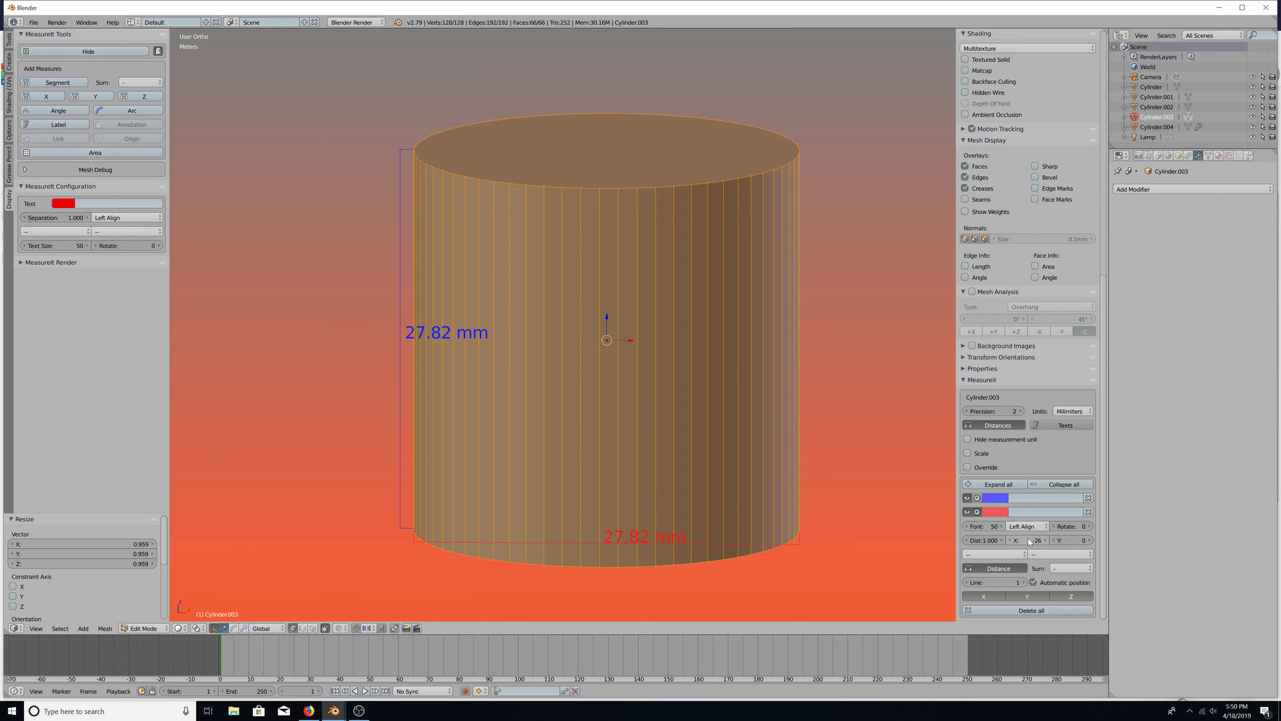
Reset the red diameter label's X offset to 0
left_click(1041, 540)
left_click(1041, 540)
type("0")
key("Return")
scroll(1040, 543, "up", 1)
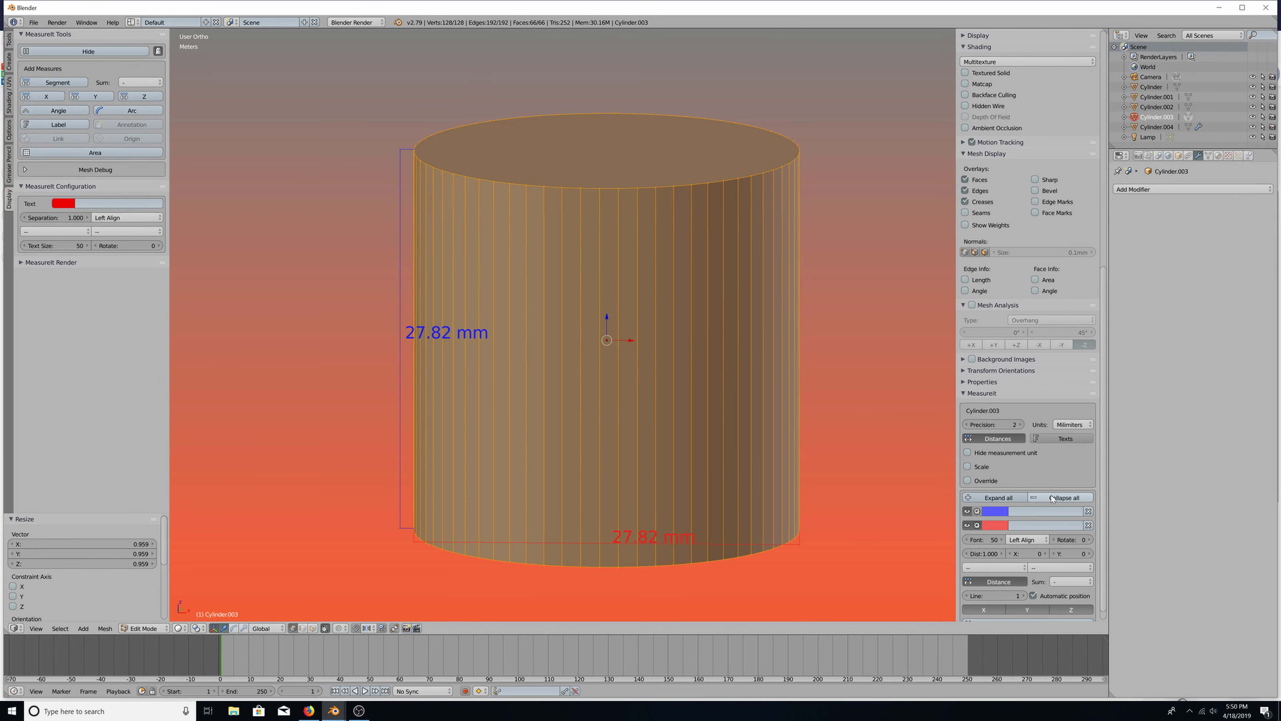
Collapse the red label's settings and set the blue height label's X offset to about 1232
left_click(977, 526)
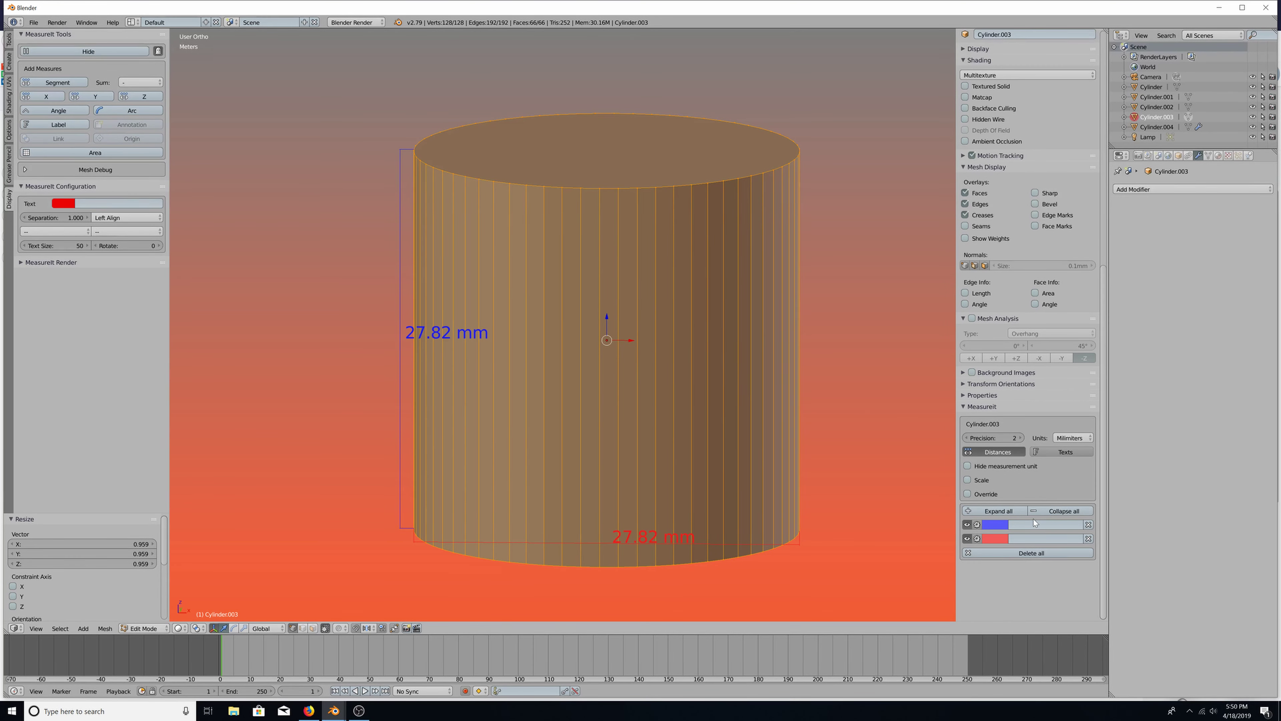
left_click(979, 528)
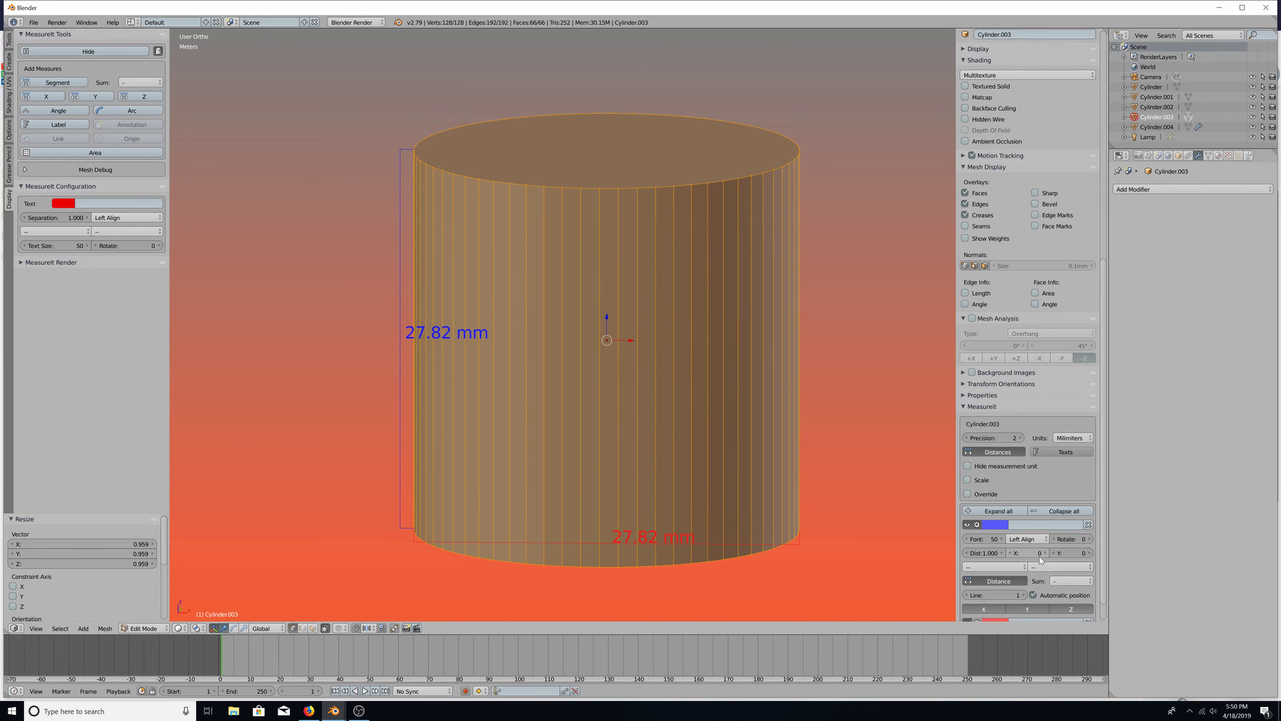
left_click_drag(1029, 552, 1092, 553)
Scale the cylinder mesh uniformly to exactly 28.00 mm and return to Object Mode in front view
scroll(661, 476, "up", 5)
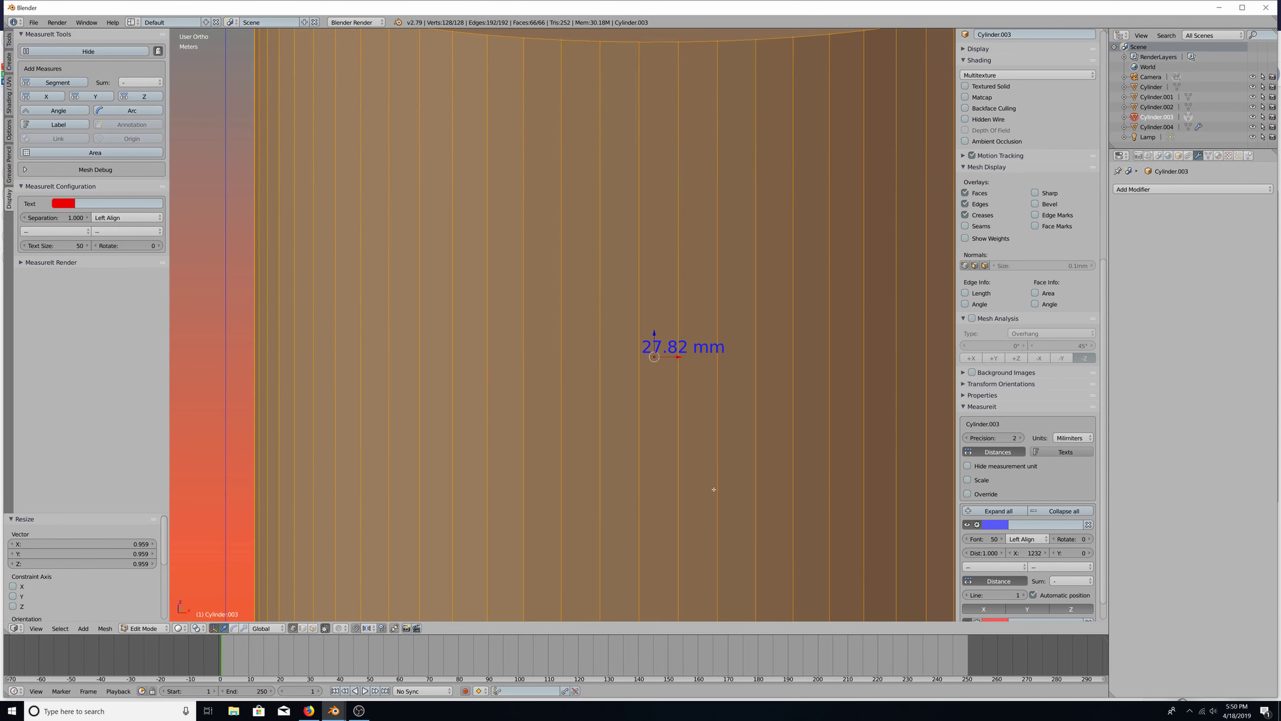
scroll(711, 484, "up", 3)
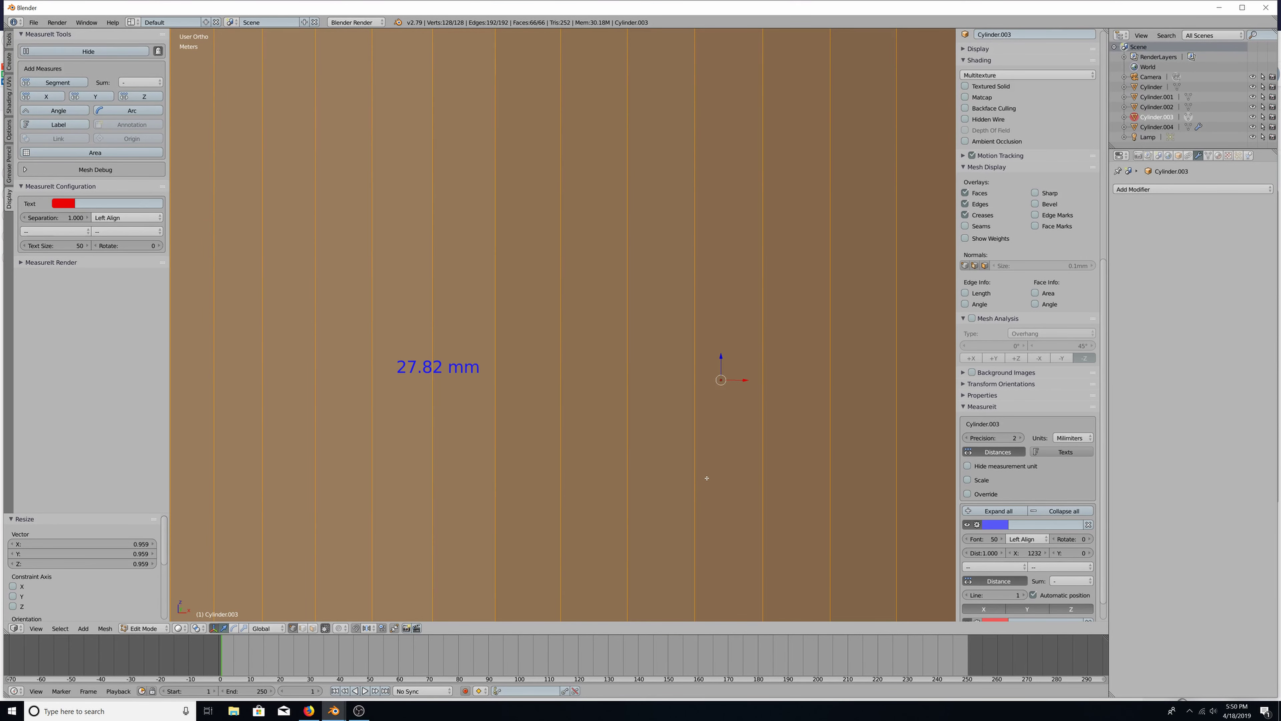
key("s")
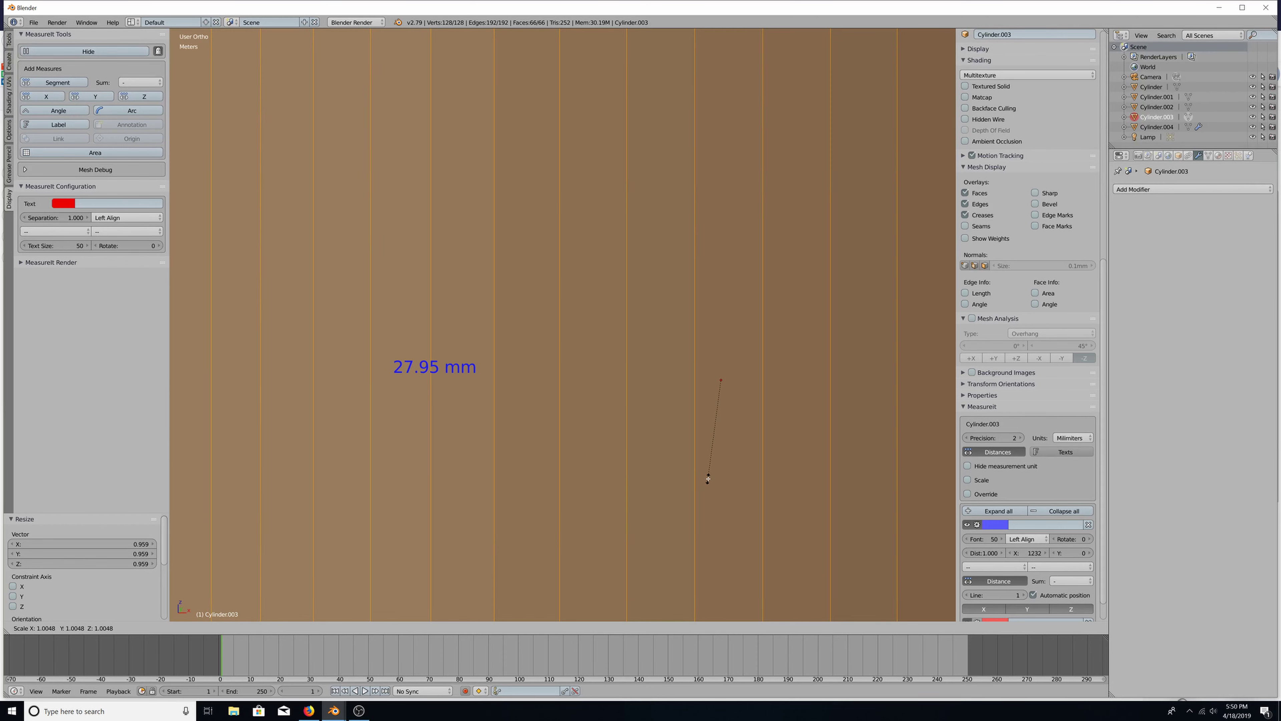
left_click(707, 478)
key("s")
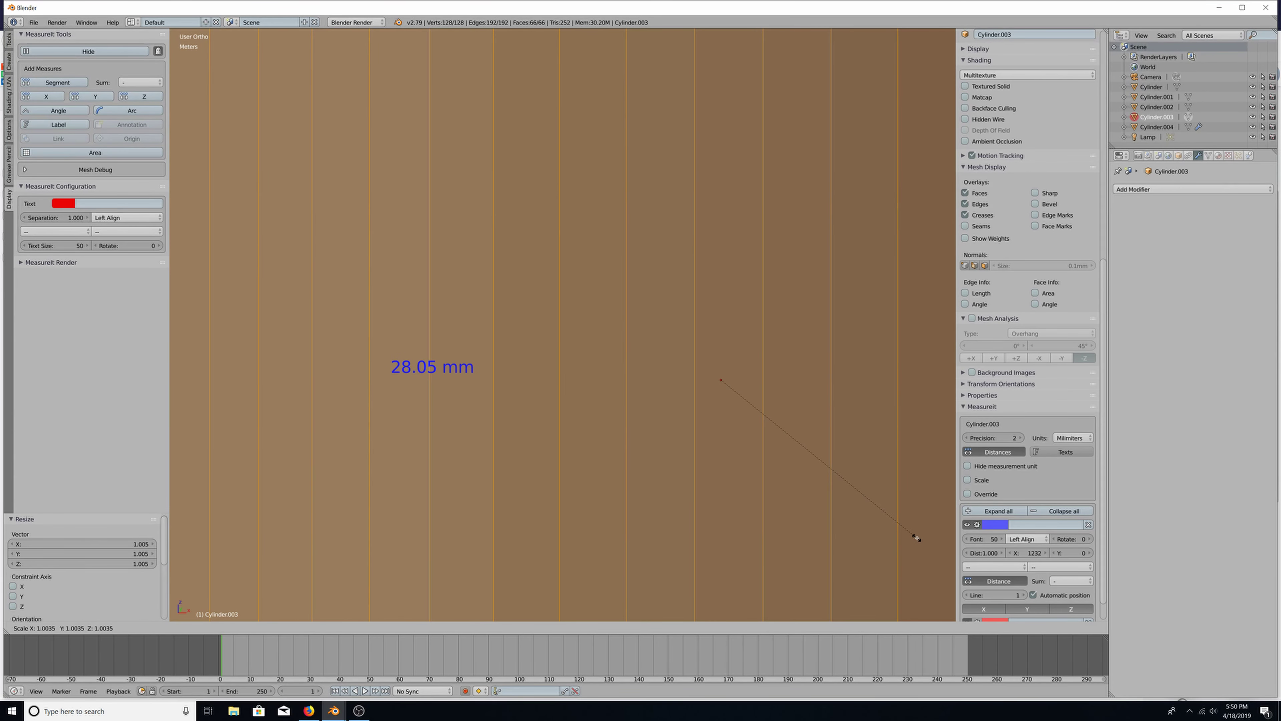
left_click(916, 539)
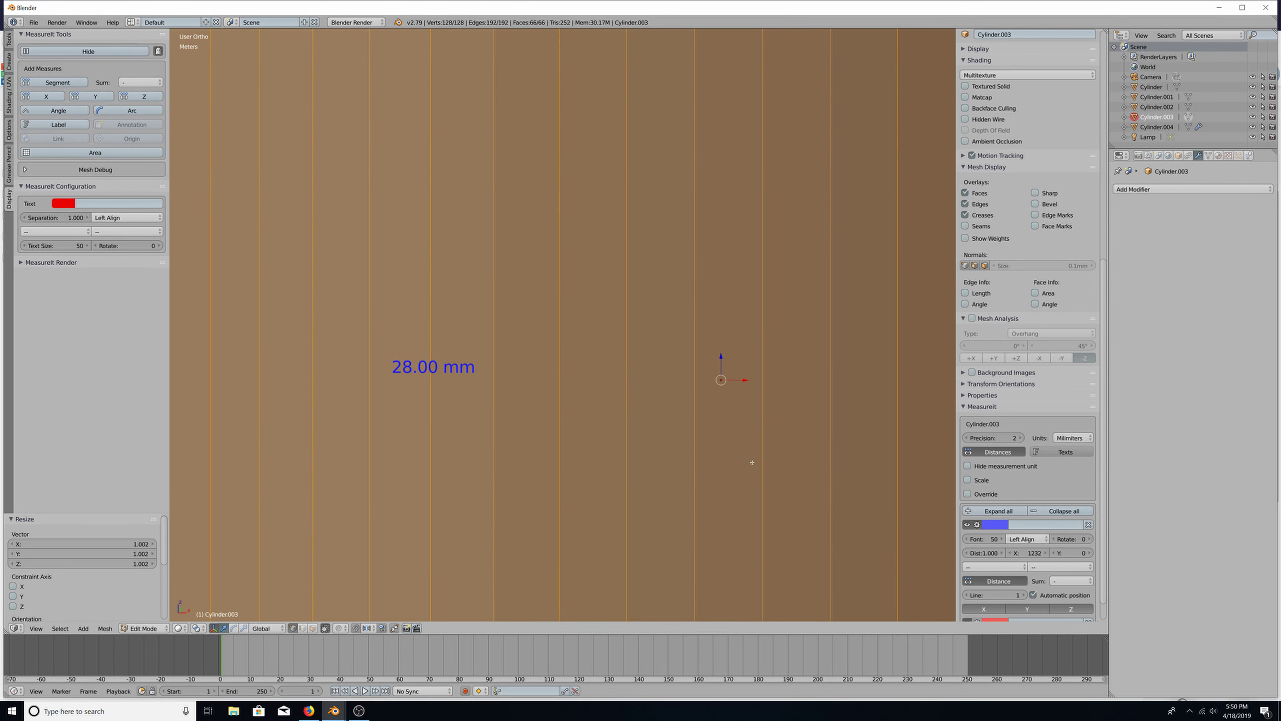
key("a")
key("a")
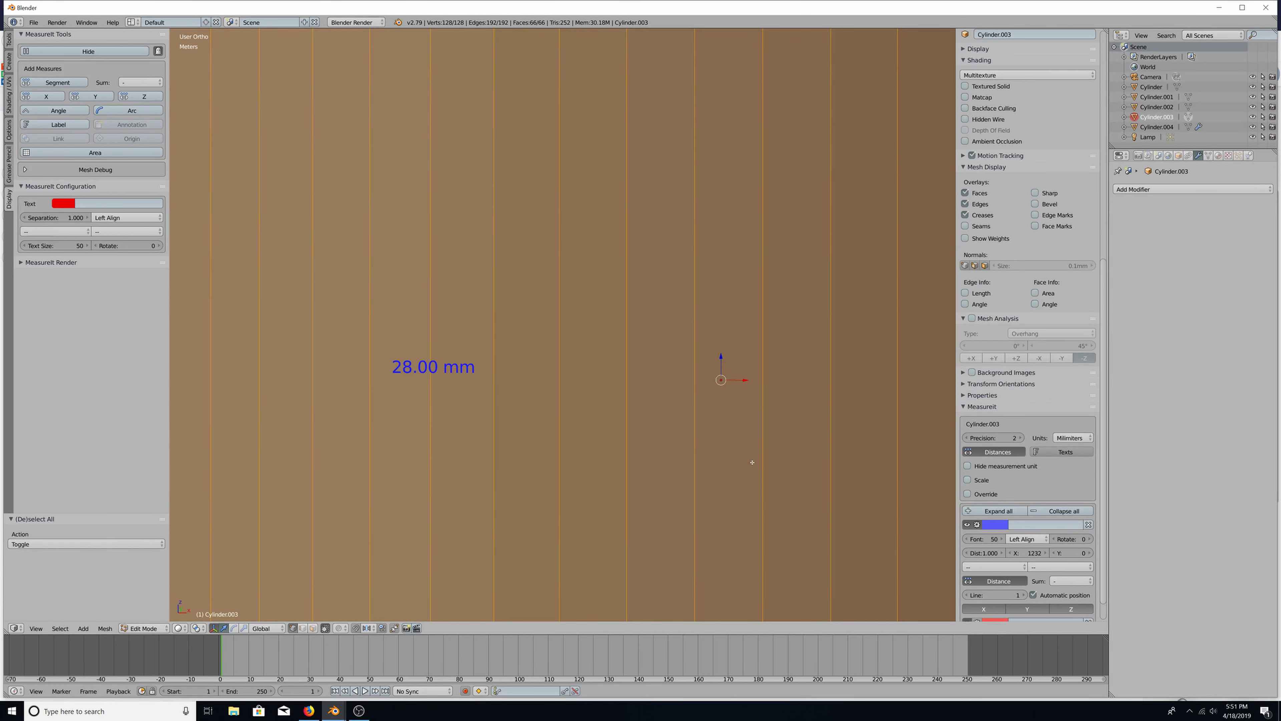
scroll(751, 460, "down", 9)
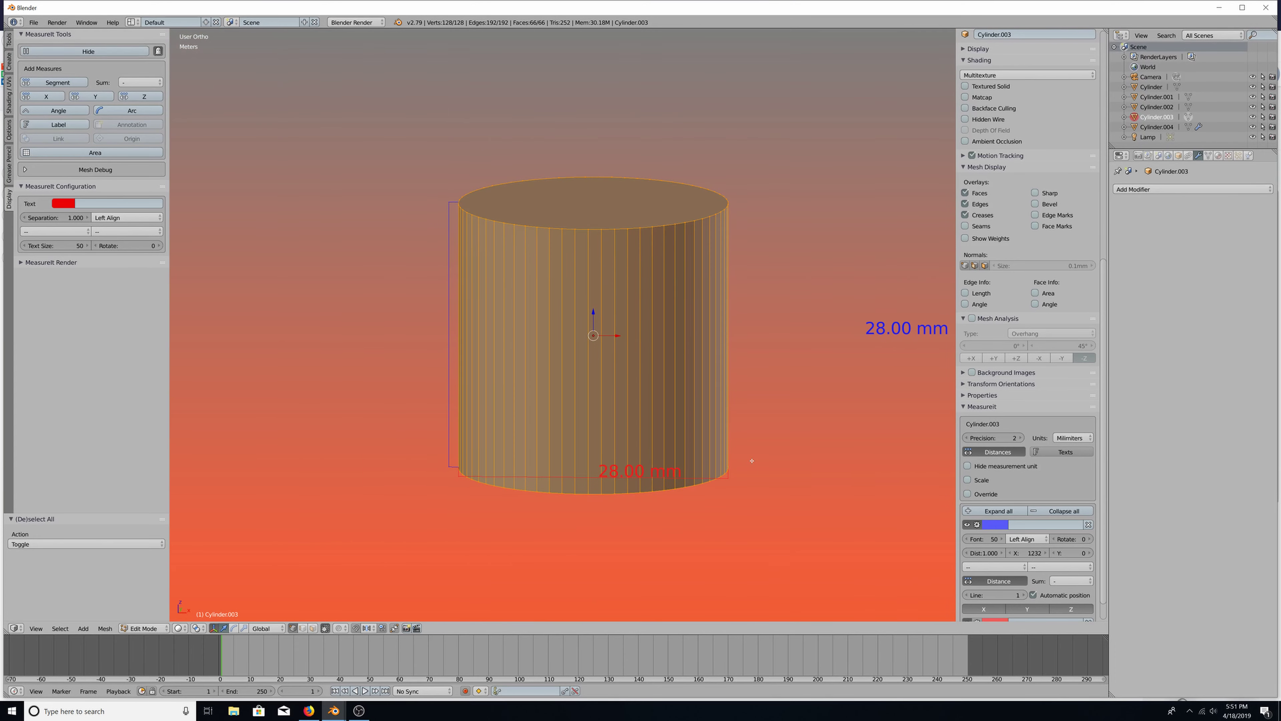
key("KP_1")
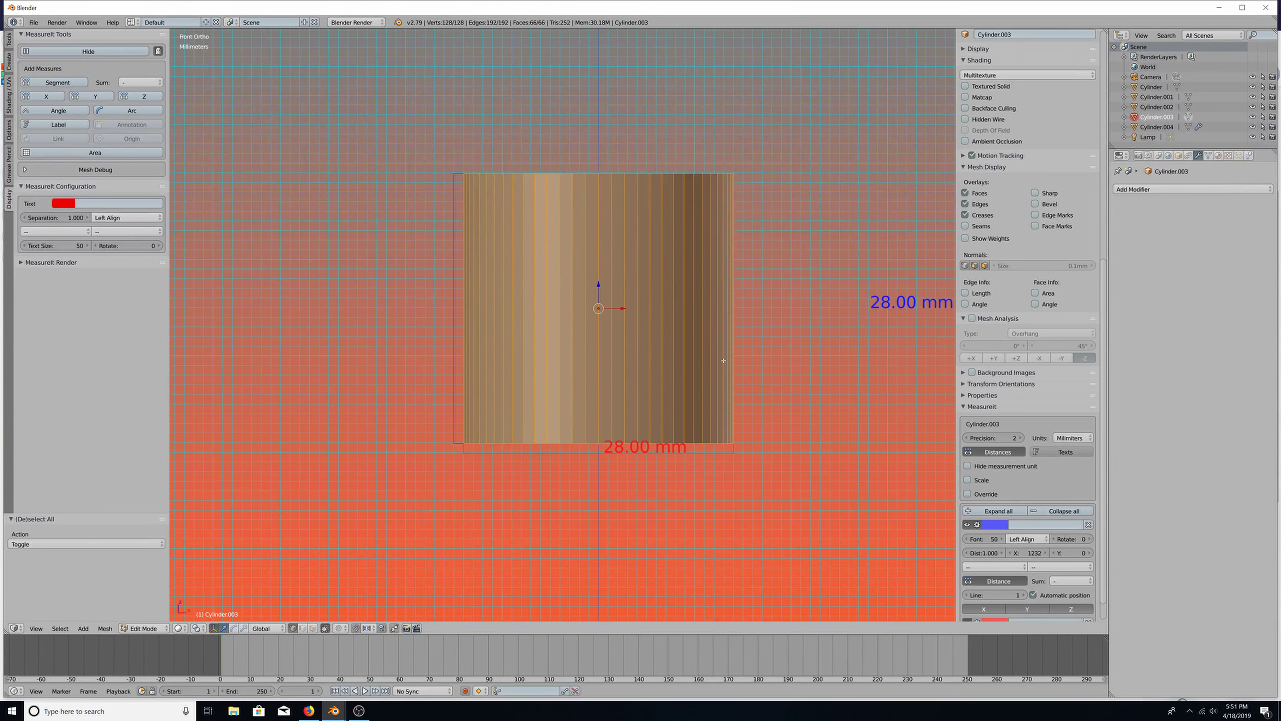
scroll(723, 361, "down", 10)
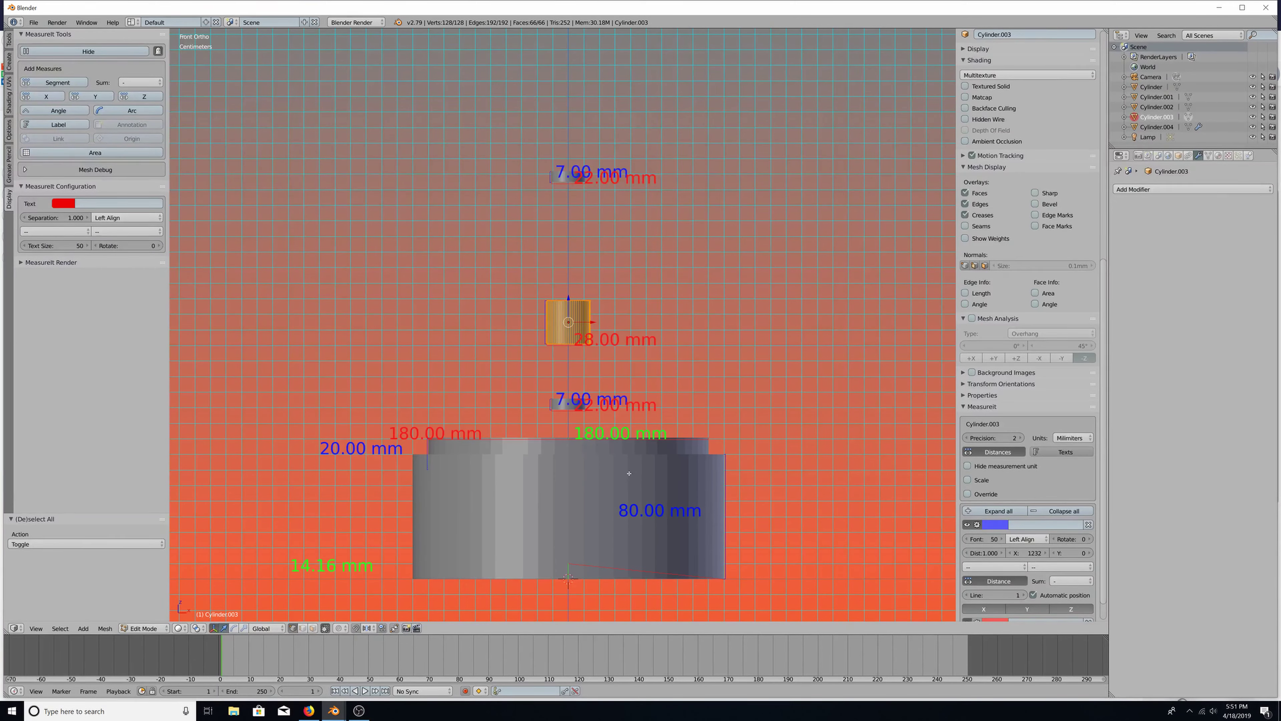
key("Tab")
Isolate the 180 mm disc at the top of the housing to inspect it, and reveal all hidden objects again
right_click(633, 444)
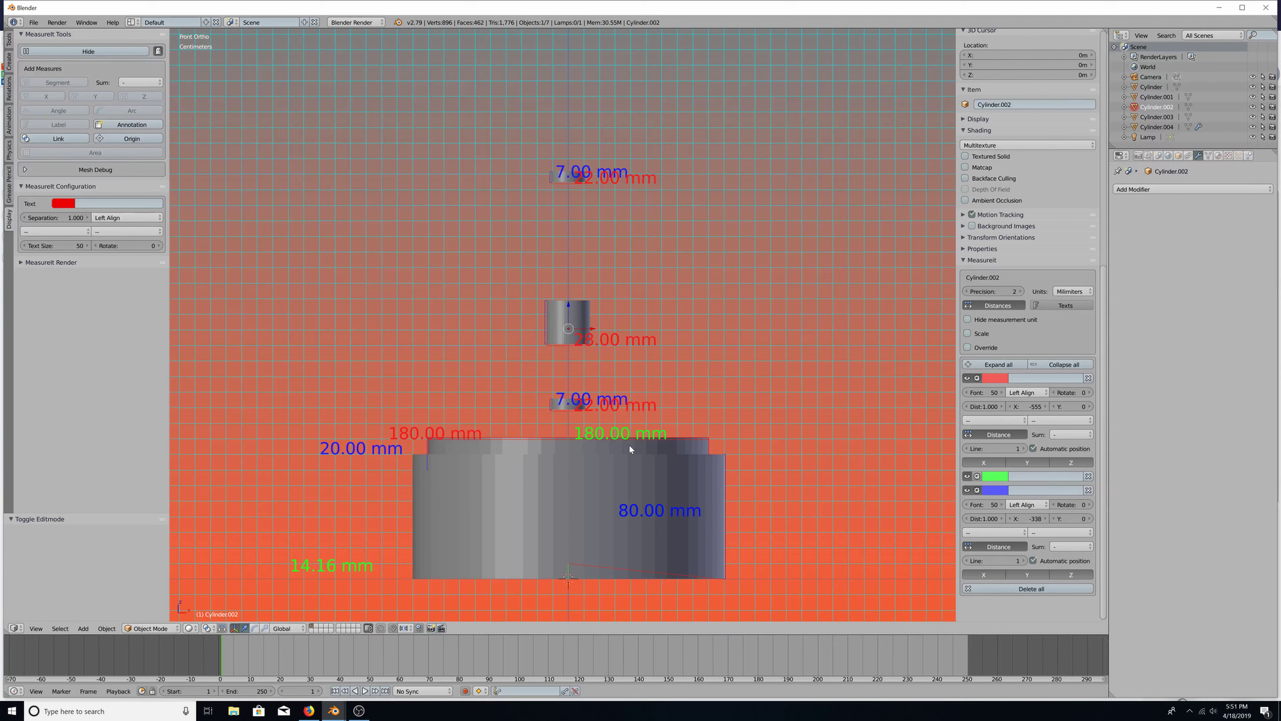
key("shift+h")
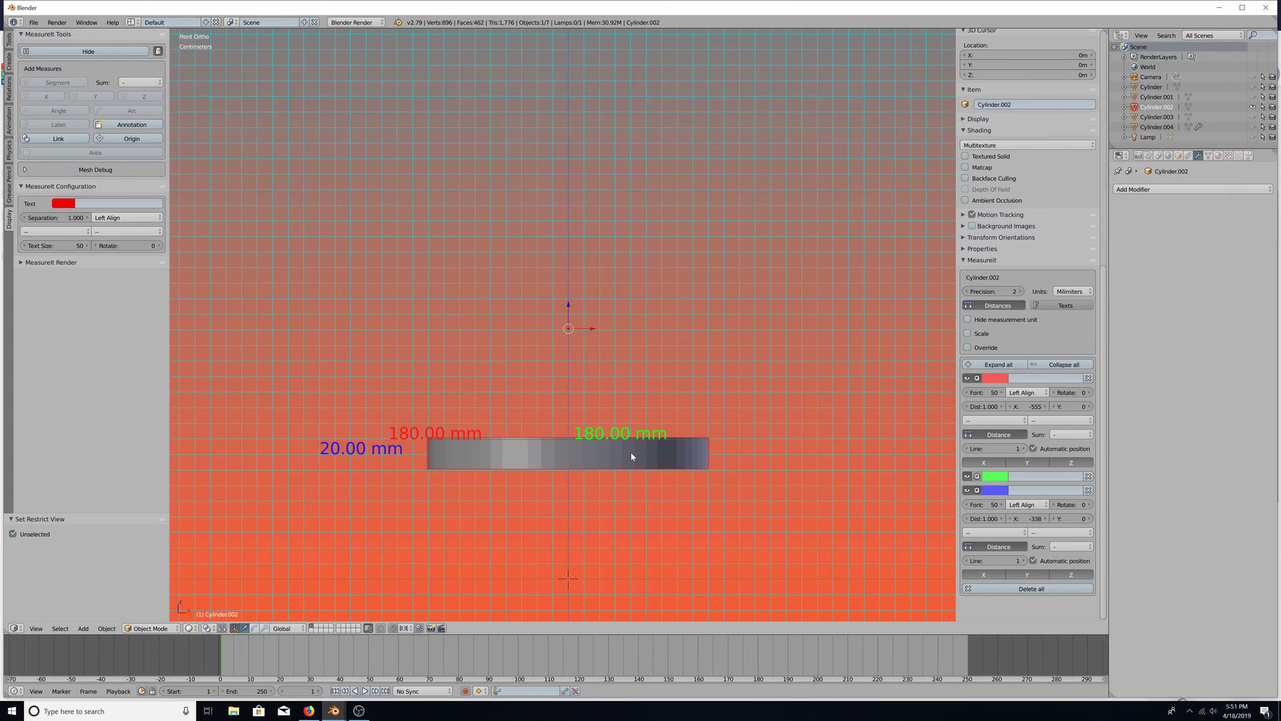
key("alt+h")
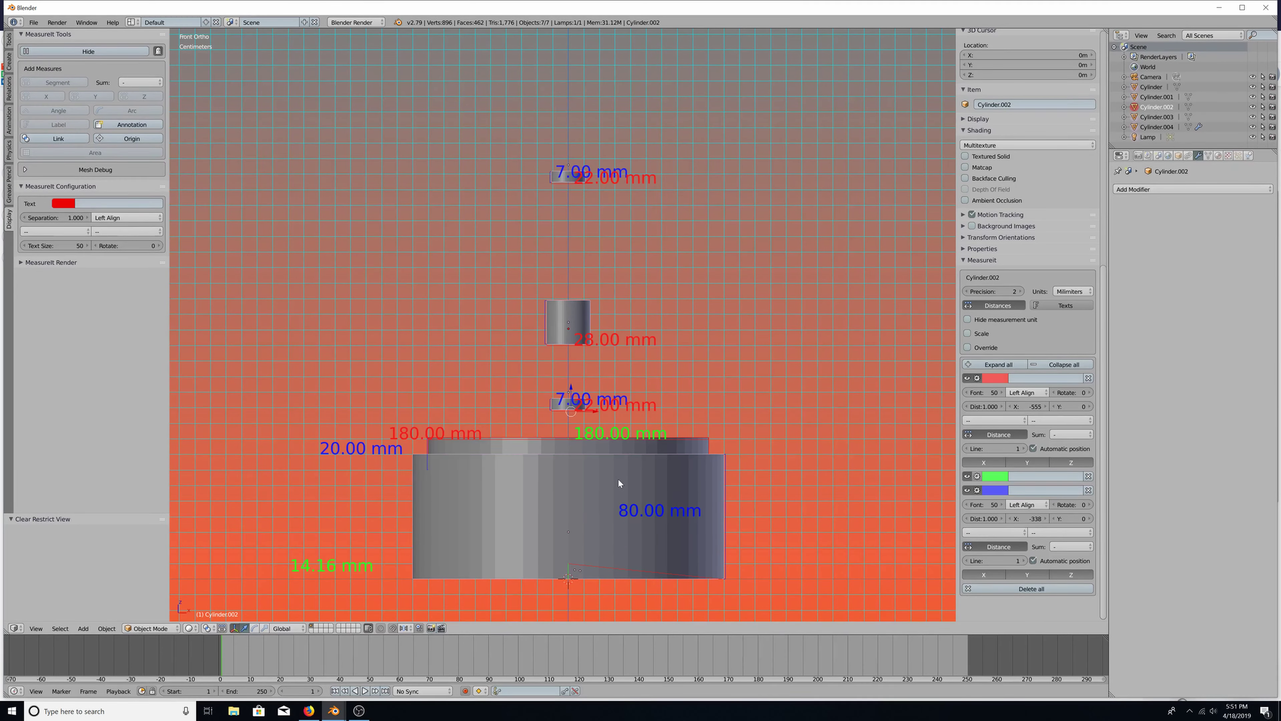
Select the housing and the 28 mm cylinder, hide all other objects, and keep only the small cylinder selected
right_click(576, 486)
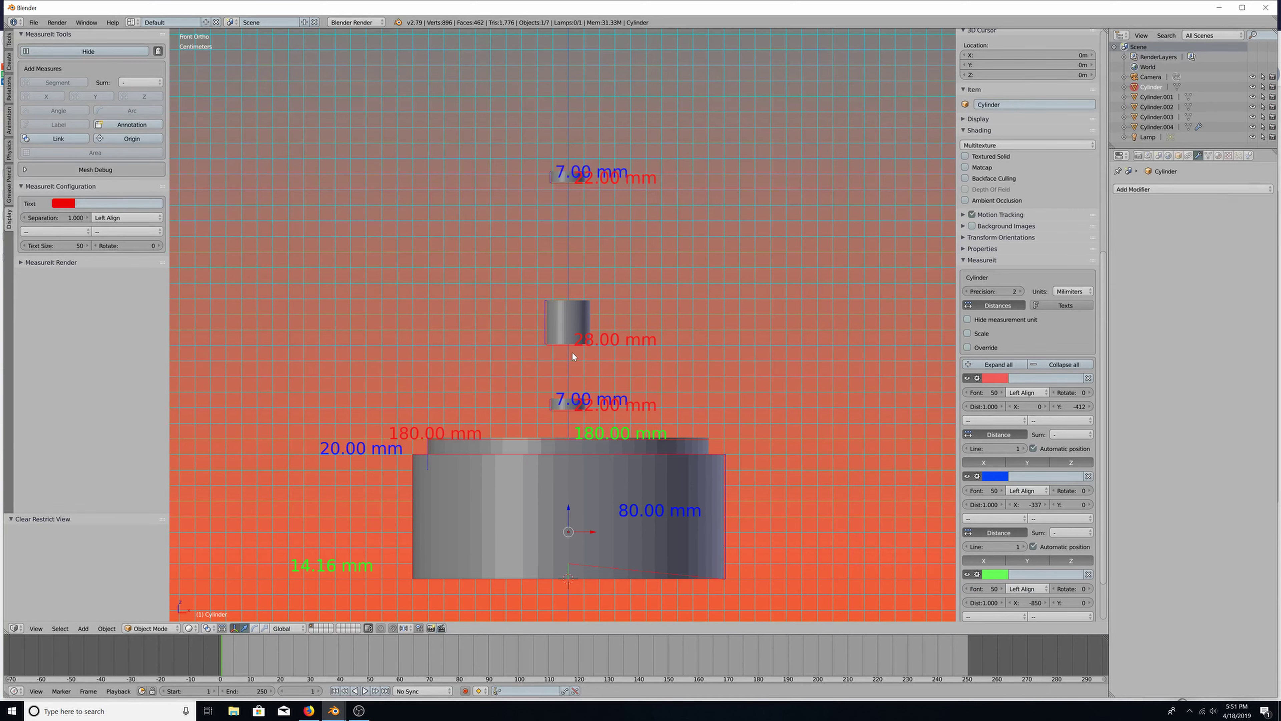
right_click(568, 331)
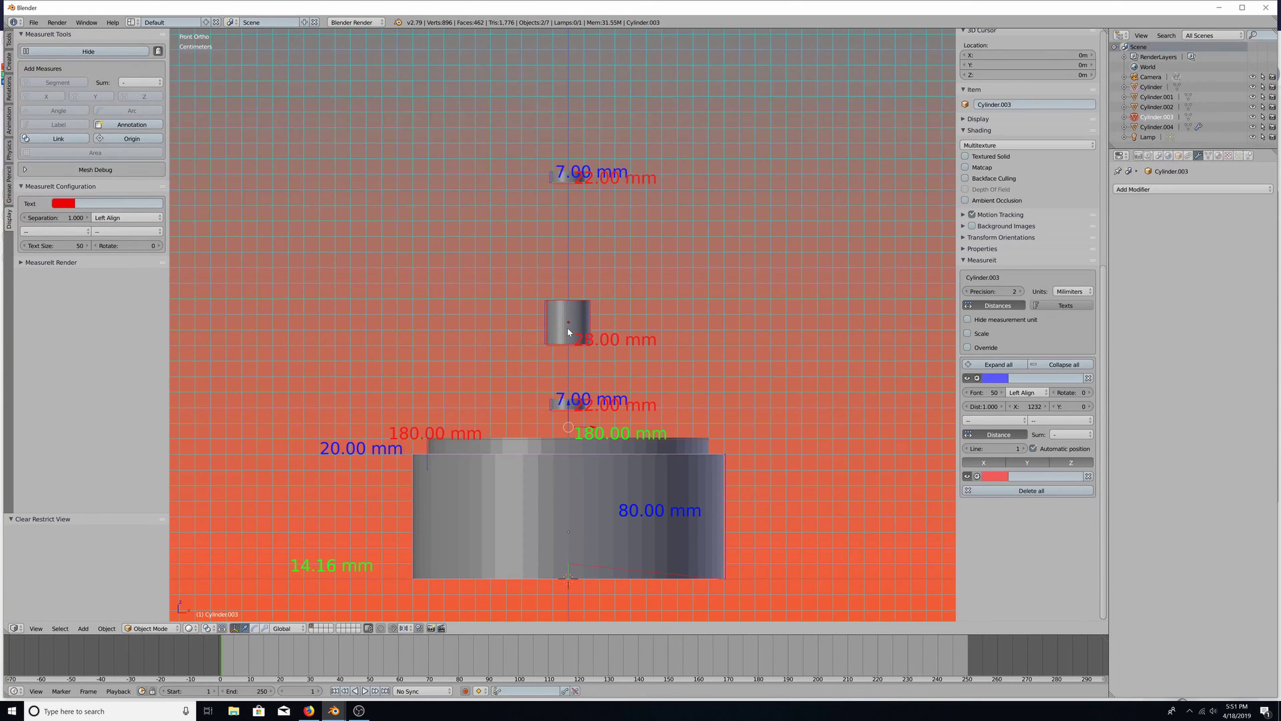
key("shift+h")
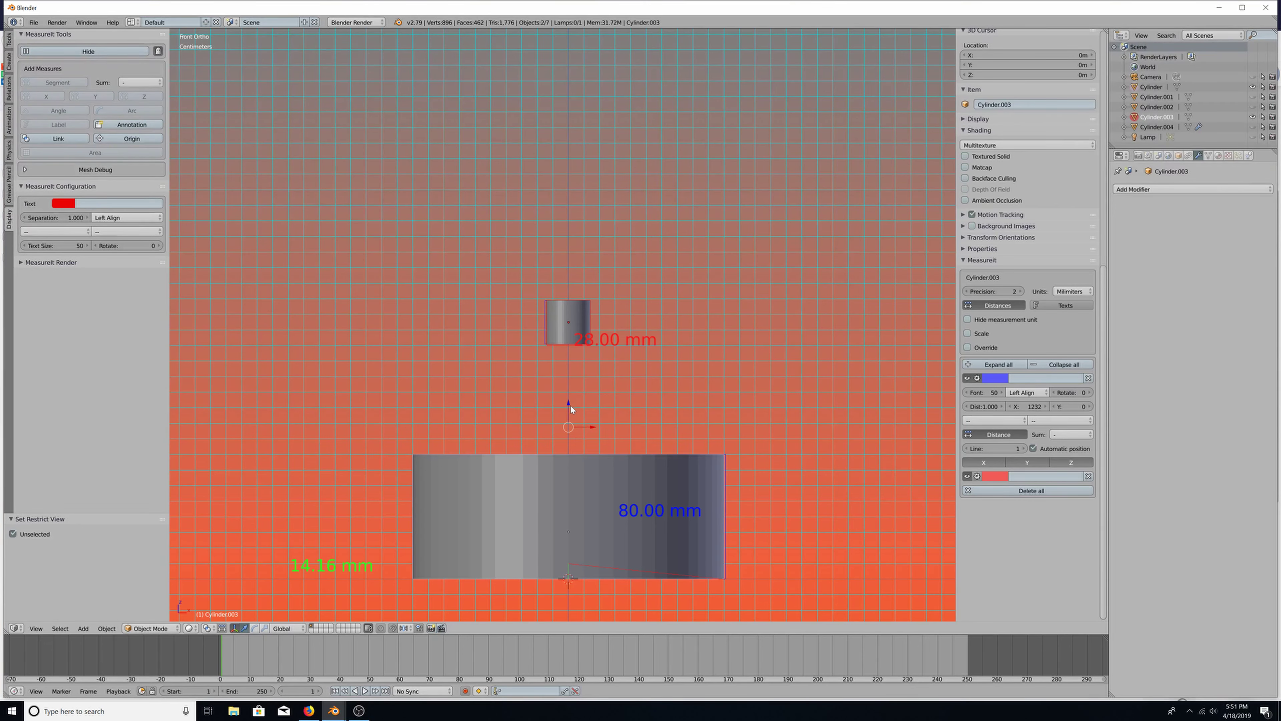
right_click(566, 326)
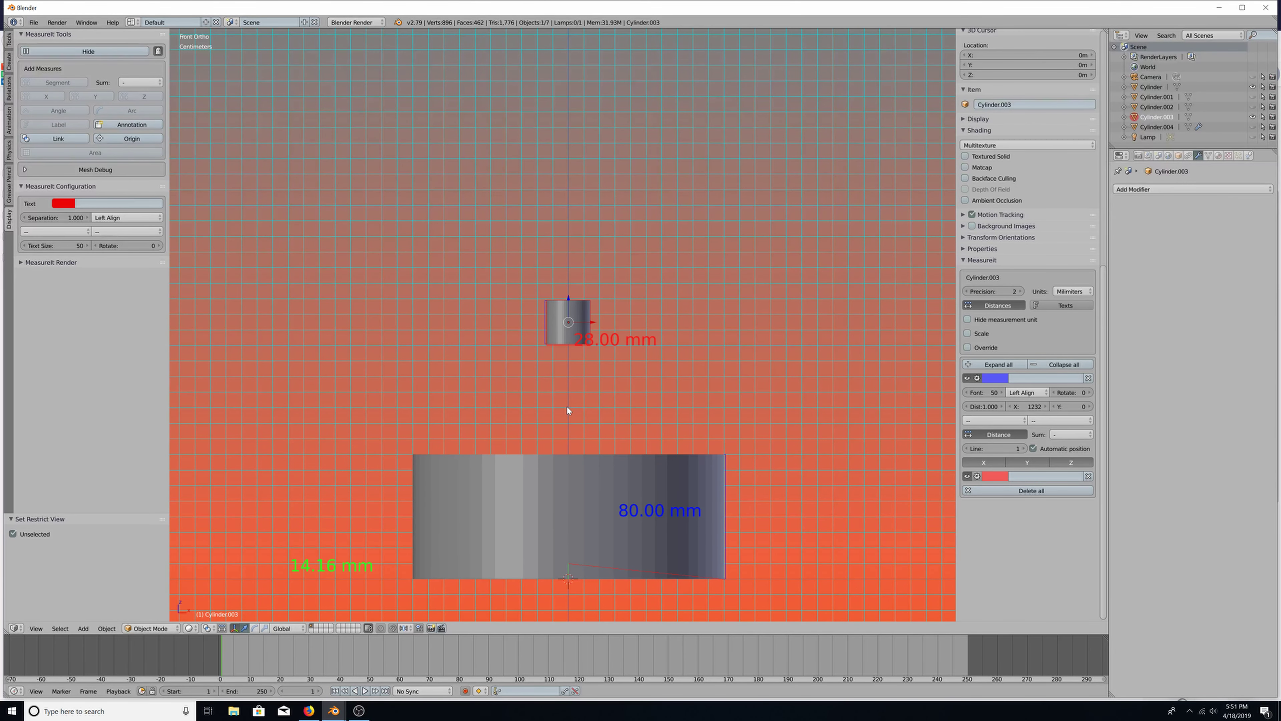
Lower the 28 mm cylinder about 14.8 cm along Z into the housing and reset the 3D cursor to the origin
middle_click_drag(564, 402, 564, 444)
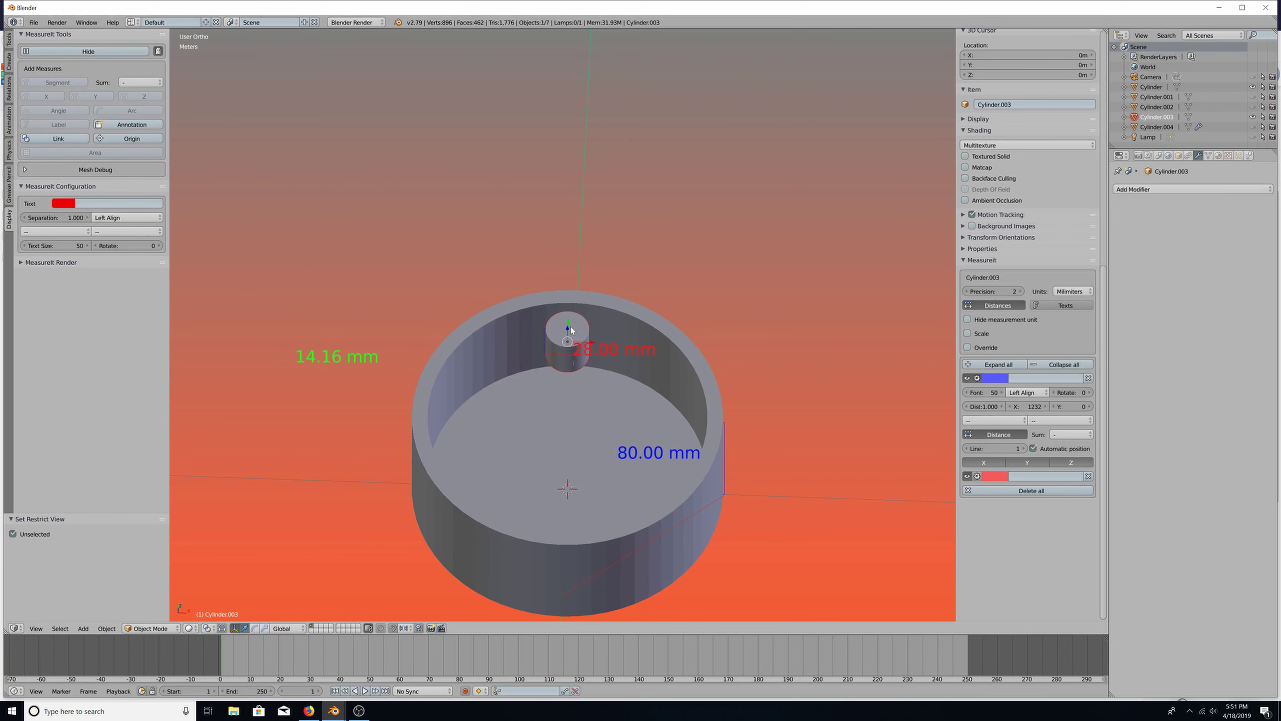
left_click_drag(569, 331, 560, 459)
scroll(560, 463, "up", 3)
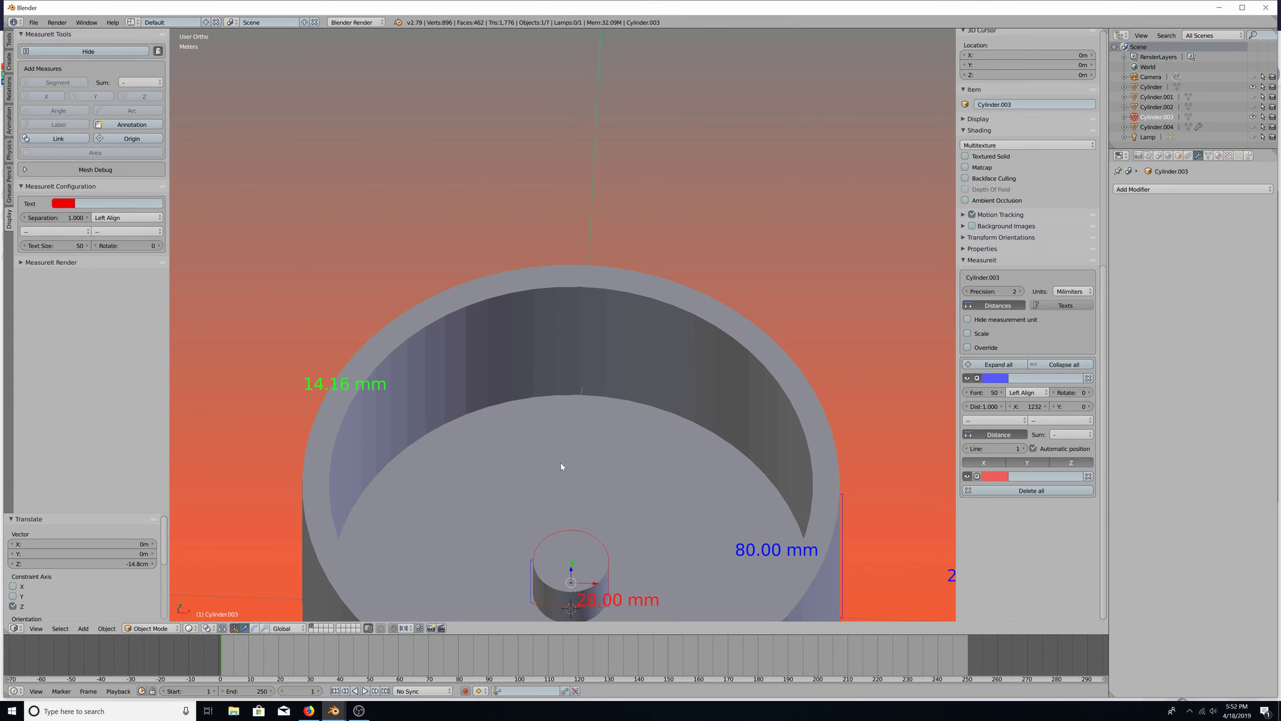
scroll(561, 463, "down", 2)
left_click(562, 471)
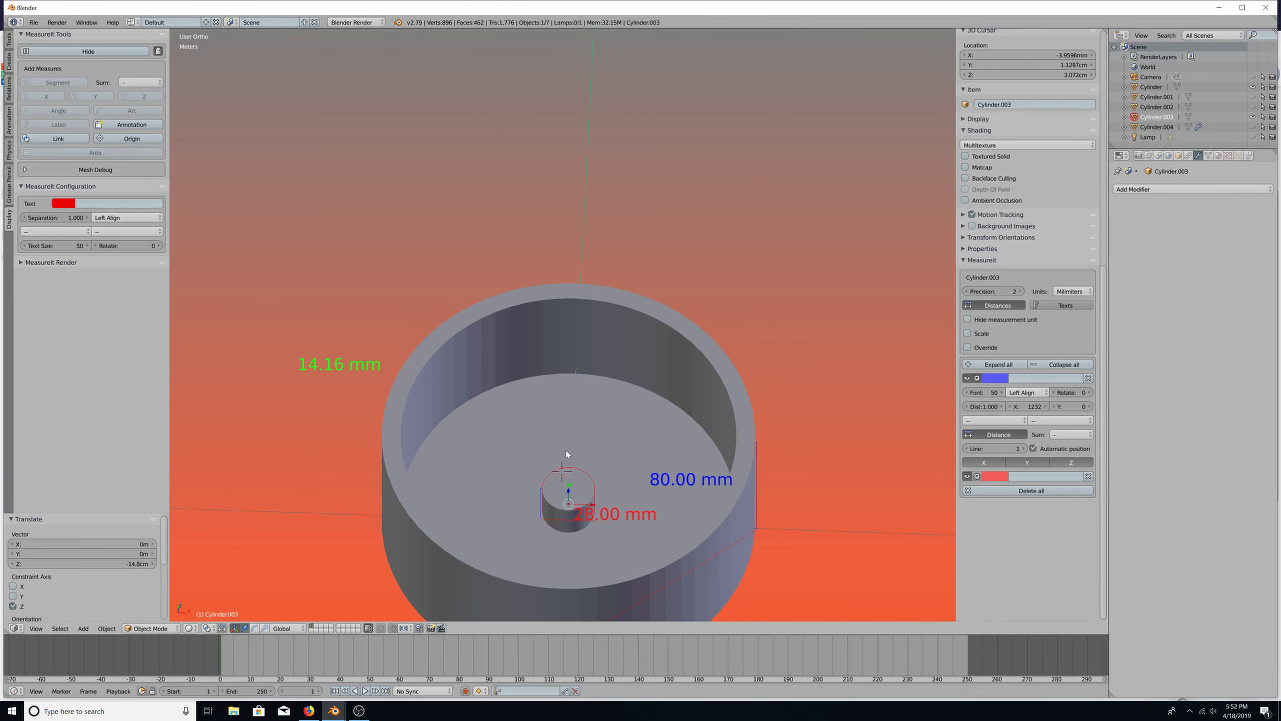
key("shift+c")
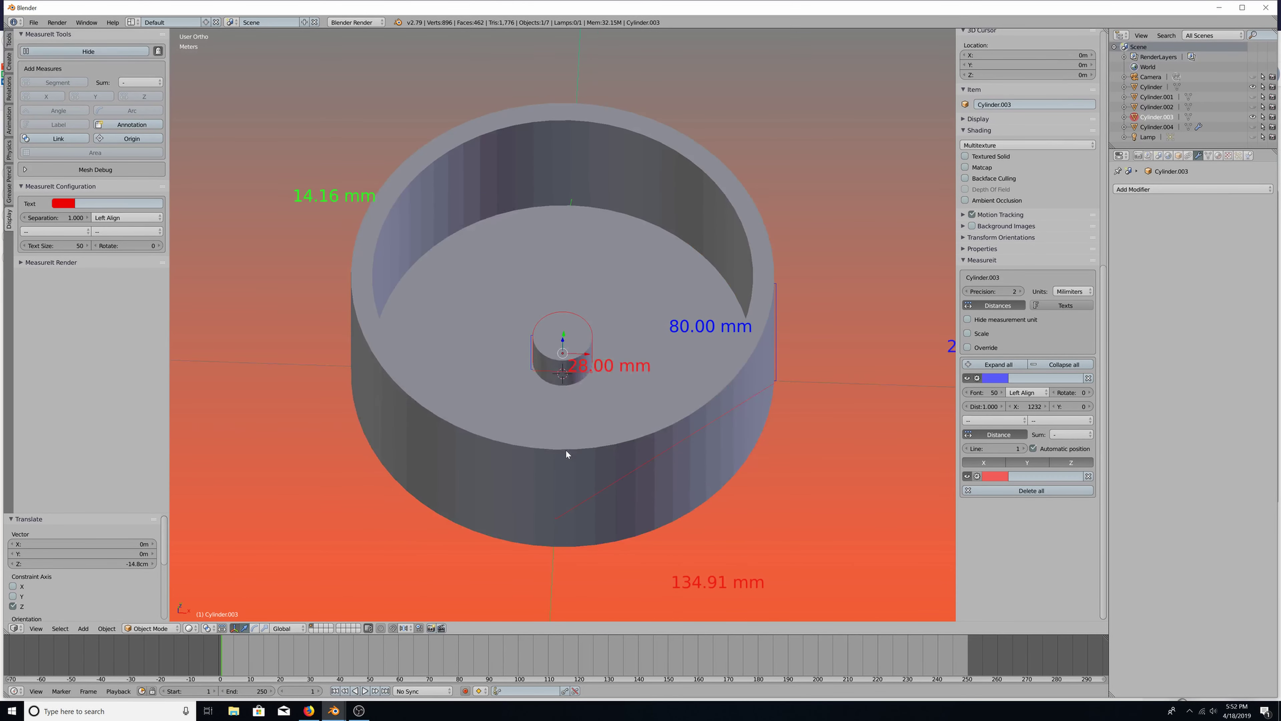
Raise the small cylinder about 3.78 mm along Z in the wireframe front view
middle_click_drag(566, 449, 569, 419)
key("KP_1")
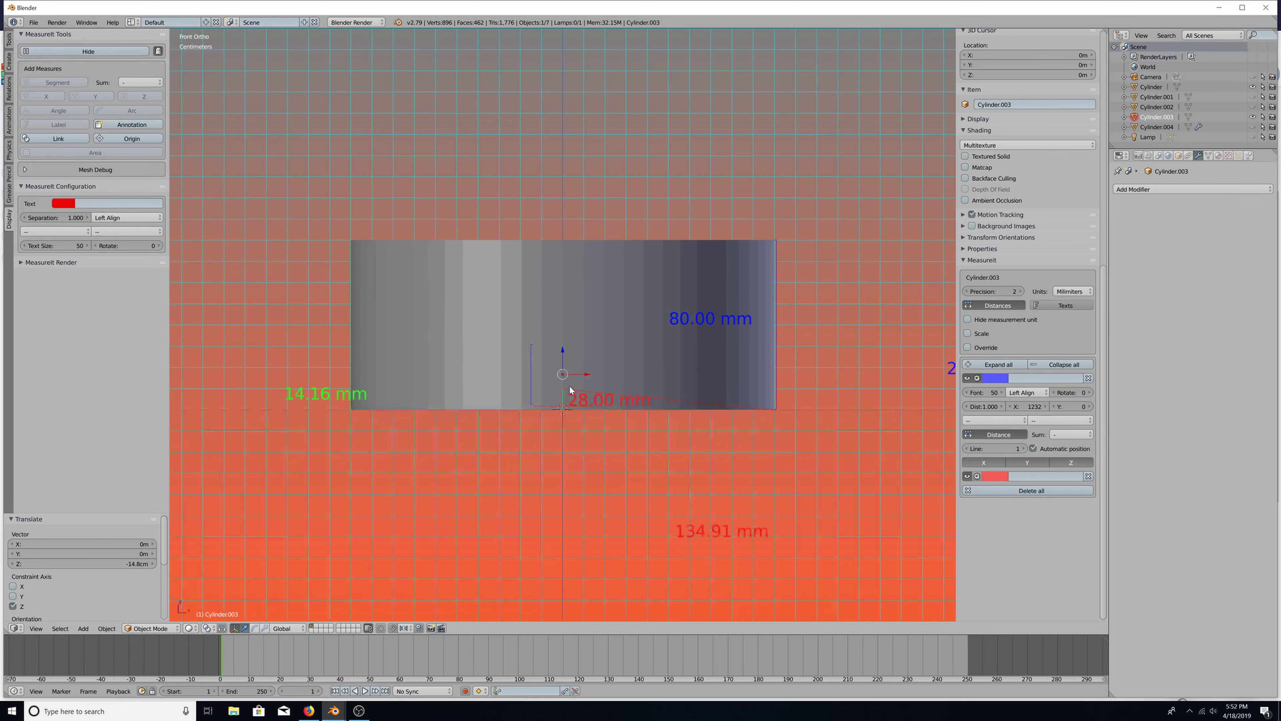
key("z")
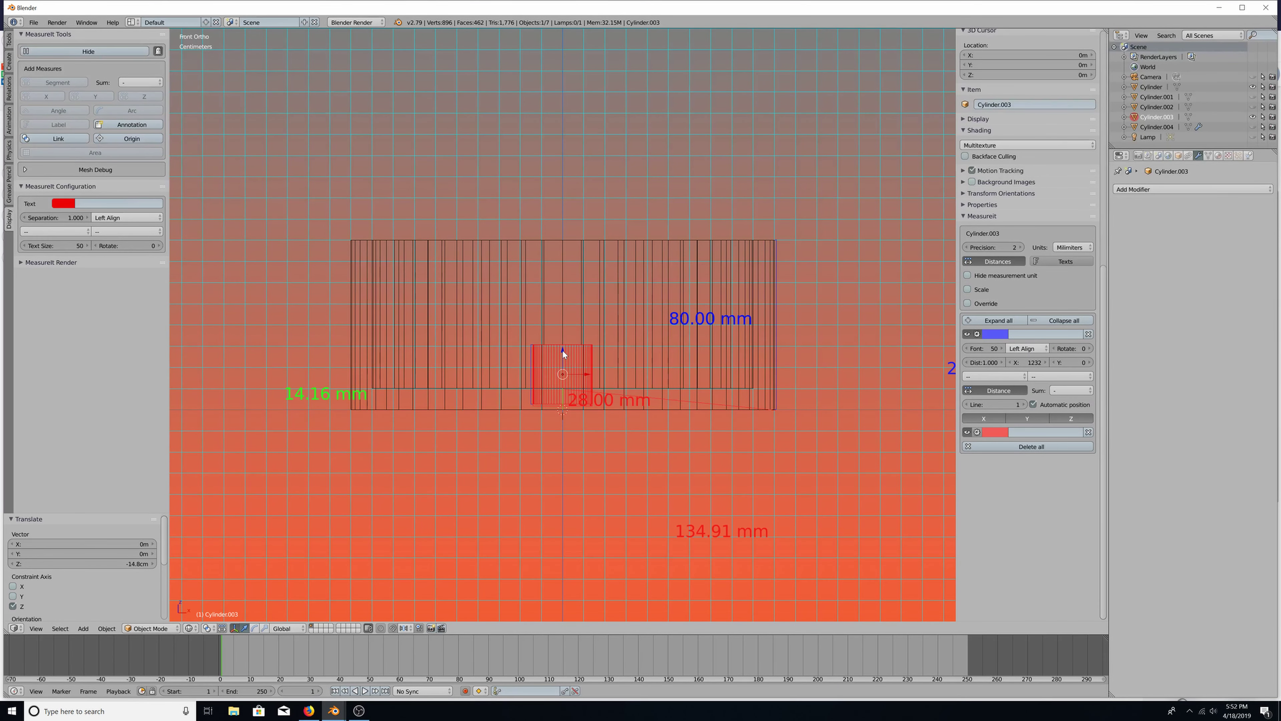
left_click_drag(563, 349, 563, 343)
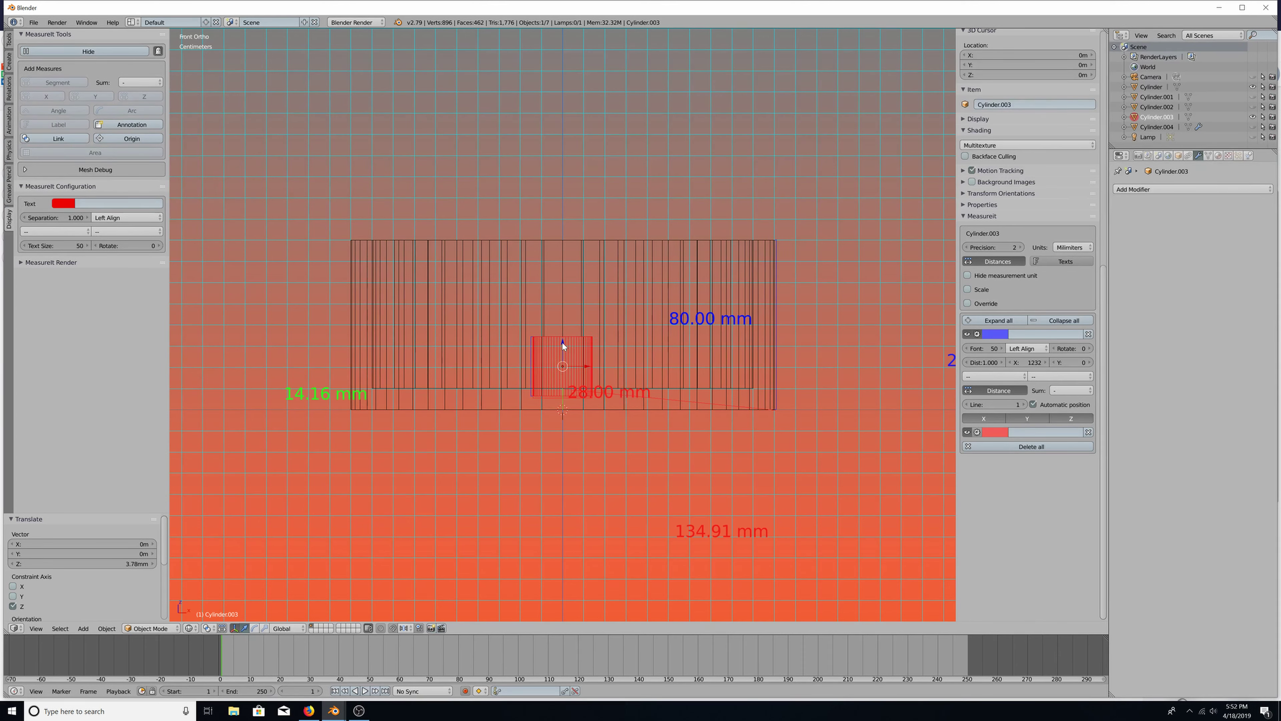
scroll(563, 342, "up", 4)
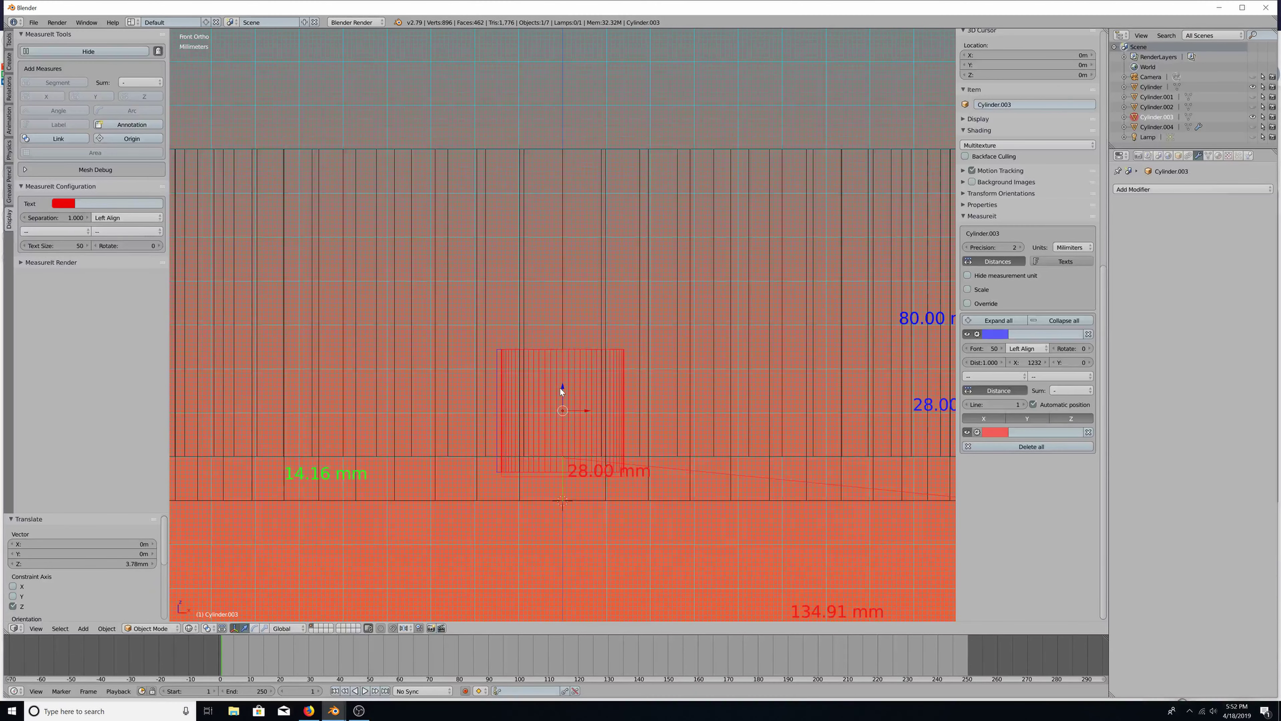
In Edit Mode, lower the small cylinder's top face about 1.79 cm to shorten the cylinder to about 10 mm high
key("Tab")
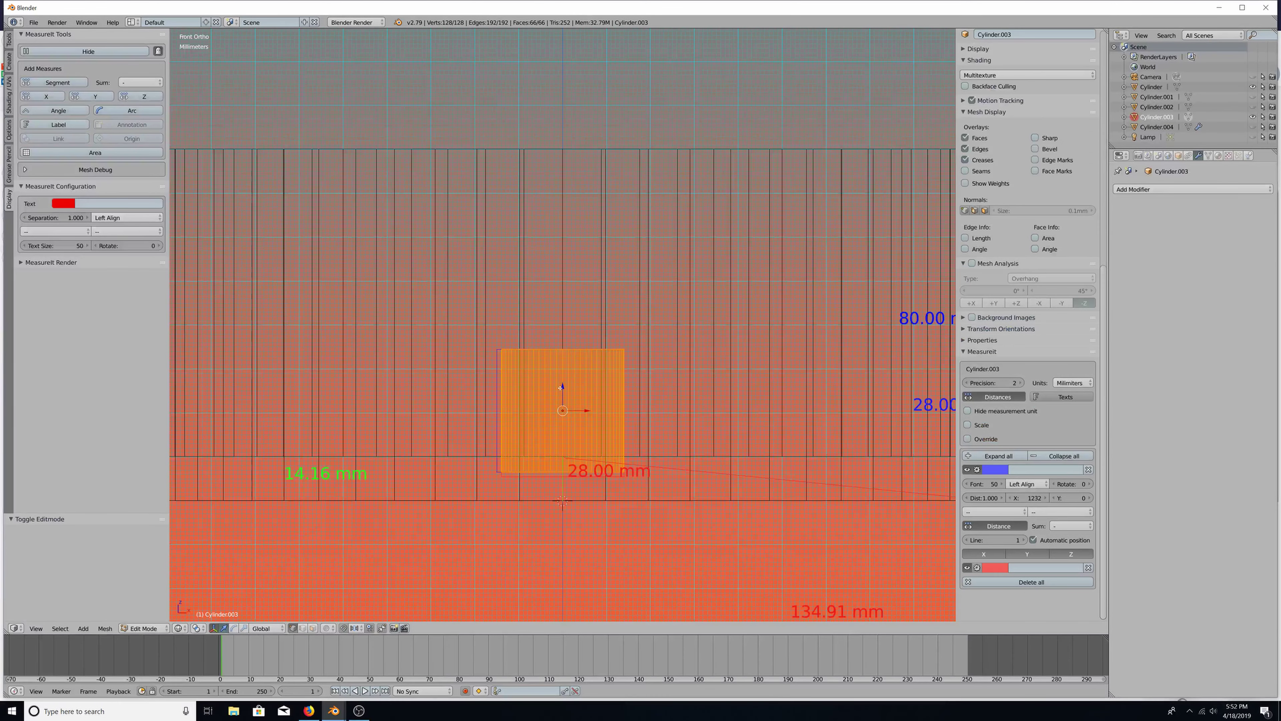
key("a")
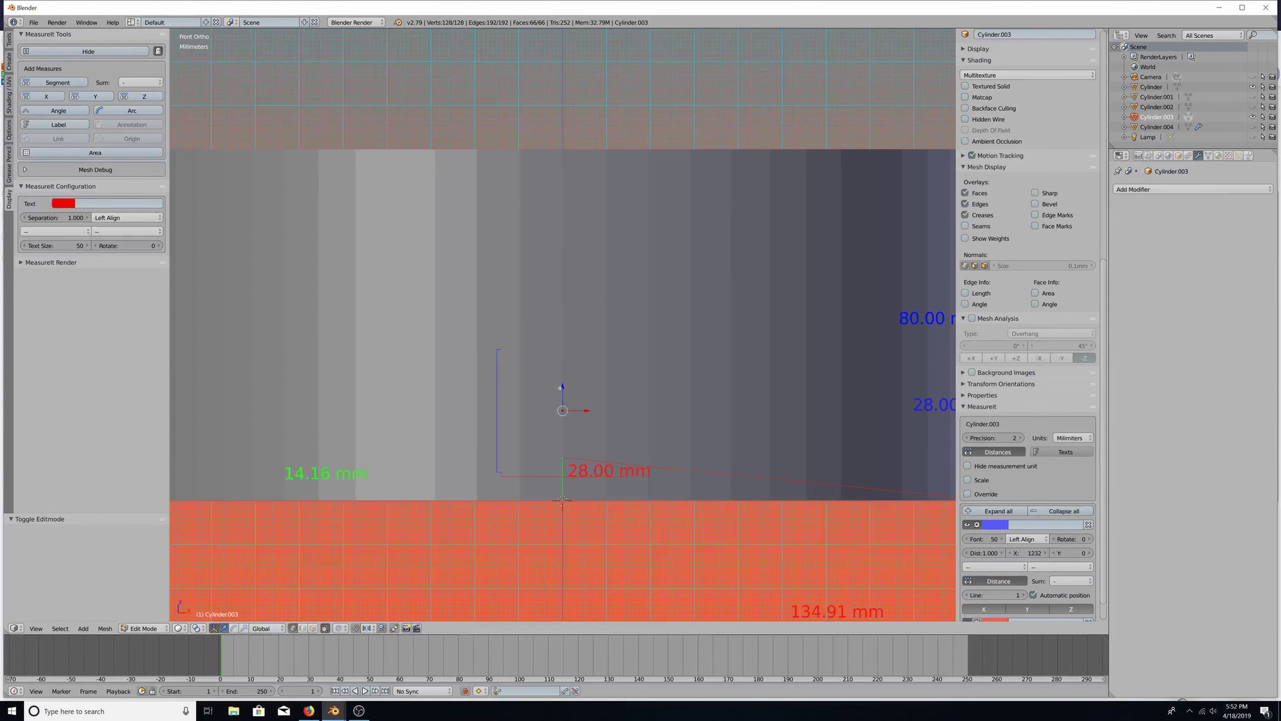
key("a")
key("a")
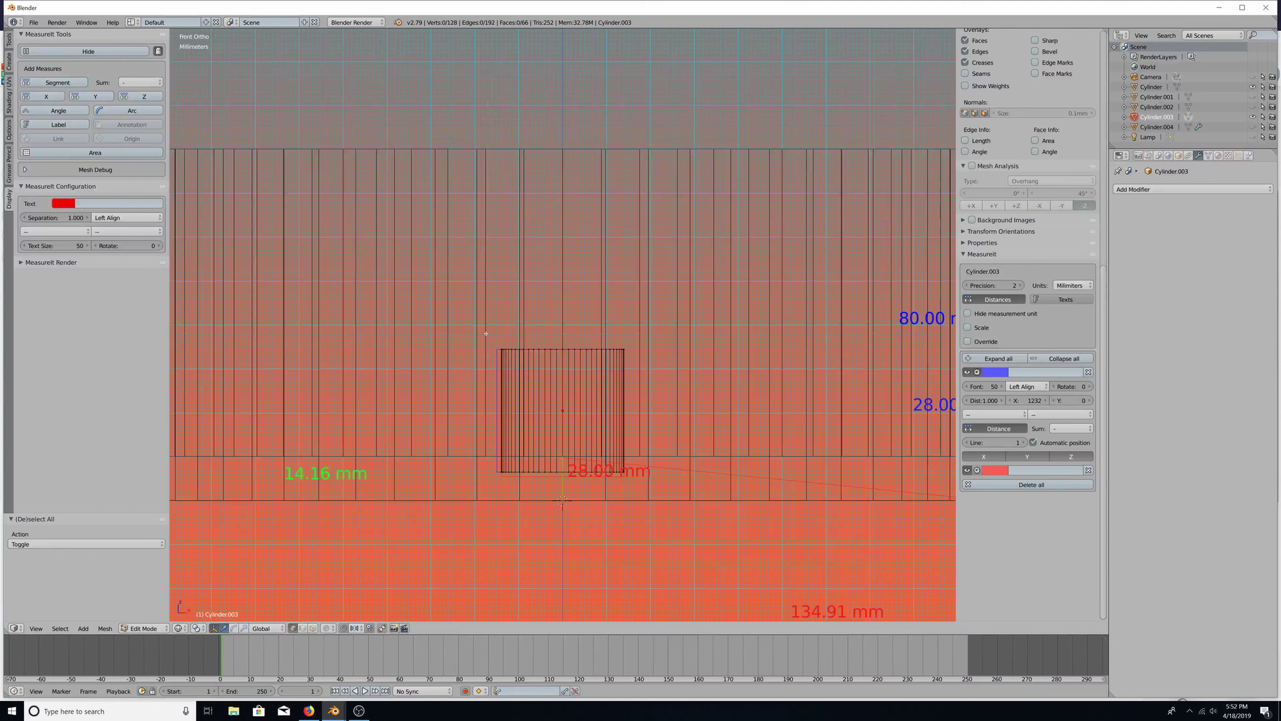
right_click(609, 358)
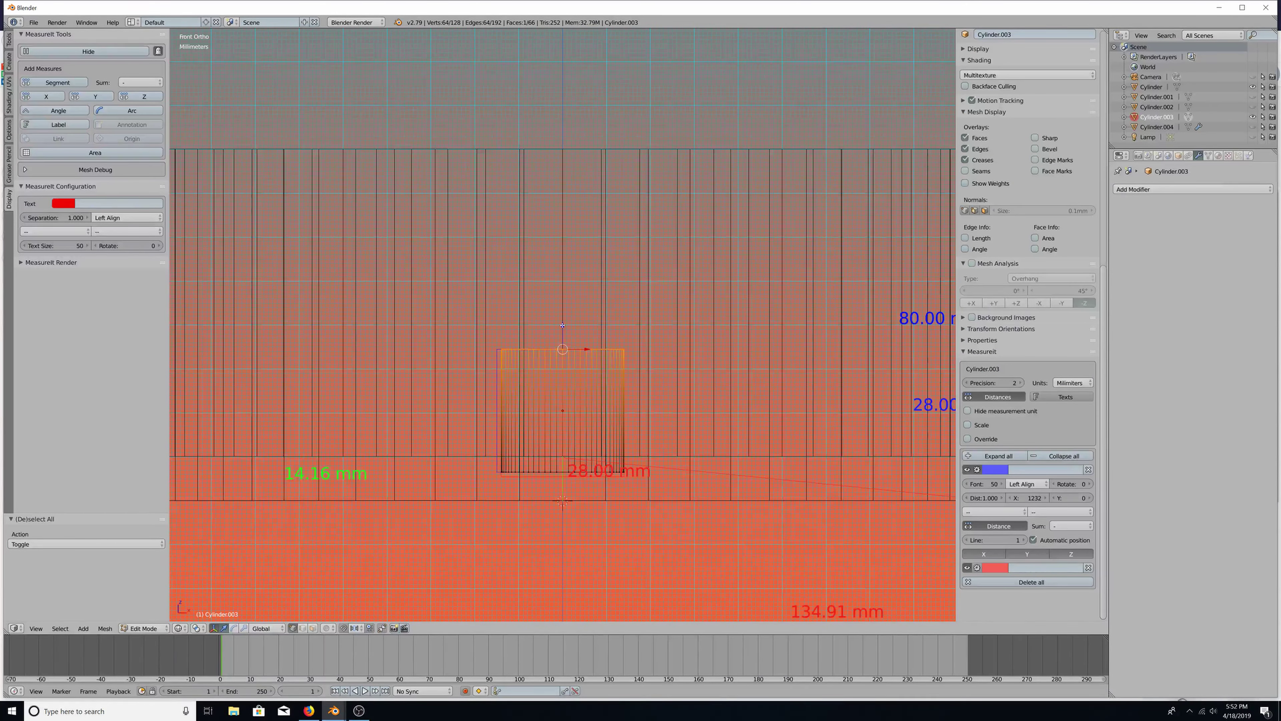
left_click_drag(562, 325, 550, 404)
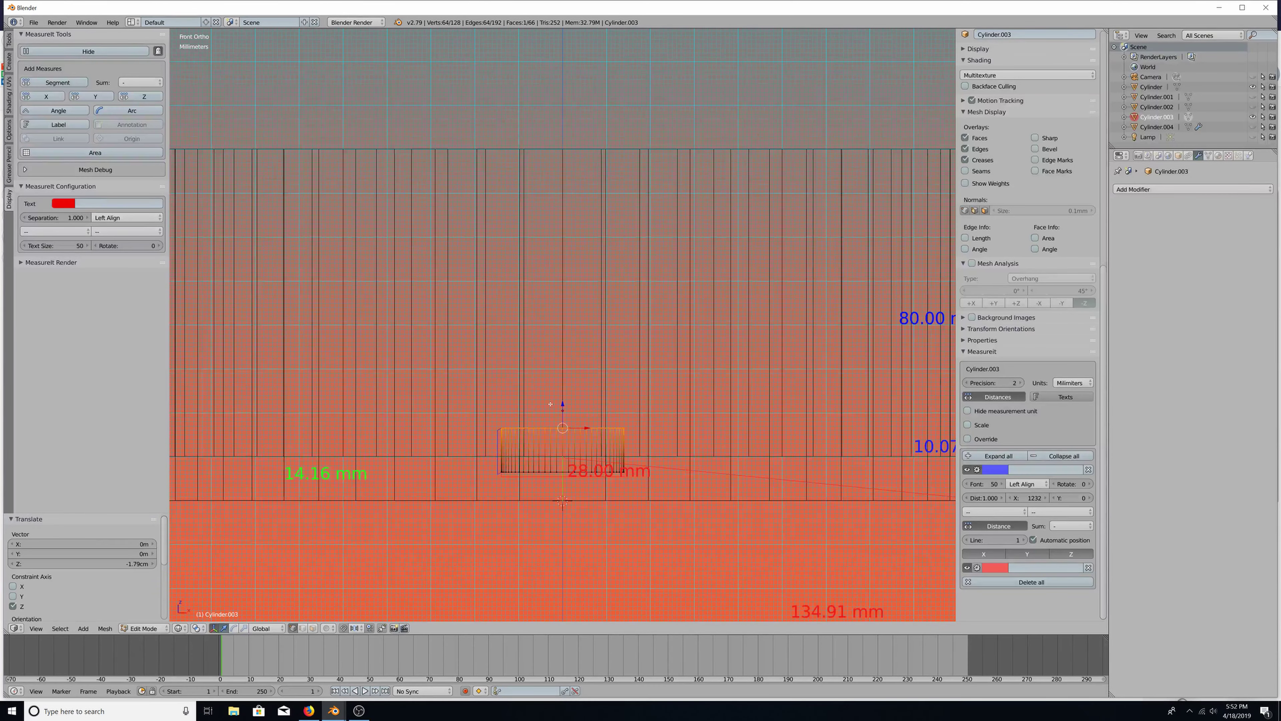
key("a")
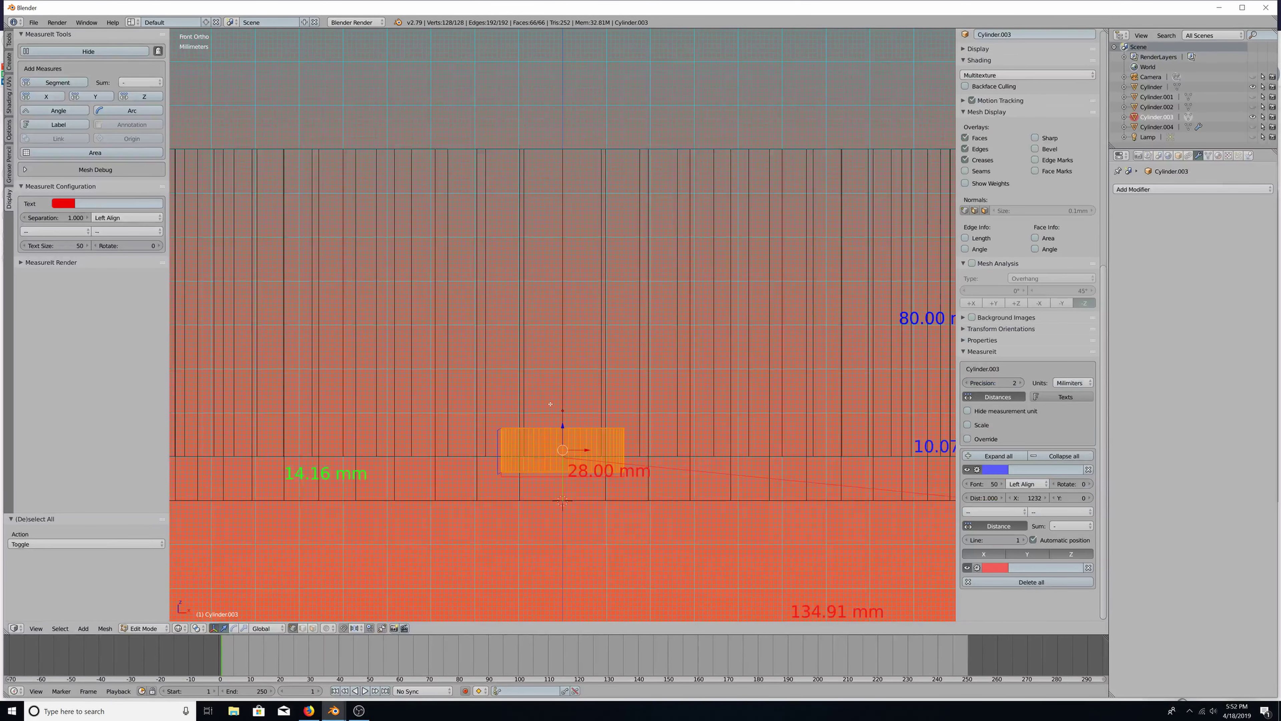
right_click_drag(562, 413, 563, 402)
key("ctrl+z")
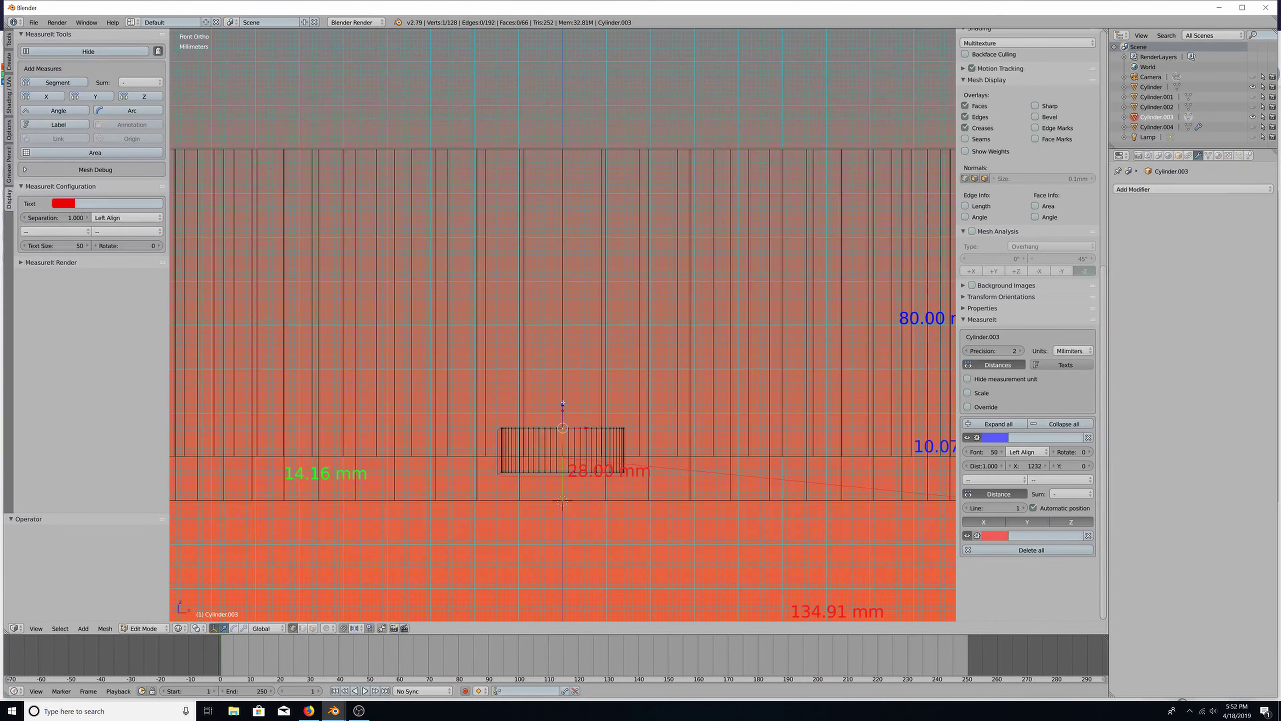
key("s")
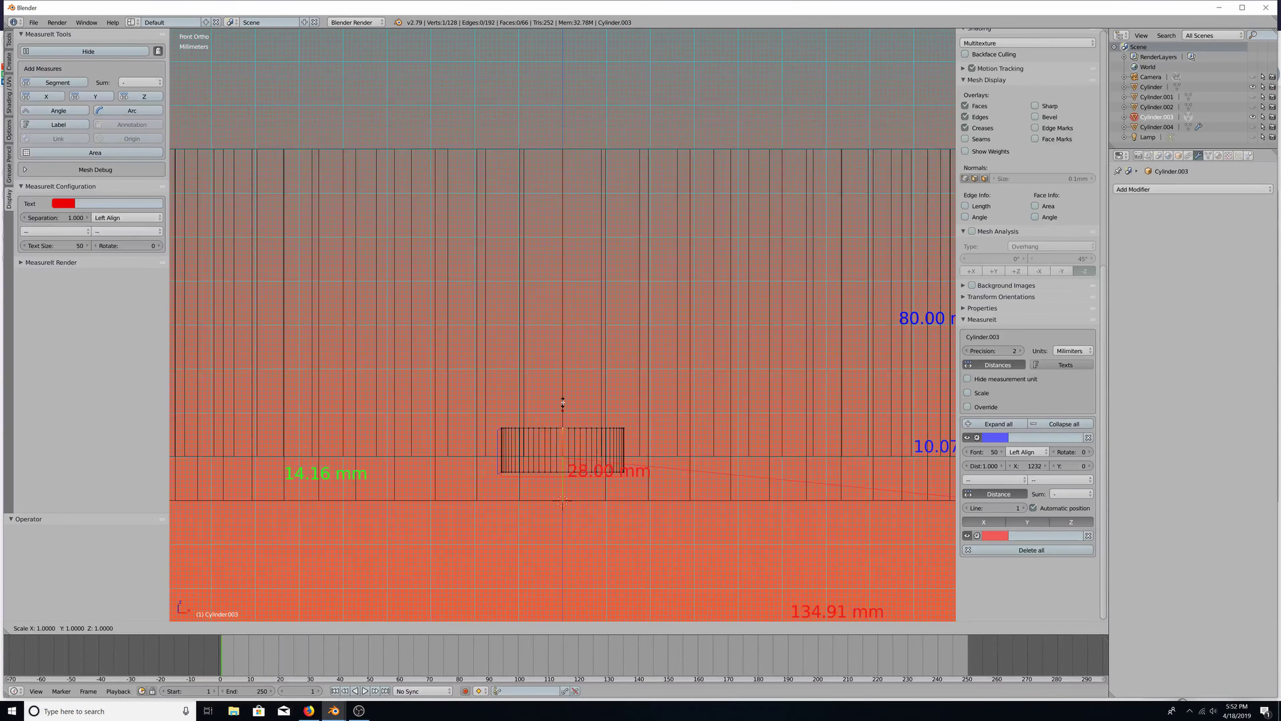
key("Escape")
Select the whole small cylinder mesh and raise it about 3.27 mm along Z towards the housing's inner floor
key("a")
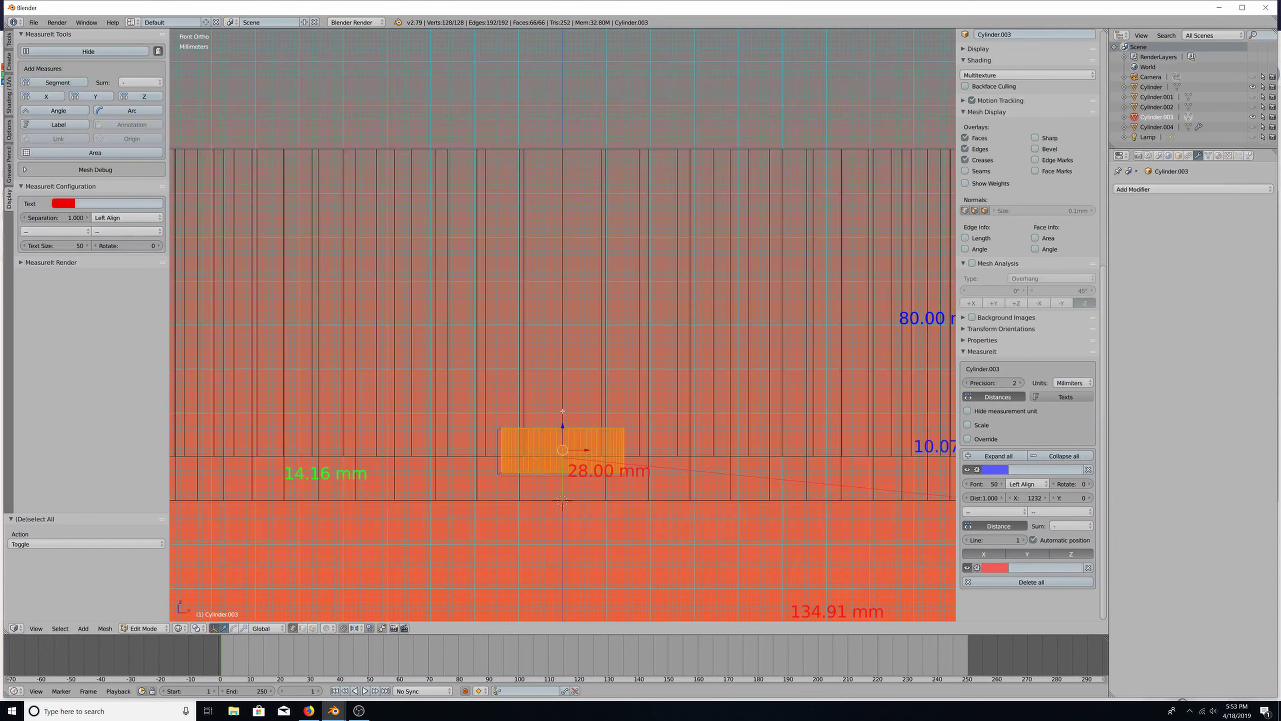
left_click_drag(563, 426, 563, 411)
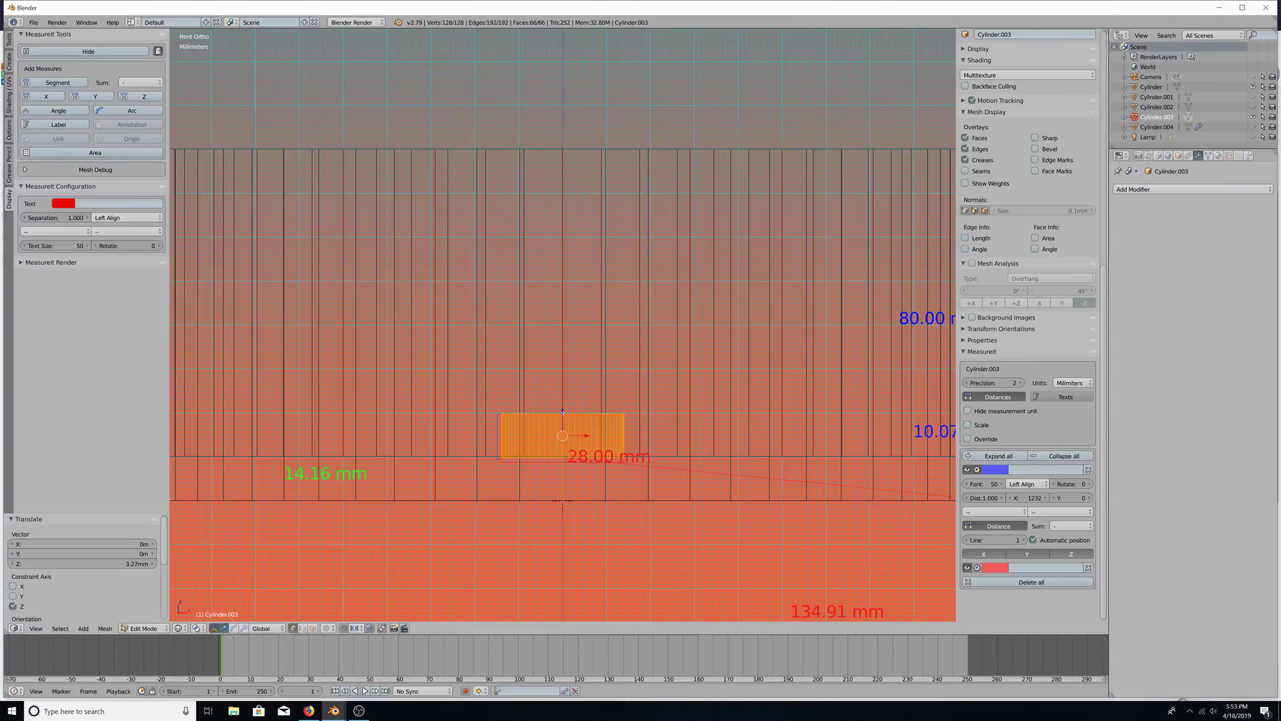
key("a")
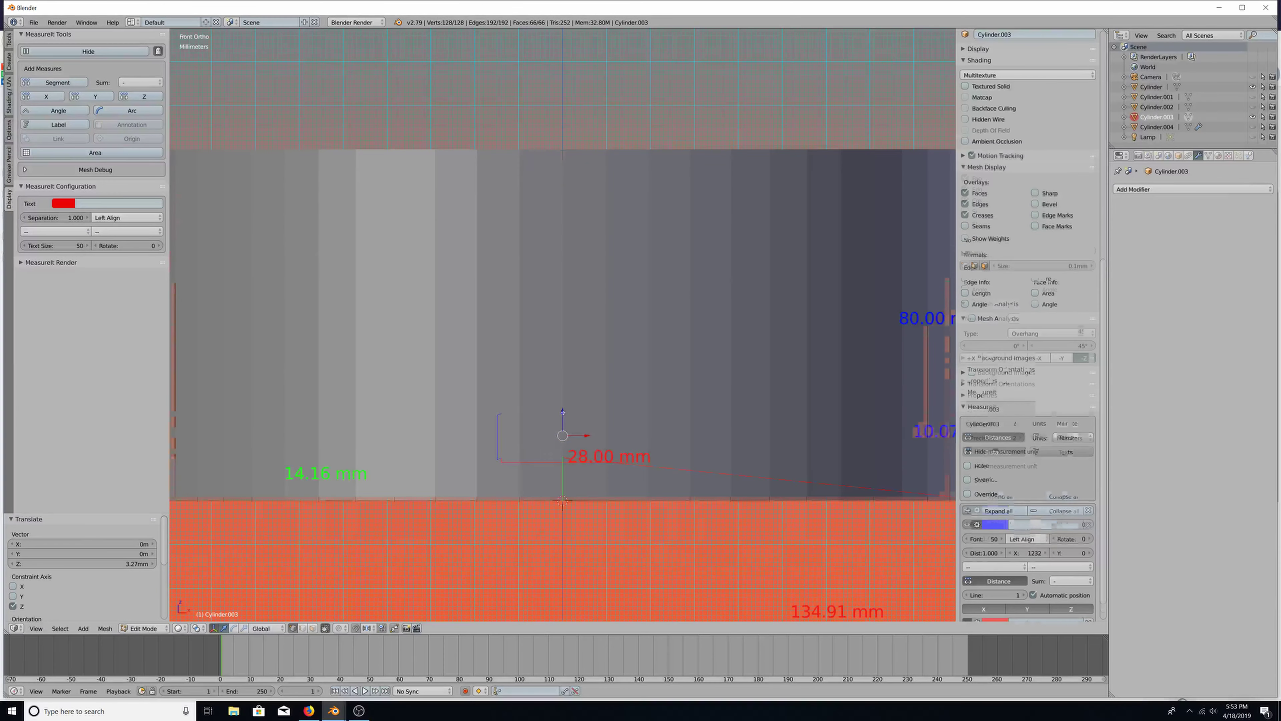
key("a")
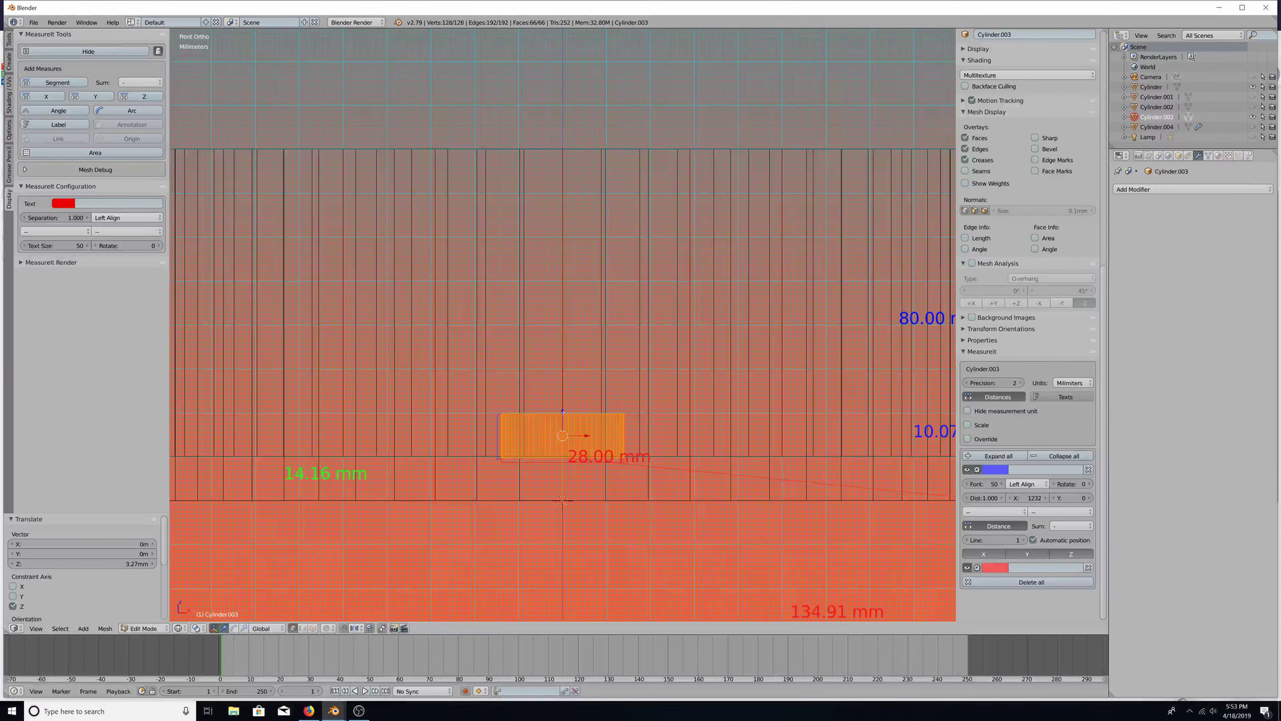
Examine how the small cylinder sits against the housing's inner floor from several angles, in solid and wireframe display
middle_click_drag(563, 412, 562, 420)
key("z")
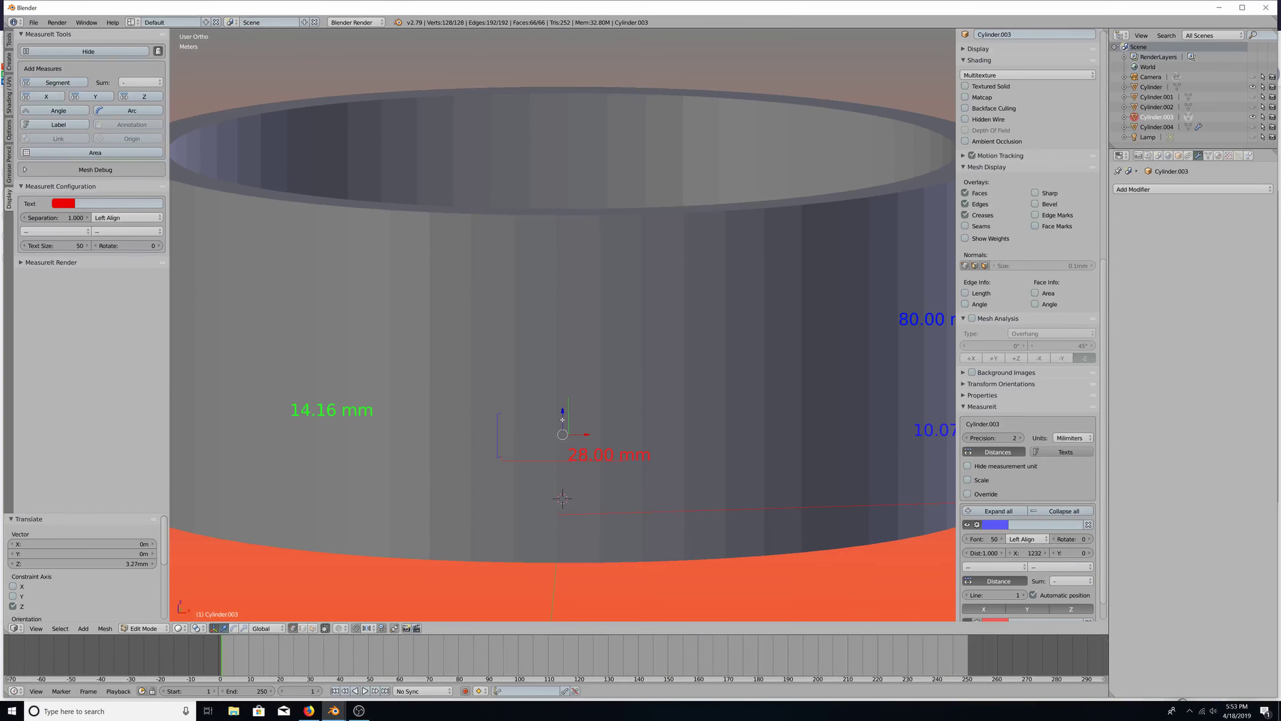
key("KP_1")
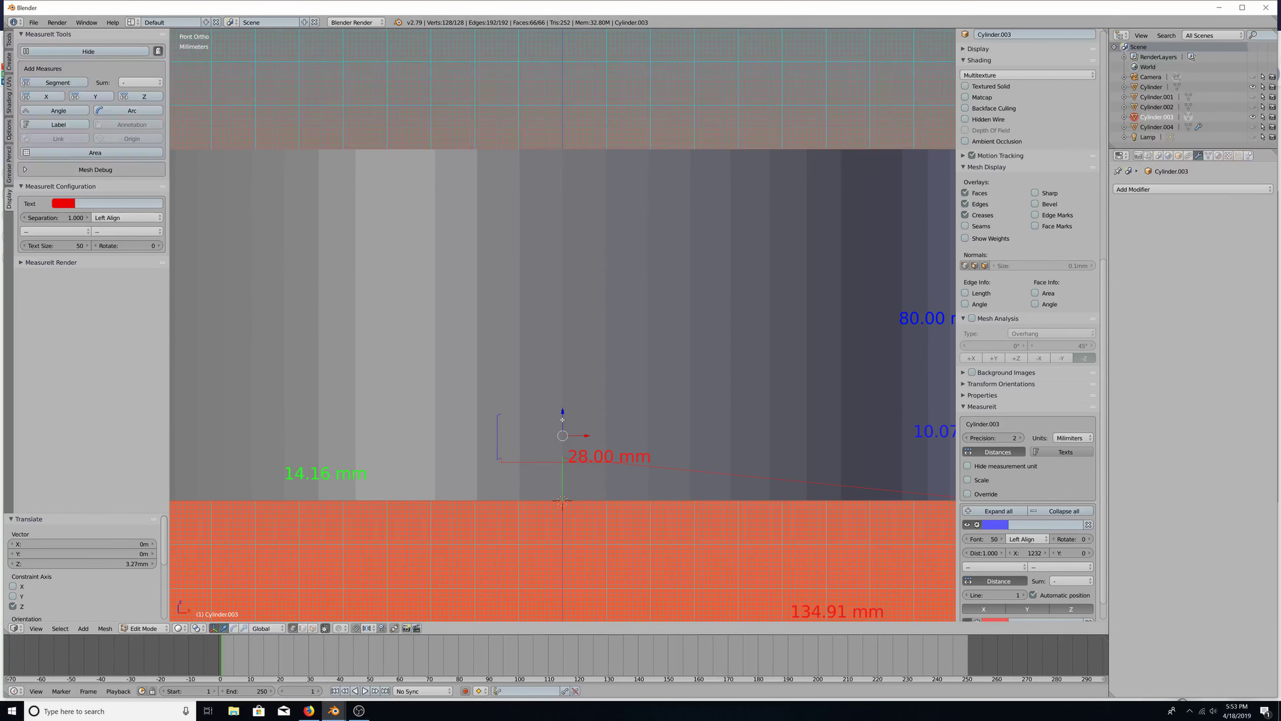
key("z")
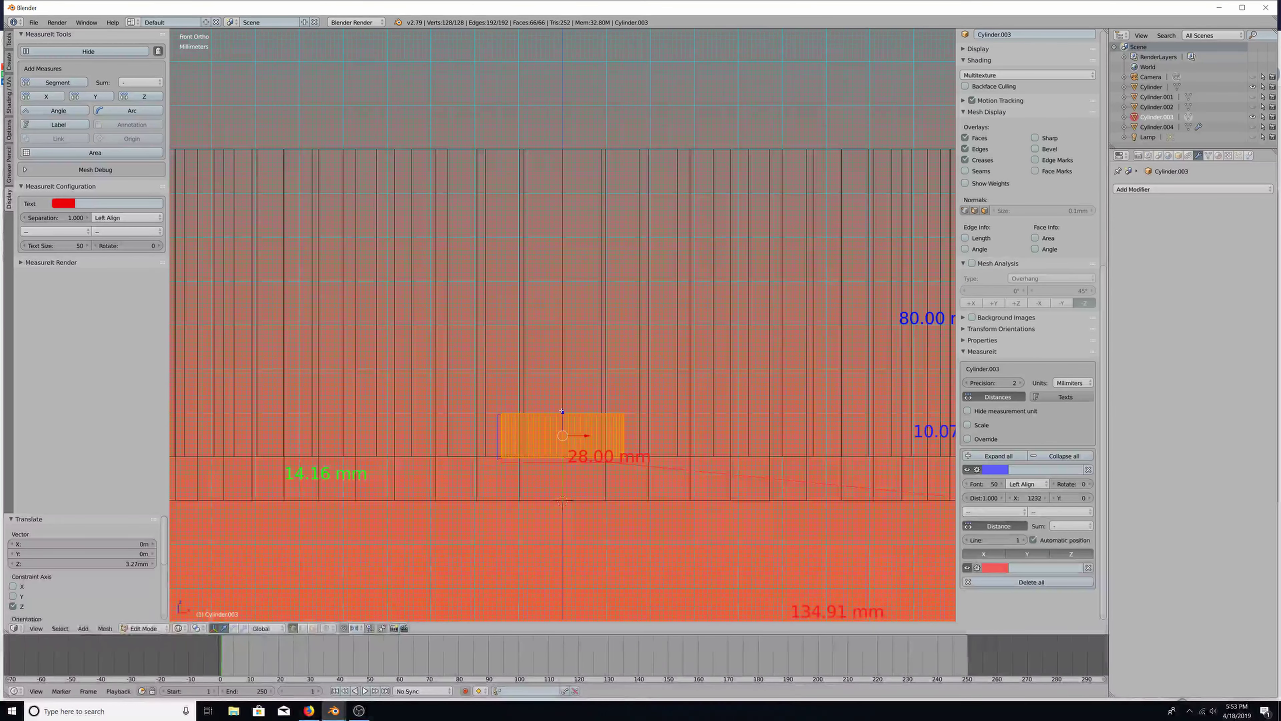
mouse_move(570, 378)
middle_mouse_down()
mouse_move(538, 399)
mouse_move(538, 450)
middle_mouse_up()
key("z")
key("KP_8")
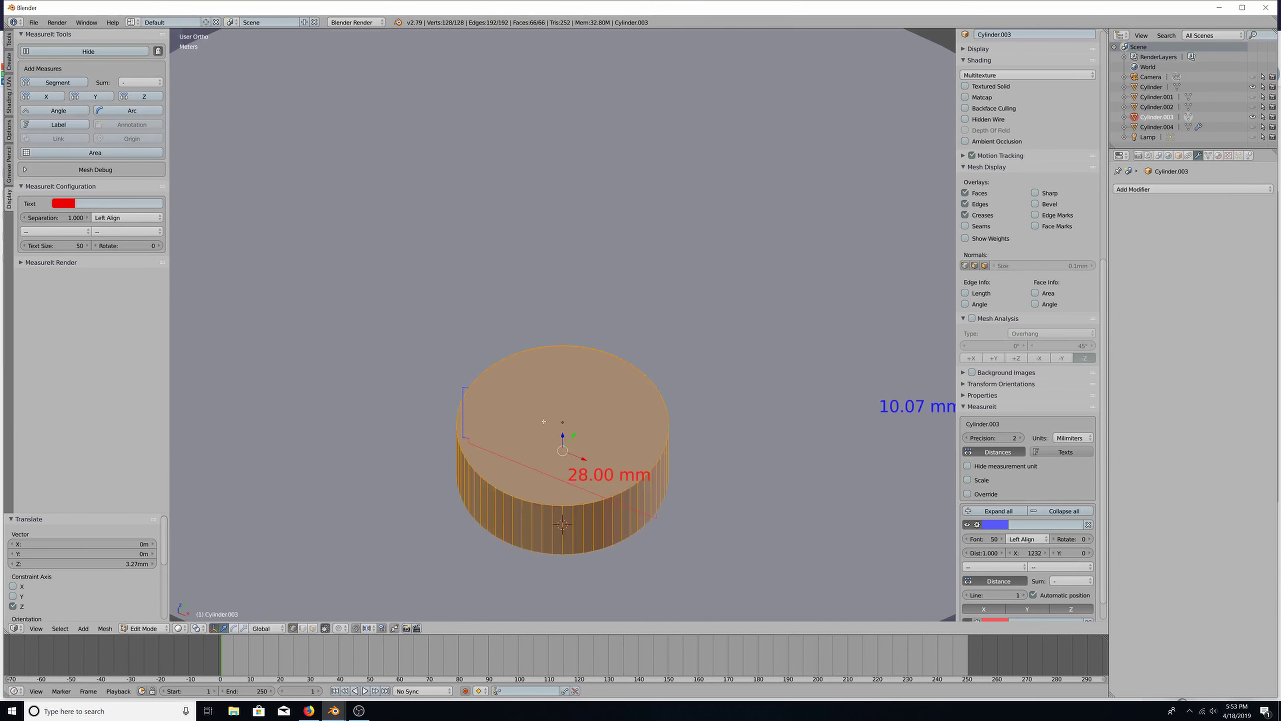
key("KP_8")
key("KP_8")
key("z")
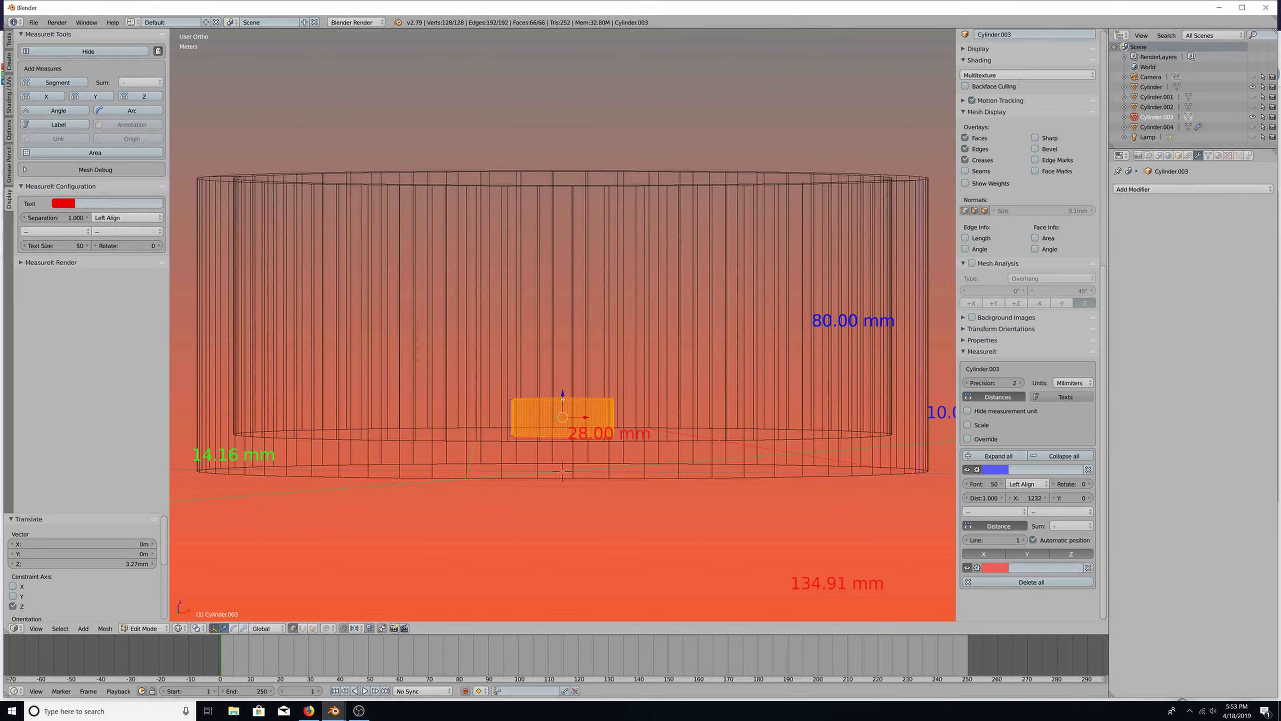
Raise the cylinder mesh about 0.365 mm along Z in front view so its base meets the housing's inner floor
key("KP_1")
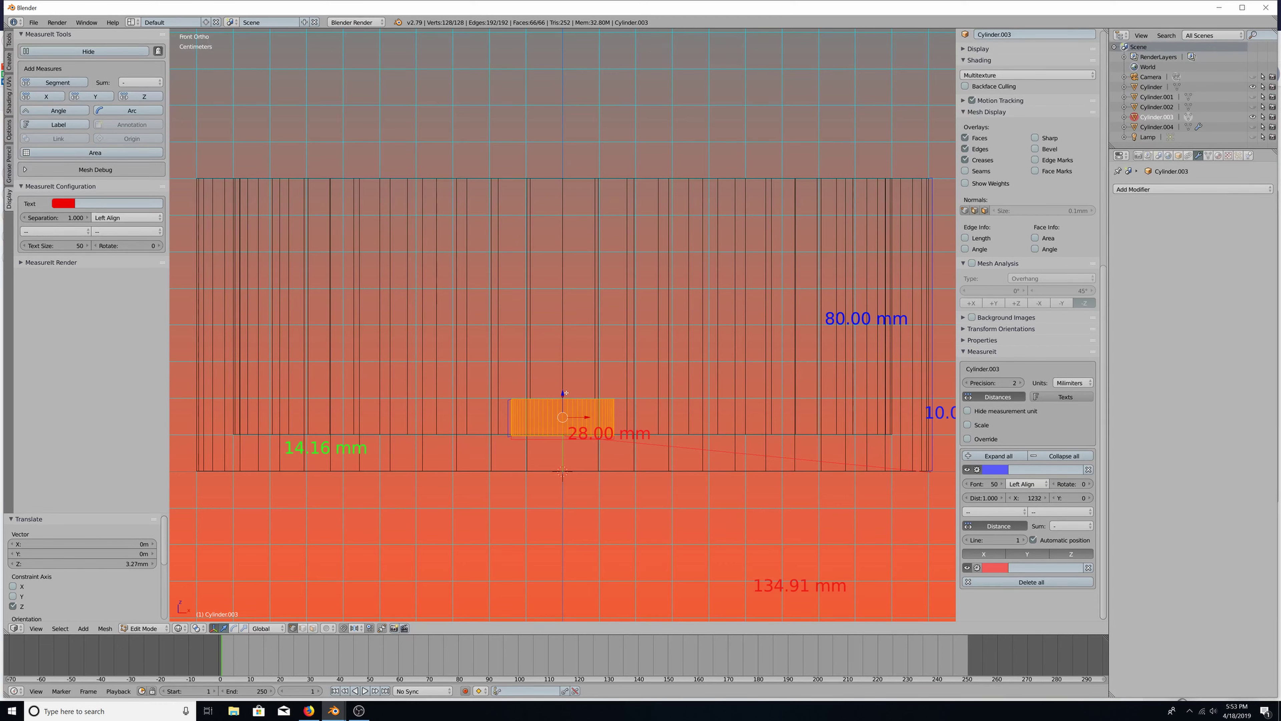
key("g")
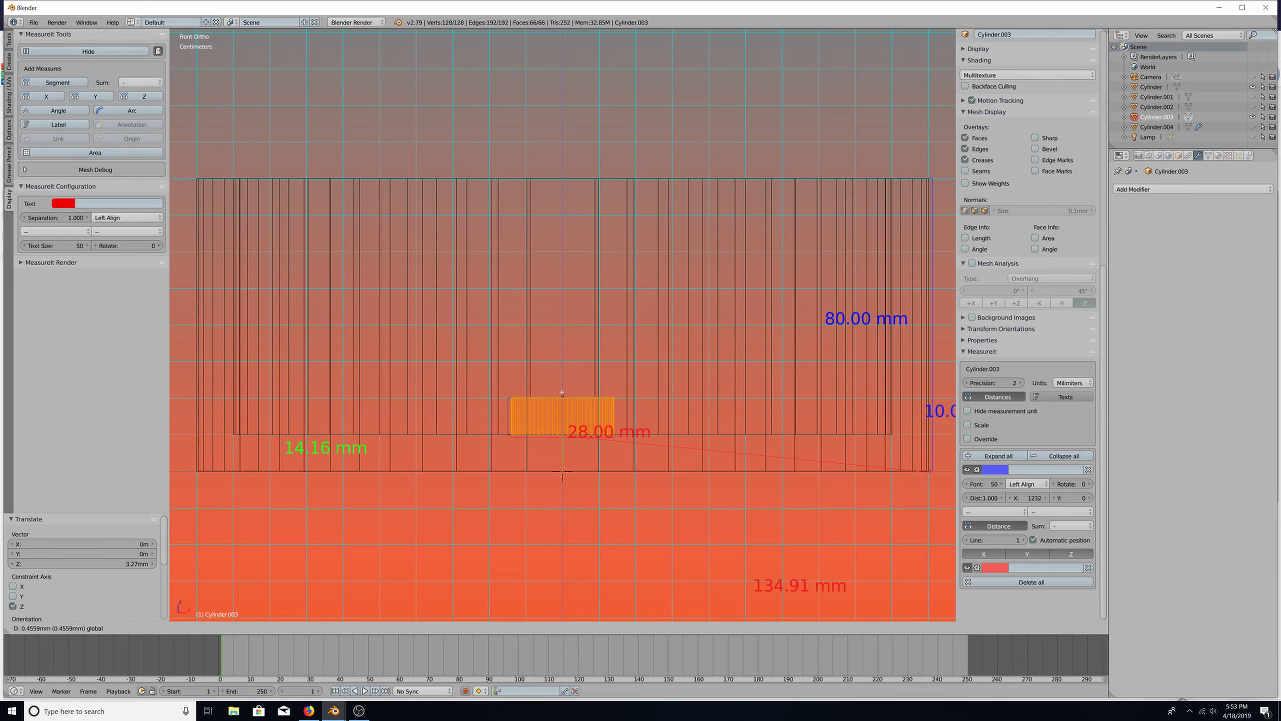
left_click(562, 393)
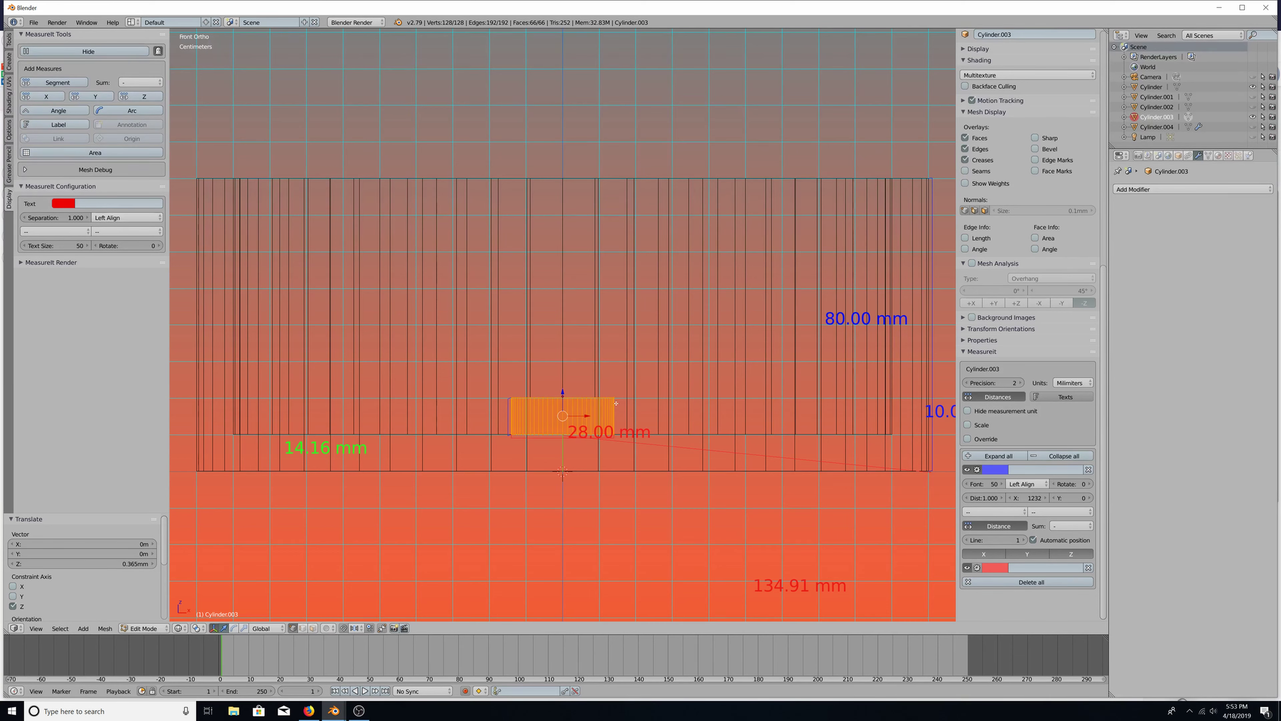
Set the X offset of the small cylinder's blue height label to about -331 to place it beside the cylinder
scroll(658, 416, "down", 1)
scroll(658, 416, "down", 1)
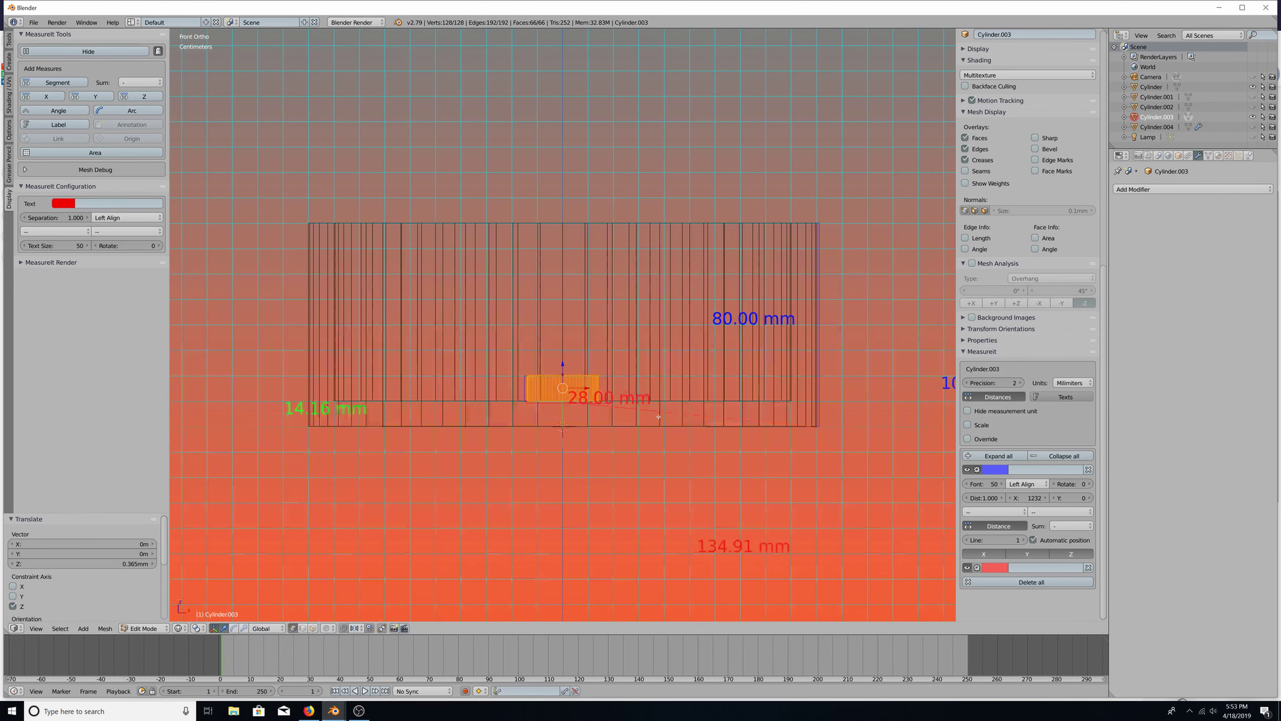
scroll(658, 416, "up", 2)
left_click_drag(1035, 503, 989, 504)
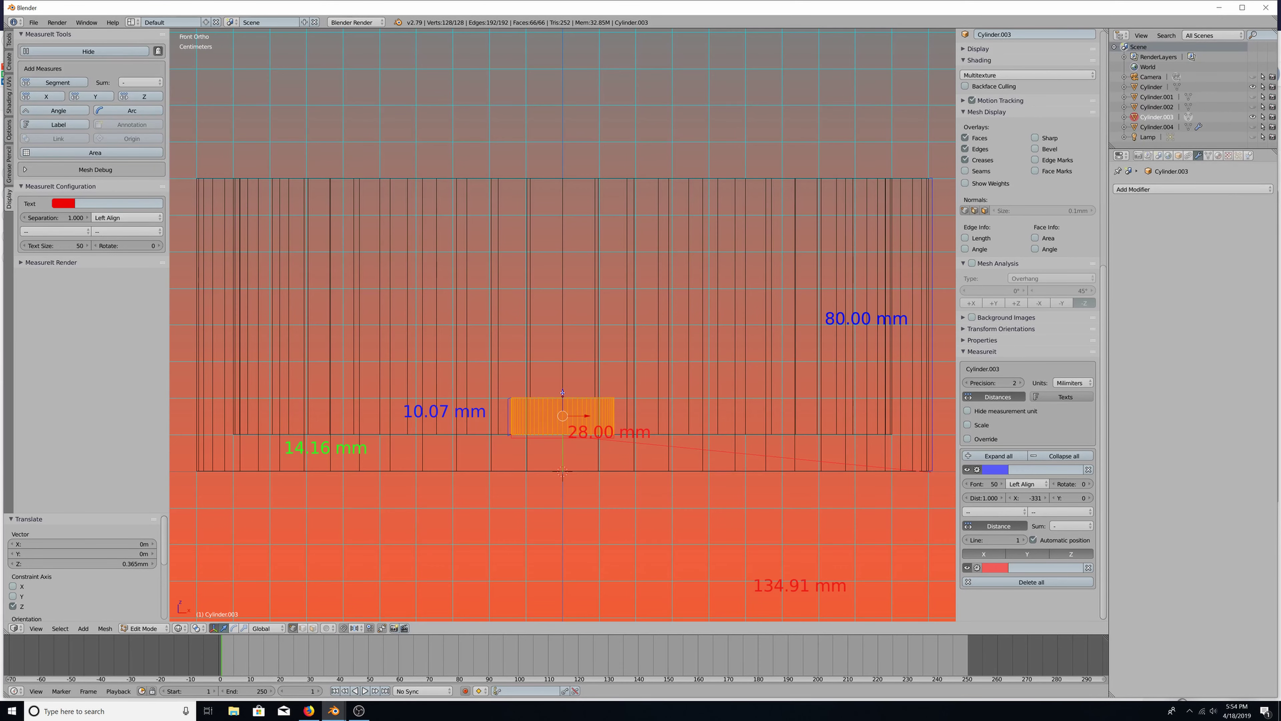
scroll(563, 392, "up", 4)
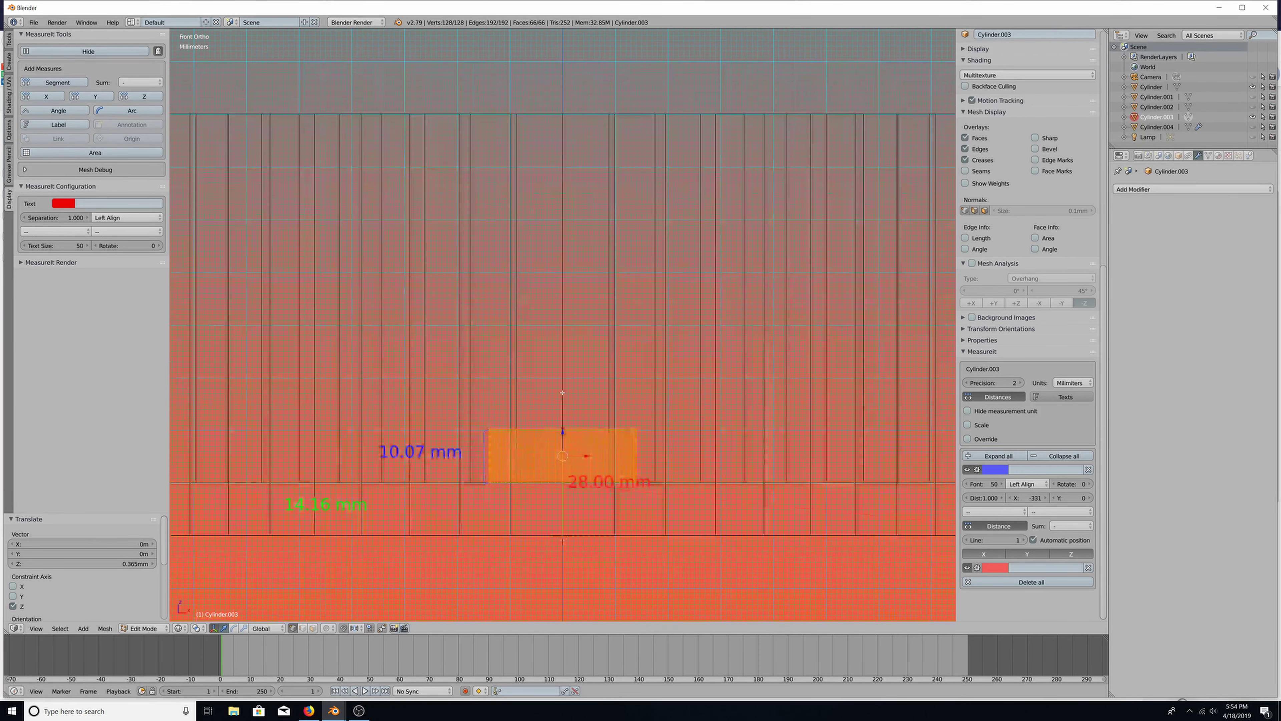